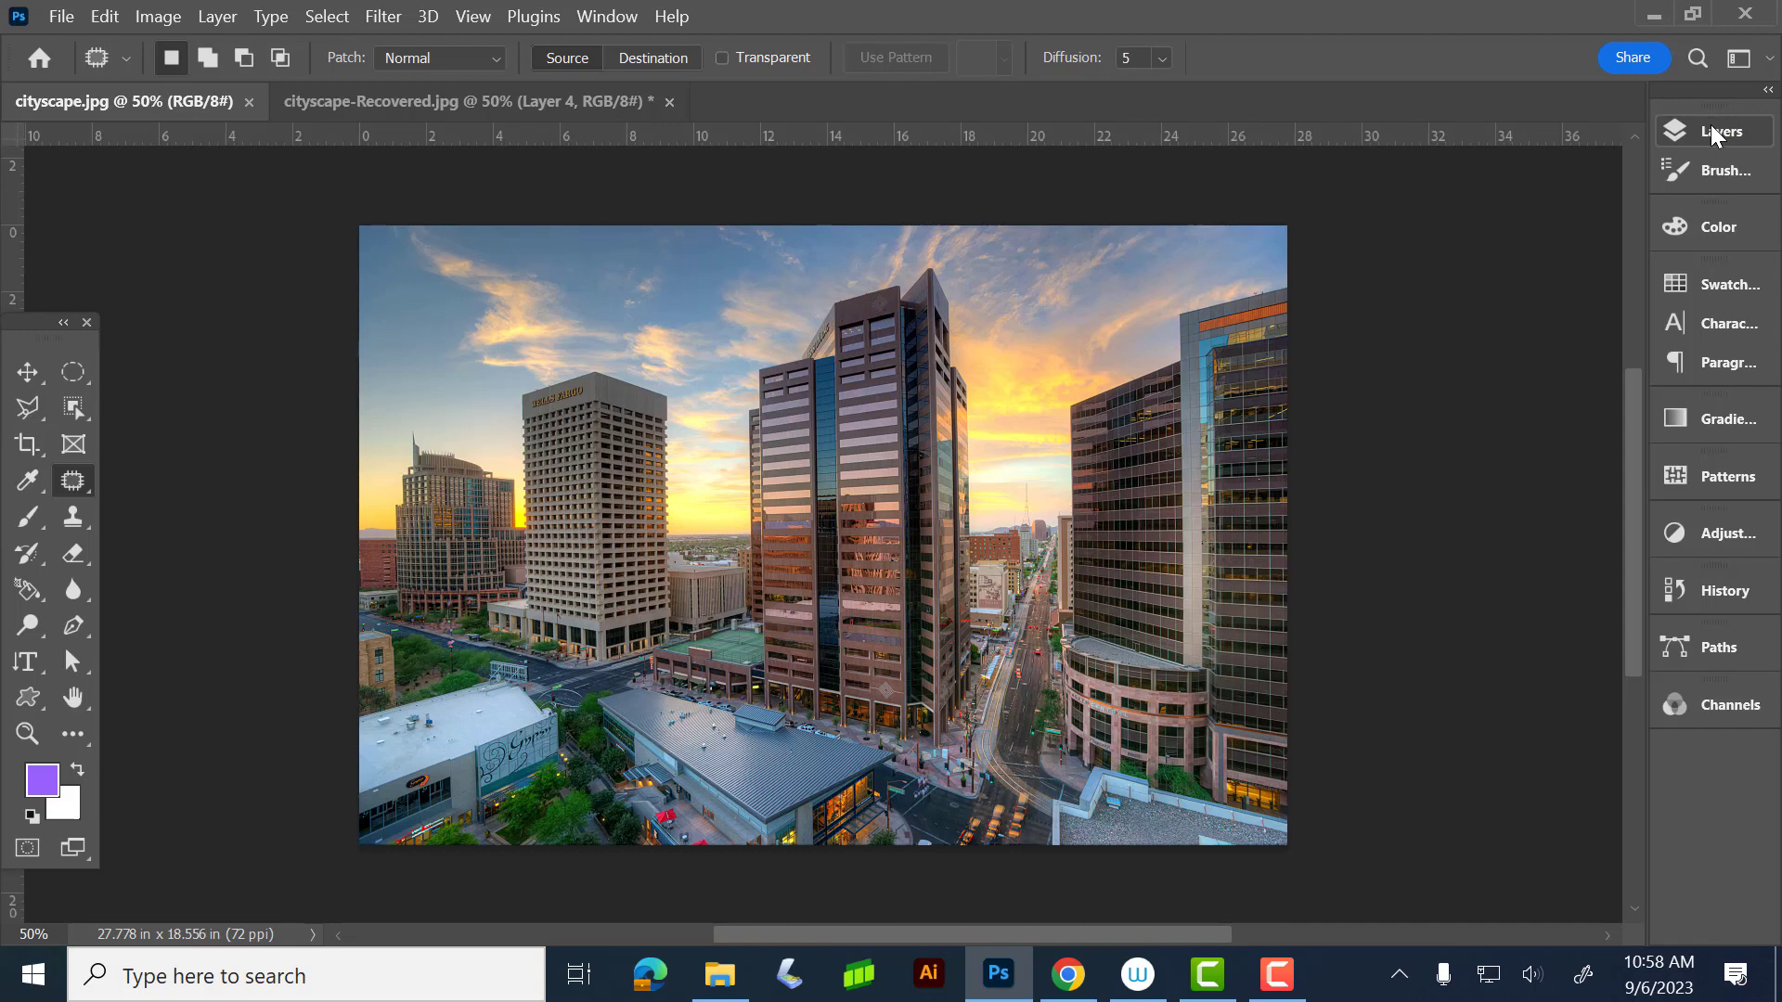
- Try converting the photo to Grayscale, then cancel rather than discard the colour information
click(156, 18)
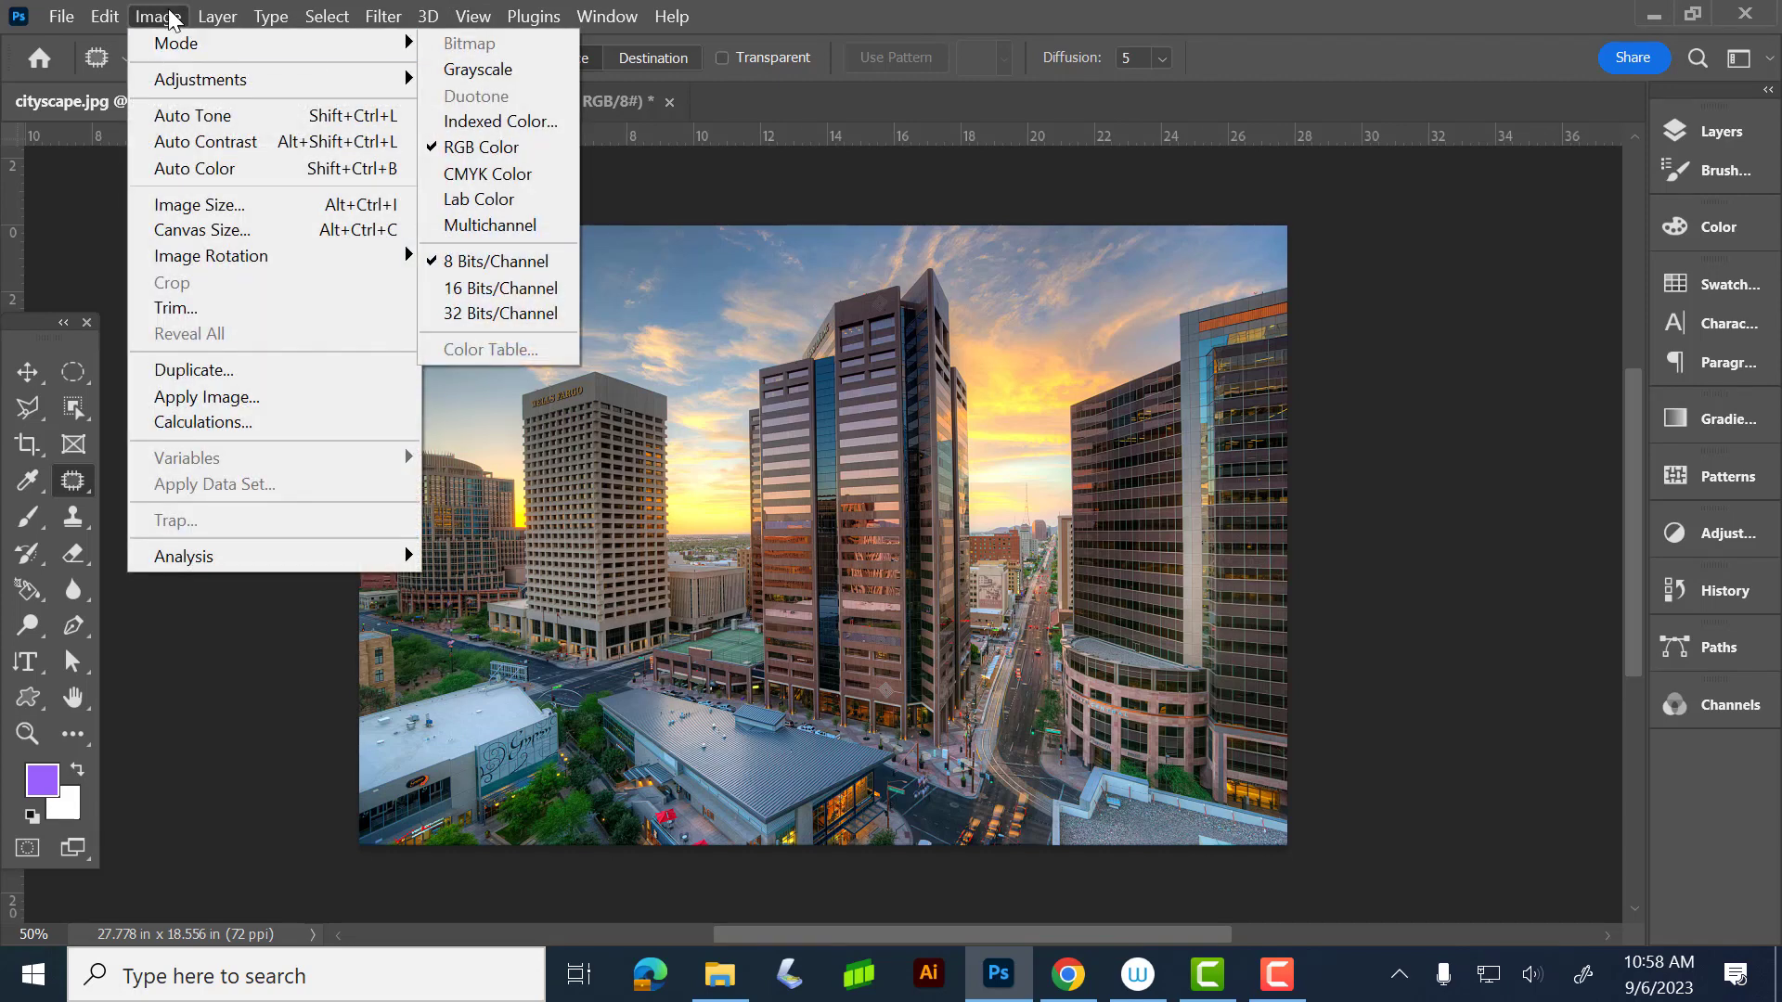
click(160, 17)
click(160, 15)
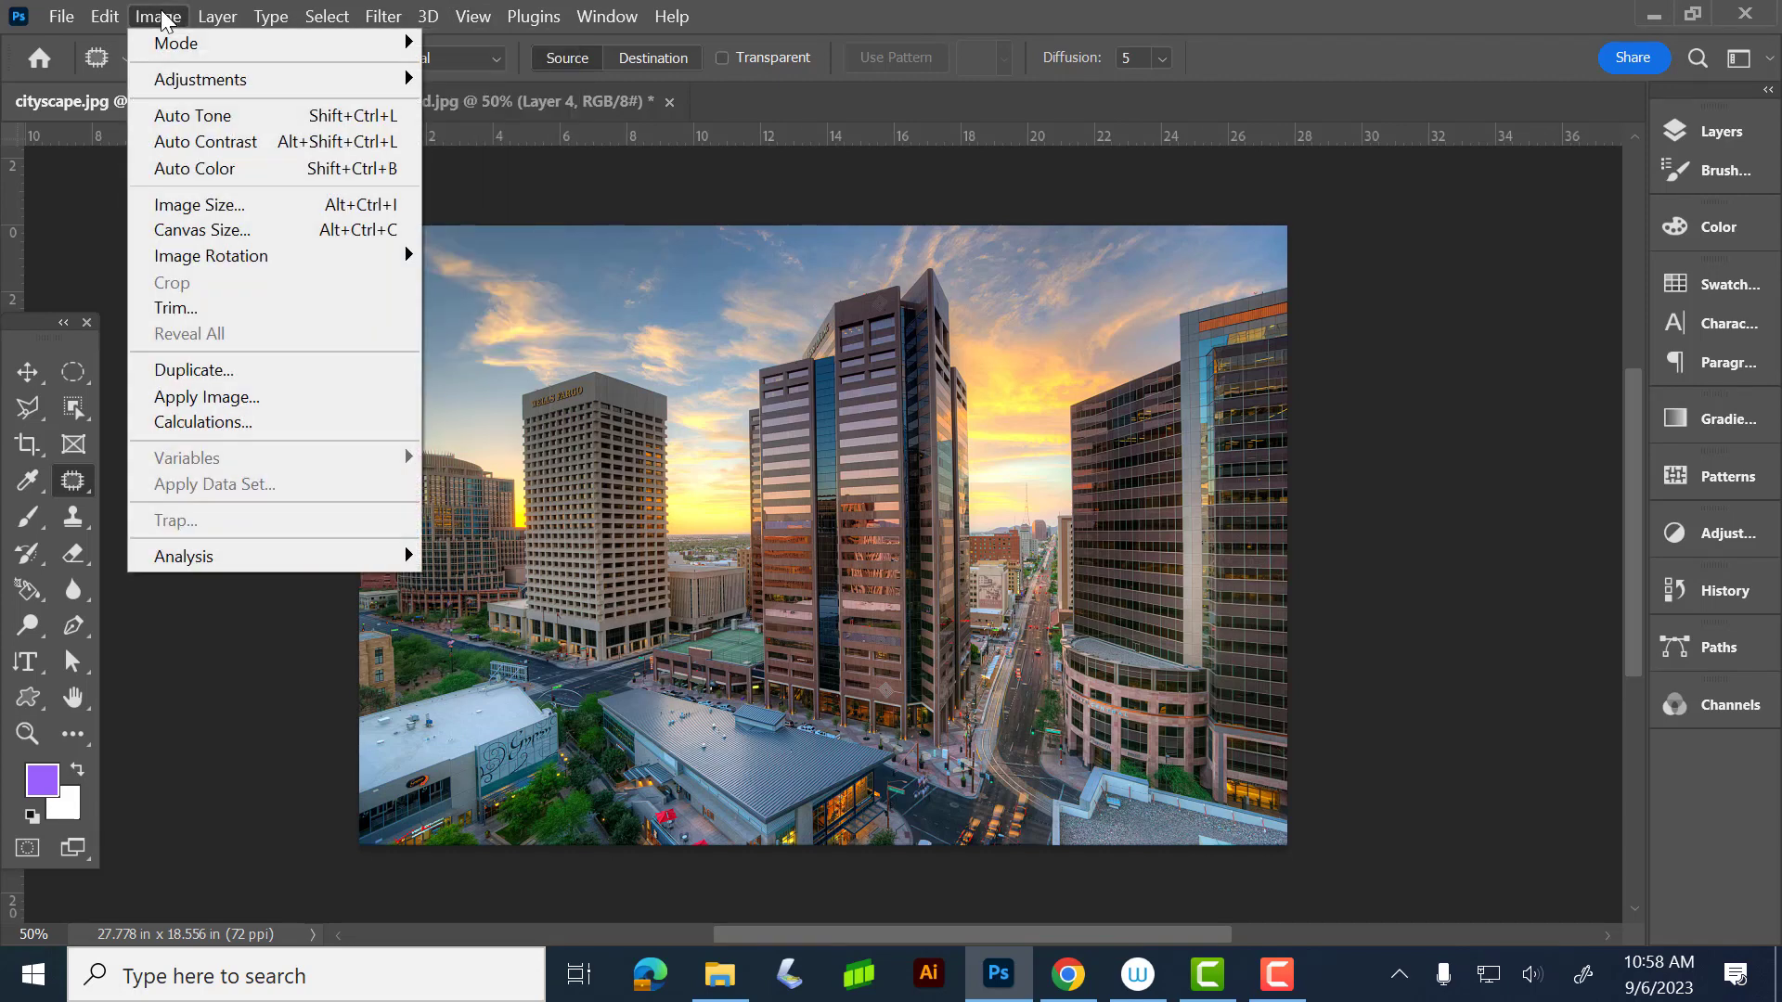
mouse_move(175, 45)
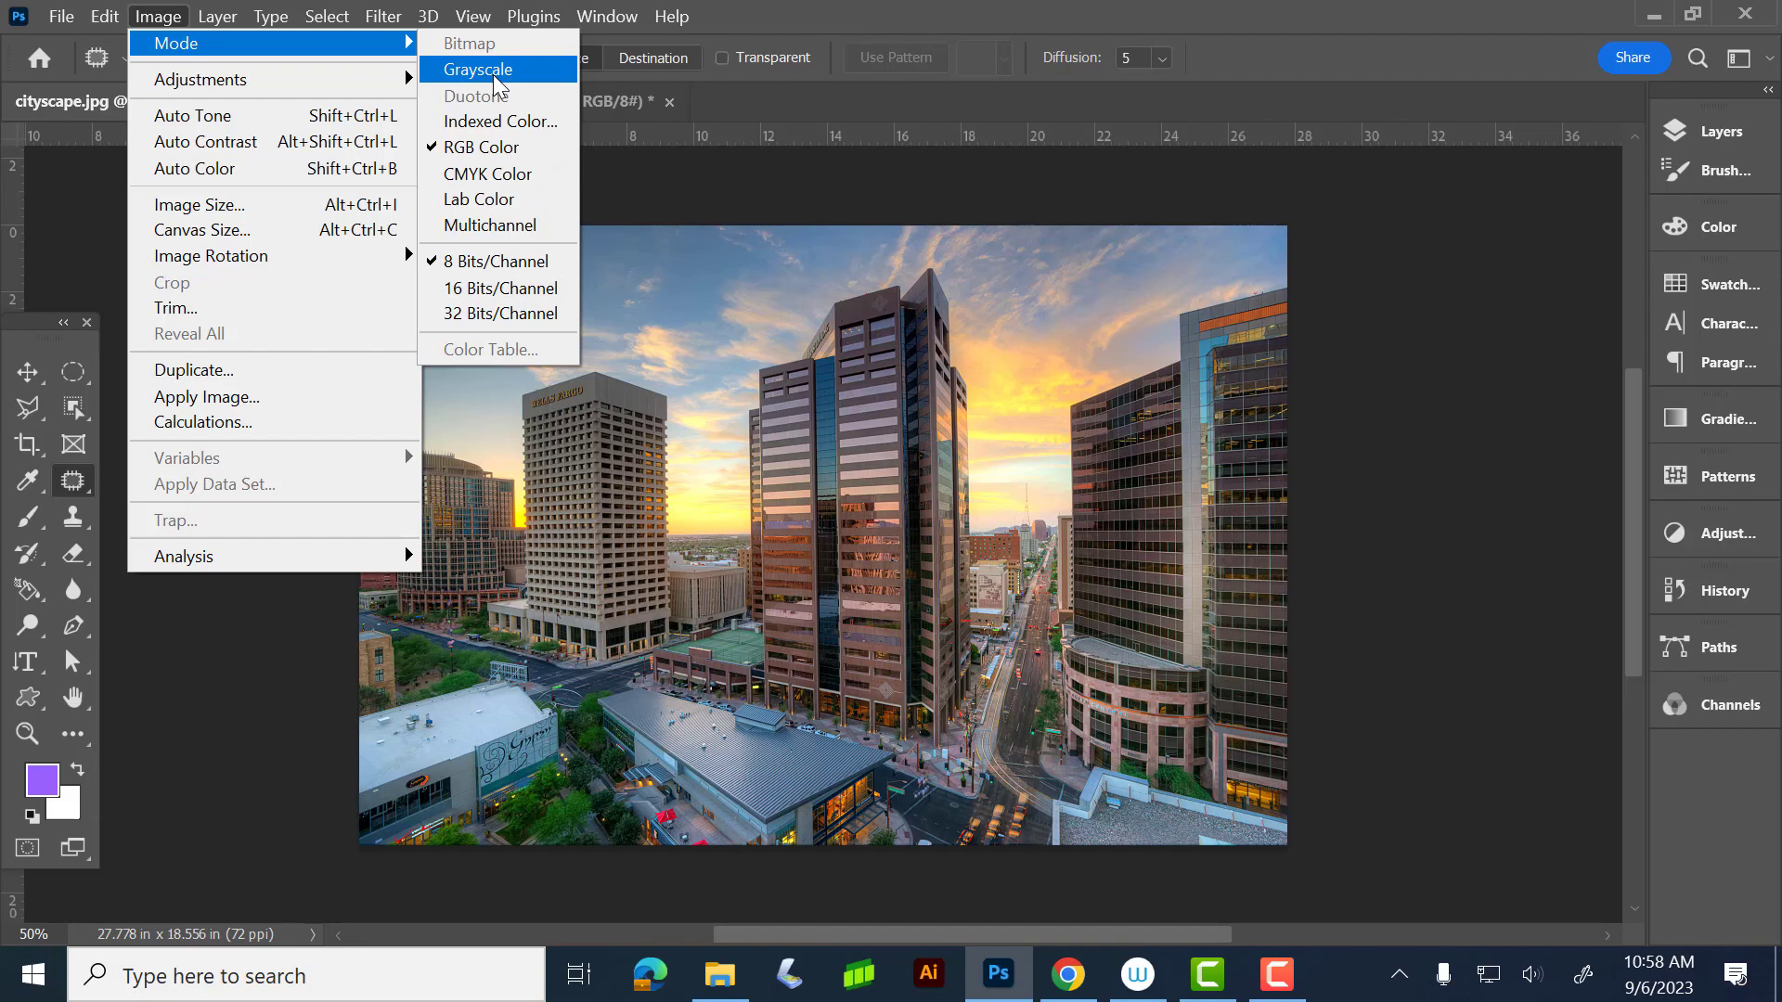
click(229, 21)
click(158, 15)
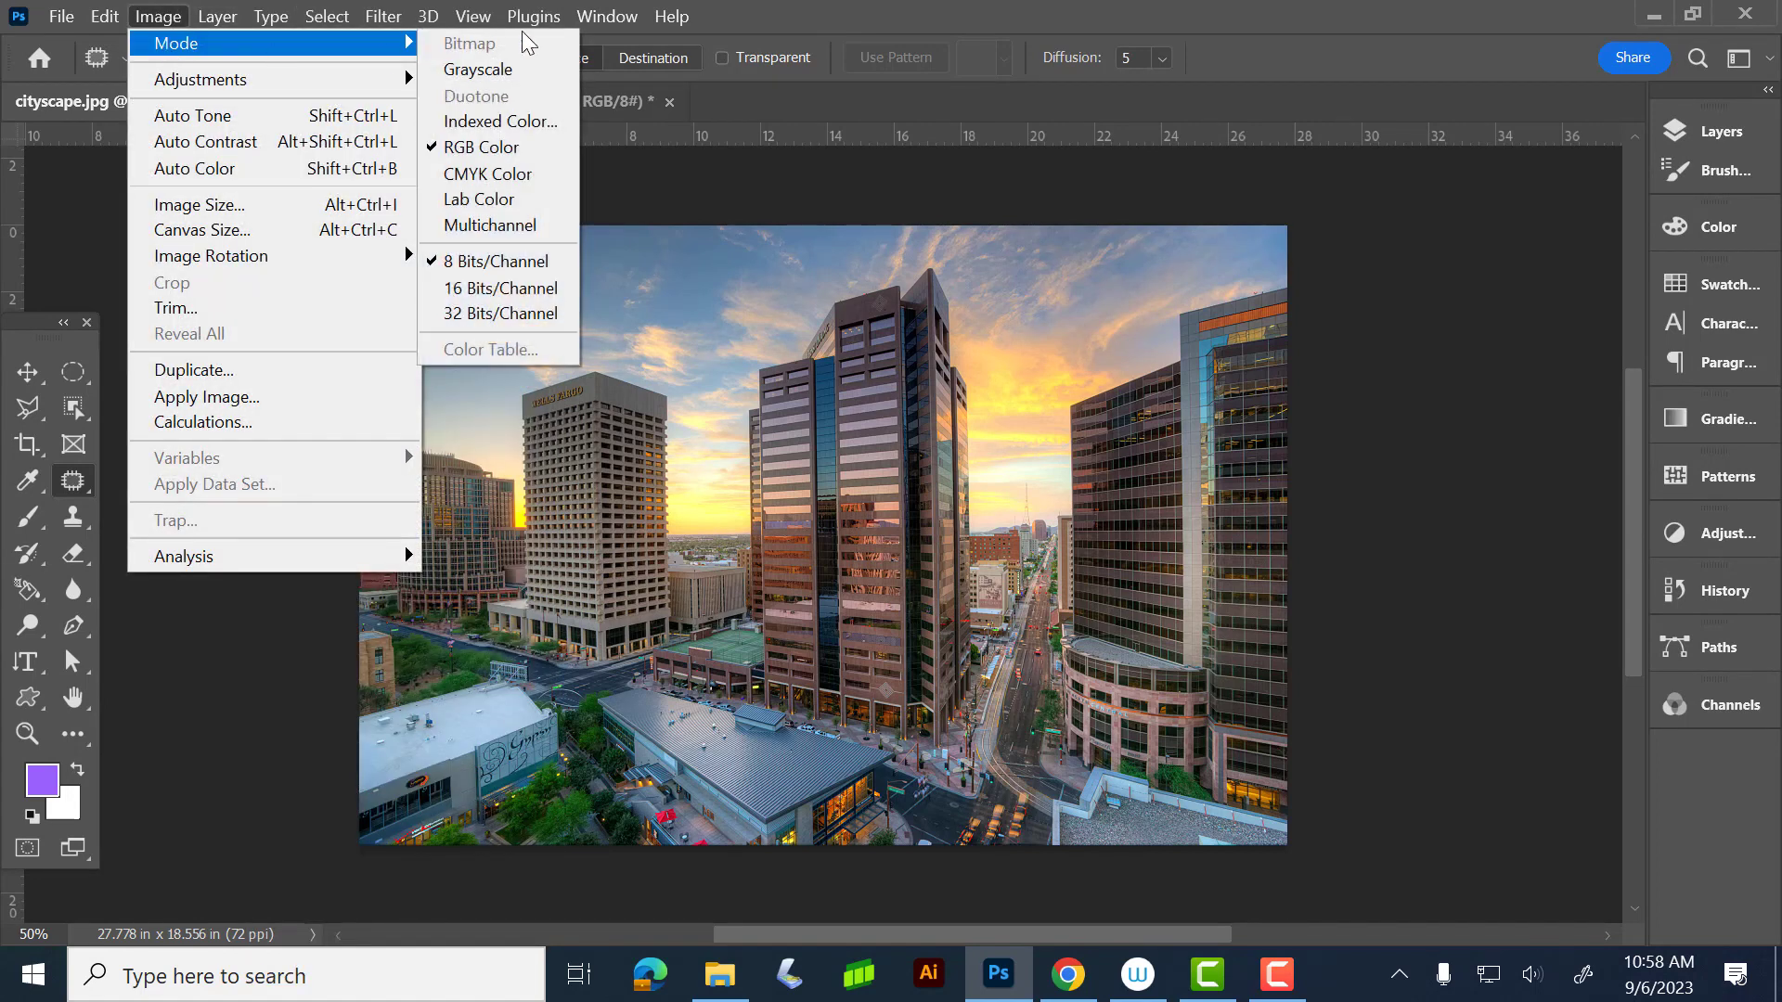
click(504, 66)
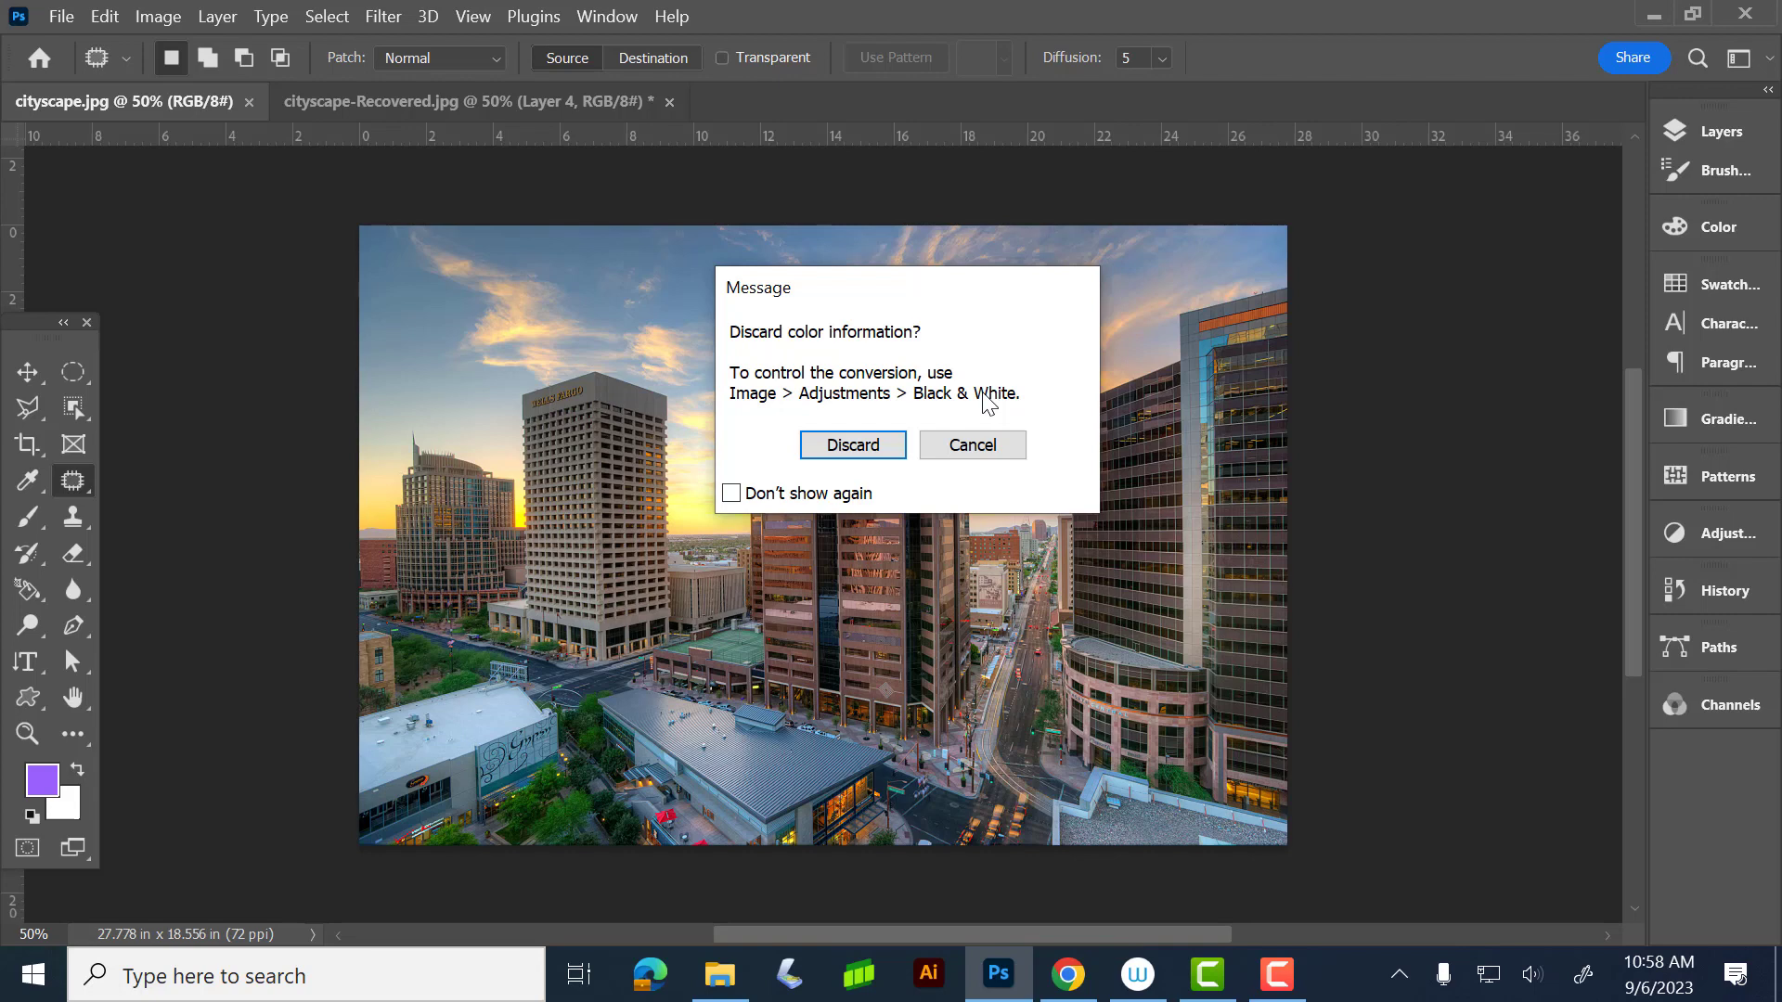
click(1014, 451)
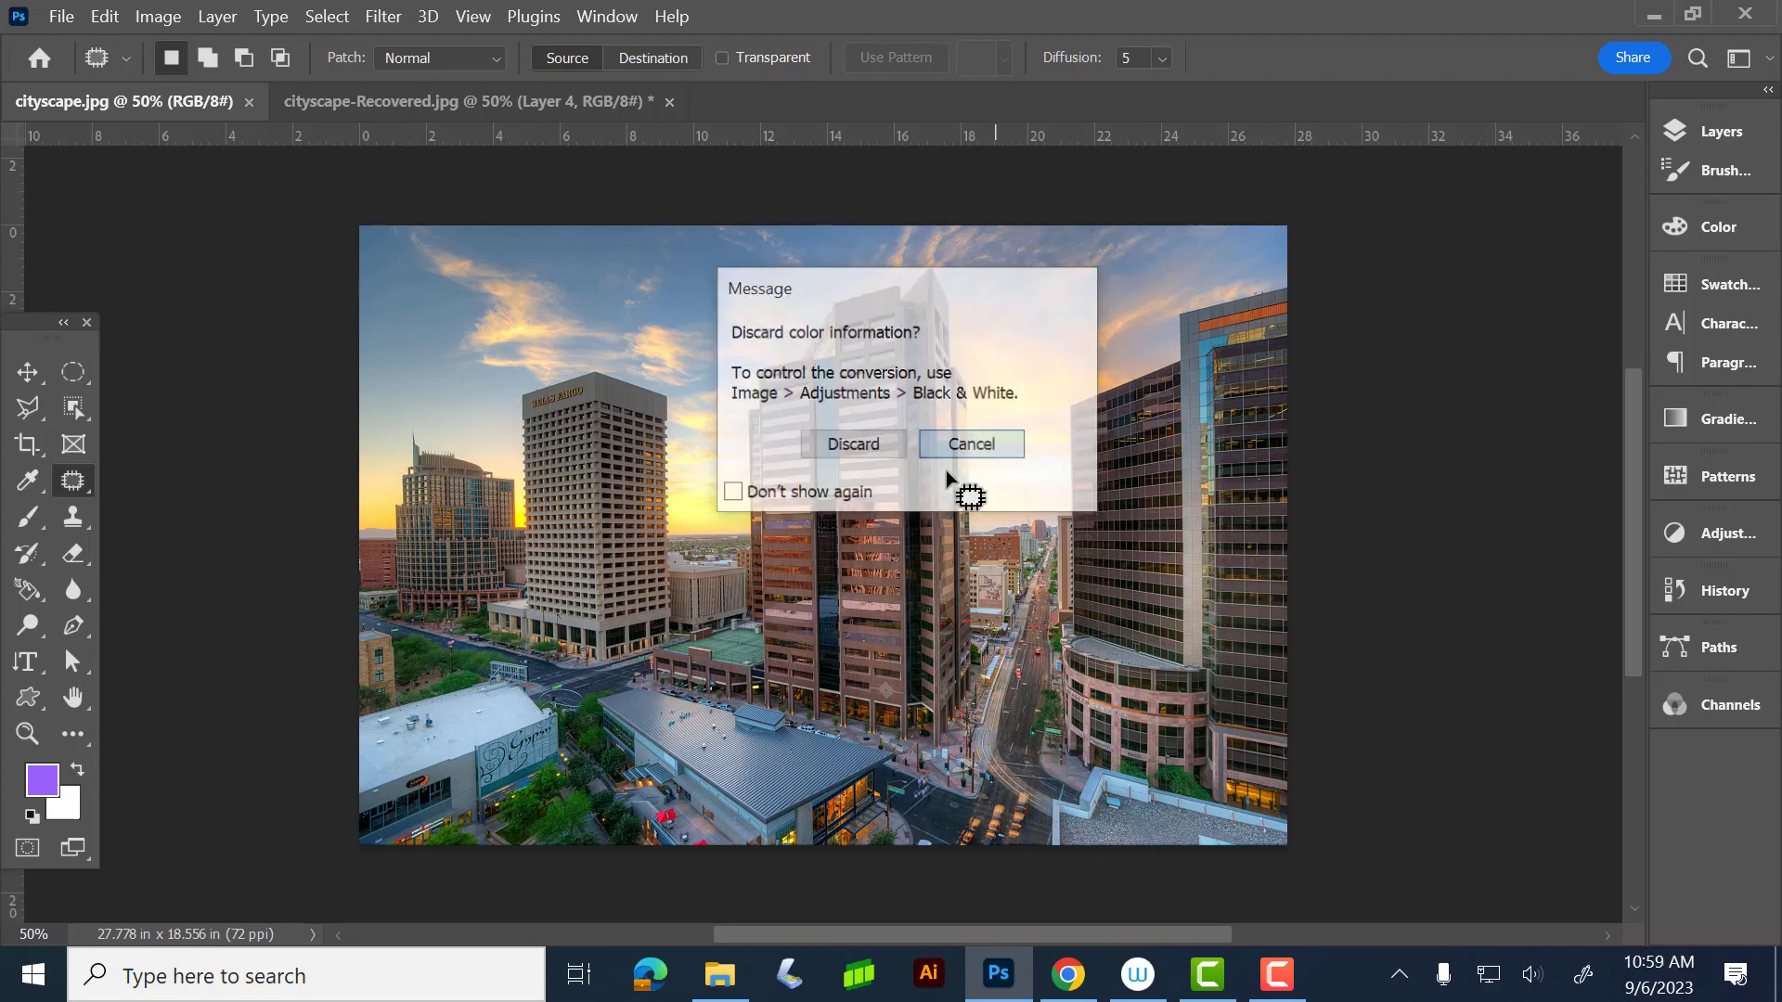
- Browse the Image Adjustments, then open Image Size for cityscape.jpg (2000 × 1336 px, 72 ppi)
click(157, 18)
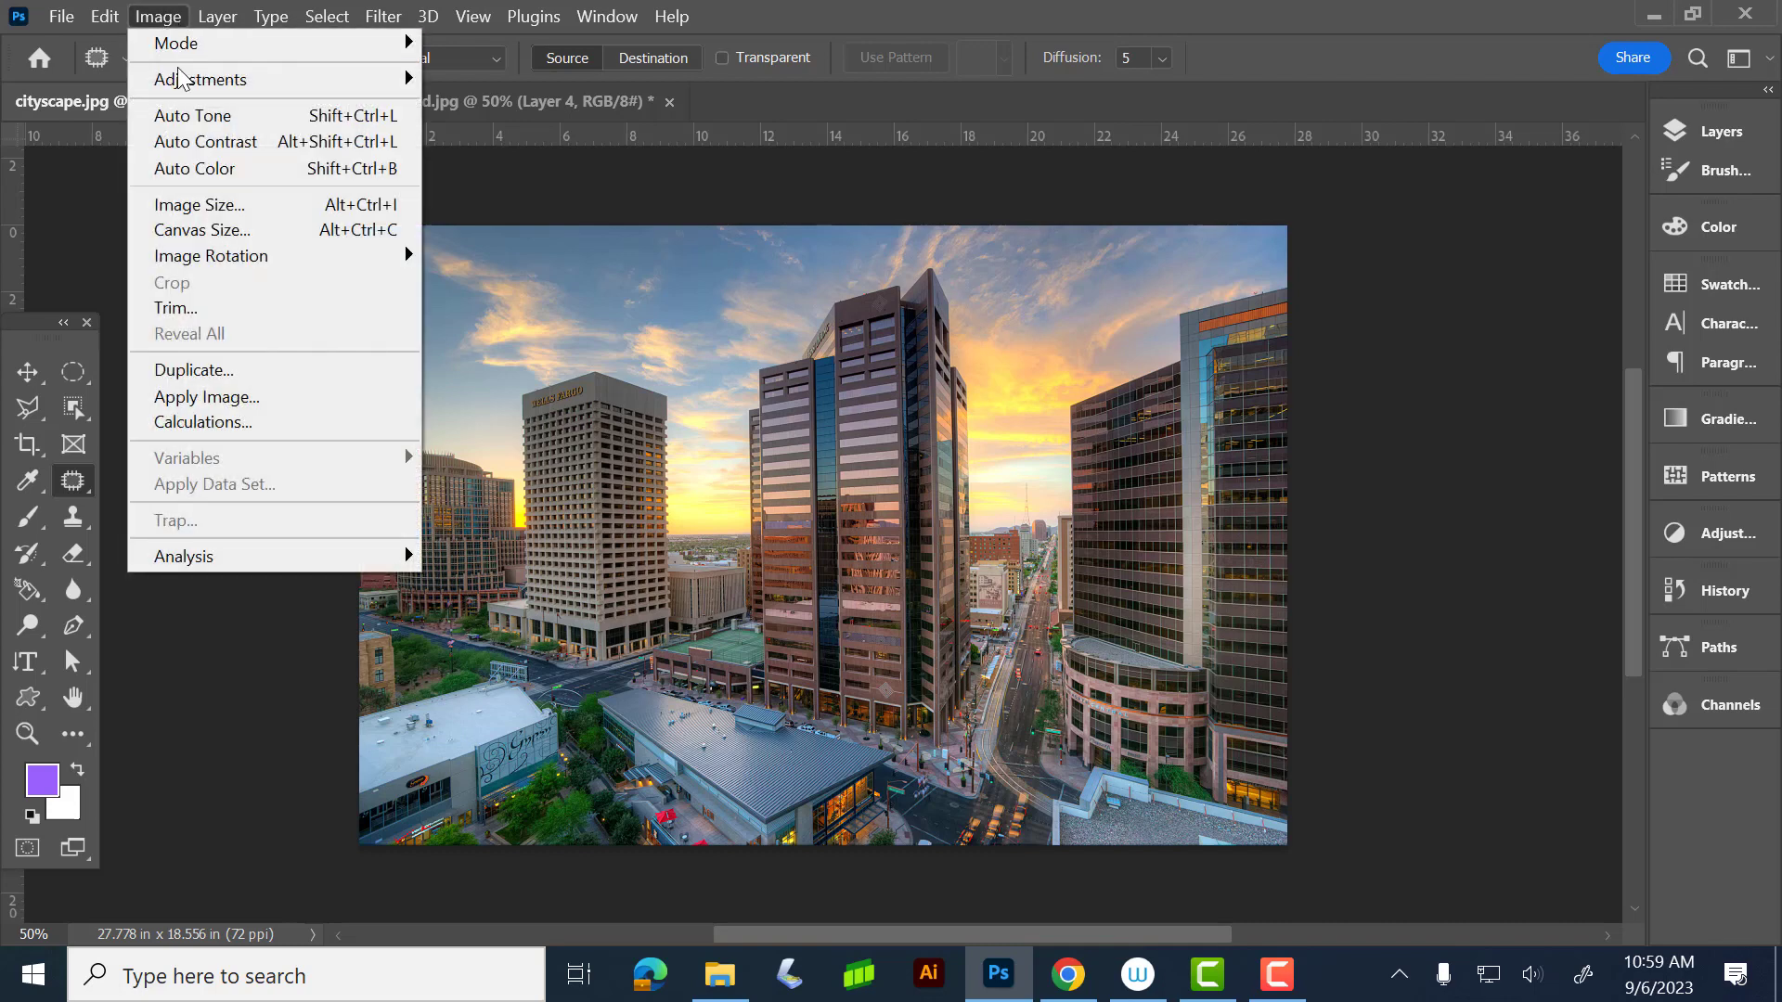
mouse_move(188, 90)
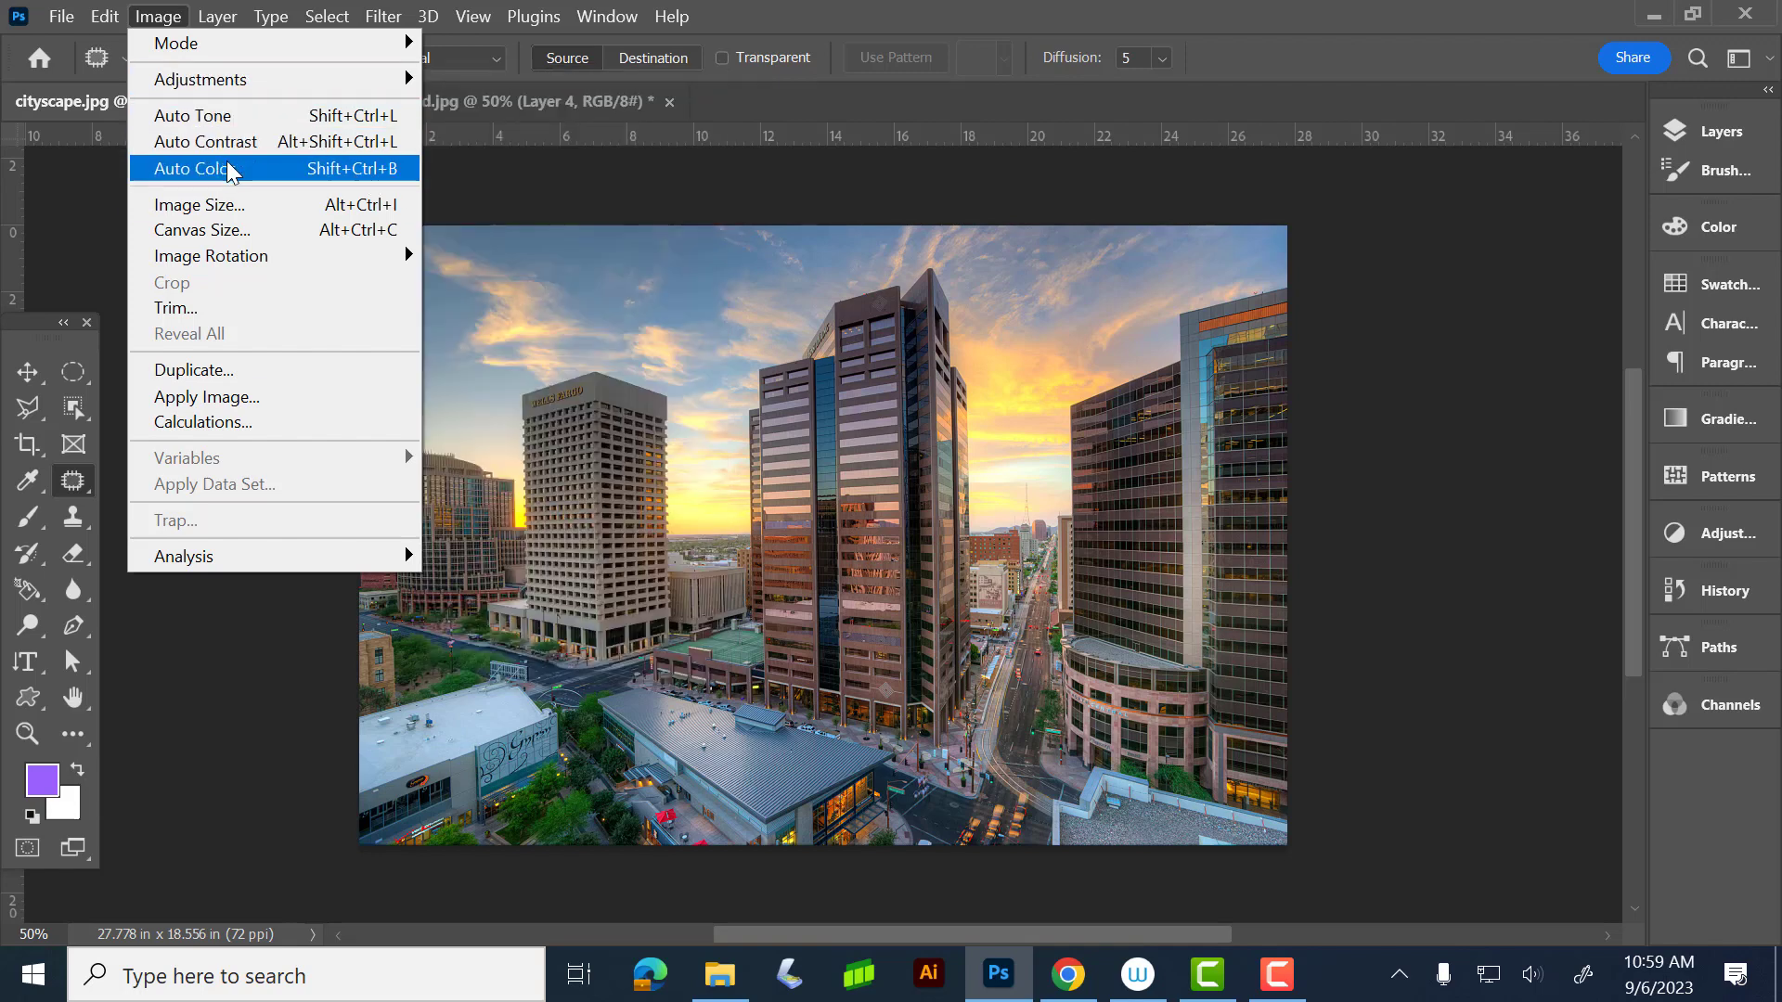
click(1027, 27)
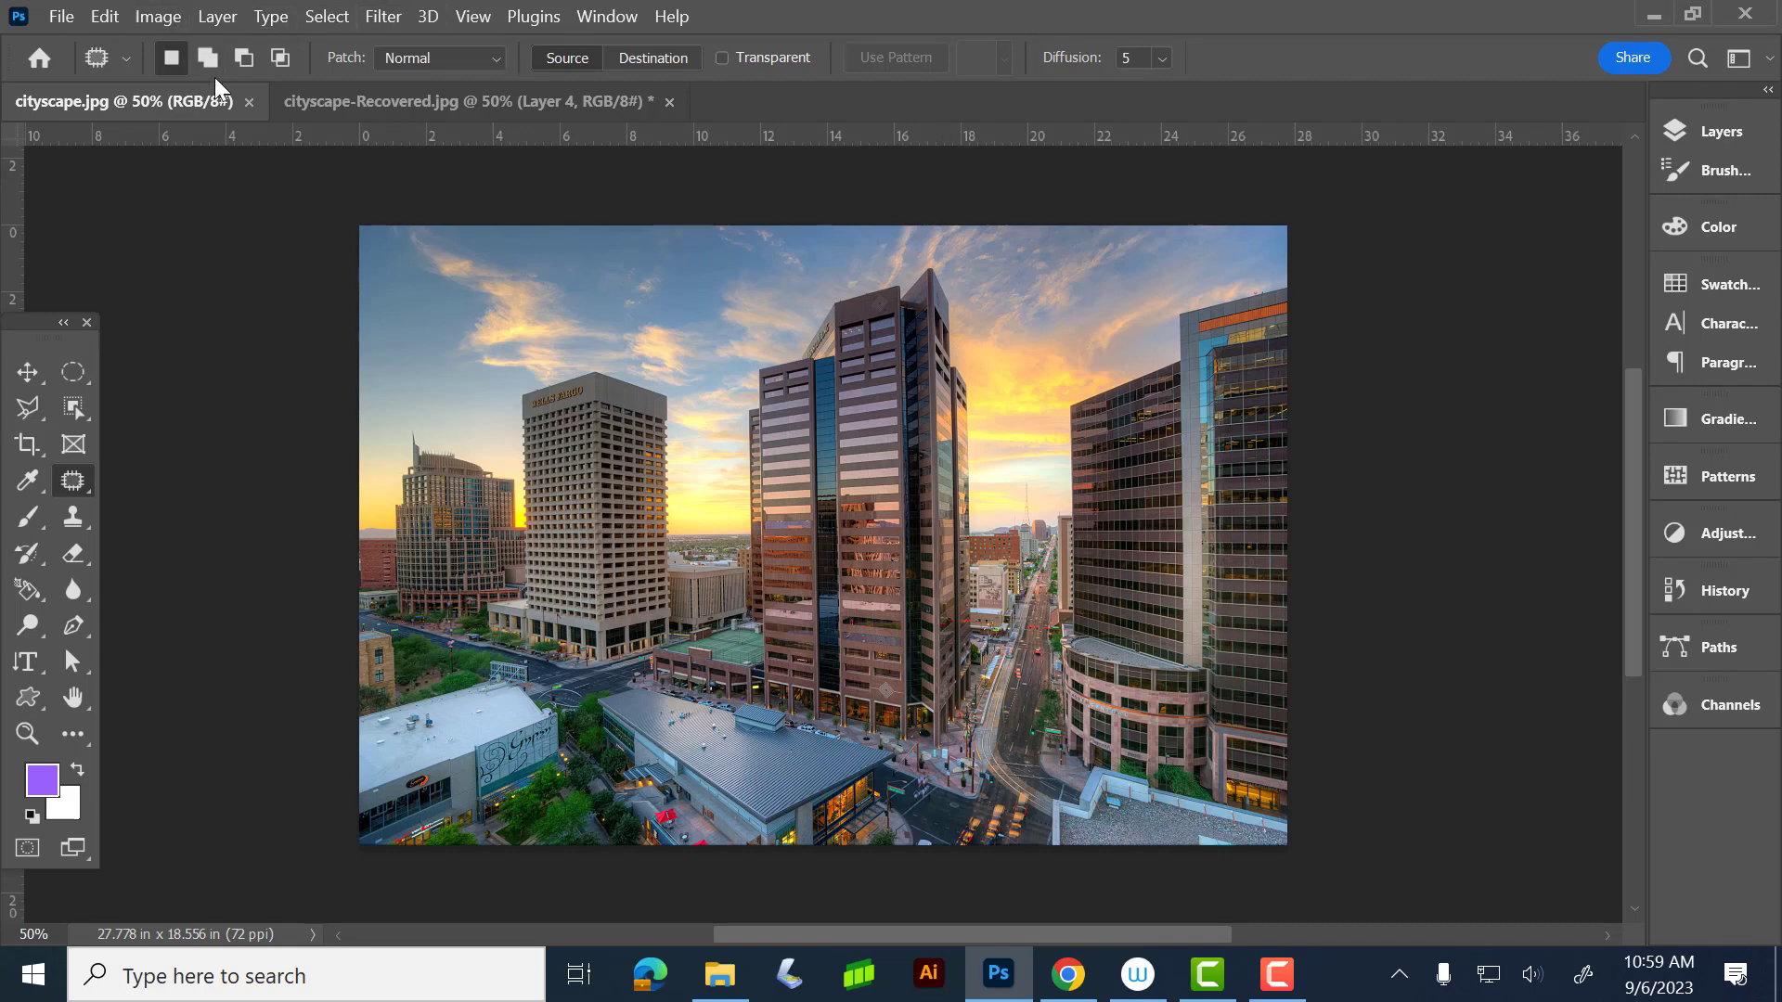
click(171, 16)
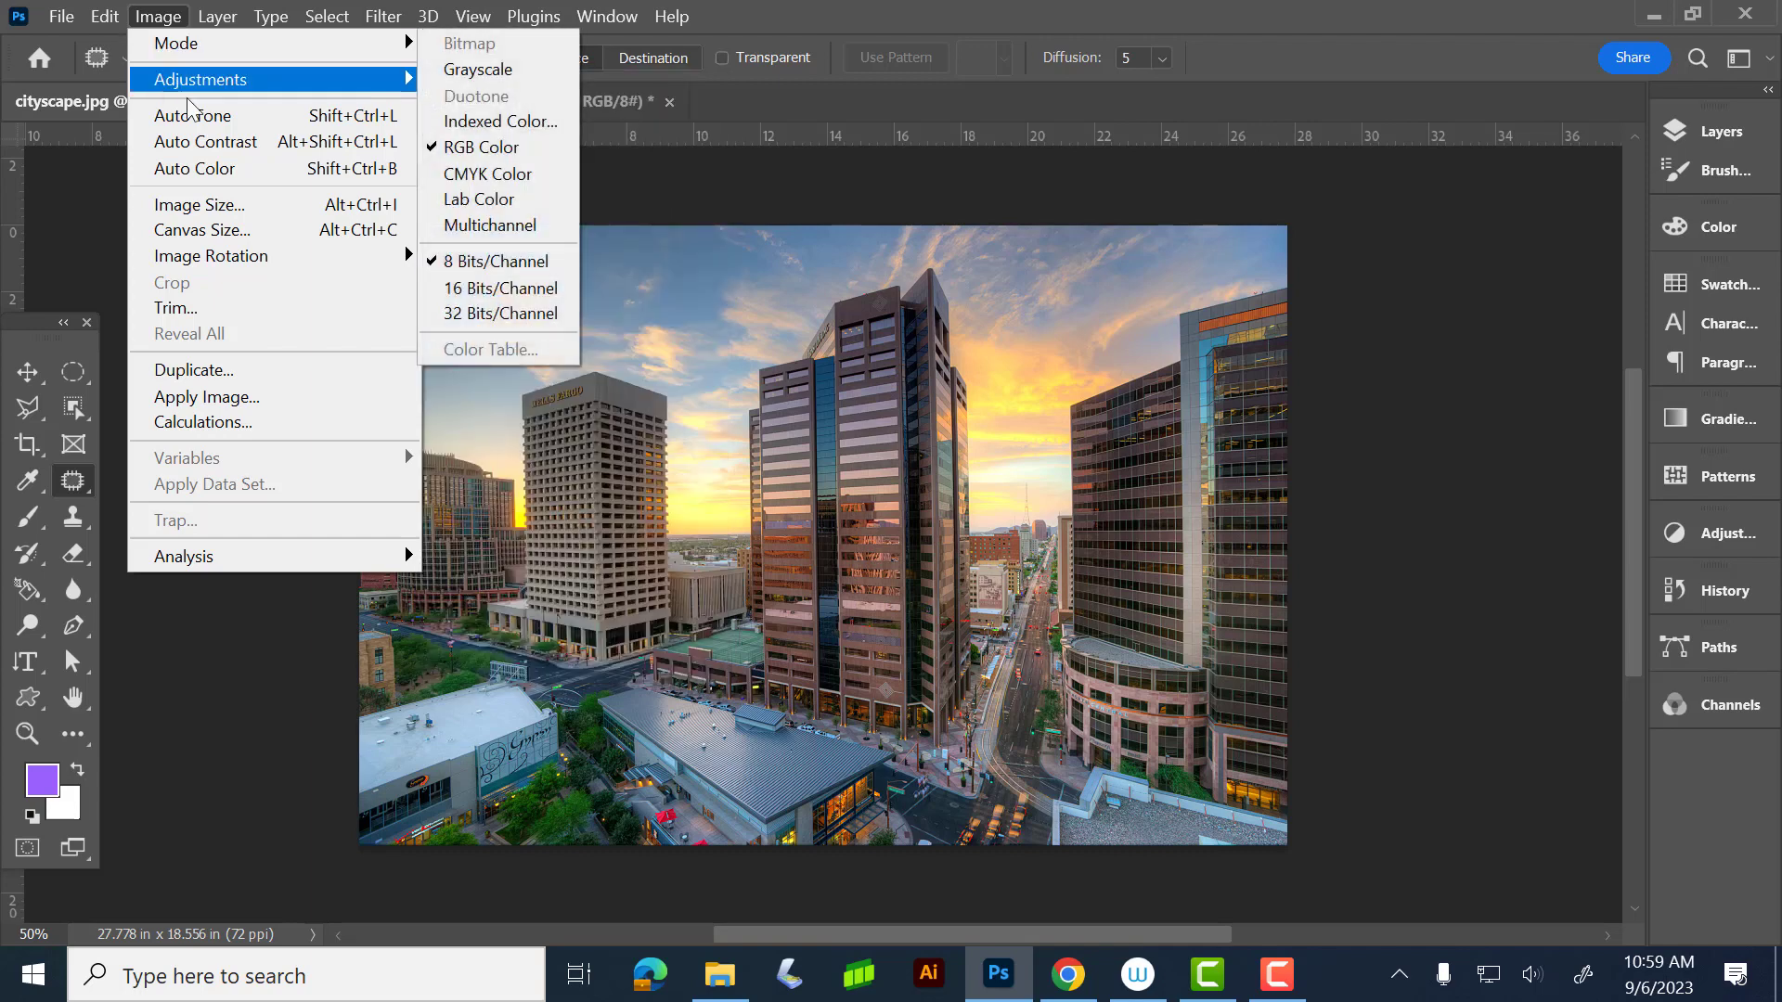
click(217, 205)
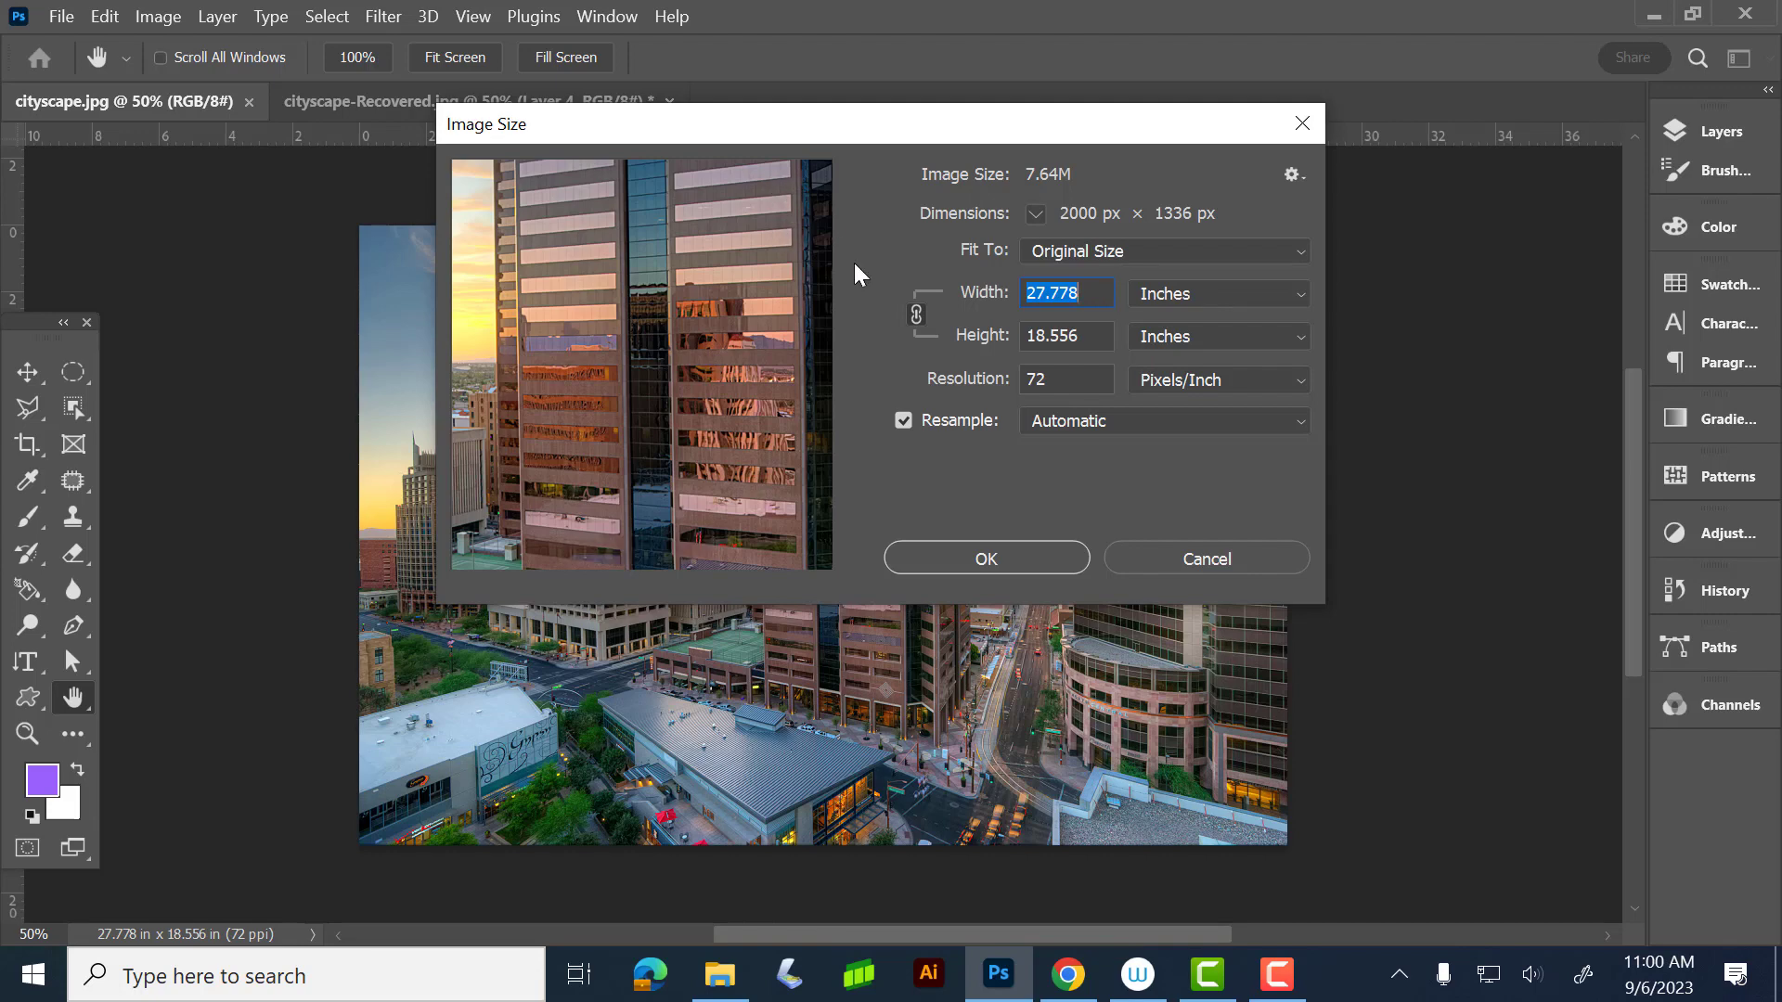
- Toggle the constrain-proportions link, try a 6-inch width, then cancel without resizing
click(915, 313)
click(916, 315)
text(6)
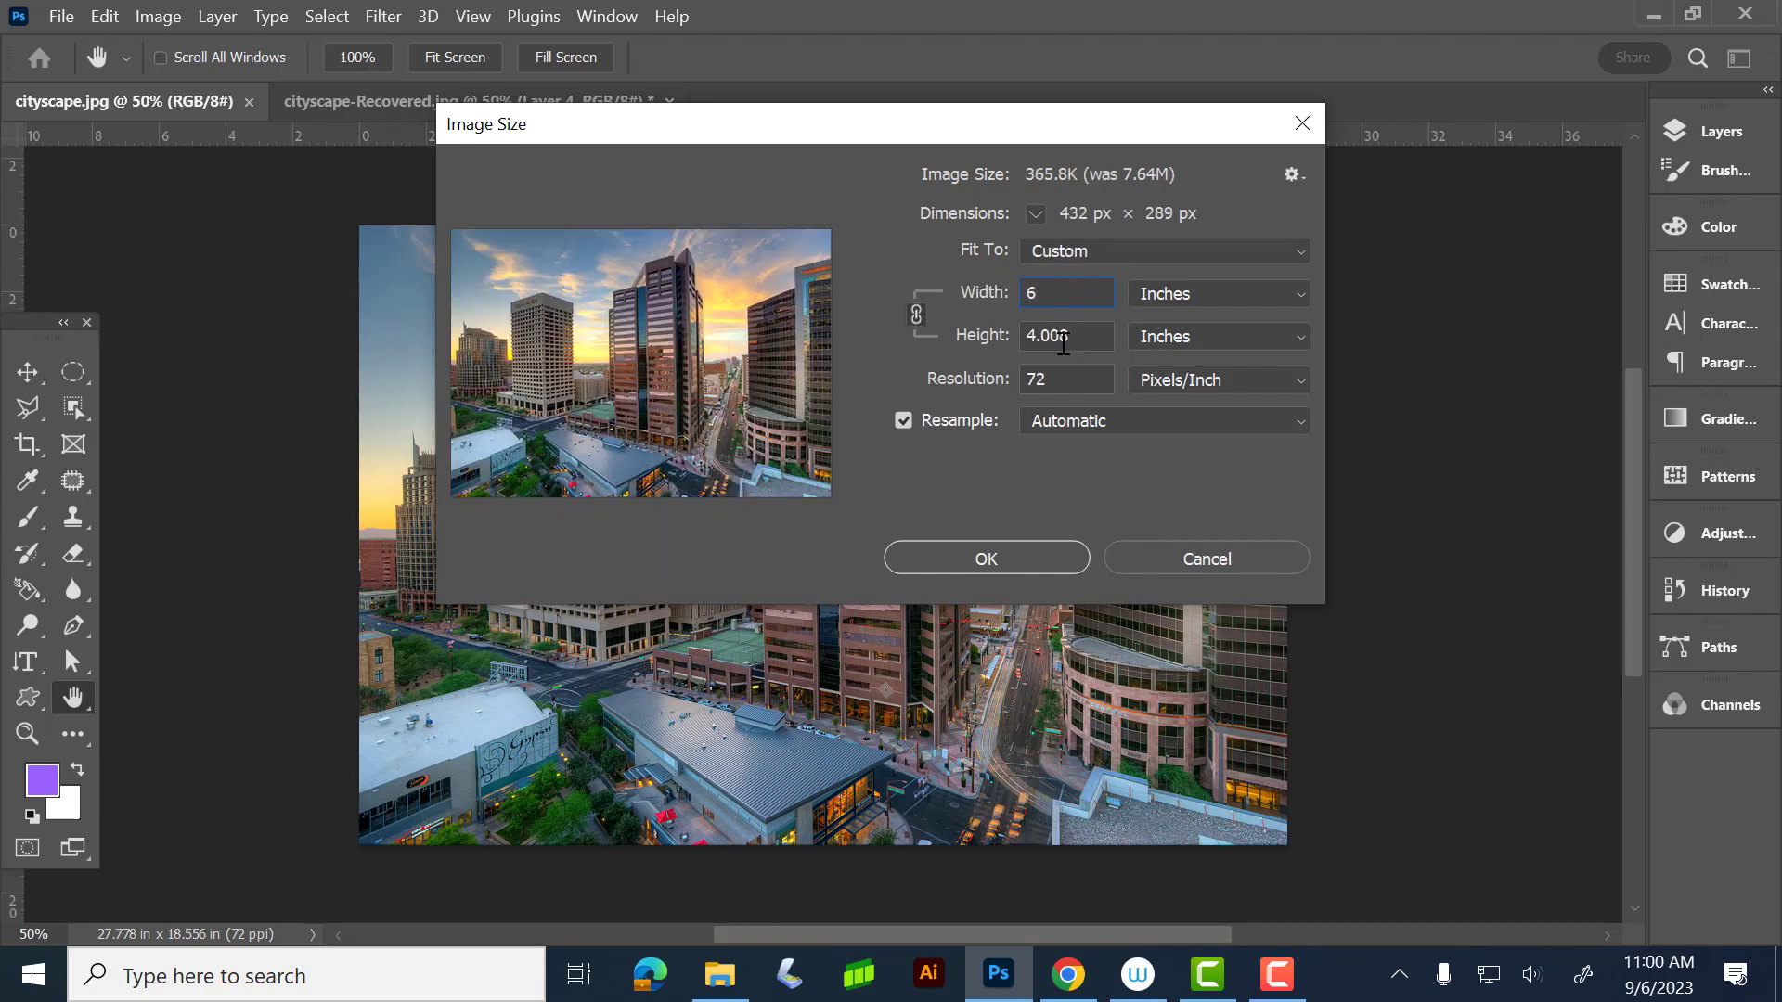
click(1270, 564)
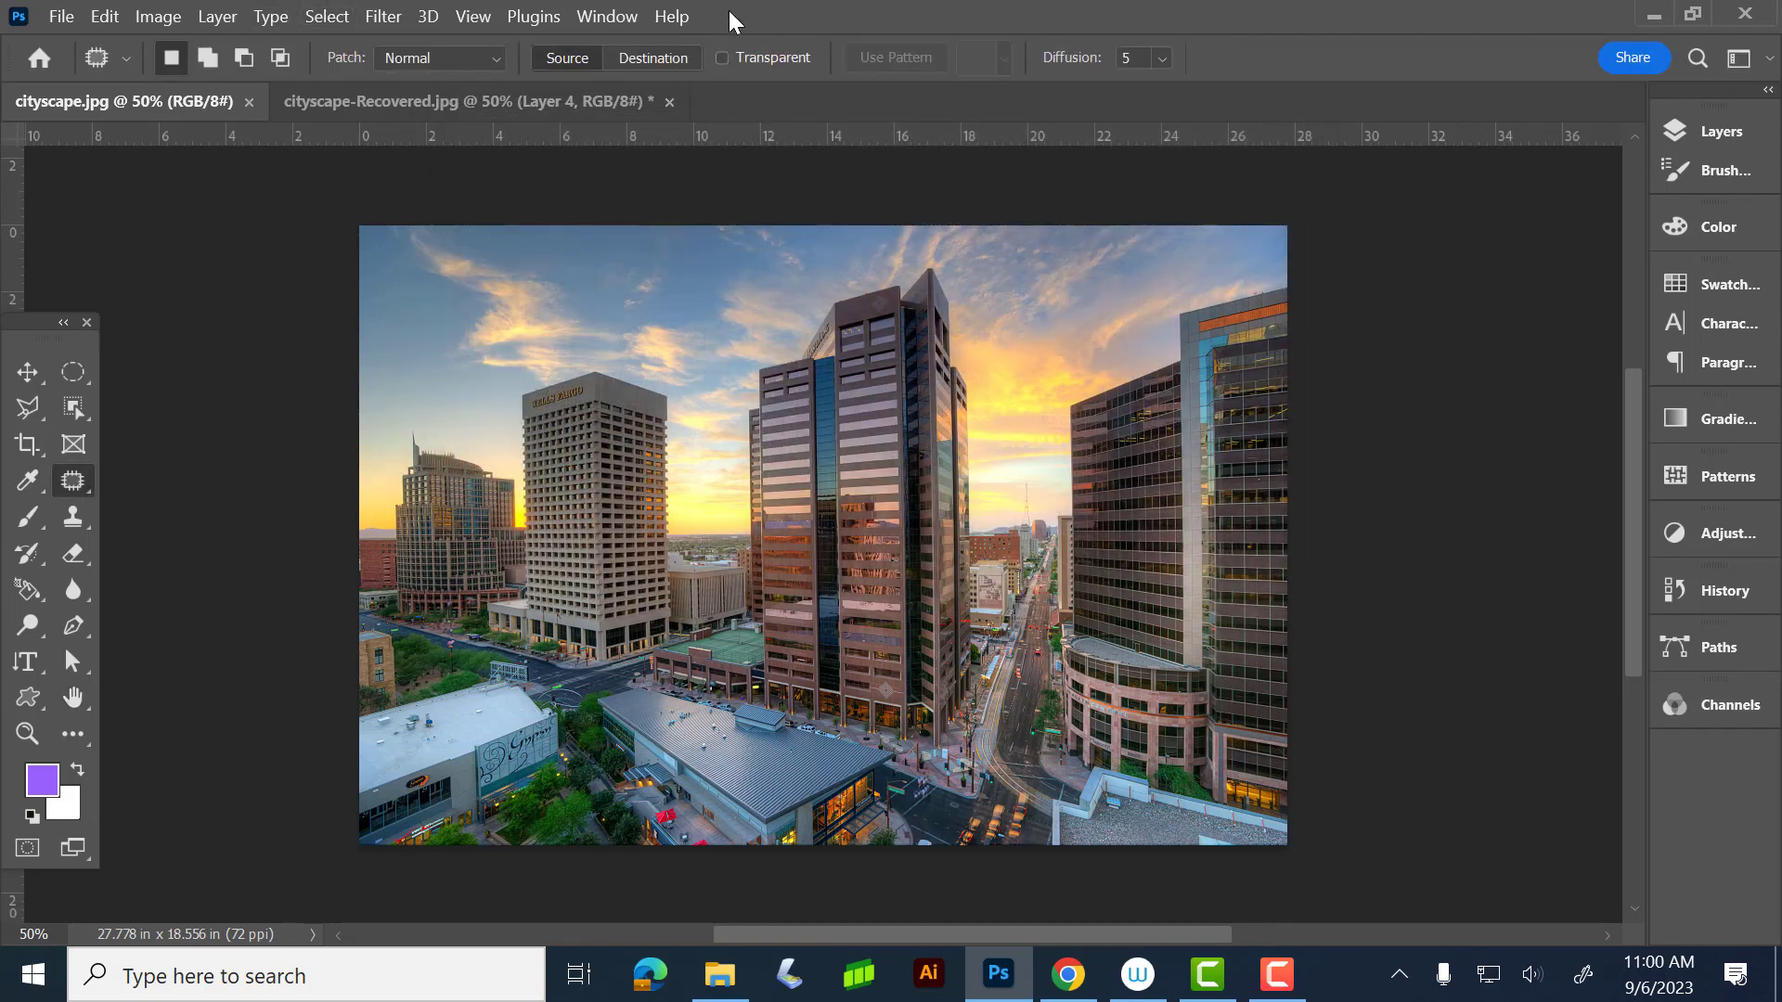
- Enlarge the canvas to 40 × 25 inches with Canvas Size, then undo it
click(167, 13)
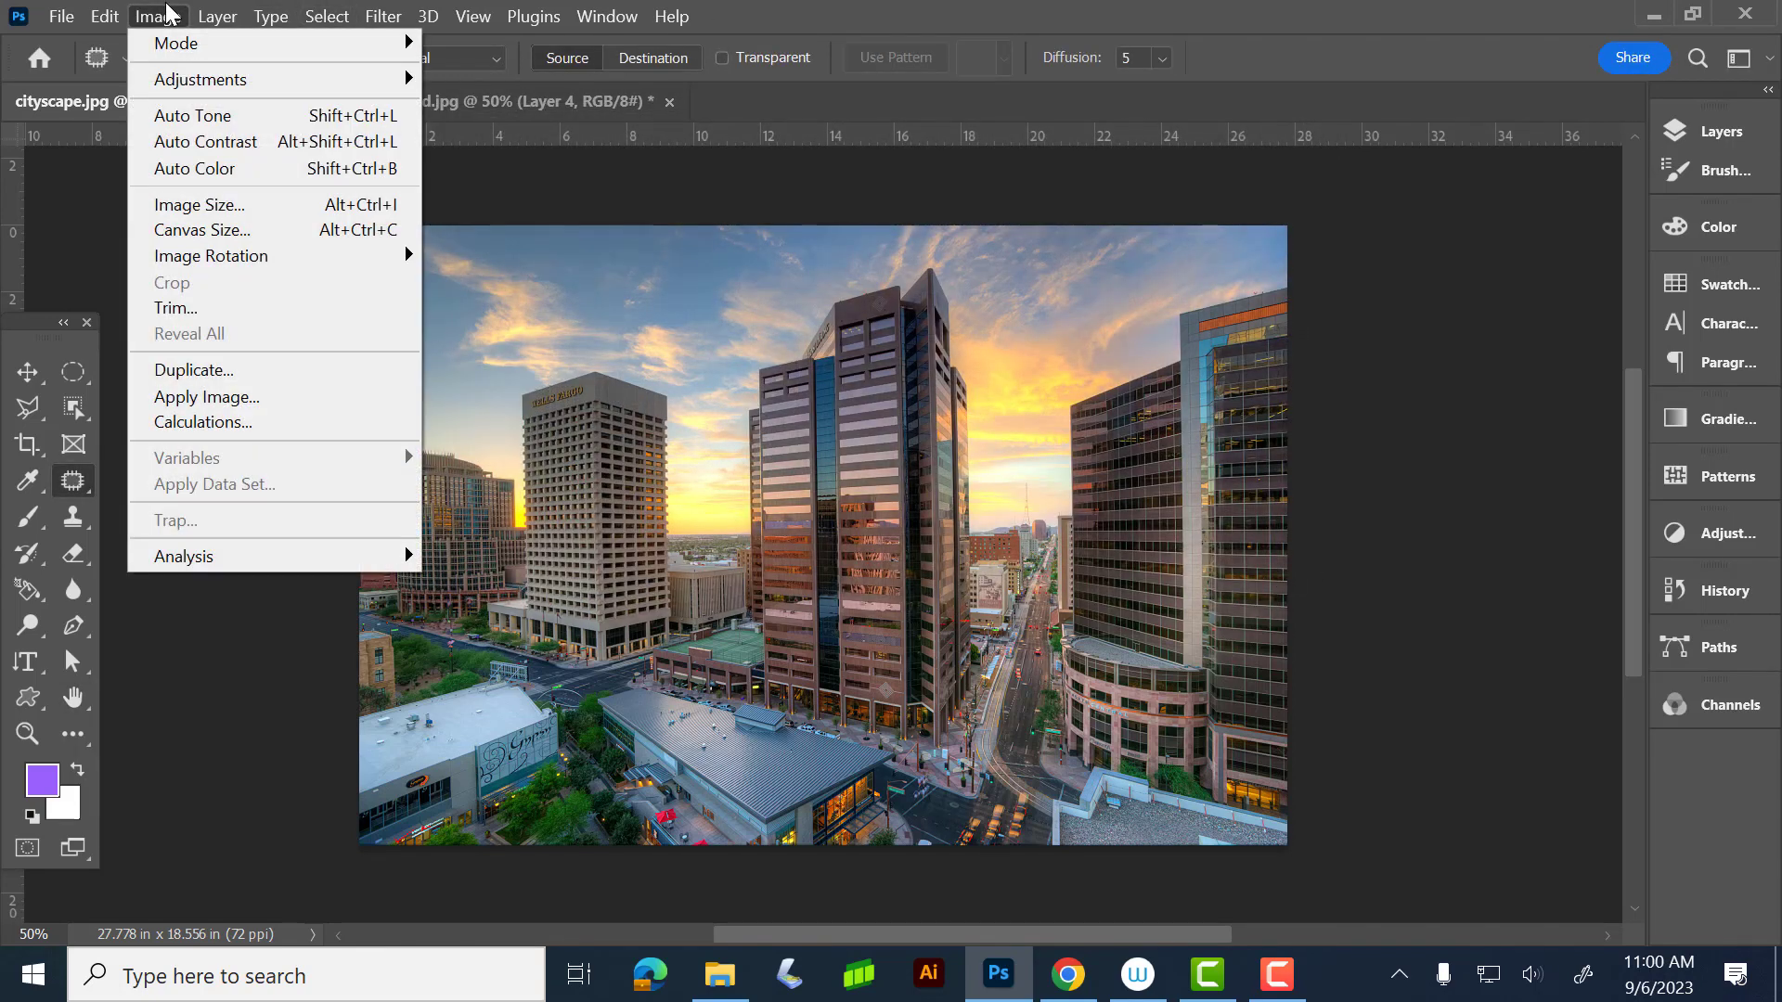
click(216, 232)
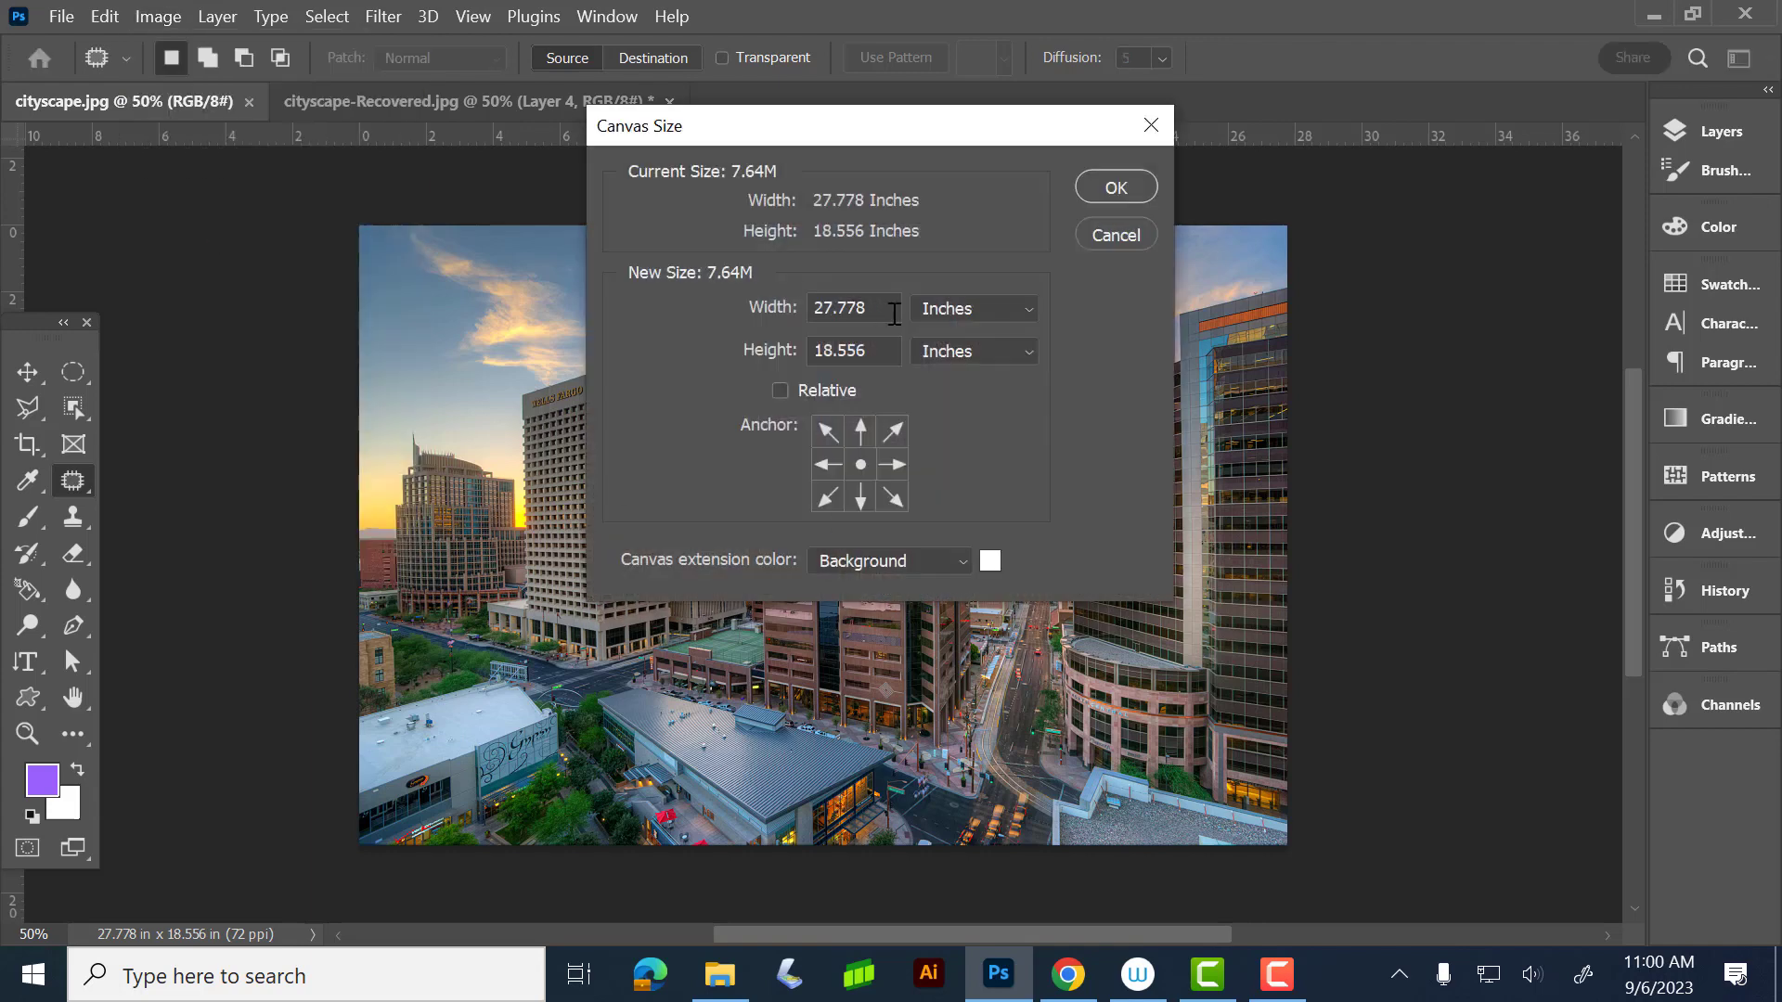
drag(867, 308, 745, 285)
text(40)
drag(882, 351, 766, 345)
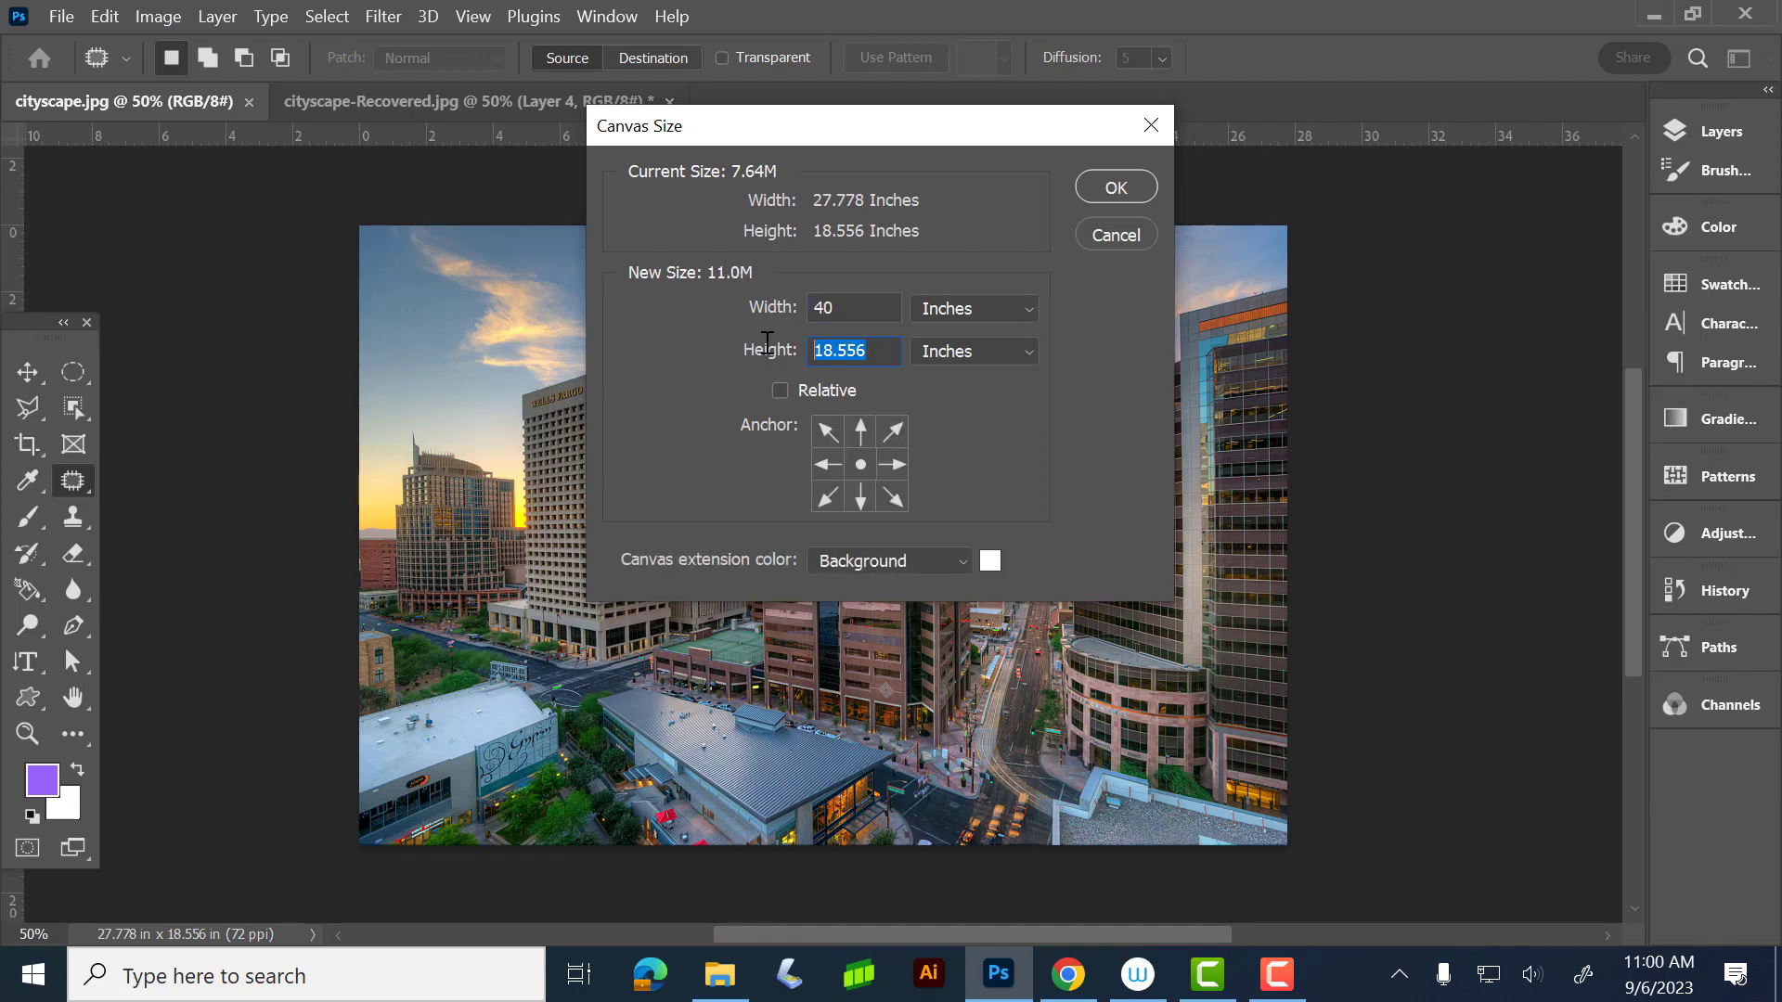
text(25)
key(Return)
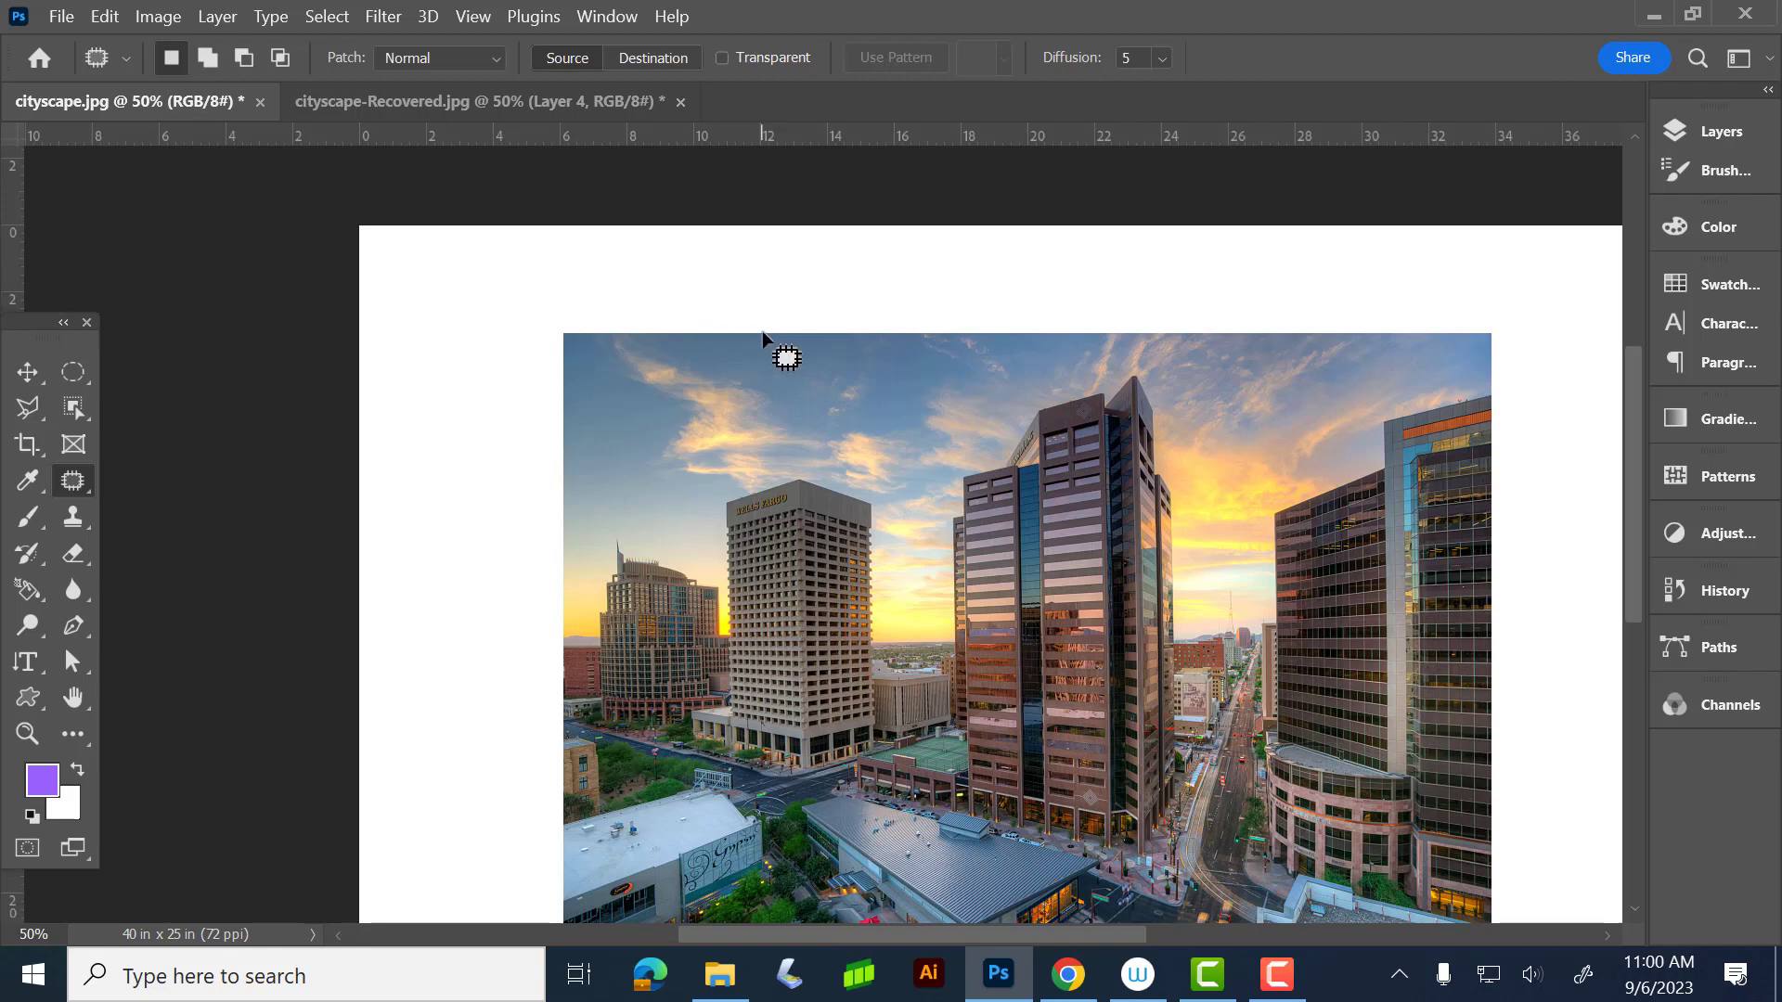
key(ctrl+z)
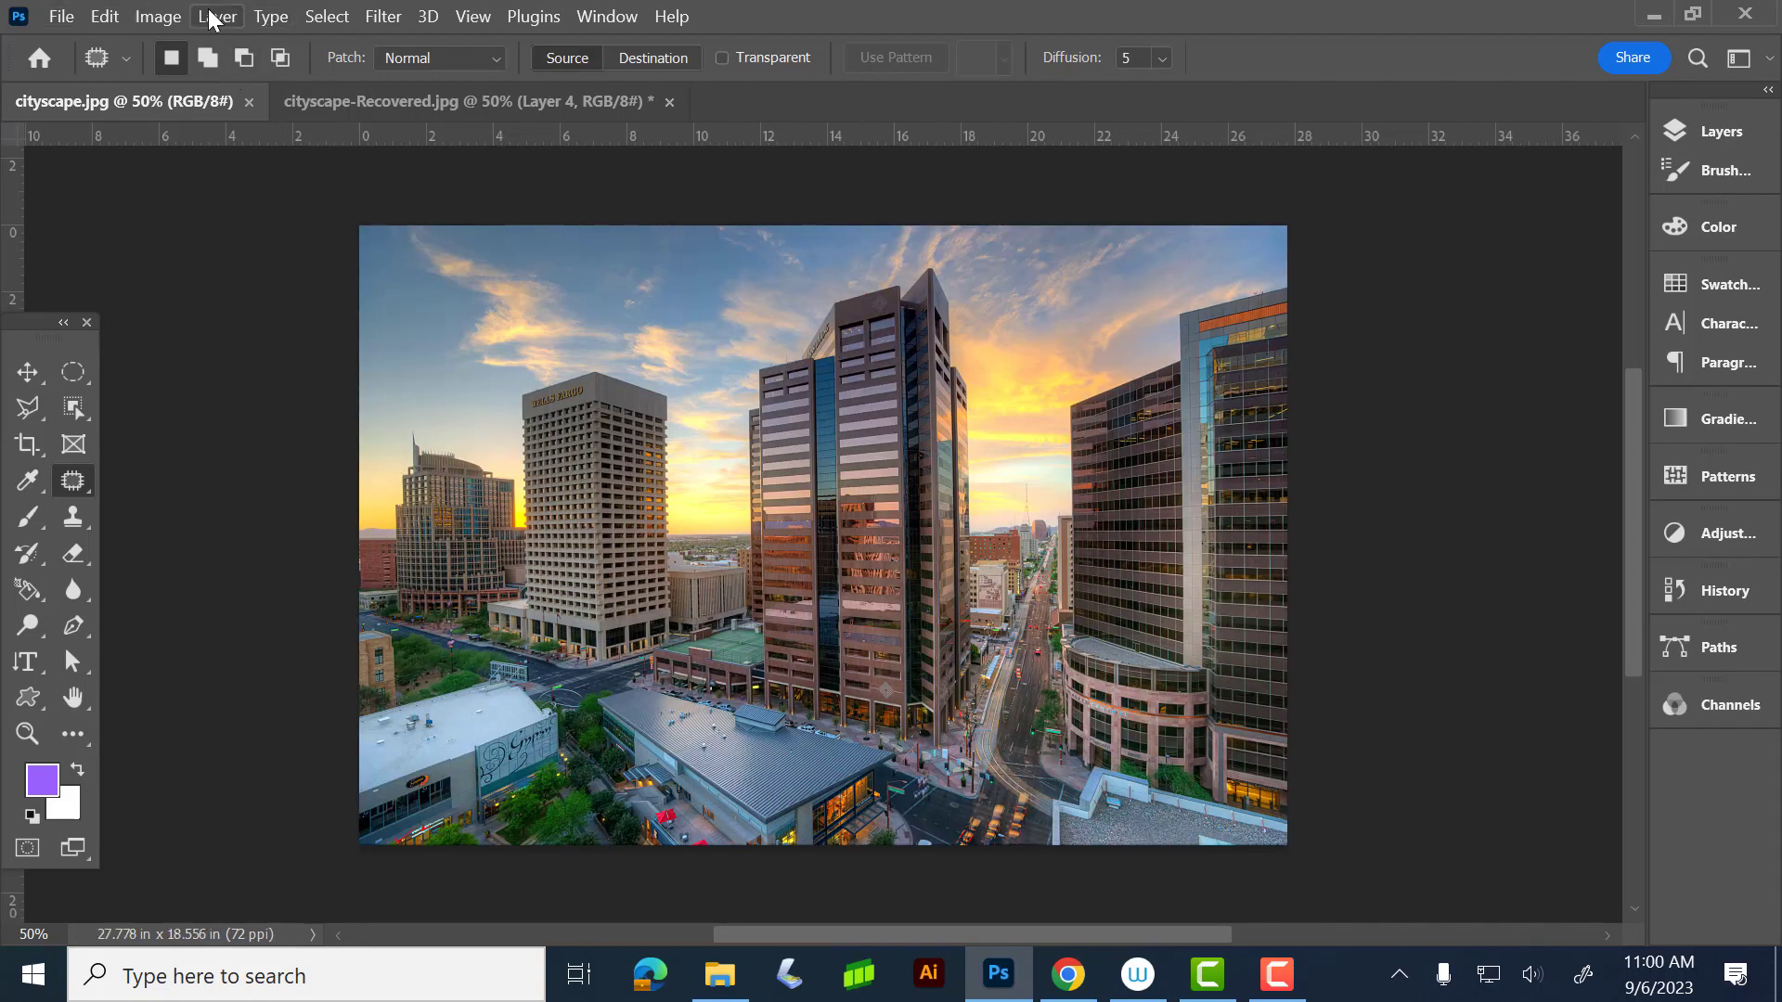
- Redo the 40 × 25 inch white-bordered canvas enlargement from the Edit menu
click(162, 16)
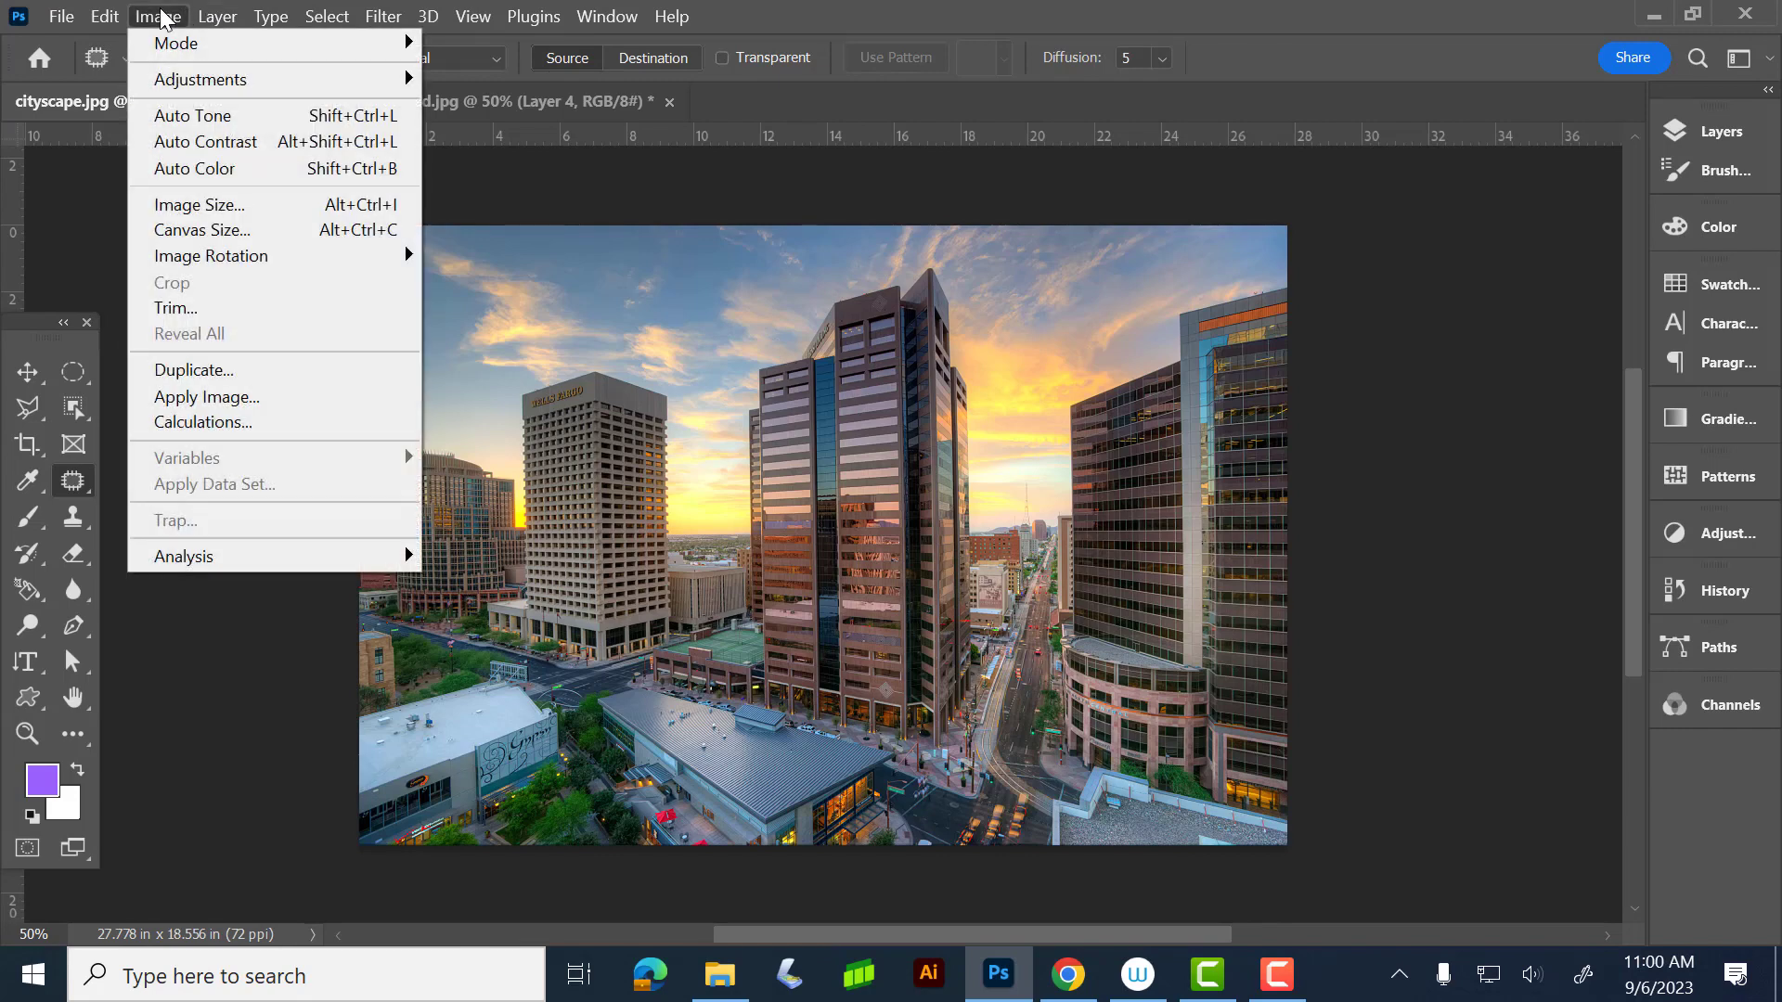
click(161, 16)
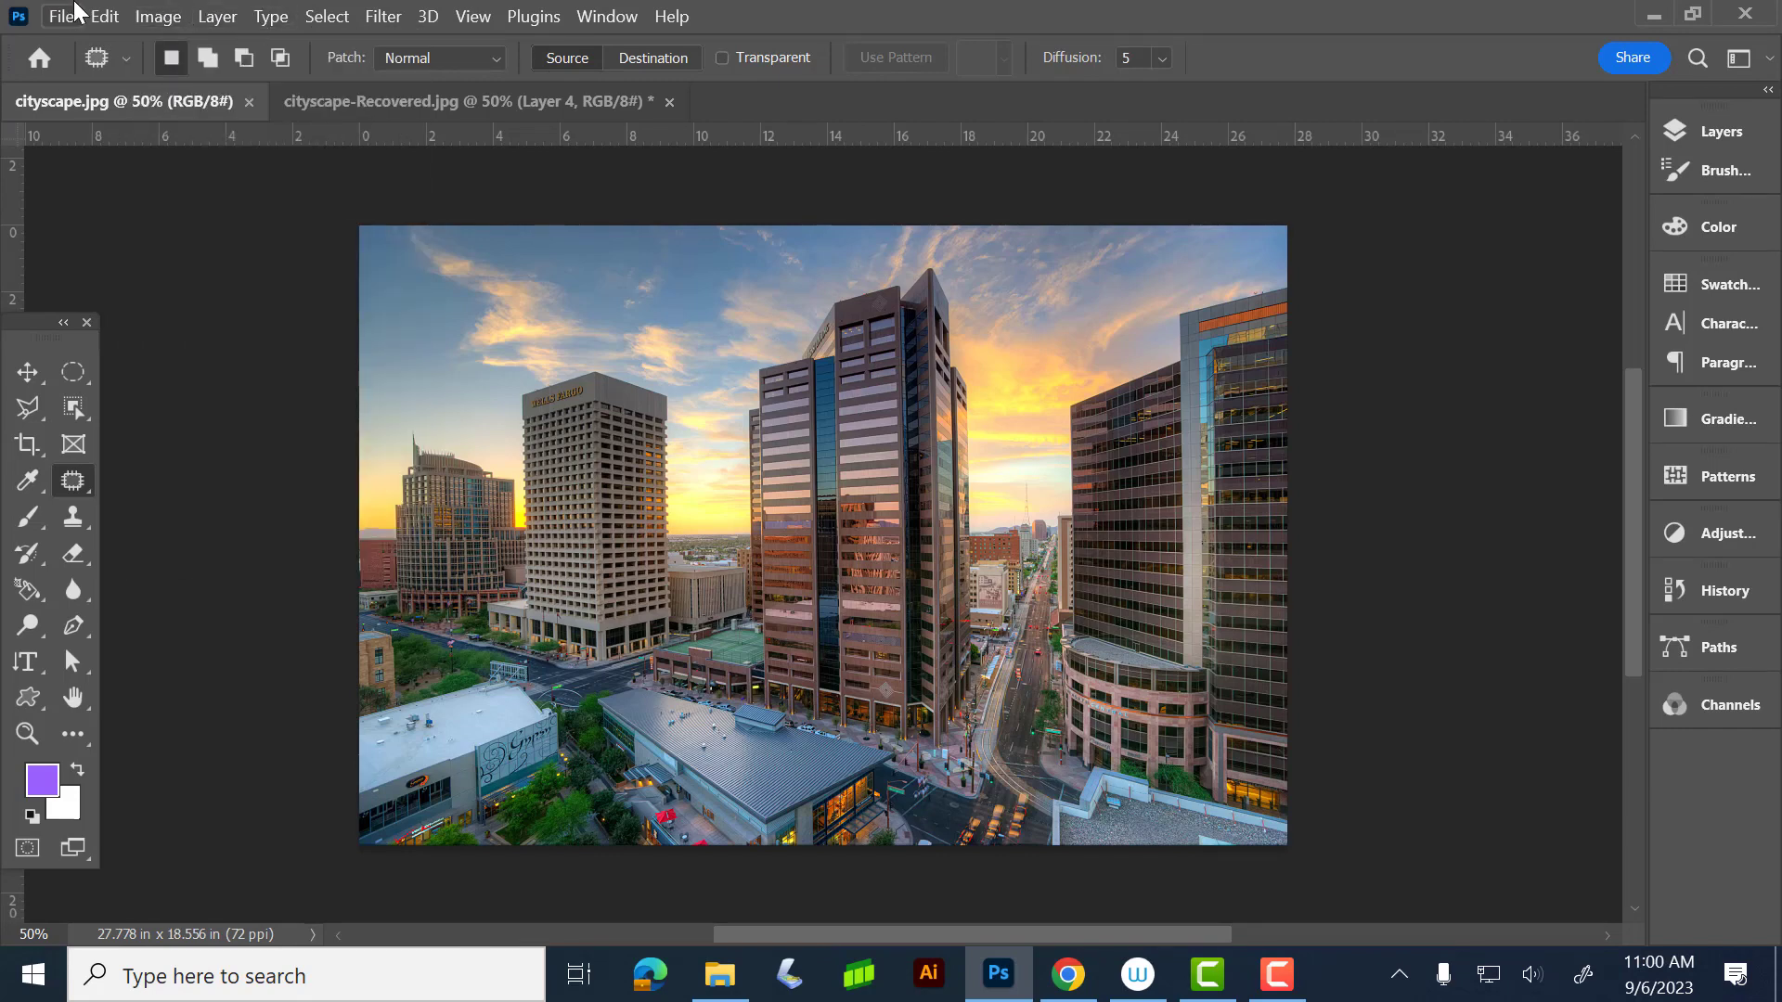
click(105, 16)
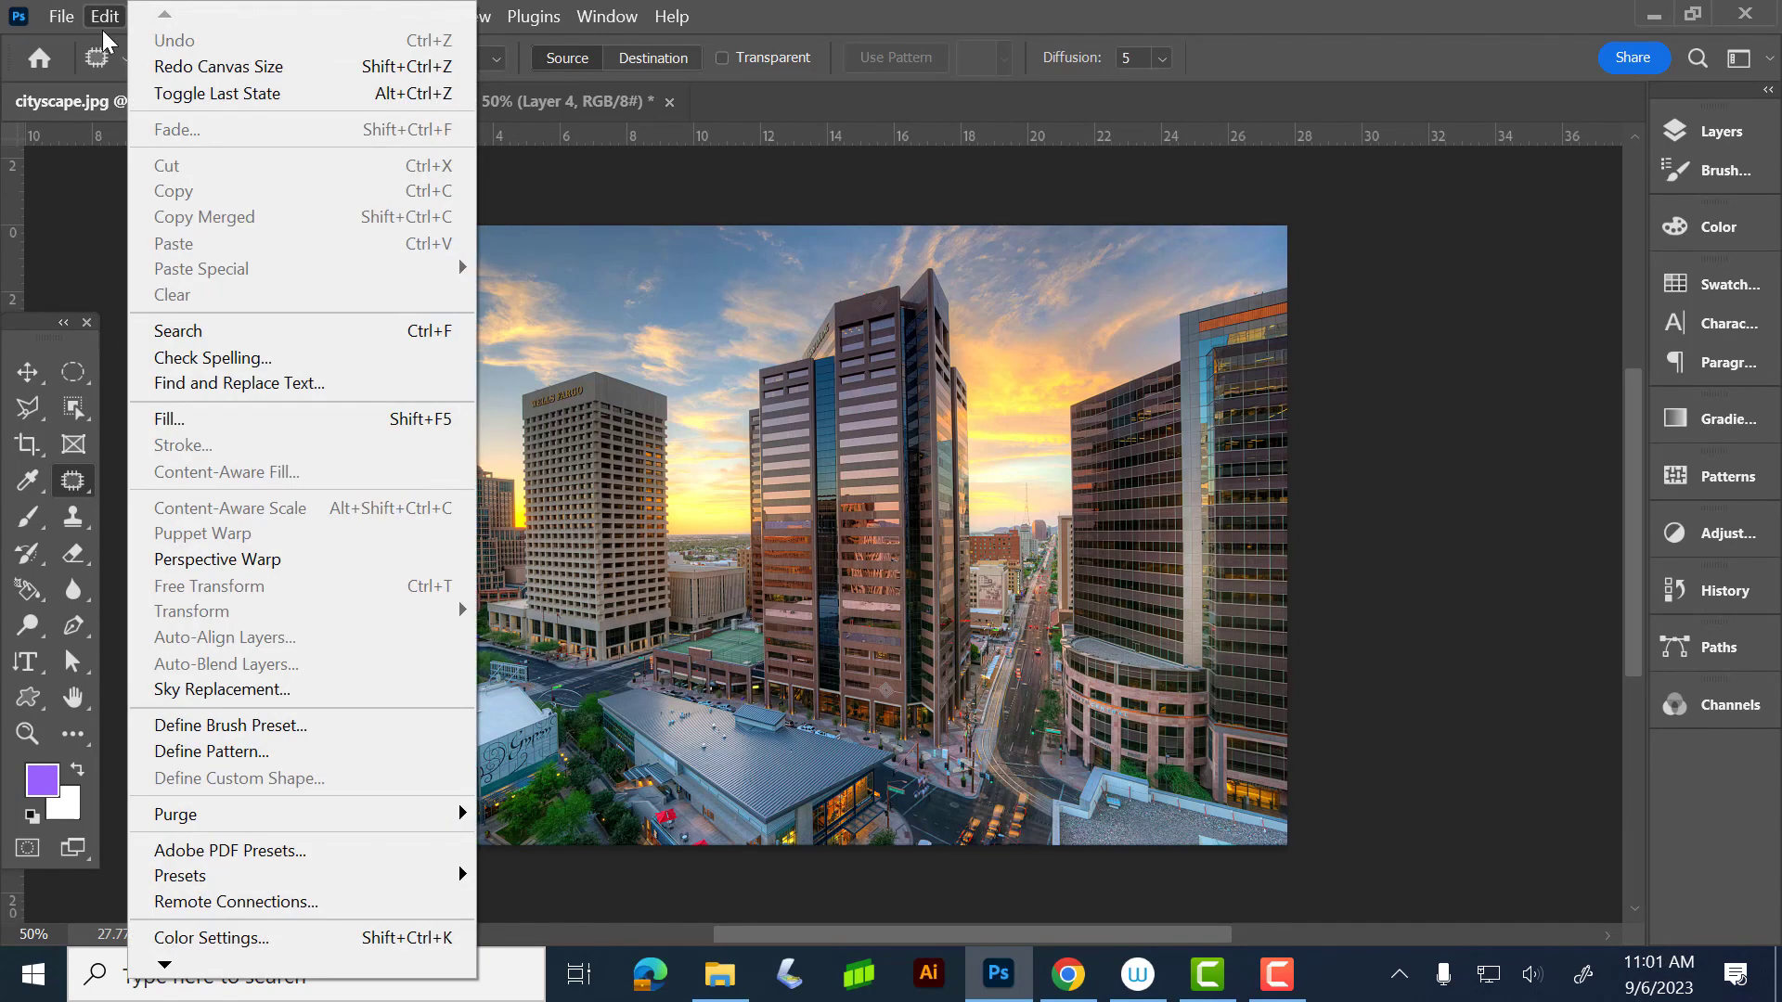
click(171, 67)
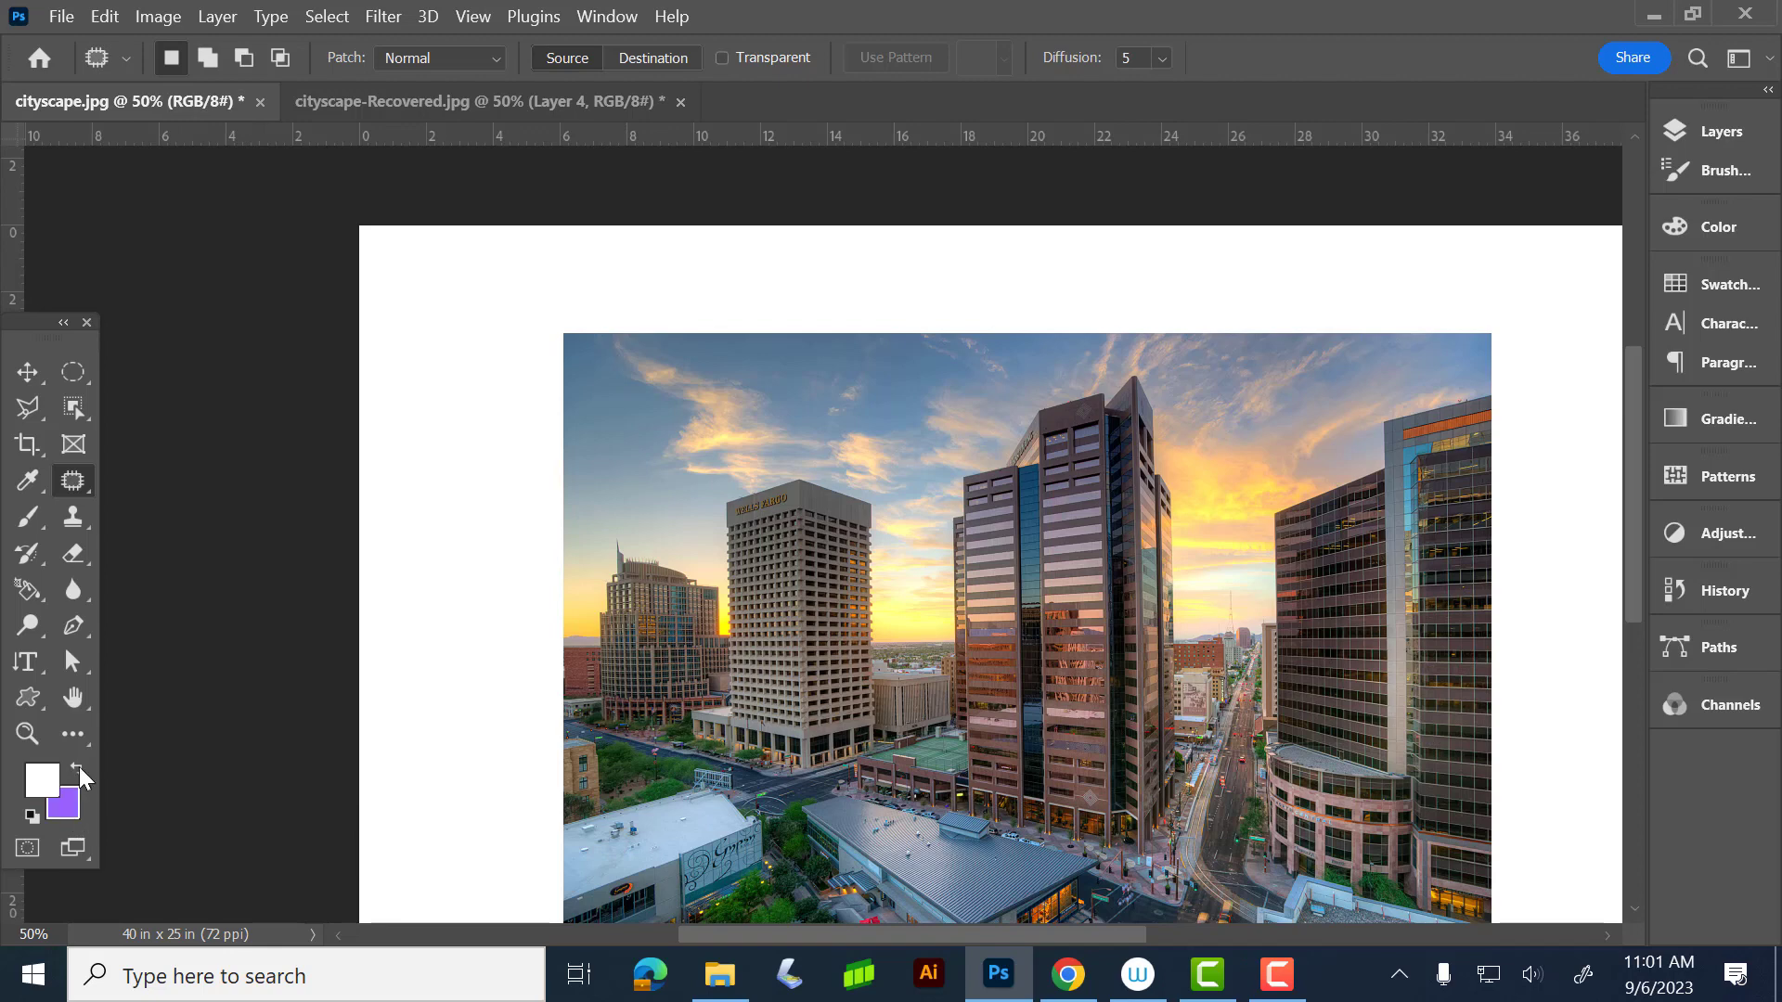
- Replace the white border with a purple 40 × 25 inch canvas extension and show the Layers panel
key(ctrl+z)
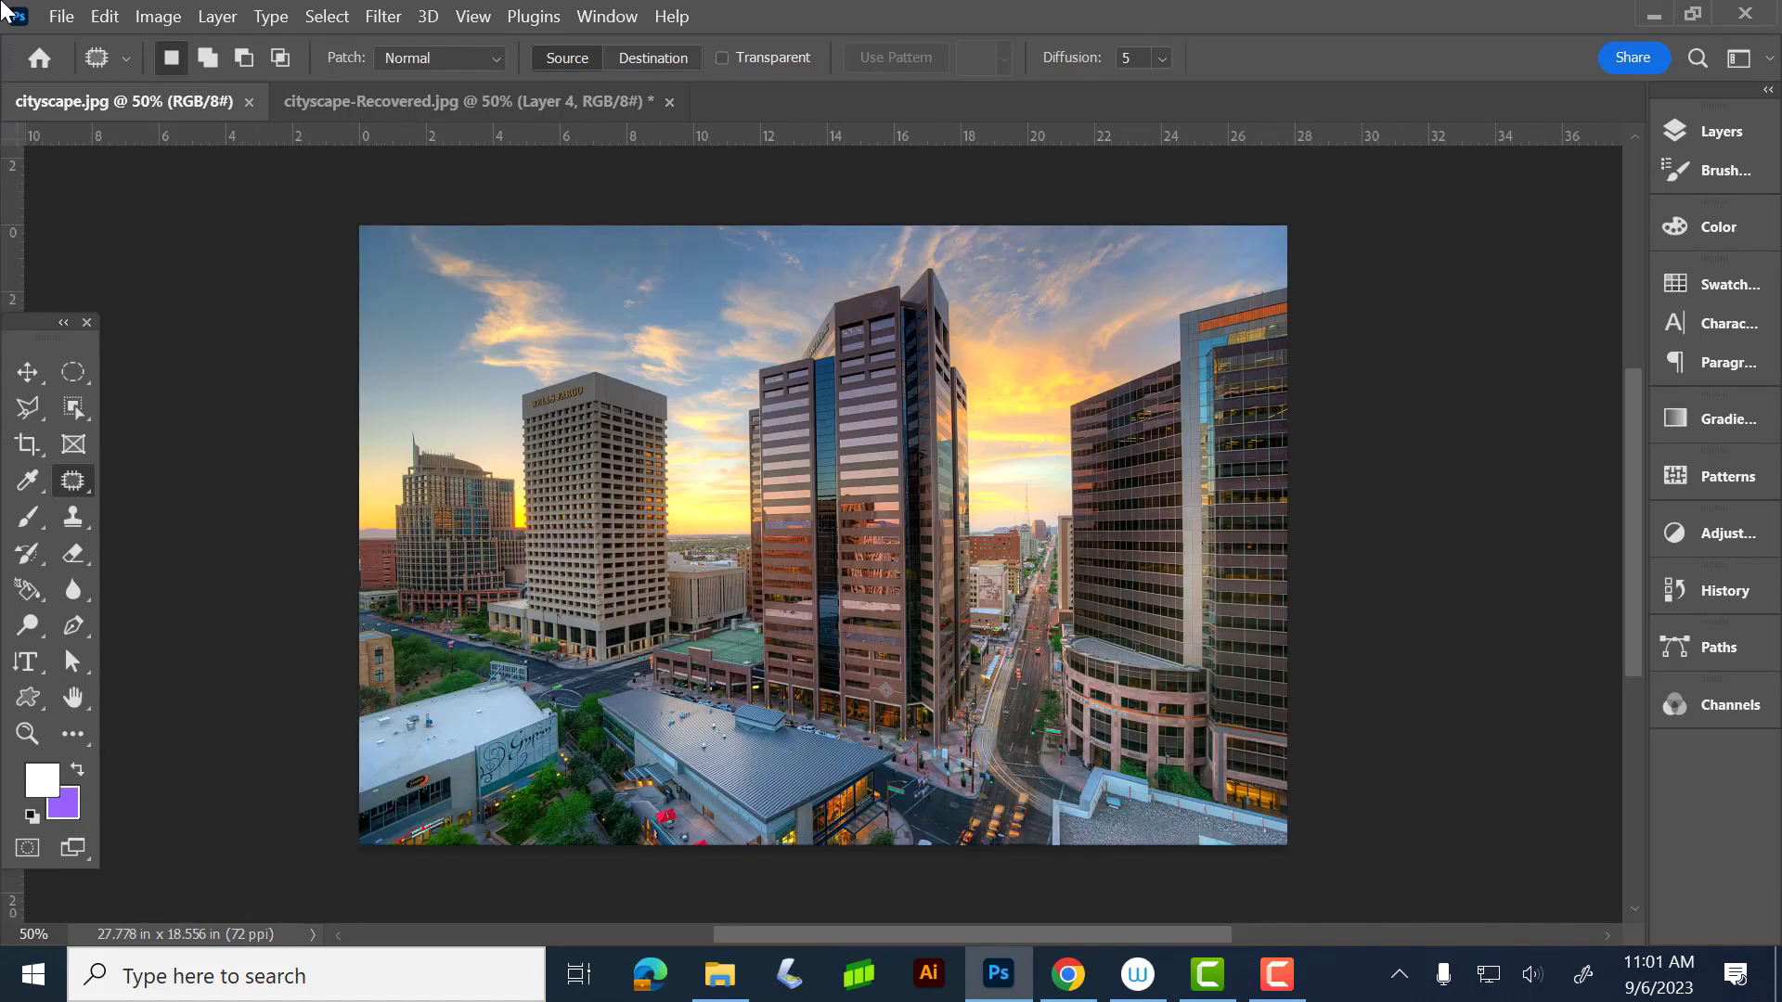
click(175, 15)
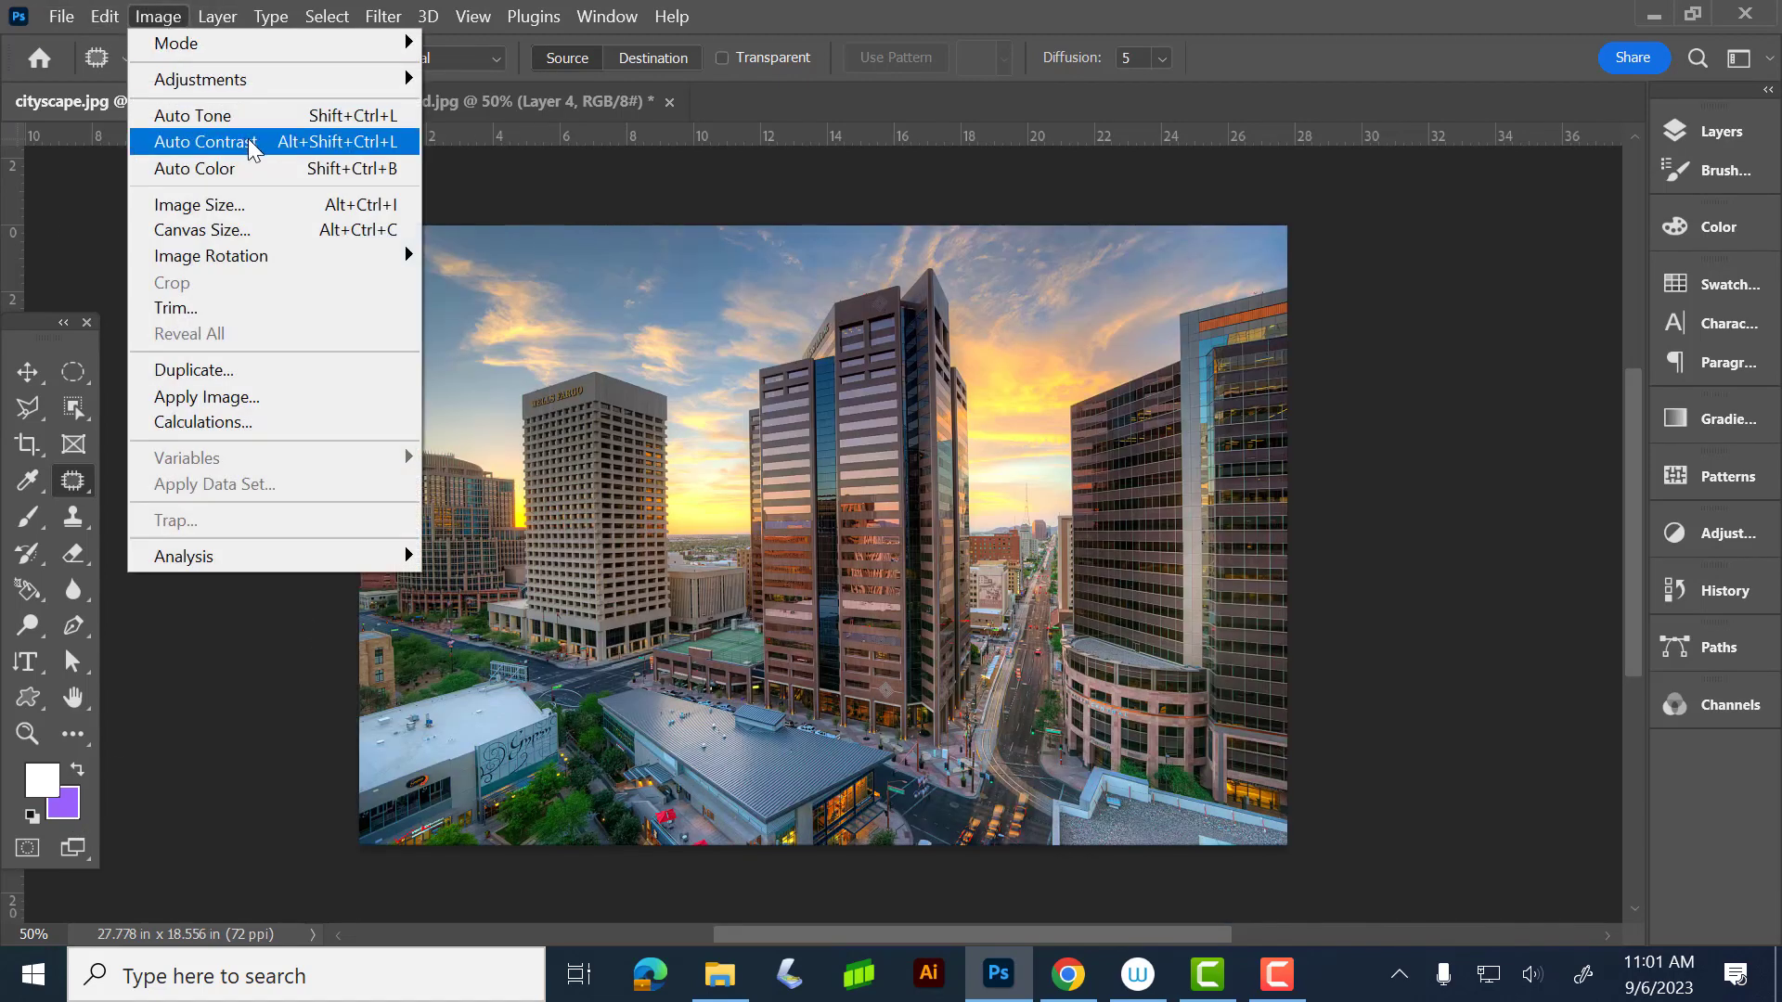
click(234, 230)
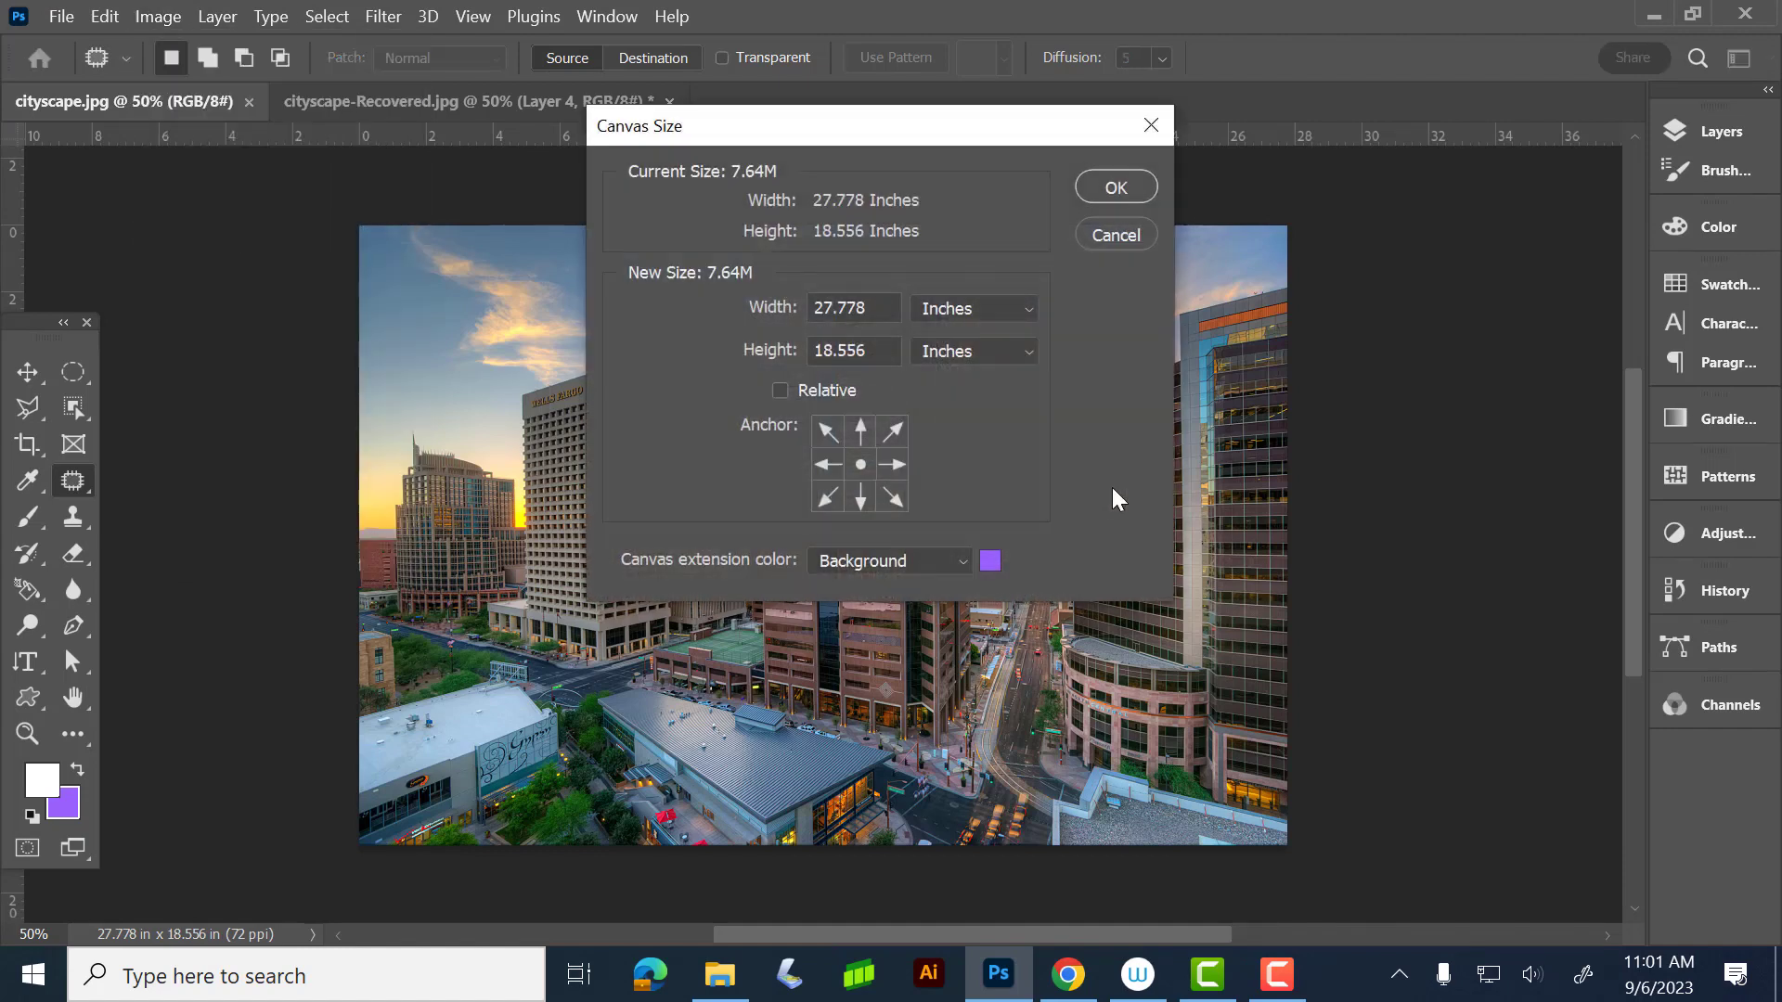
drag(872, 305, 740, 307)
text(40)
drag(882, 354, 609, 270)
text(25)
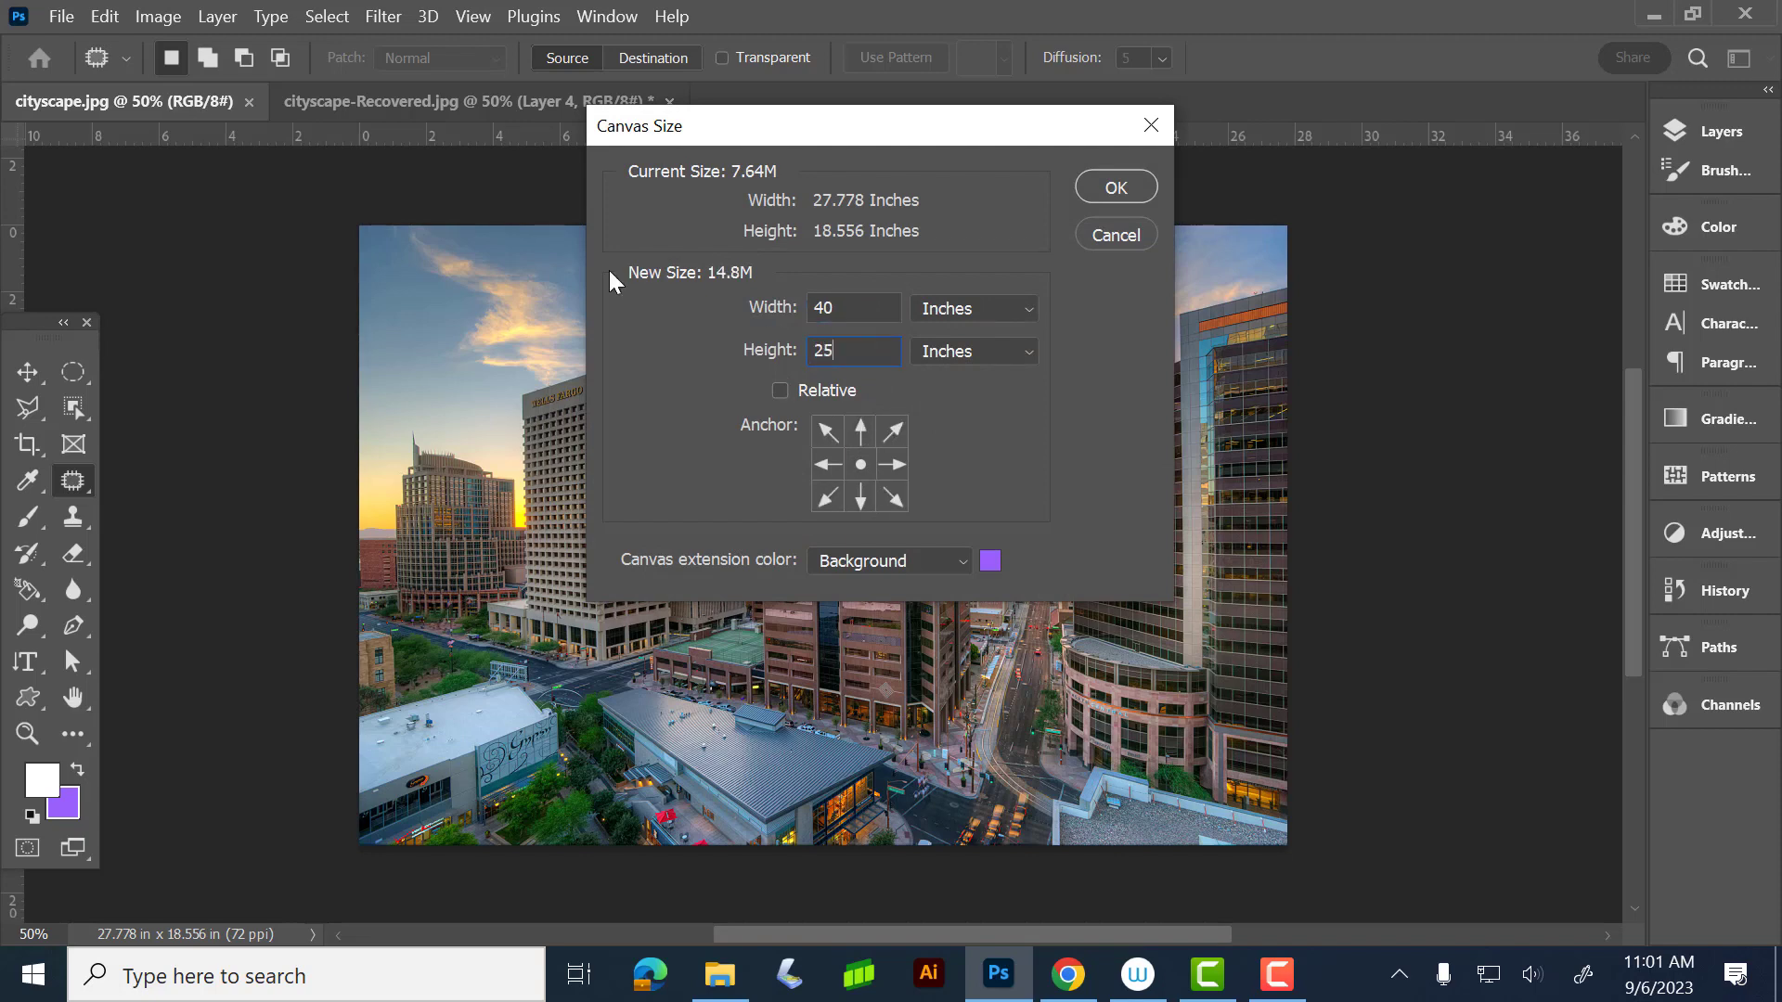
key(Return)
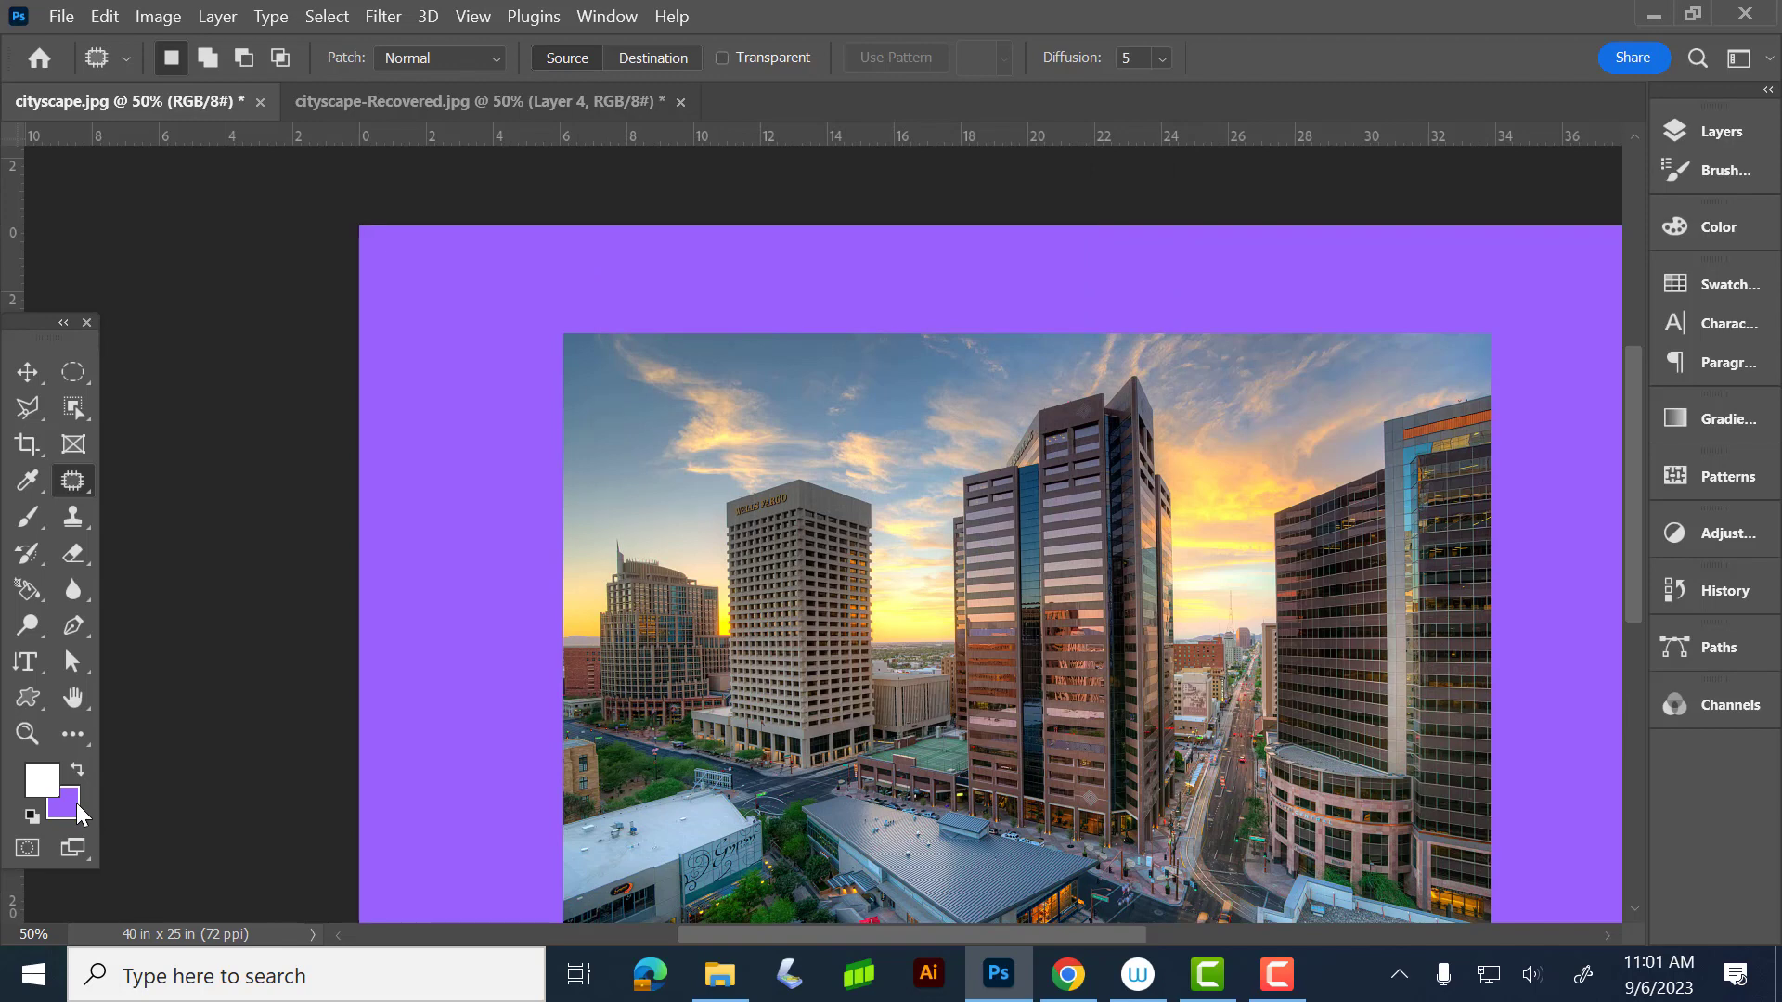
click(1719, 131)
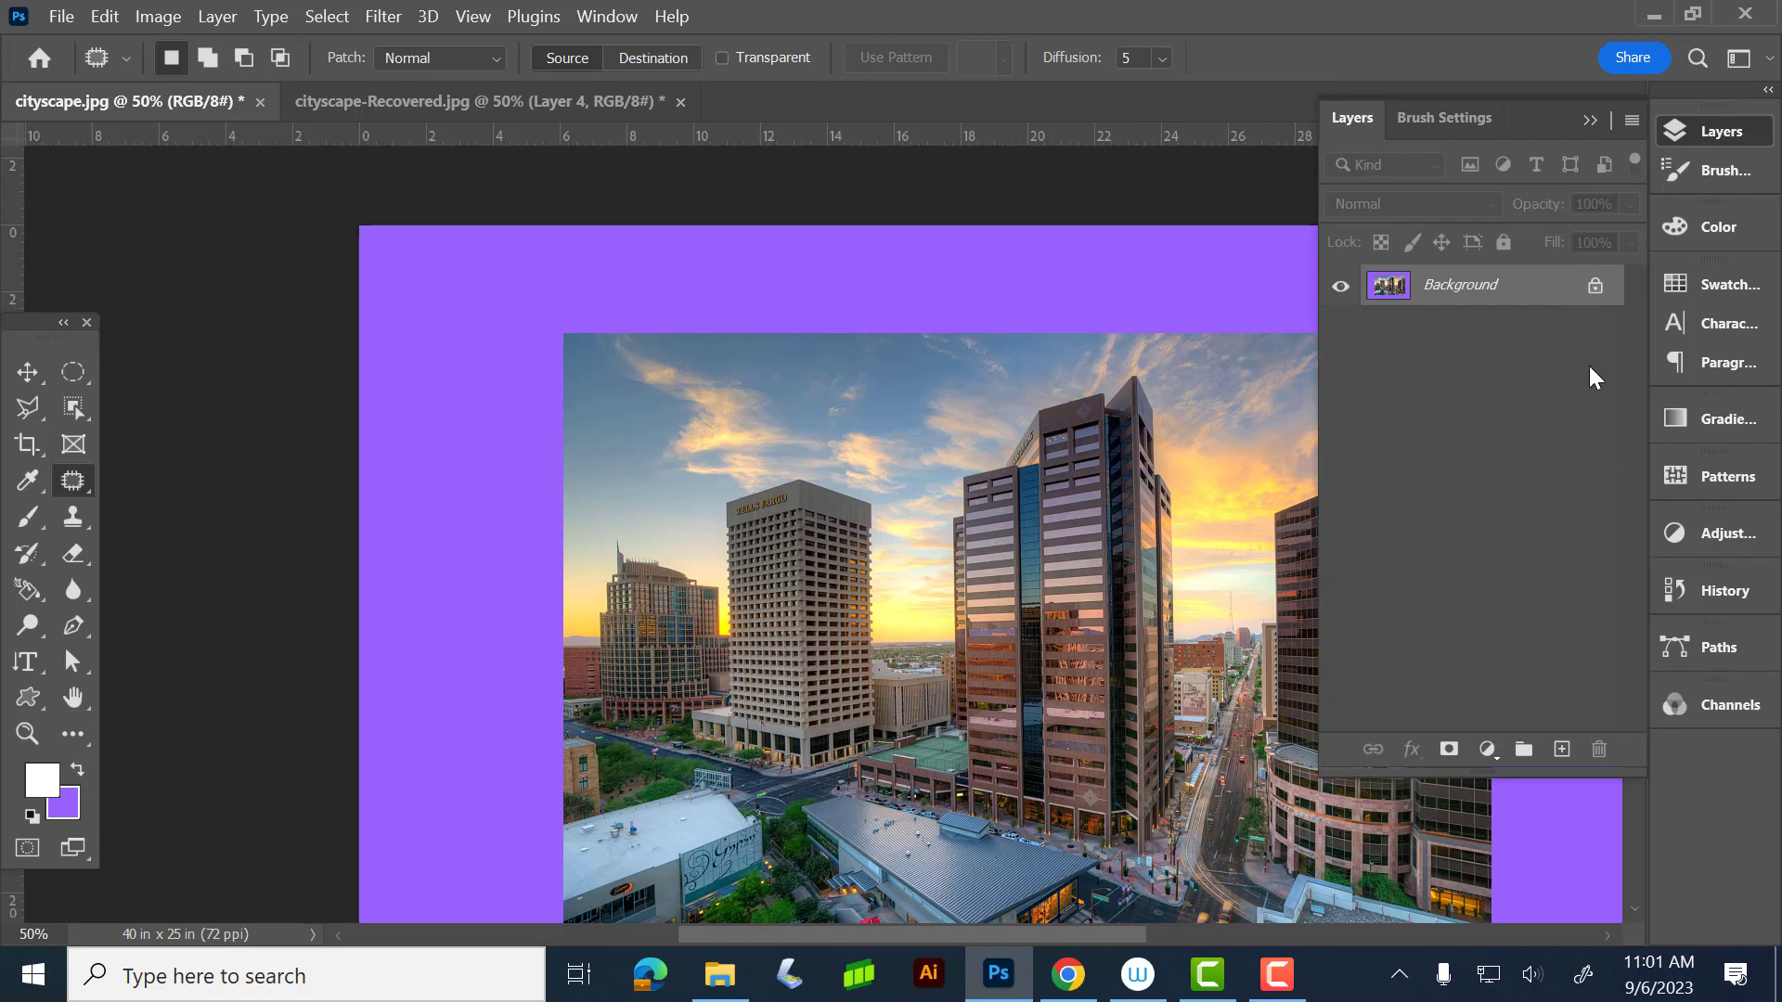
- Undo the purple border, unlock the Background as Layer 0, and extend the canvas to 40 × 25 inches transparently
key(ctrl+z)
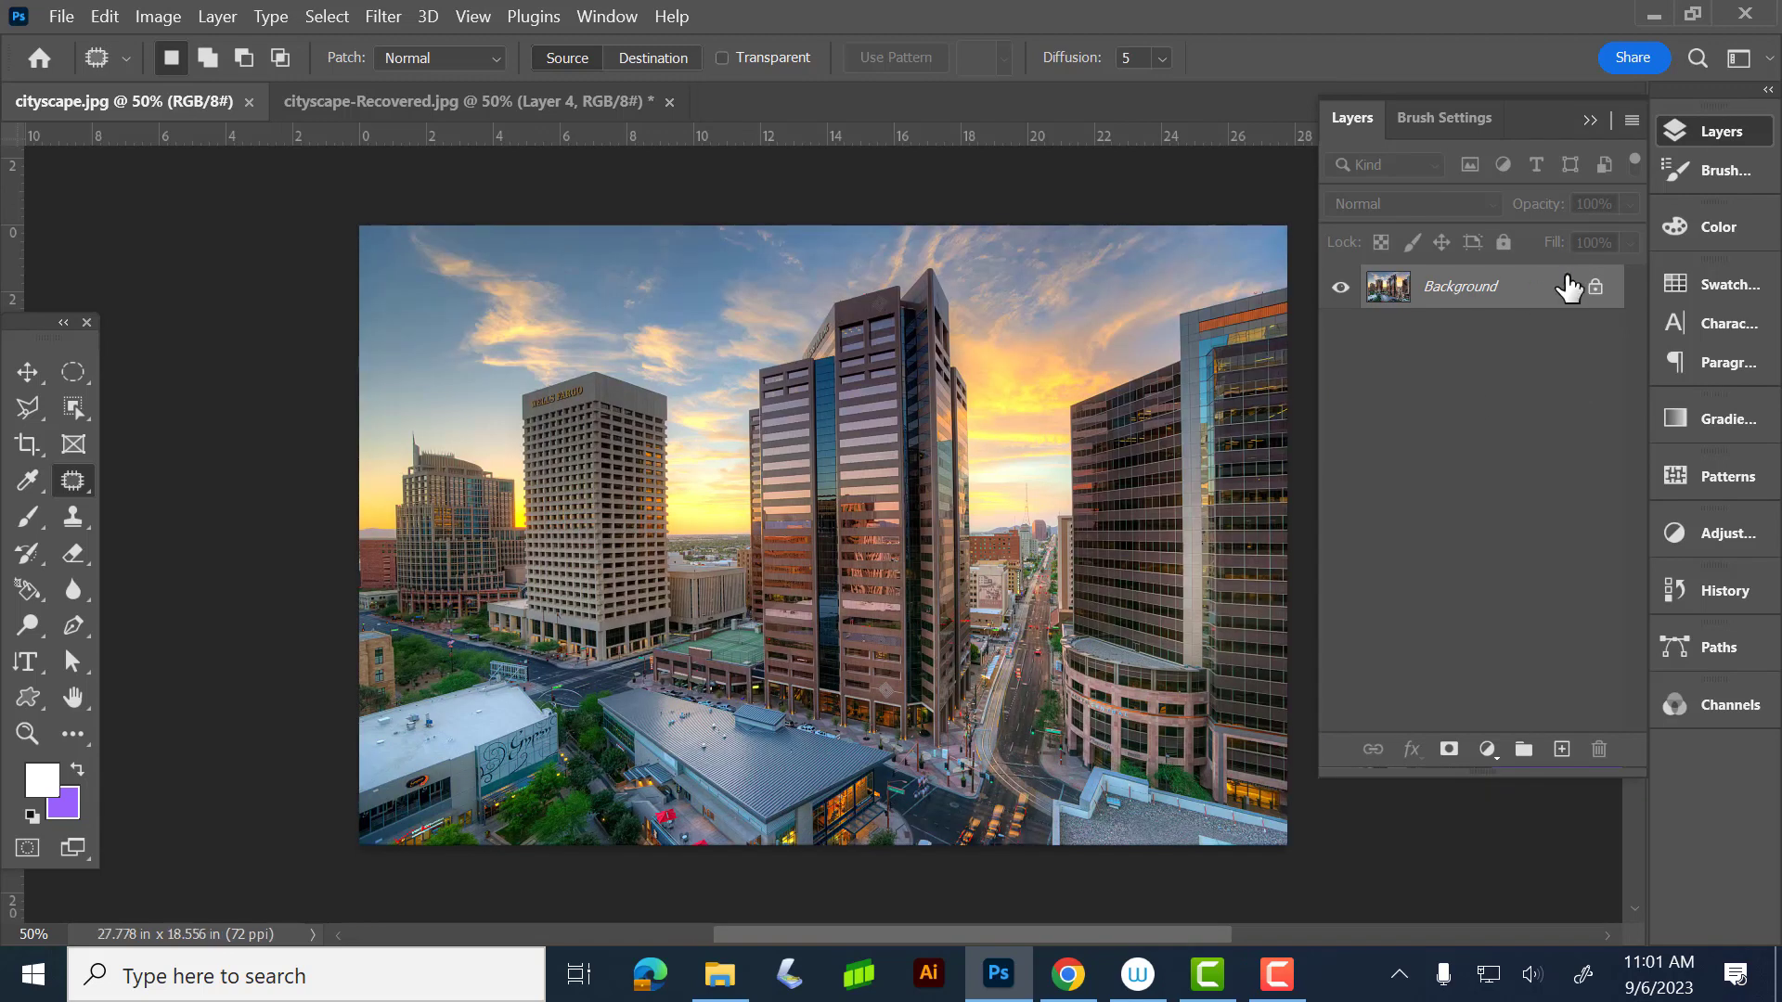
click(1595, 285)
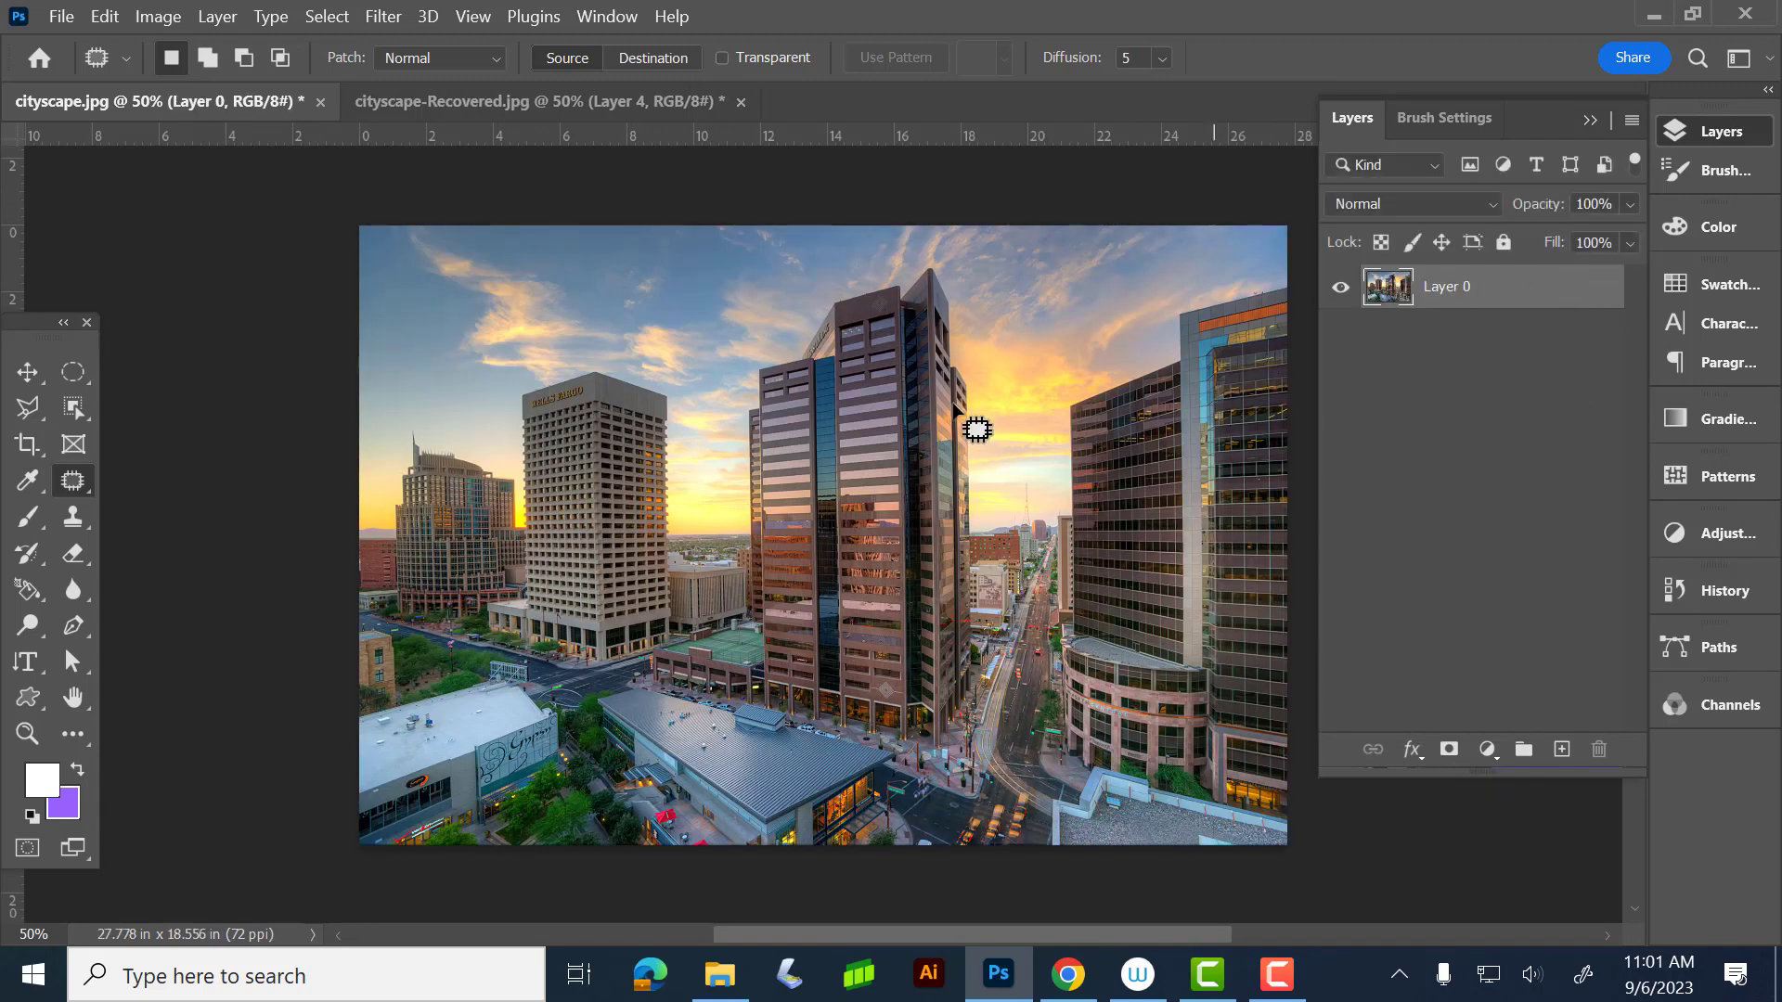
click(158, 15)
click(192, 229)
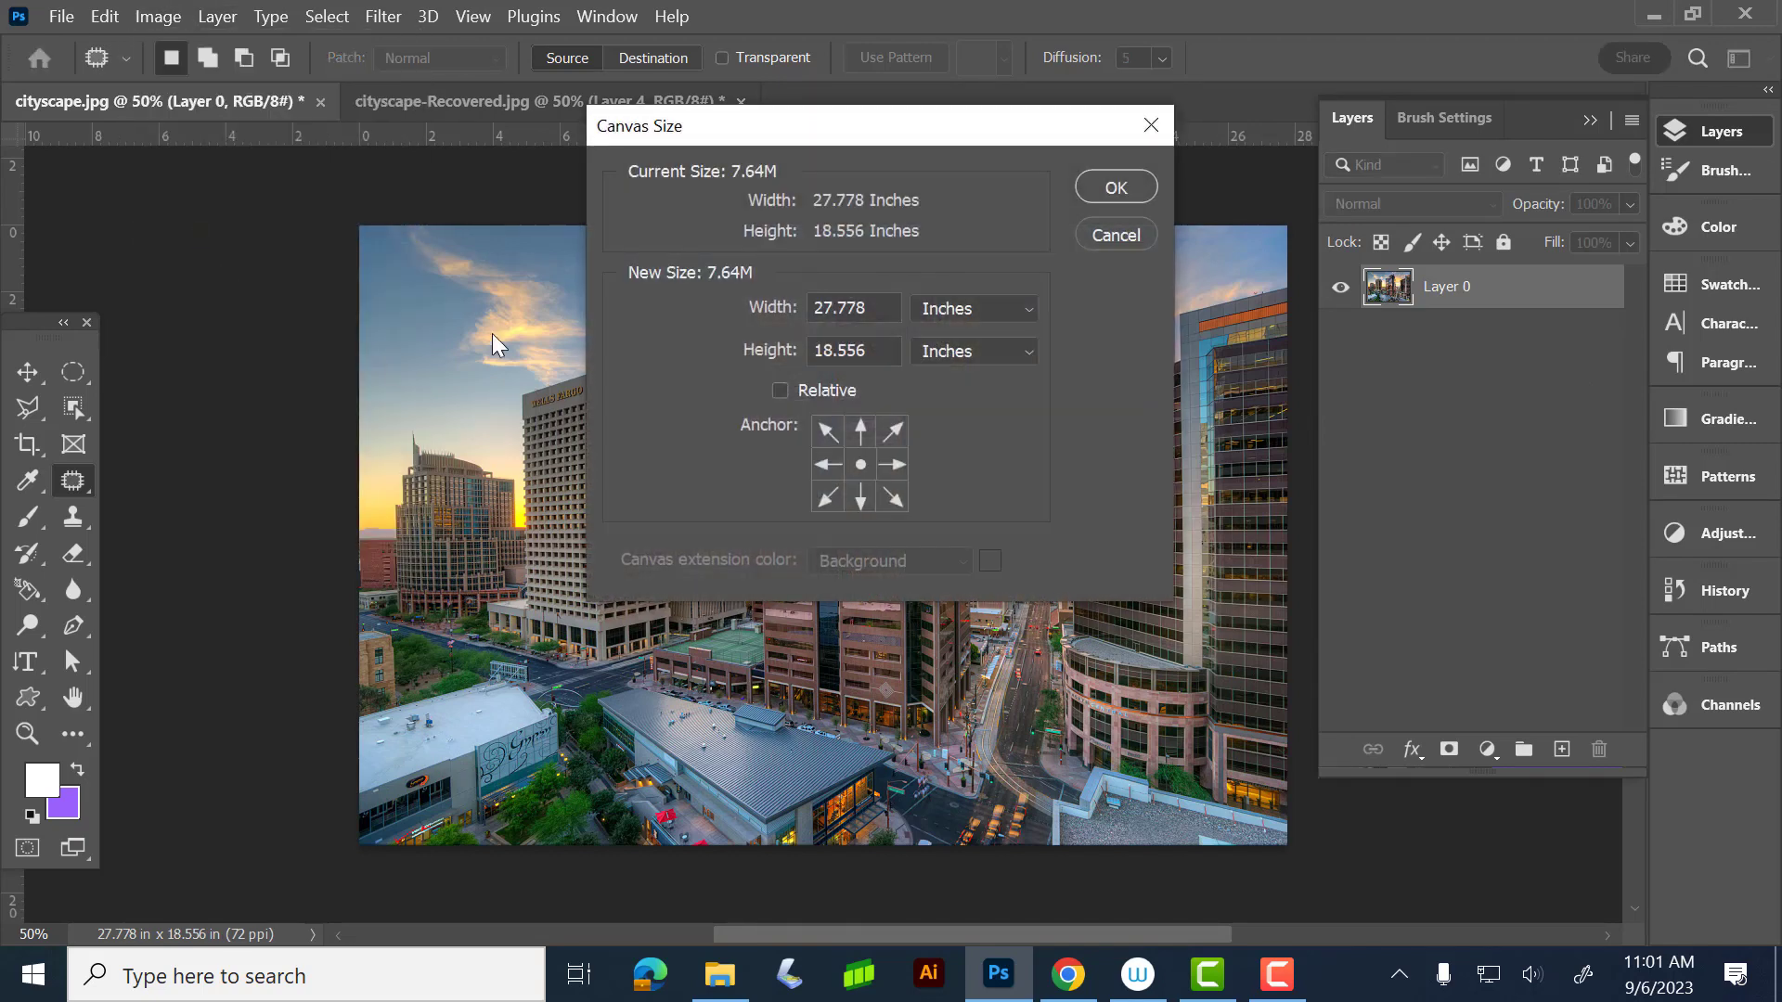
drag(900, 309, 809, 307)
text(40)
drag(877, 350, 736, 350)
text(5)
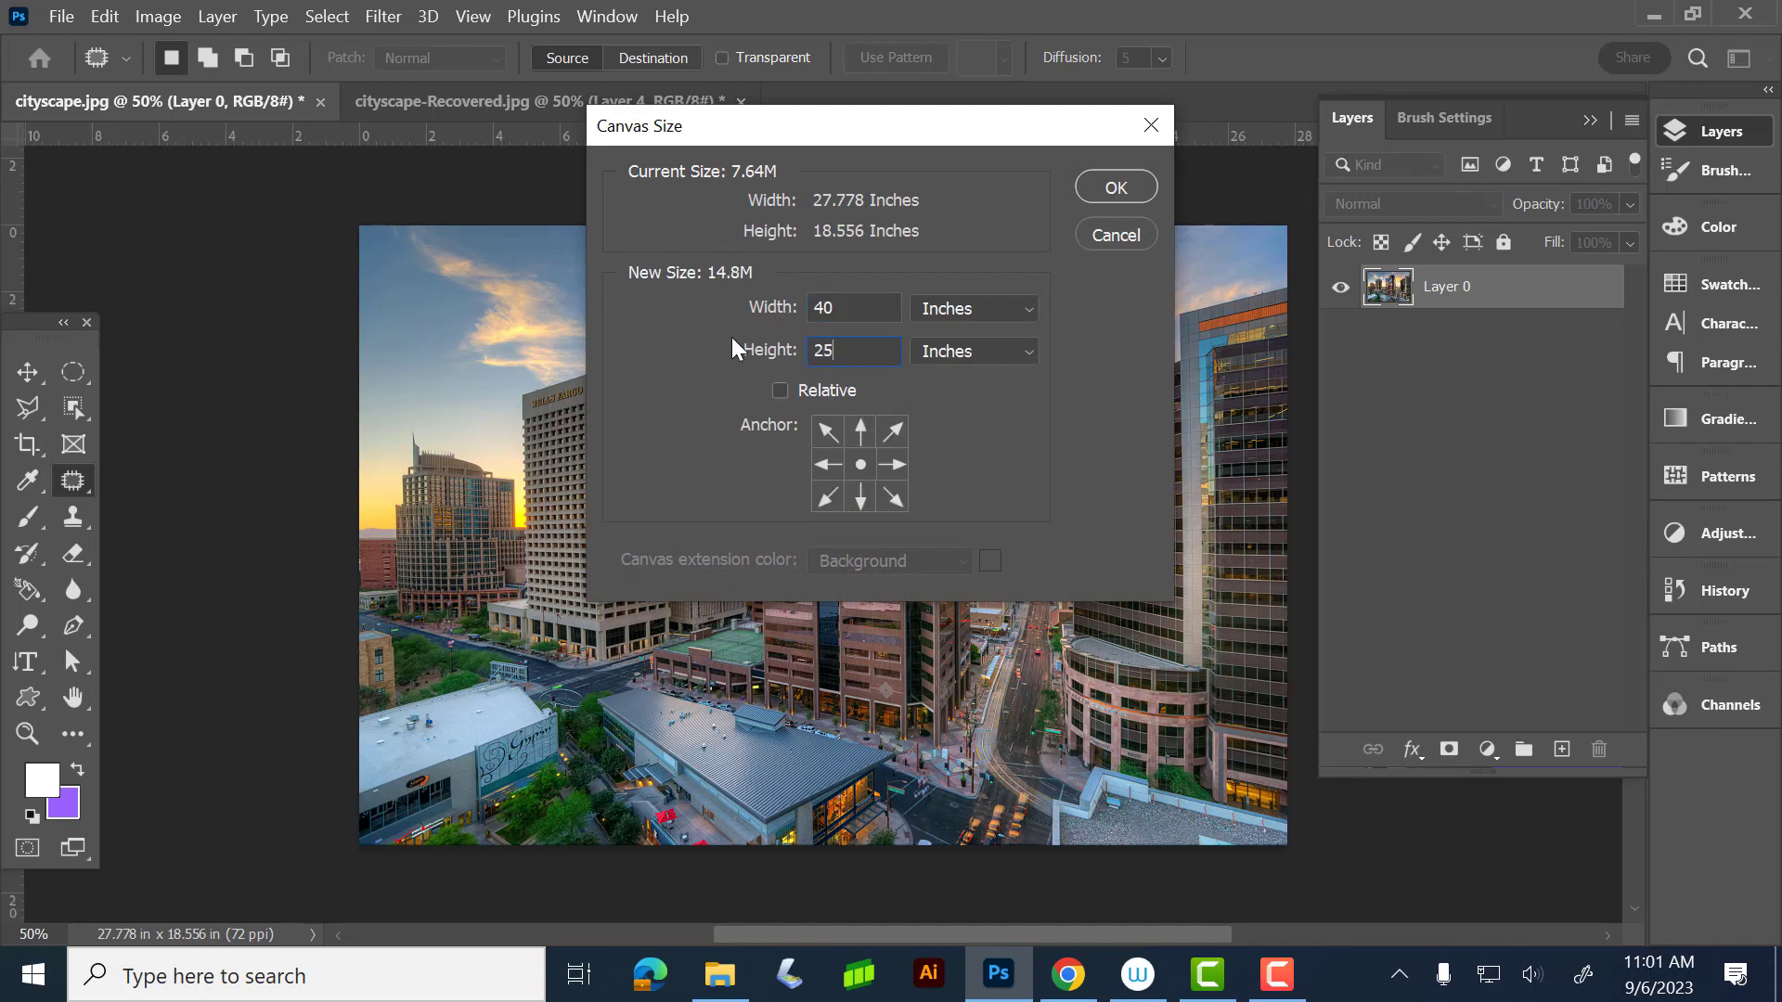
key(Return)
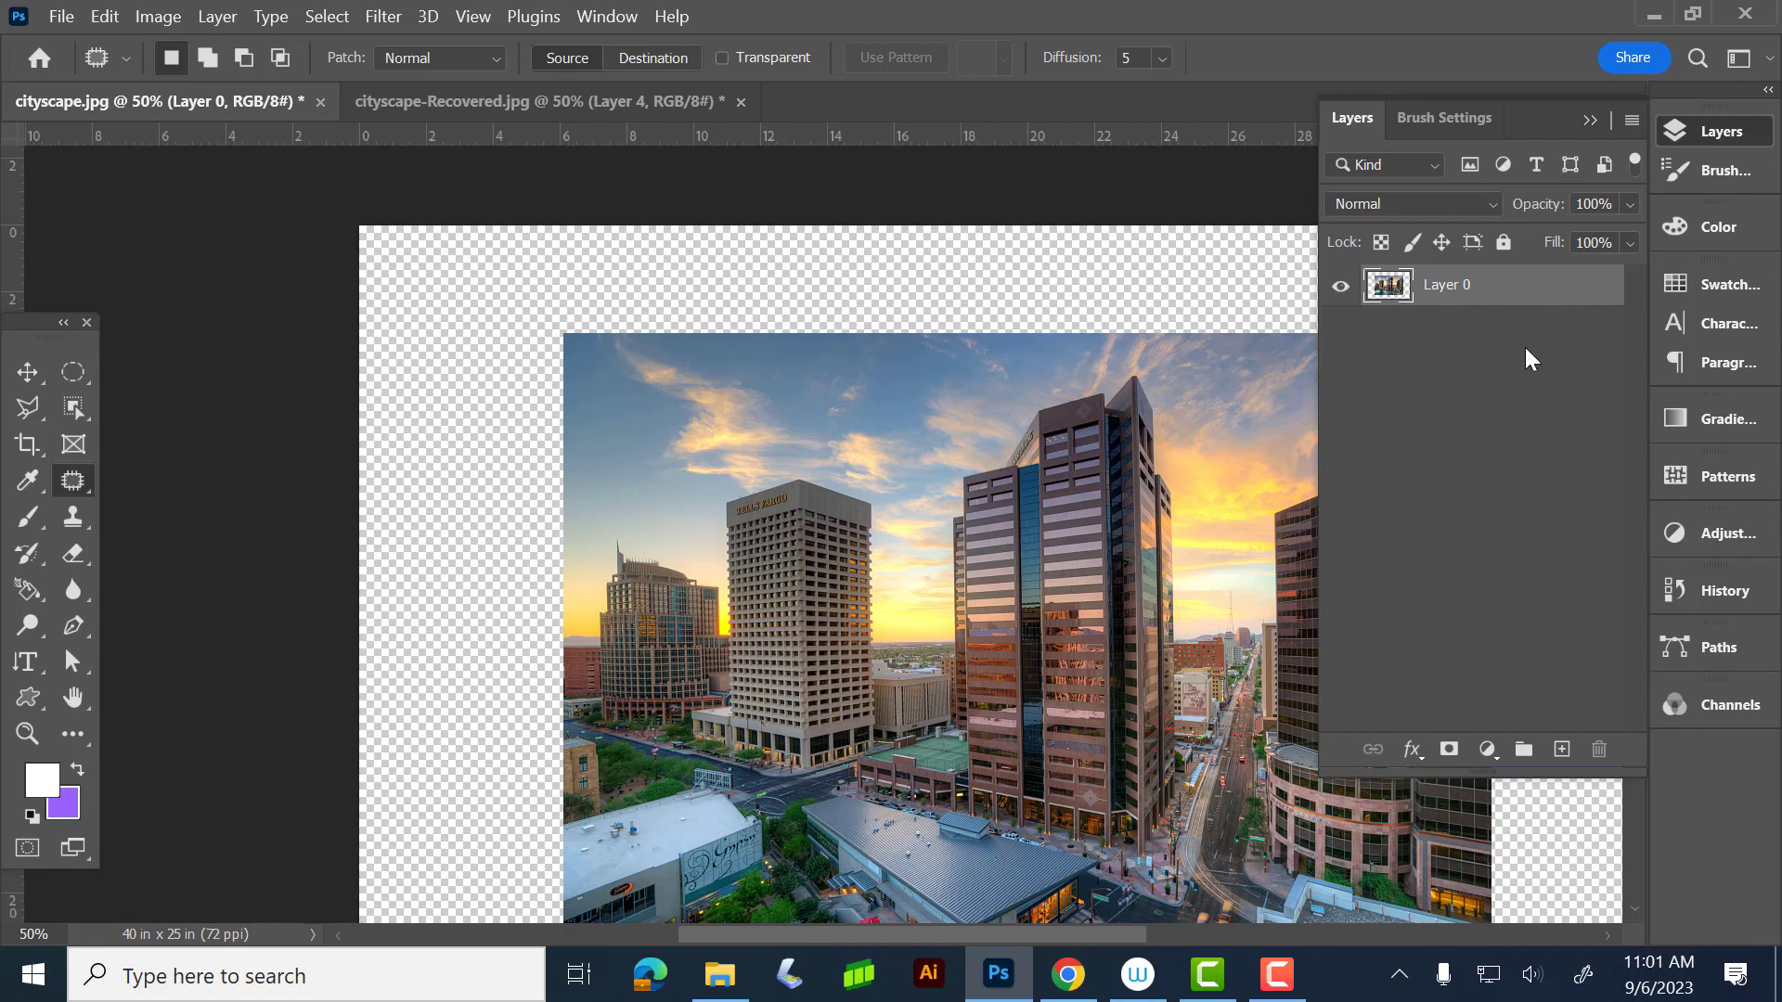
click(1633, 121)
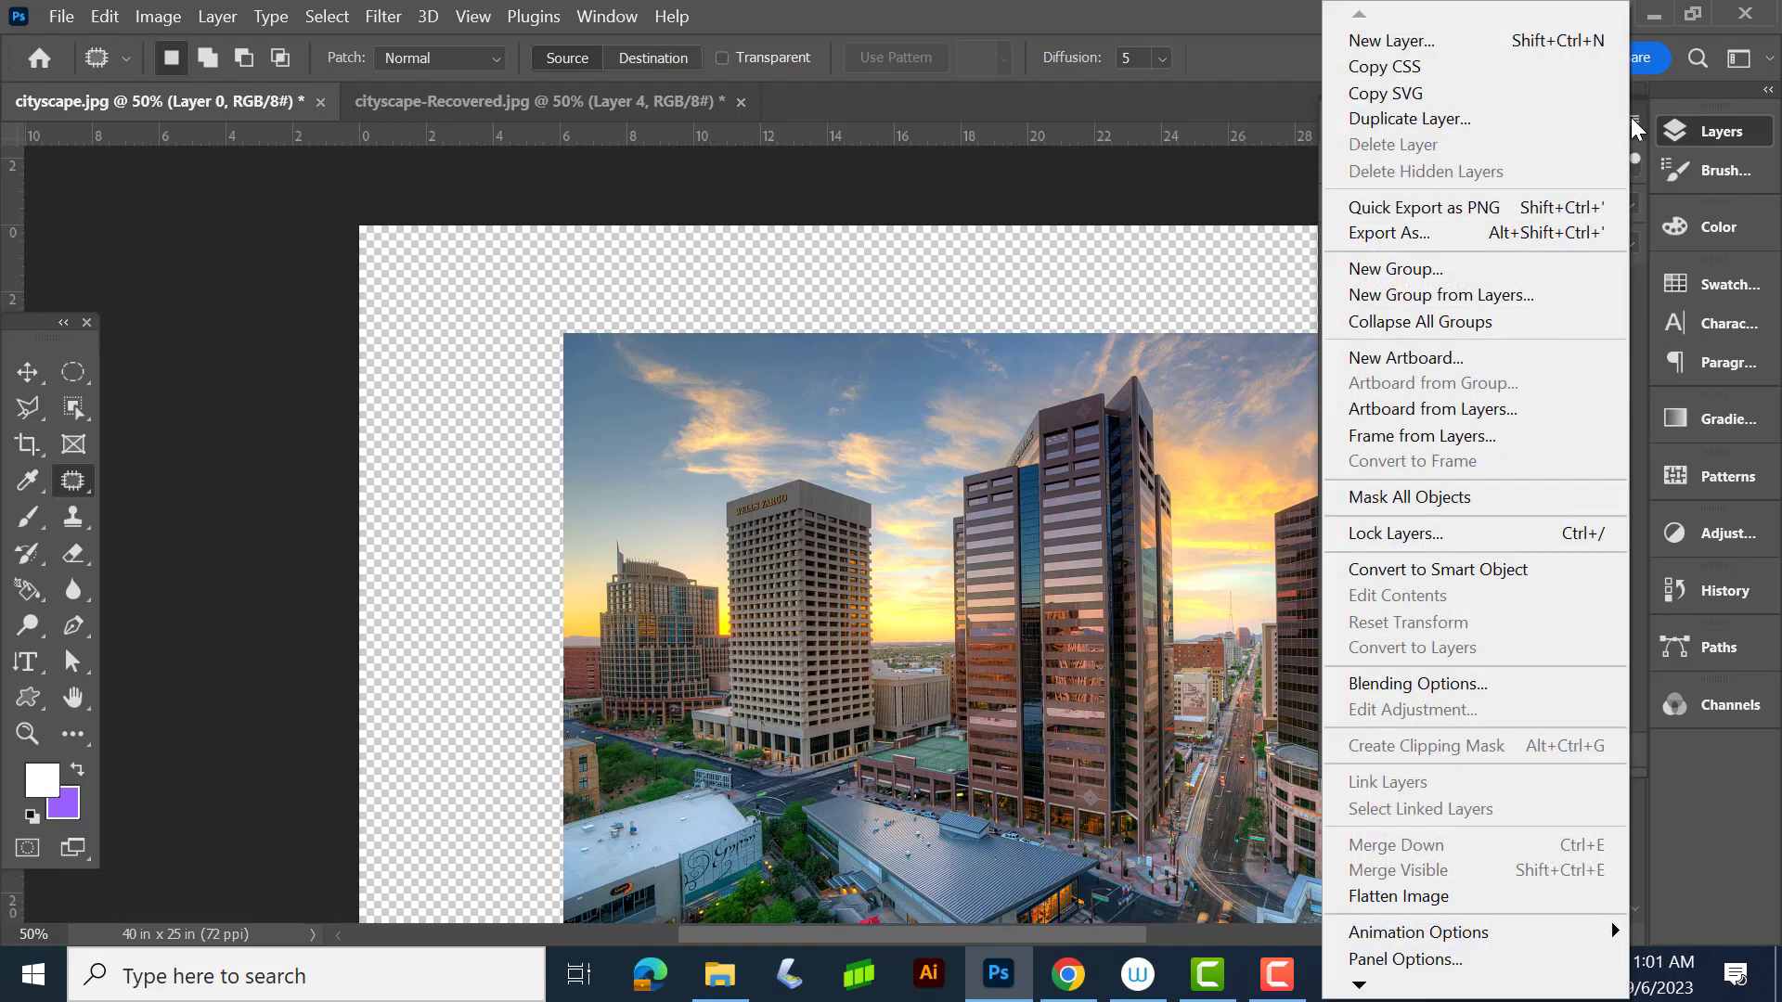
- Flatten the image, abandon the JPEG save, unlock the background as Layer 0, and start saving again
click(1506, 896)
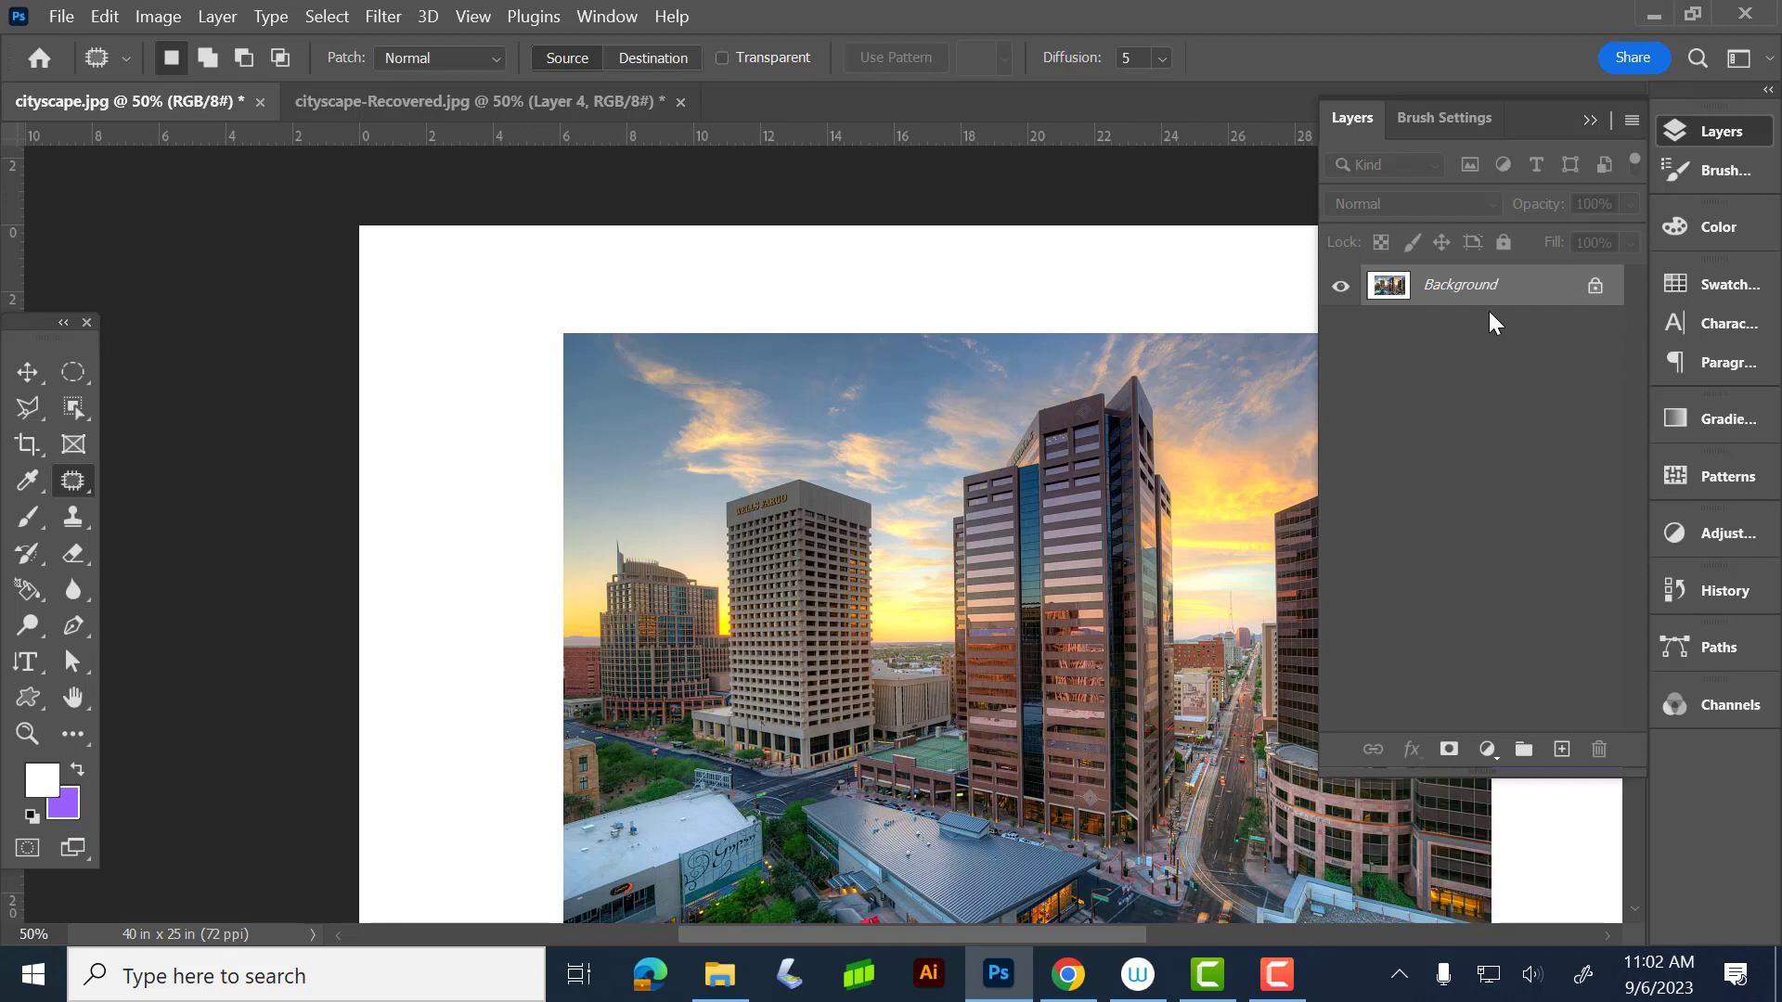
key(ctrl+s)
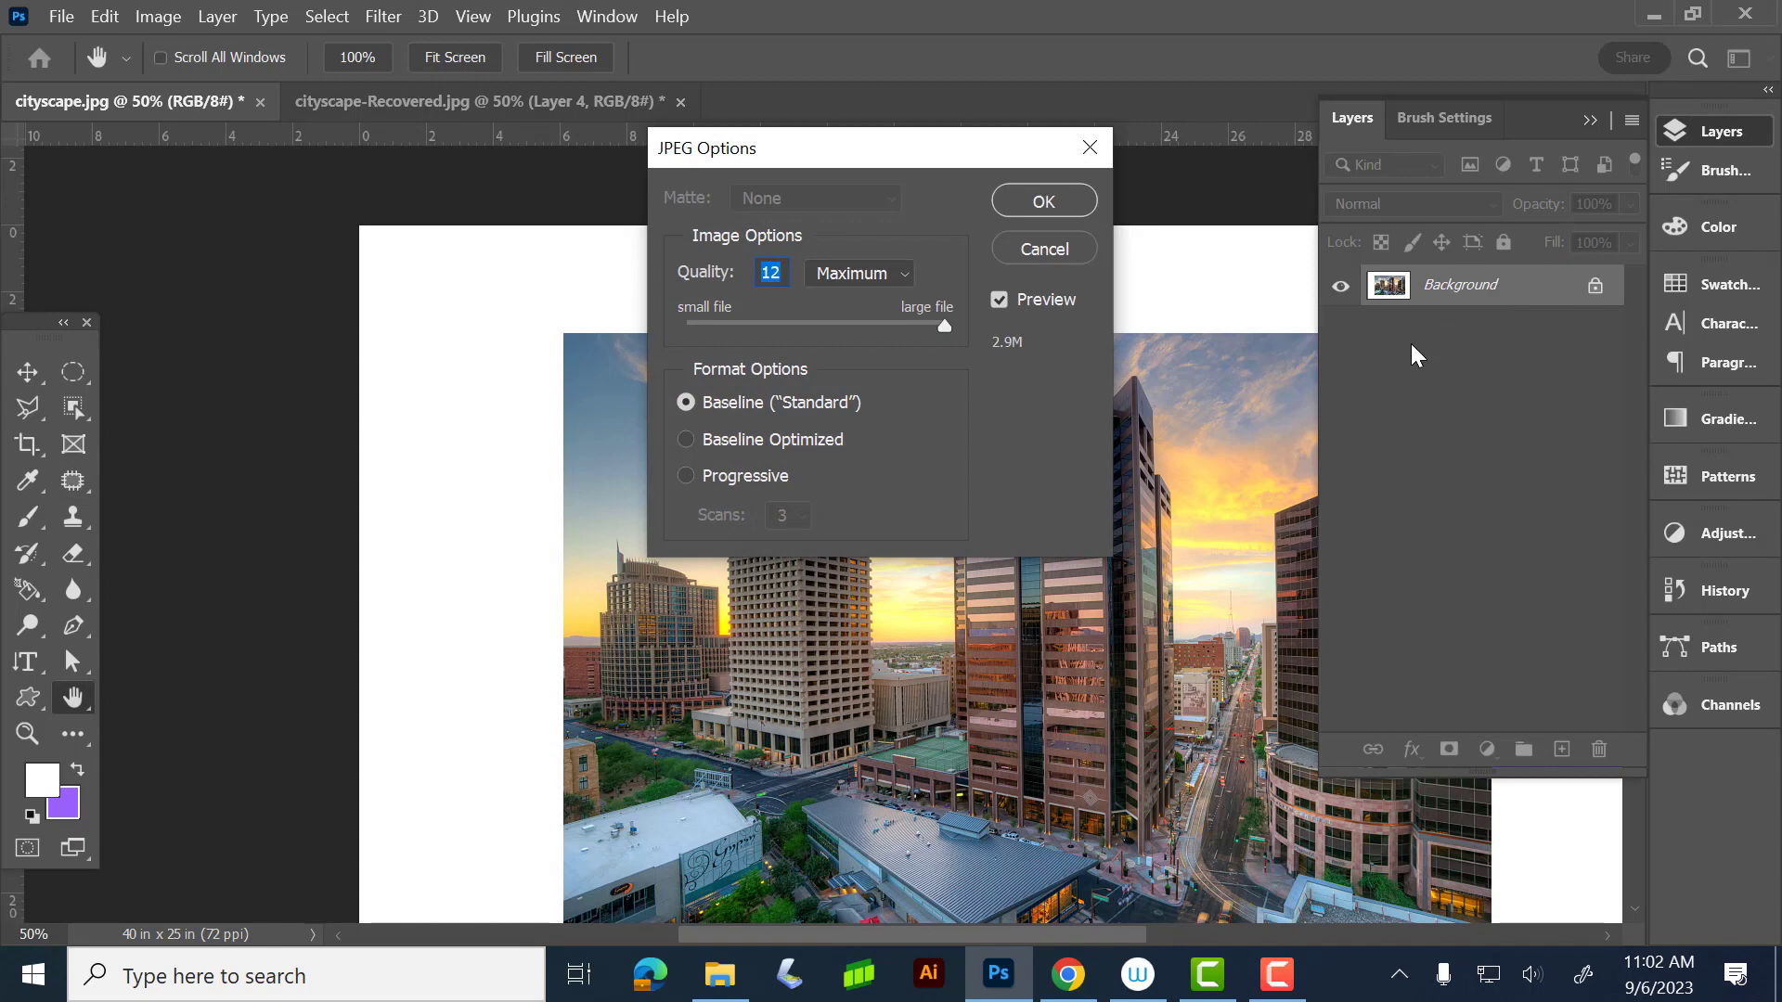
click(1049, 249)
click(1589, 287)
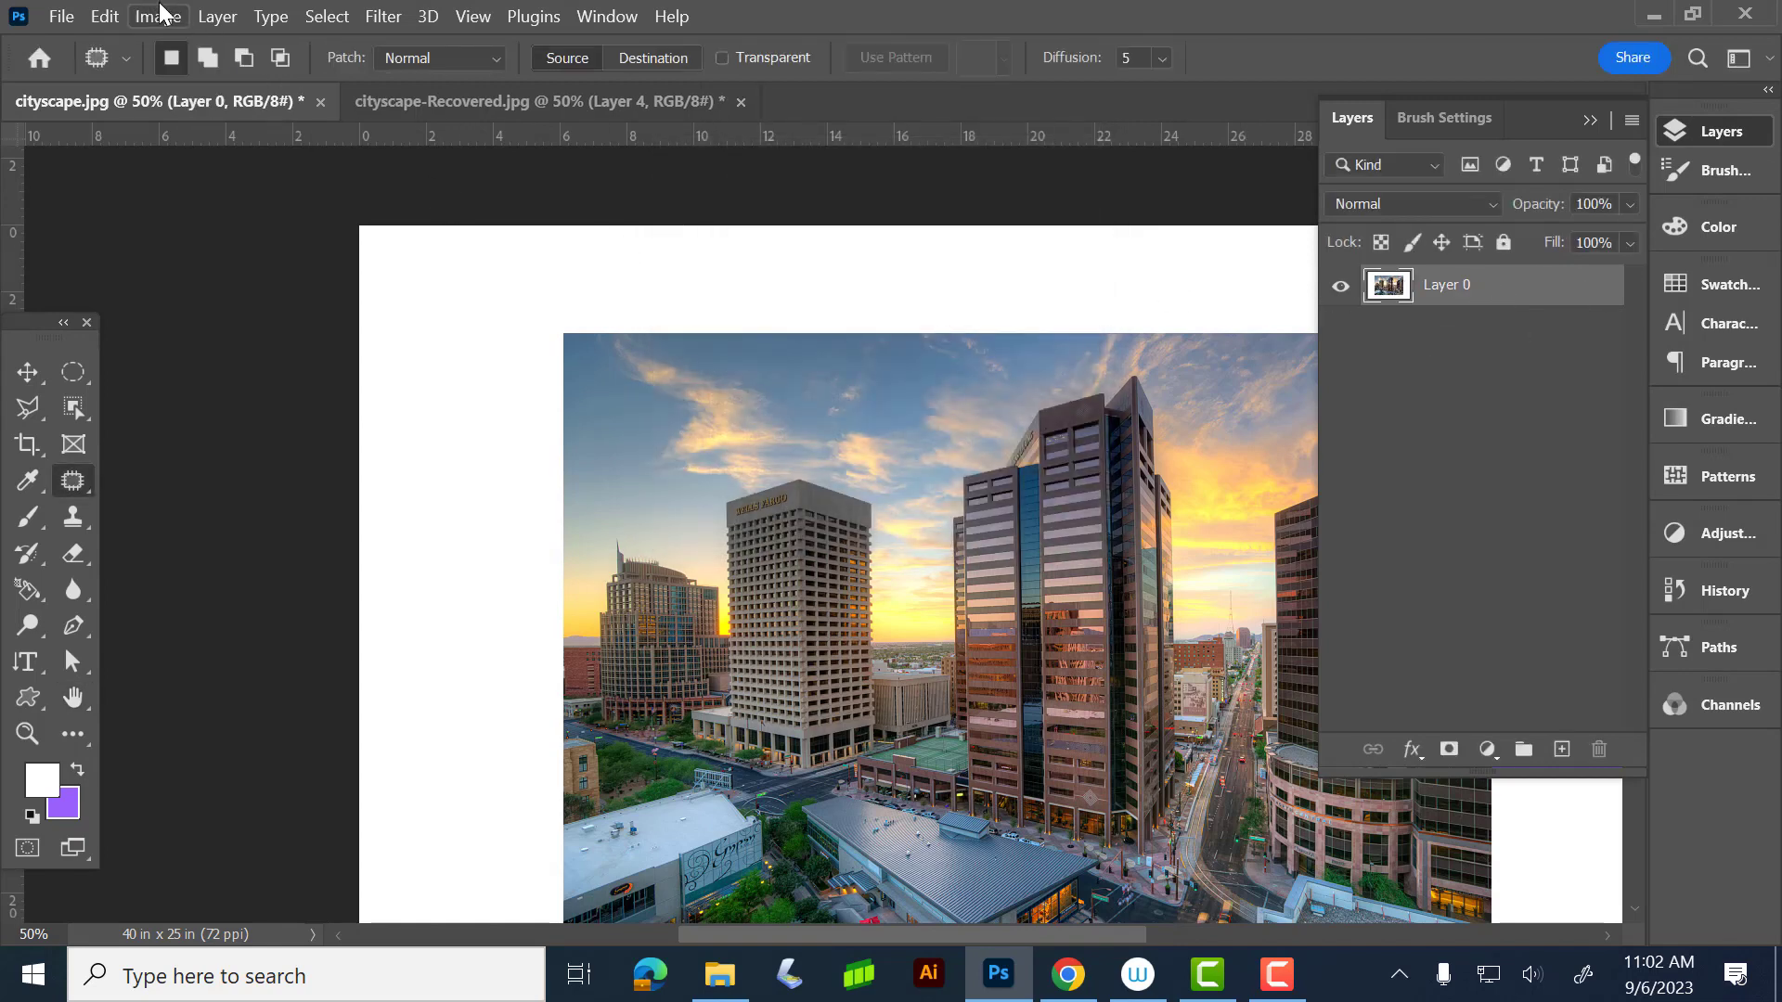
key(ctrl+s)
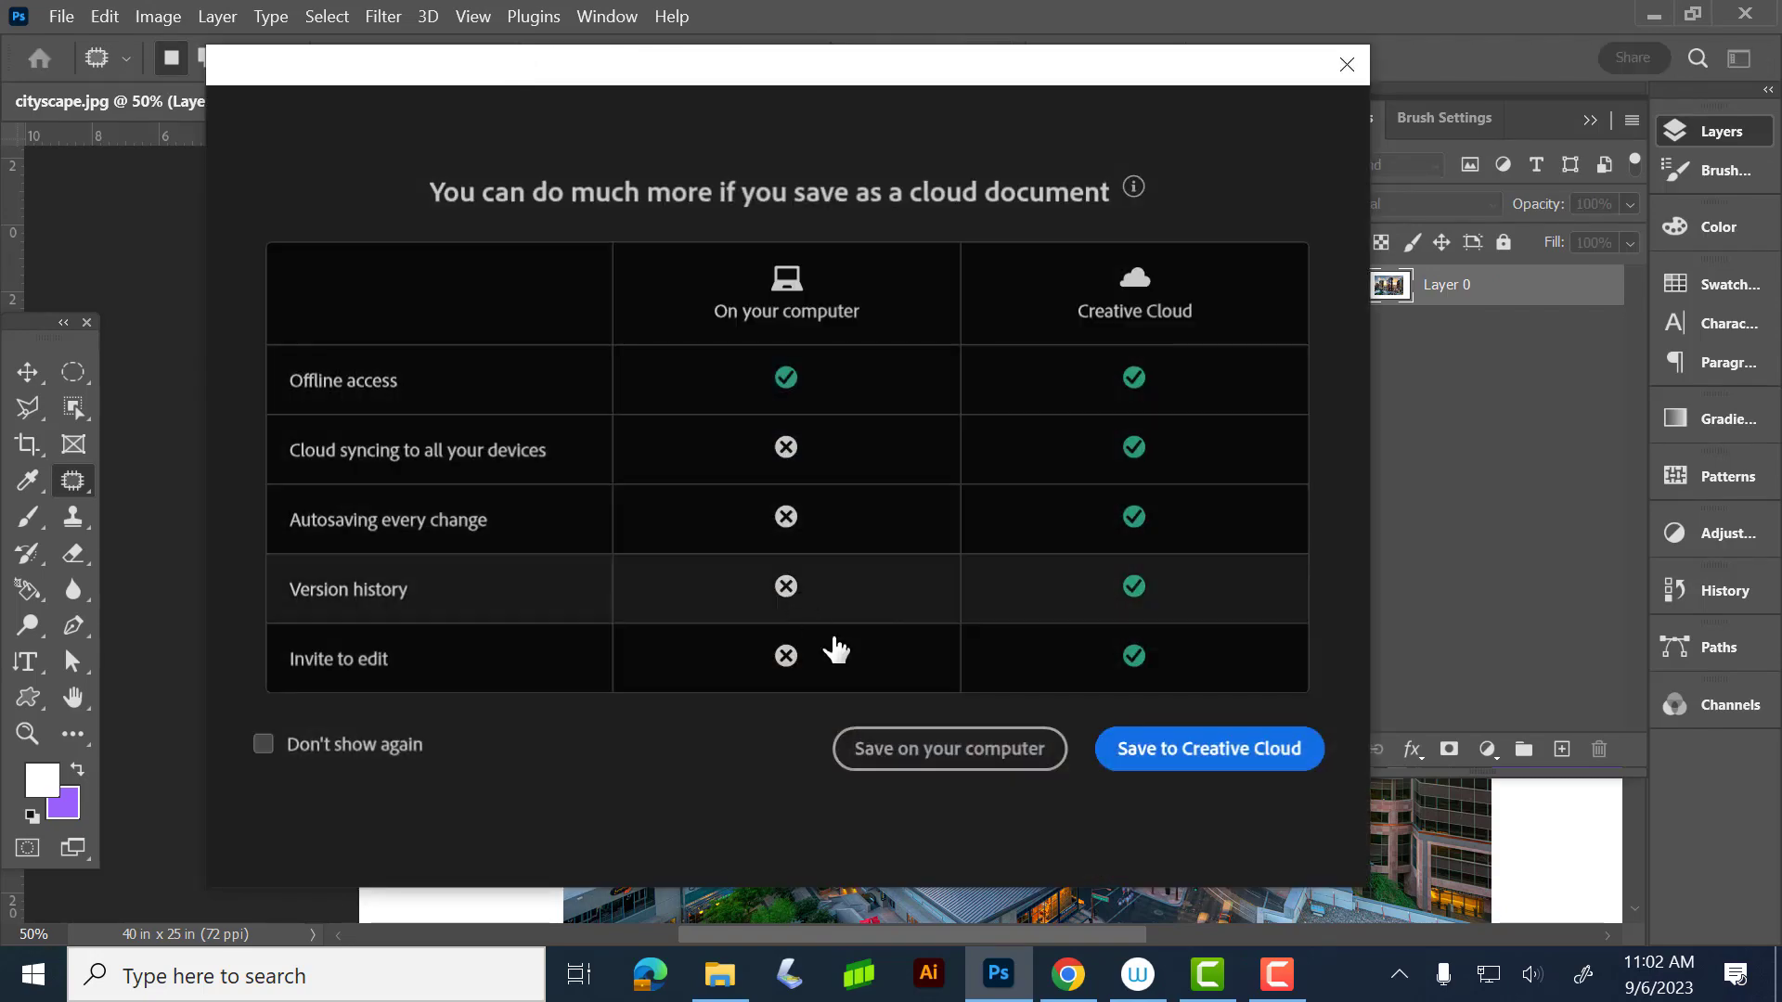
- Choose to save on this computer, then cancel the Save As dialog without saving
click(943, 747)
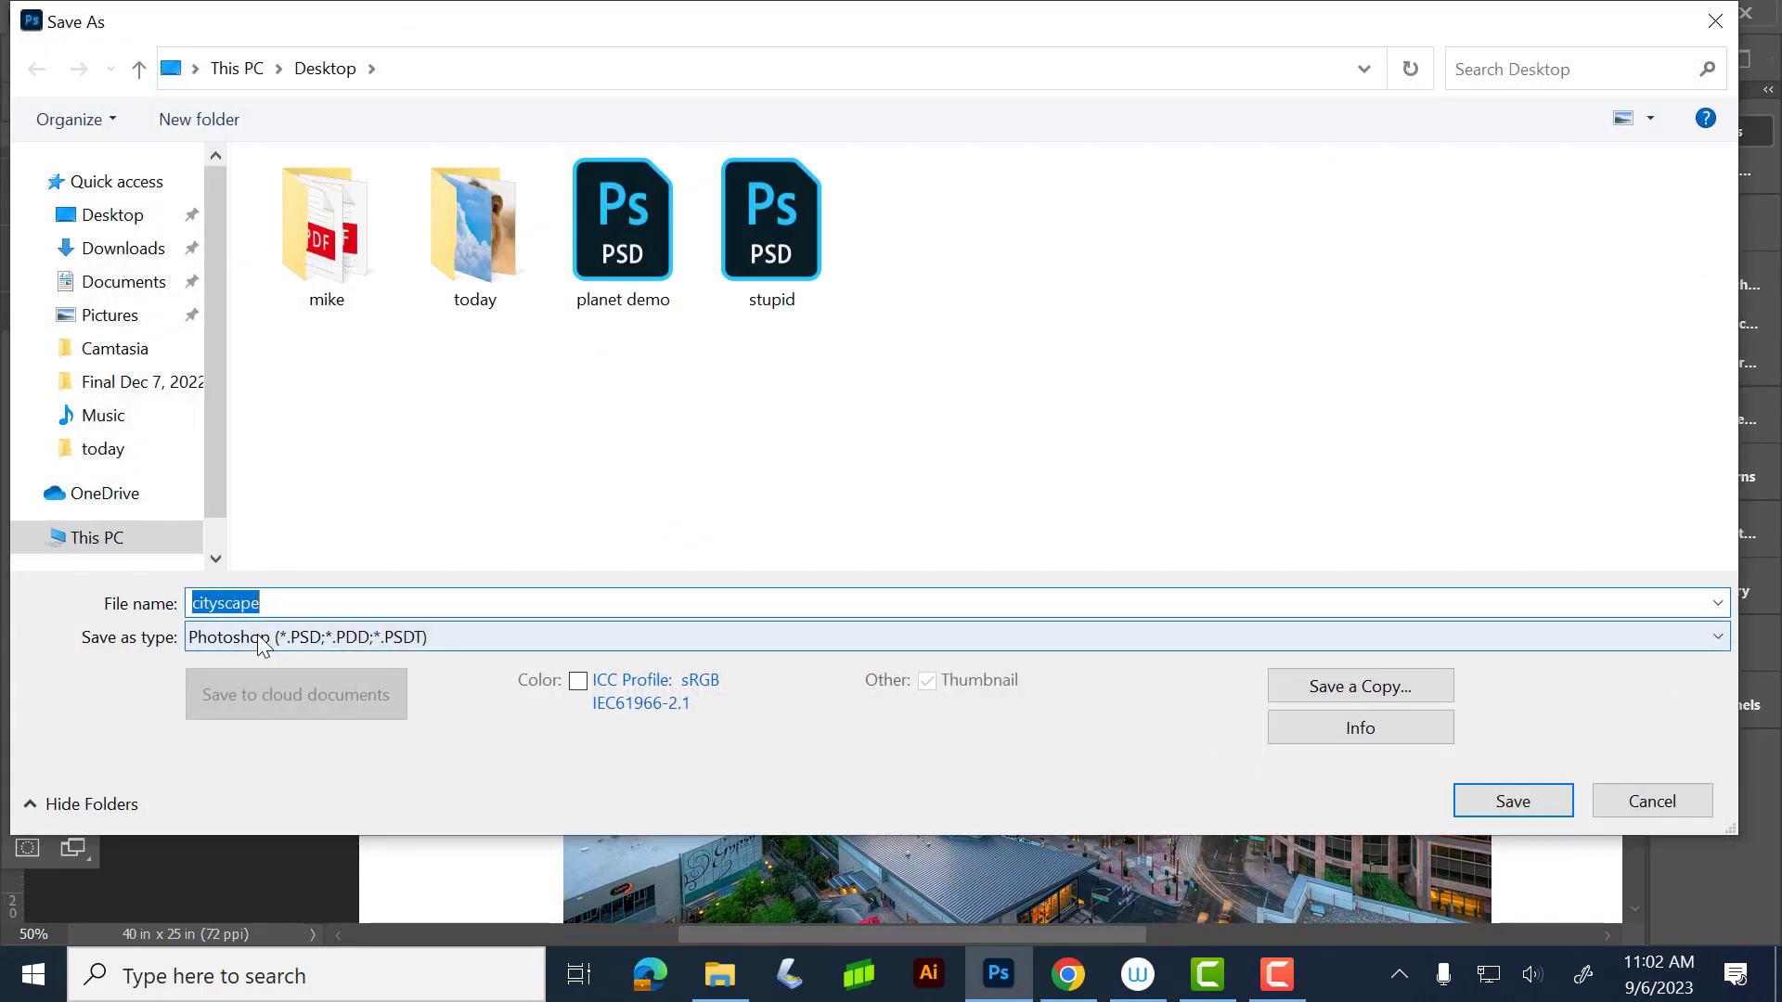
click(1657, 806)
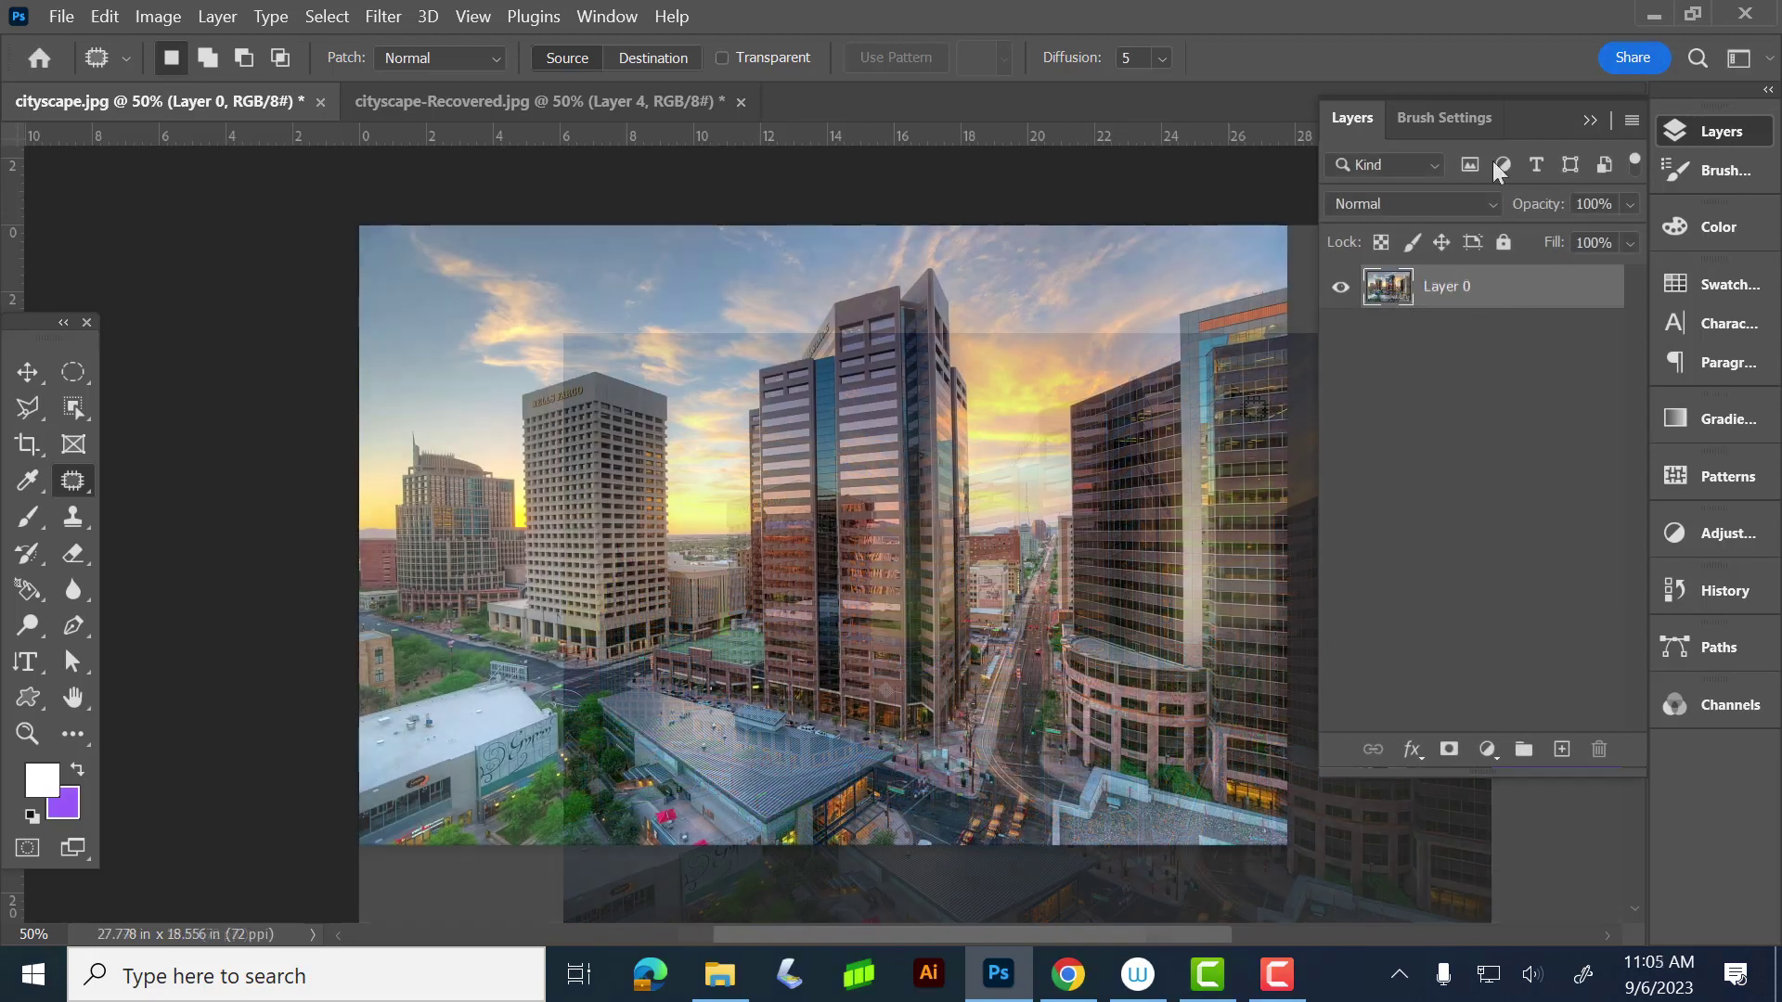
click(159, 18)
mouse_move(269, 80)
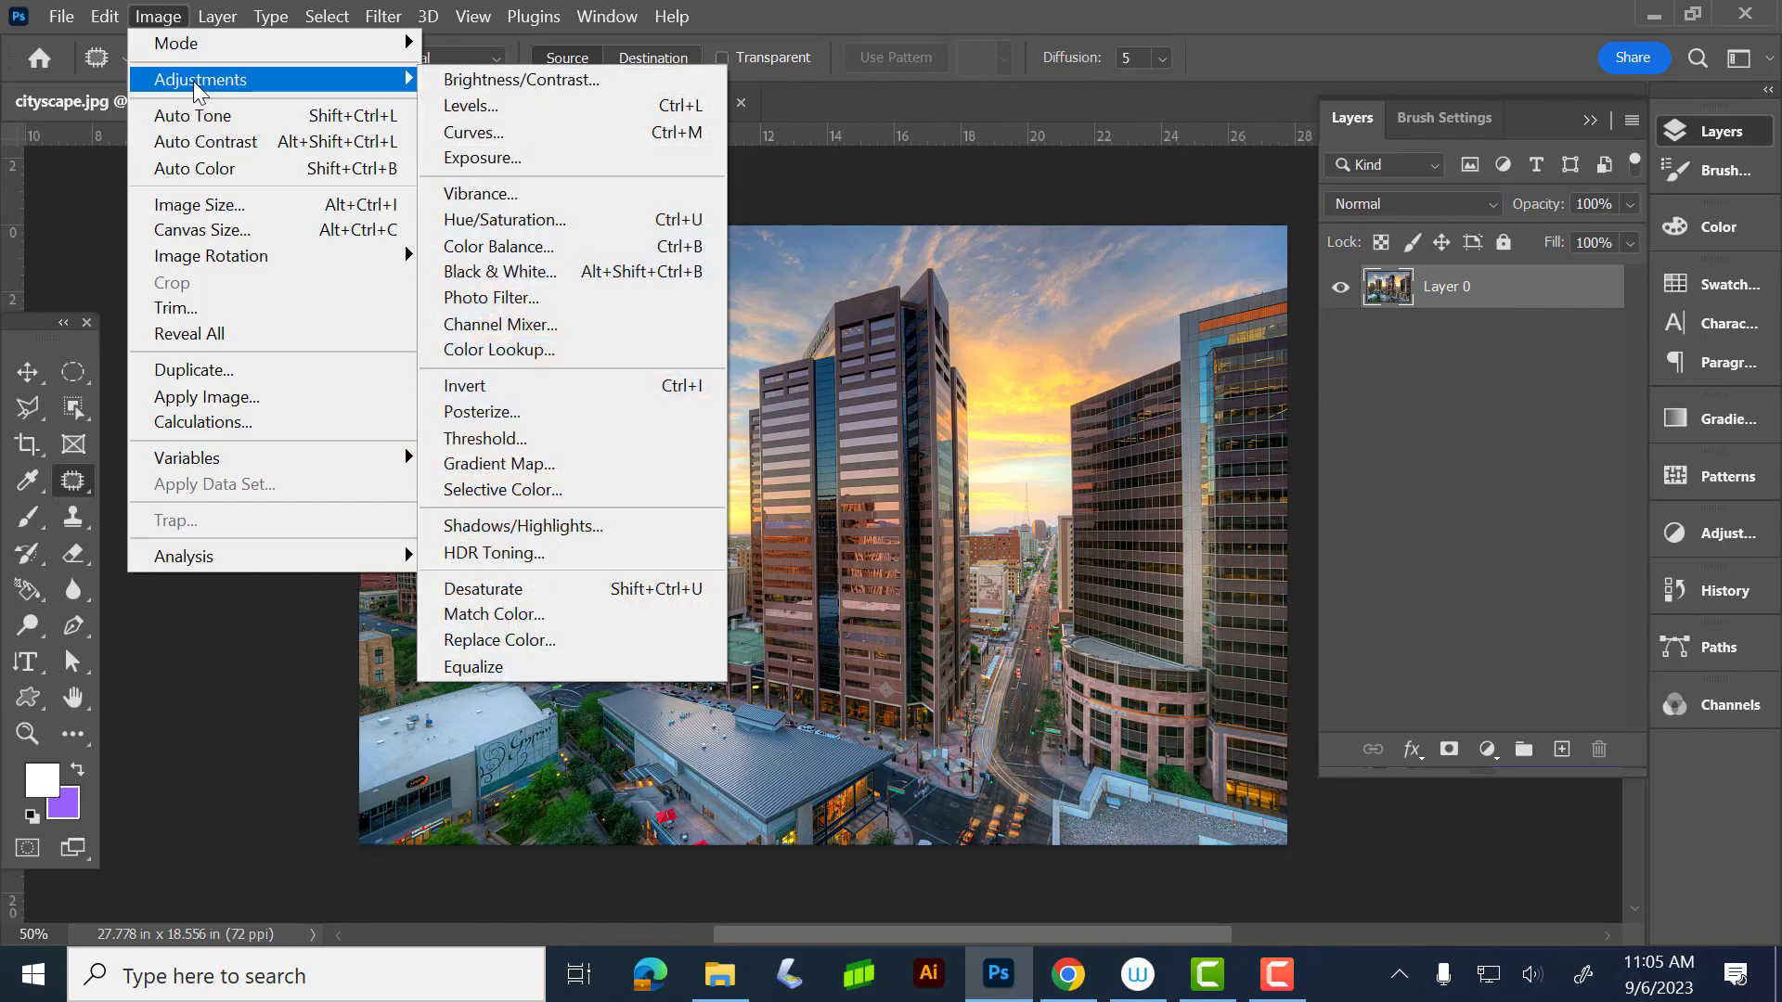
click(629, 106)
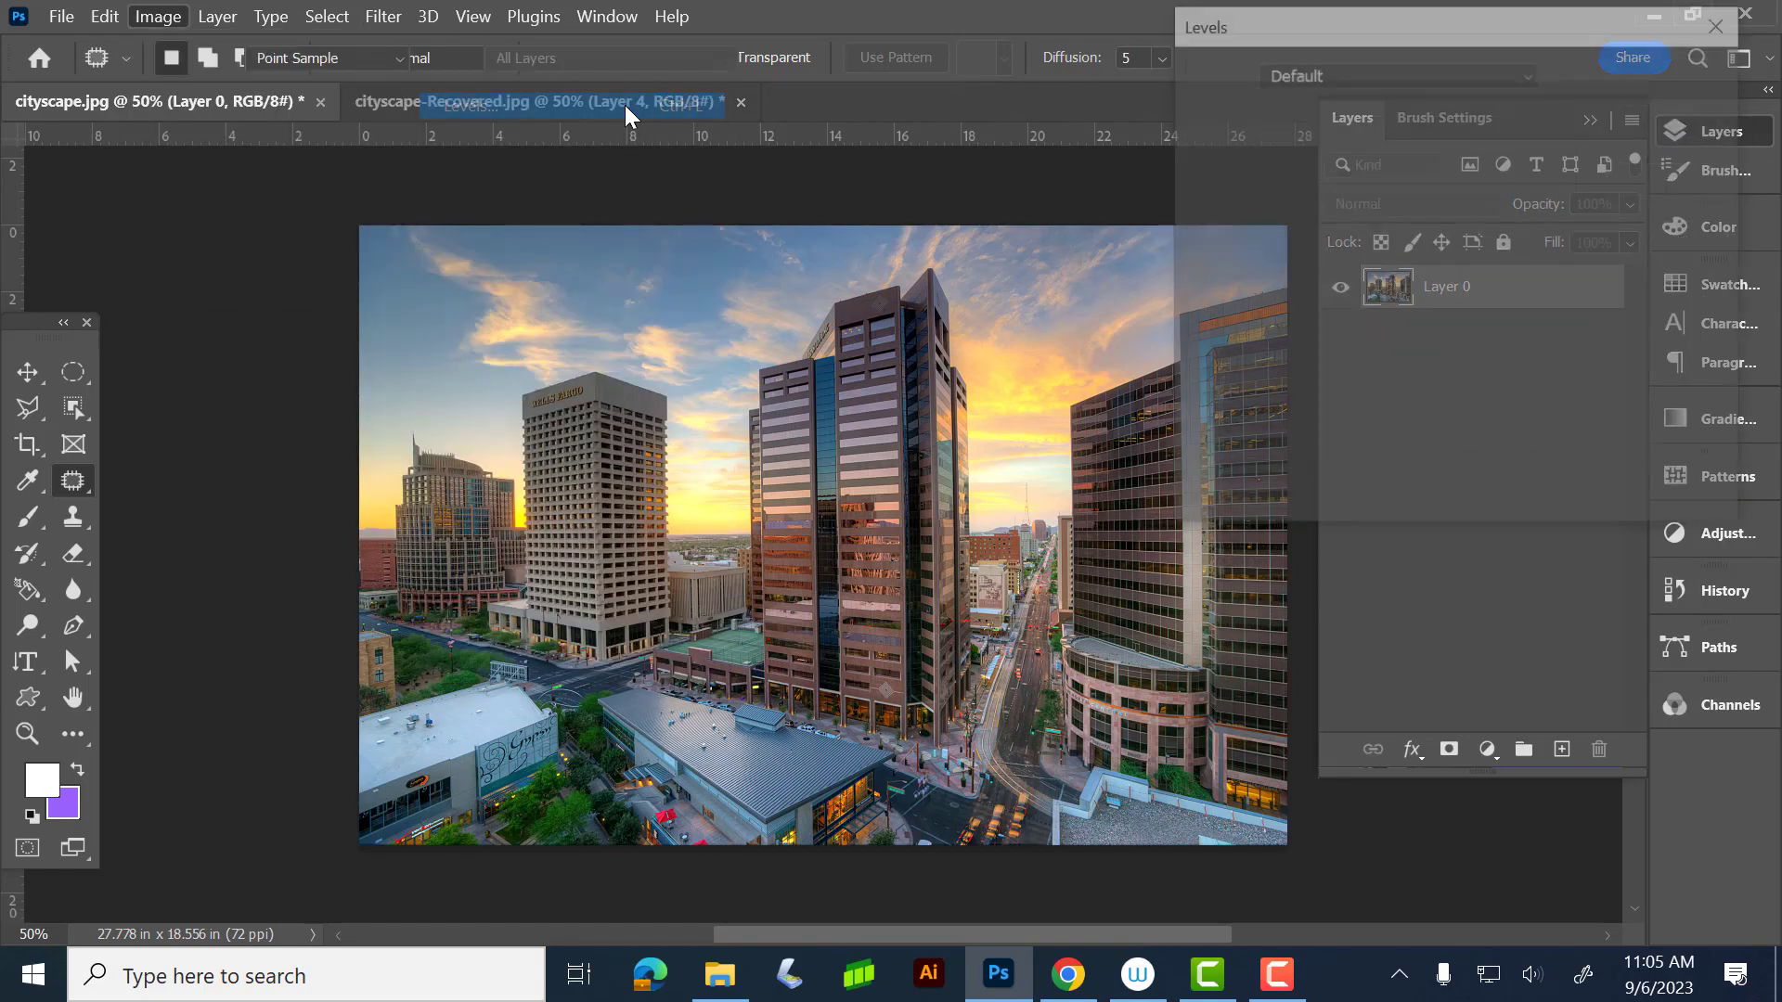
drag(1448, 17, 1273, 369)
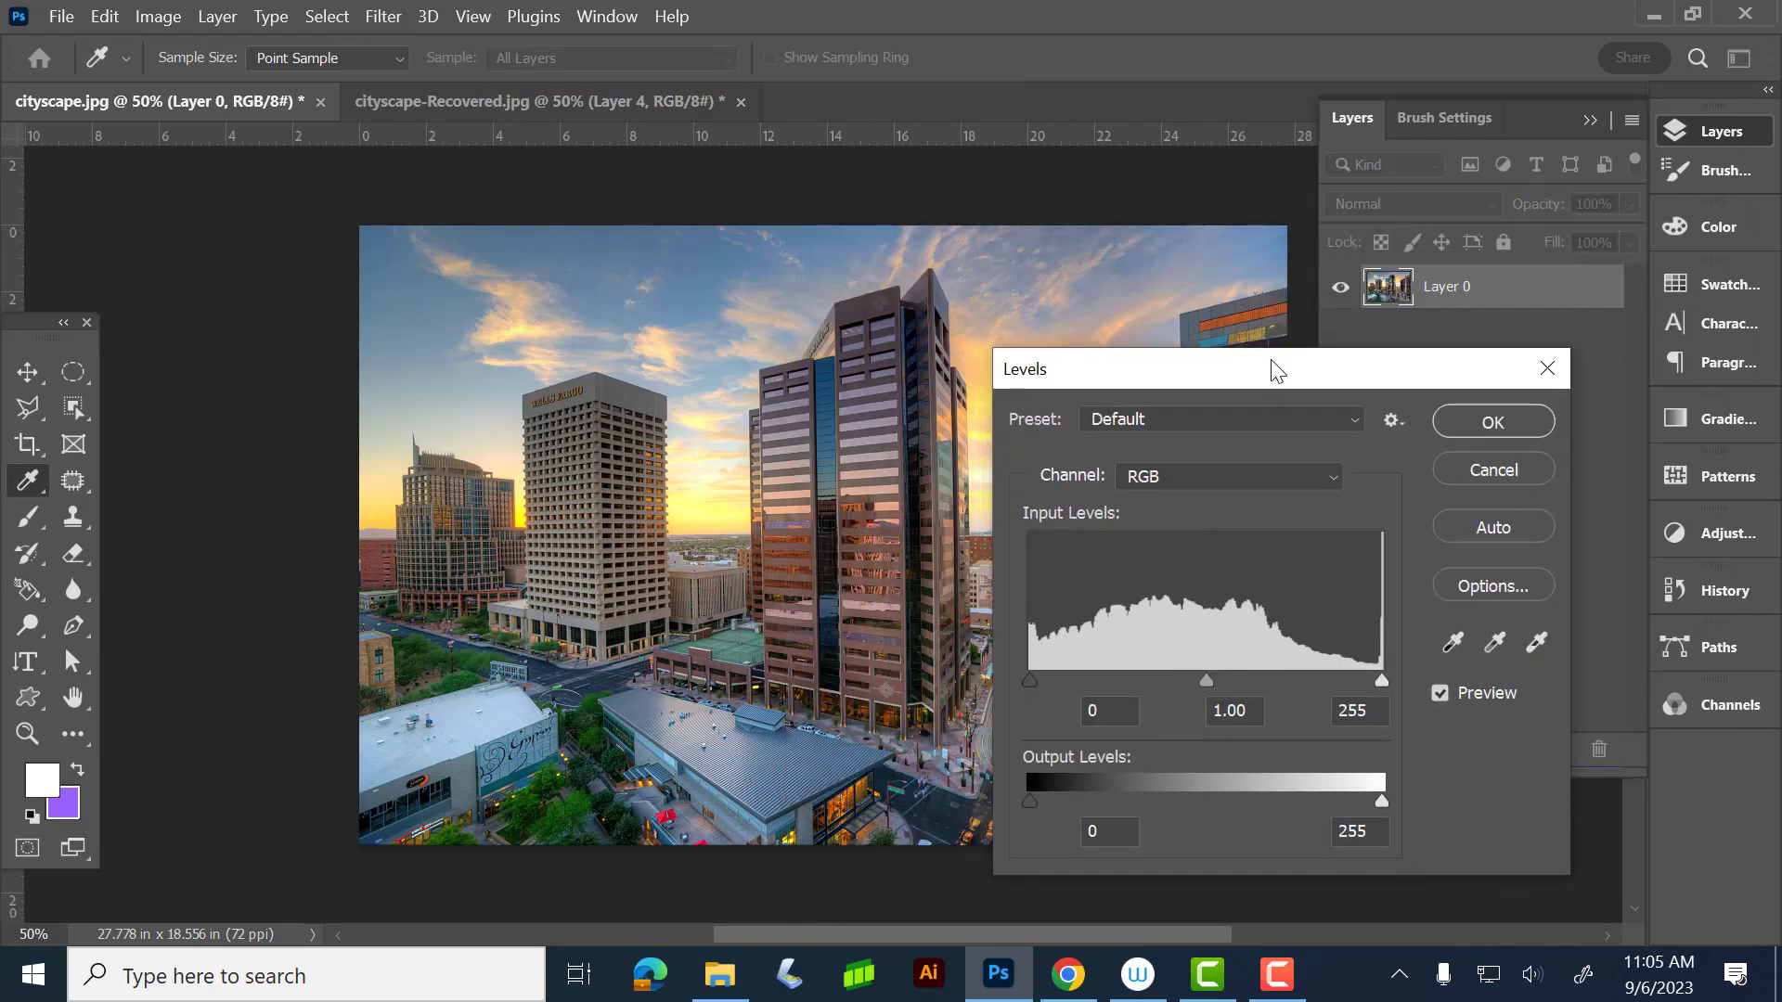
drag(1278, 371, 625, 282)
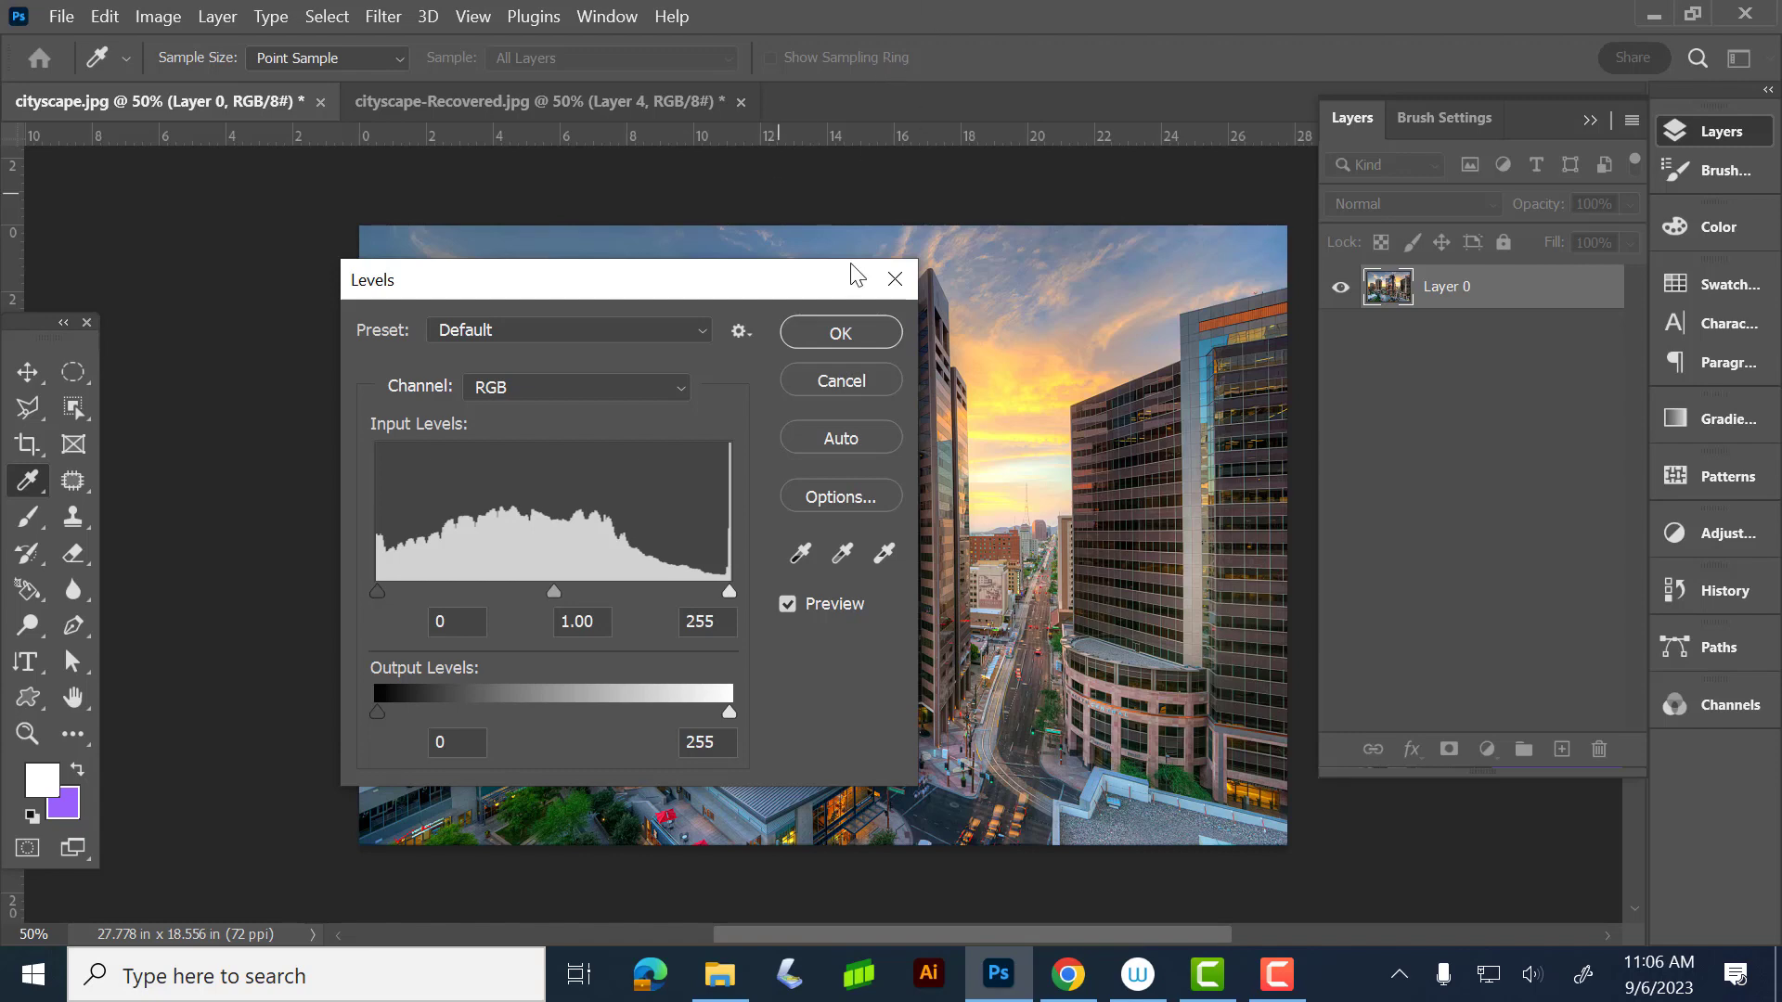
click(861, 556)
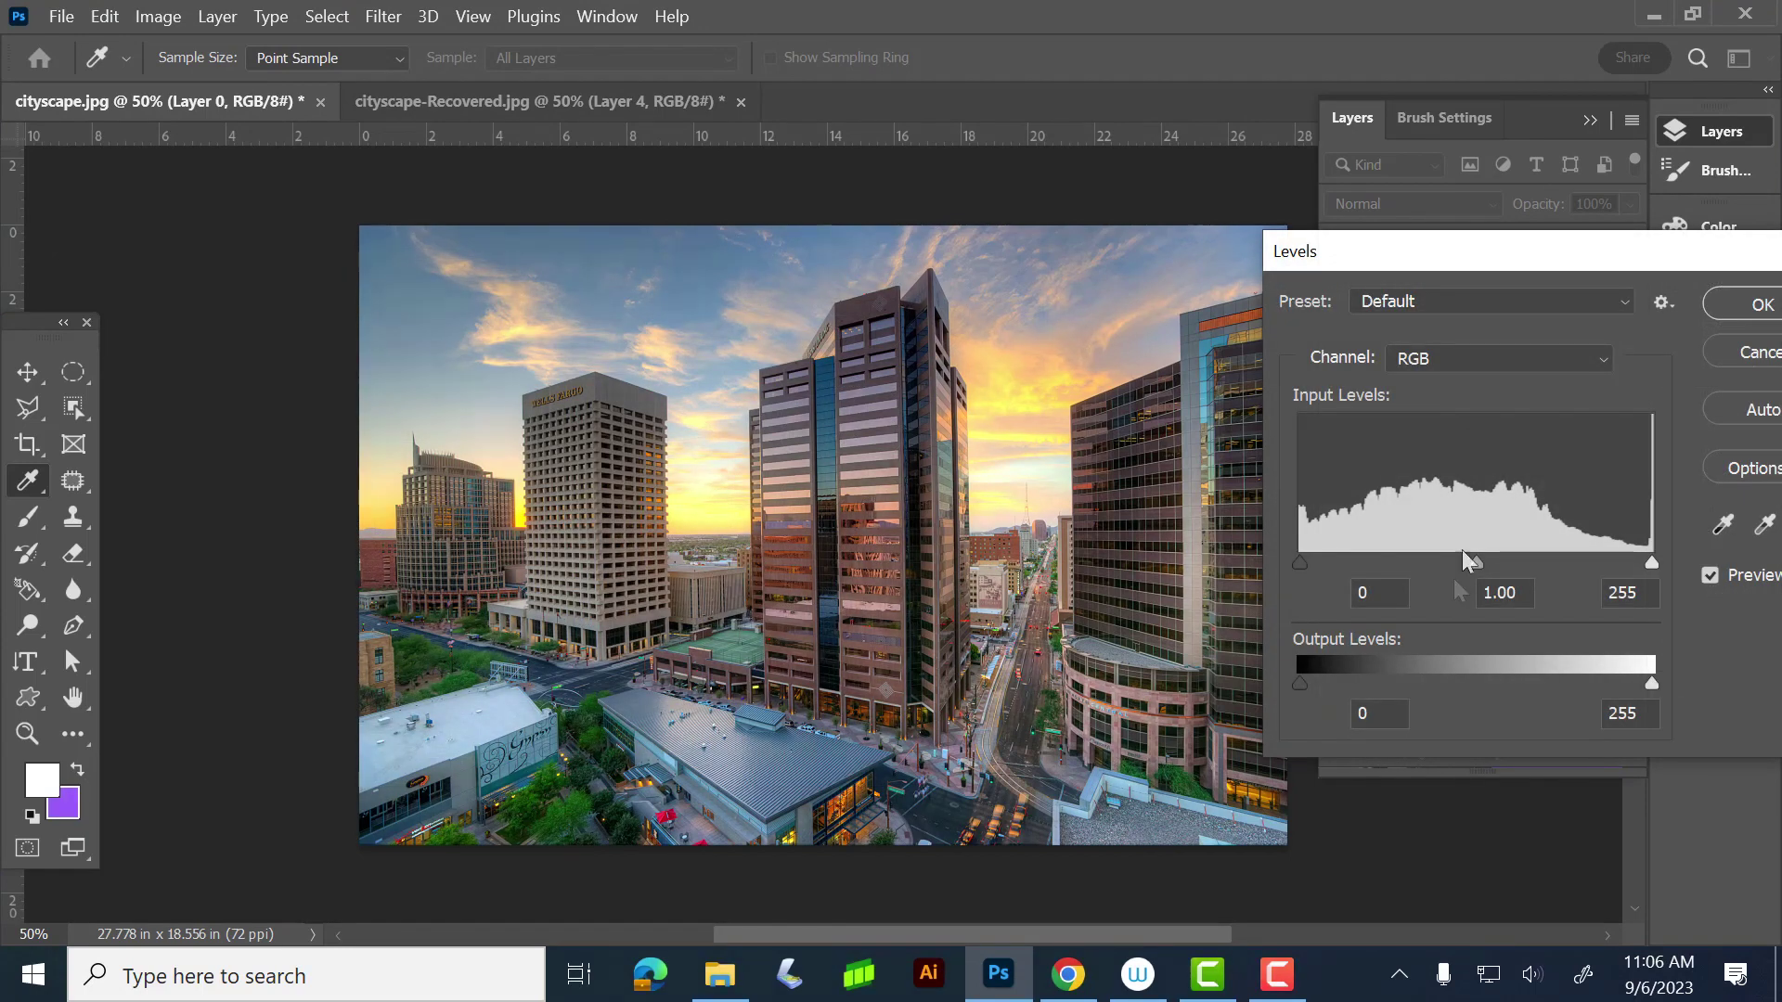
mouse_move(1476, 568)
mouse_down()
mouse_move(1520, 568)
mouse_move(1439, 568)
mouse_move(1495, 569)
mouse_move(1459, 571)
mouse_up()
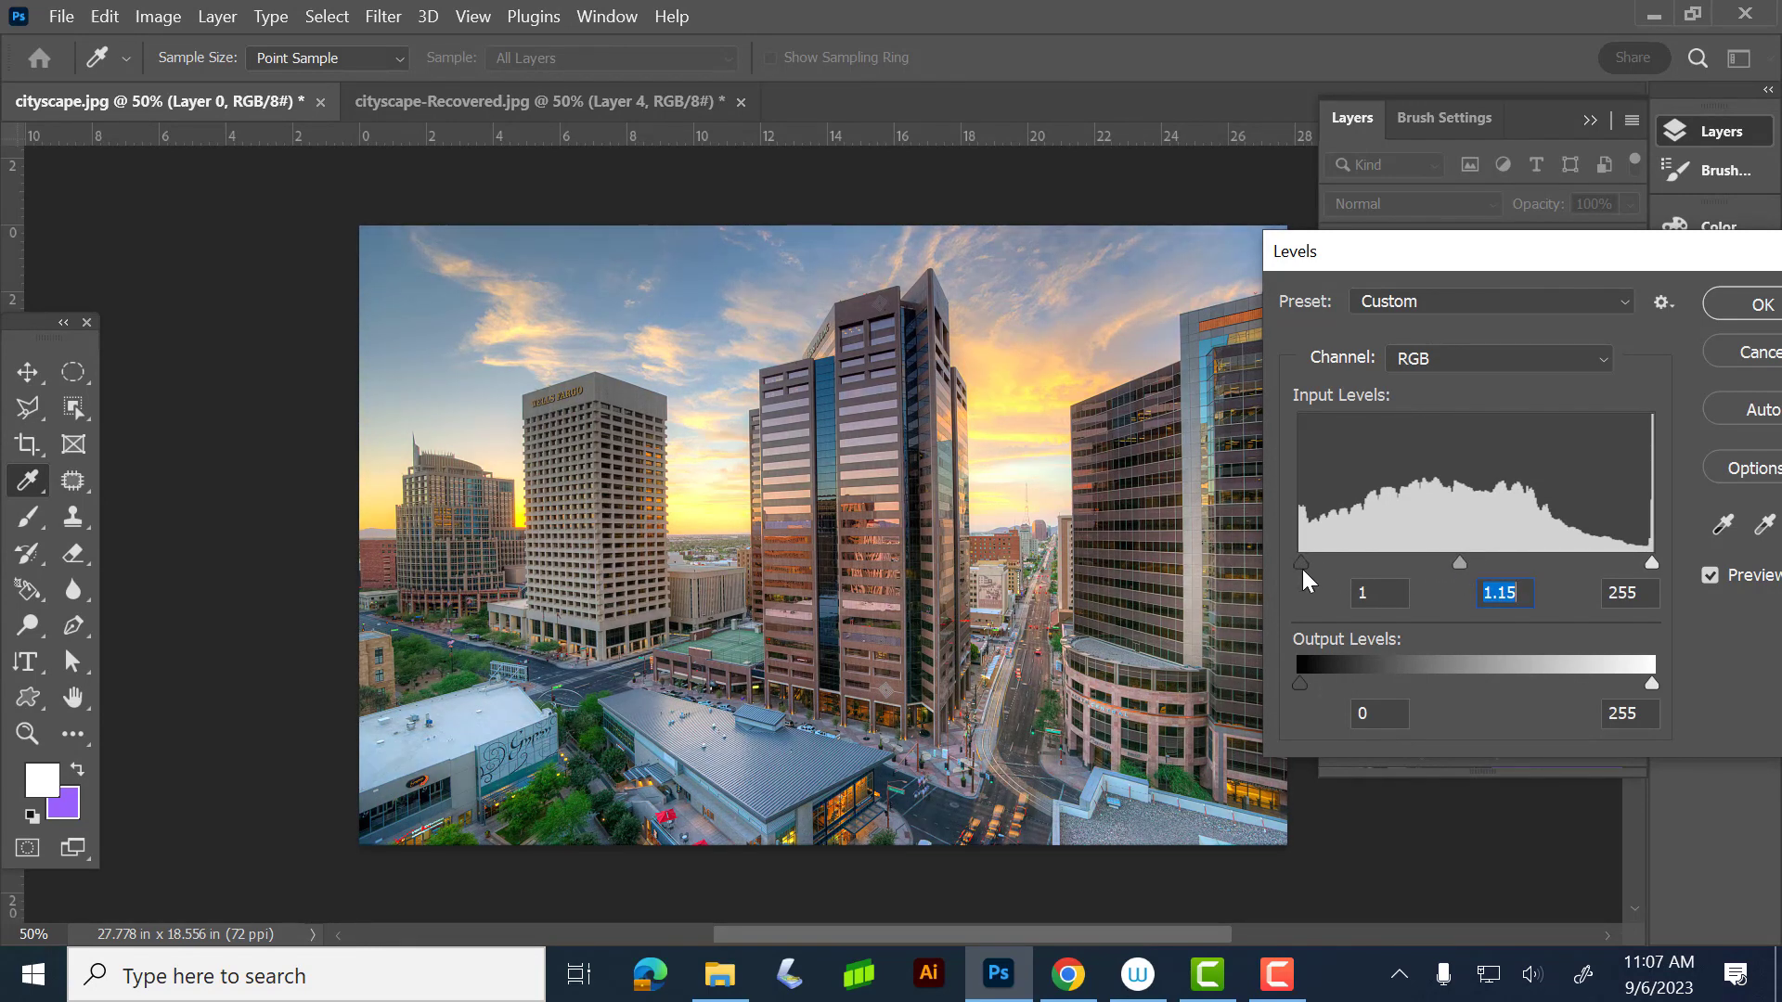
mouse_move(1303, 568)
mouse_down()
mouse_move(1357, 571)
mouse_move(1304, 571)
mouse_move(1337, 572)
mouse_up()
mouse_move(1652, 568)
mouse_down()
mouse_move(1575, 577)
mouse_move(1648, 571)
mouse_up()
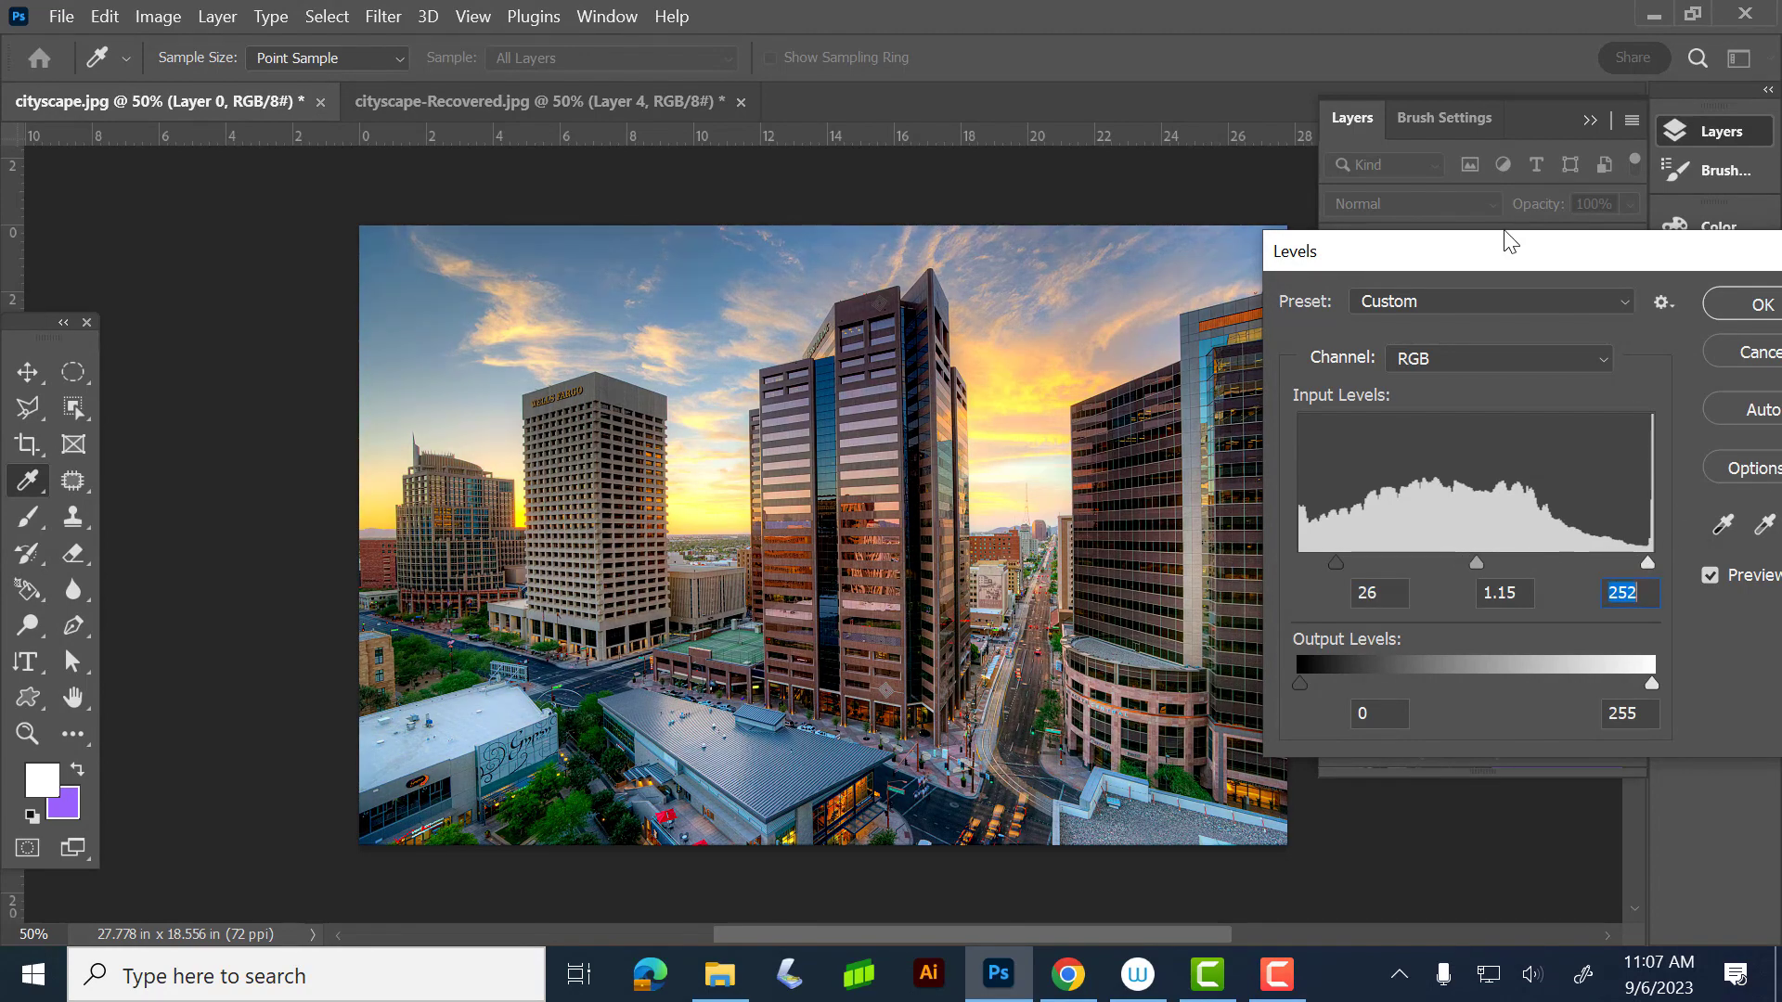
drag(1511, 244, 1186, 247)
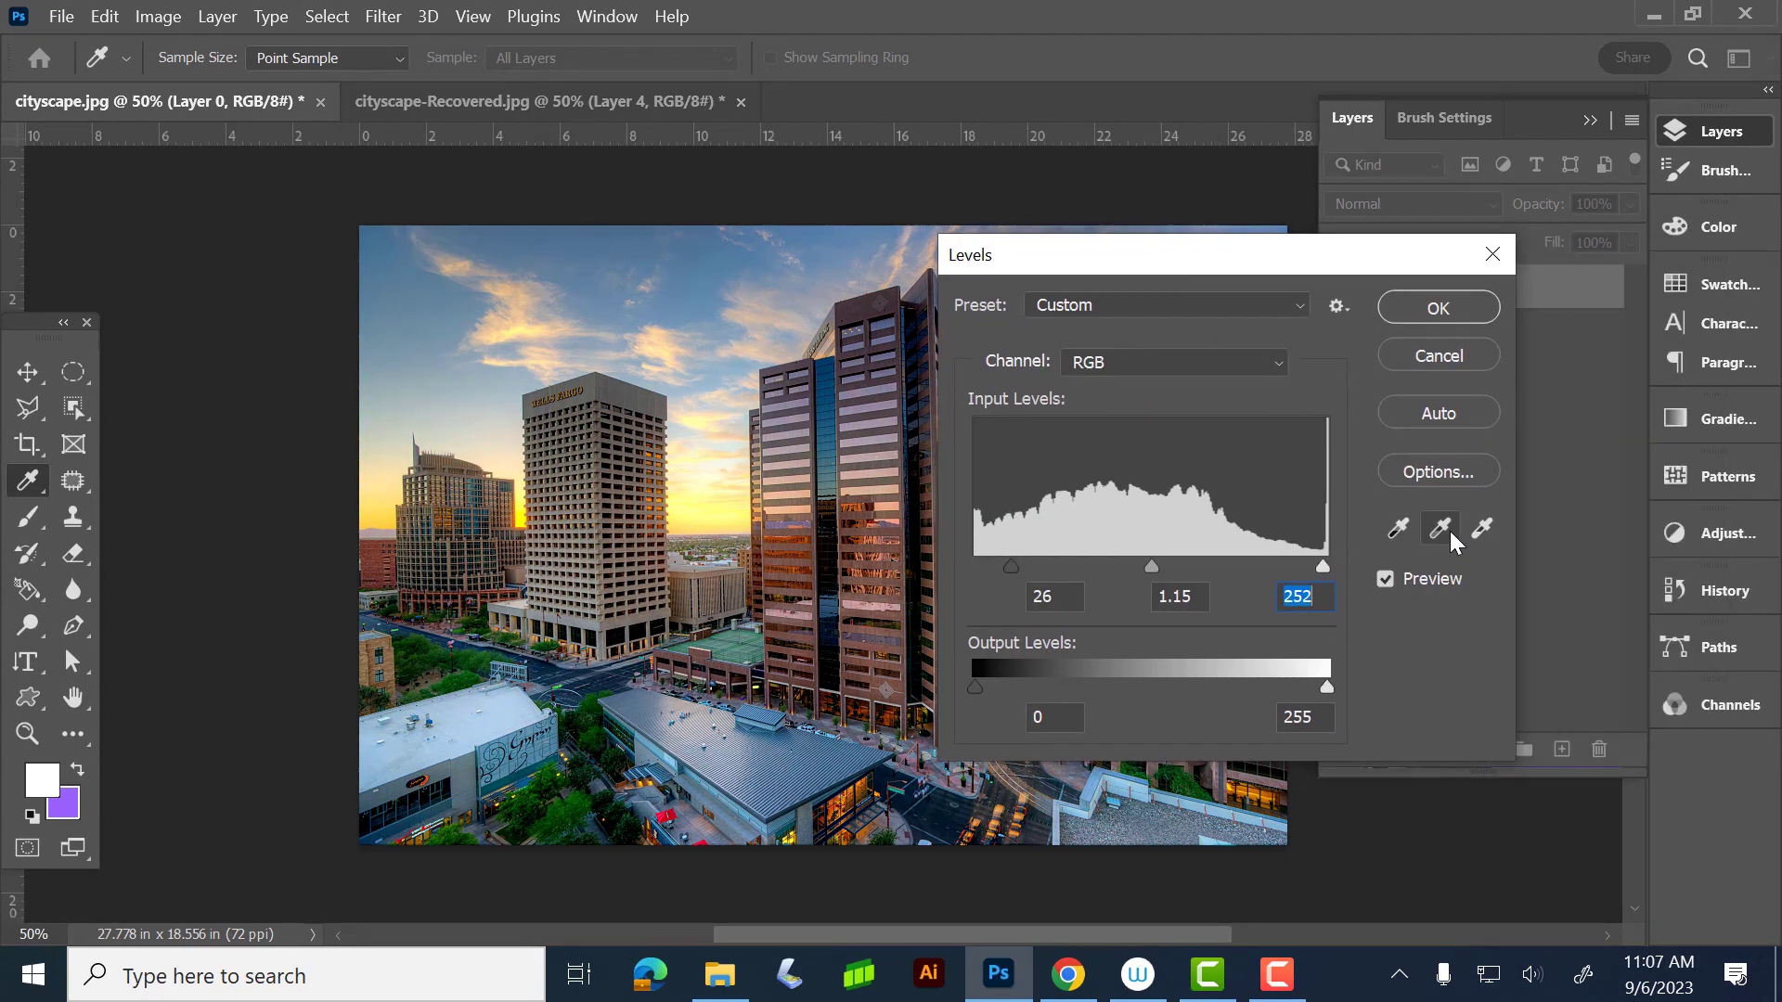
click(1460, 356)
key(j)
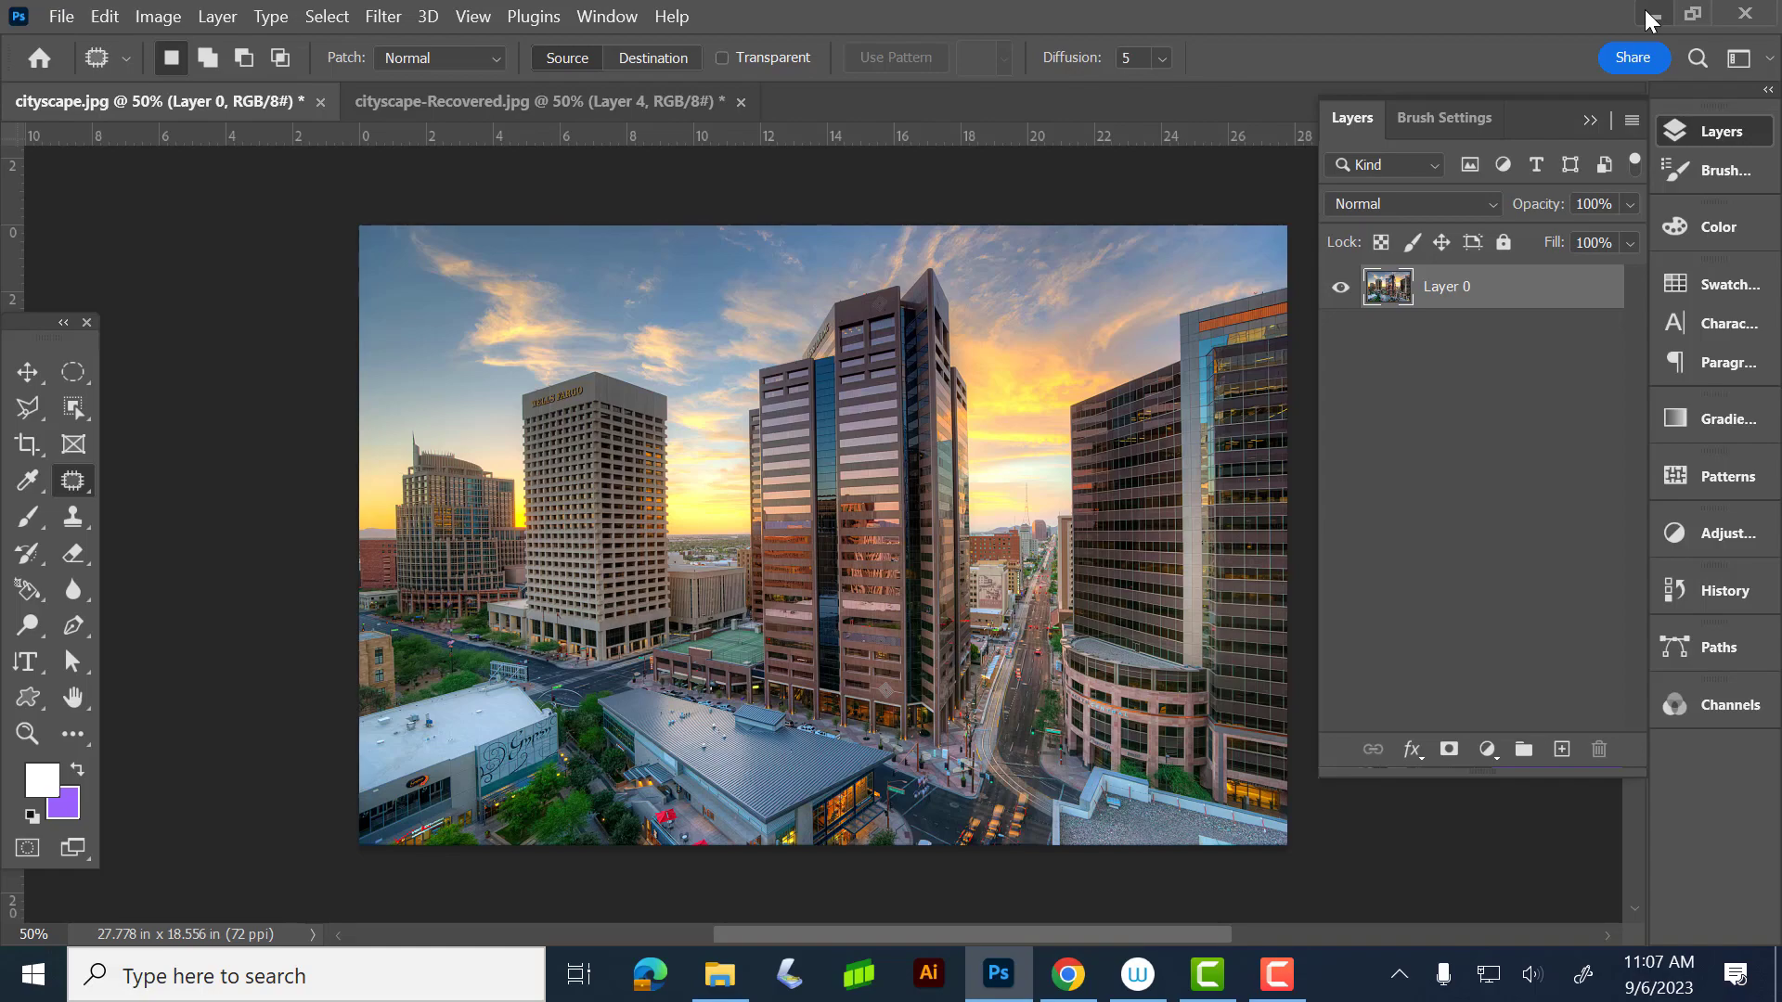
- View the sketchbook scan maximized in Chrome, then bring the Photoshop window back up
click(1653, 15)
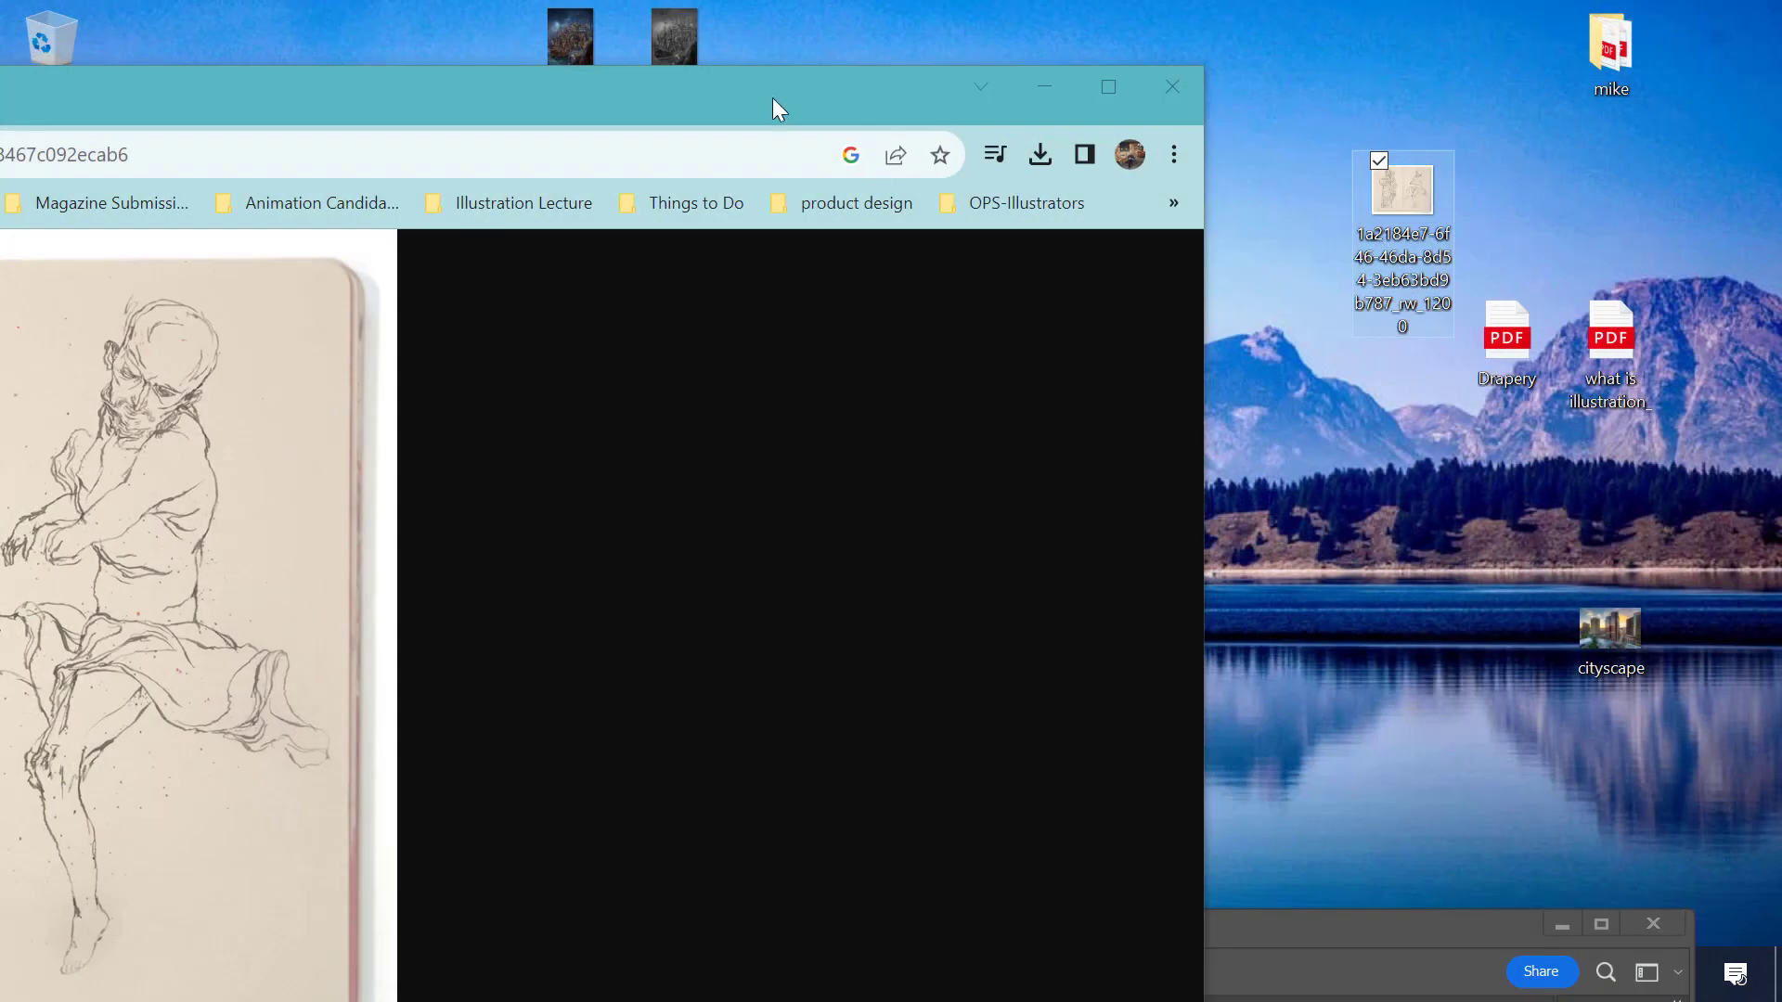
double_click(772, 97)
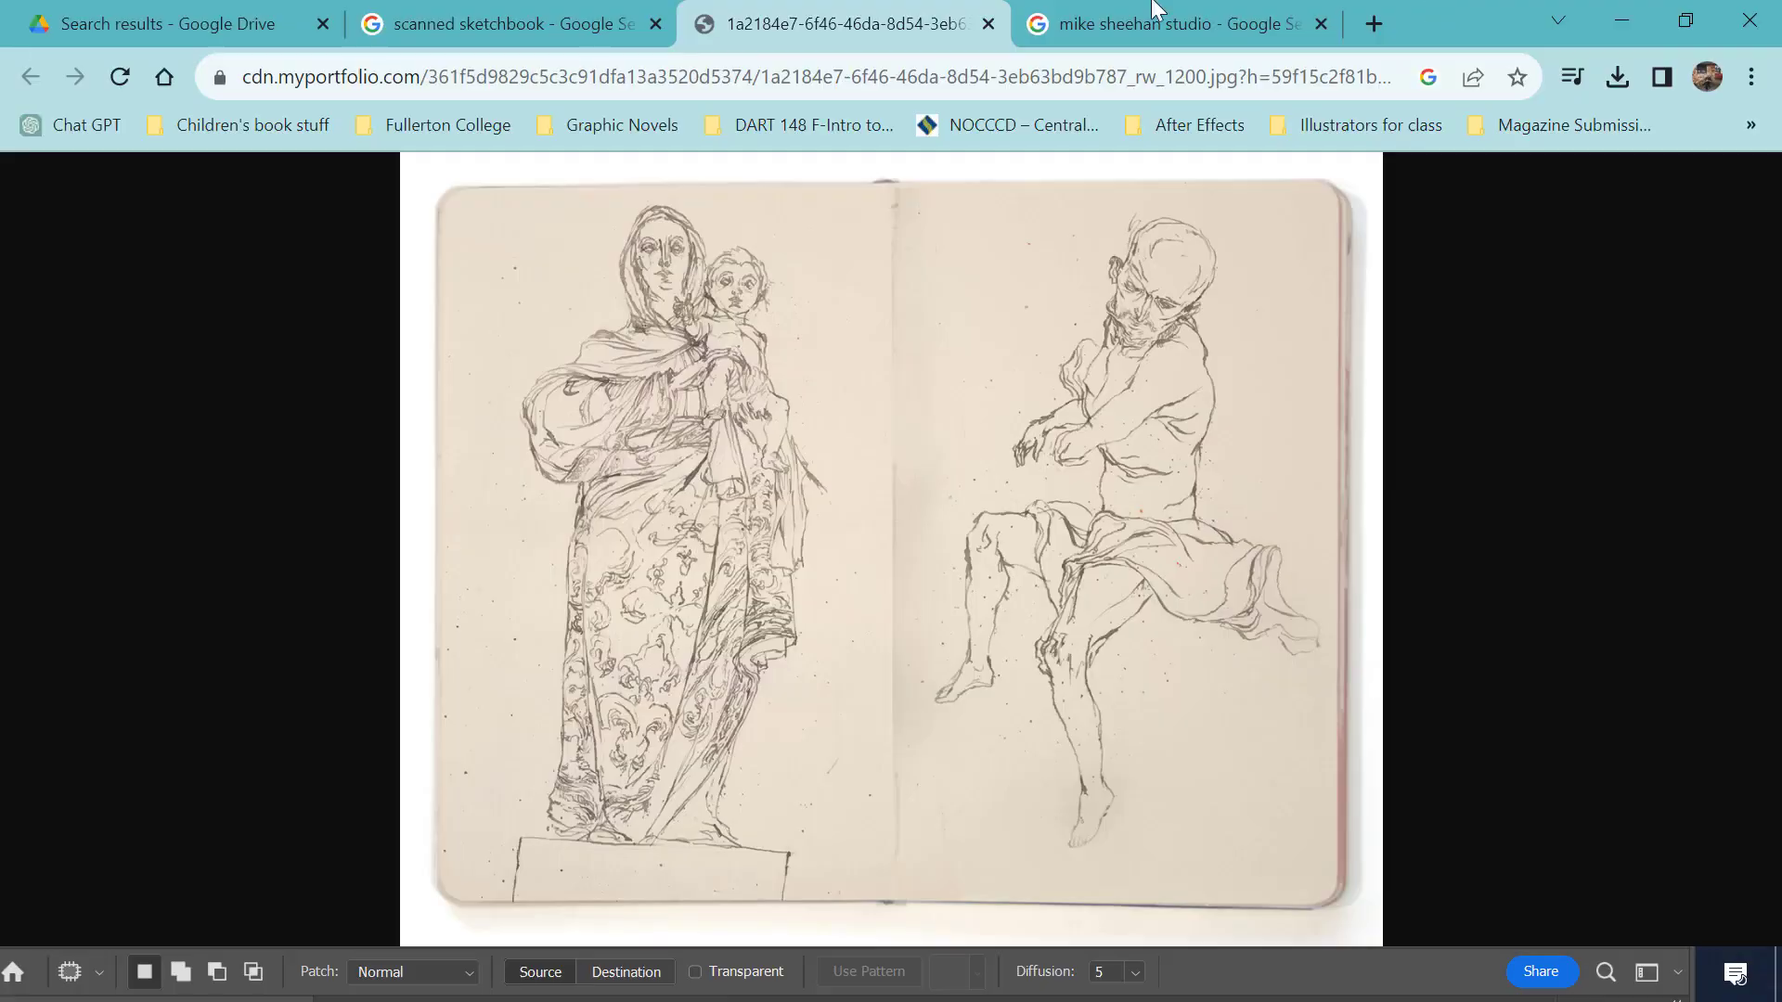
click(1615, 28)
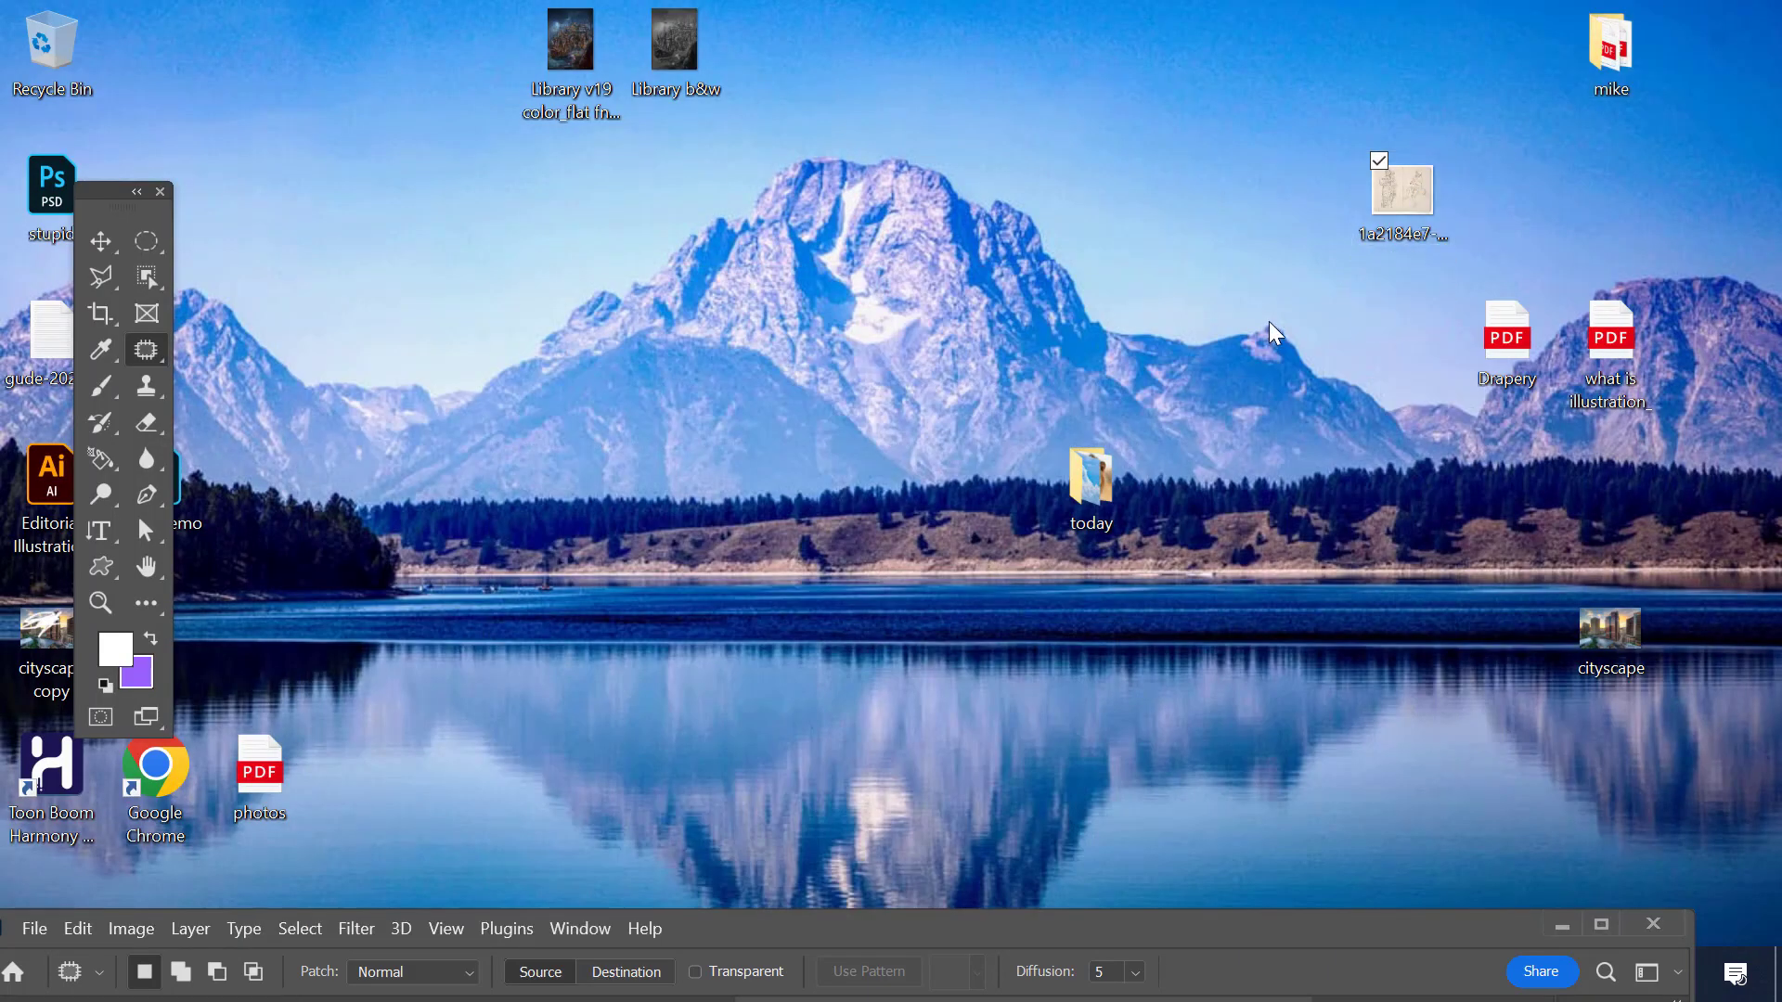
drag(1102, 931, 1133, 63)
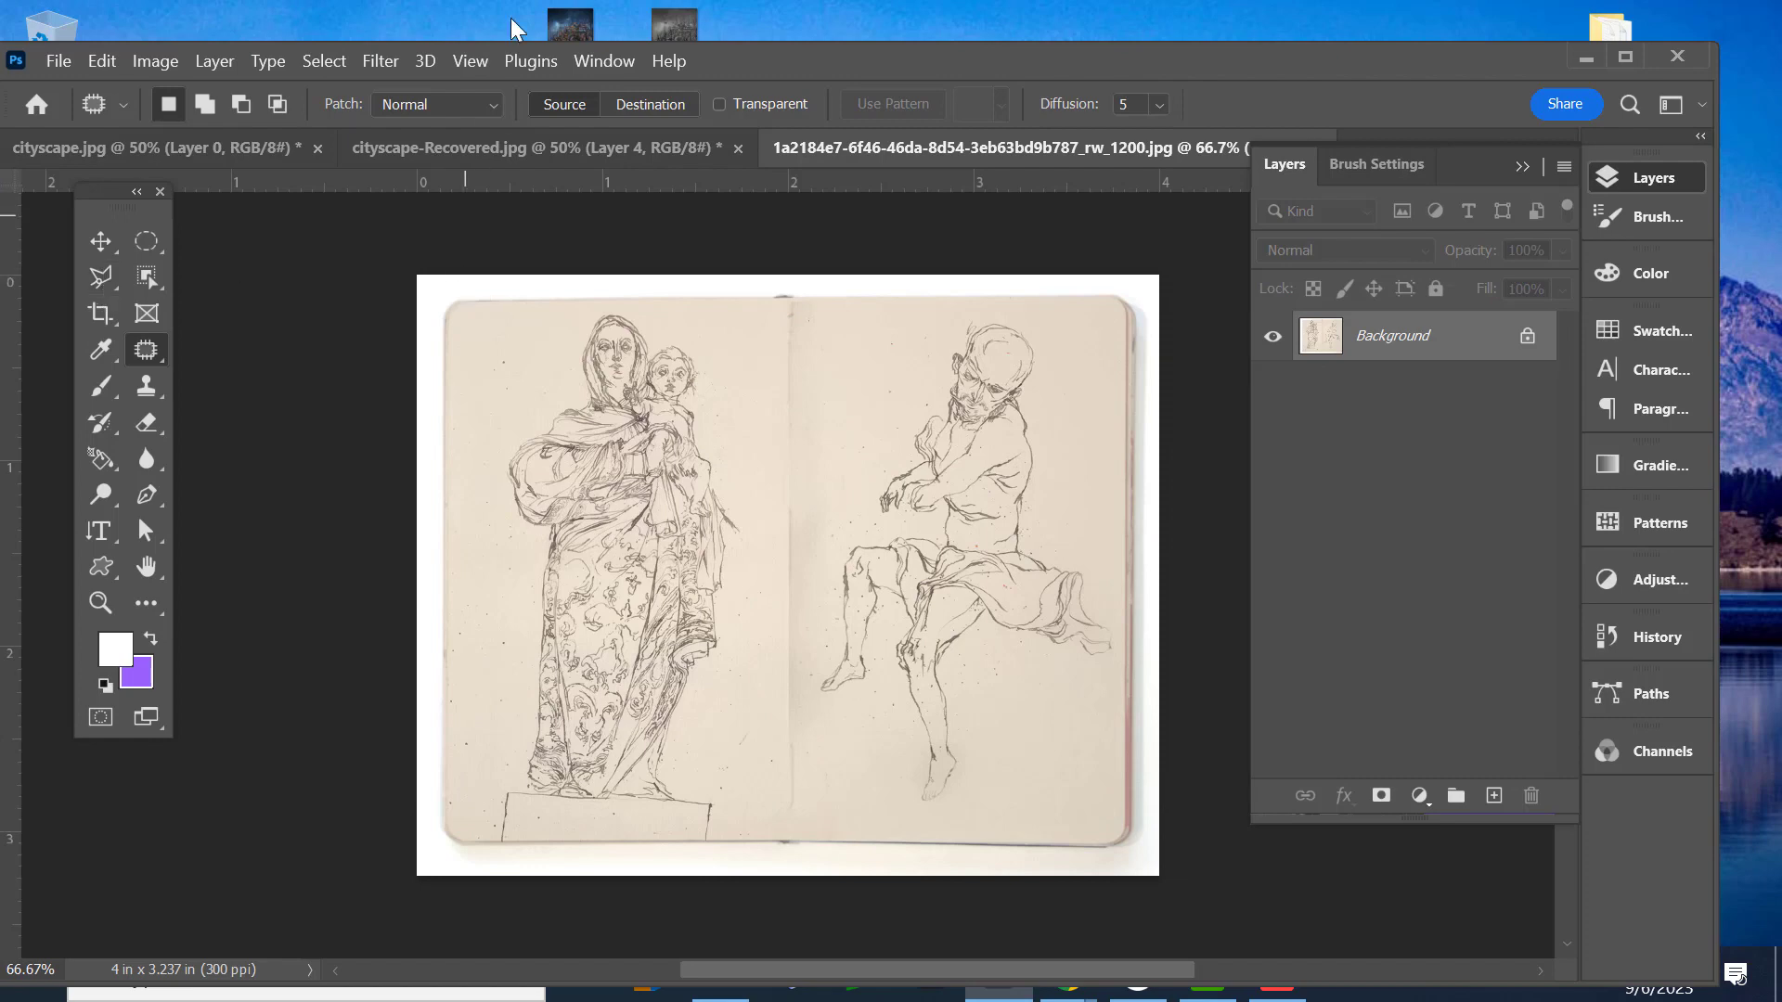
- Create a new blank 17 × 11 inch document and close cityscape-Recovered without saving
drag(935, 46, 954, 24)
click(74, 39)
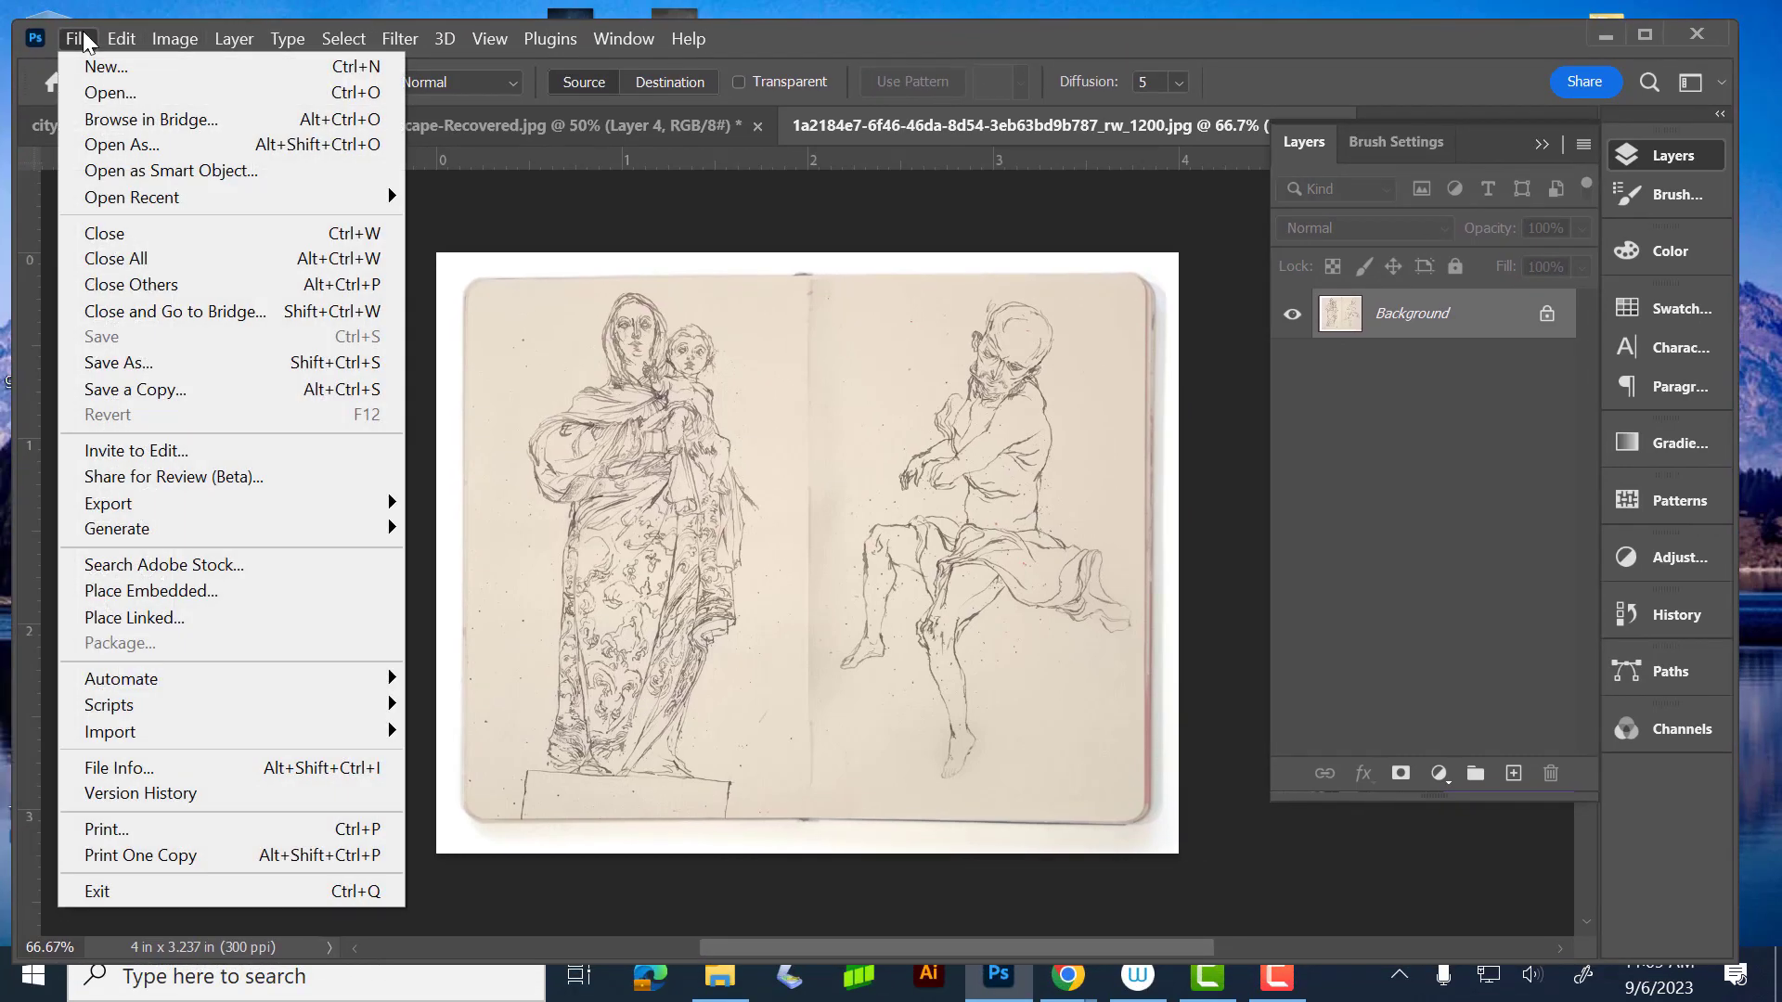
click(116, 80)
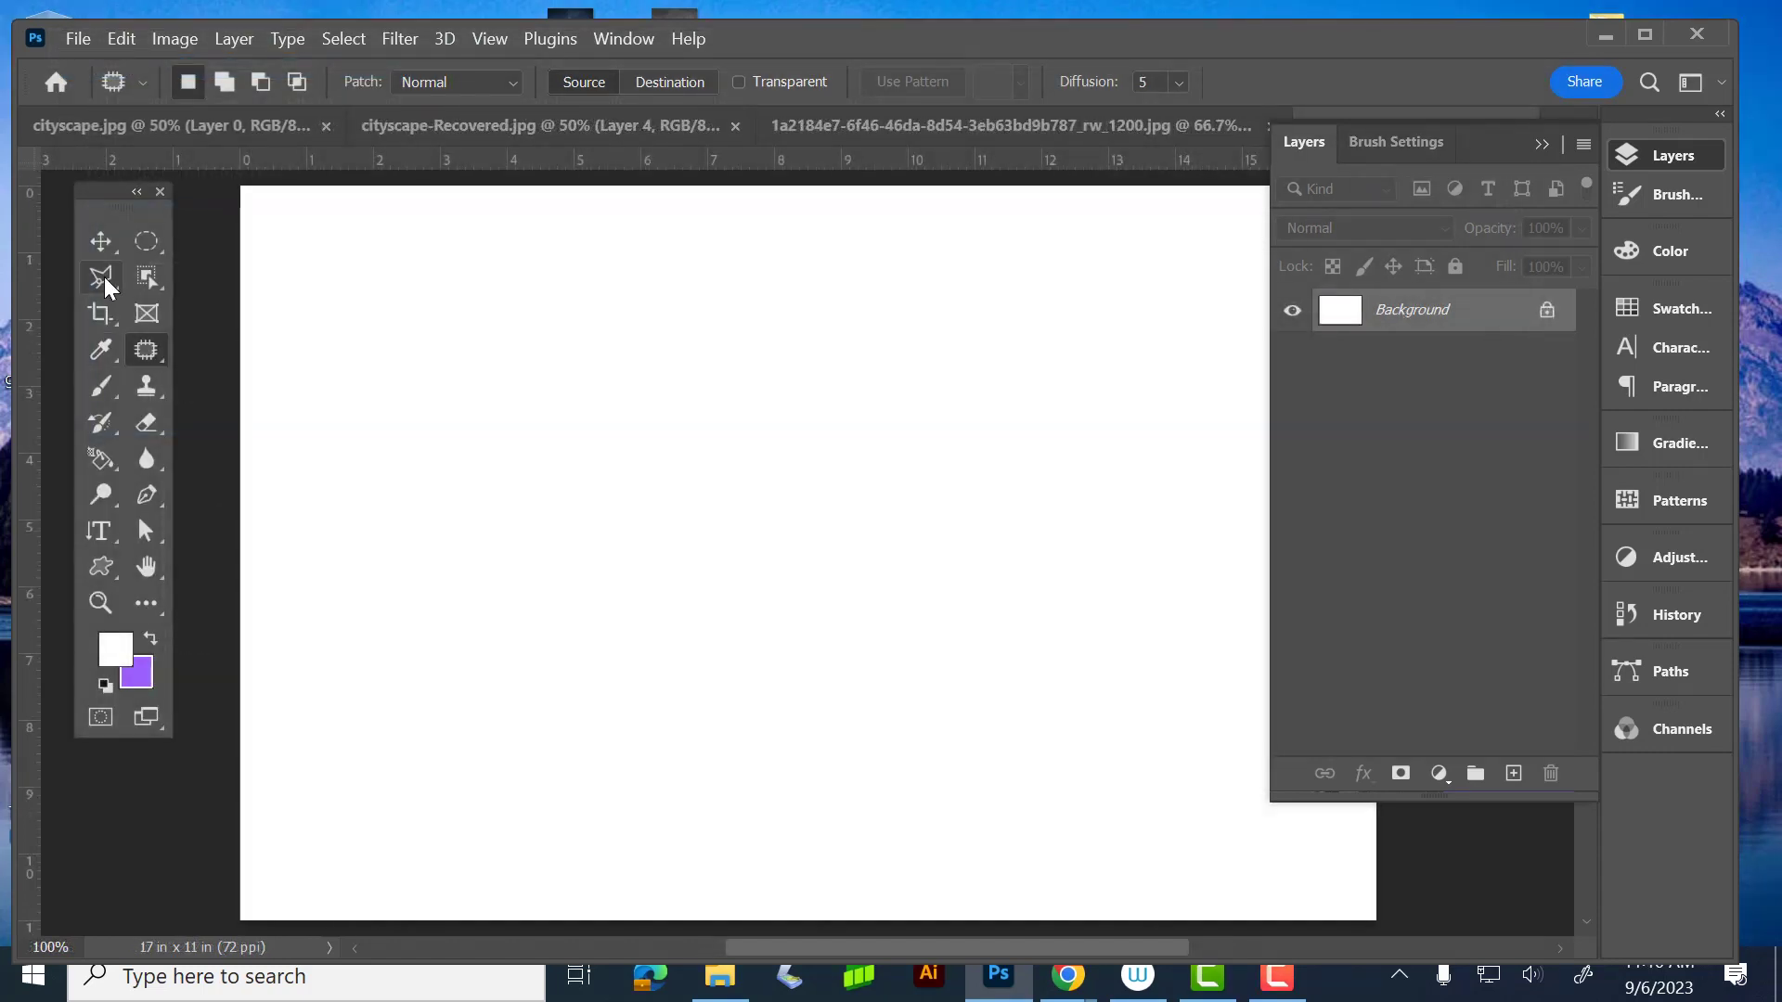
click(514, 125)
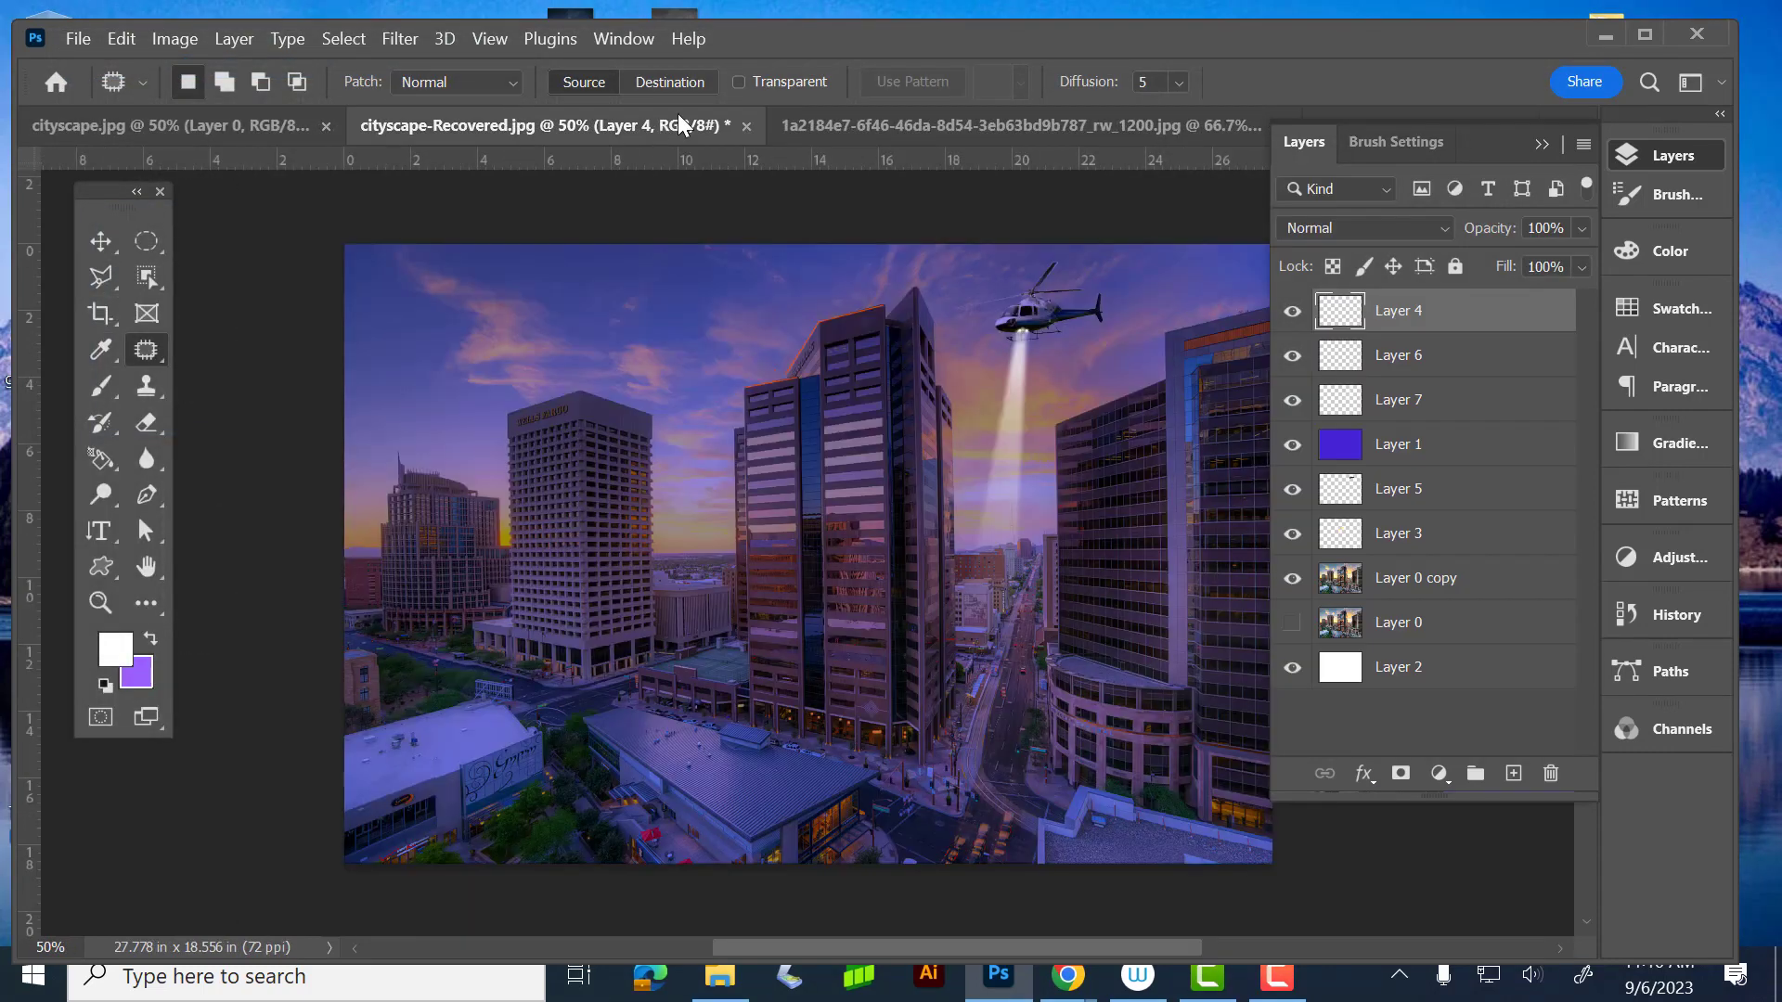
click(746, 125)
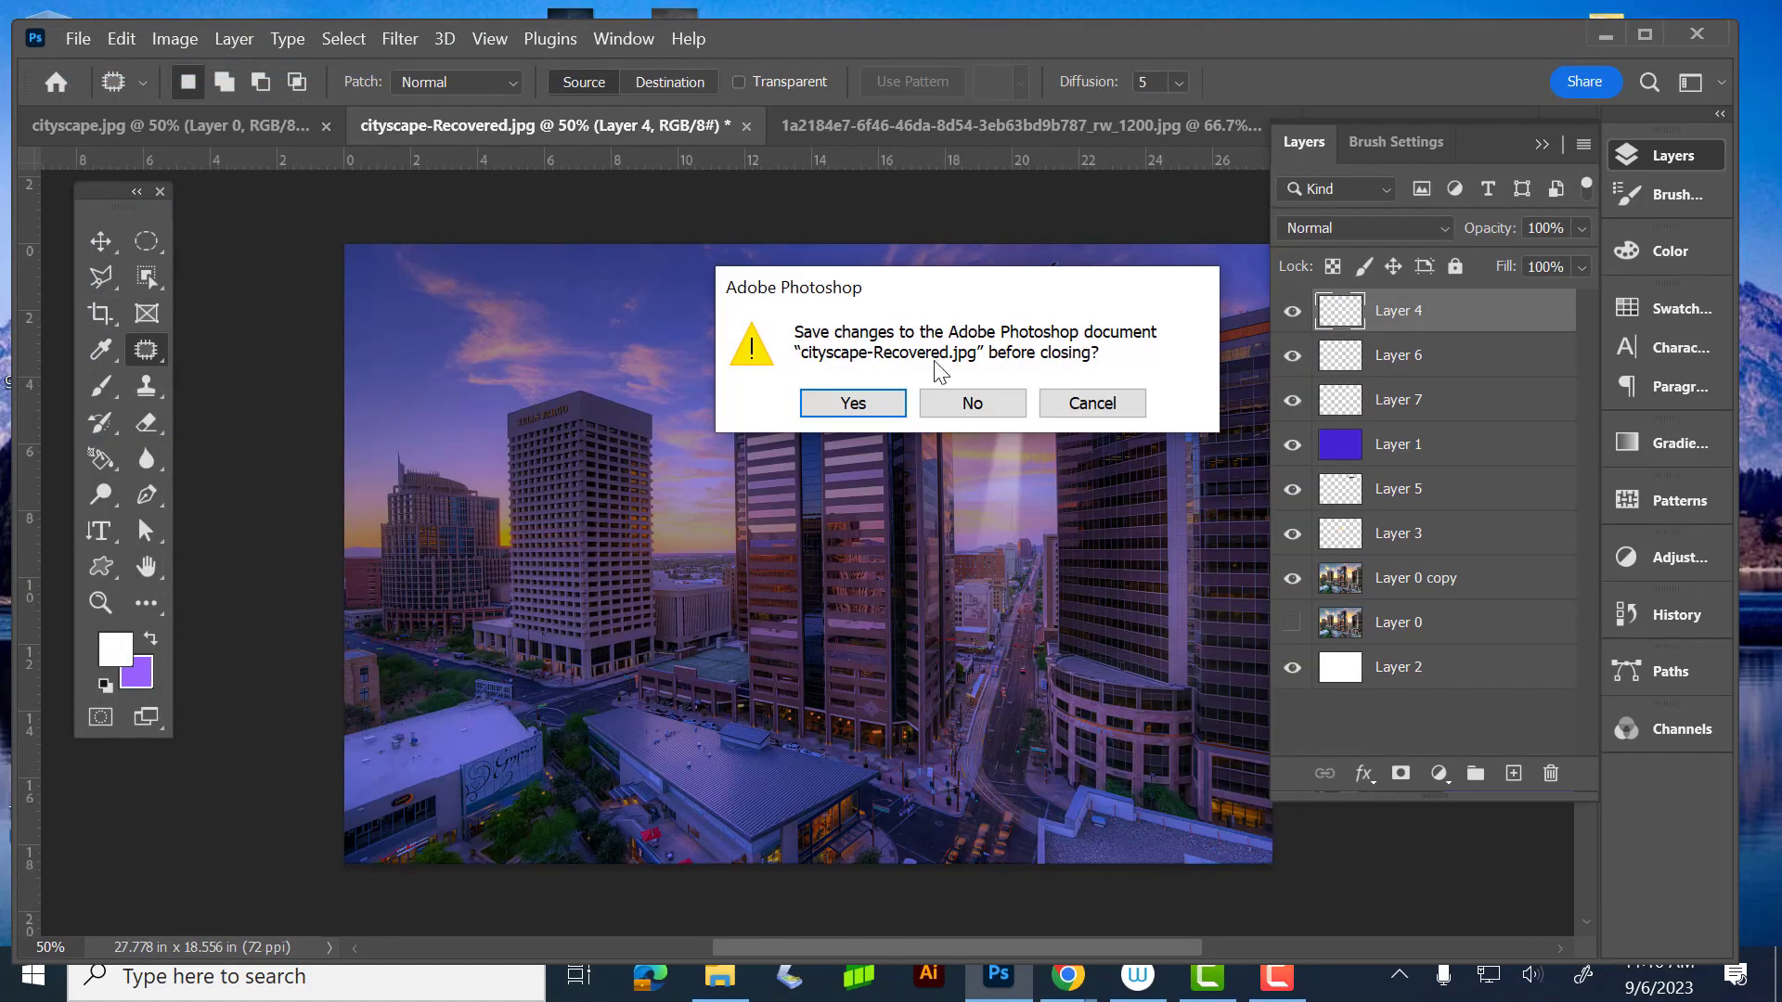
click(967, 402)
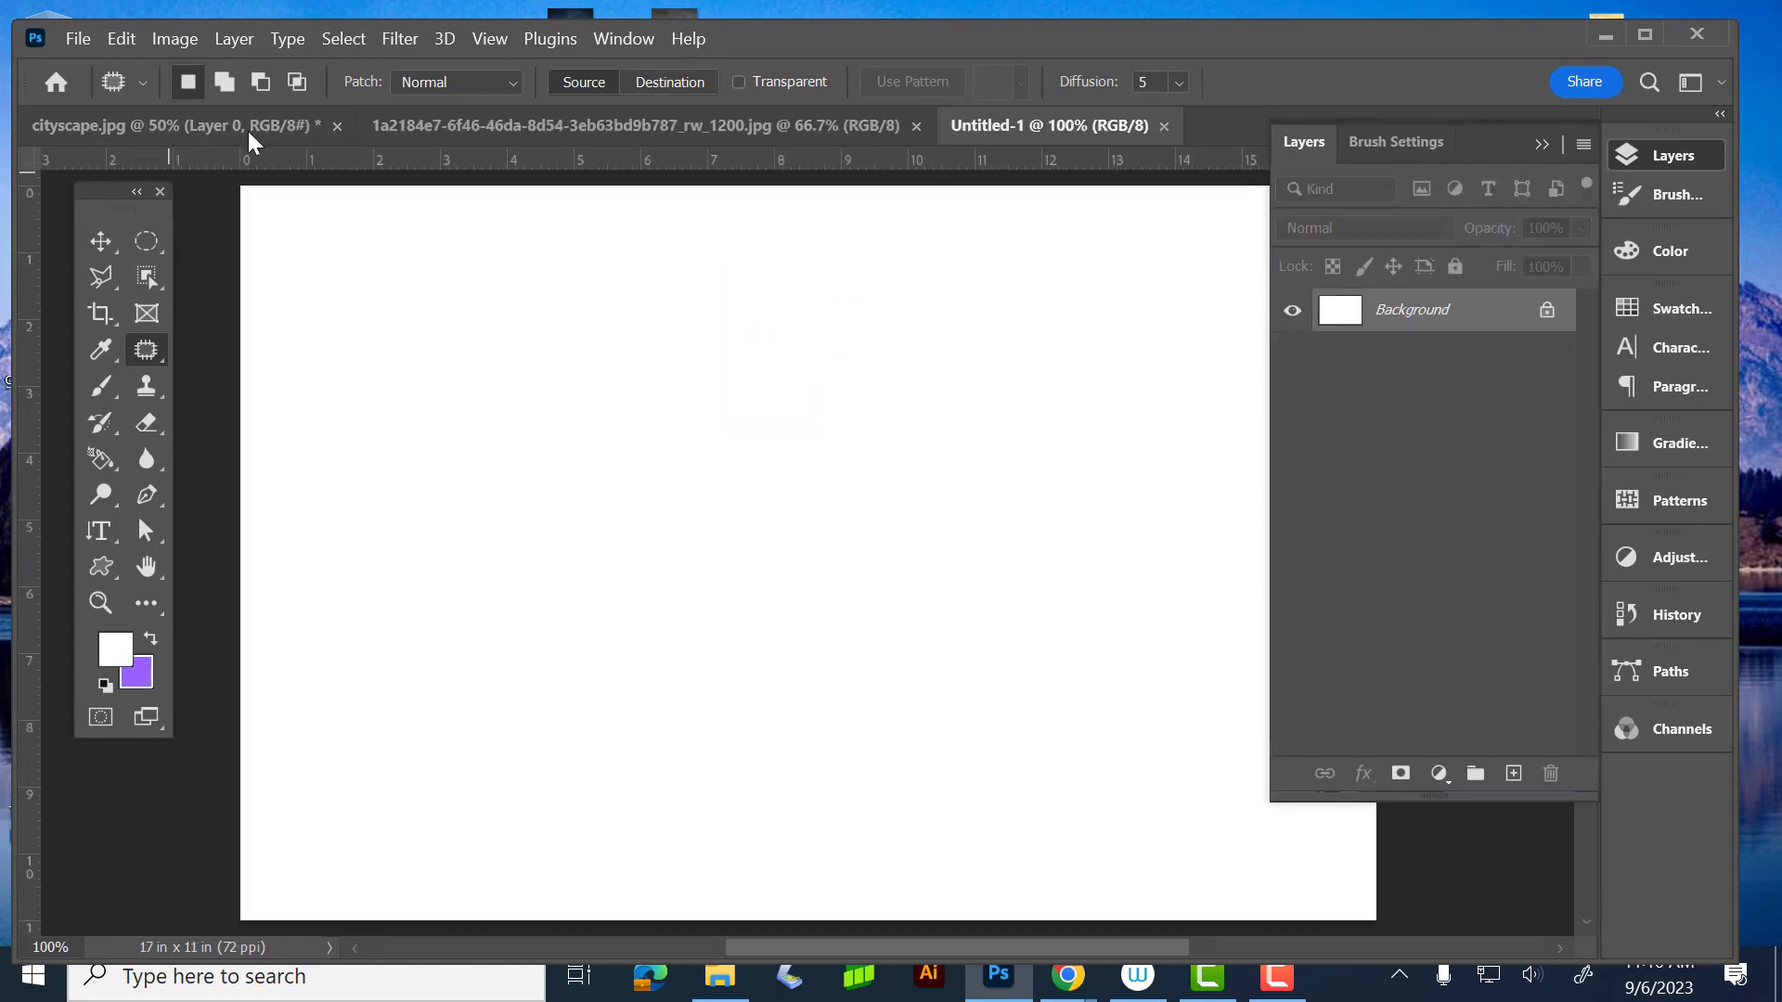
- Rectangle-select the statue sketch on the sketchbook scan's left page, then switch to Untitled-1
click(668, 124)
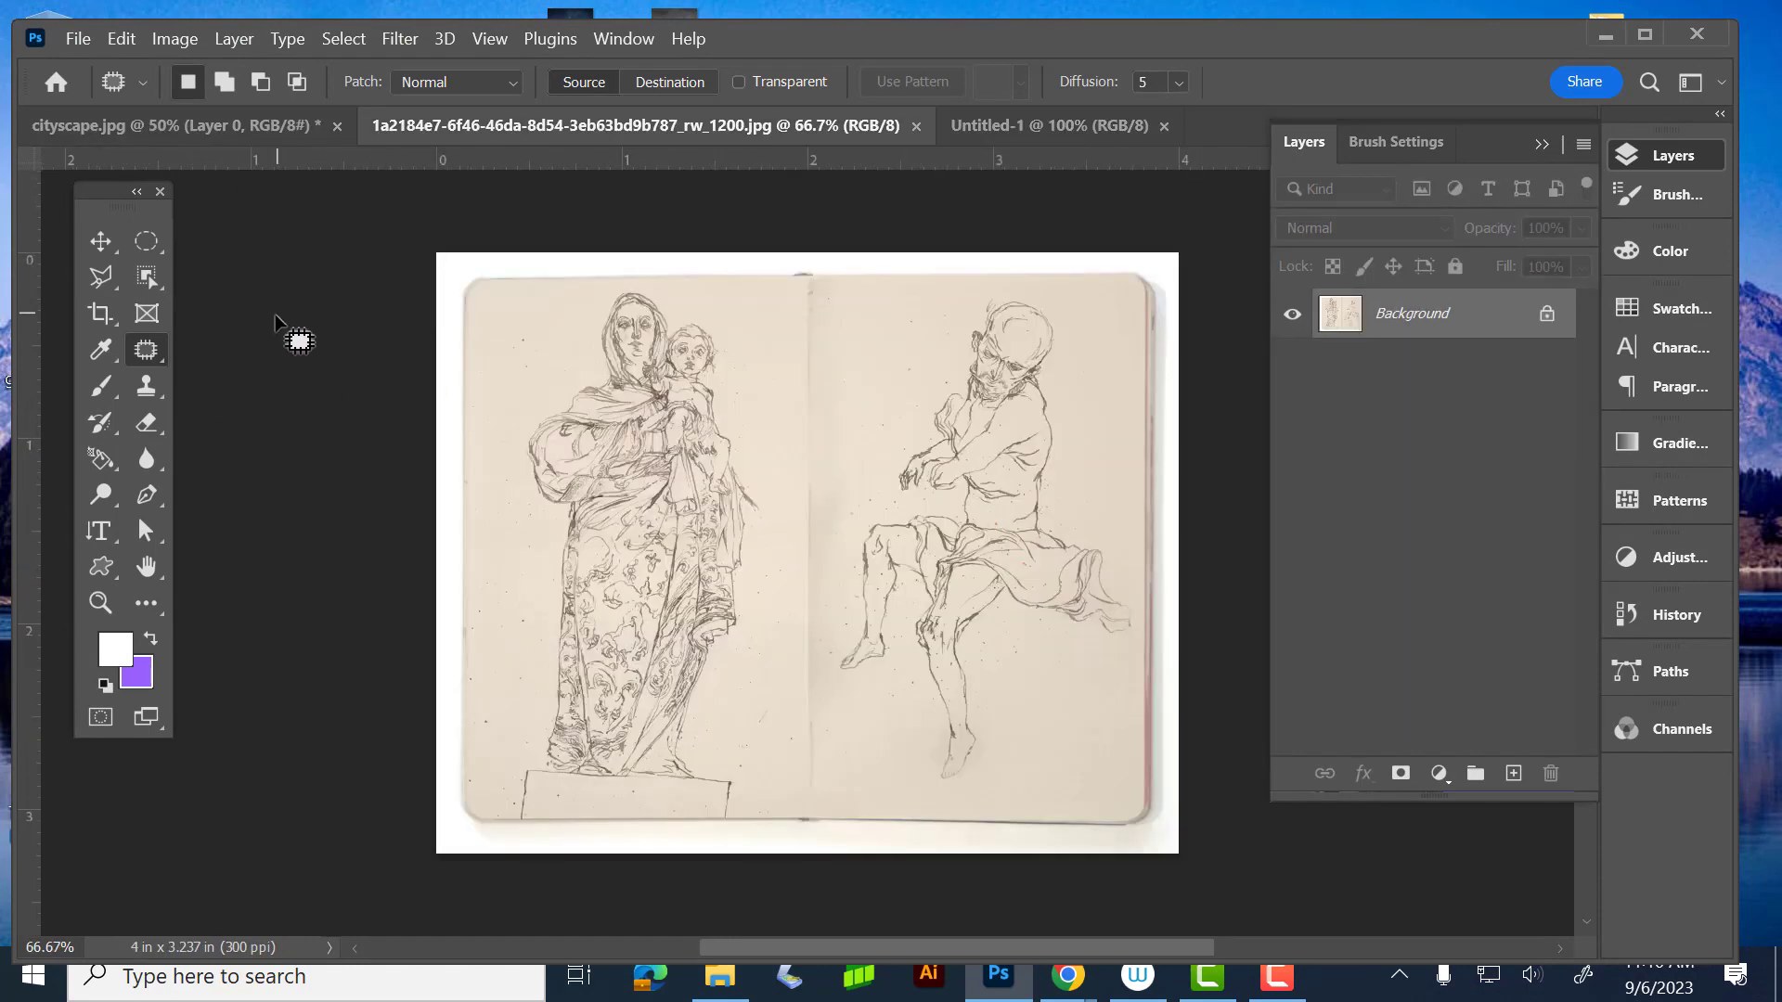
click(146, 242)
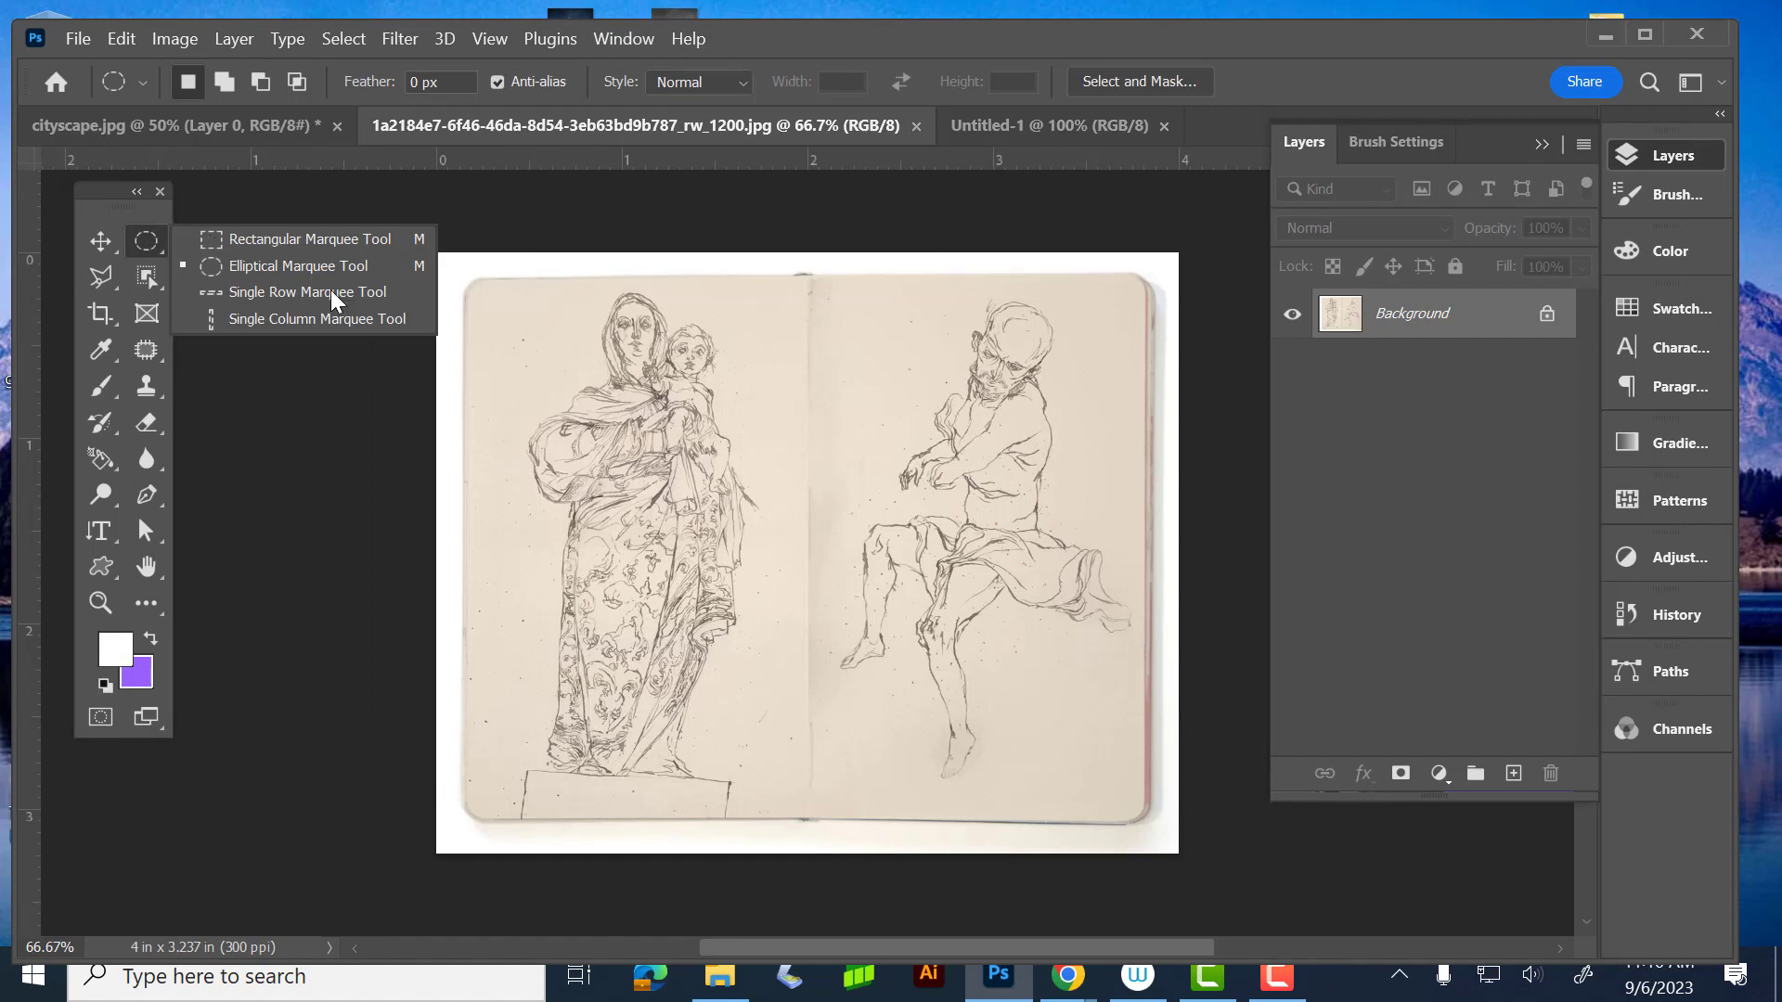
click(306, 239)
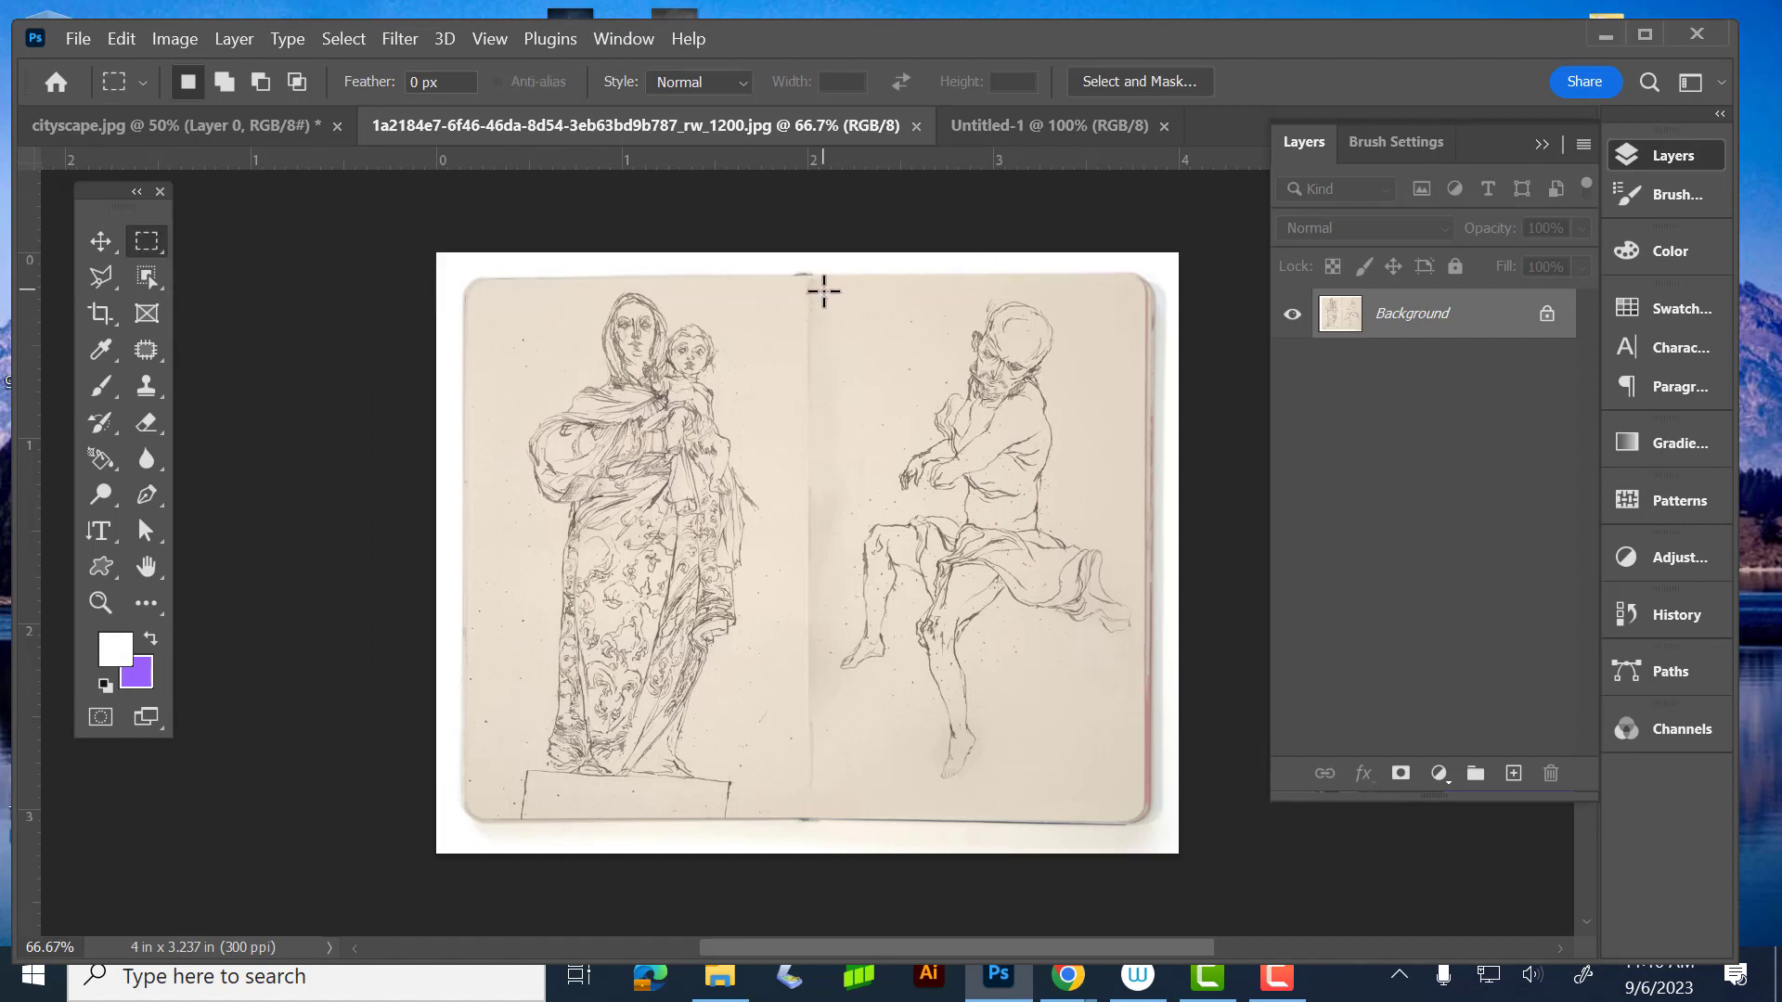
mouse_move(479, 294)
mouse_down()
mouse_move(498, 466)
mouse_move(724, 810)
mouse_move(764, 837)
mouse_move(780, 819)
mouse_up()
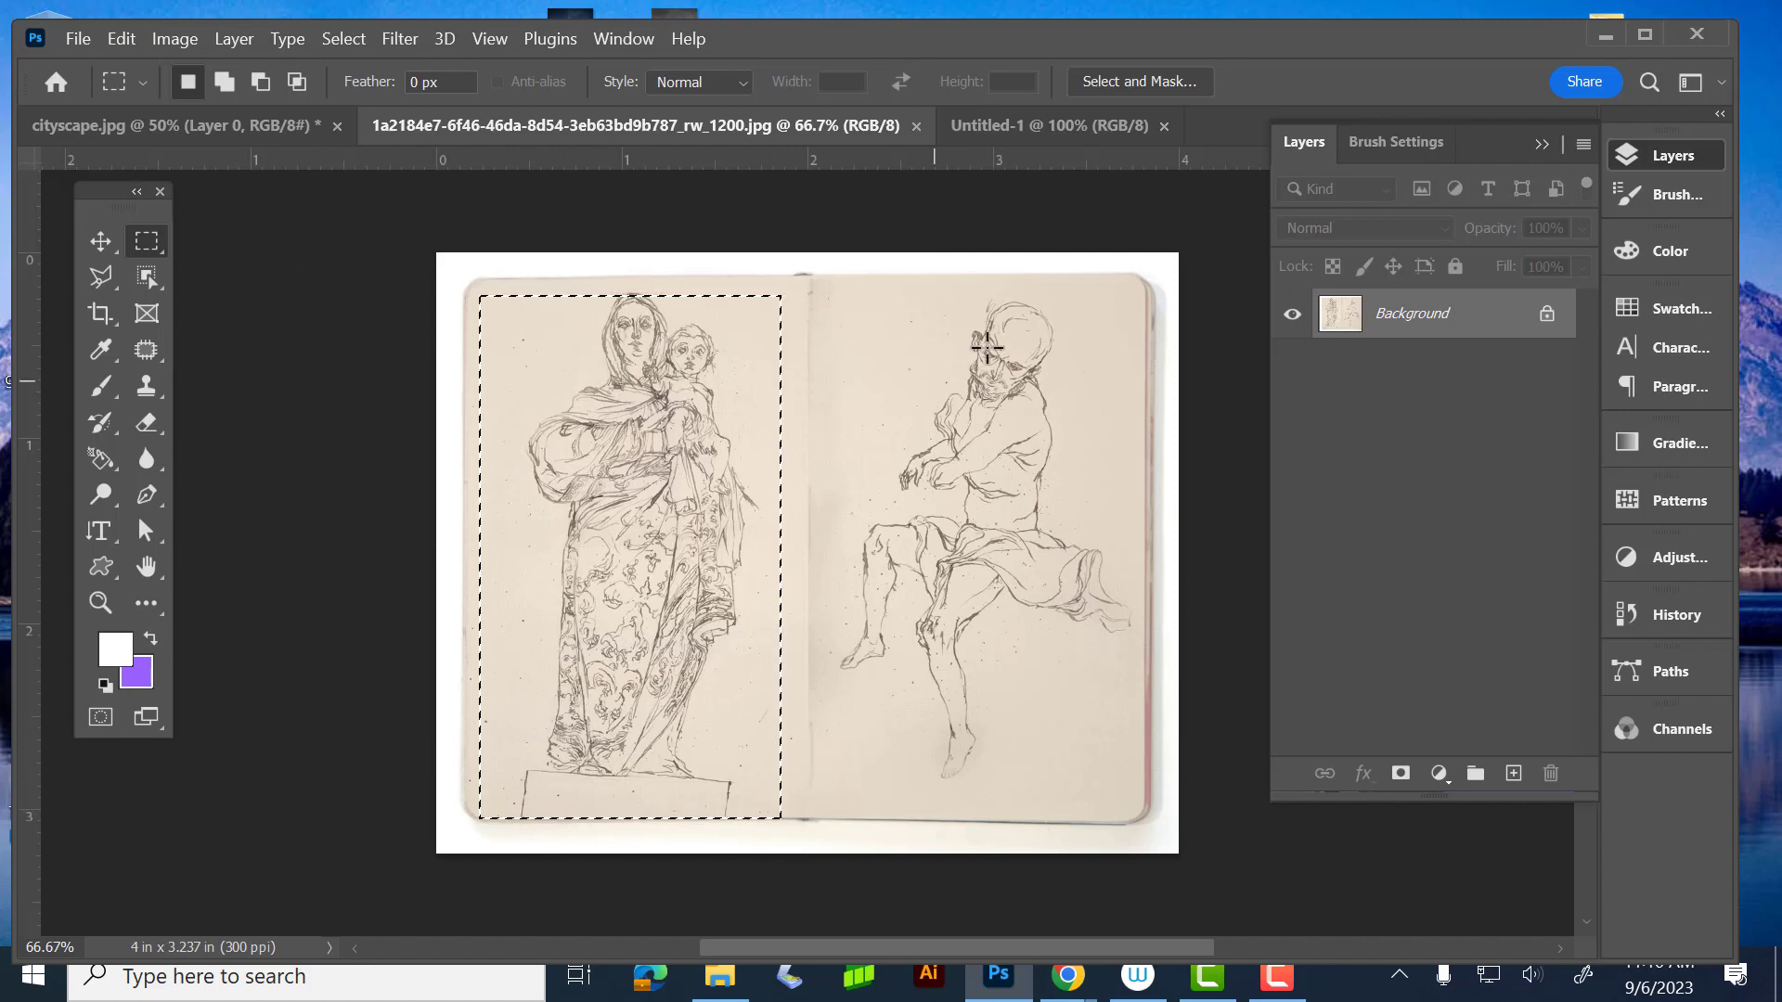
click(1029, 127)
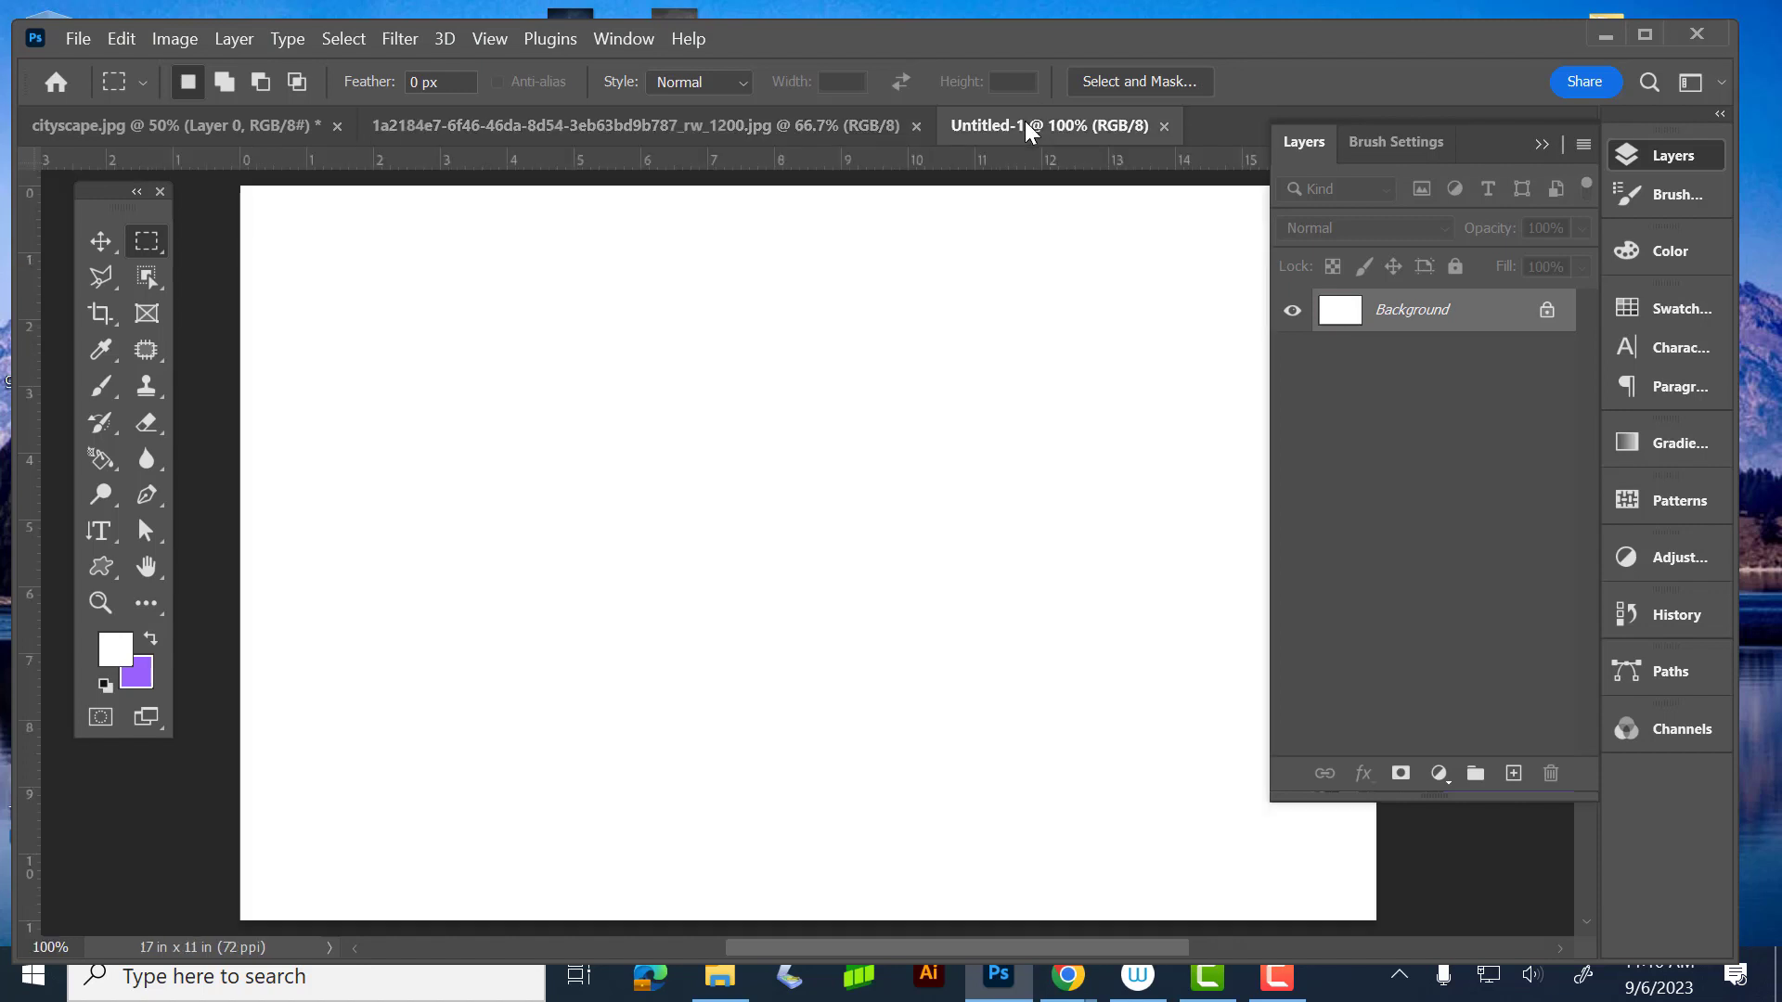
- Paste the statue sketch into Untitled-1, scale it to 80% and move it left
key(ctrl+v)
click(98, 240)
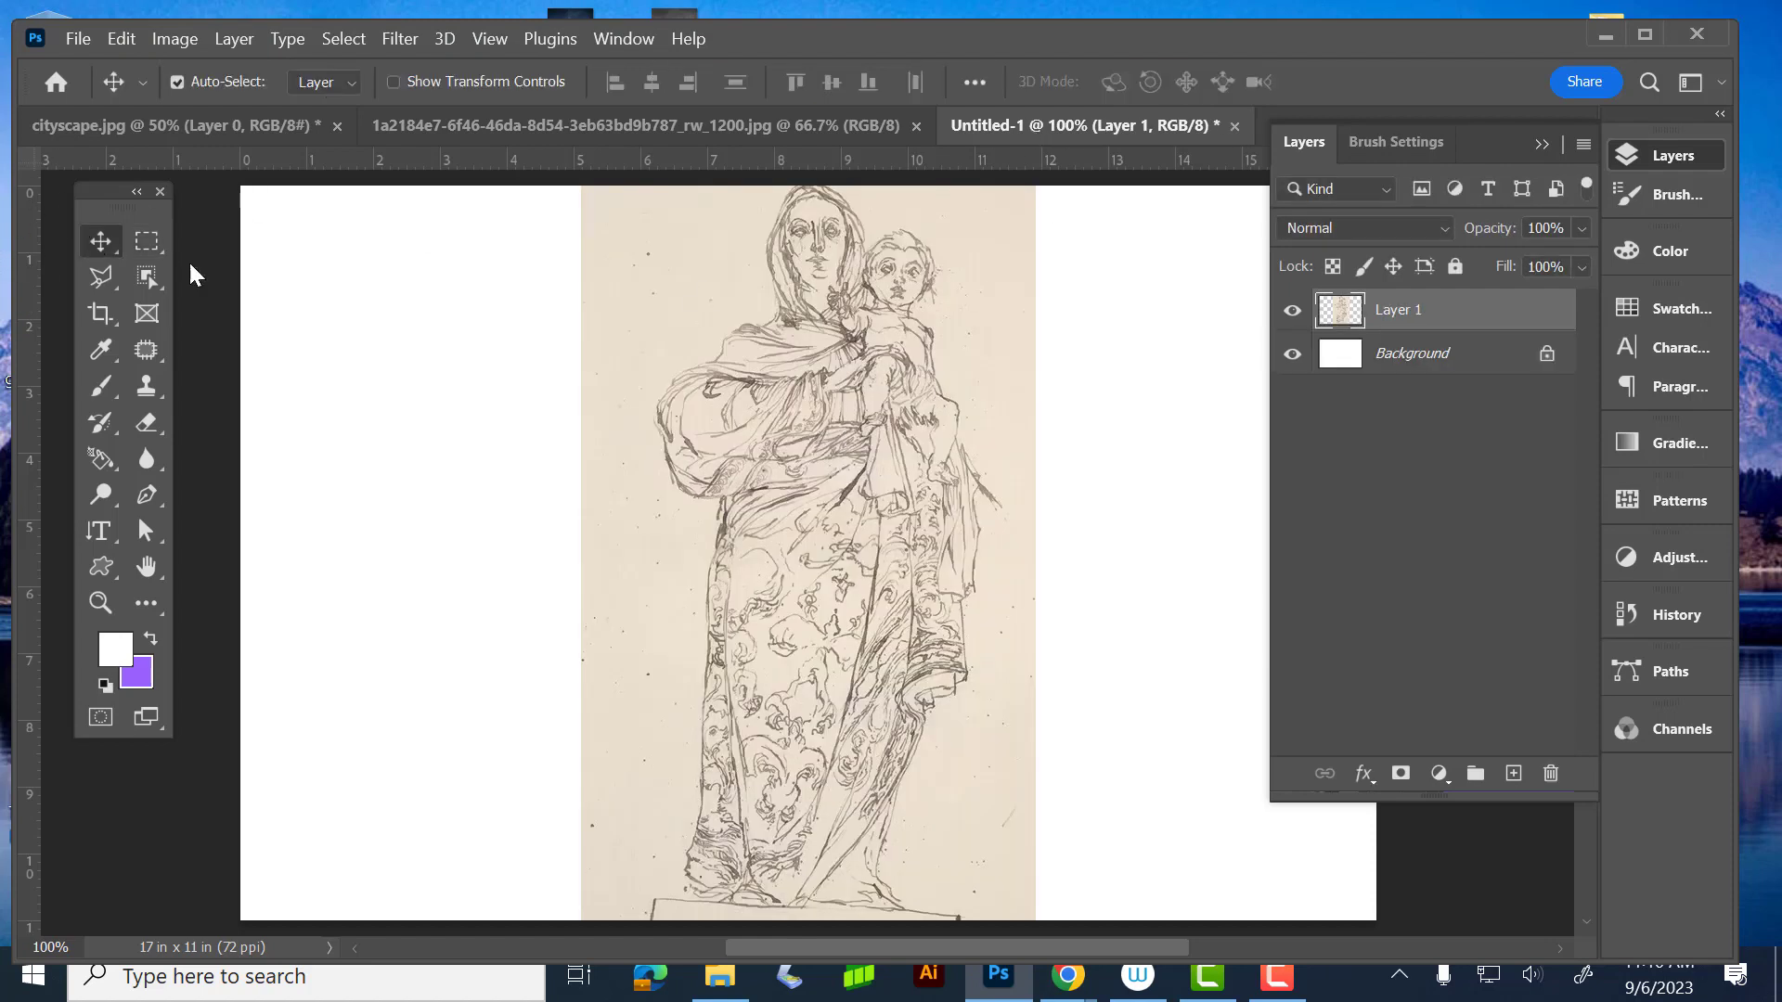
drag(841, 381, 829, 437)
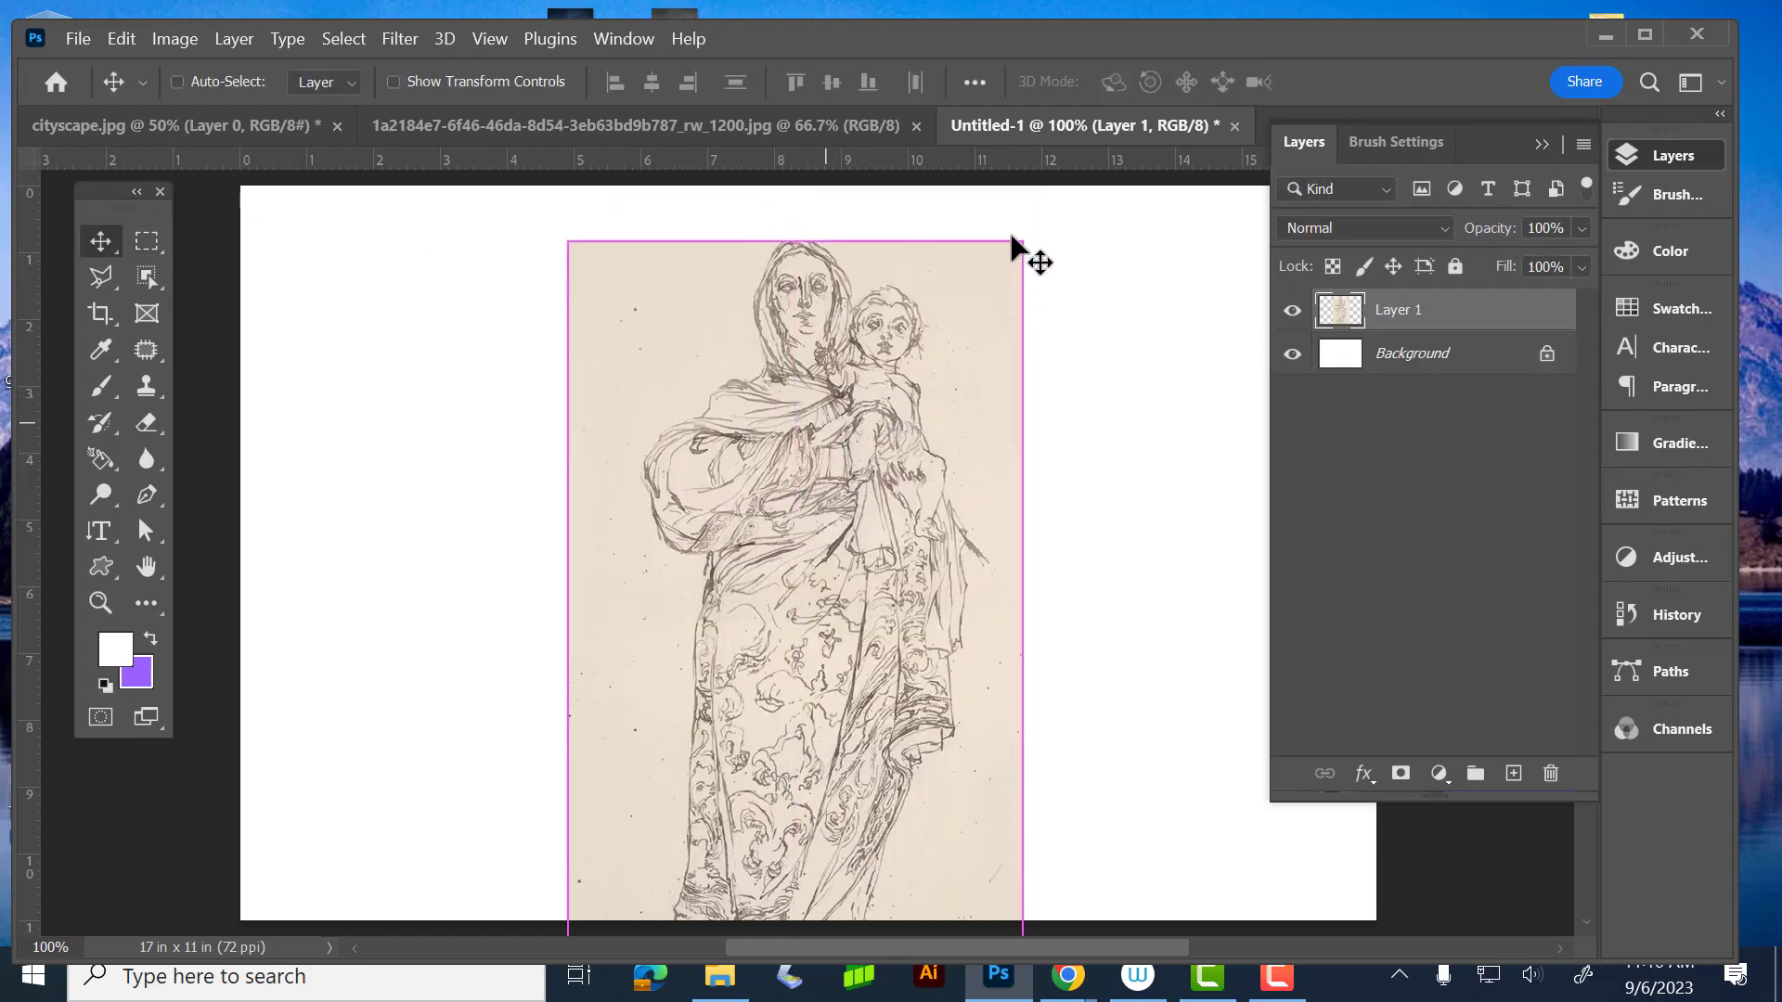
key(ctrl+t)
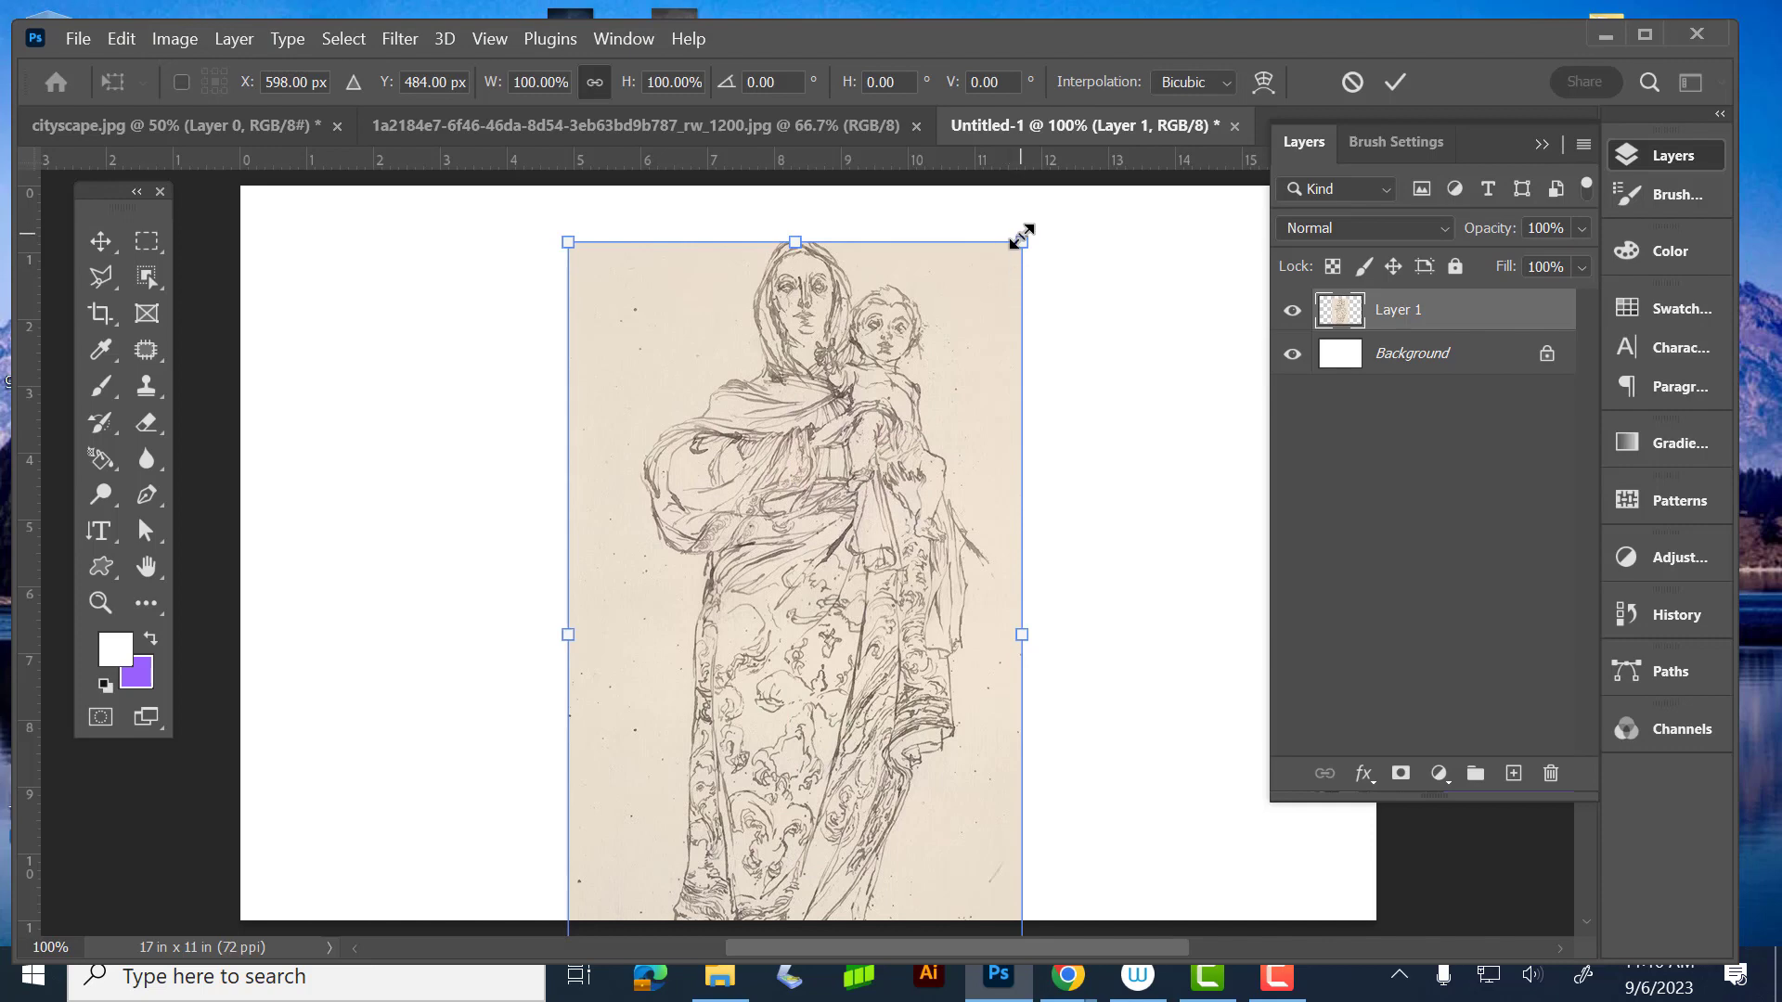
drag(1022, 242, 891, 372)
drag(838, 516, 609, 358)
key(Return)
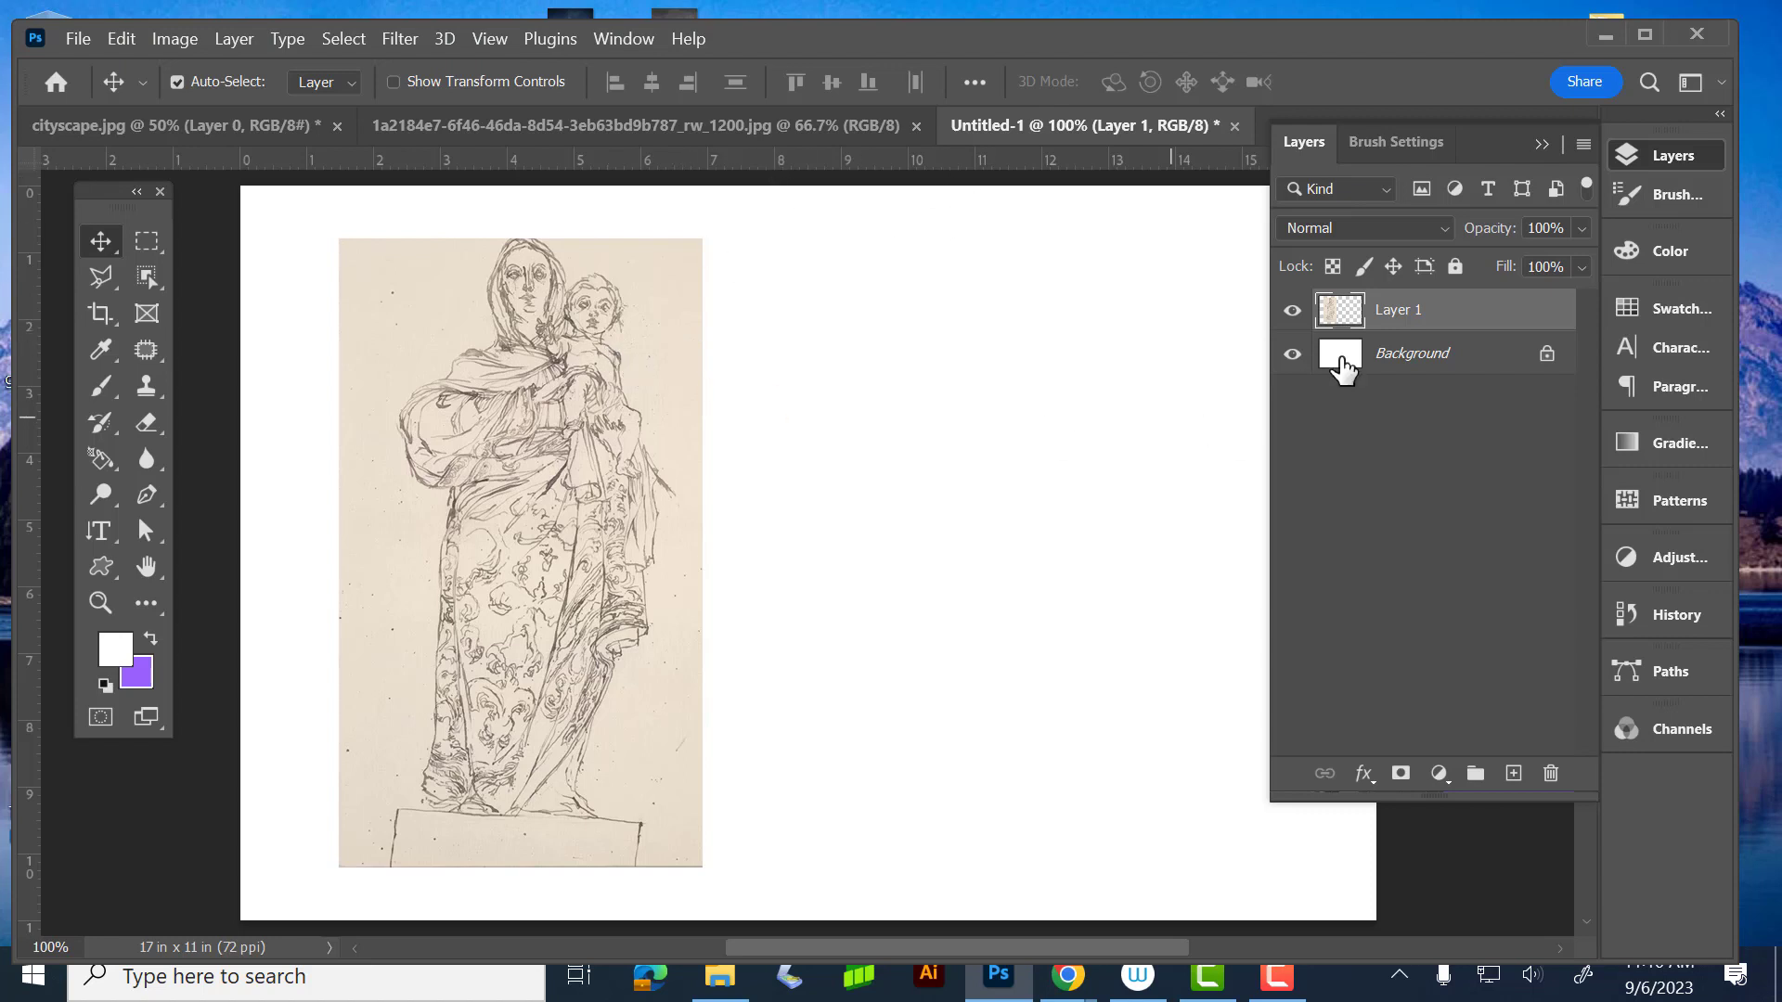
- Unlock the Background as Layer 0, fill it with the sampled beige paper colour, and open Levels on Layer 1
click(1460, 359)
click(1546, 354)
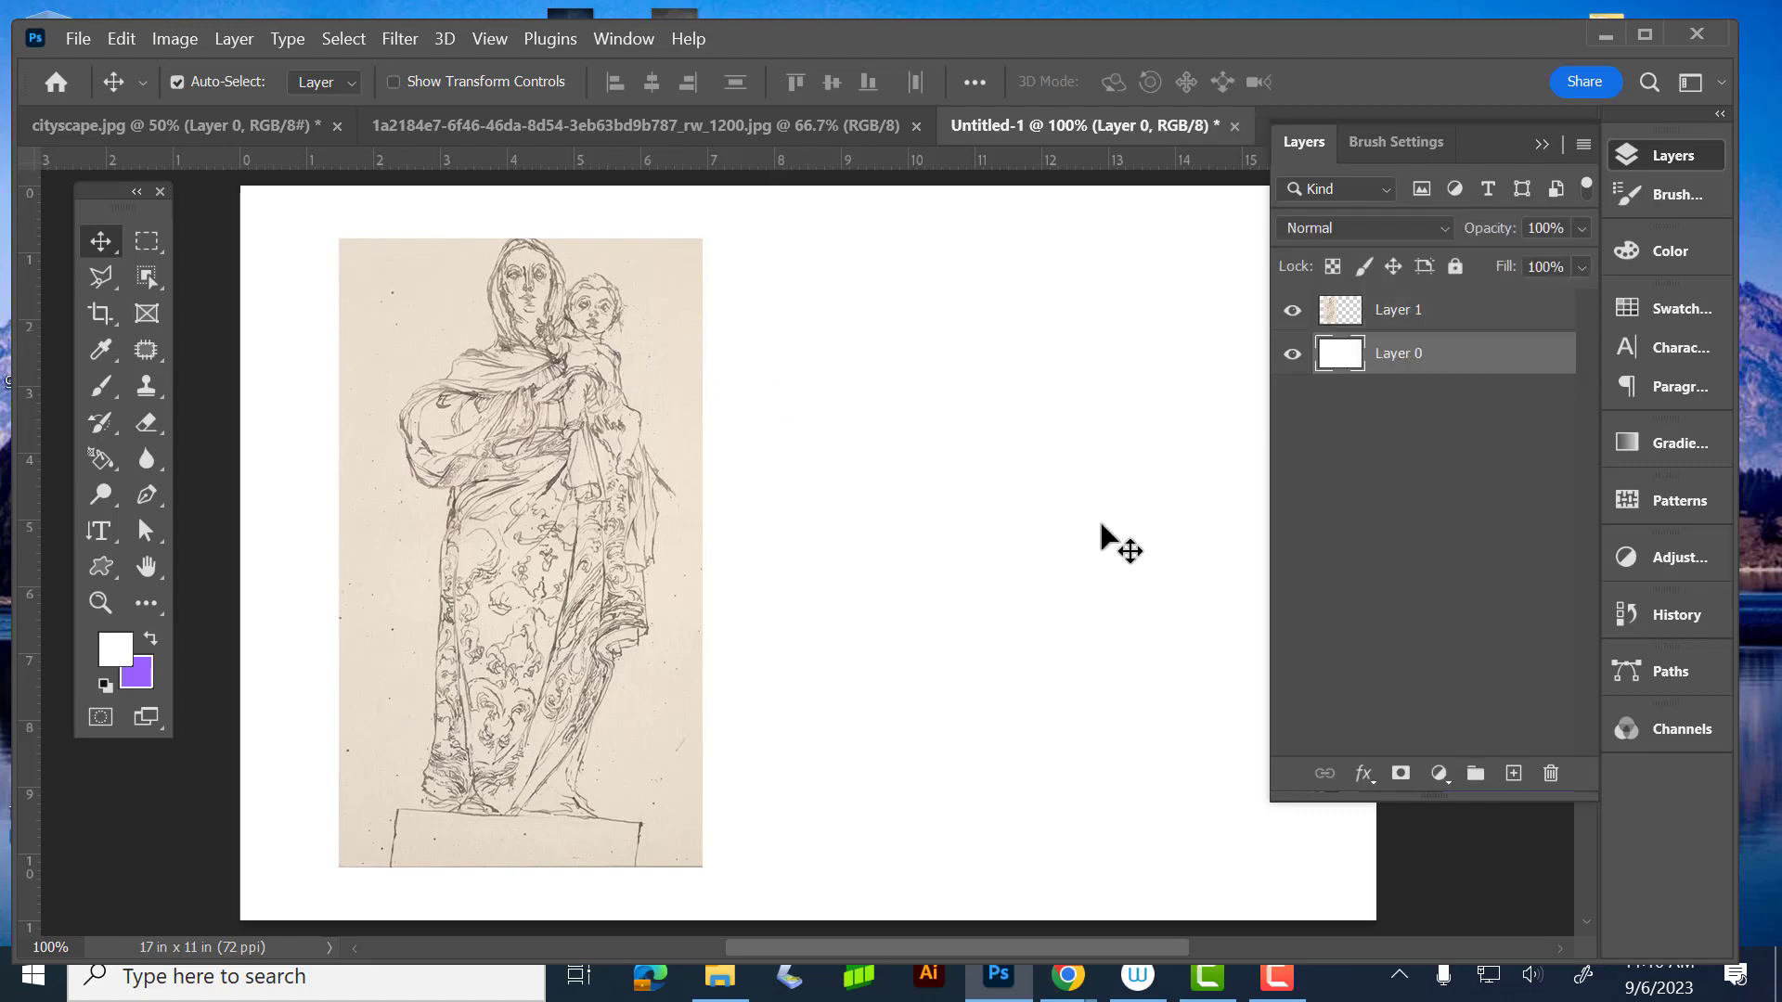
click(100, 386)
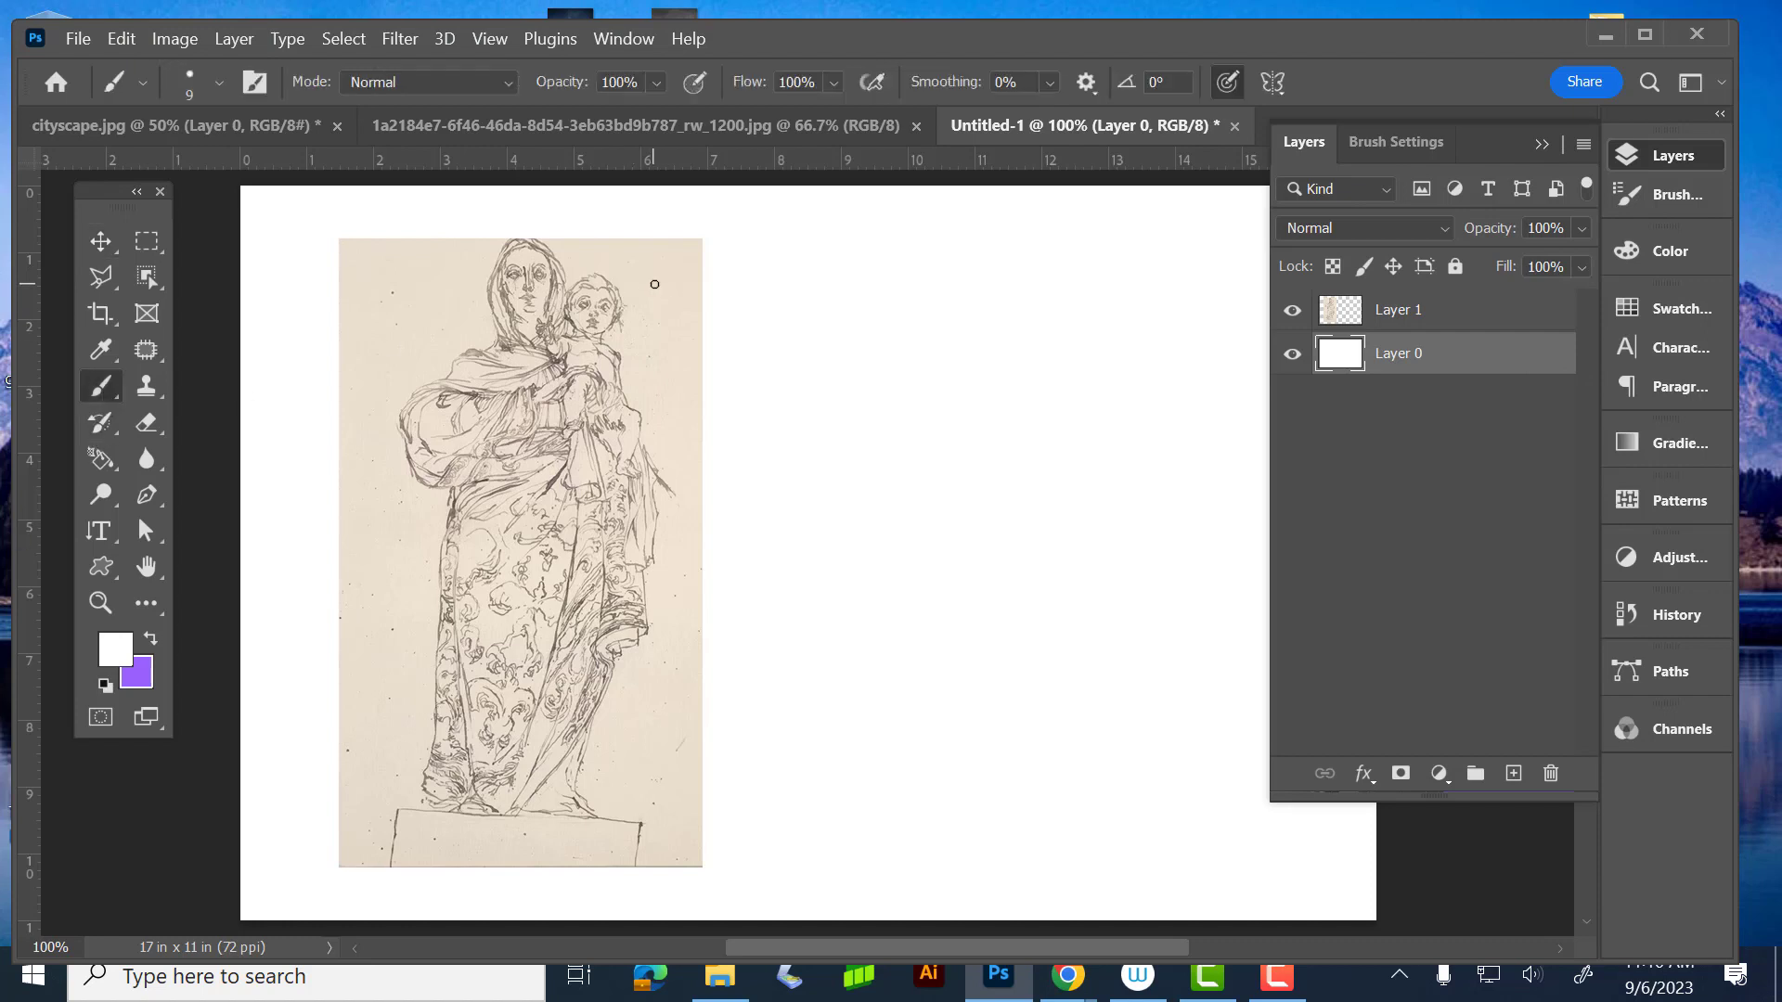
alt+click(661, 286)
key(alt+BackSpace)
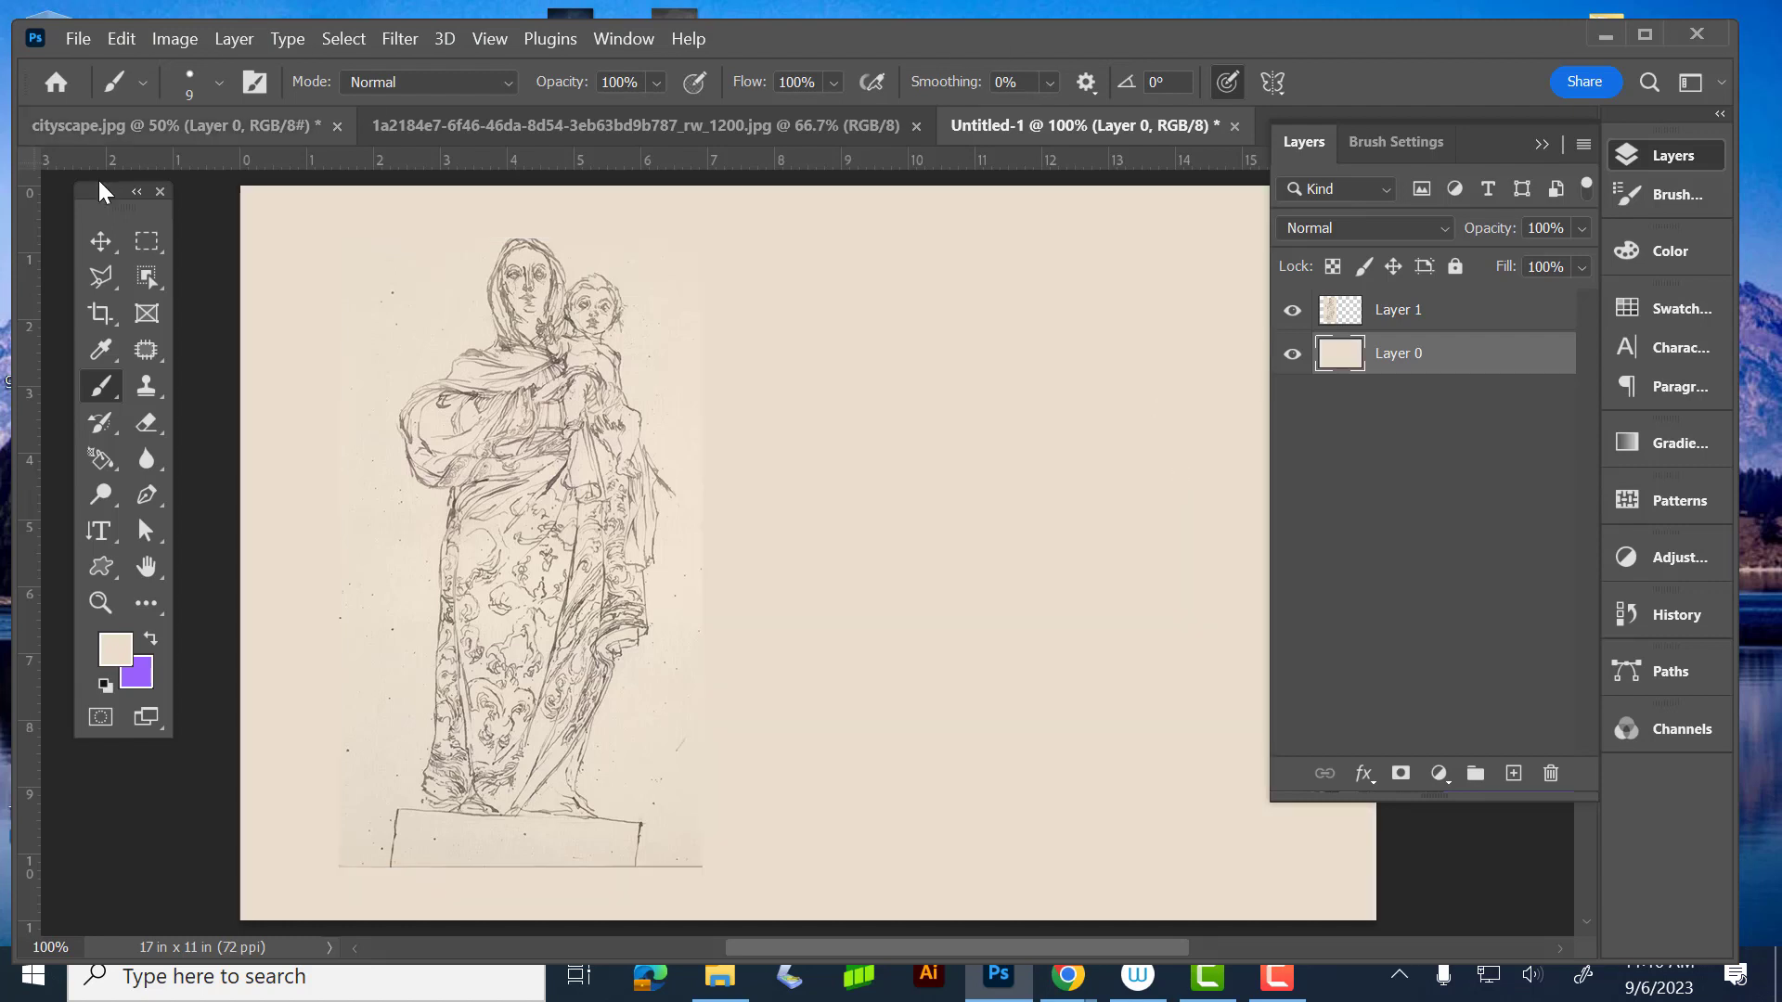
click(100, 241)
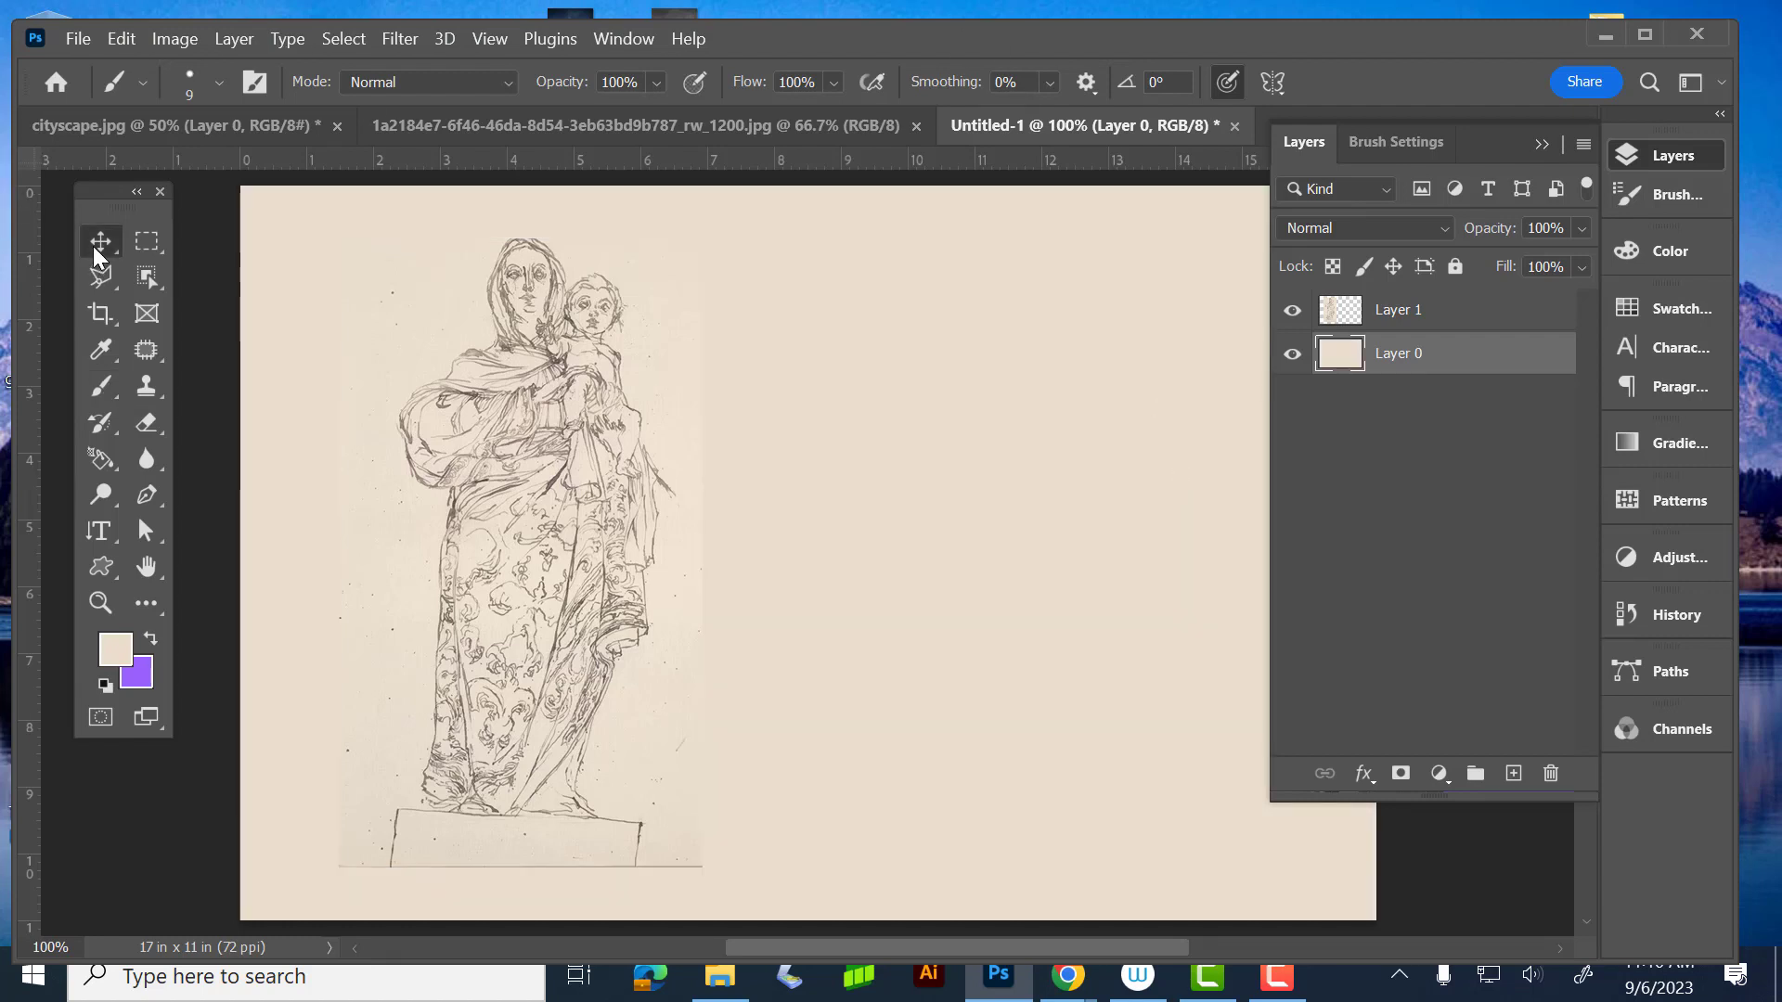
click(639, 364)
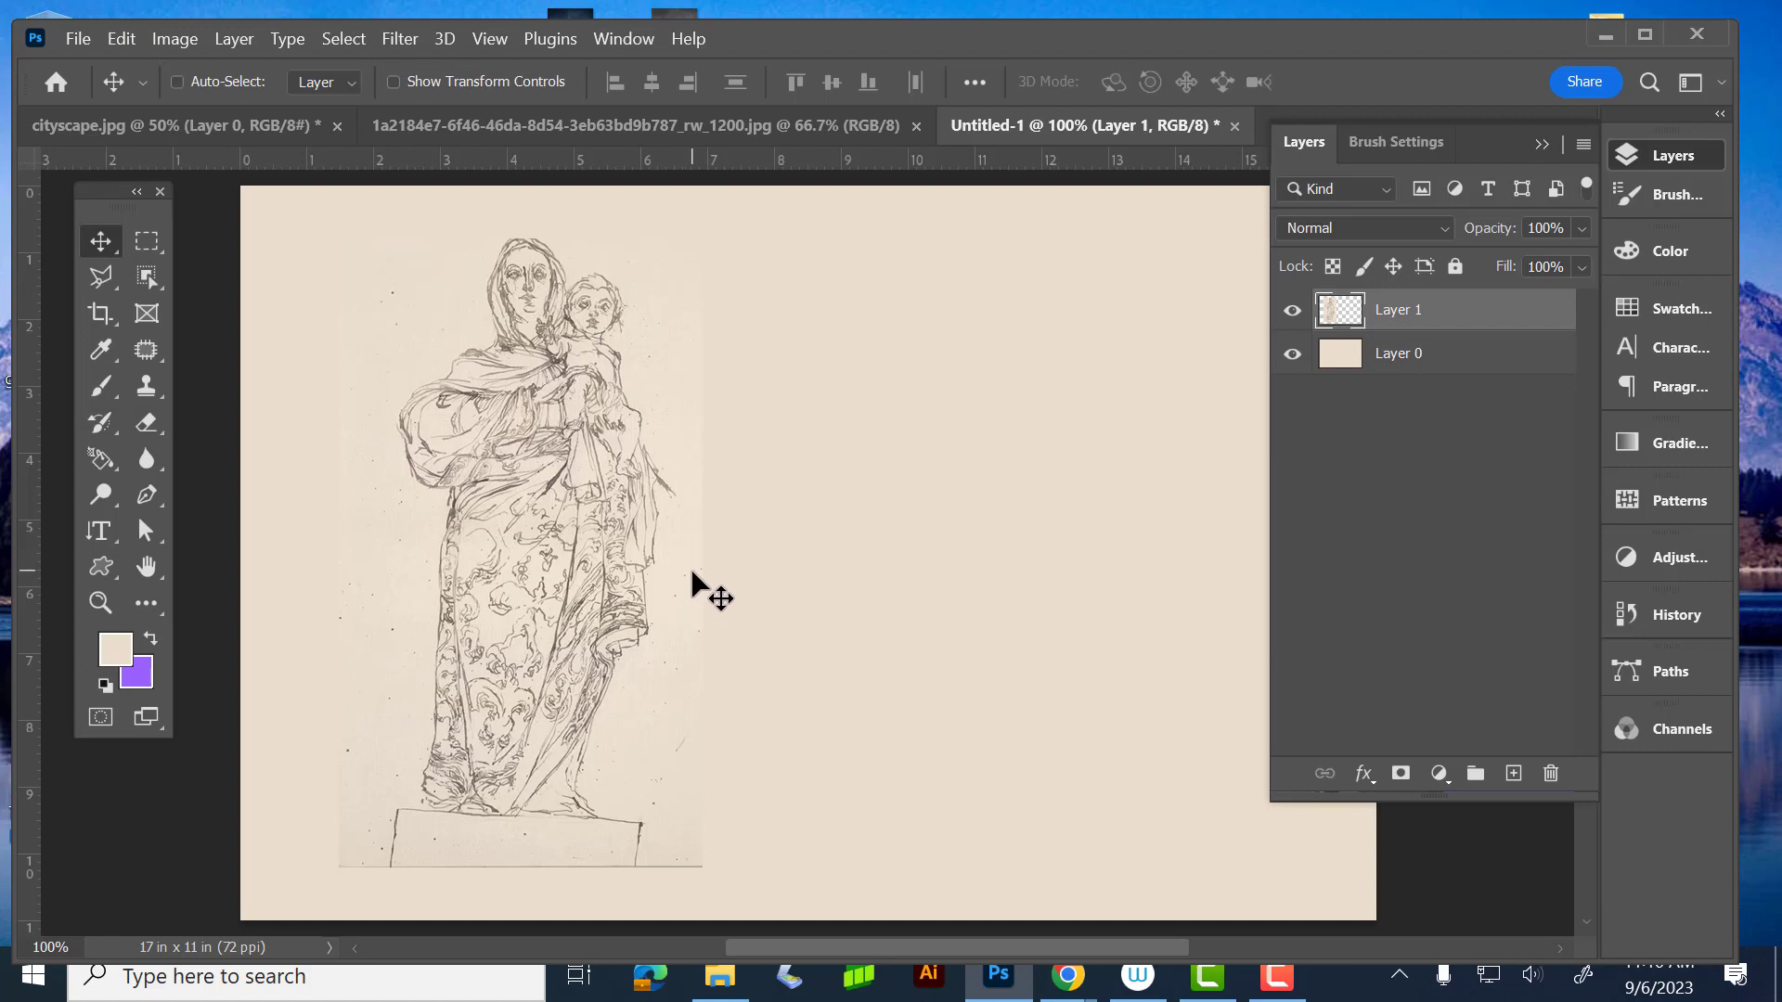
key(i)
key(ctrl+l)
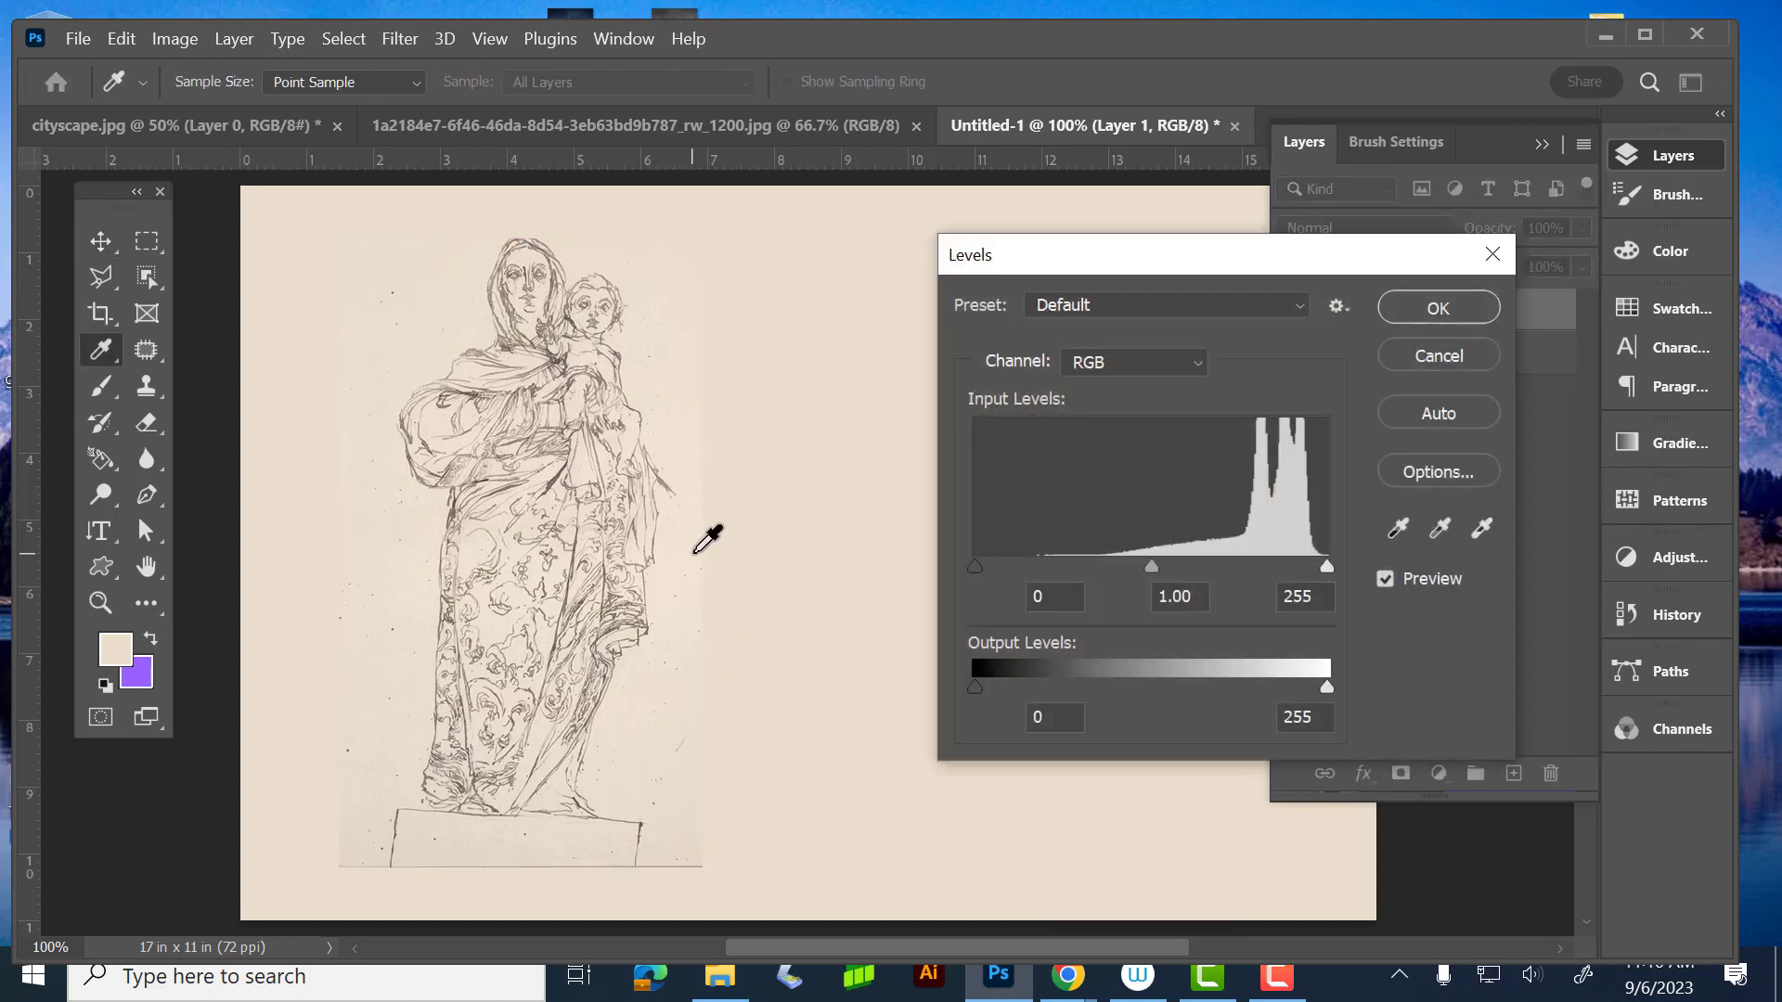
- Try a Levels midtone of 0.92 on the statue sketch and close the dialog
click(1149, 565)
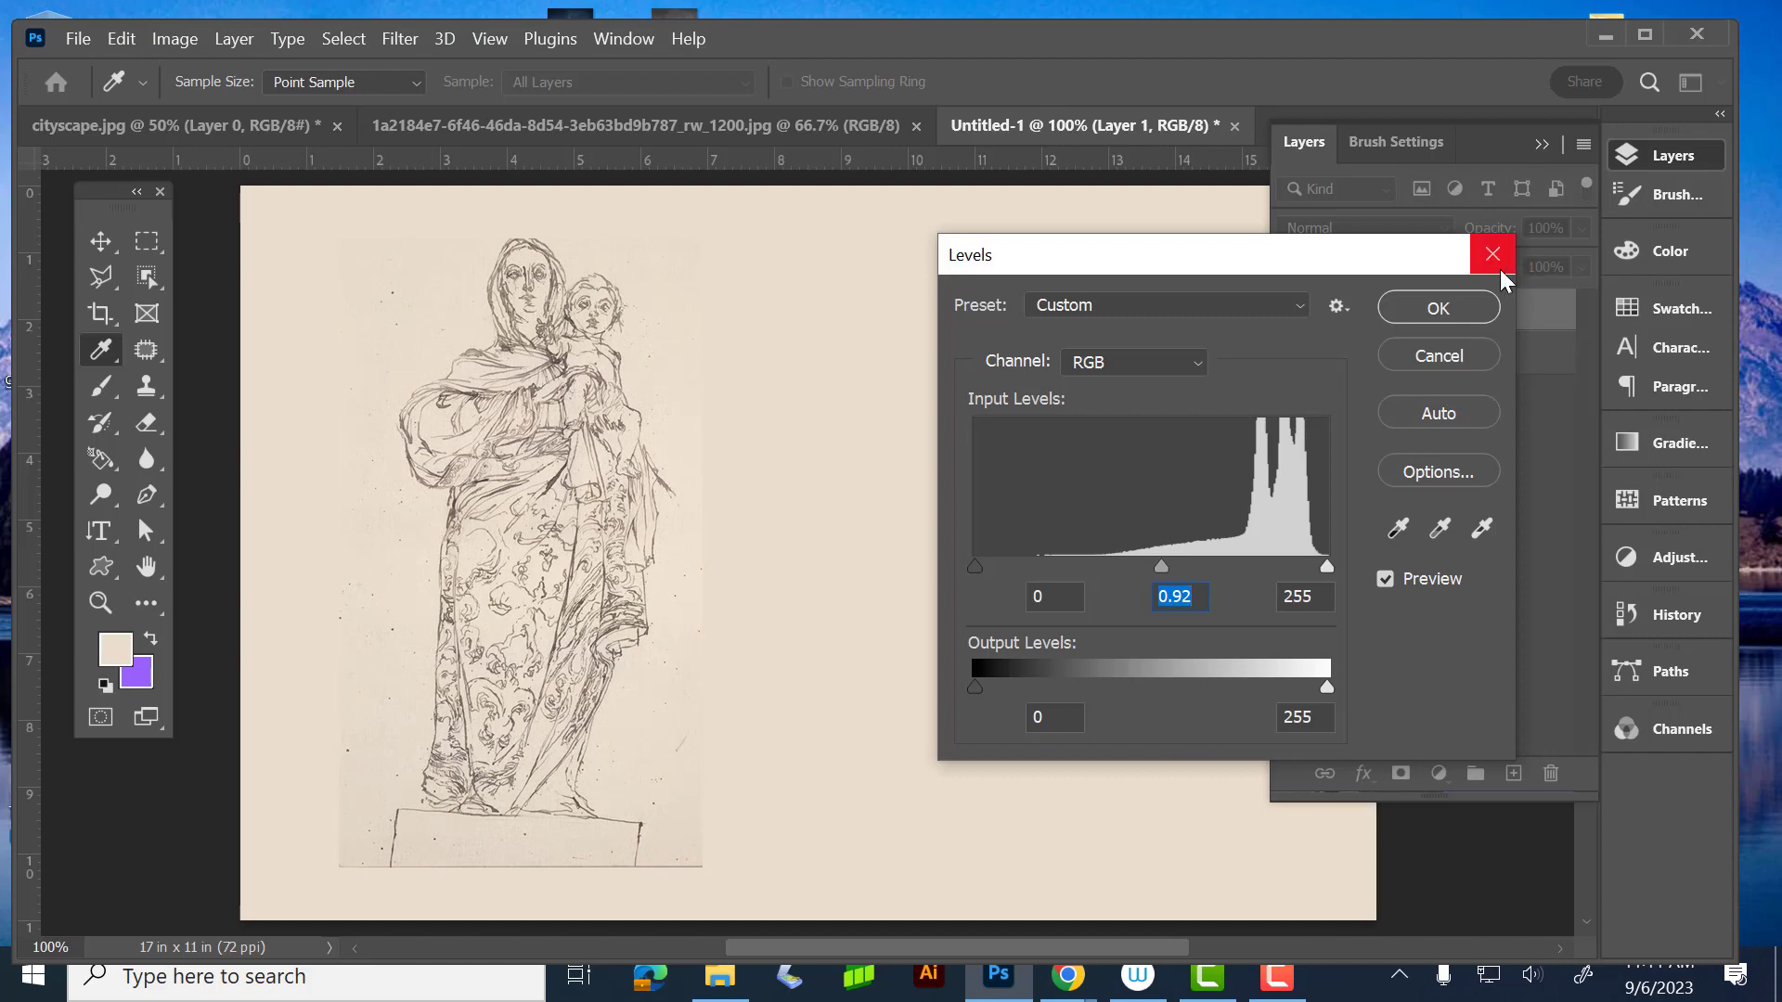
click(1472, 297)
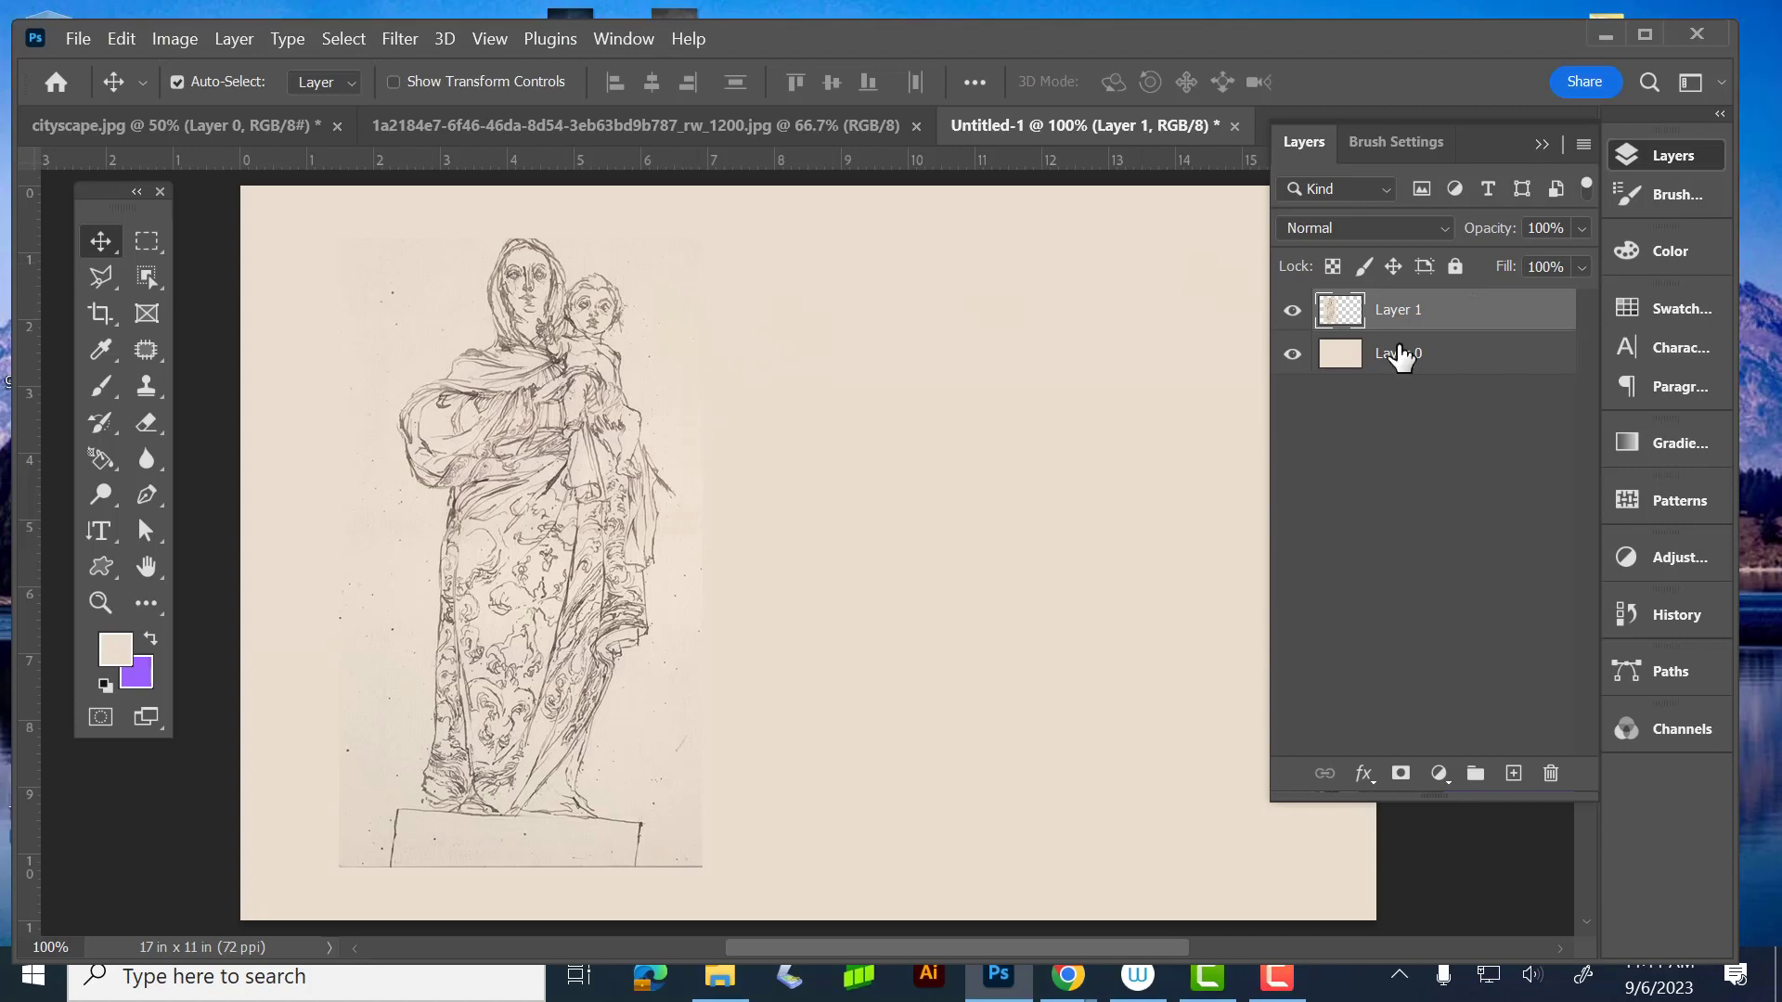
- Check the sketch alone, then refill Layer 0 with plain white
click(1292, 355)
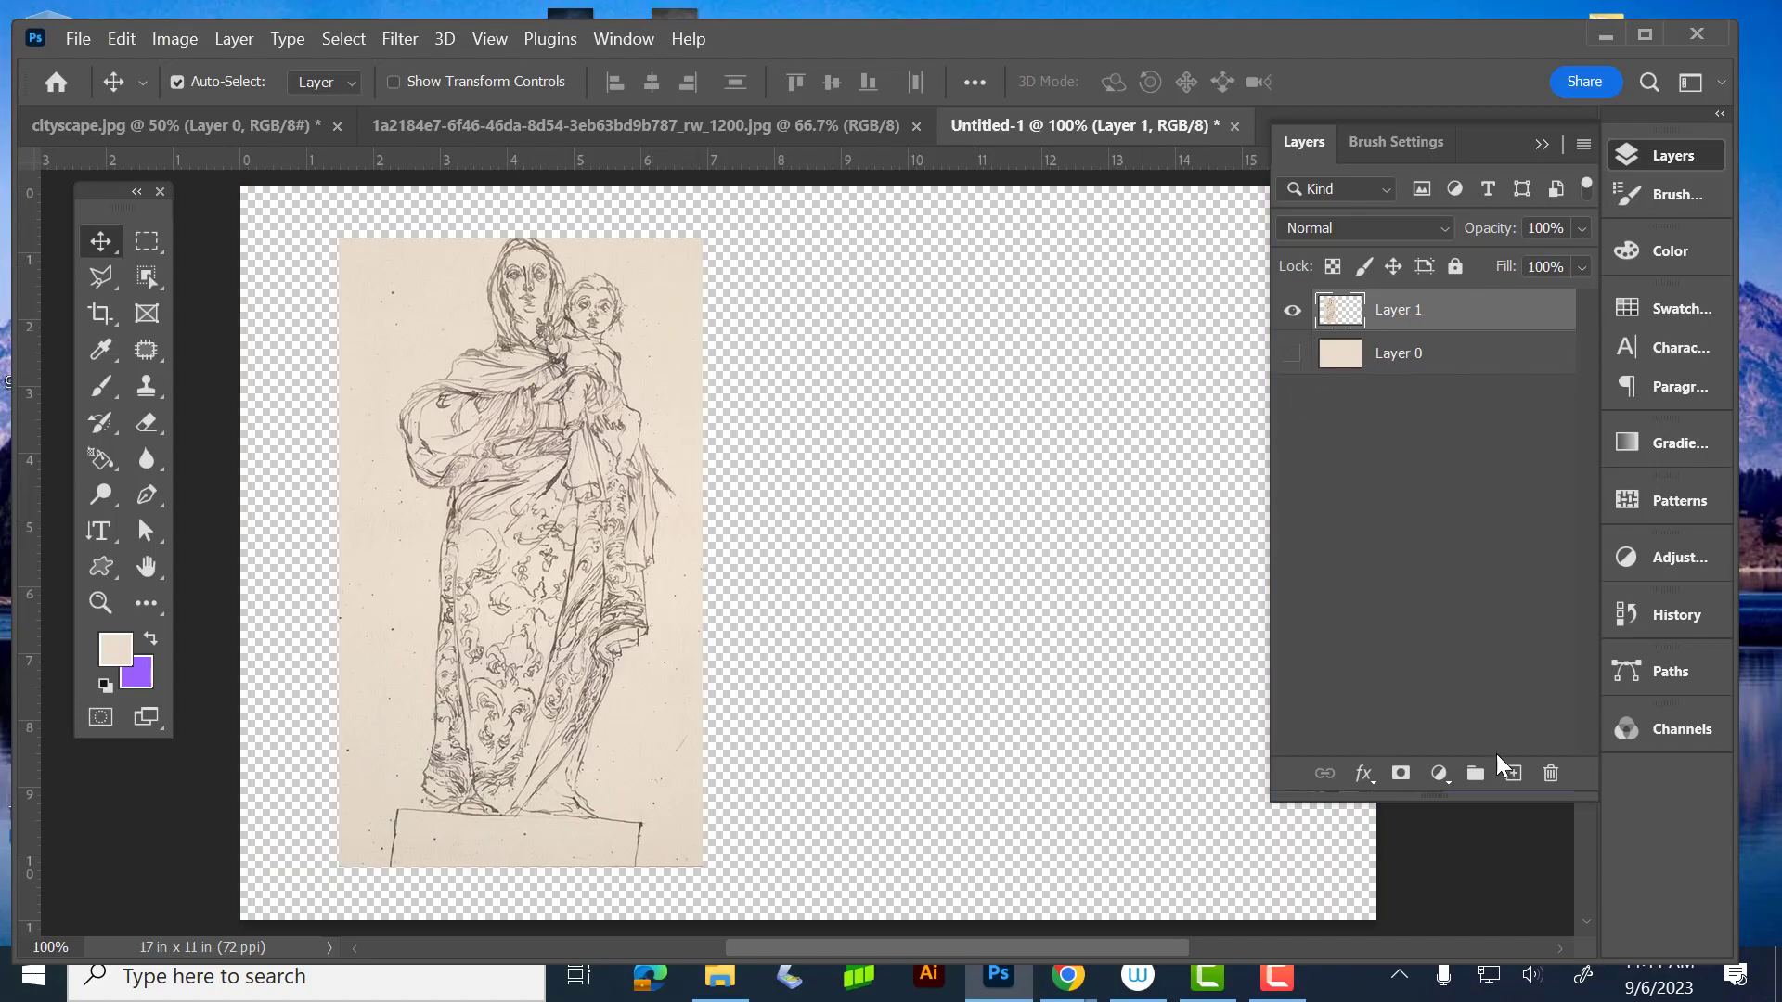
click(1293, 357)
click(1481, 358)
key(ctrl)
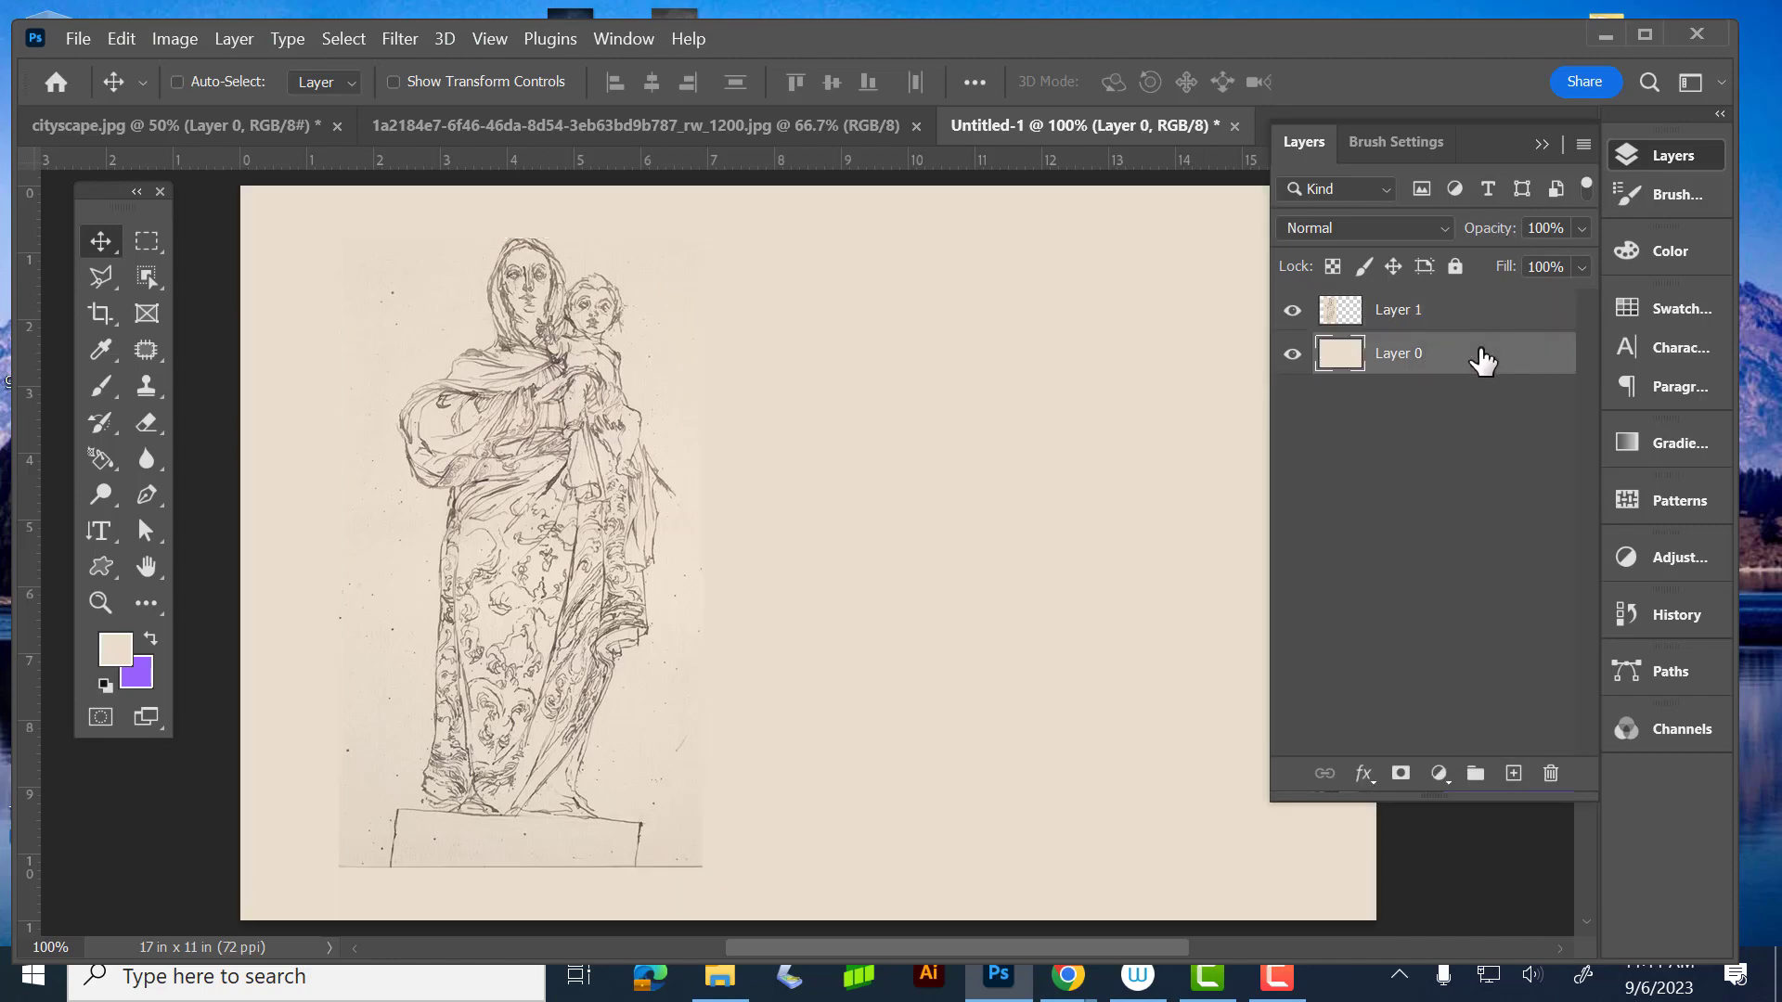
key(ctrl+BackSpace)
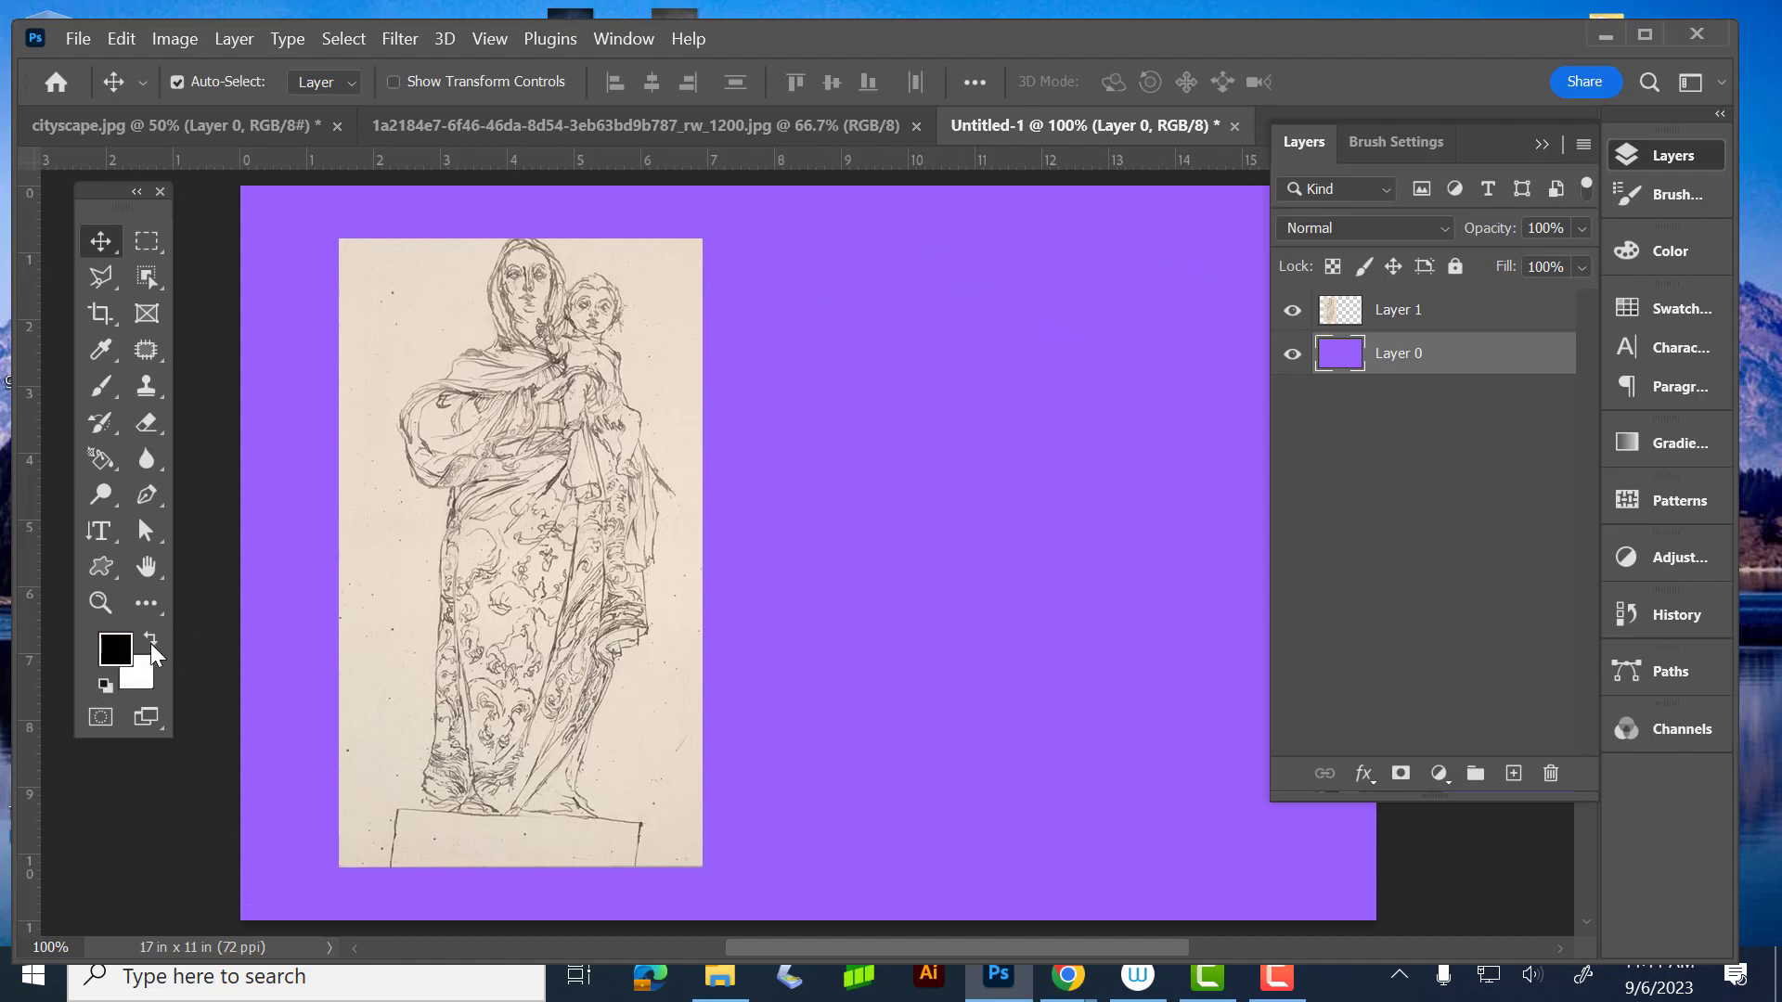
key(ctrl+BackSpace)
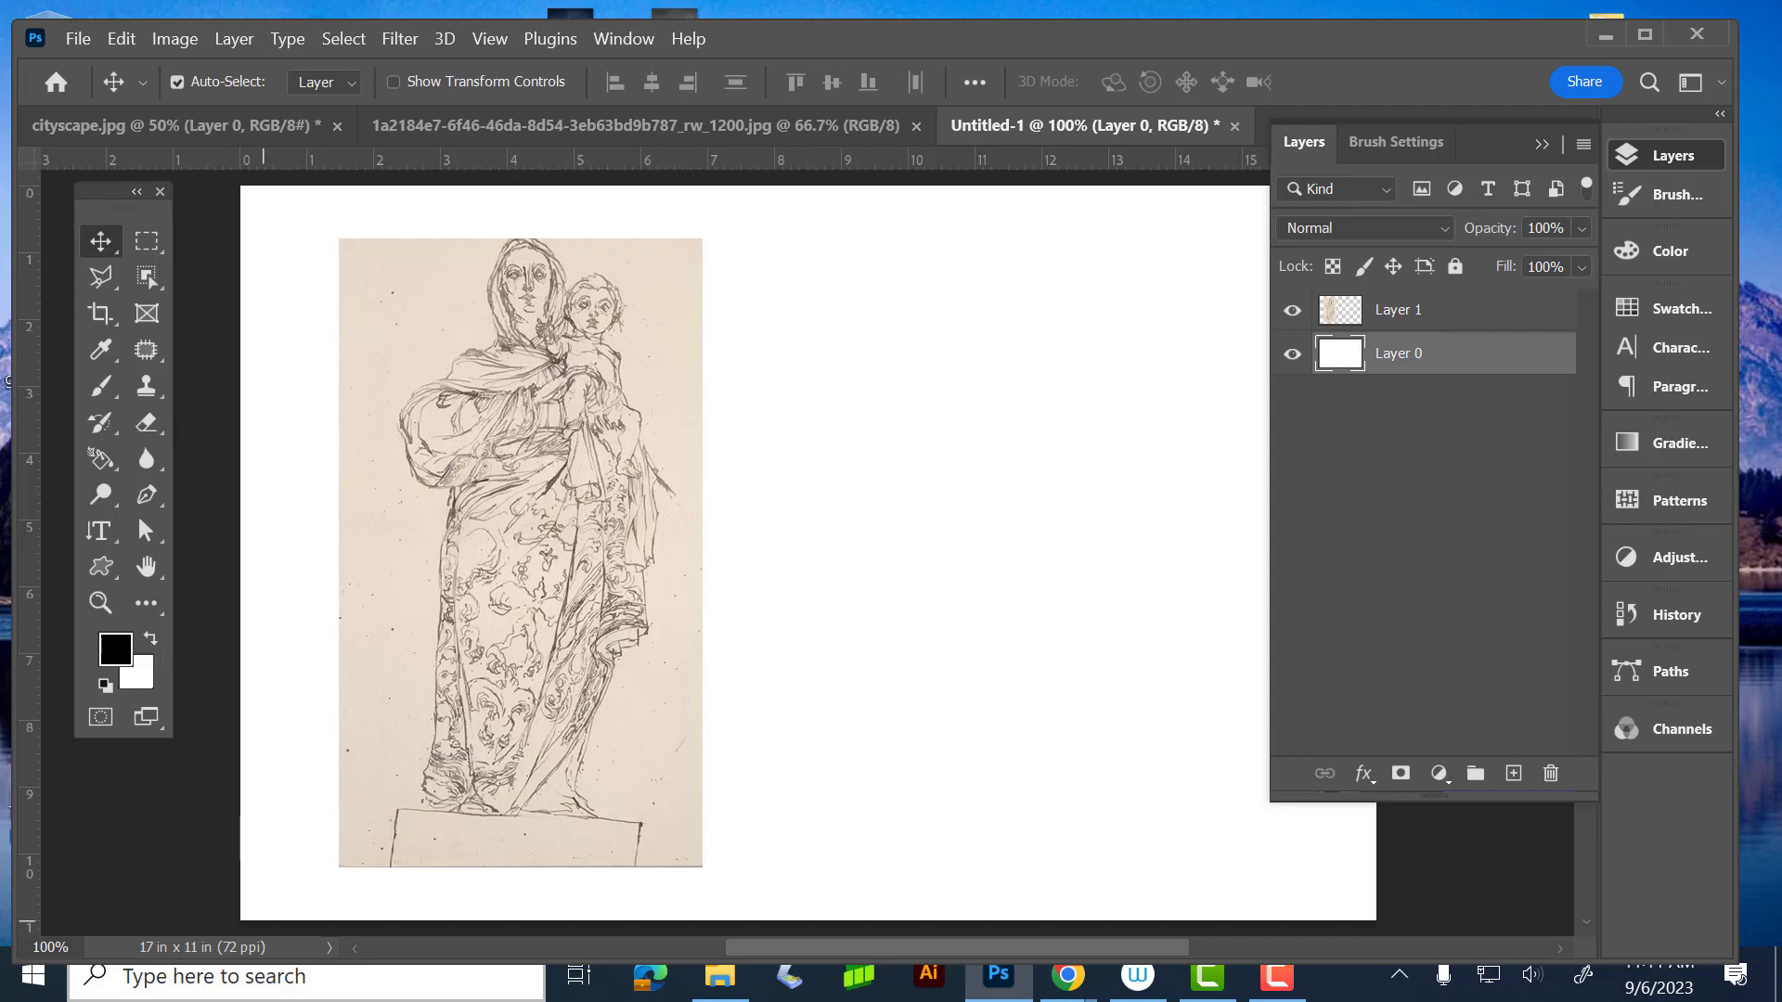
- With Layer 1 selected, start converting the image to Grayscale mode without merging layers
click(576, 400)
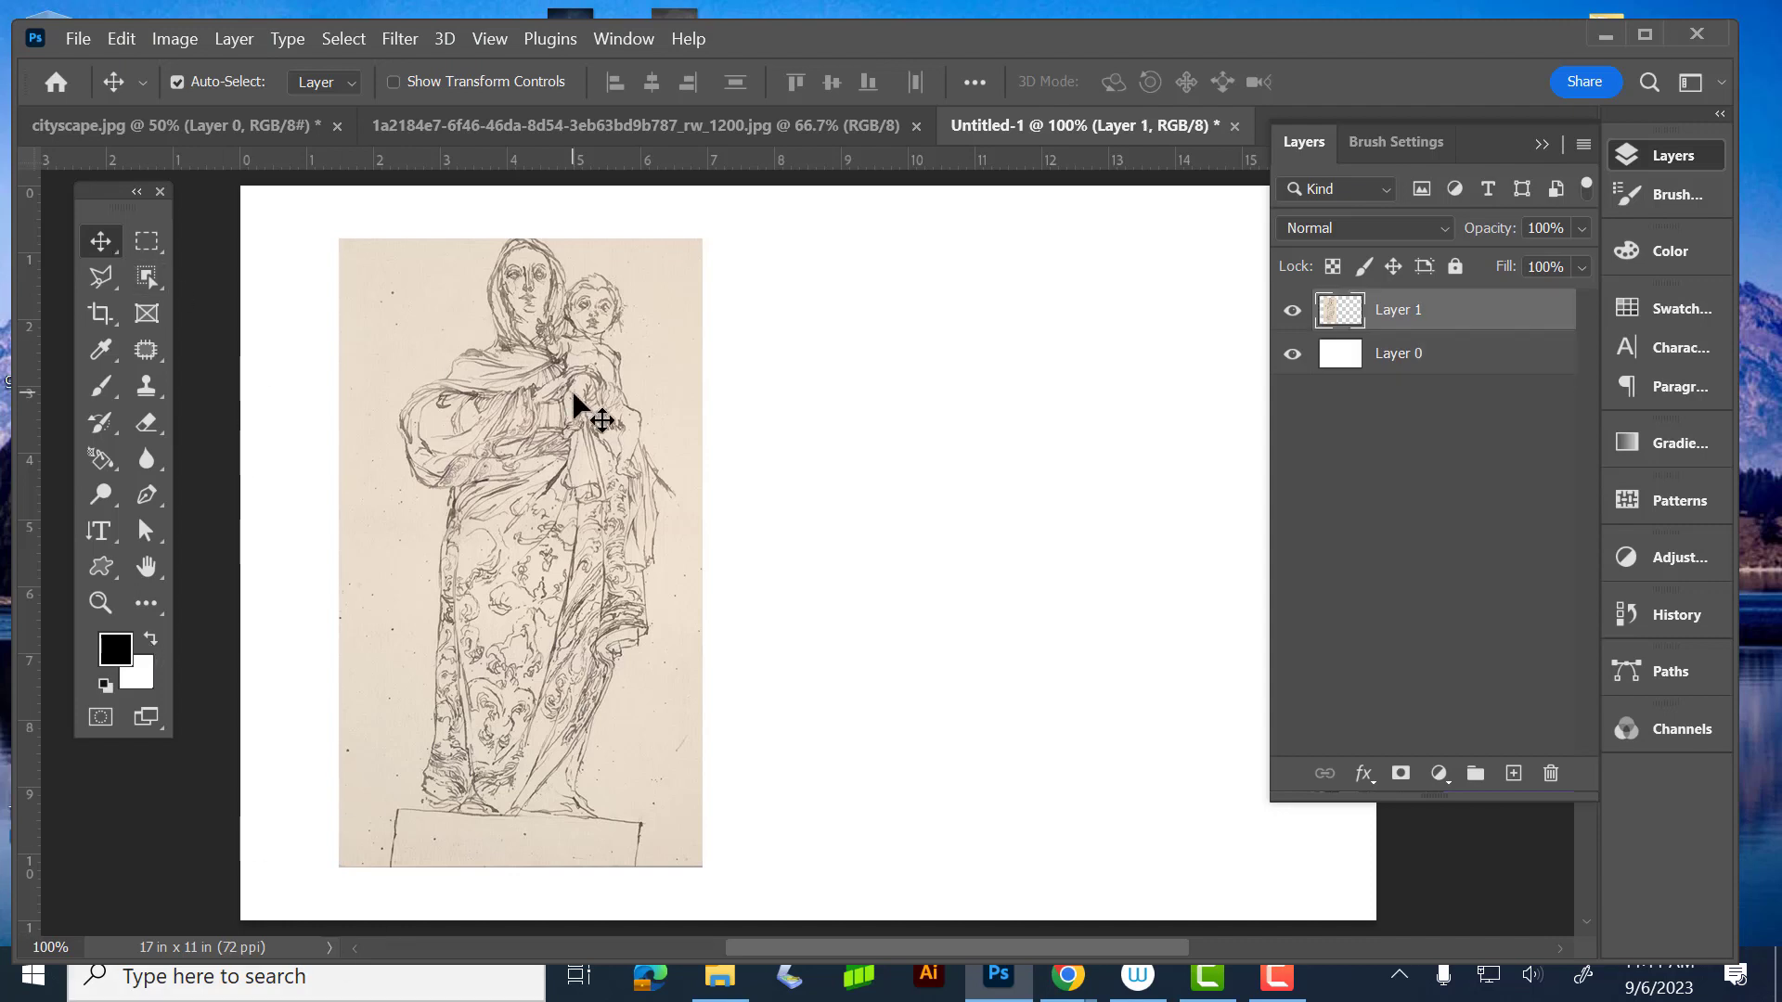
click(180, 33)
mouse_move(192, 70)
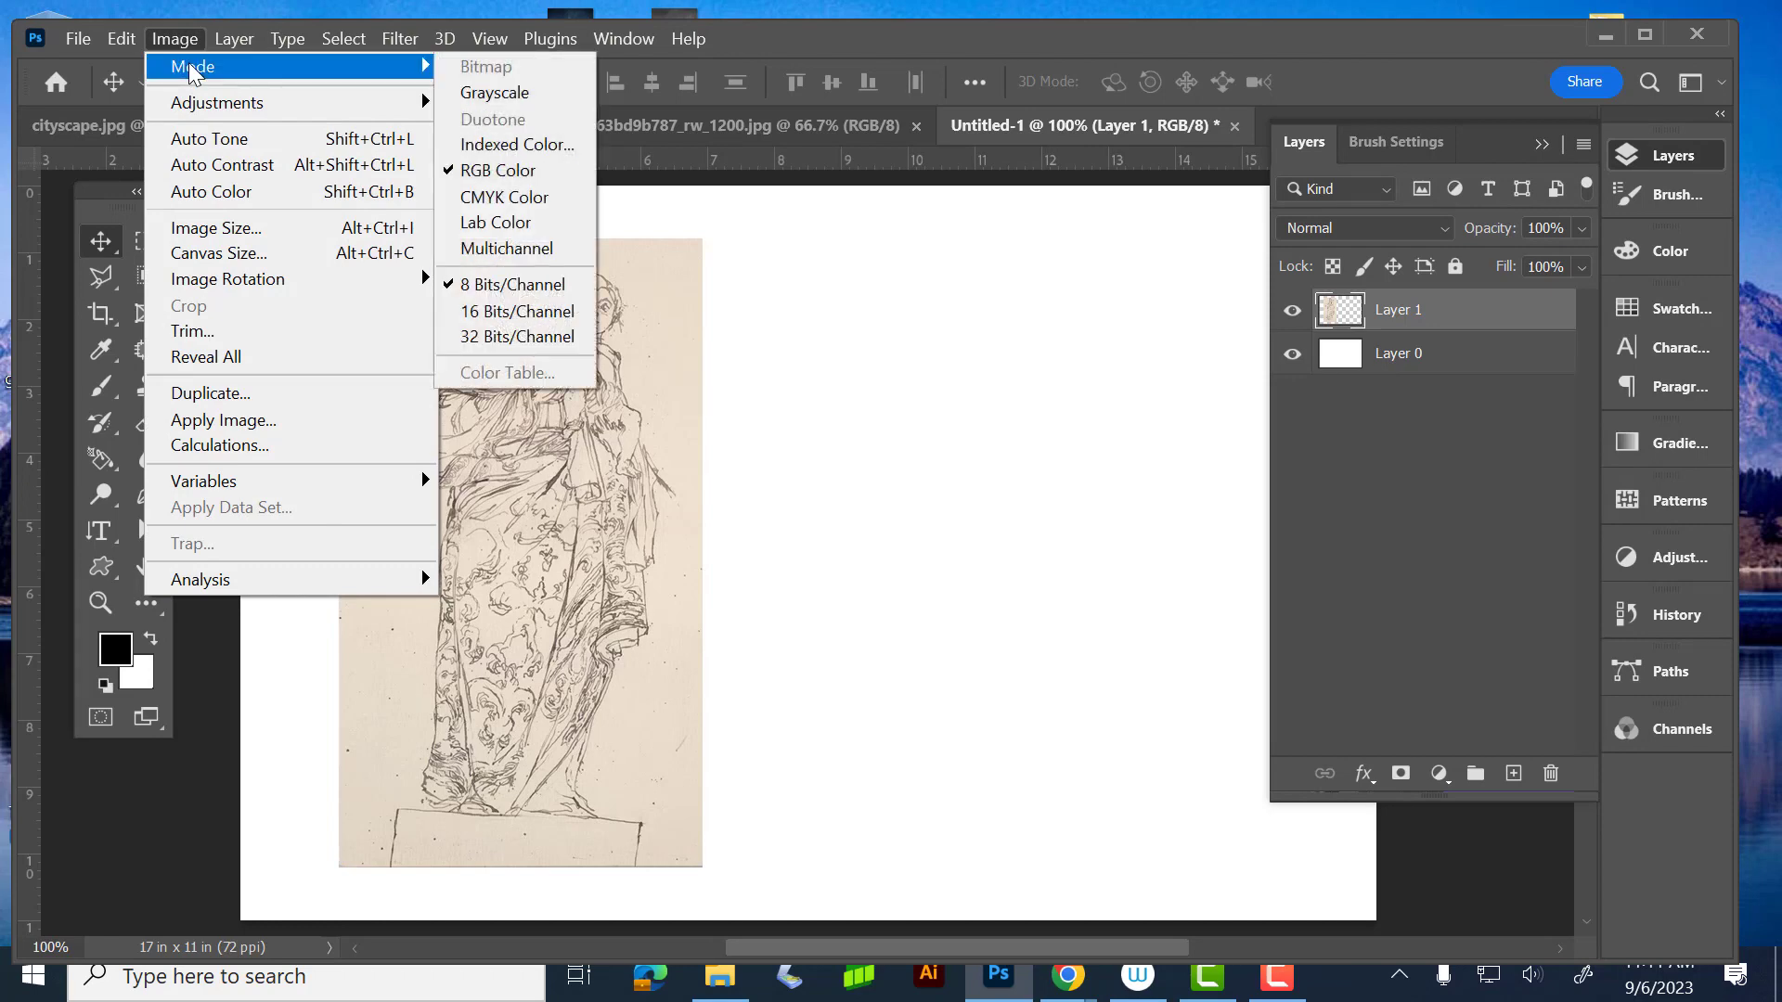
click(493, 52)
click(288, 38)
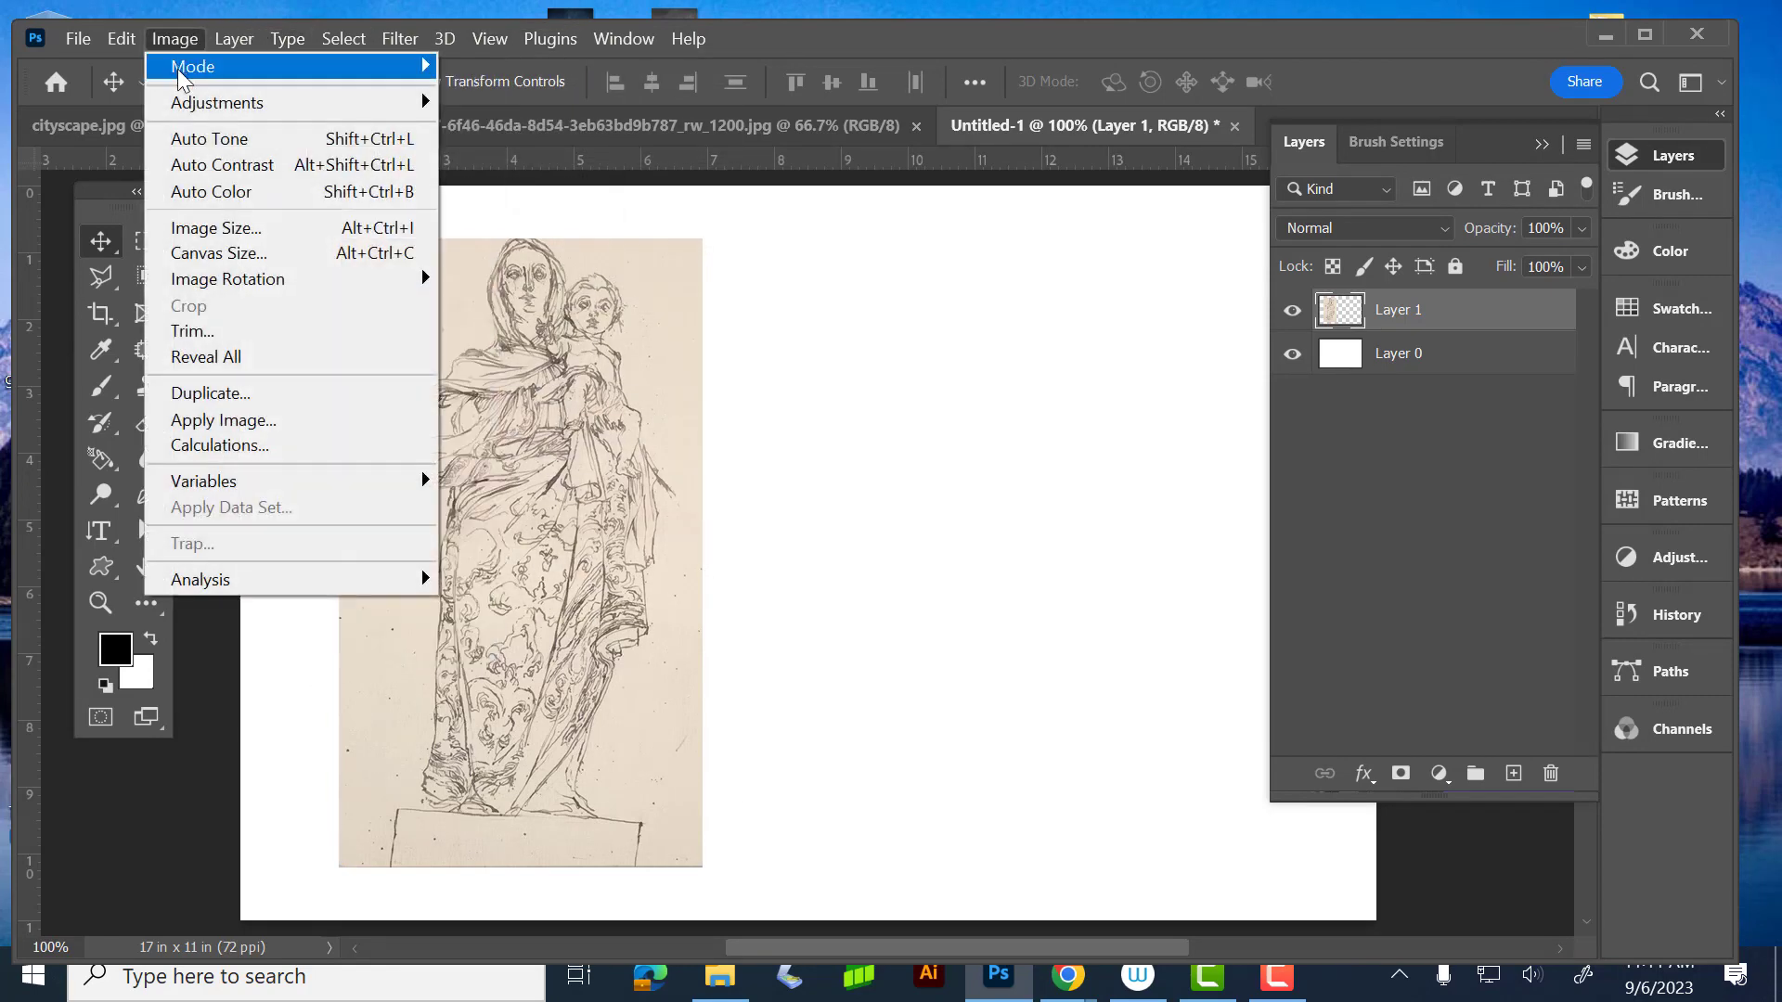
mouse_move(182, 72)
click(485, 93)
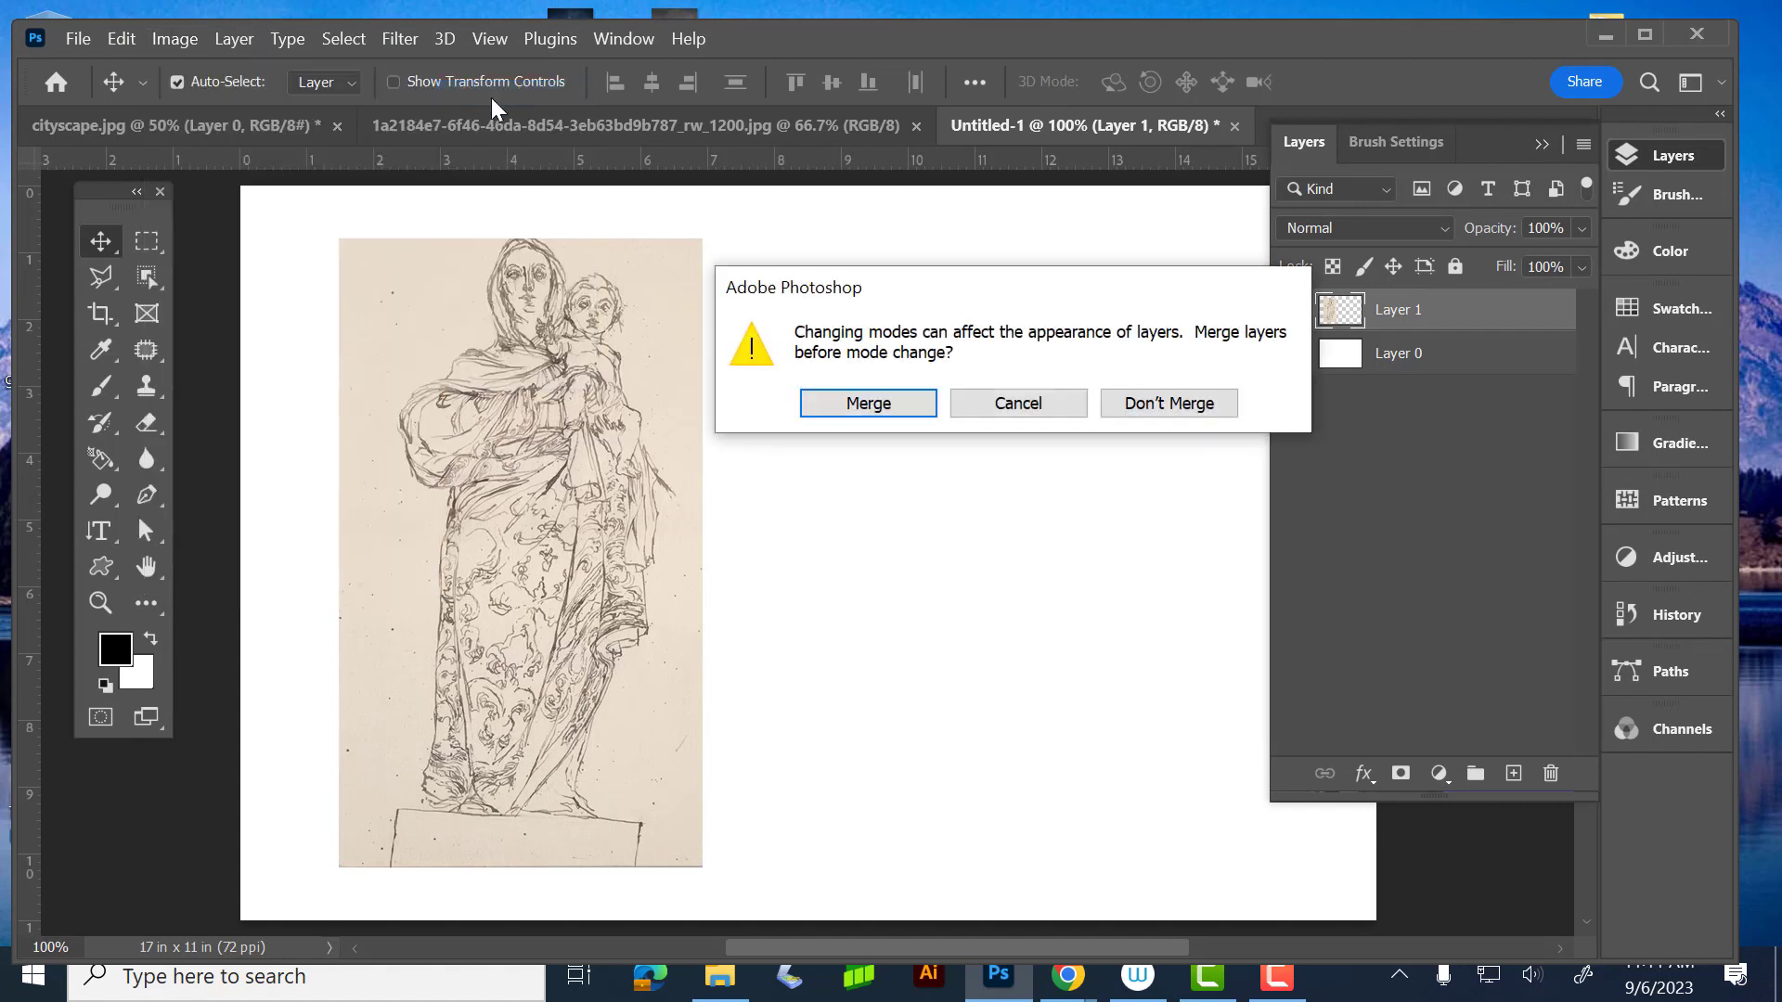
click(1186, 407)
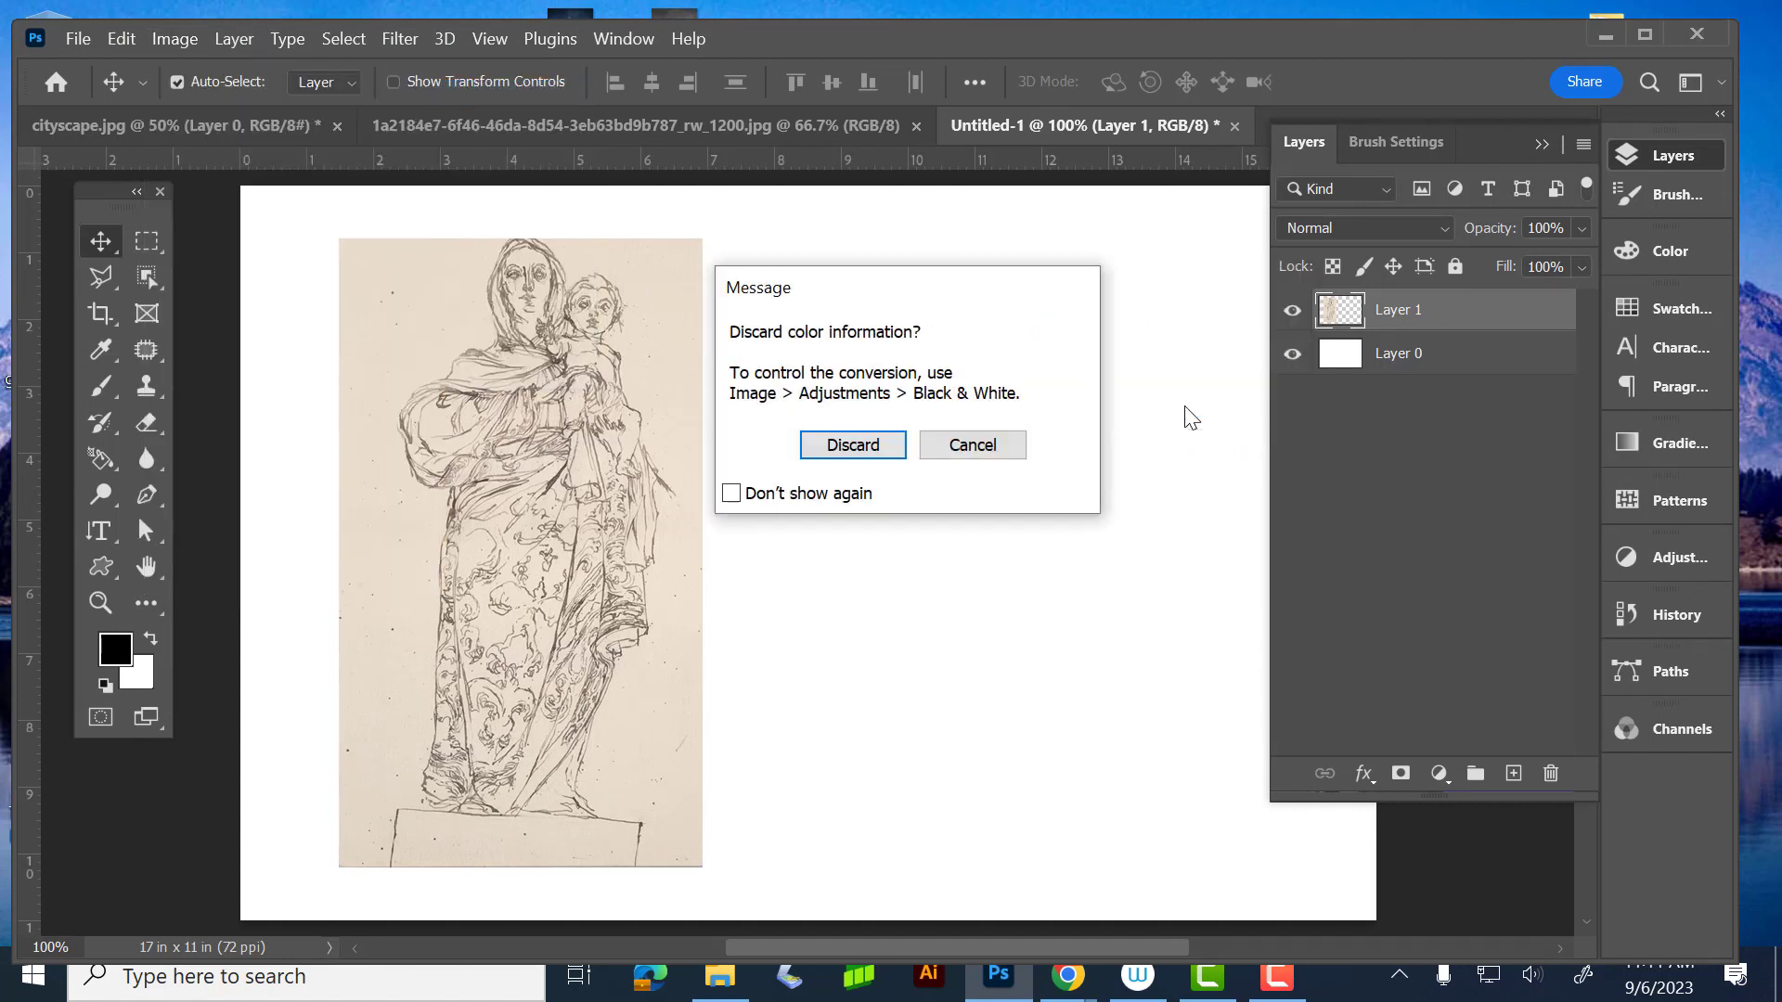
- Discard the colour information to complete the grayscale conversion
click(844, 450)
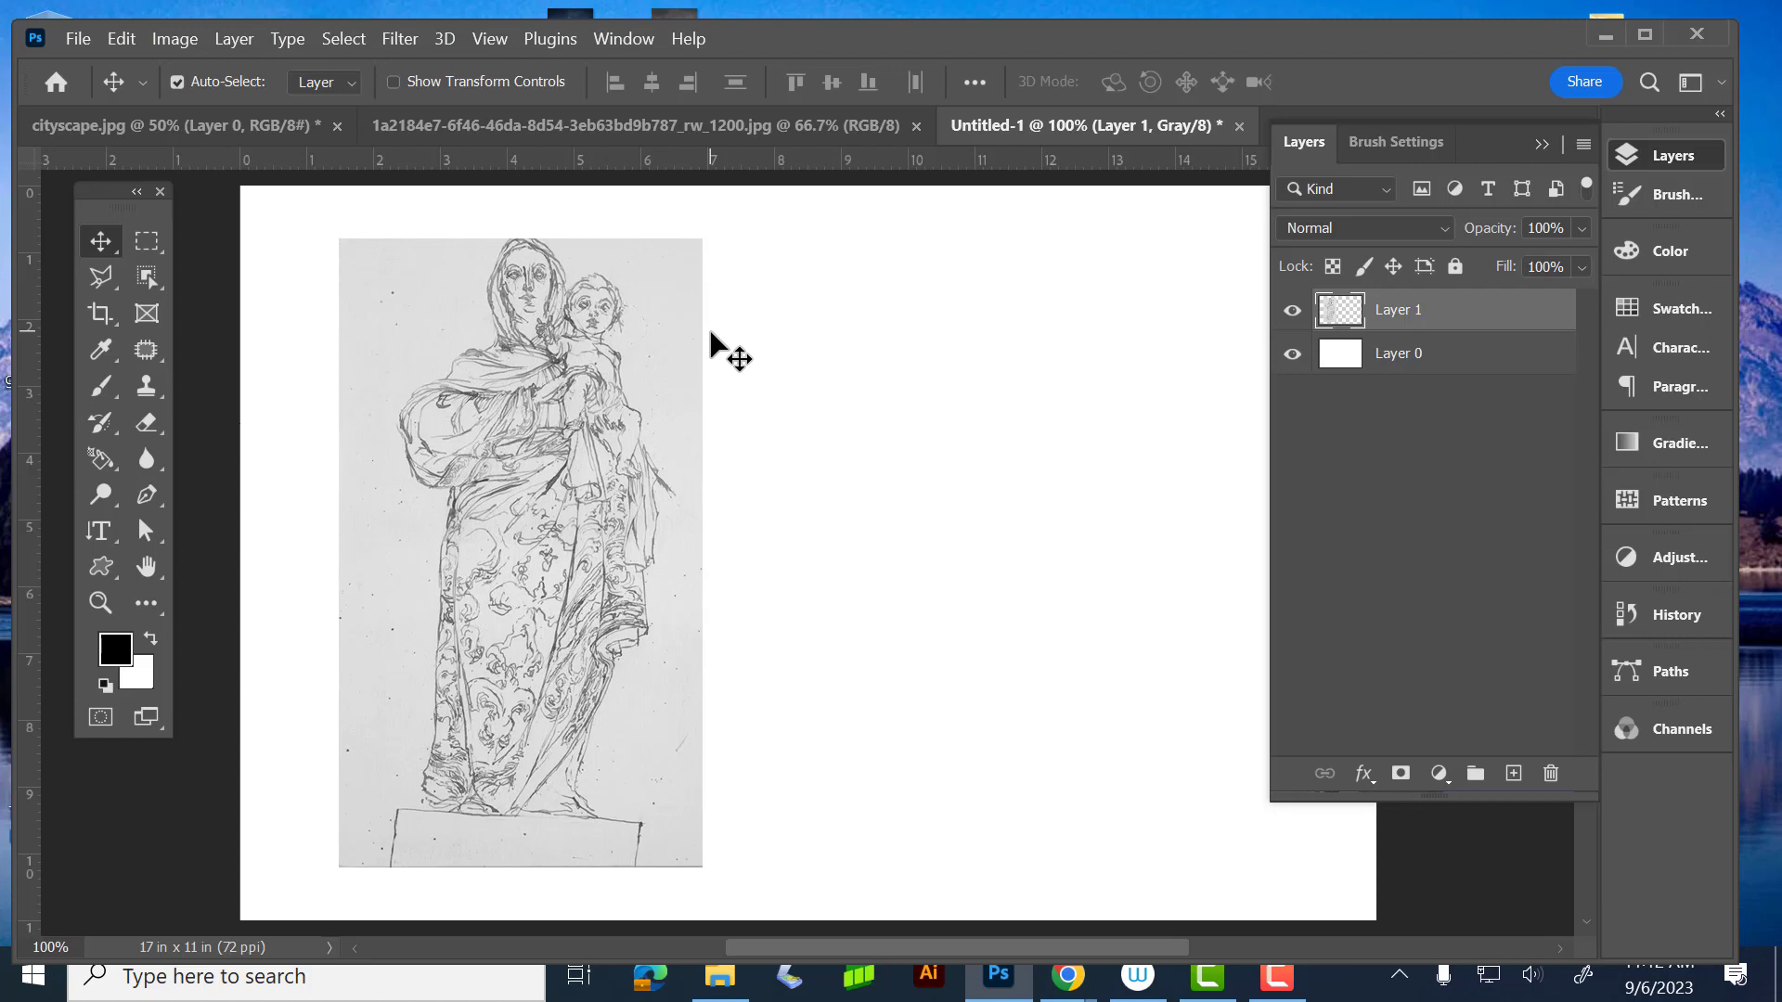
- Set the sketch's Levels white point by sampling the paper tone (215)
key(ctrl+l)
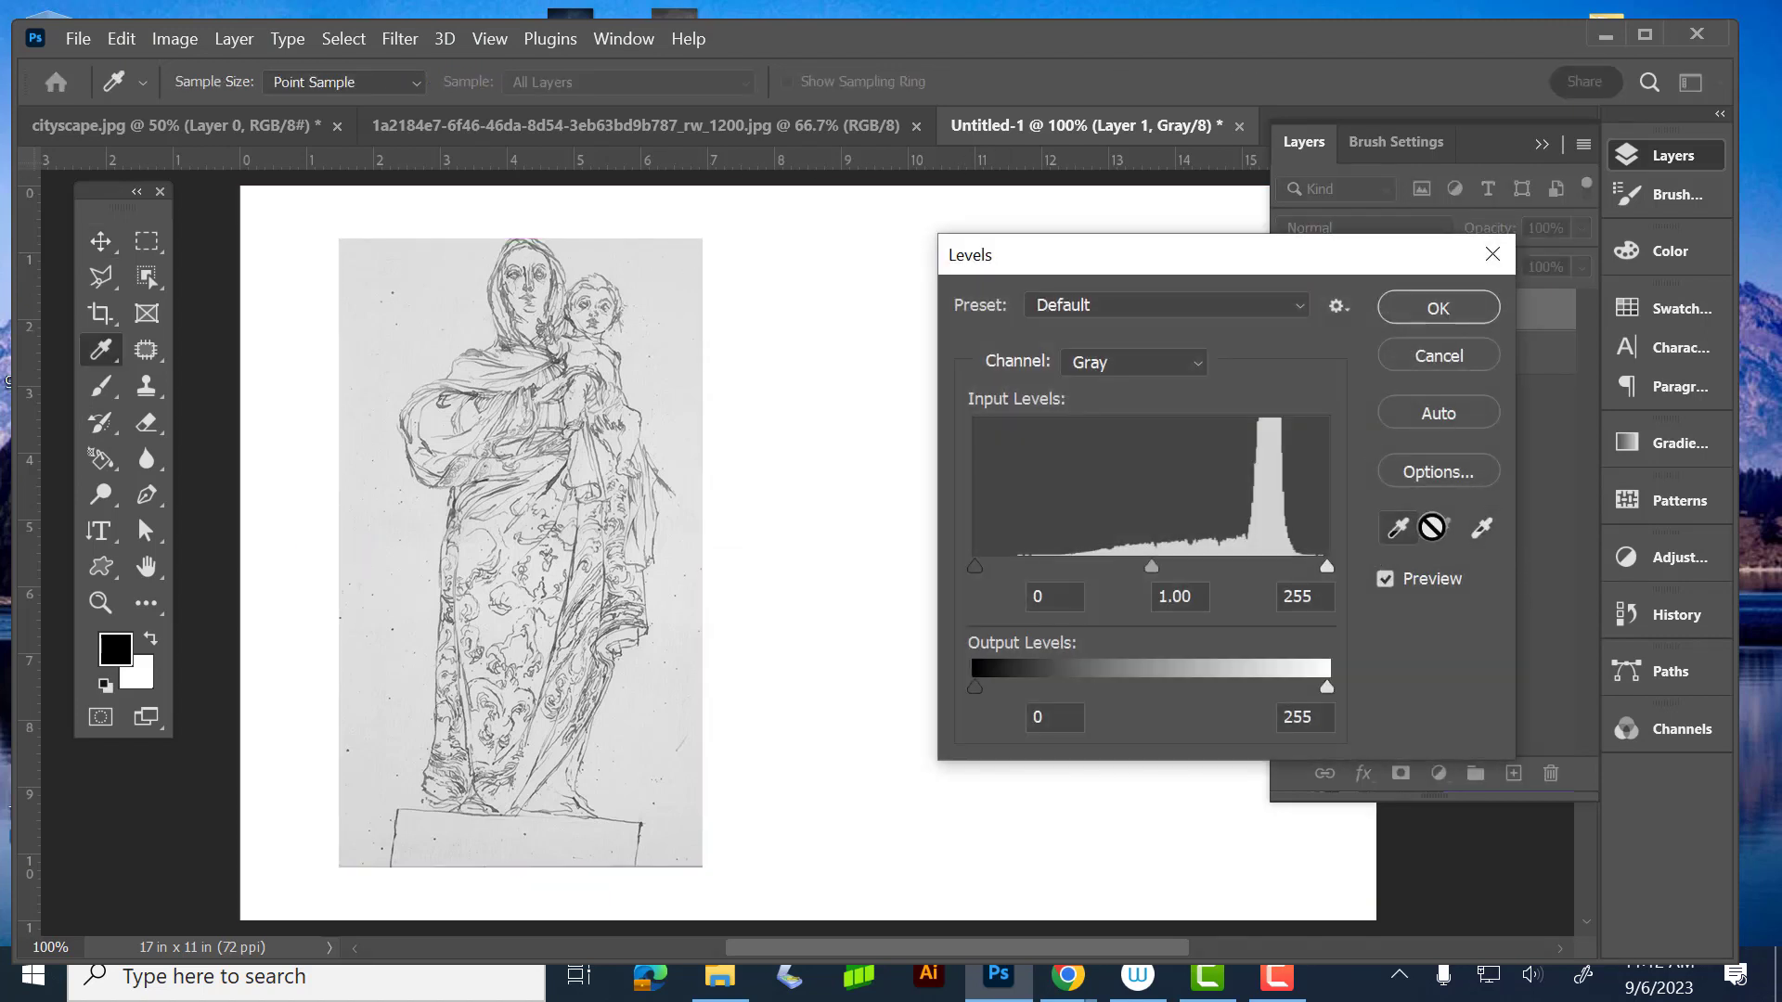
click(1482, 528)
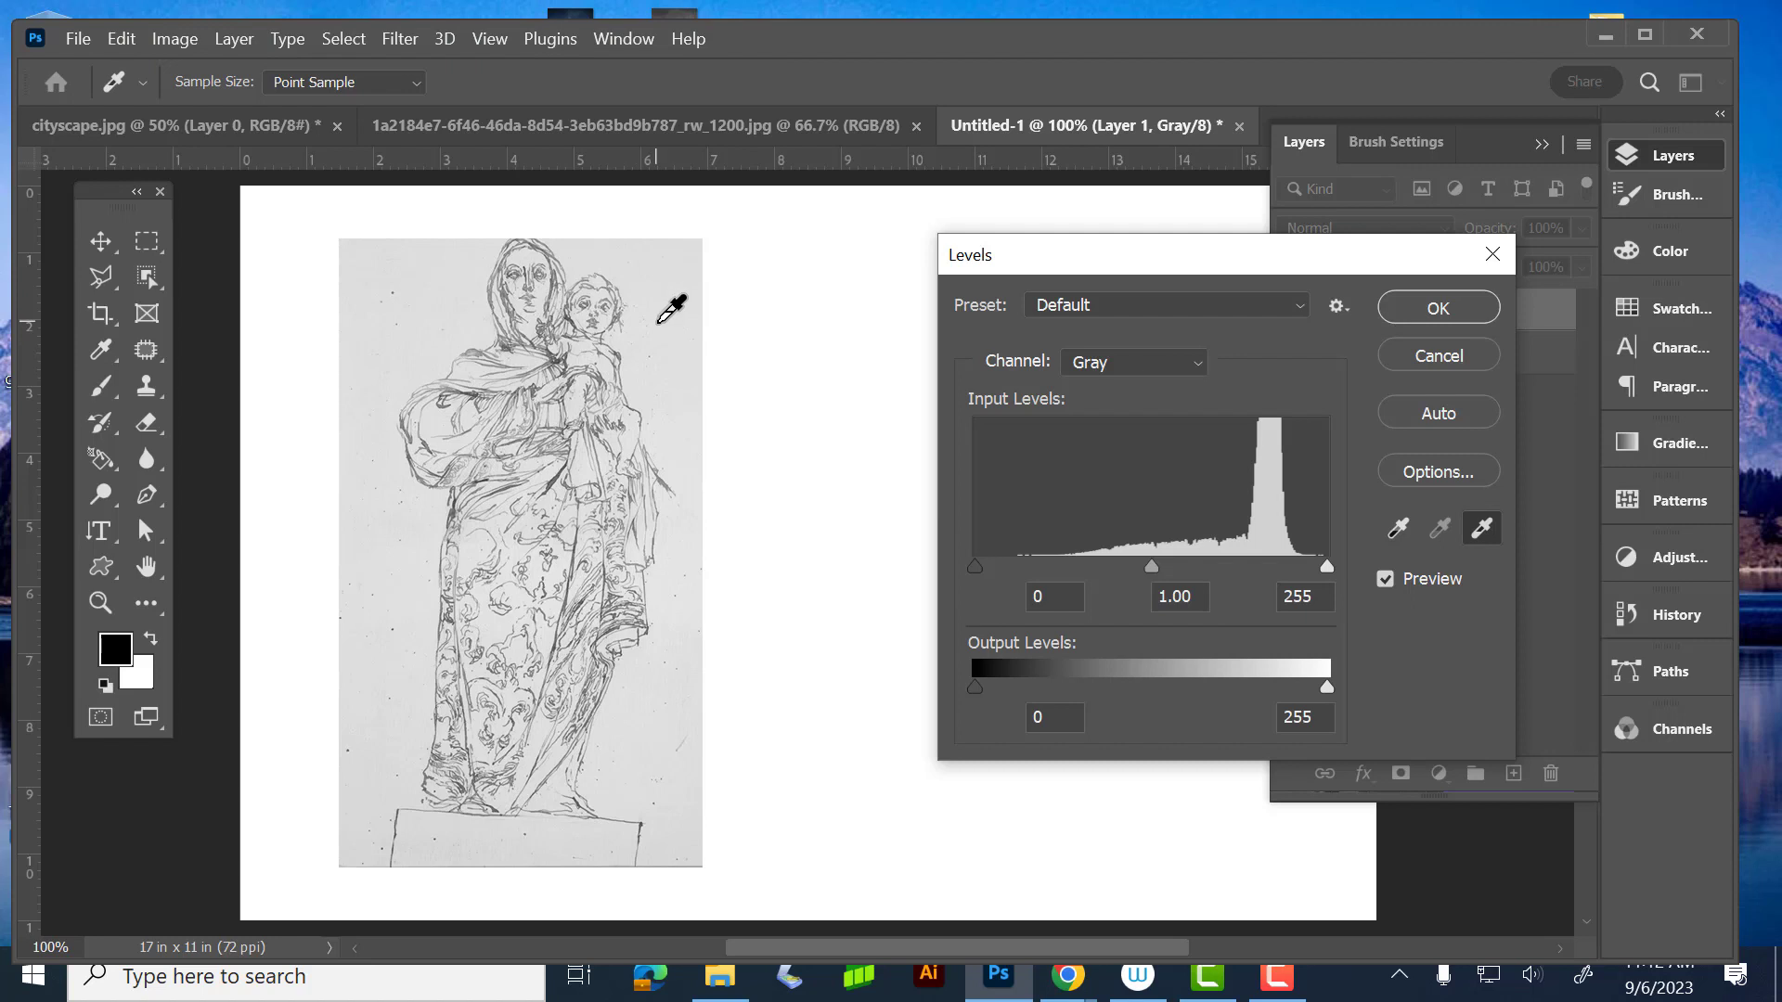
click(629, 368)
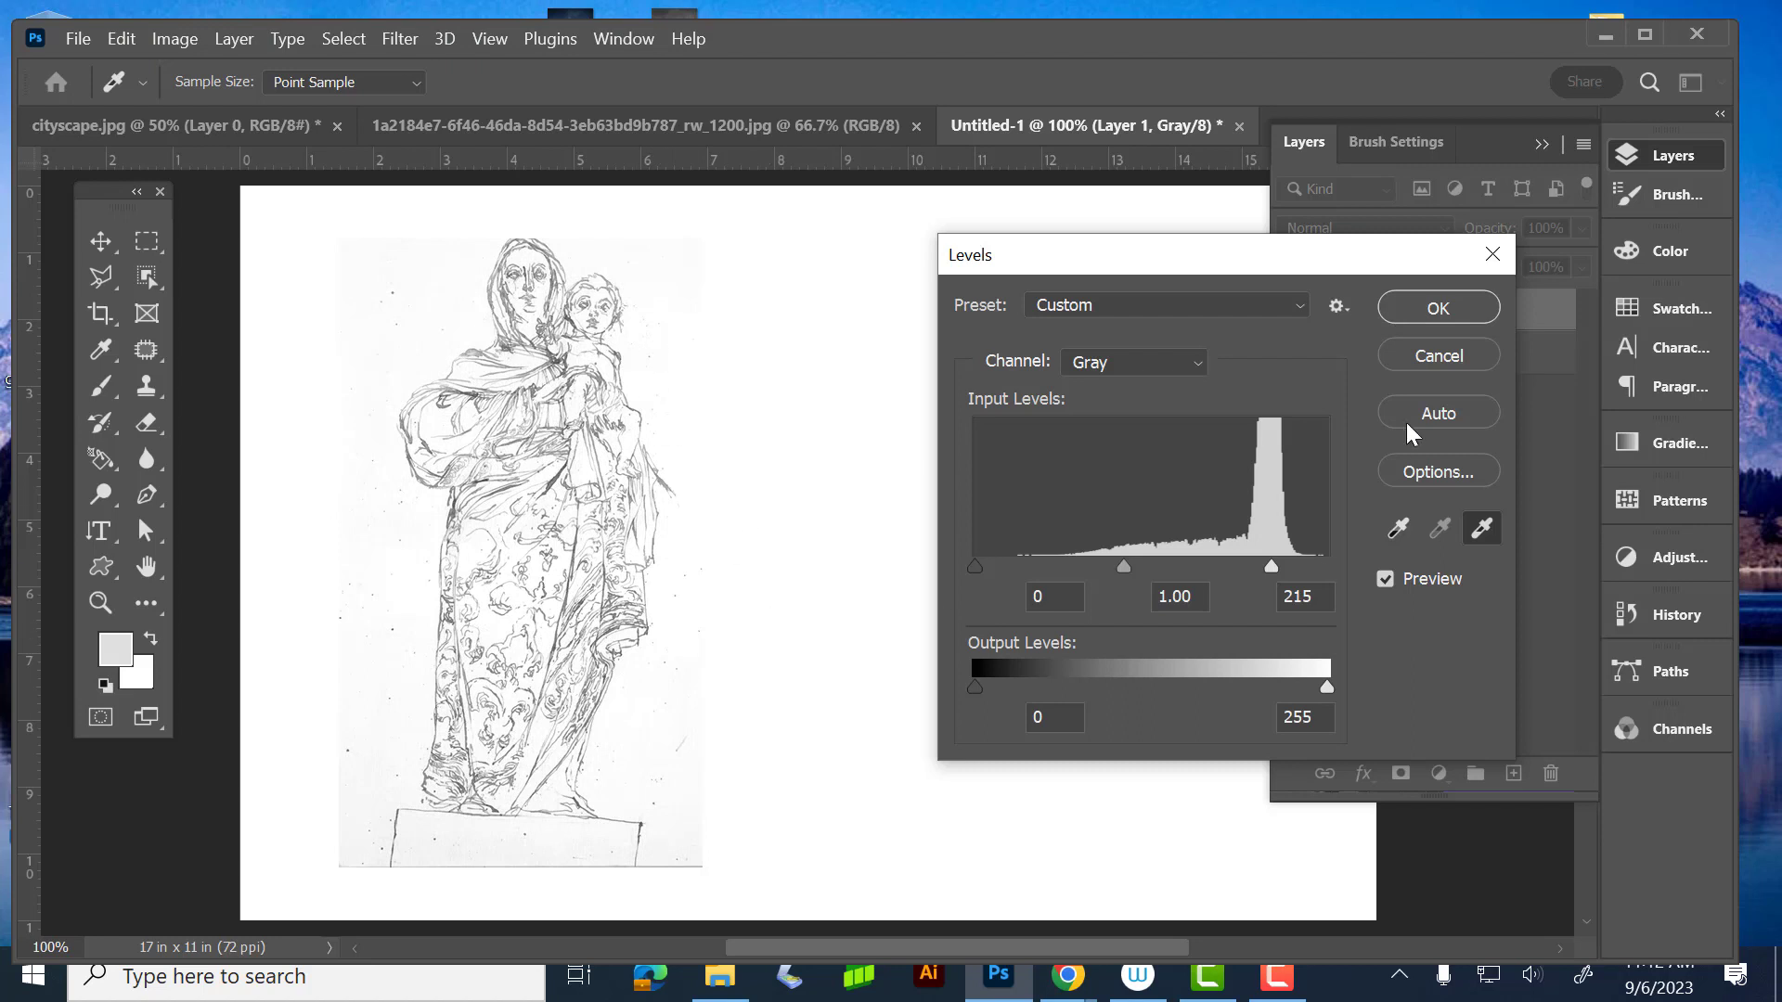
click(1451, 303)
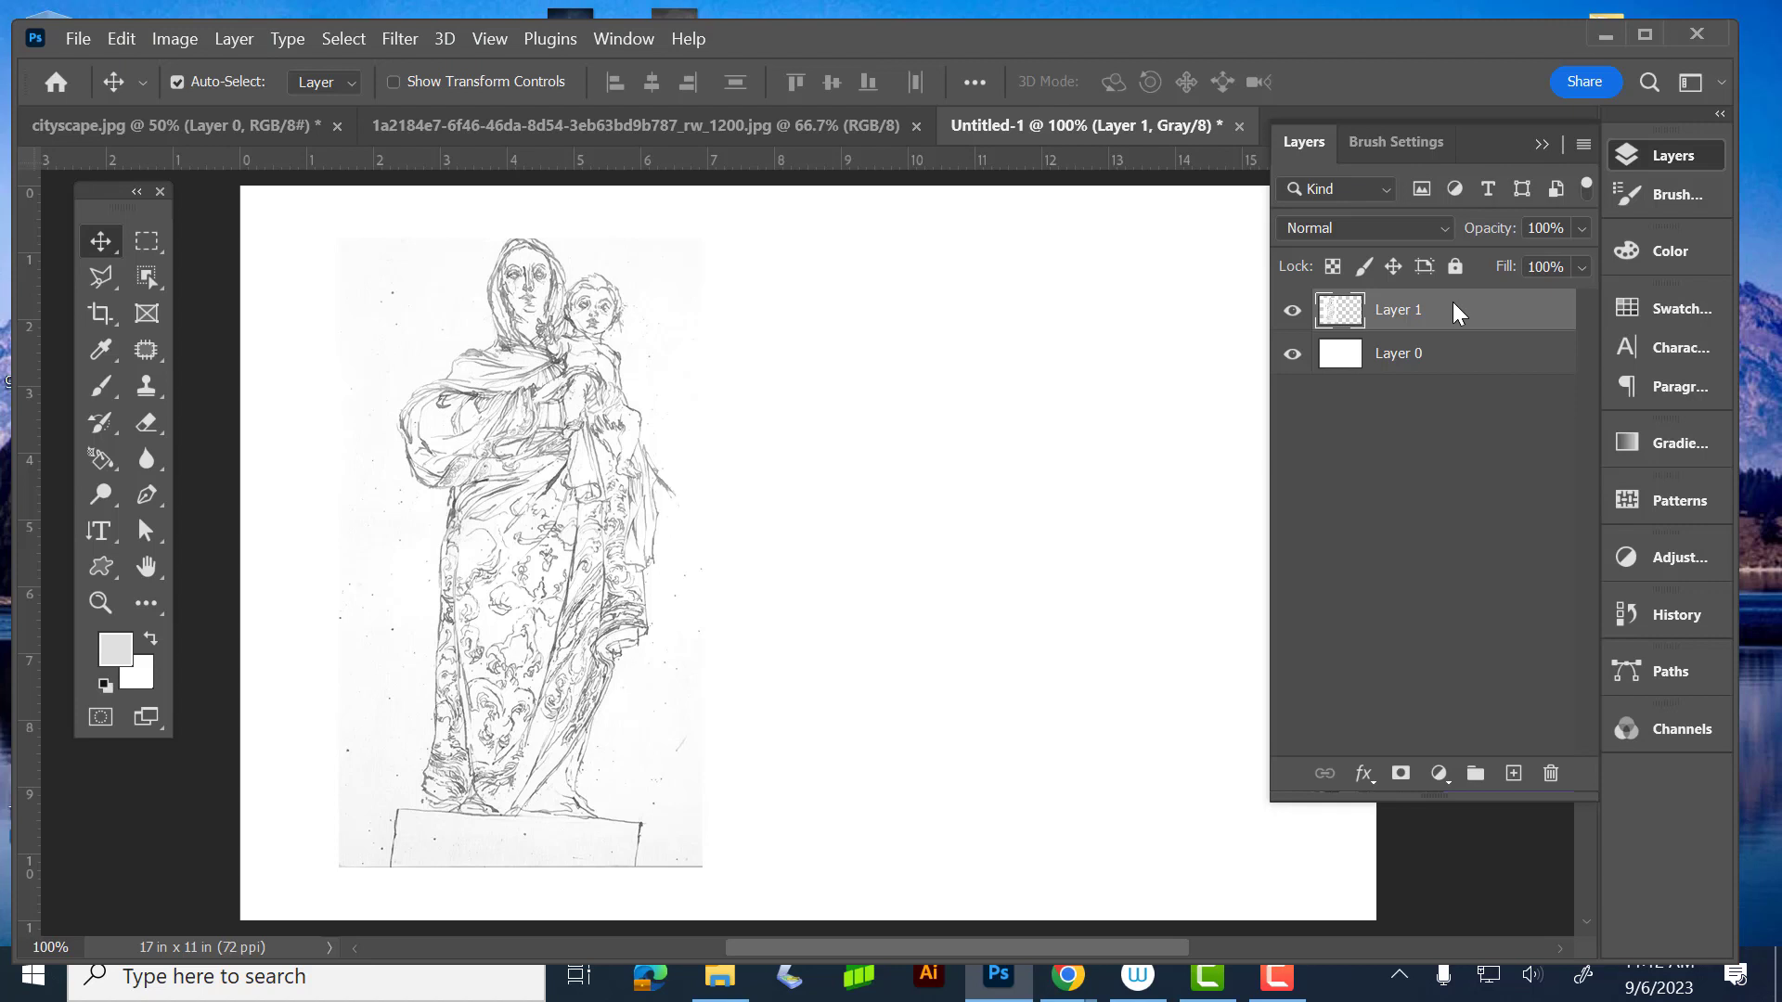
- Darken the sketch's midtones with a Levels midtone value of 0.87
key(ctrl+l)
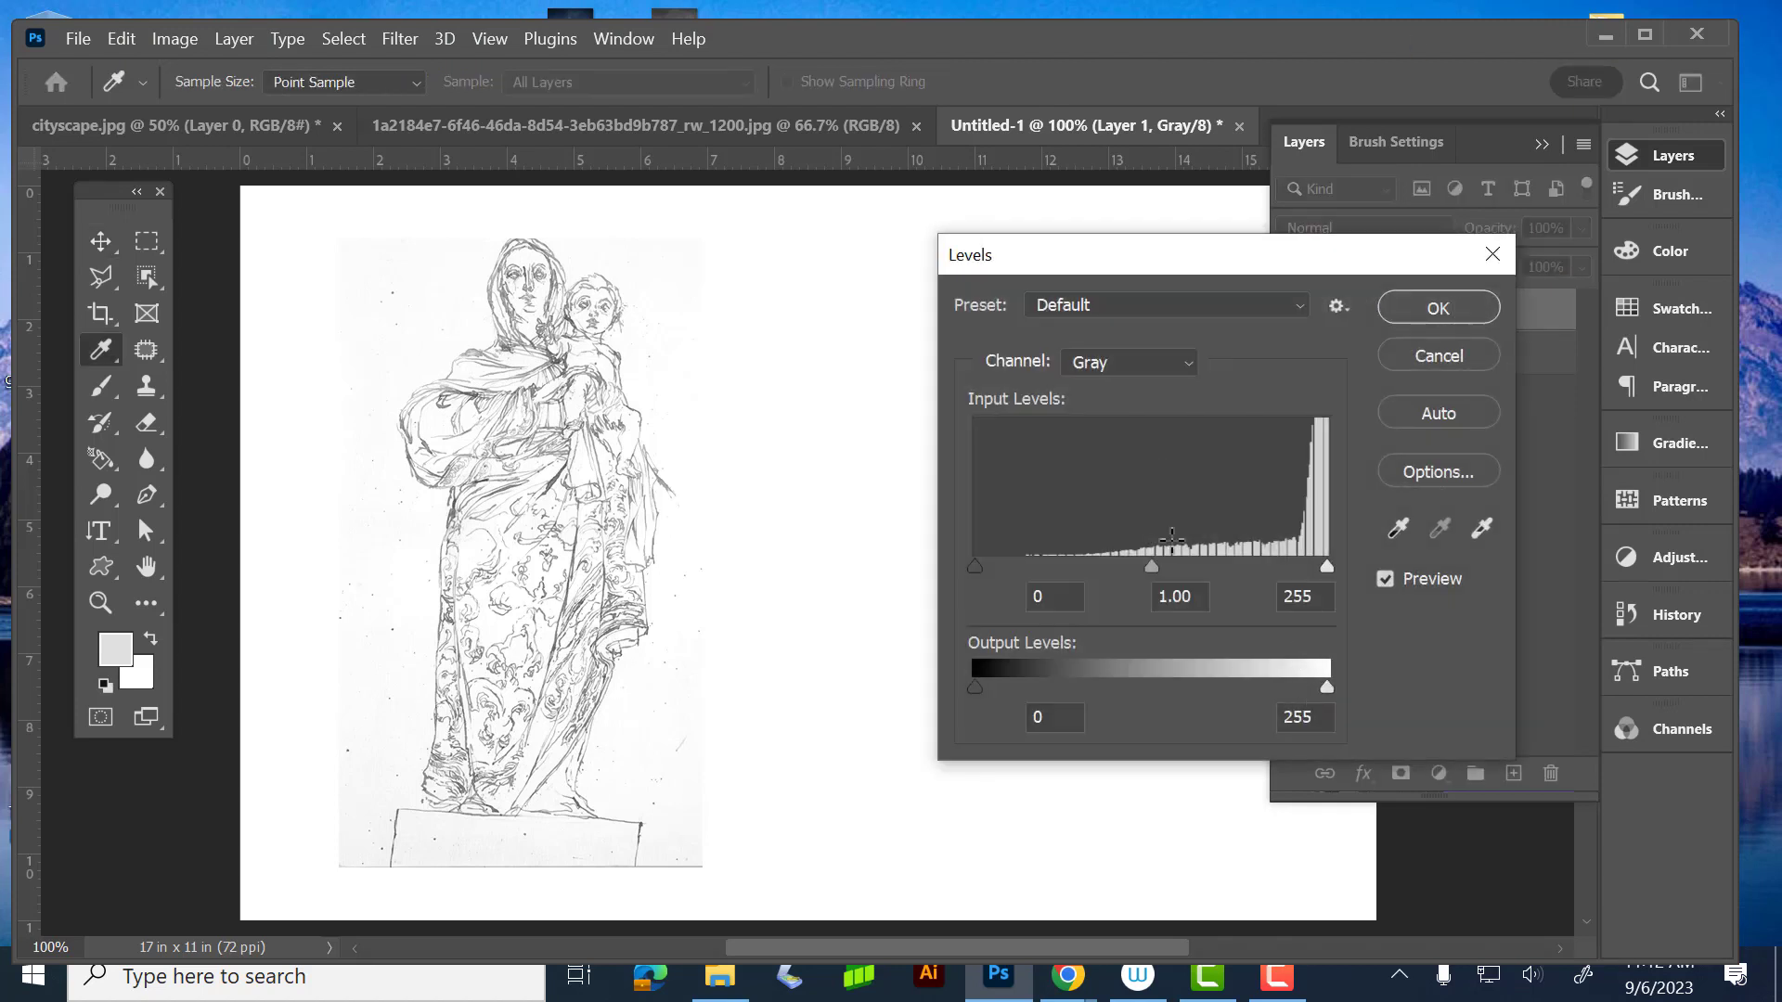
mouse_move(1145, 564)
mouse_down()
mouse_move(1192, 568)
mouse_move(1167, 572)
mouse_up()
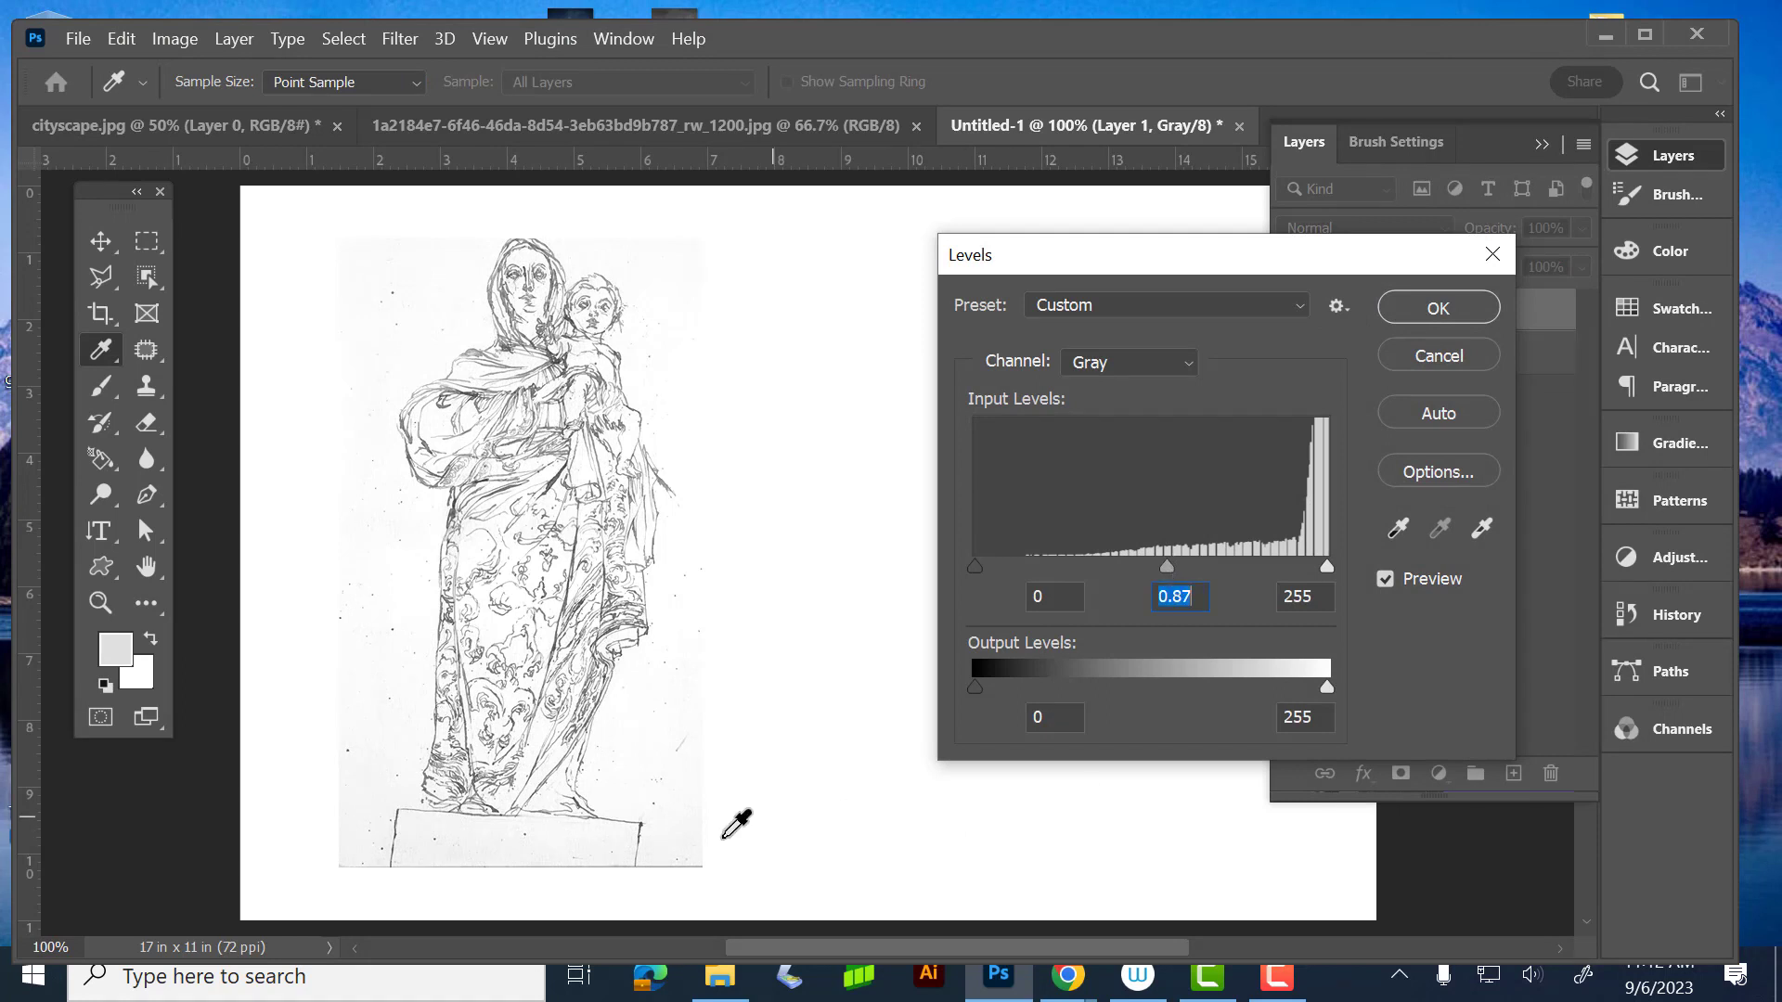
click(1416, 304)
key(v)
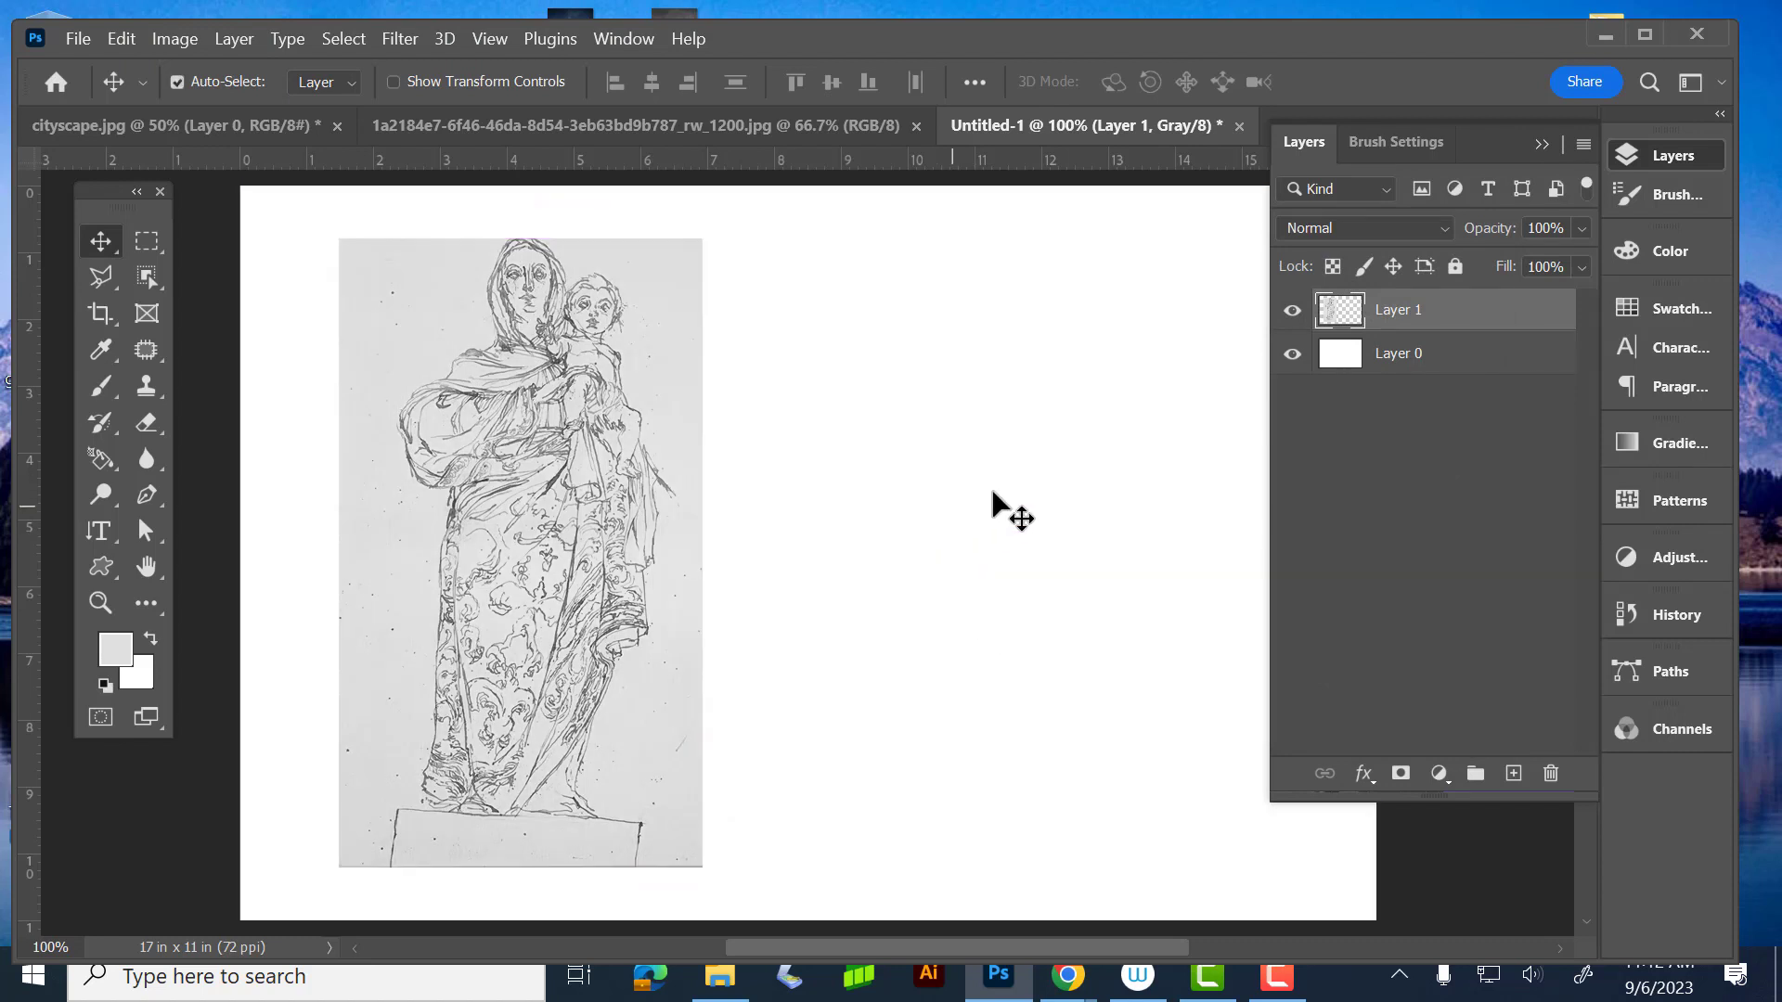
- With the Polygonal Lasso, trace the statue's left side from head to pedestal's bottom-left corner
click(177, 81)
click(109, 278)
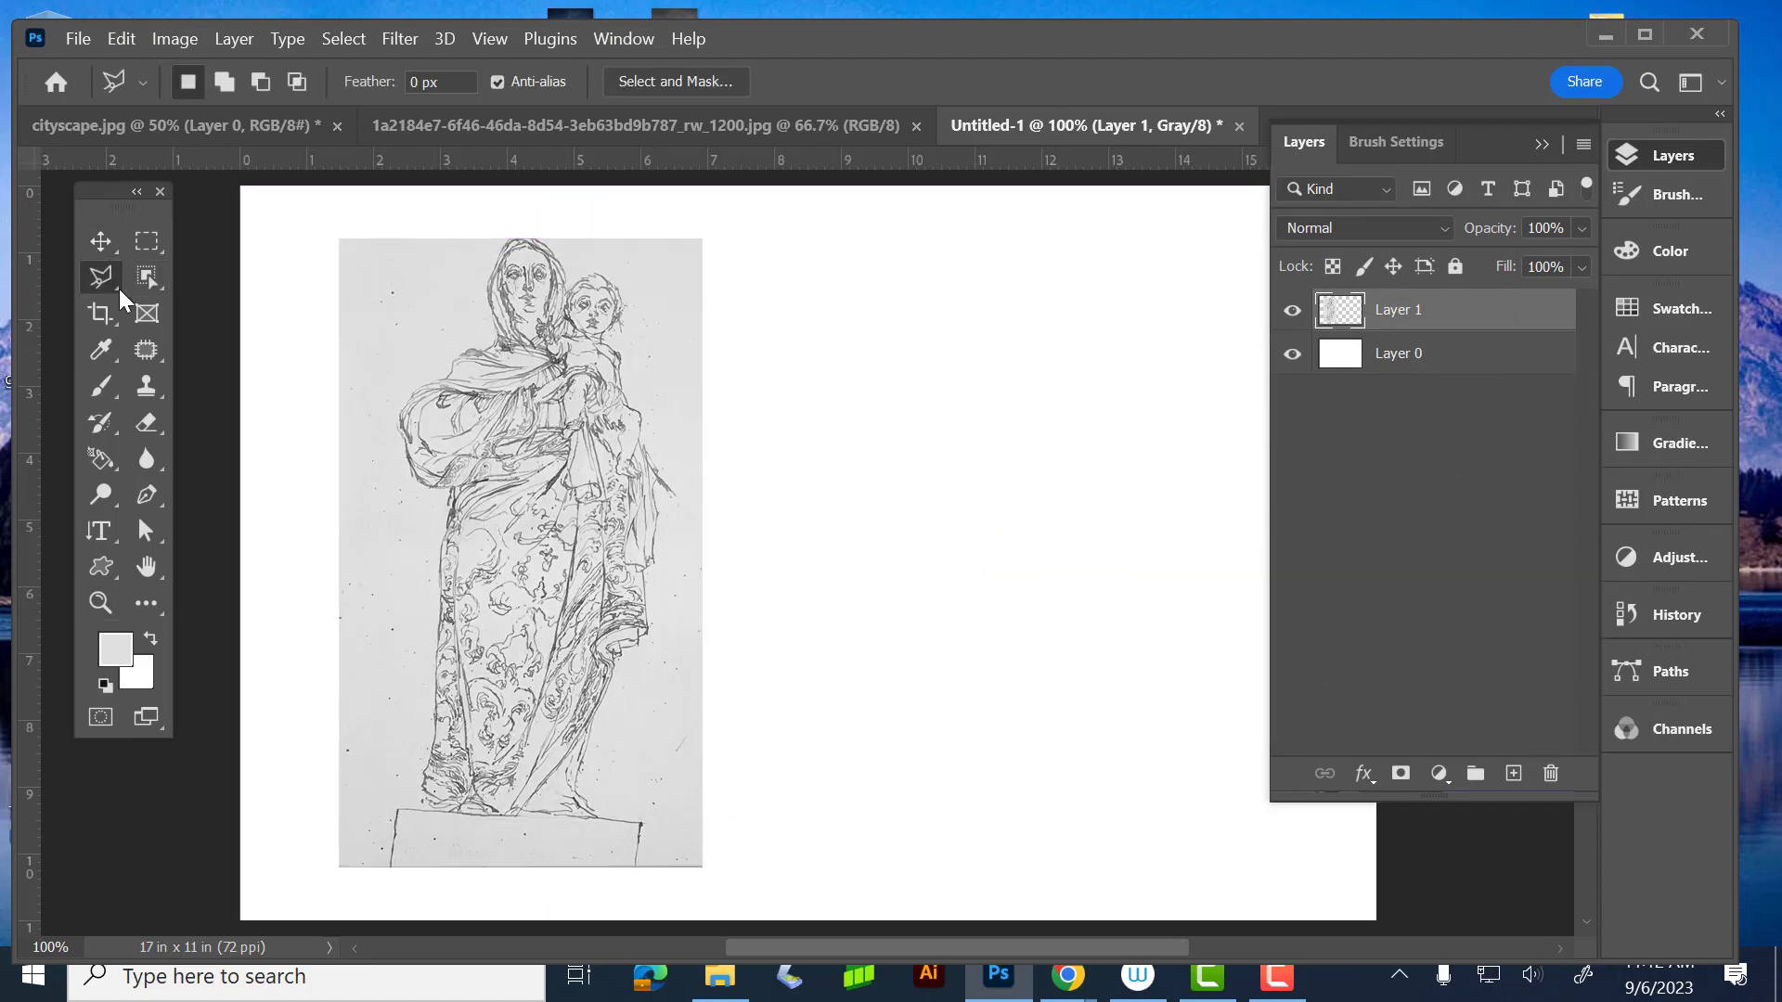
click(508, 229)
click(477, 277)
click(494, 344)
click(396, 403)
click(393, 444)
click(417, 490)
click(442, 495)
click(426, 576)
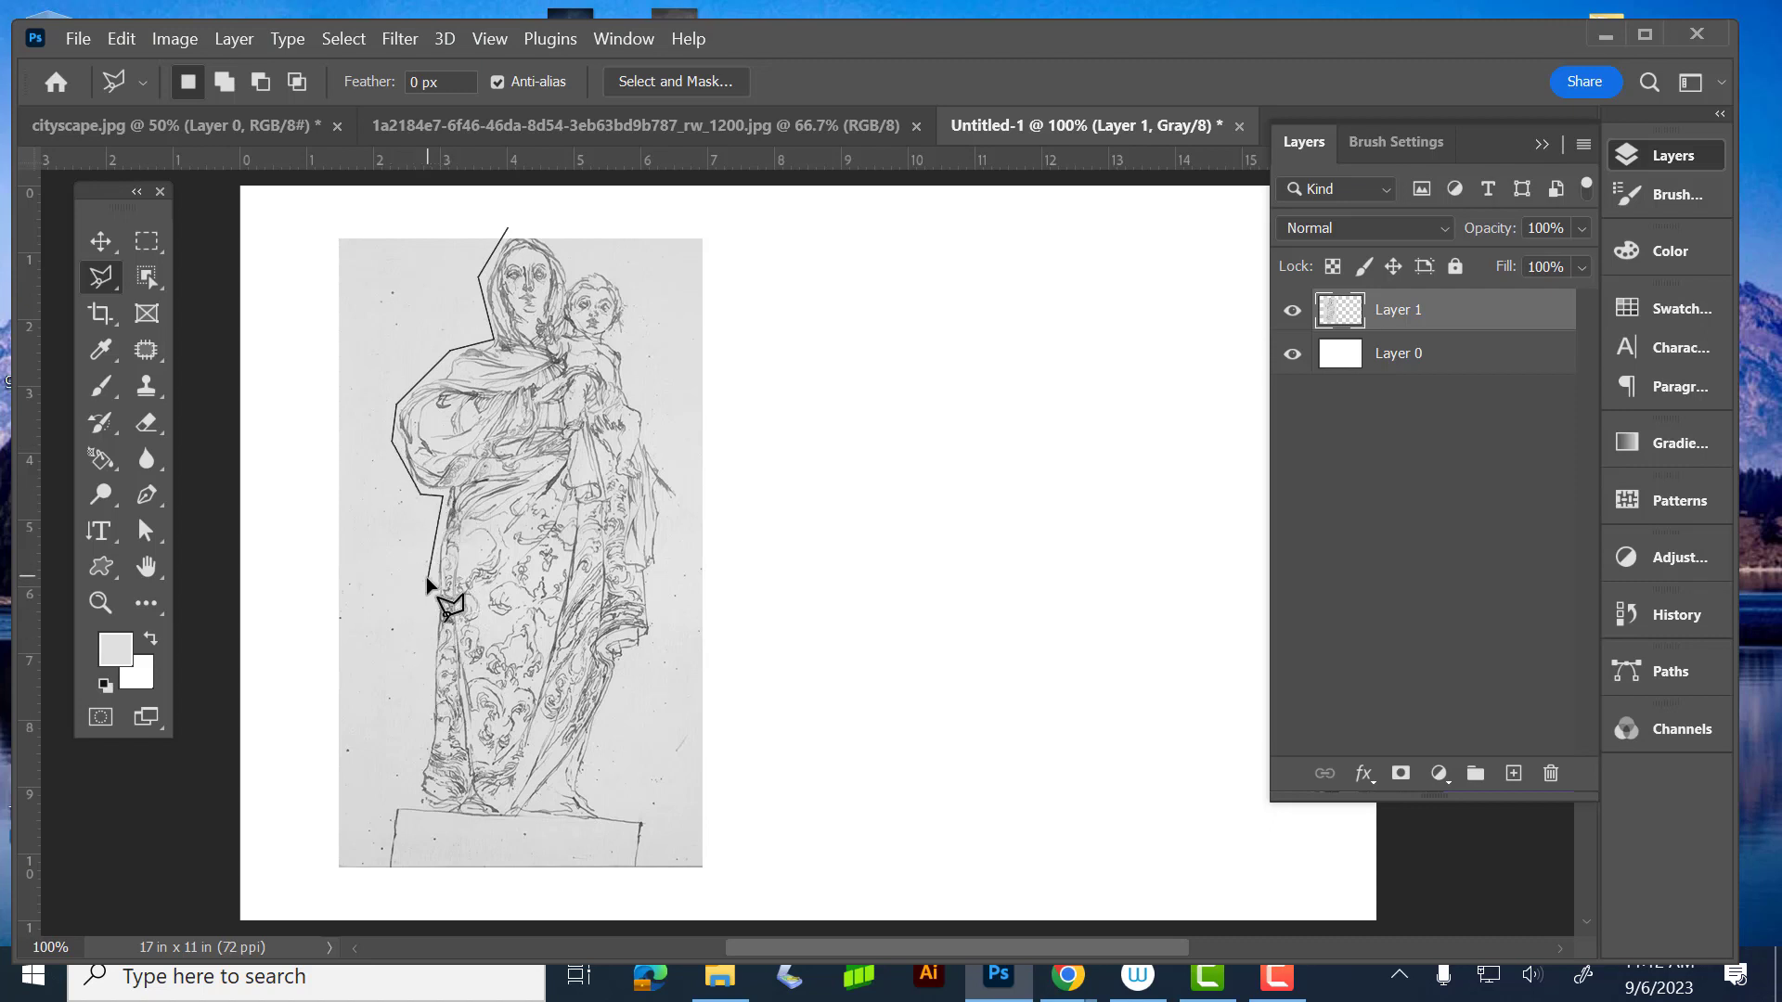
click(425, 737)
click(395, 804)
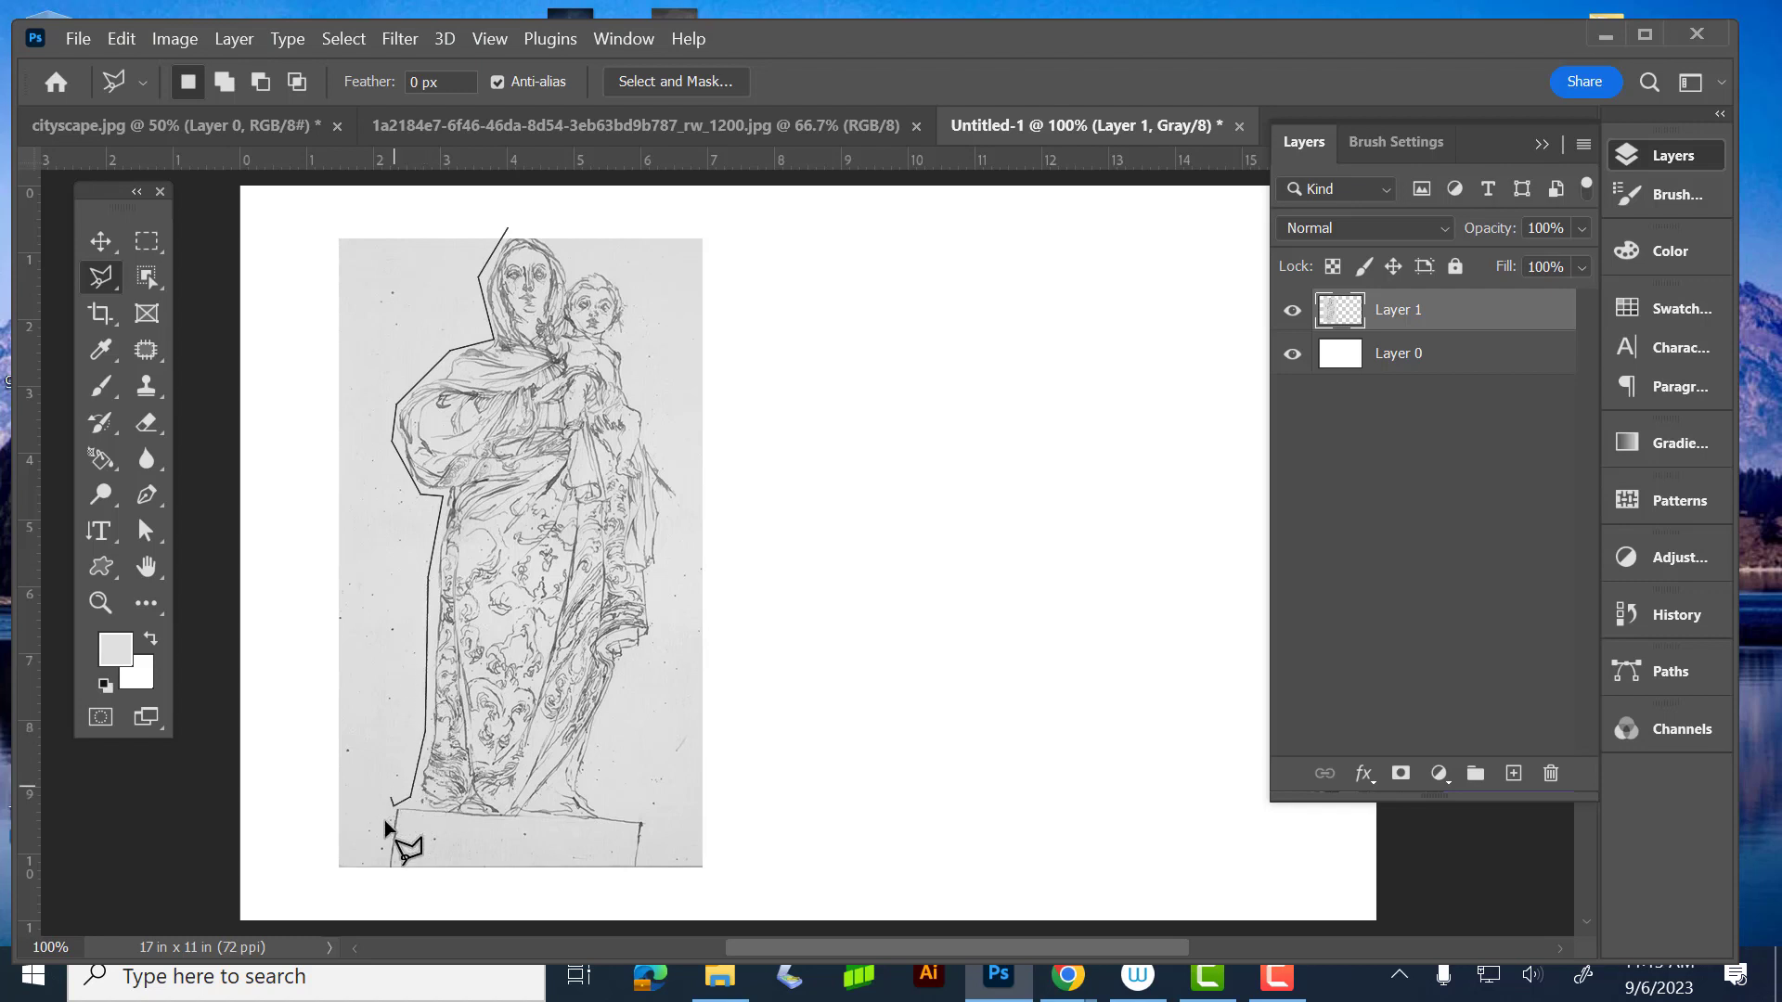
click(384, 869)
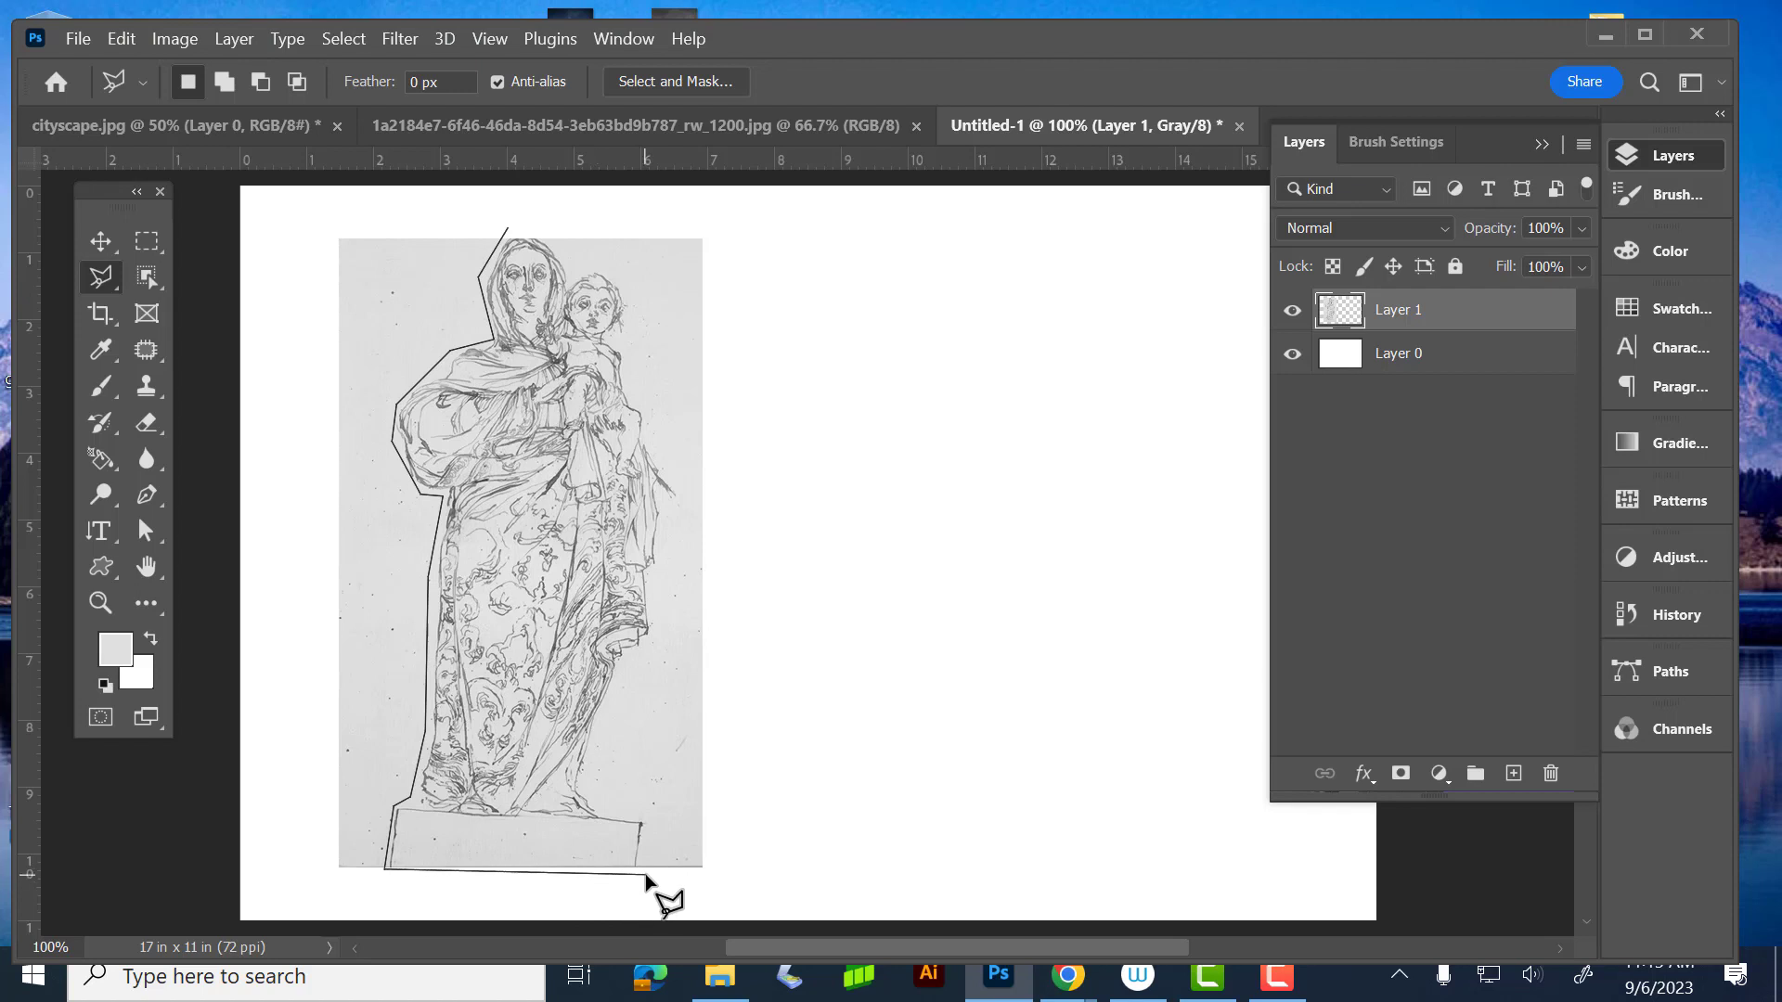
- Continue along the pedestal base and up the right side past the child's head, closing the outline
click(639, 873)
click(648, 821)
click(591, 802)
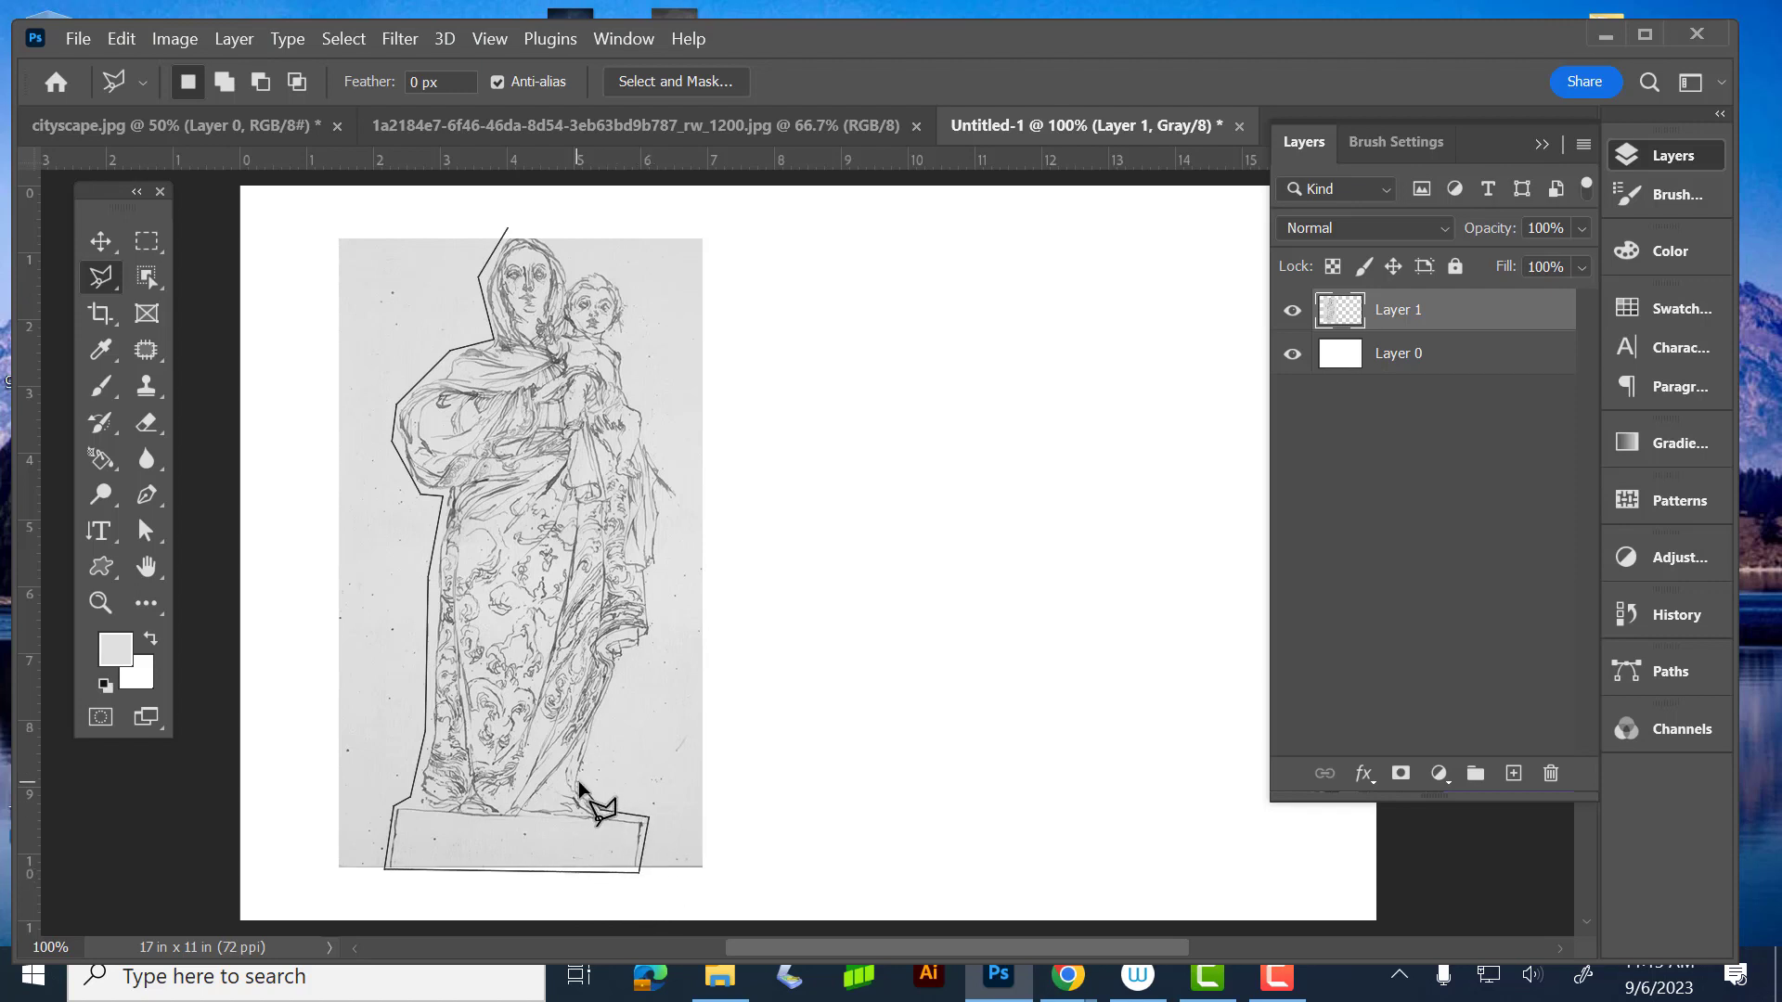
click(625, 657)
click(661, 639)
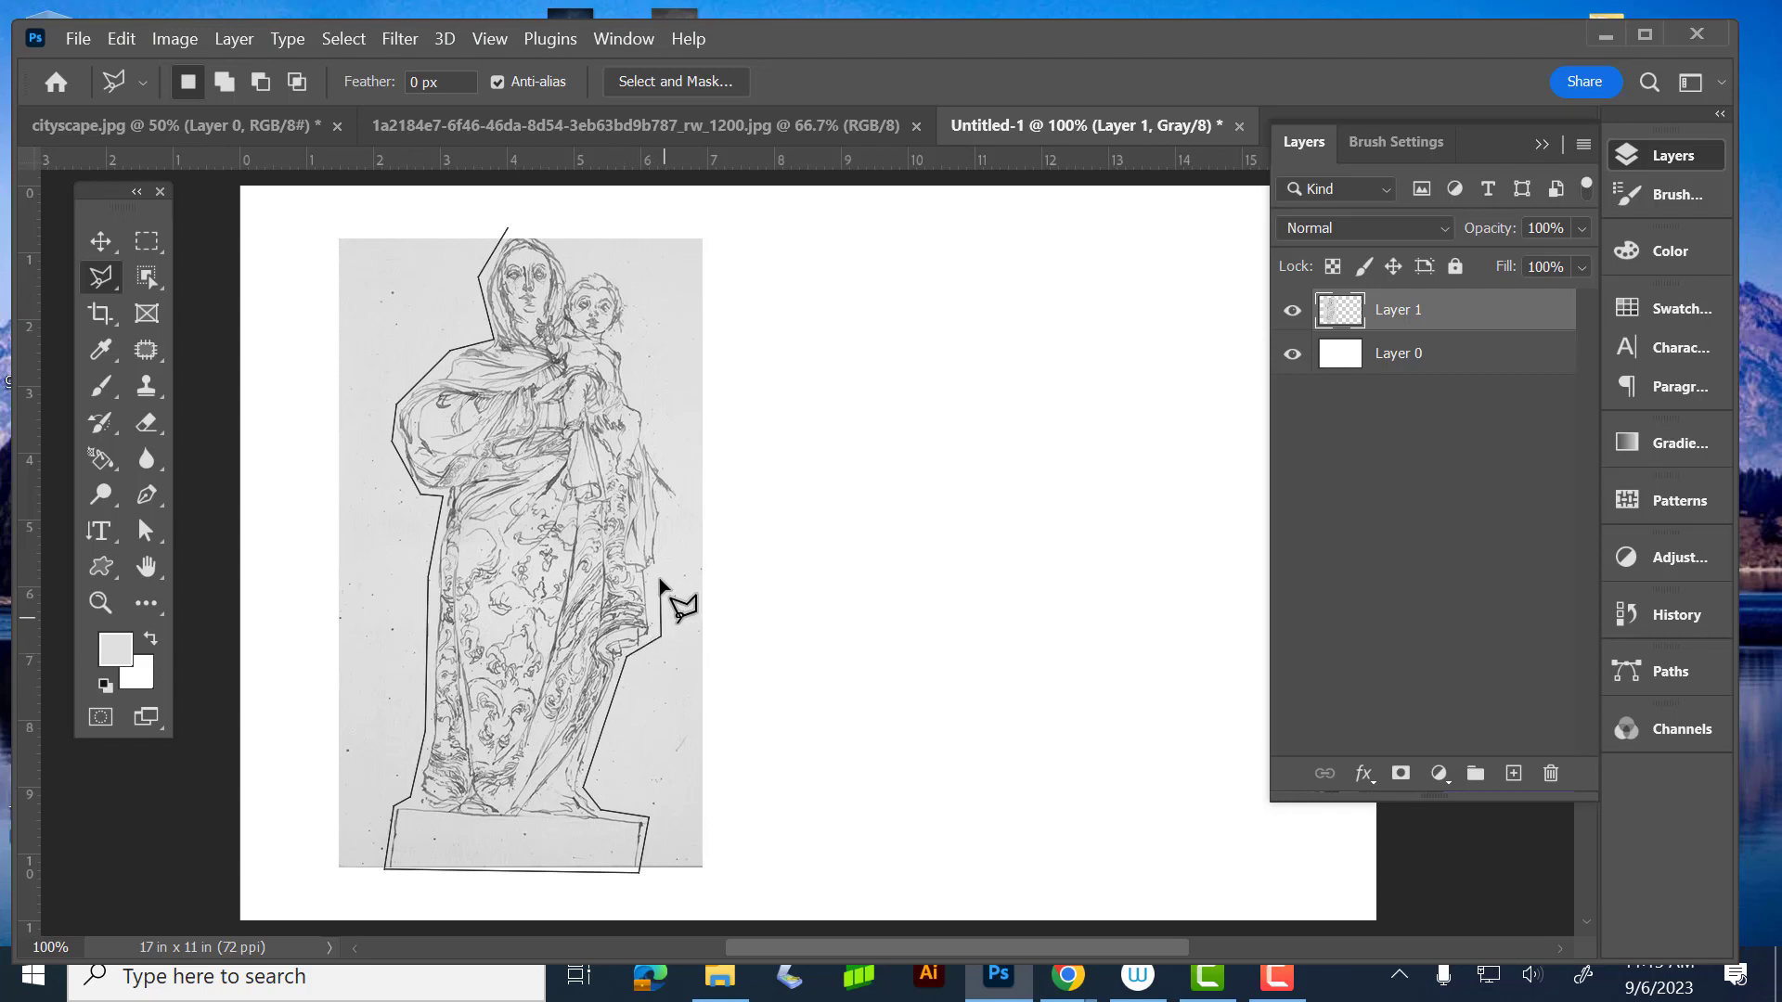
click(651, 563)
click(683, 504)
click(648, 404)
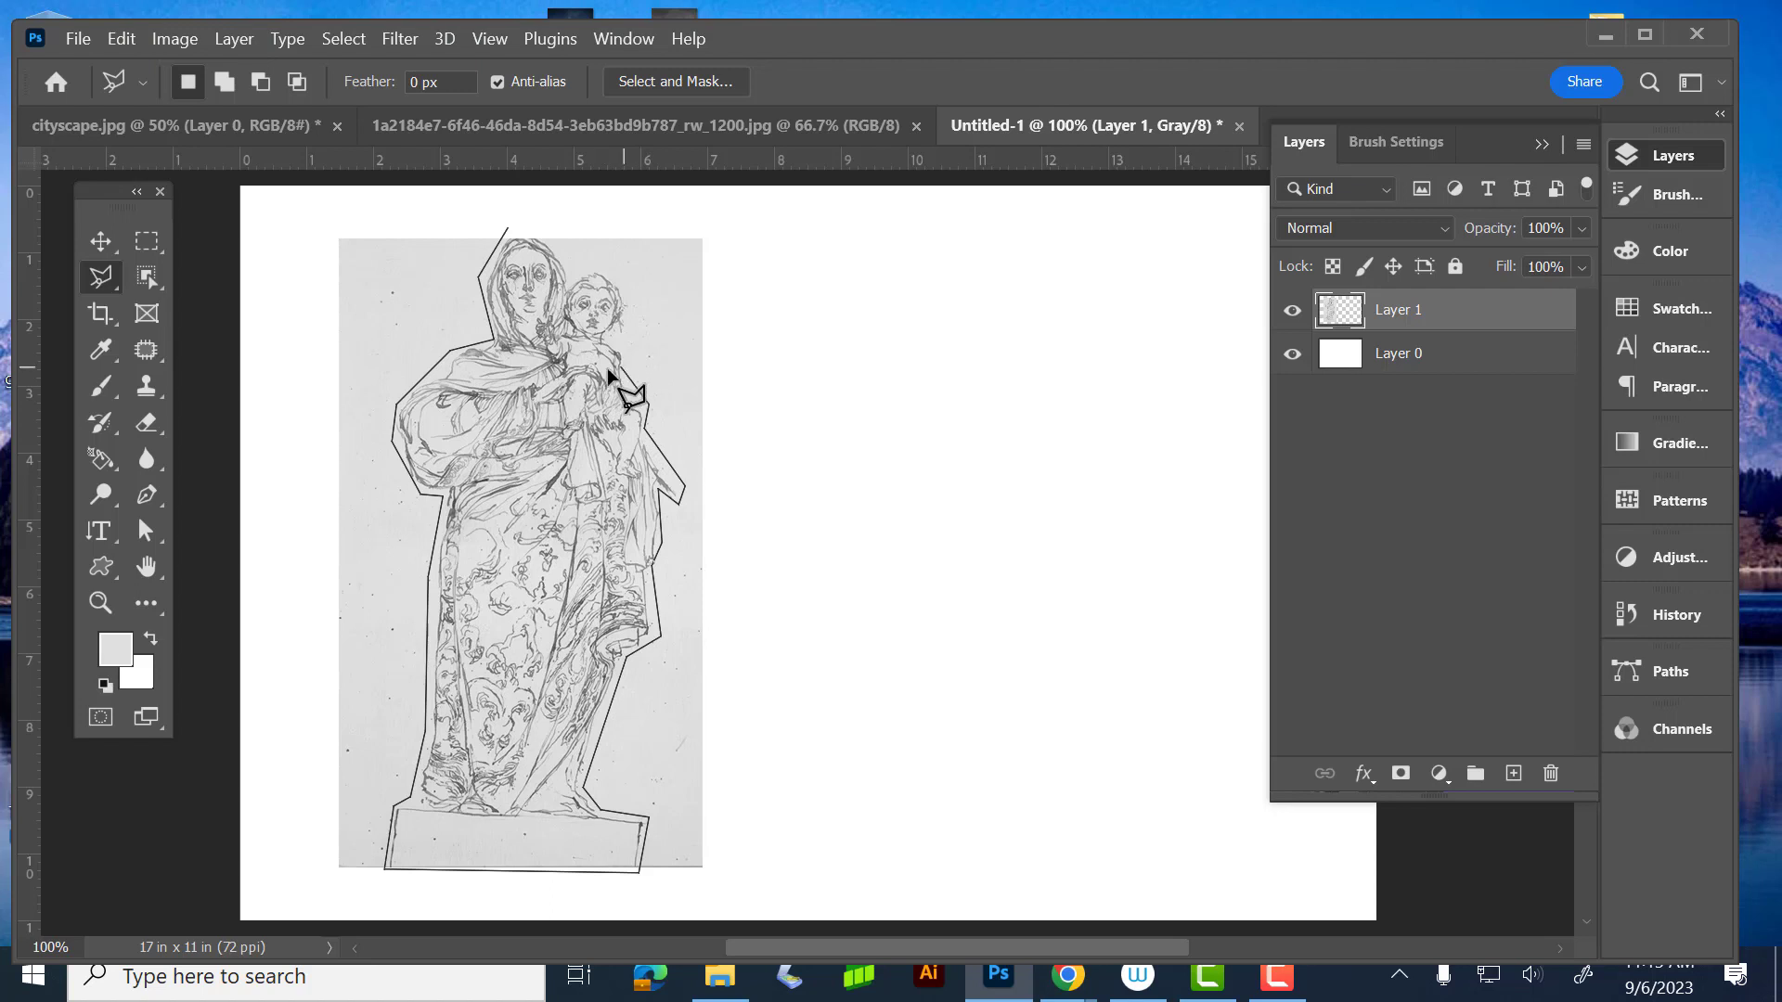
click(631, 404)
click(625, 354)
click(610, 339)
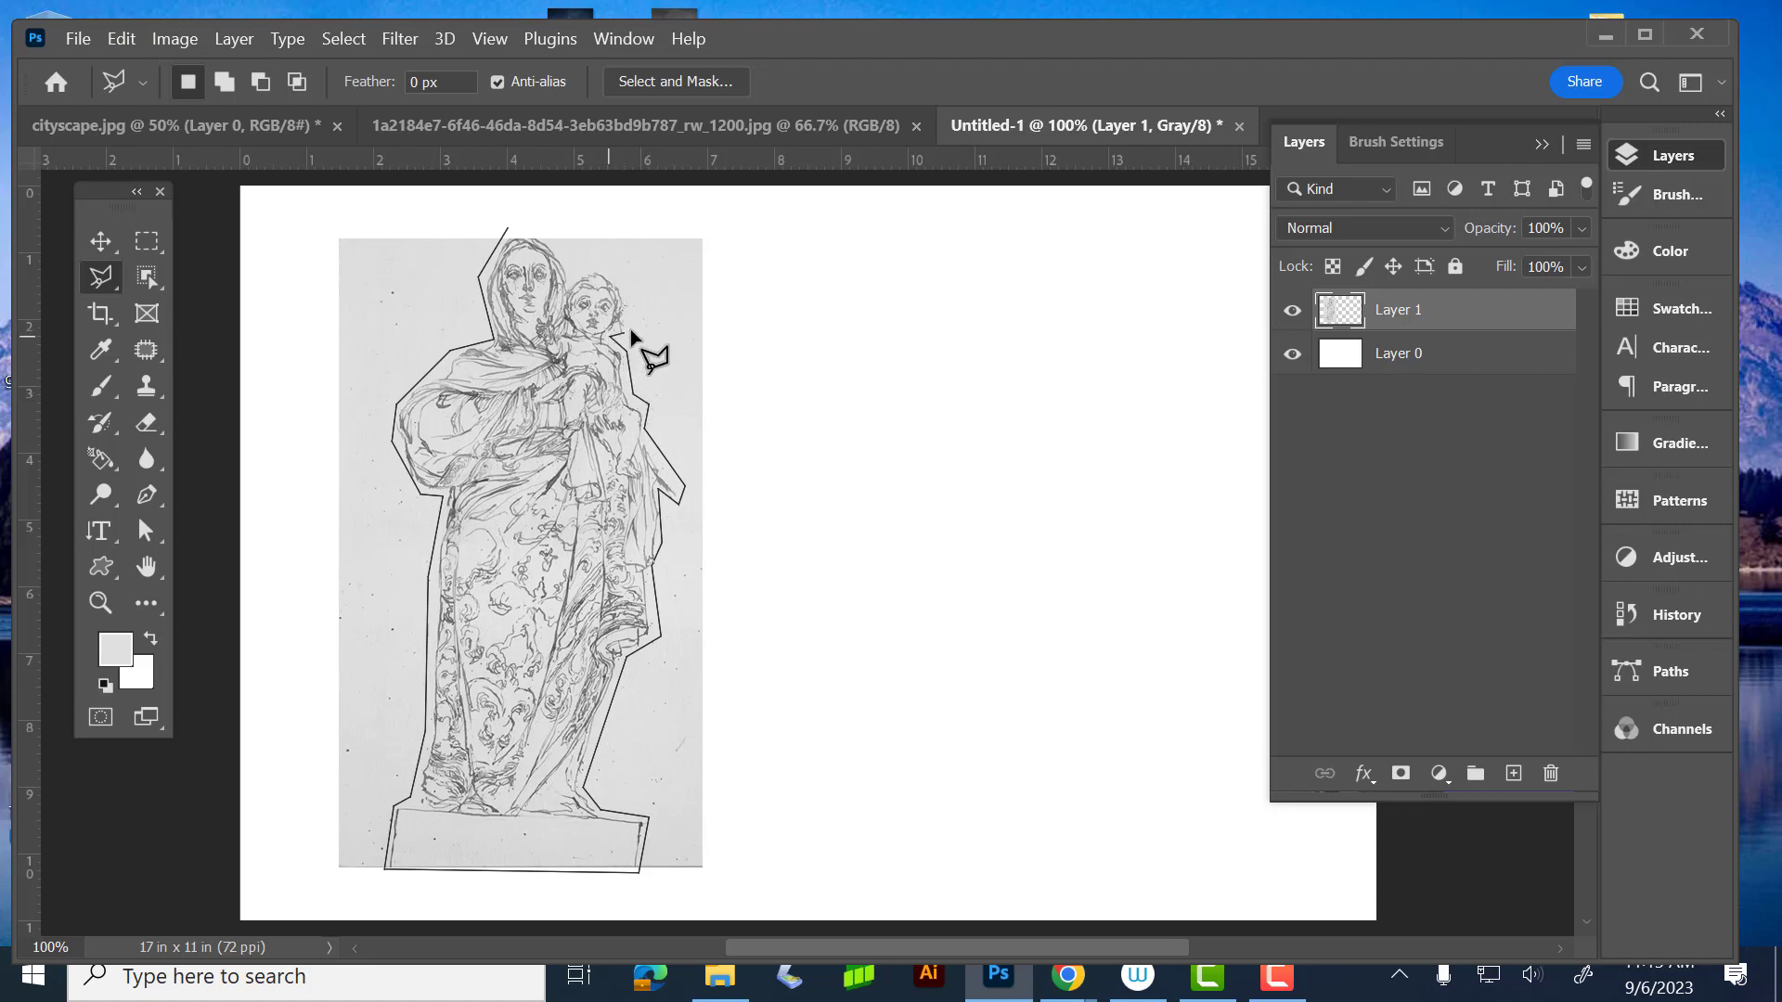
click(635, 276)
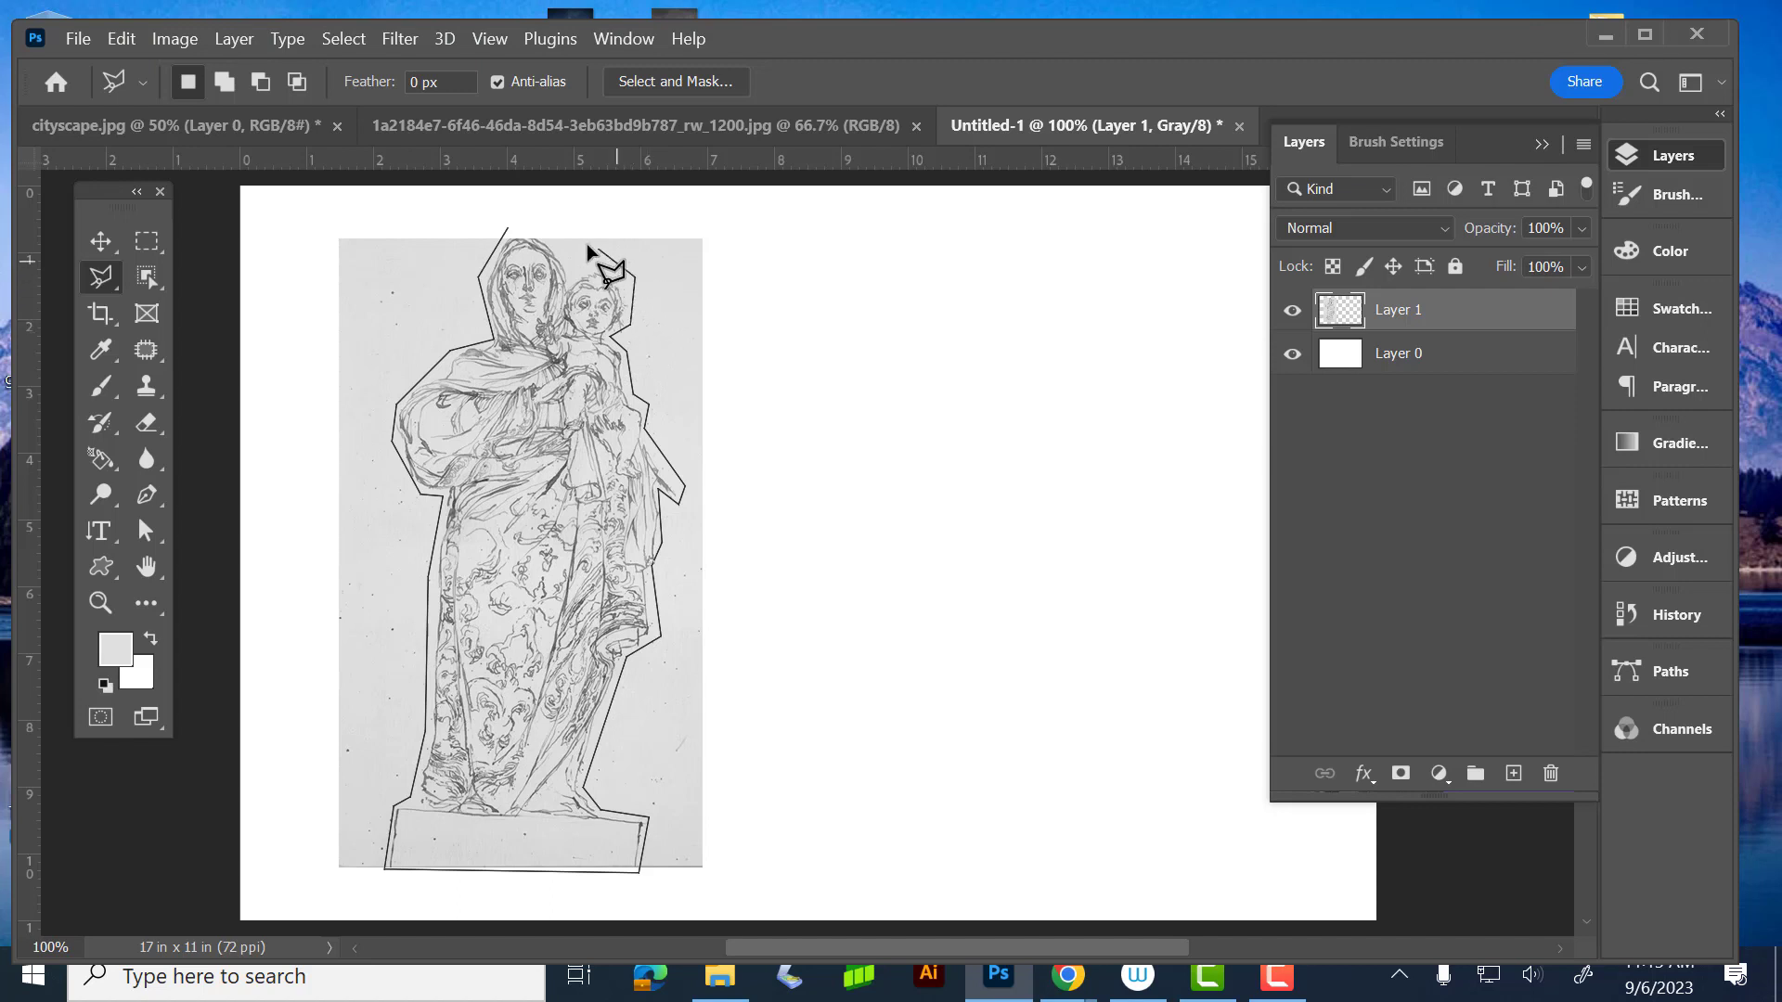
click(509, 228)
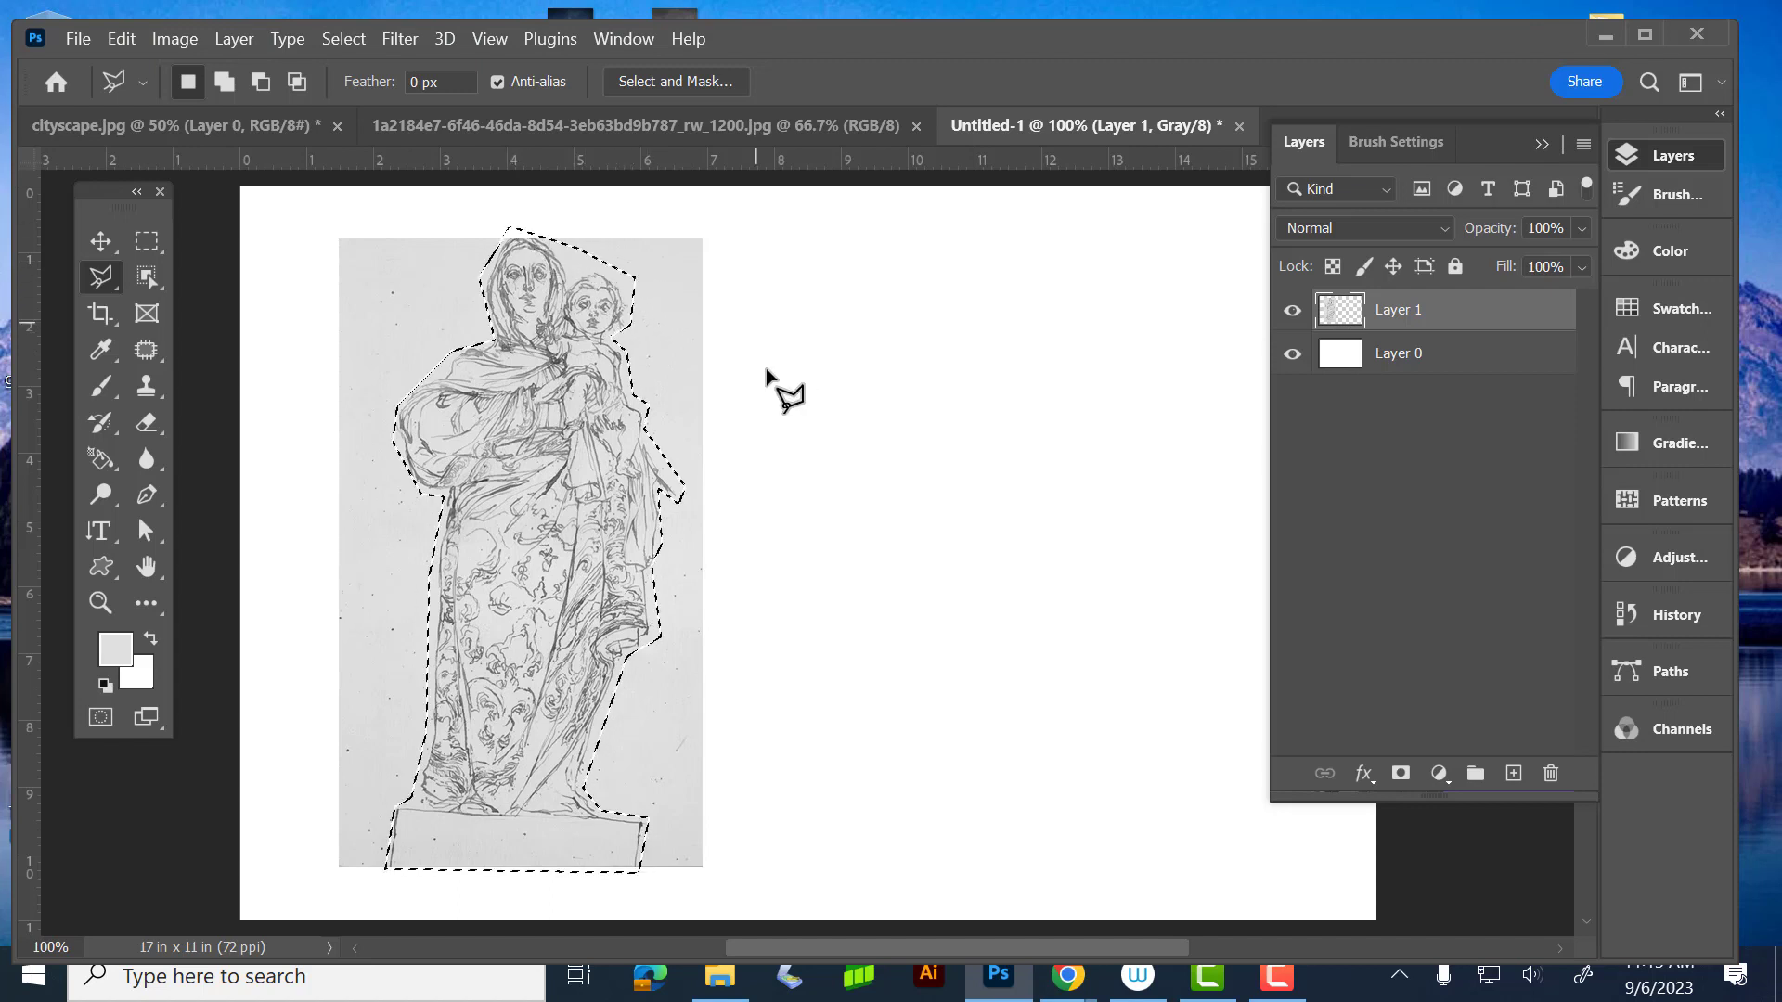
click(331, 39)
- Invert the selection, delete the grey paper around the statue, and deselect
click(330, 39)
click(331, 39)
click(349, 145)
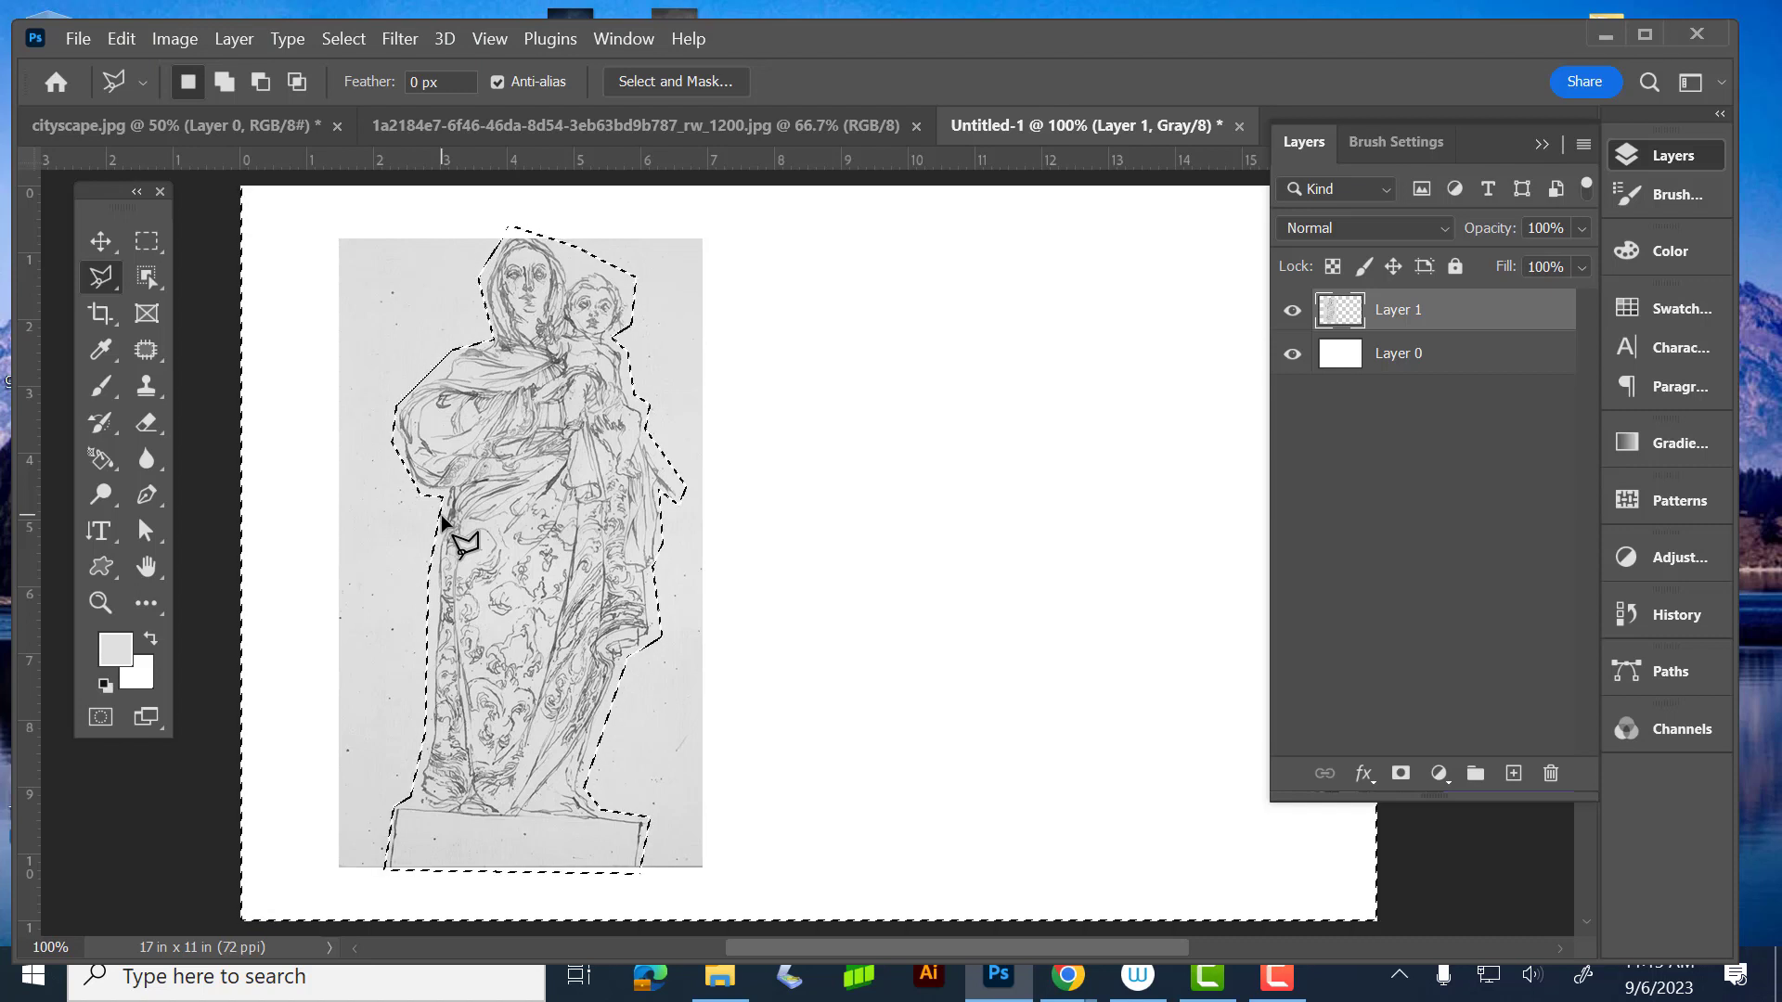
key(Delete)
key(ctrl+d)
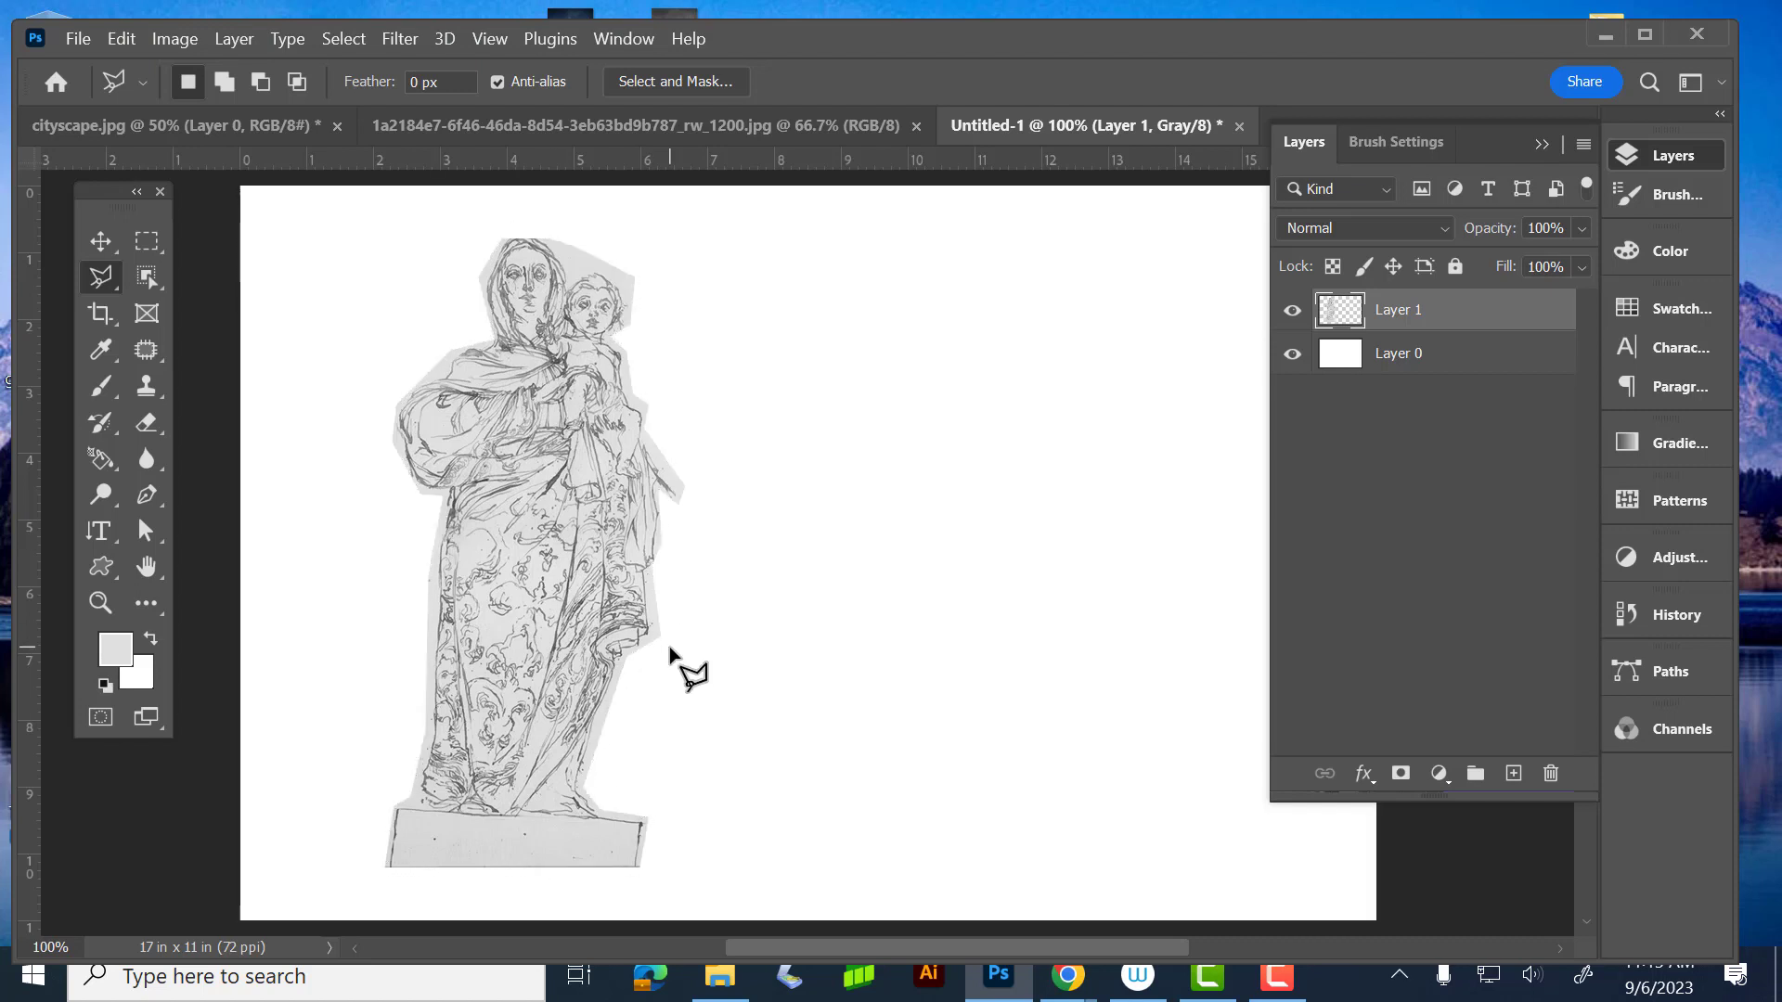
- Whiten the sketch with a Levels white point of 212 sampled from its paper
key(ctrl+l)
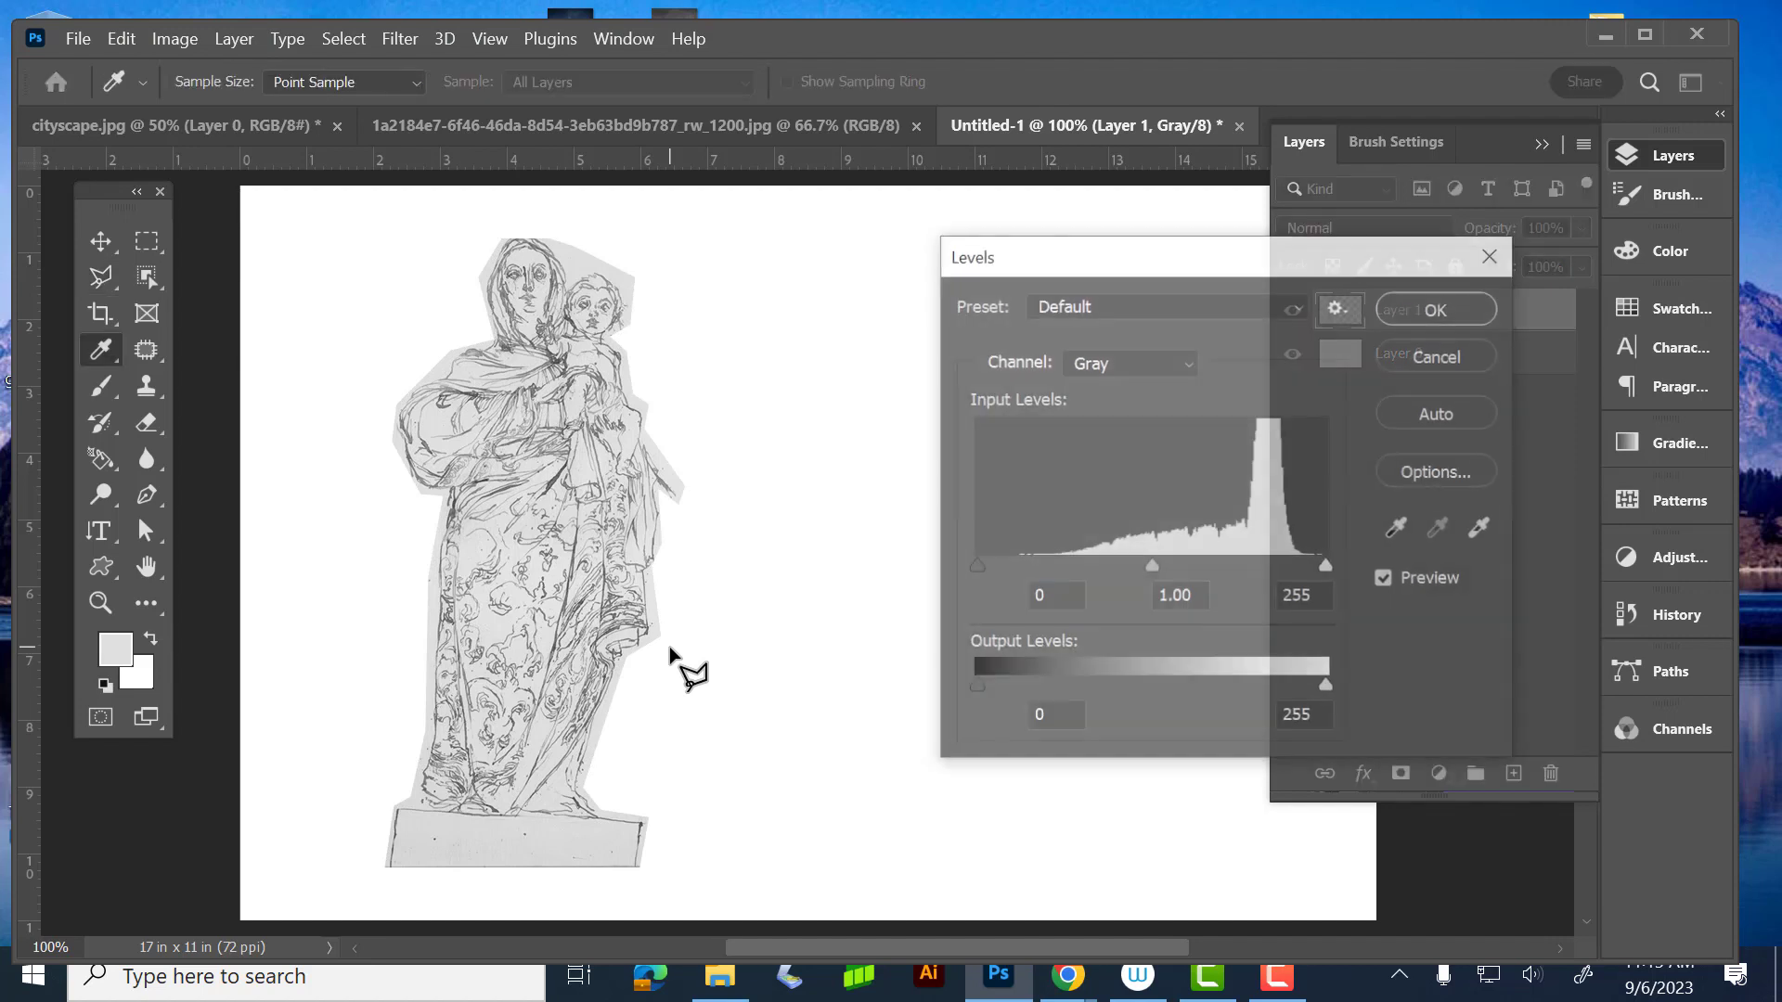
click(1481, 537)
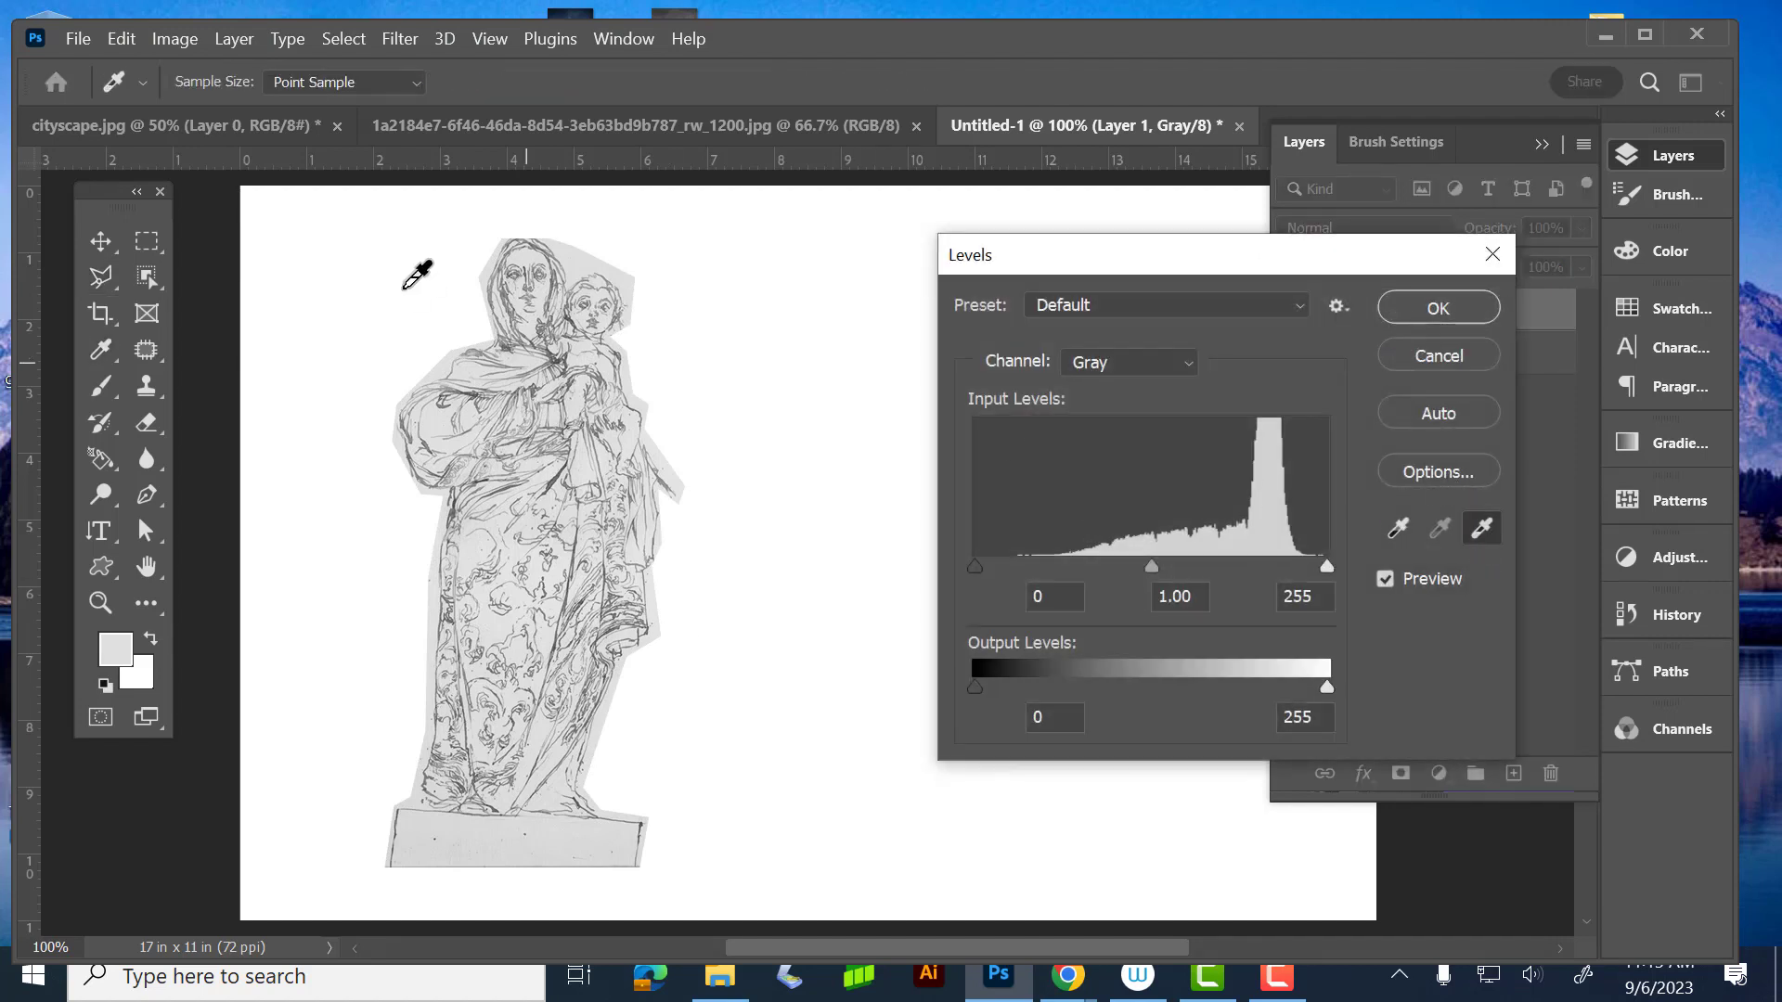
click(575, 274)
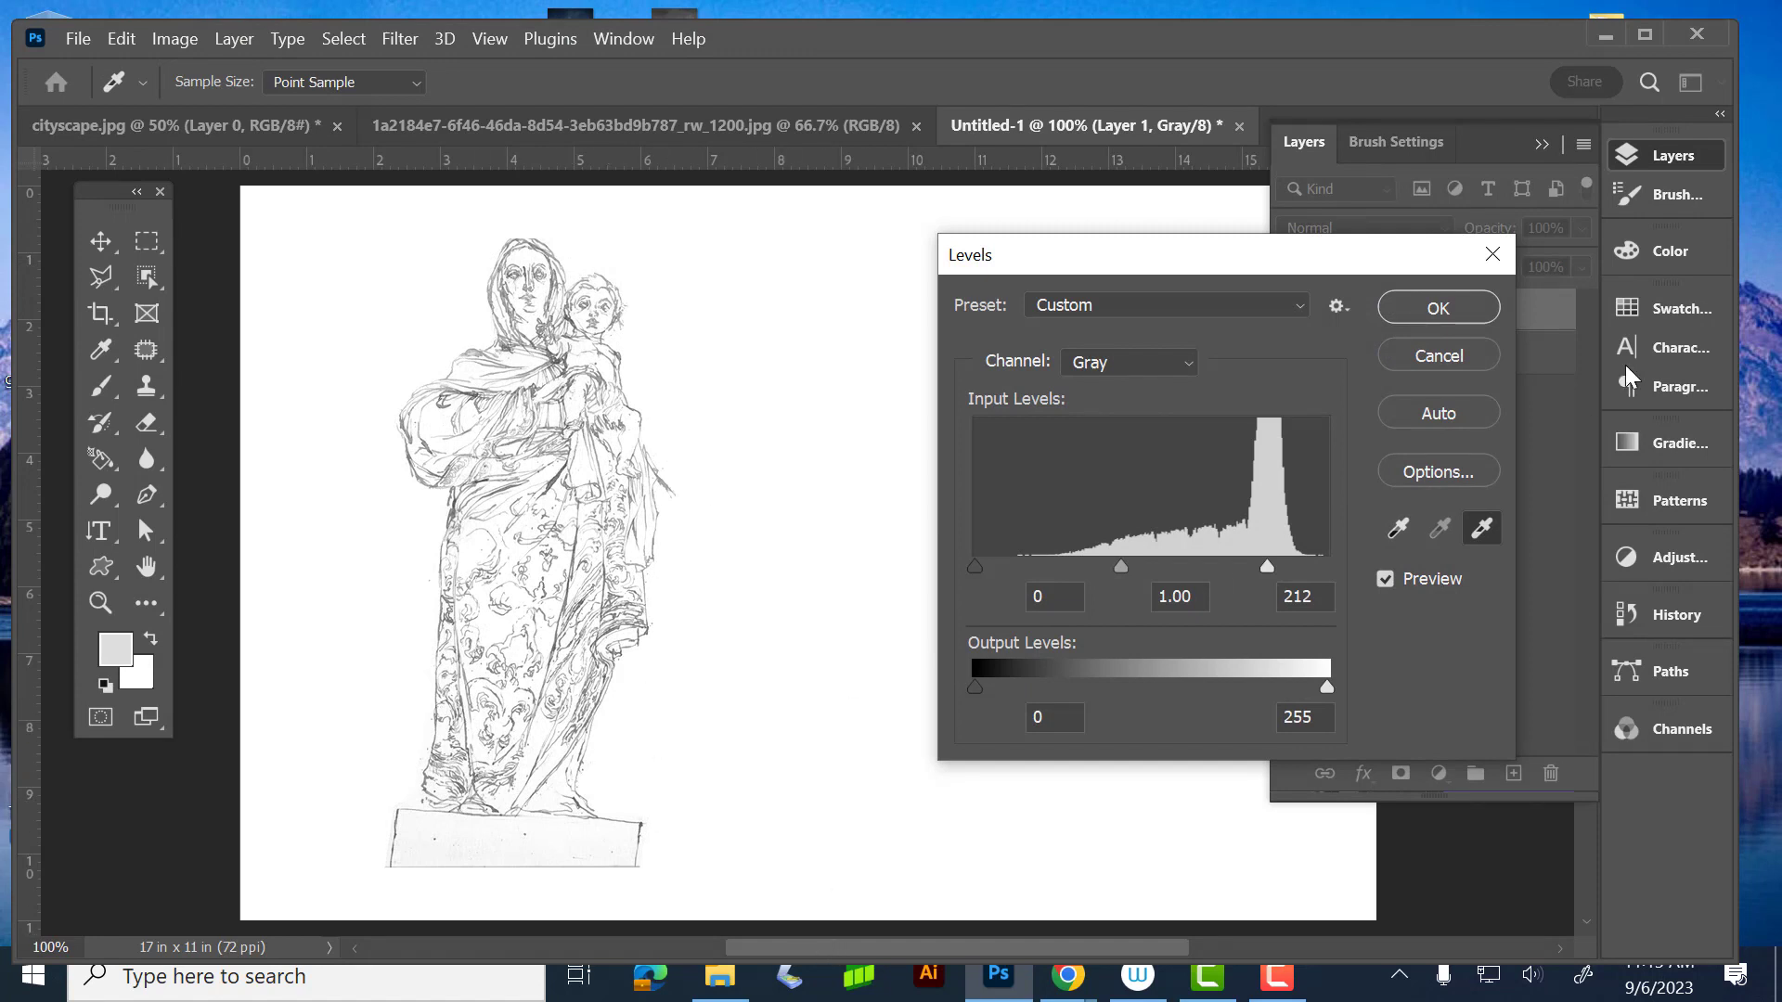
key(Return)
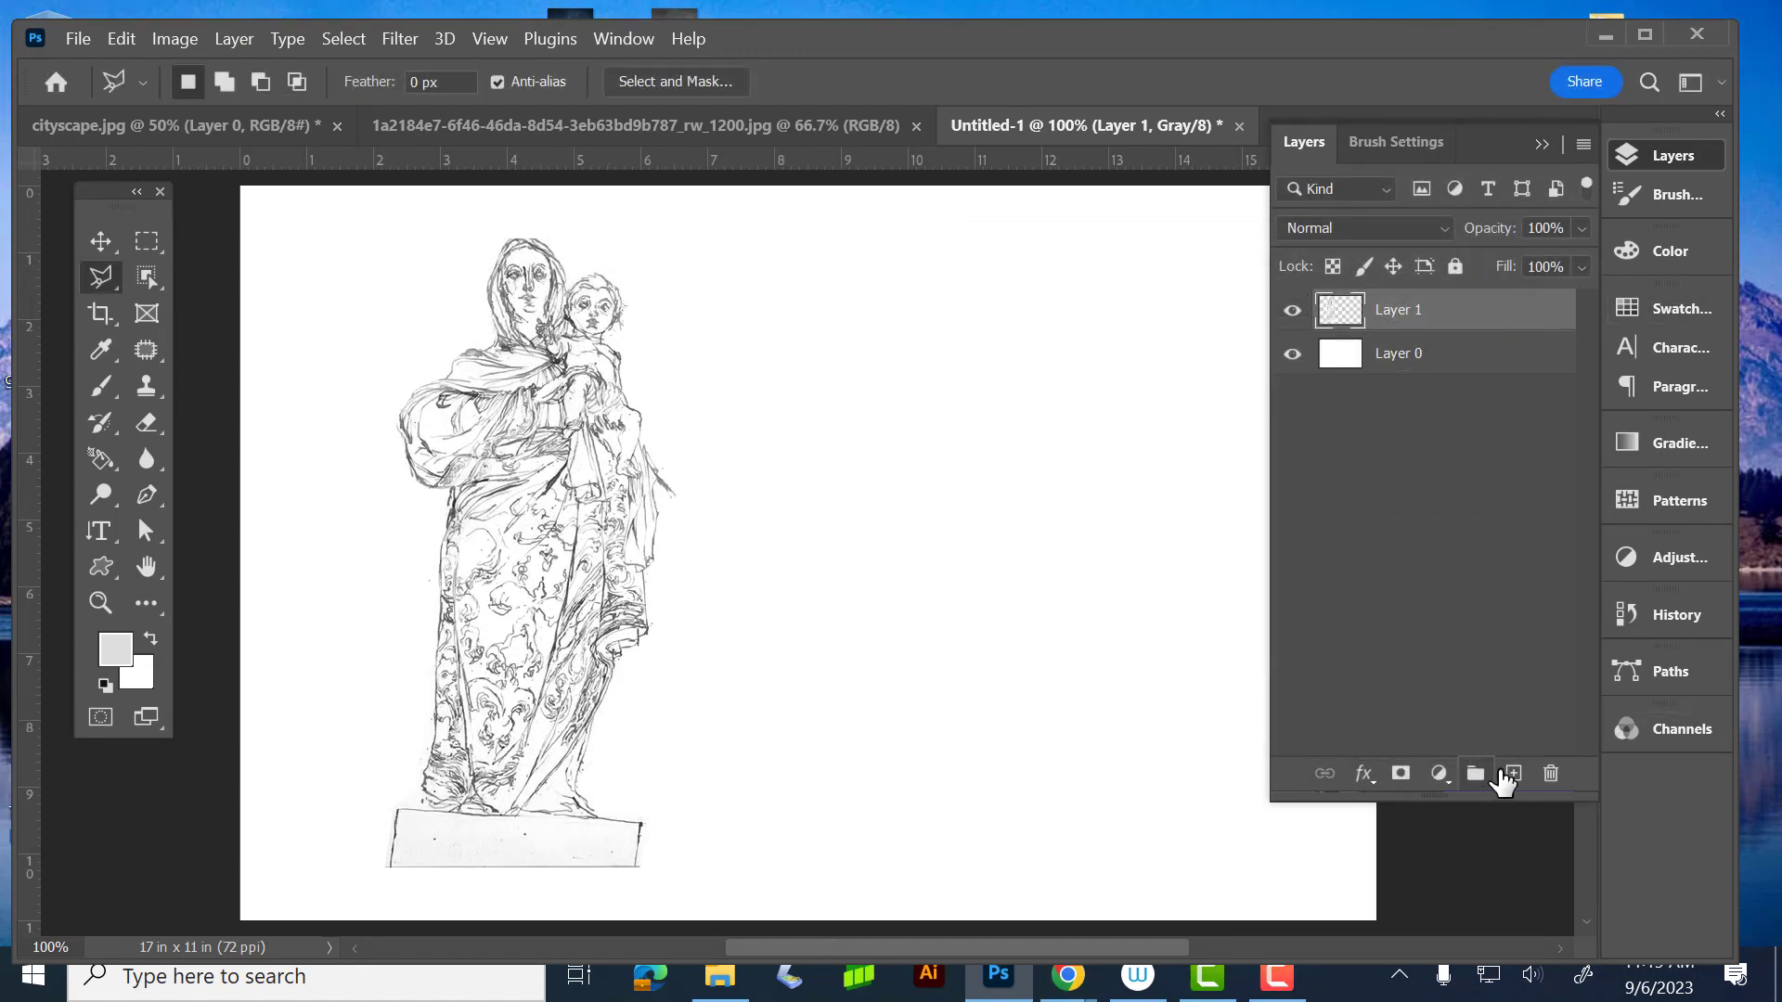
- Select Layer 0 and set the foreground colour to yellow from the Swatches
click(1450, 355)
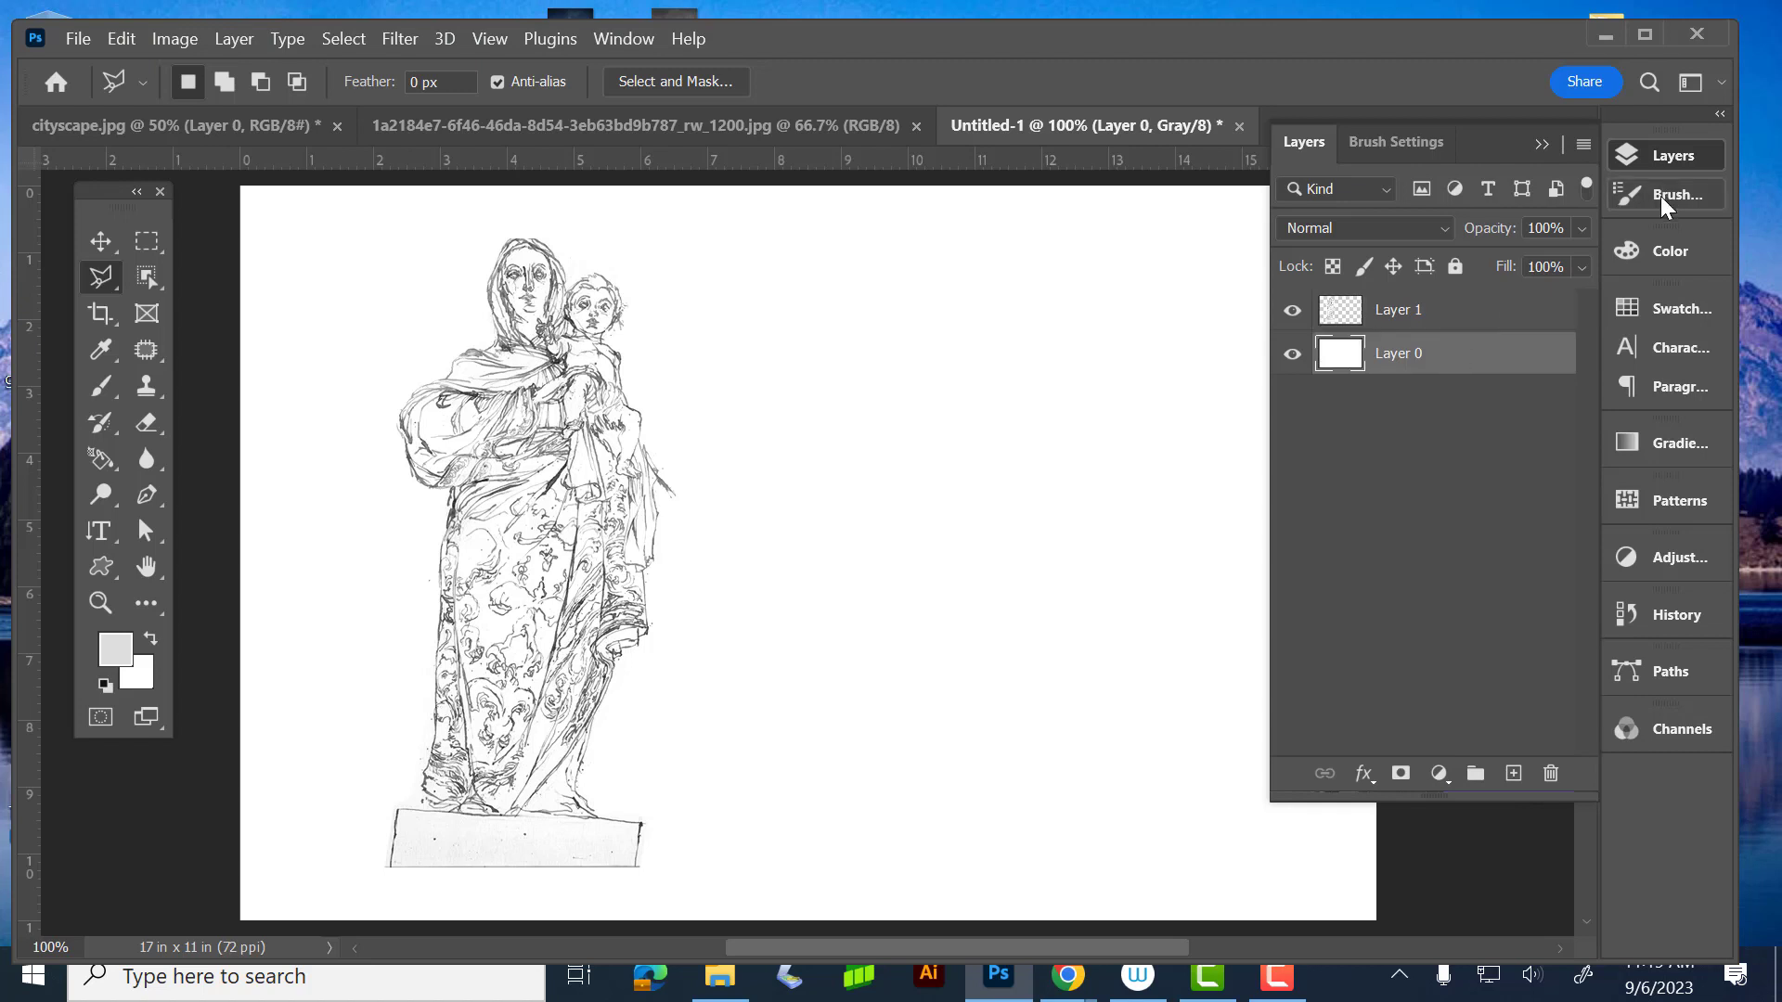
click(1671, 310)
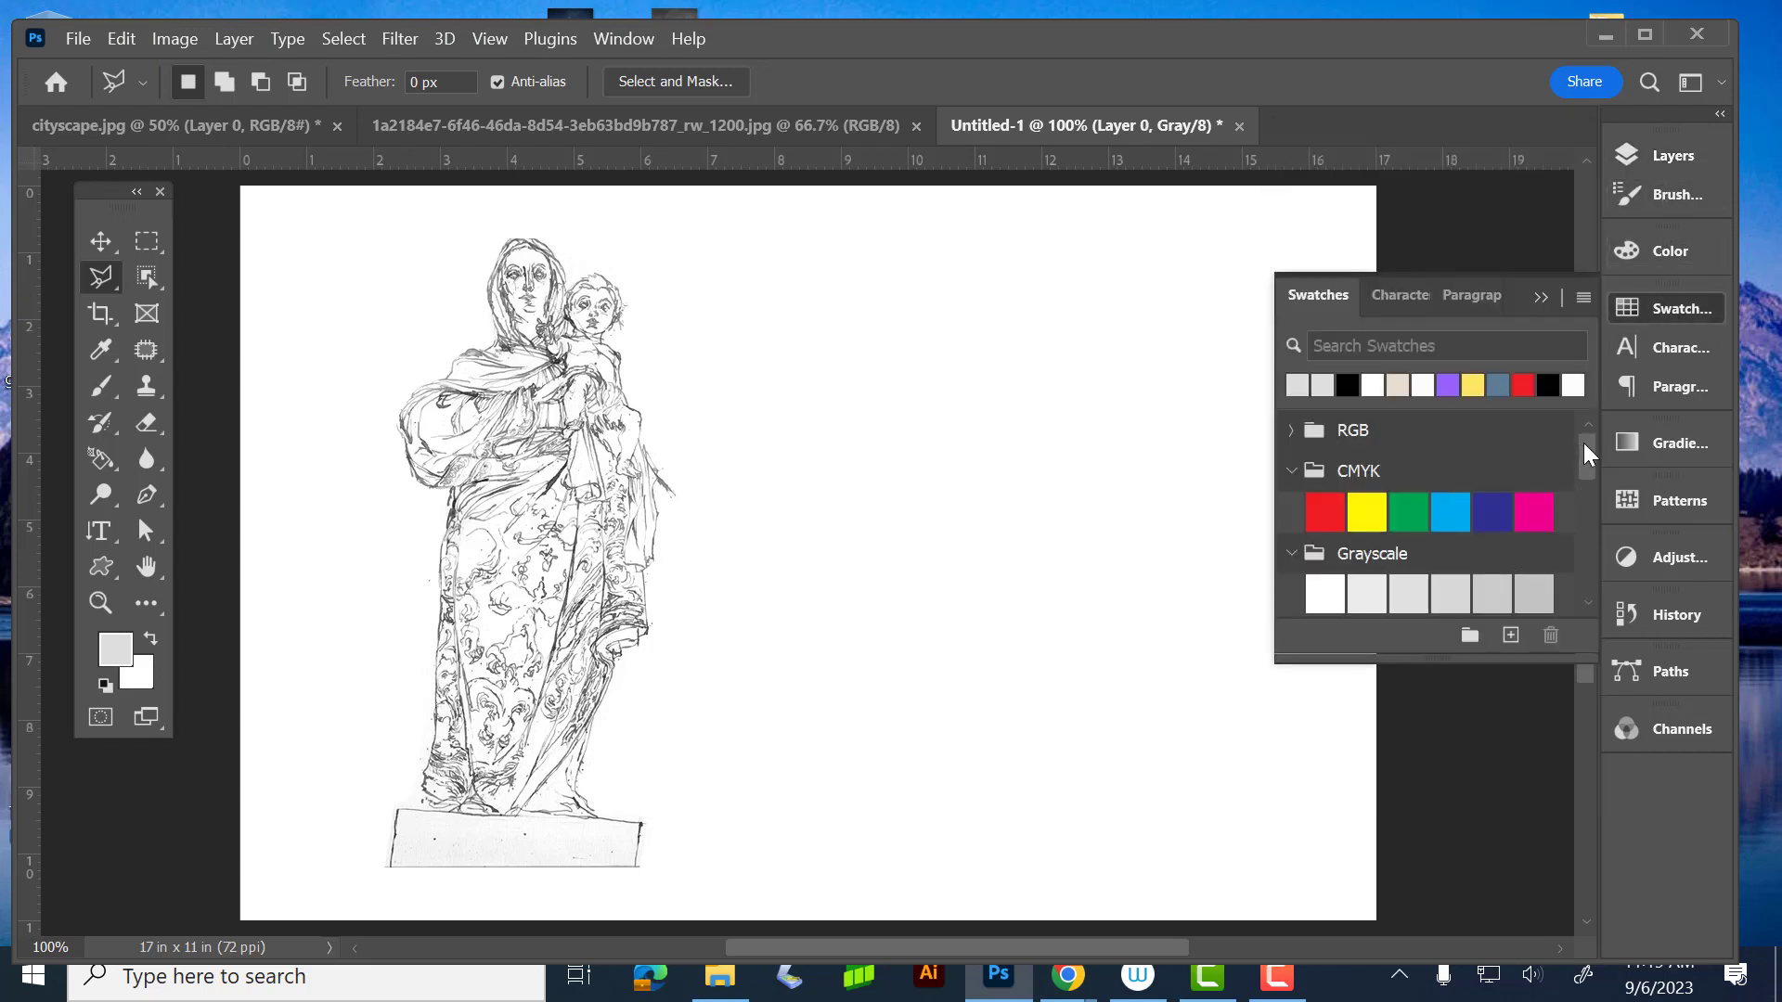
click(1527, 383)
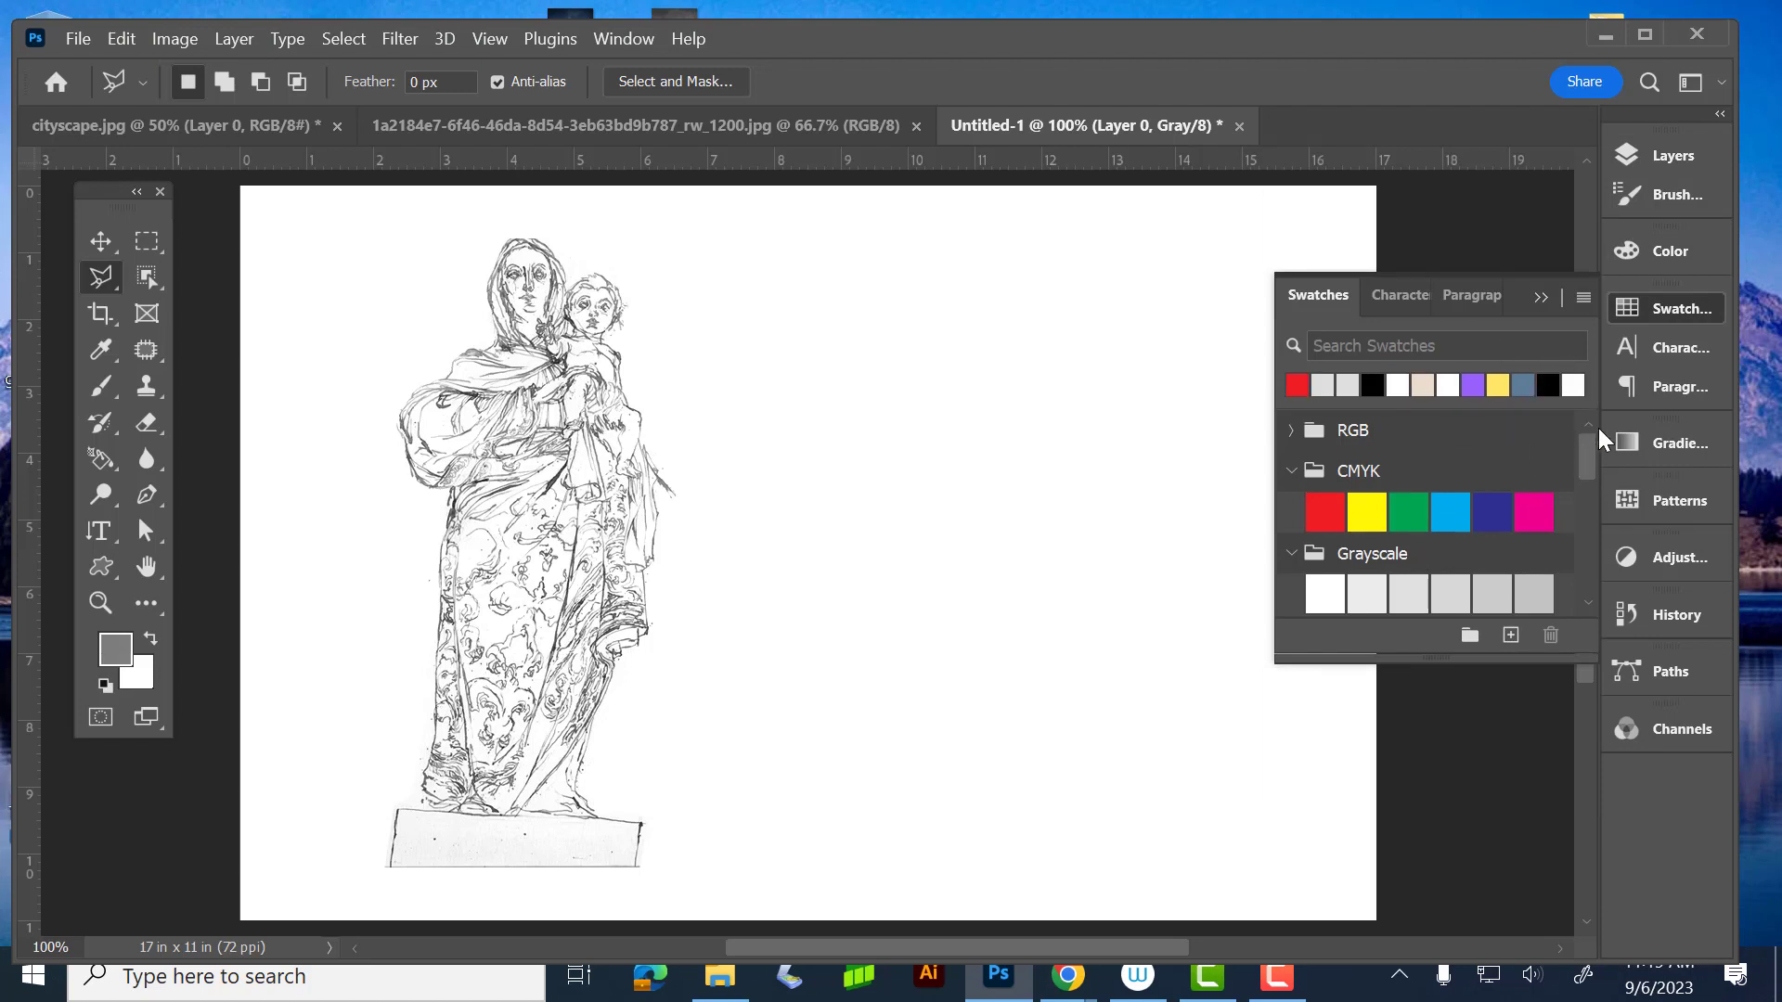
mouse_move(1596, 452)
mouse_down()
mouse_move(1597, 577)
mouse_move(1590, 434)
mouse_up()
click(1367, 512)
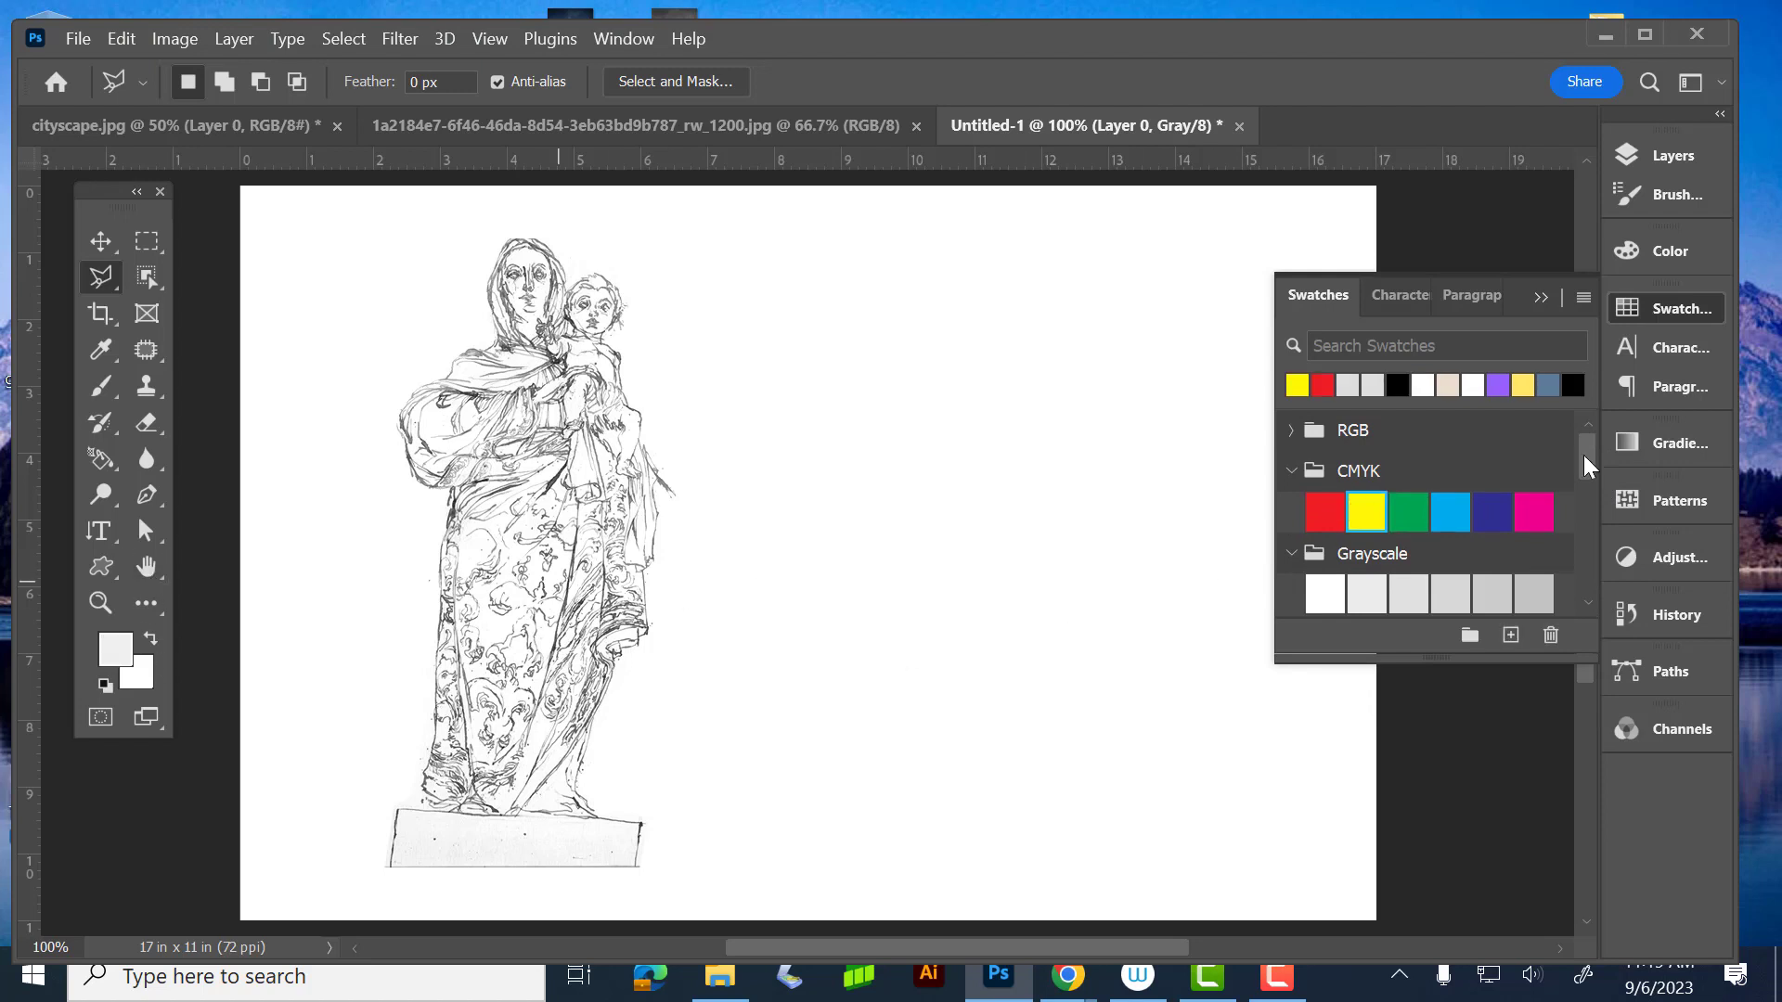
- Convert the document to RGB Color mode, keeping layers unmerged
click(159, 36)
mouse_move(168, 70)
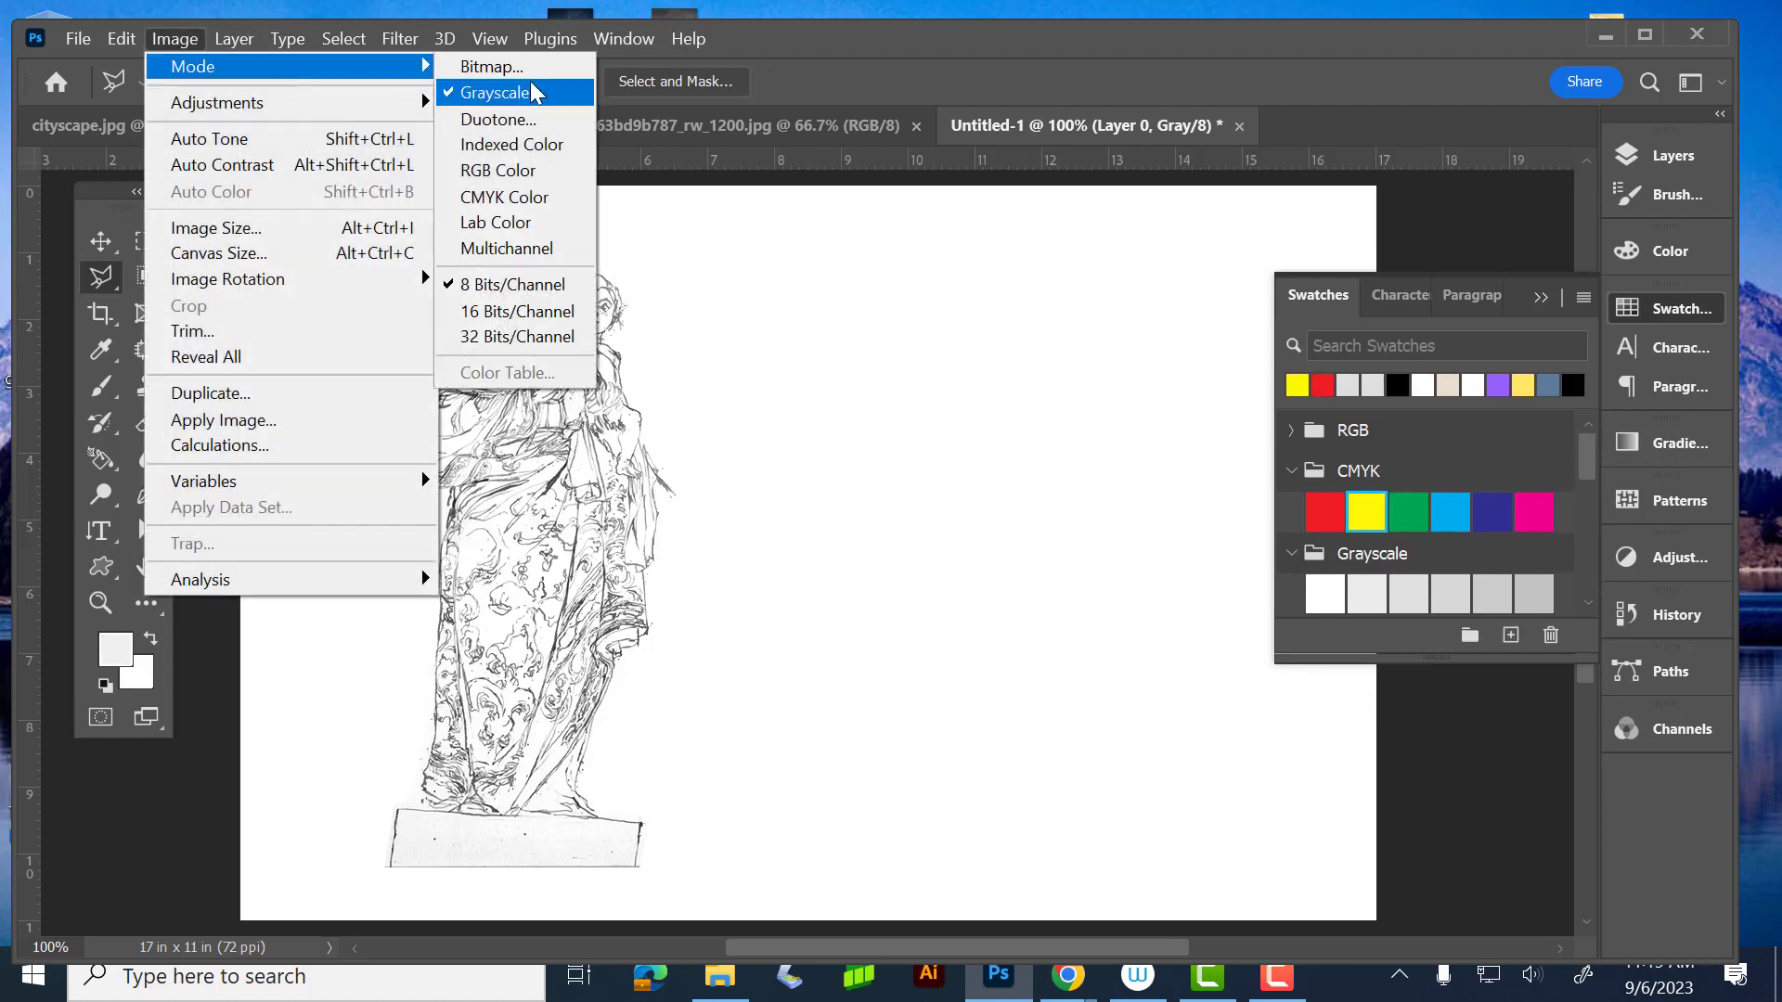
click(518, 171)
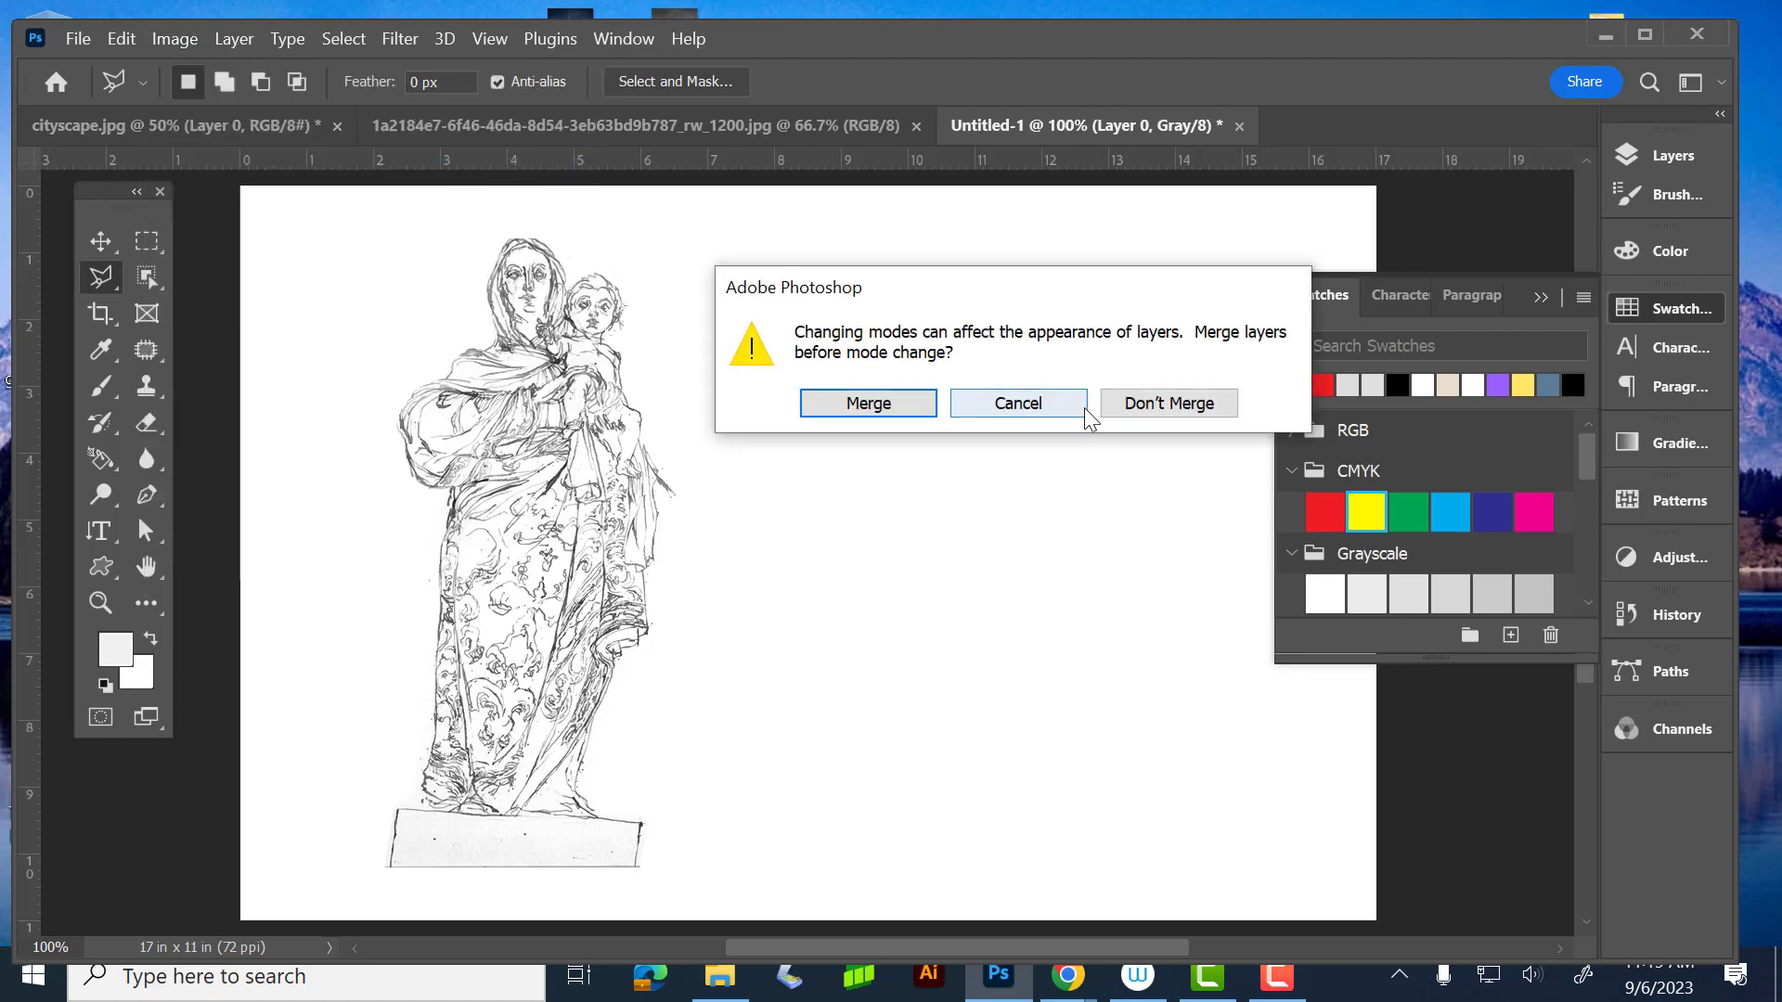
click(1205, 406)
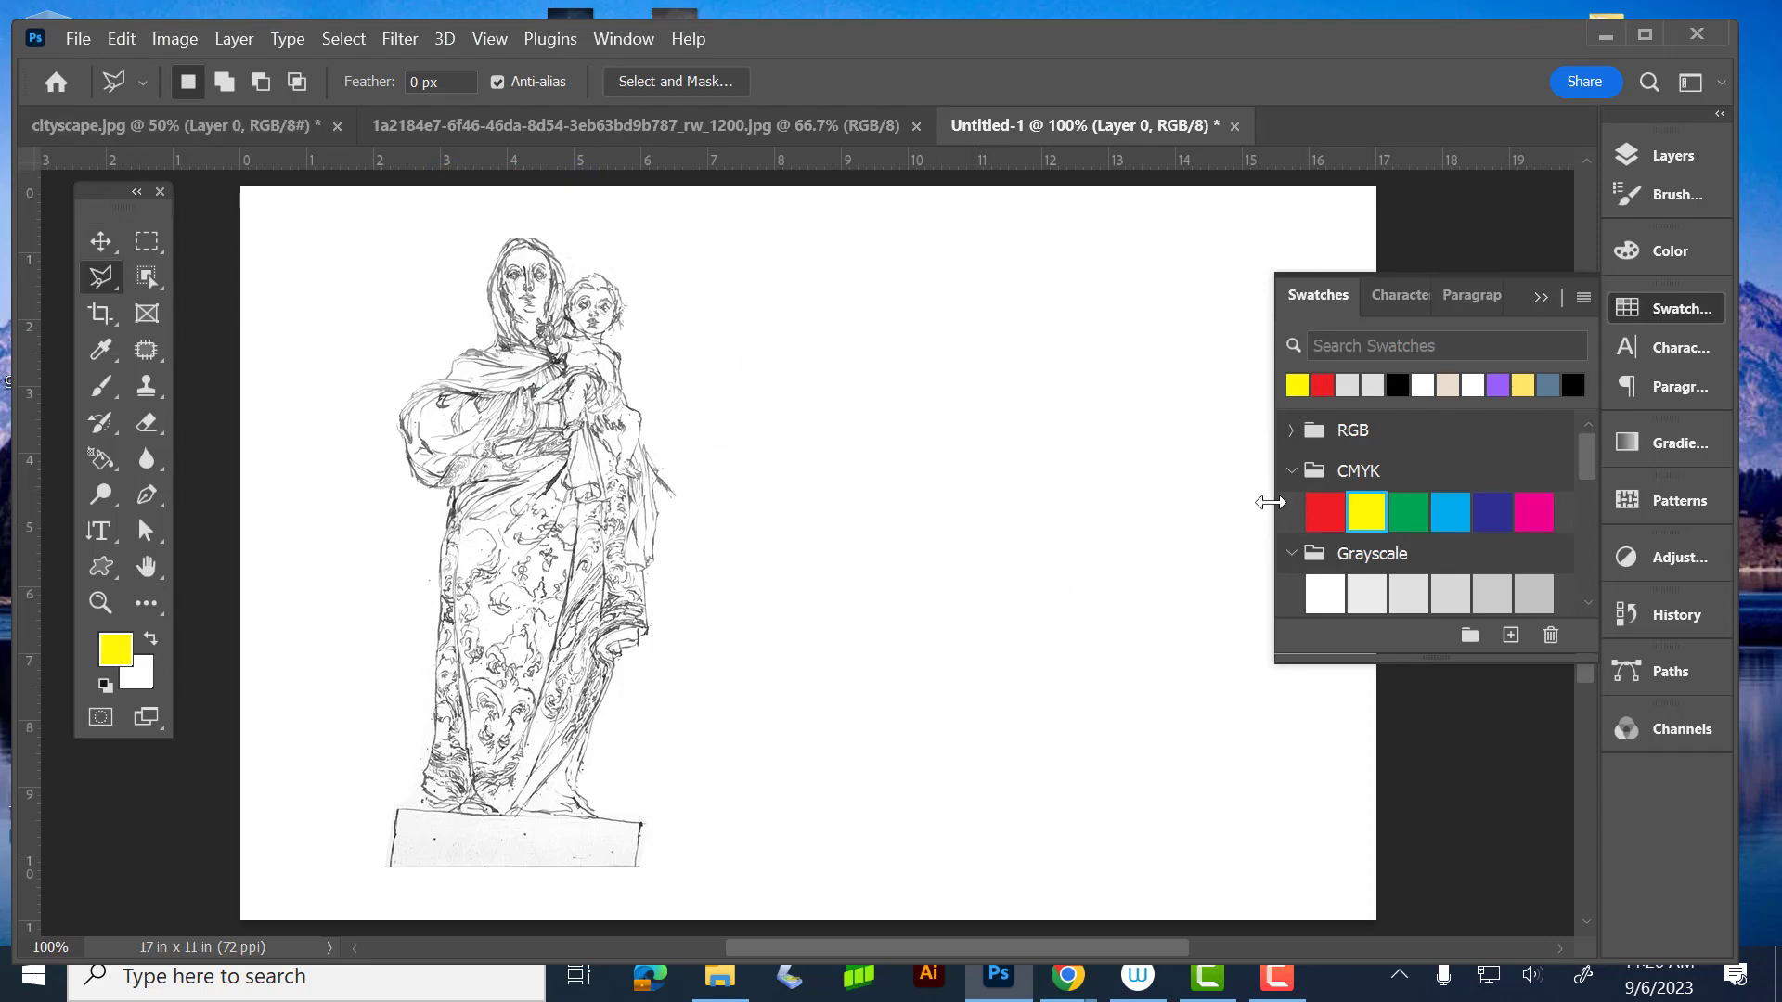
- Pick a muted brown foreground in the Color Picker and fill Layer 0 with it
click(1324, 511)
click(115, 648)
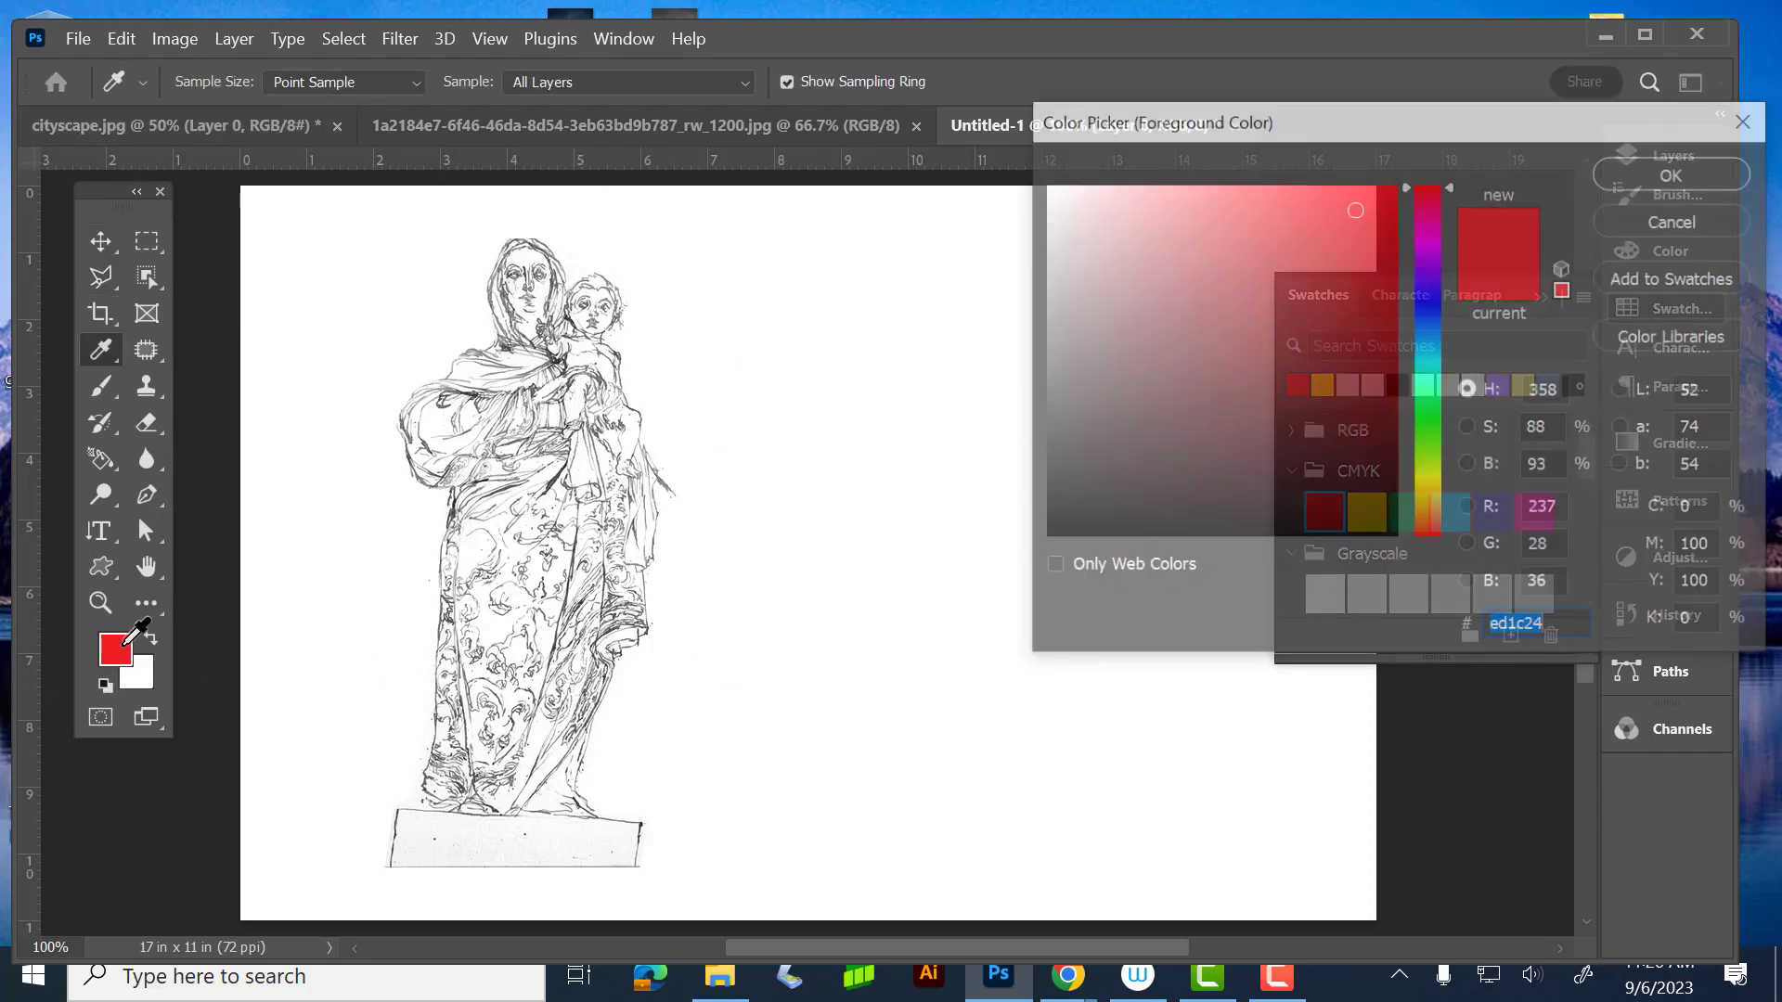
drag(1467, 180, 1483, 504)
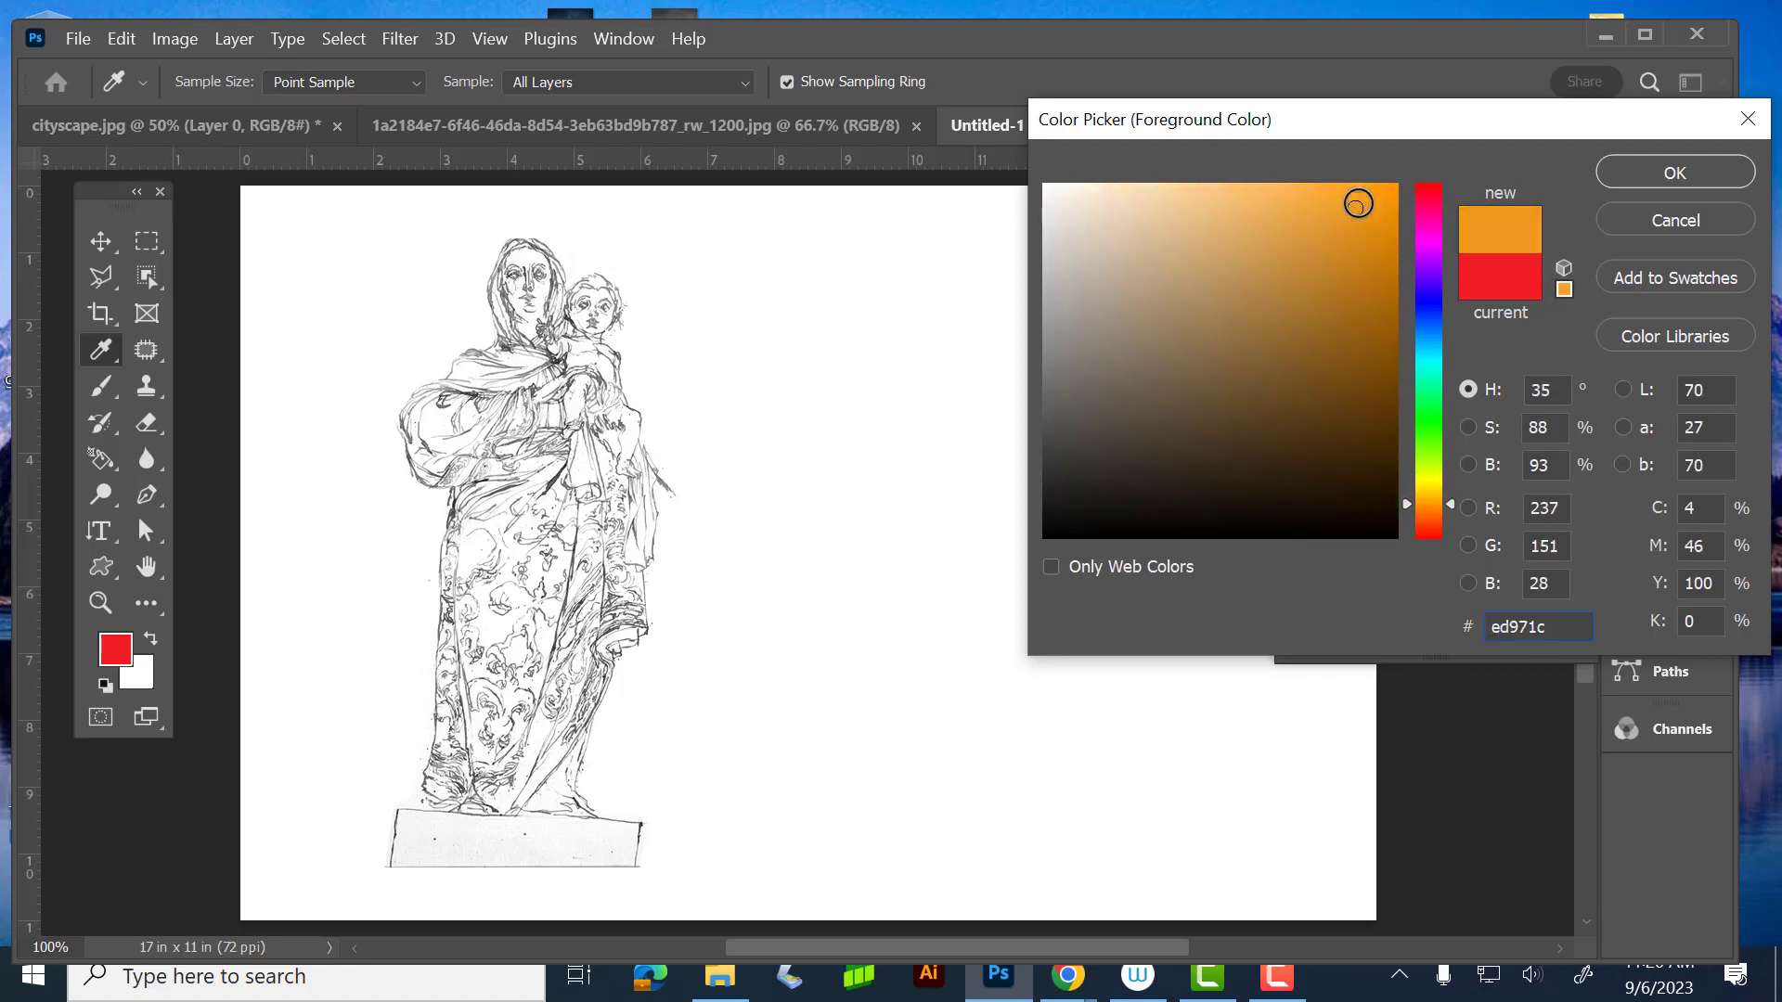
mouse_move(1352, 198)
mouse_down()
mouse_move(1194, 365)
mouse_move(1201, 320)
mouse_move(1227, 340)
mouse_move(1197, 321)
mouse_up()
click(1689, 170)
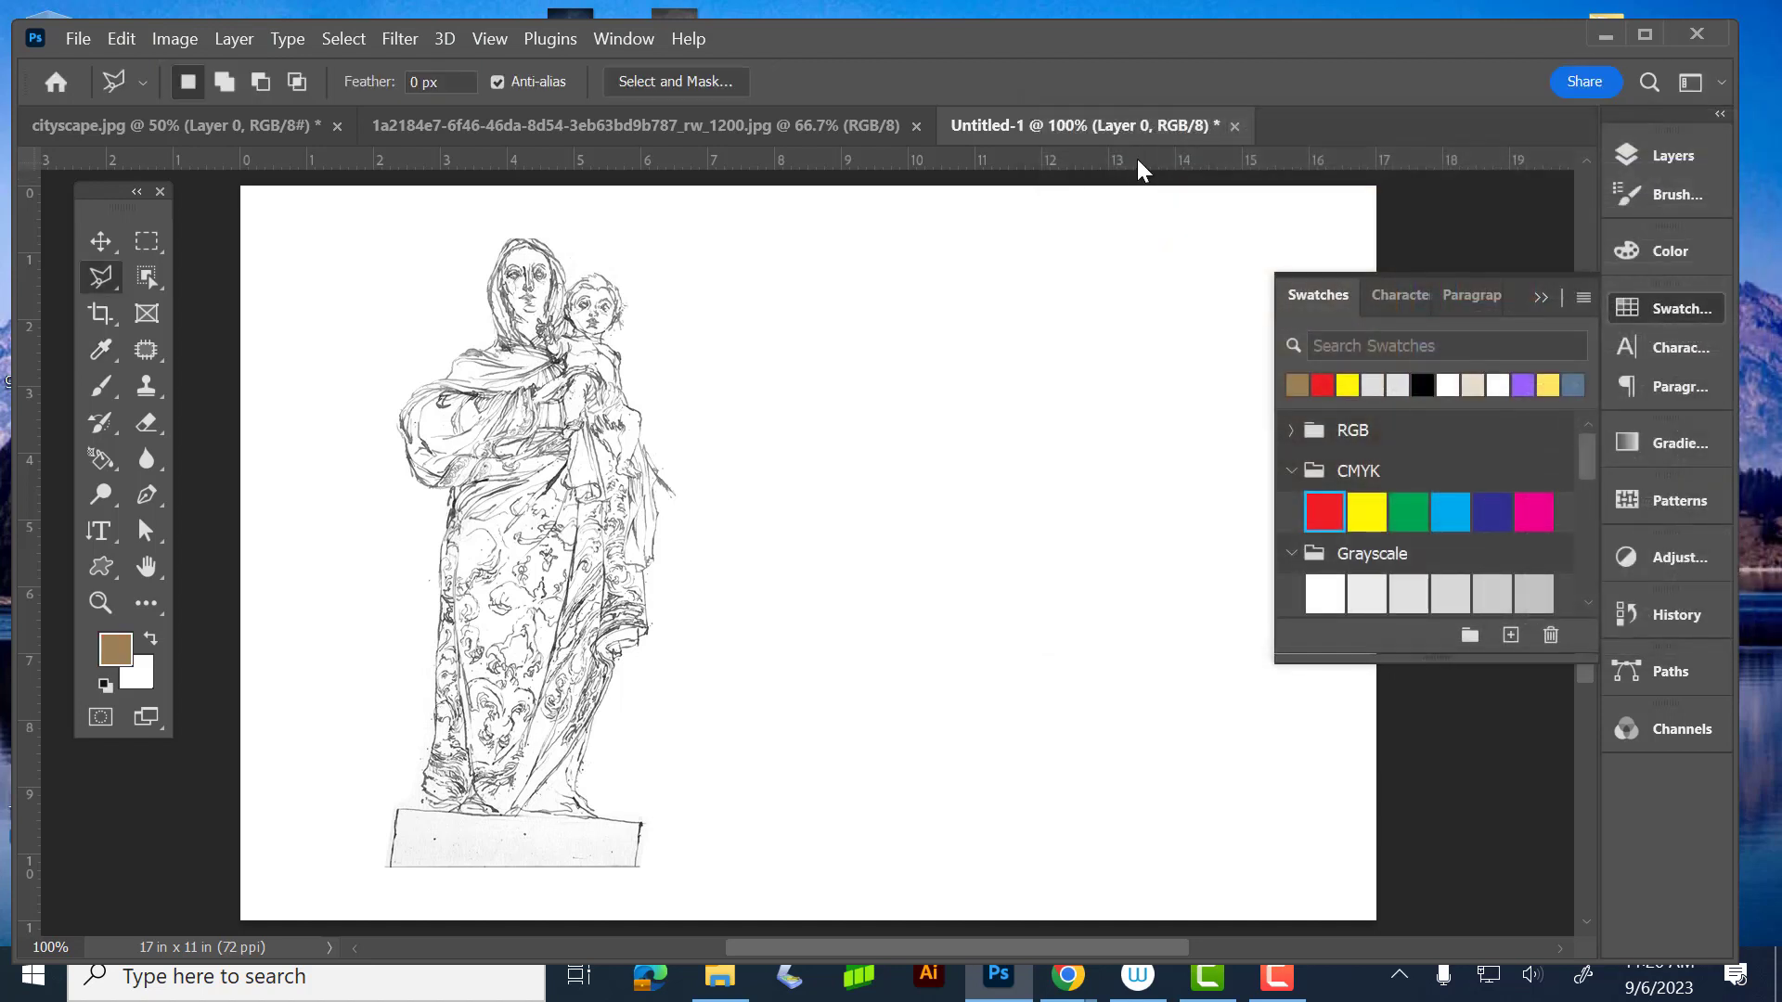
key(alt+BackSpace)
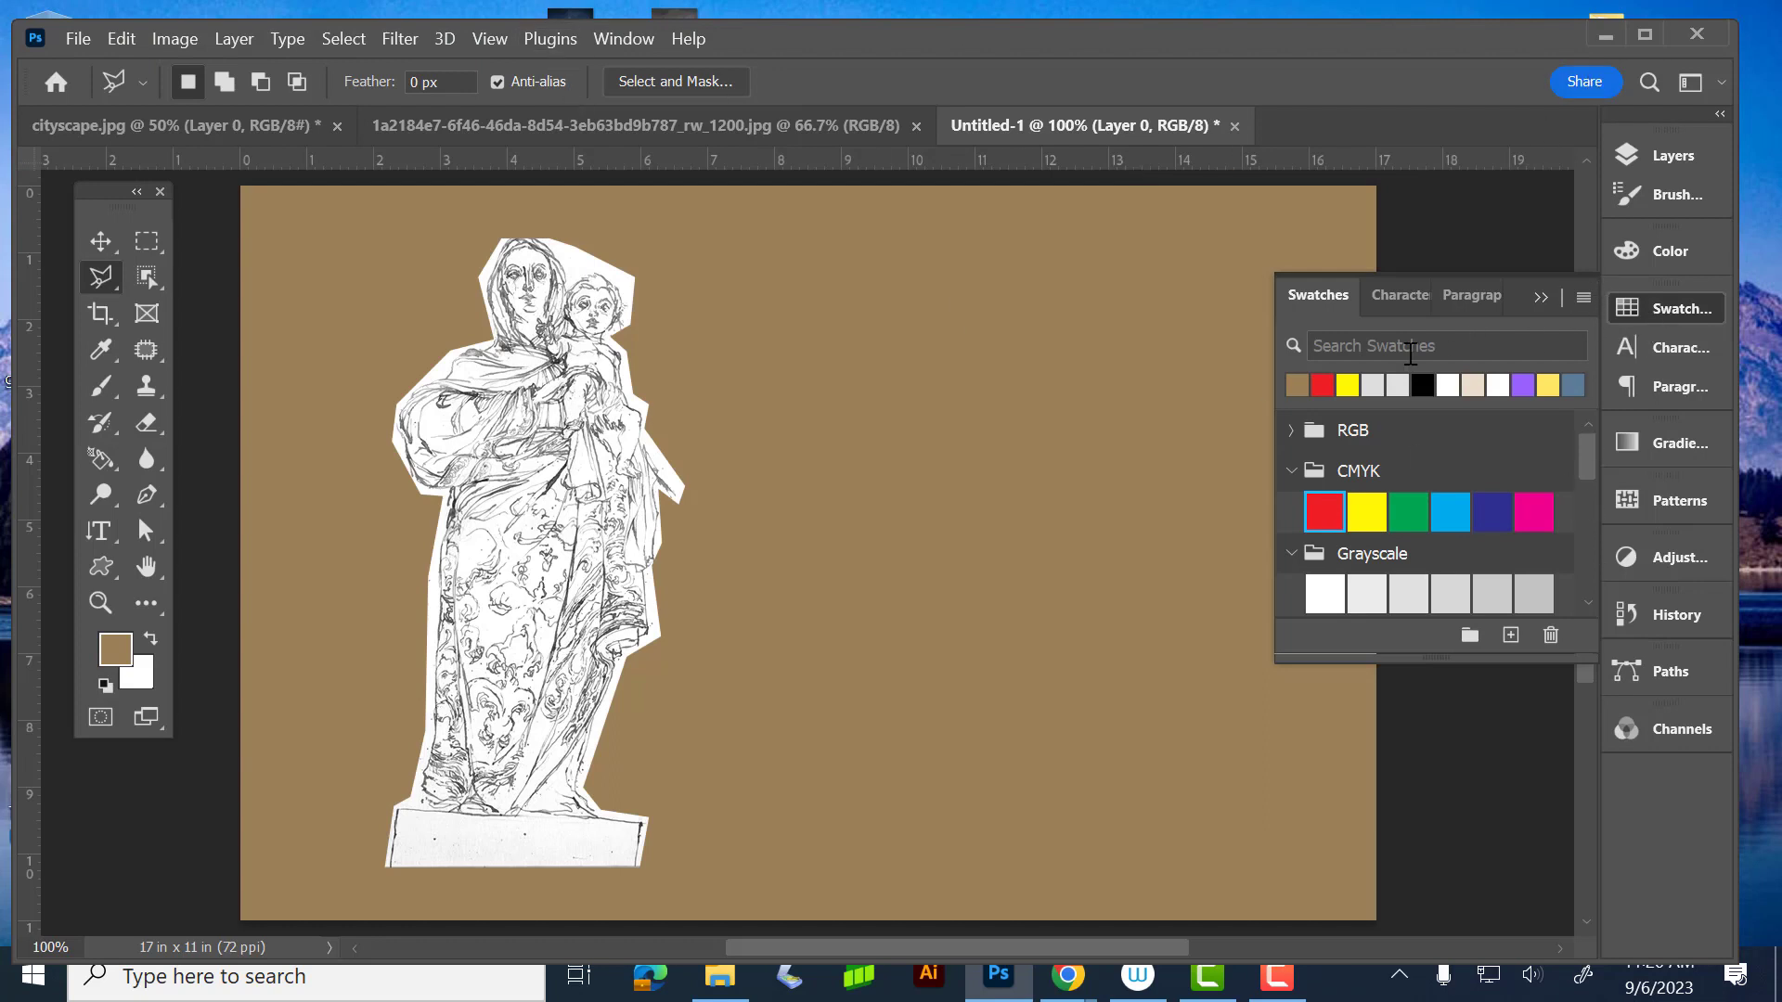
click(1674, 301)
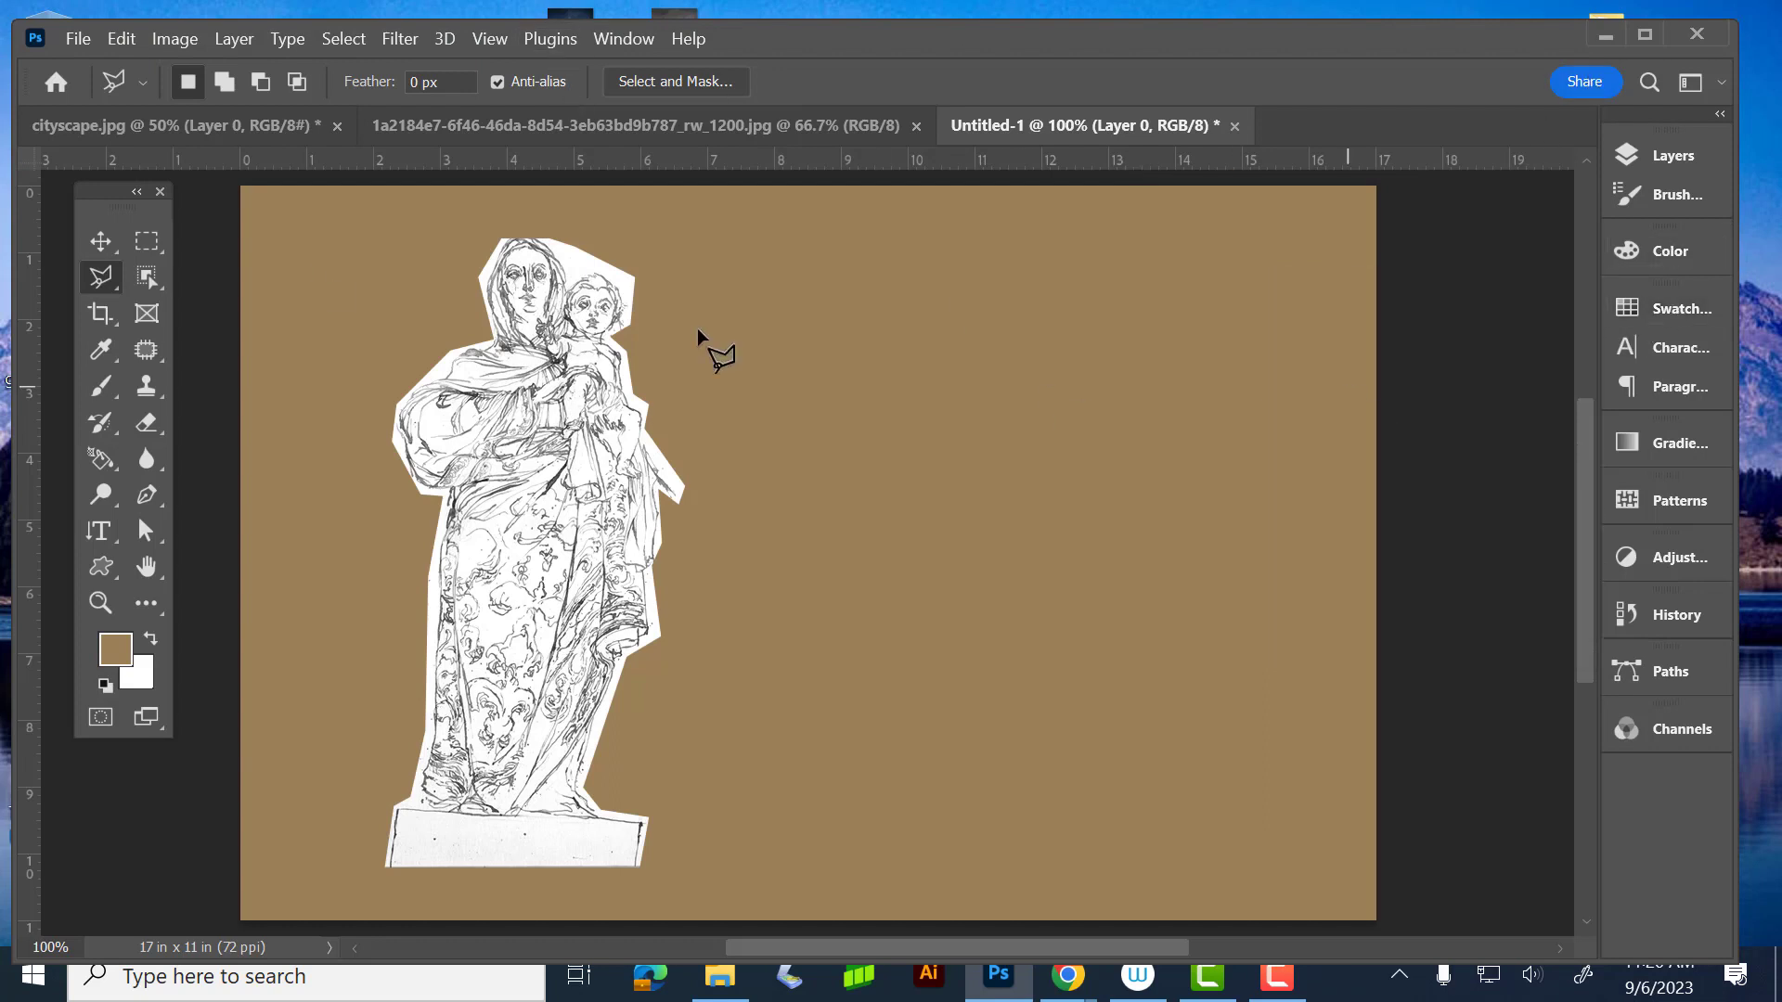
- Lighten Layer 0's brown background to pale tan with a Levels midtone of 1.55
click(101, 241)
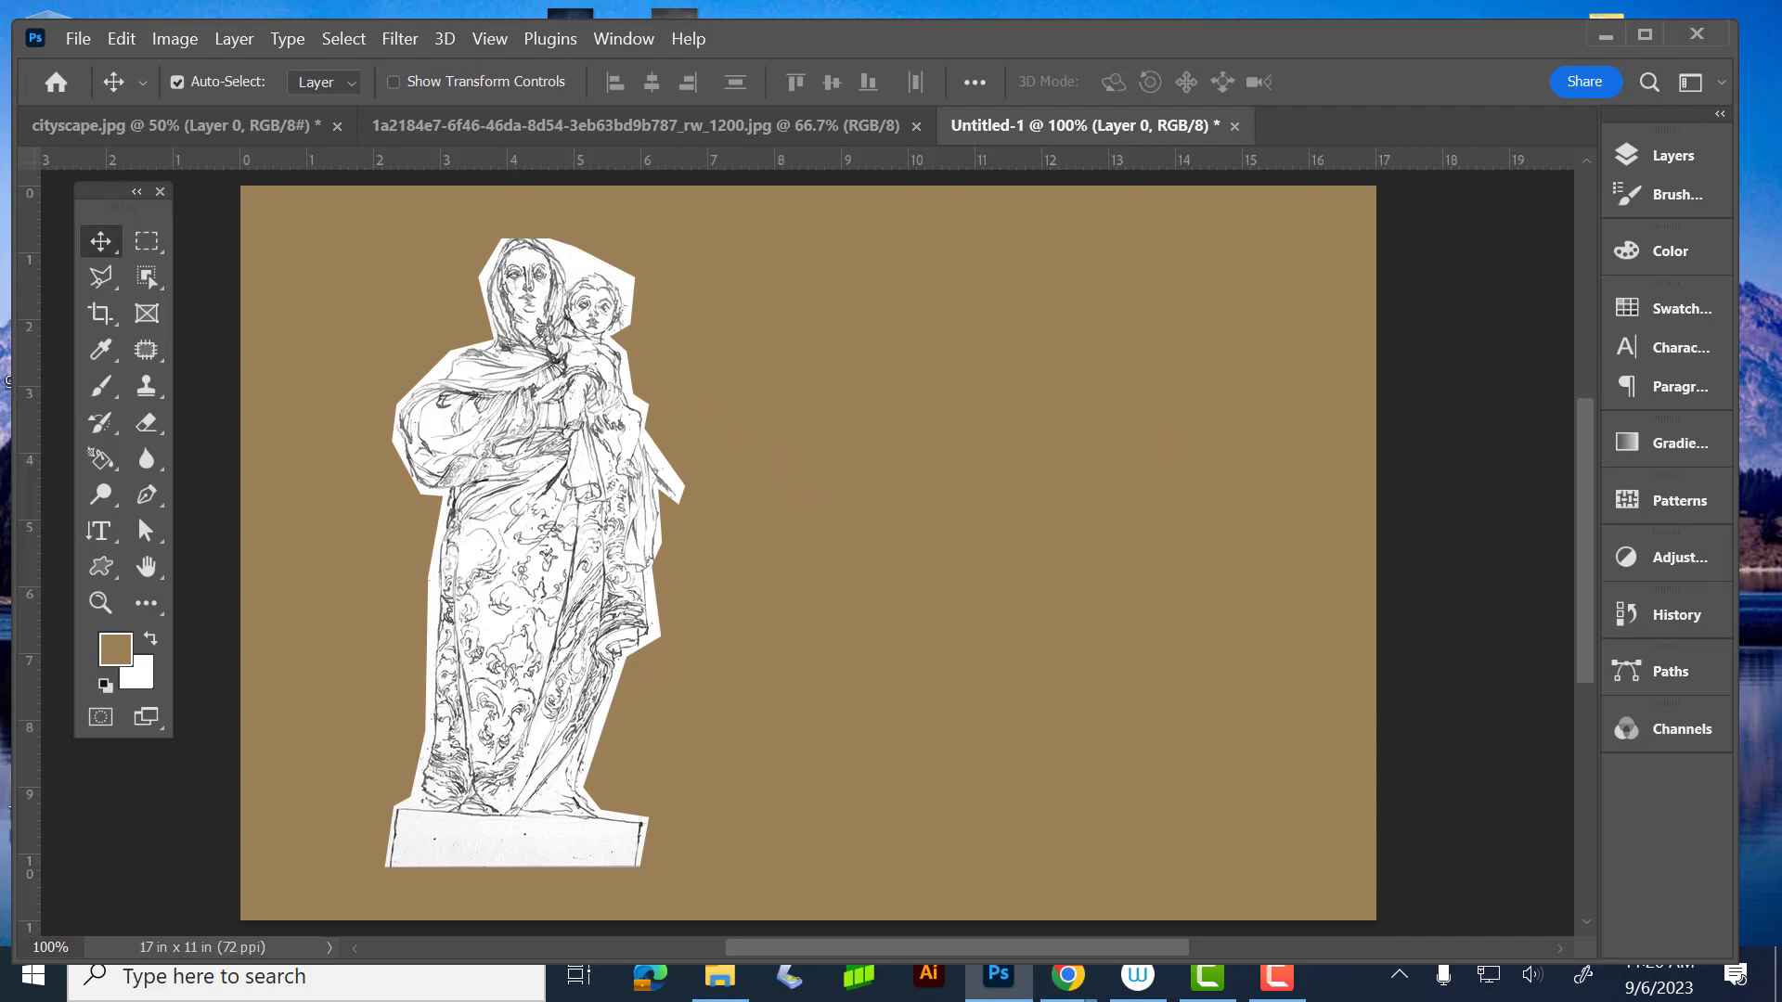
click(1654, 152)
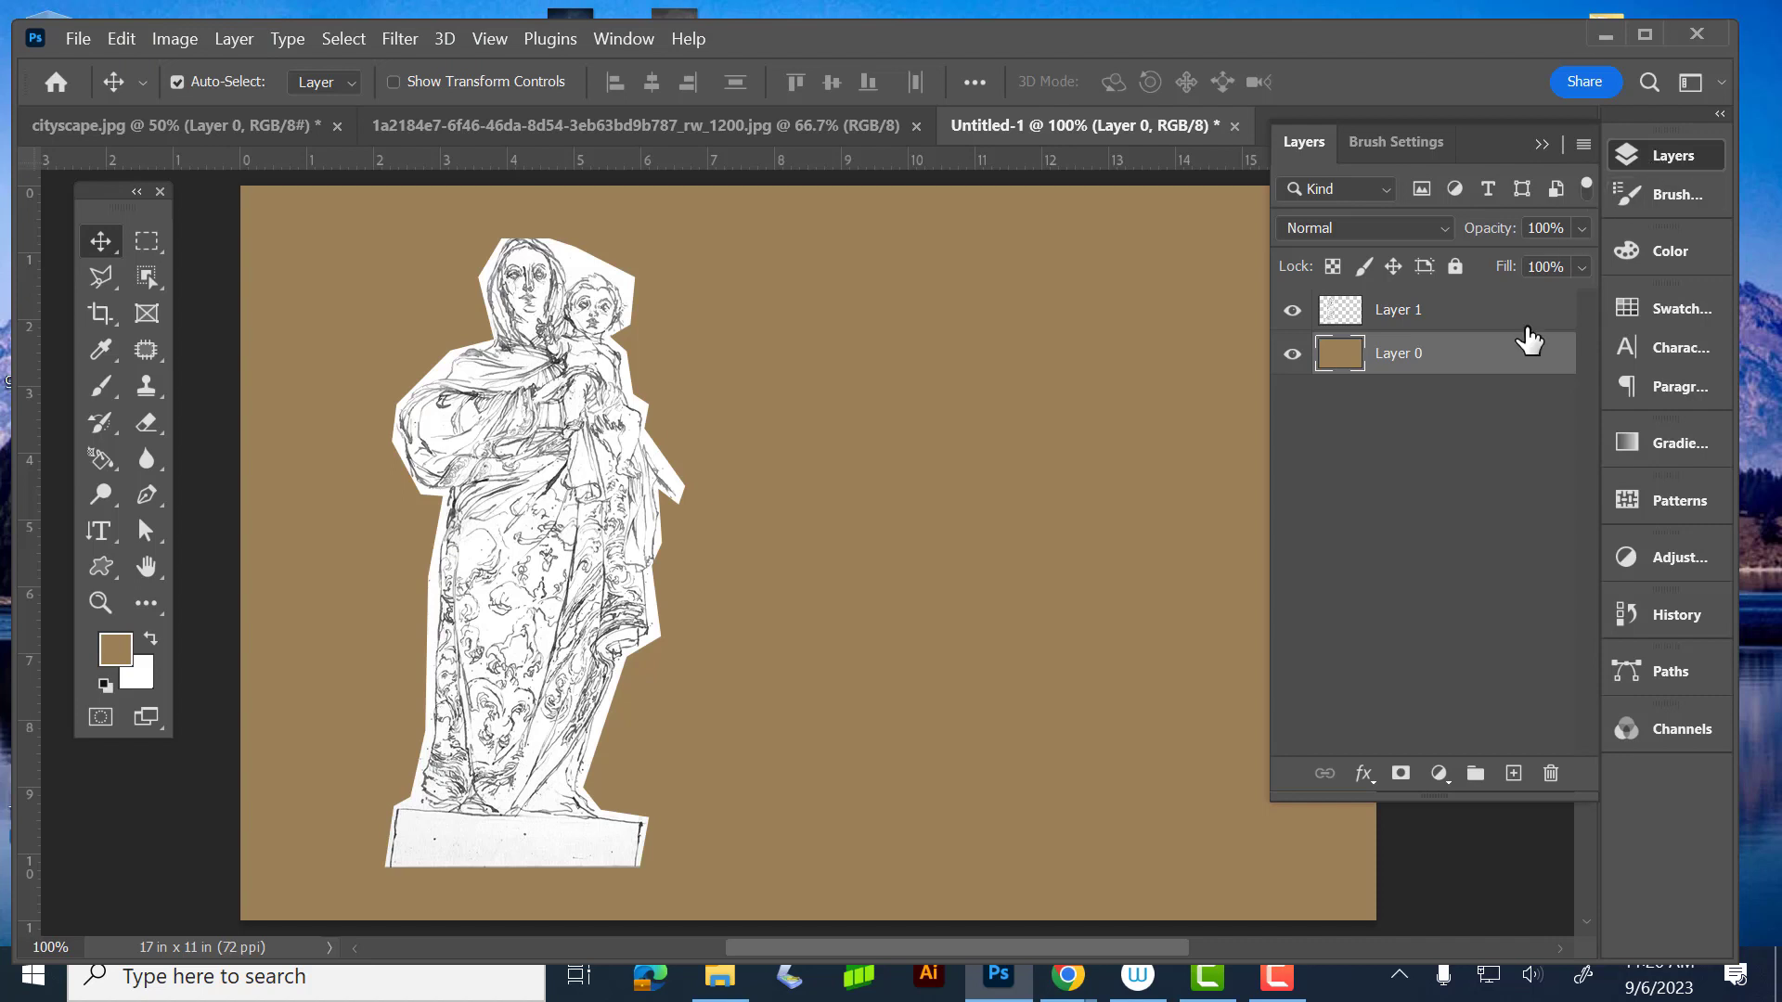
key(i)
key(ctrl+l)
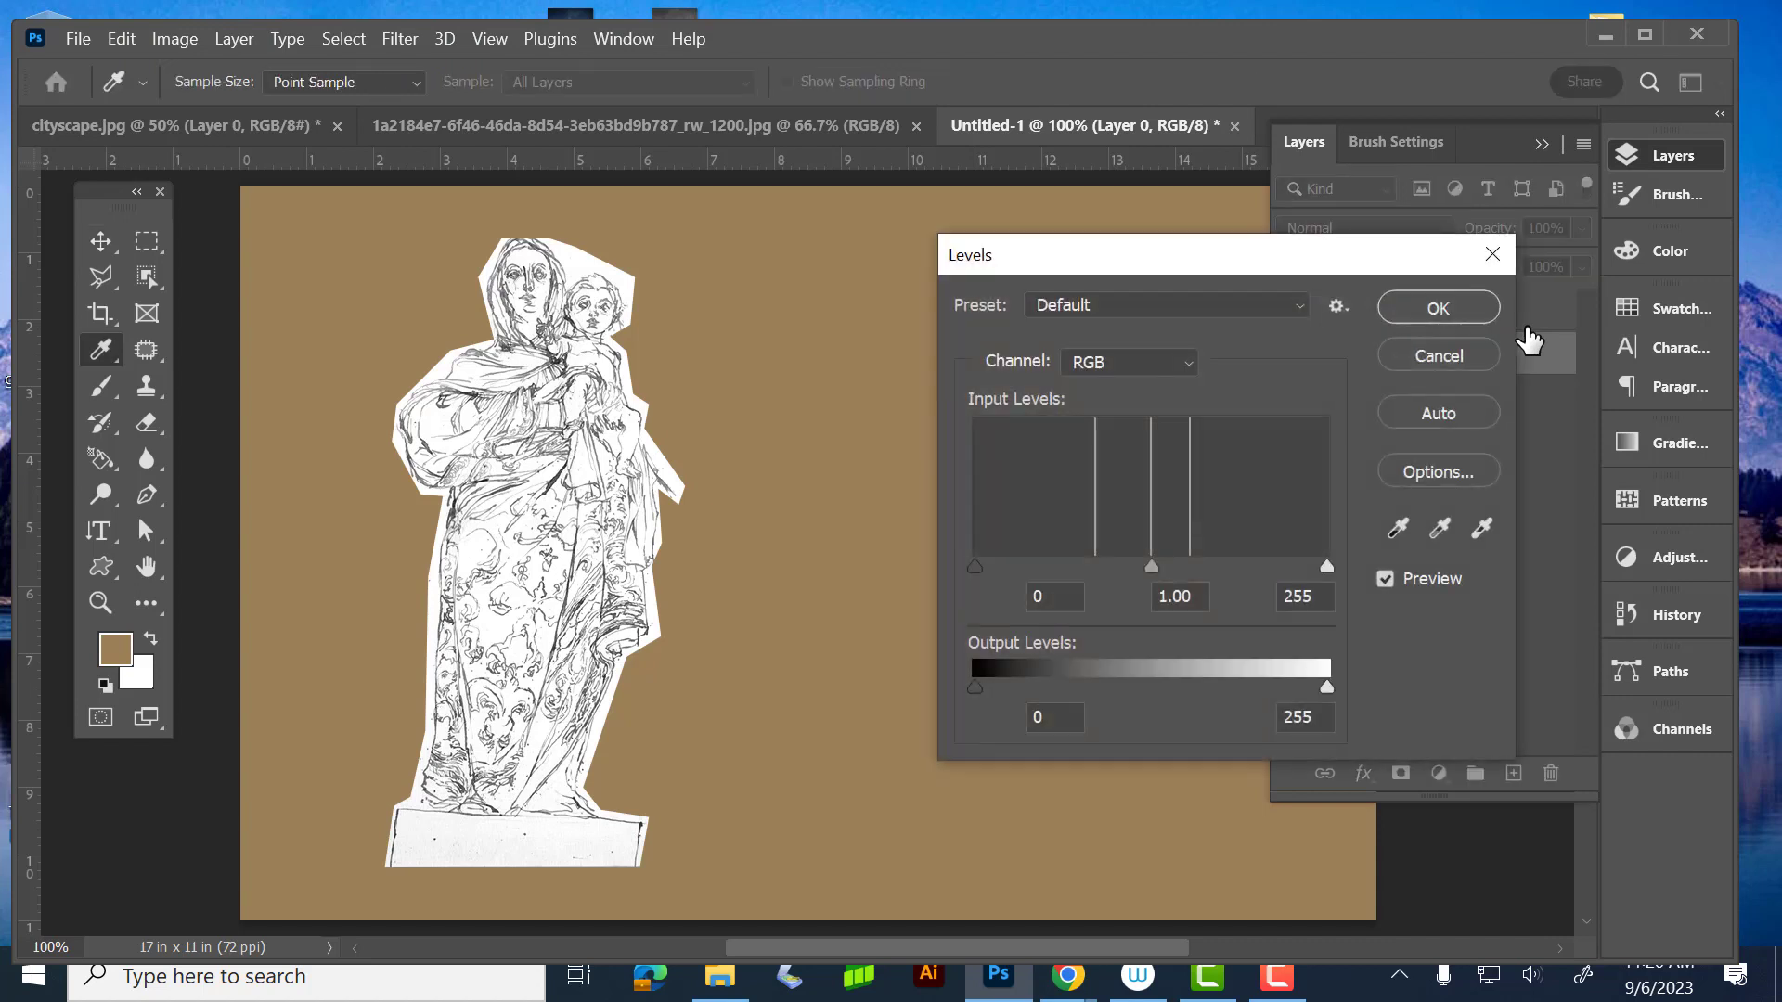
drag(1156, 558, 1096, 570)
click(1463, 310)
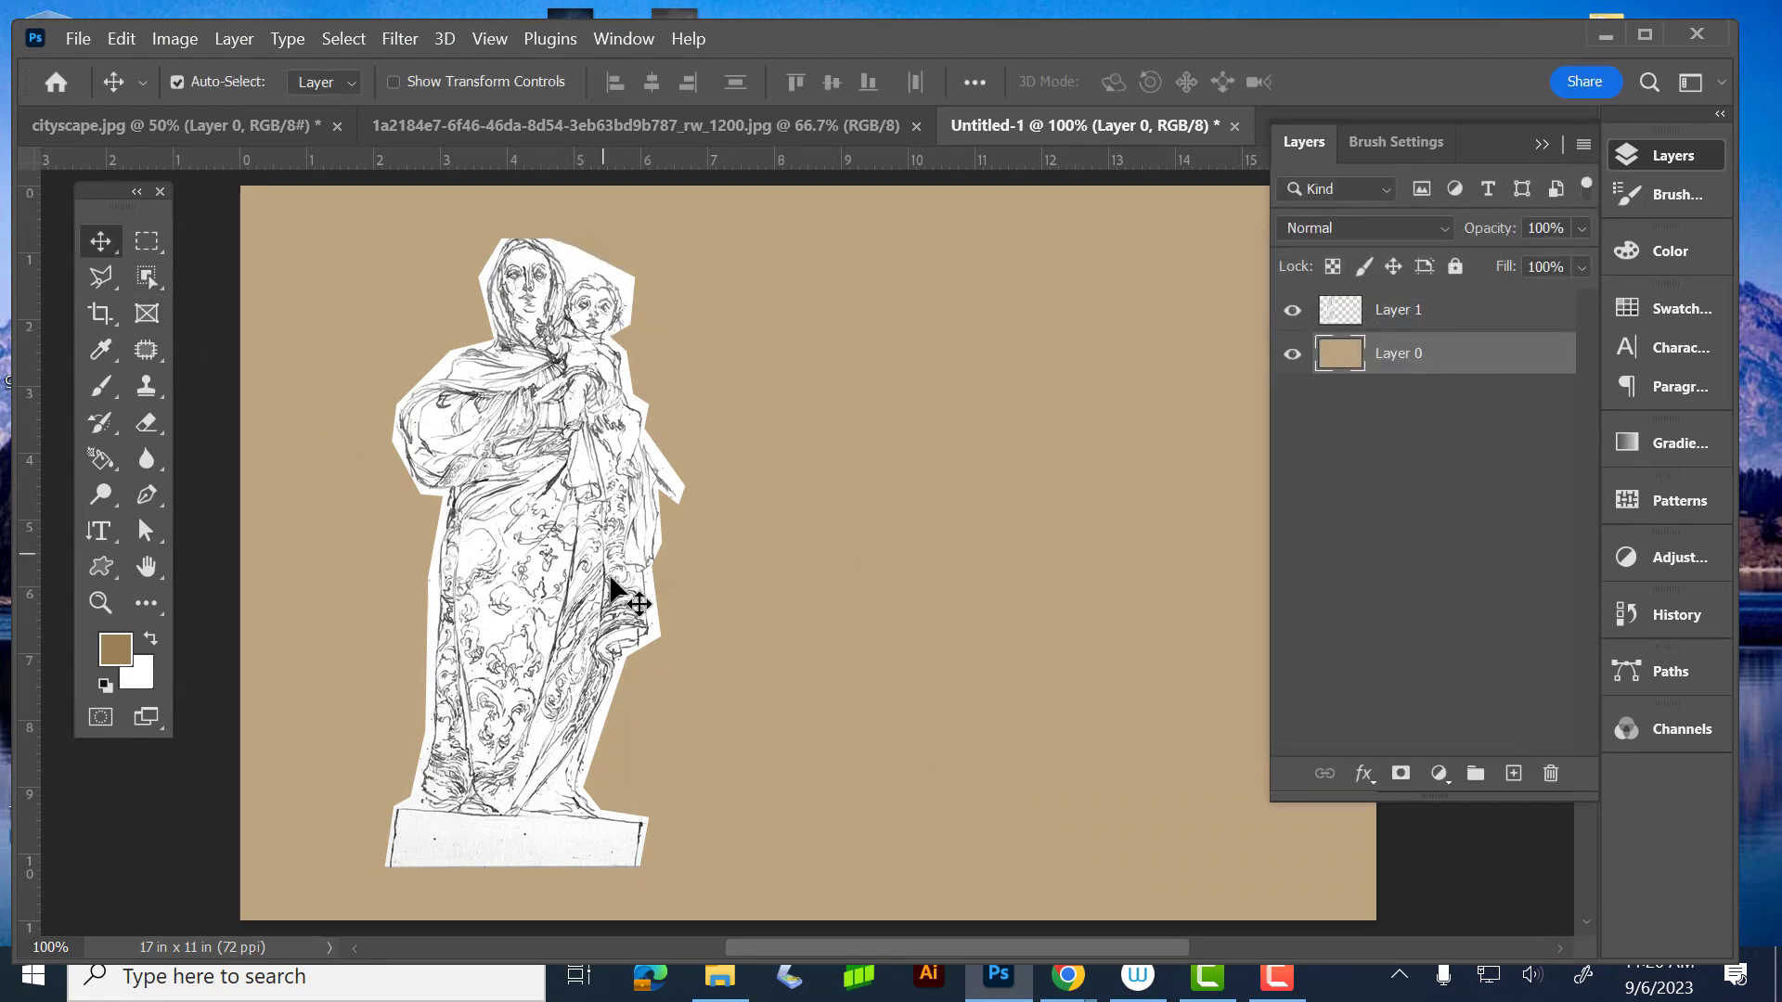
- Set Layer 1's blend mode to Multiply and drag the statue sketch further left
click(1421, 315)
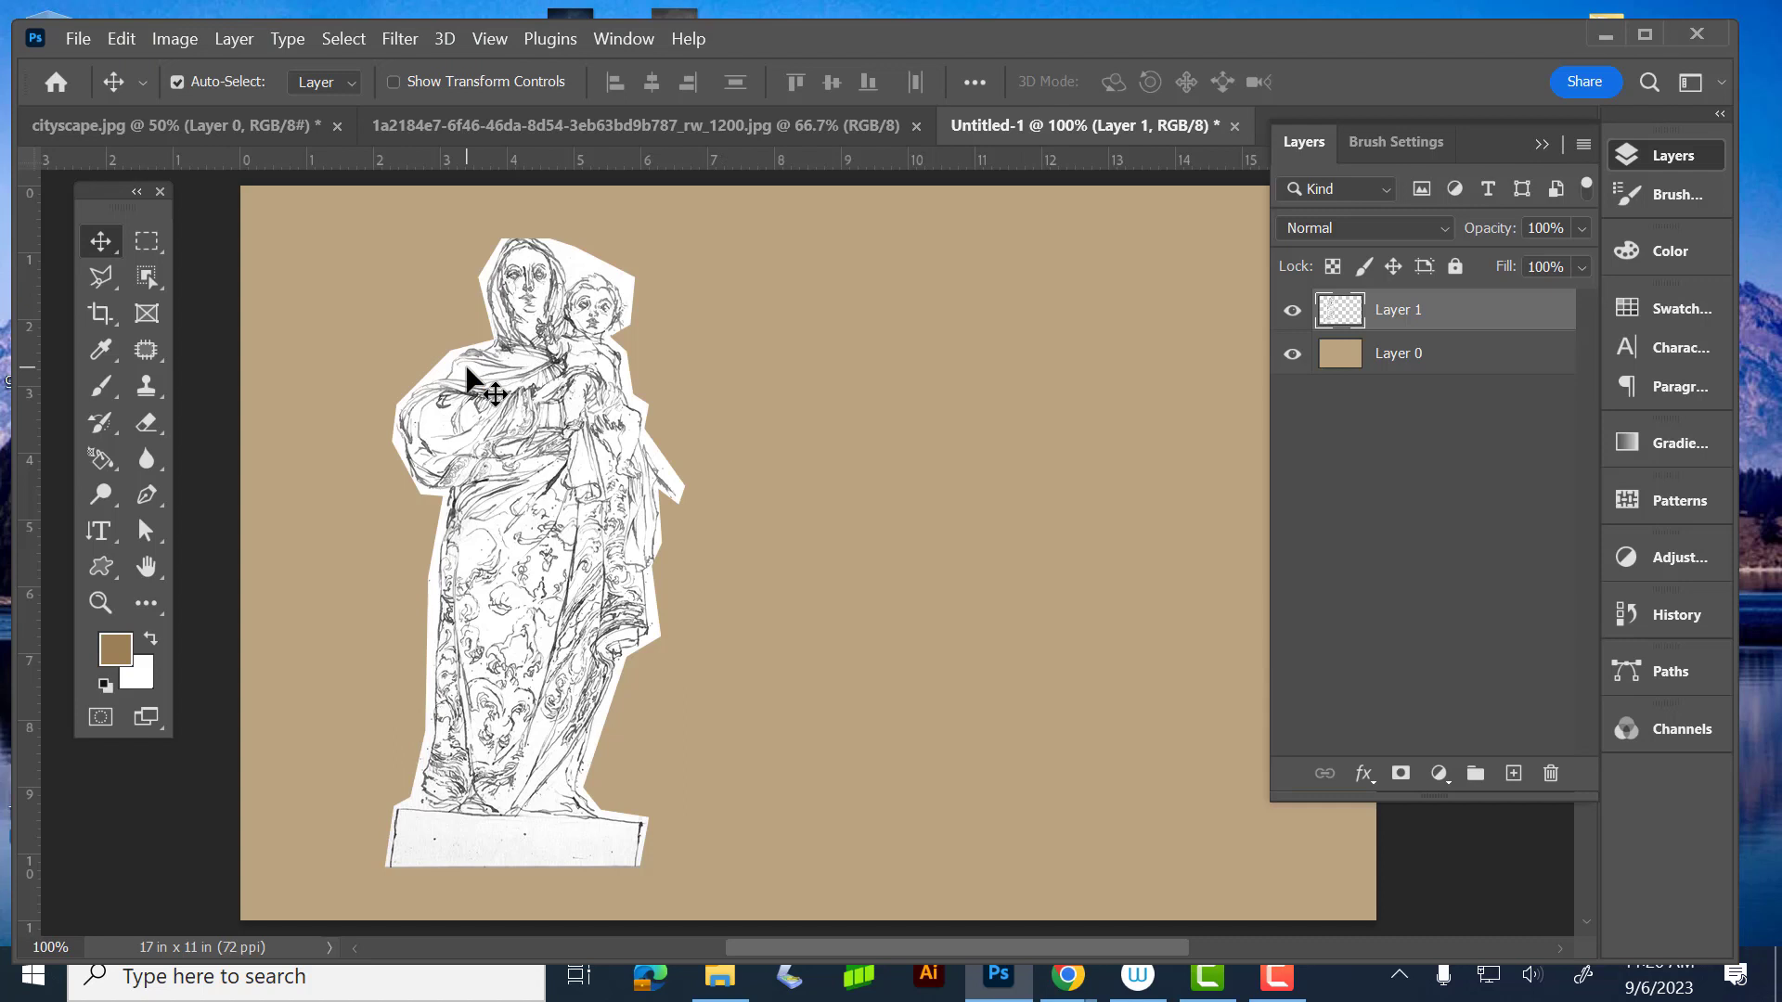
click(1358, 230)
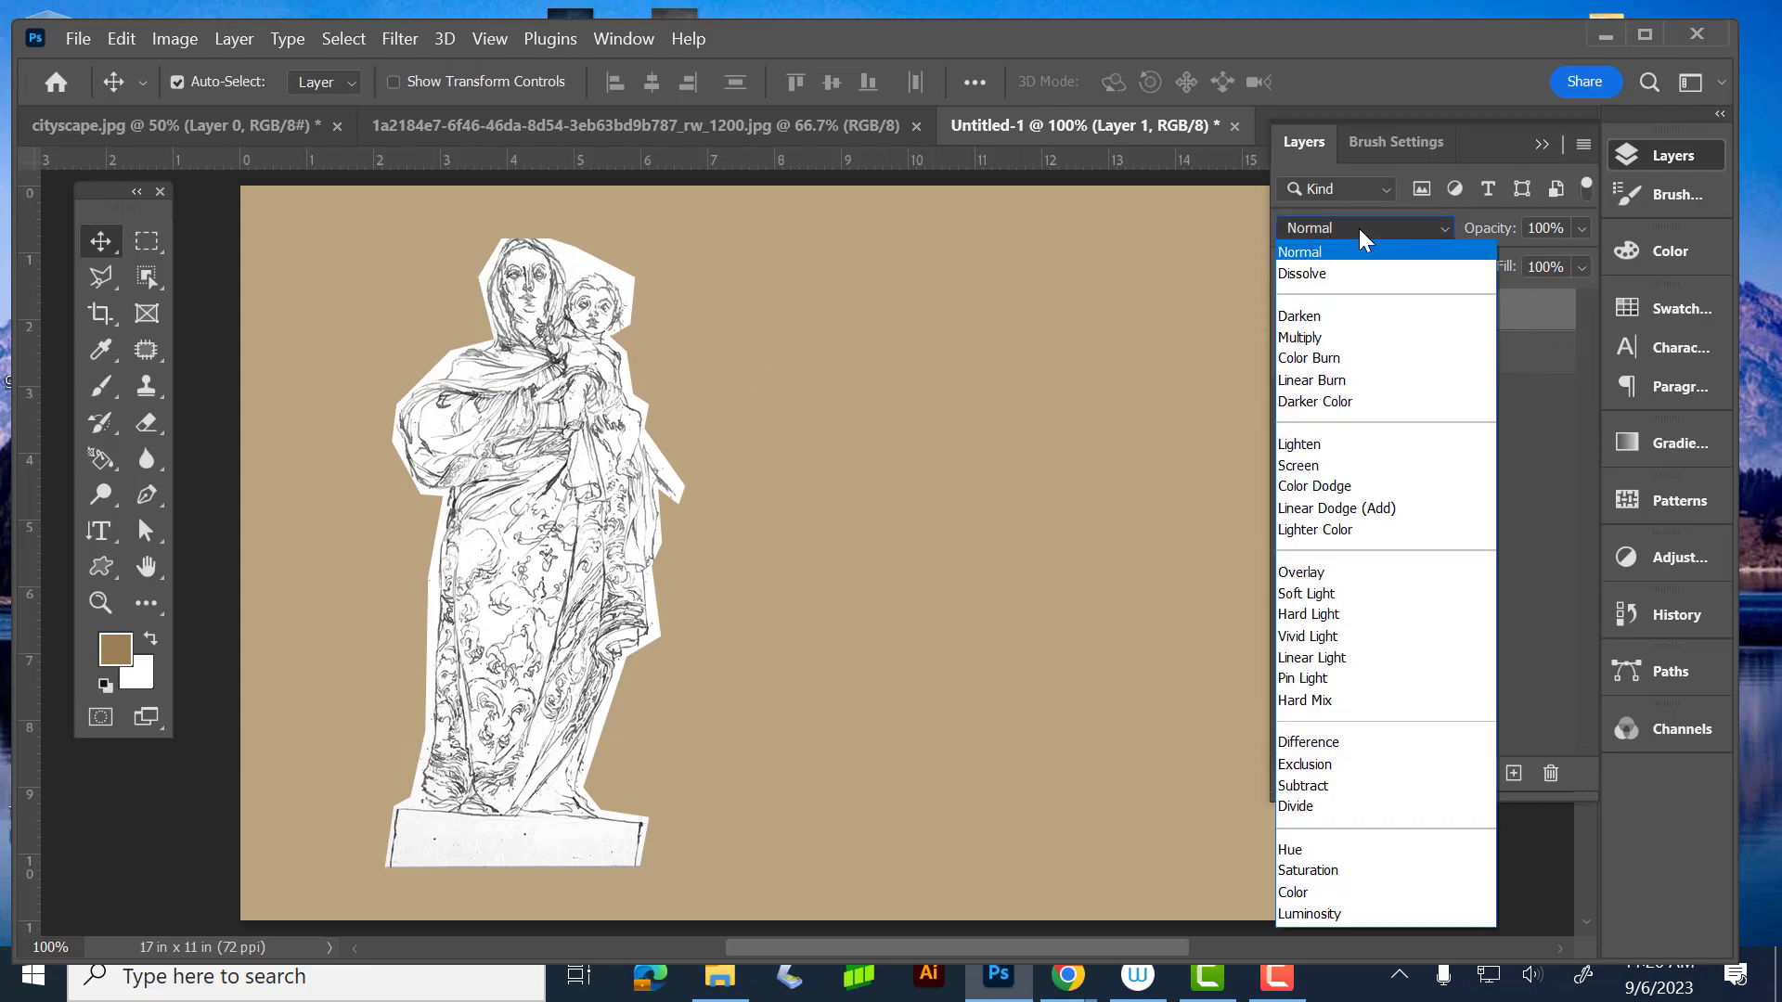
click(1357, 344)
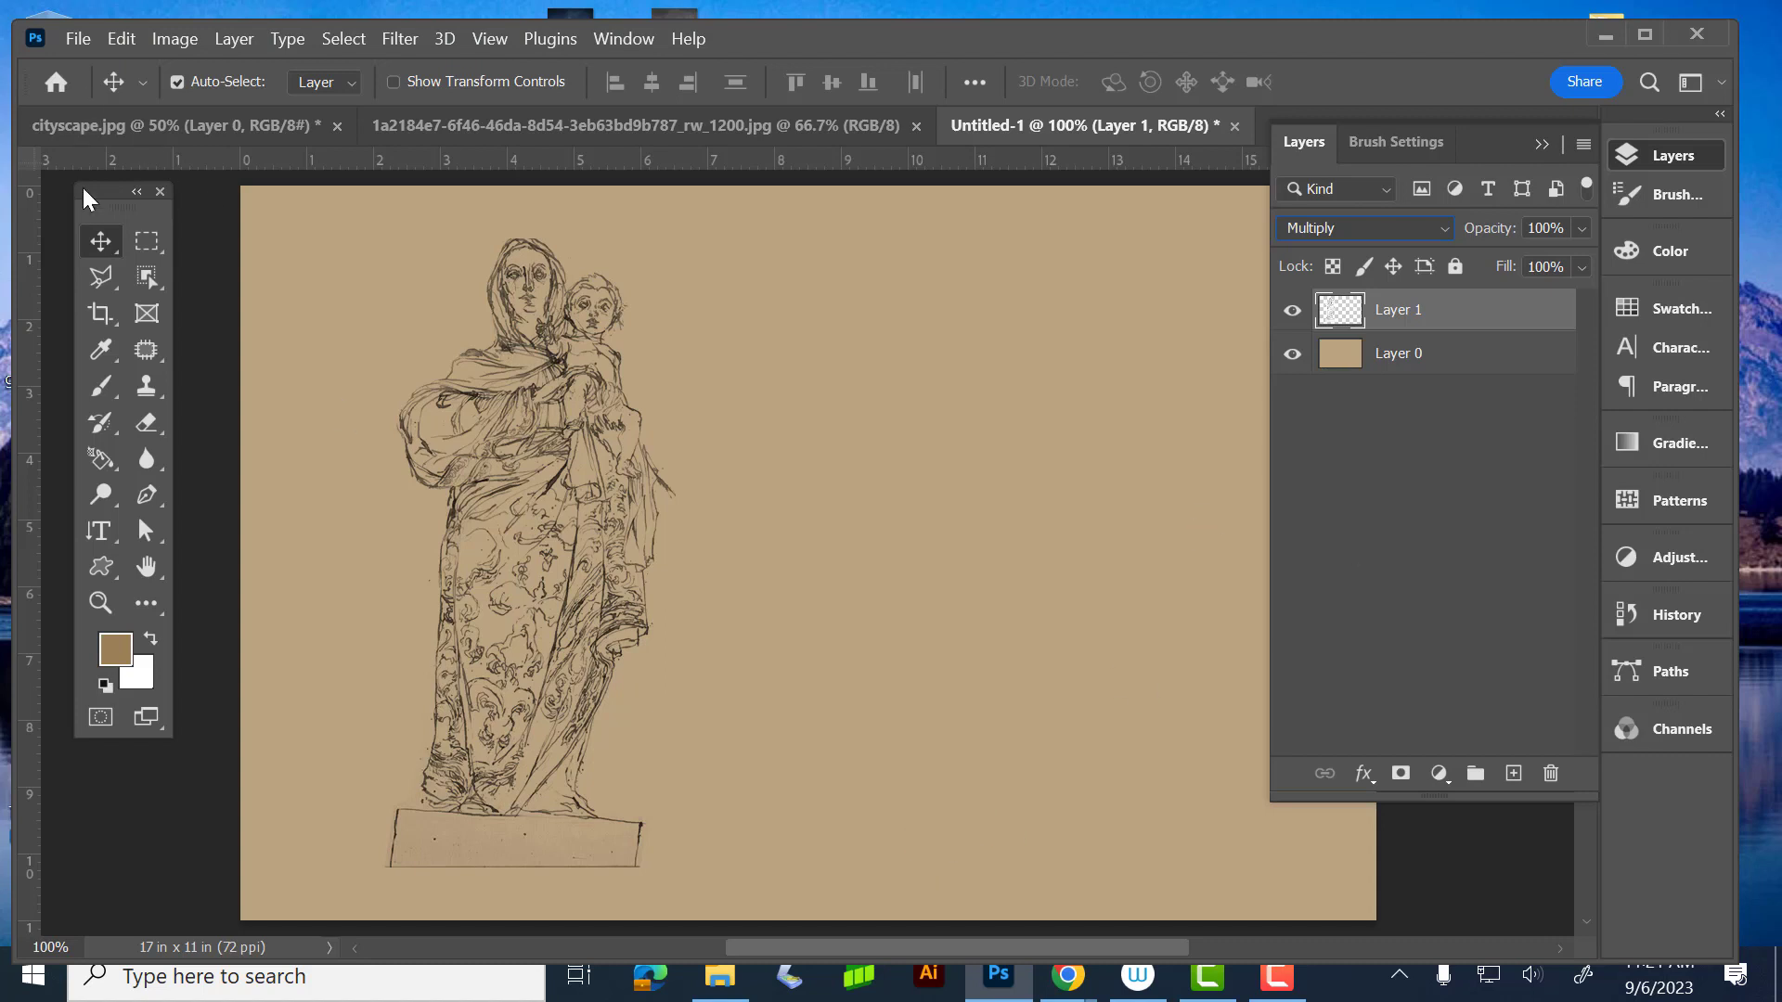
mouse_move(584, 418)
mouse_down()
mouse_move(522, 473)
mouse_move(501, 386)
mouse_move(492, 429)
mouse_up()
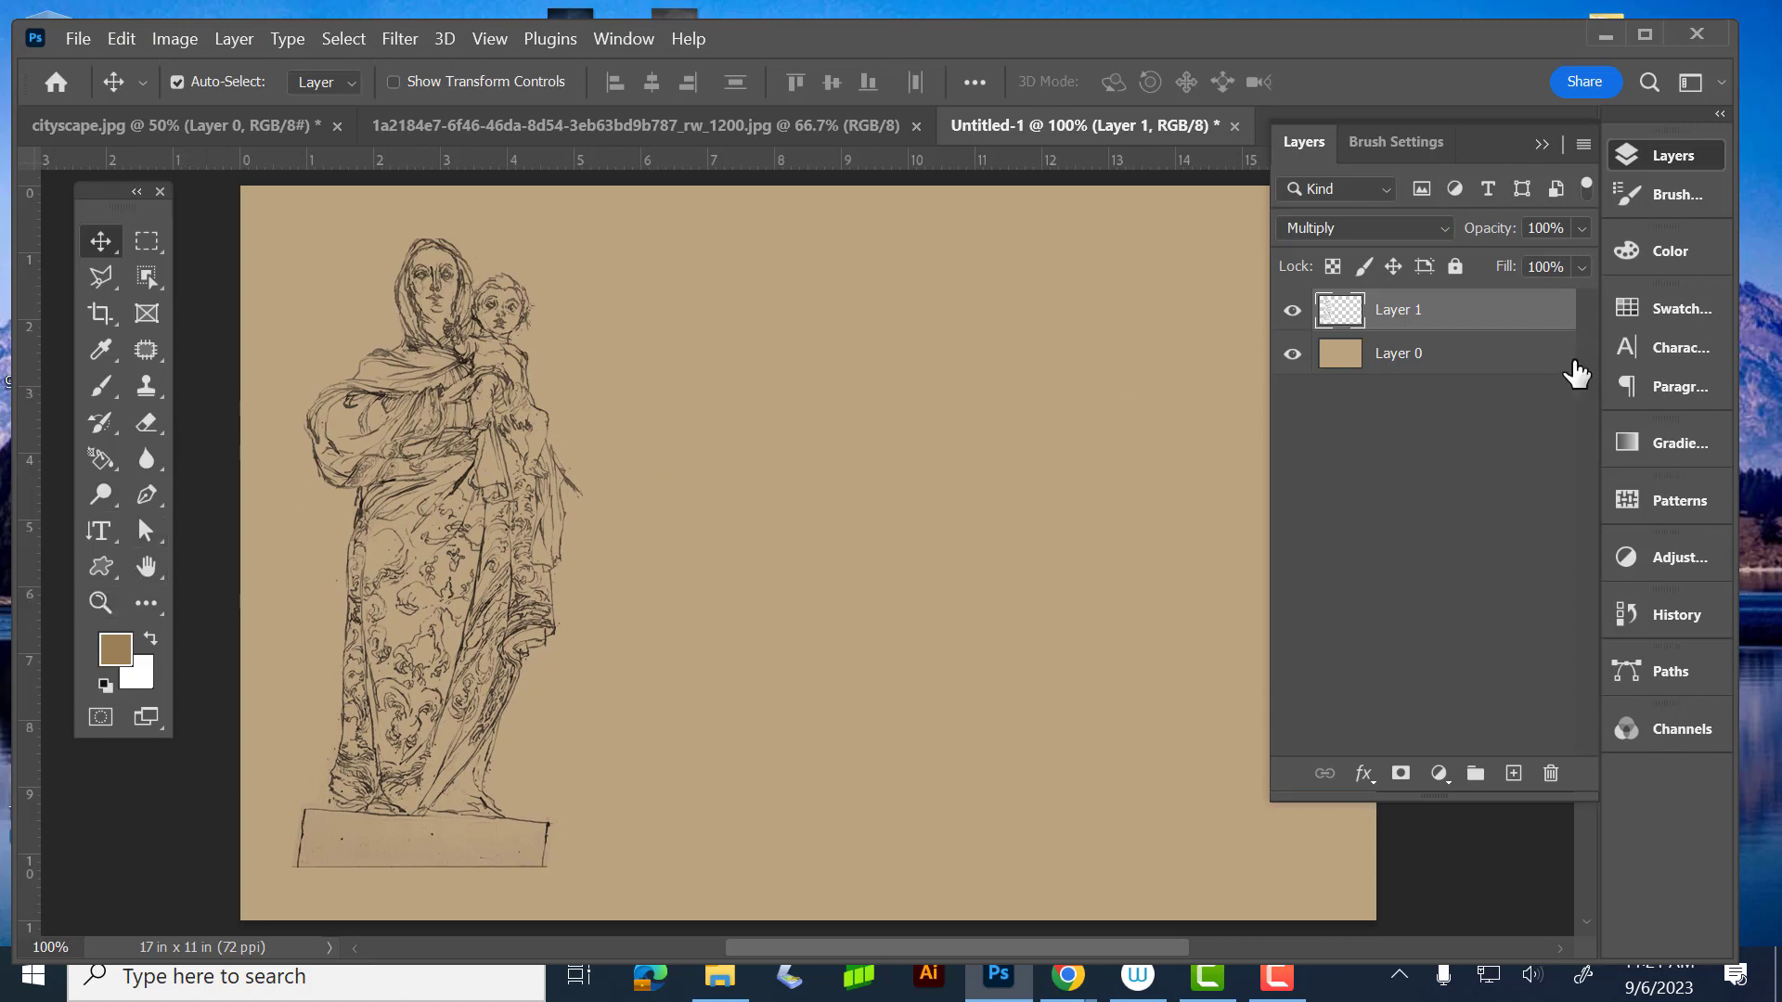
click(1485, 353)
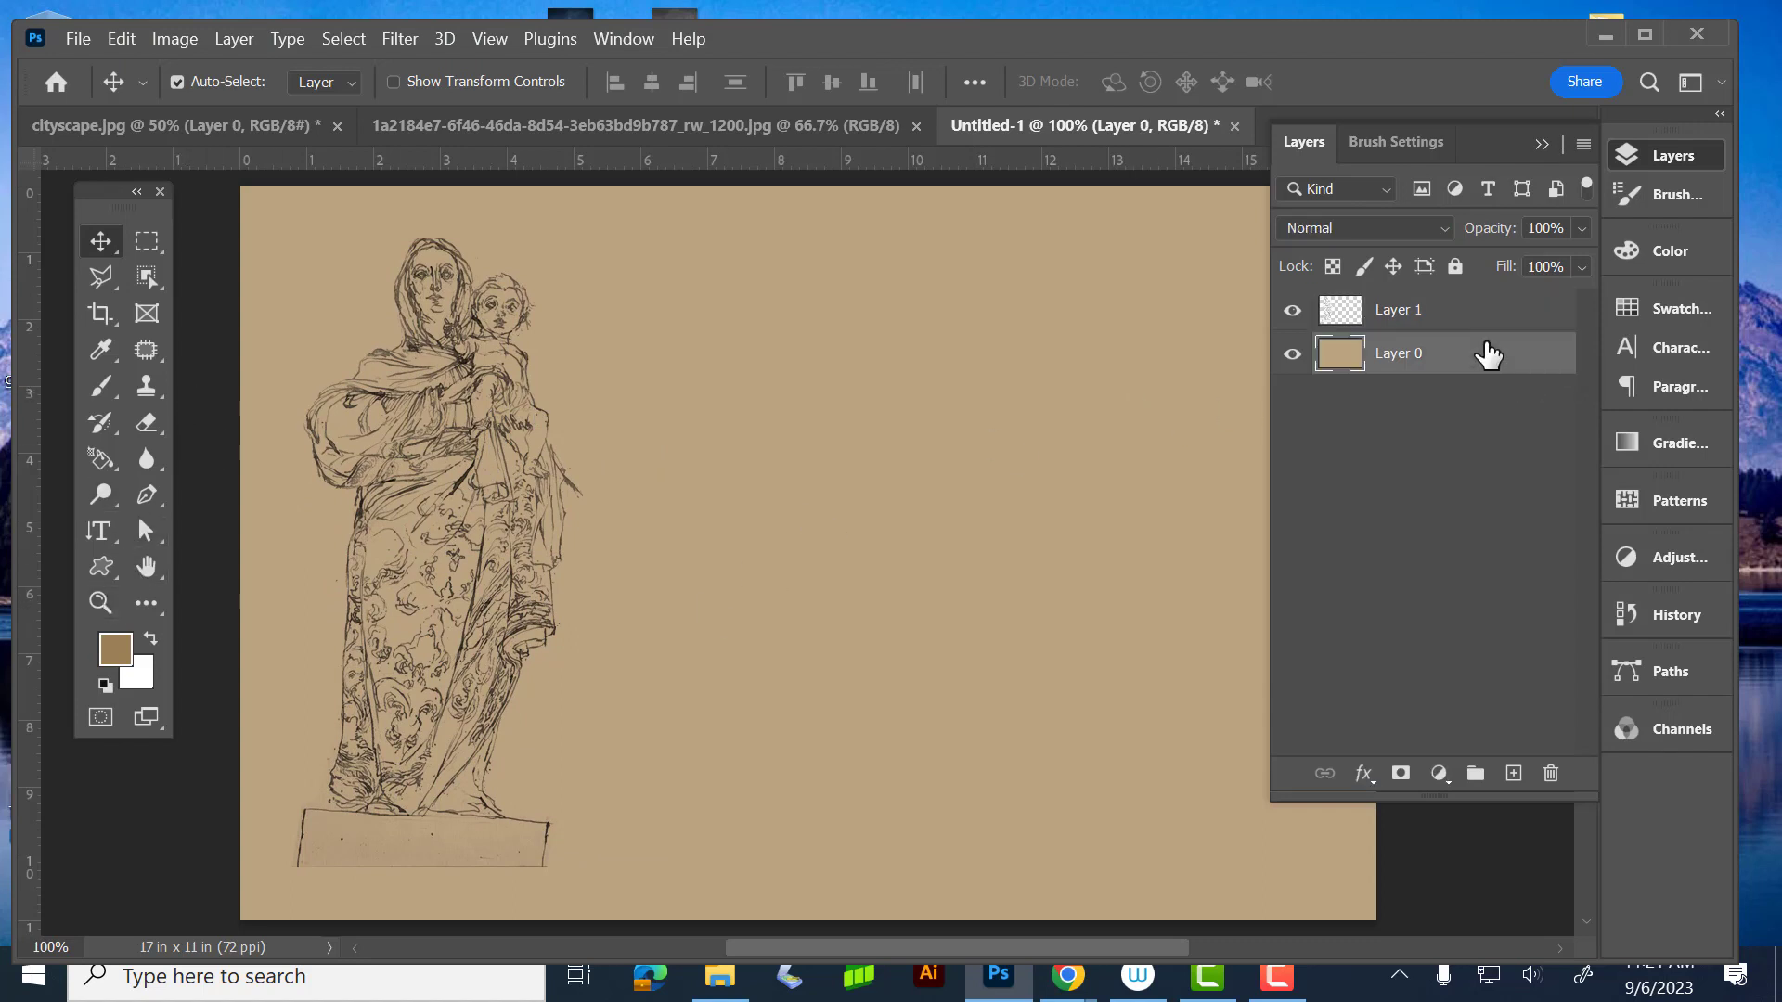
- Add a new Layer 2 above Layer 0 and sample the canvas tan with the Eyedropper
click(1515, 774)
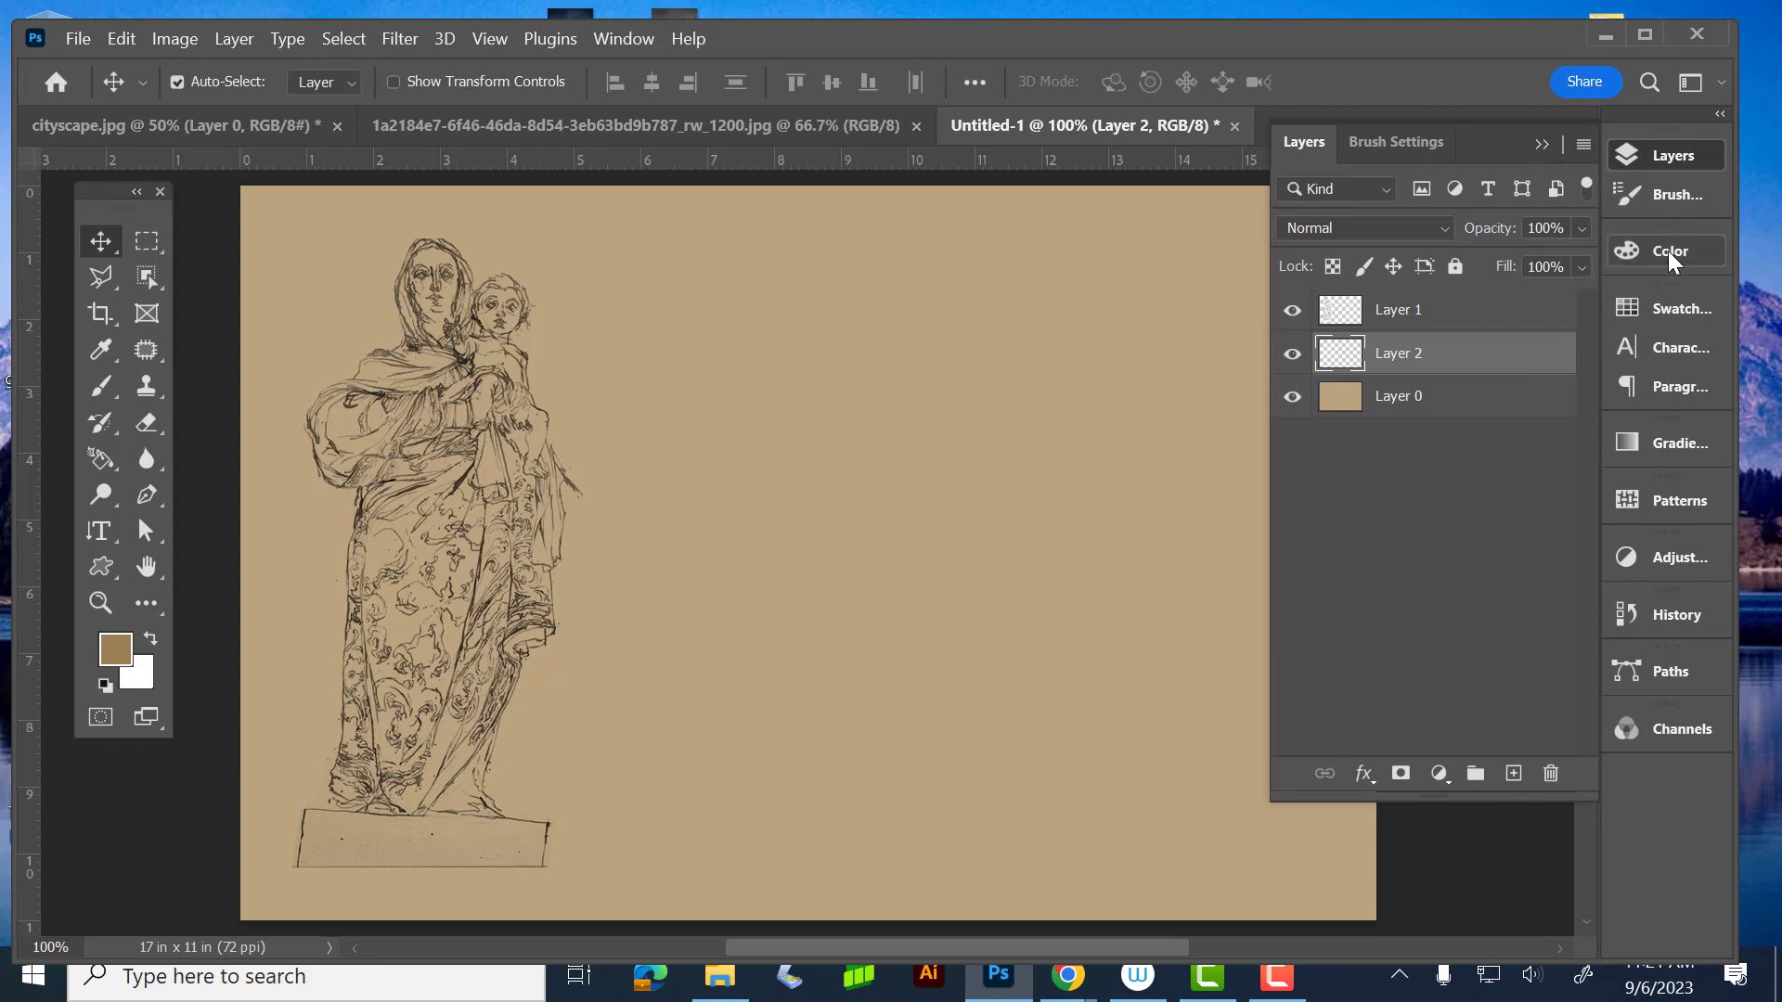
click(1668, 251)
click(1687, 309)
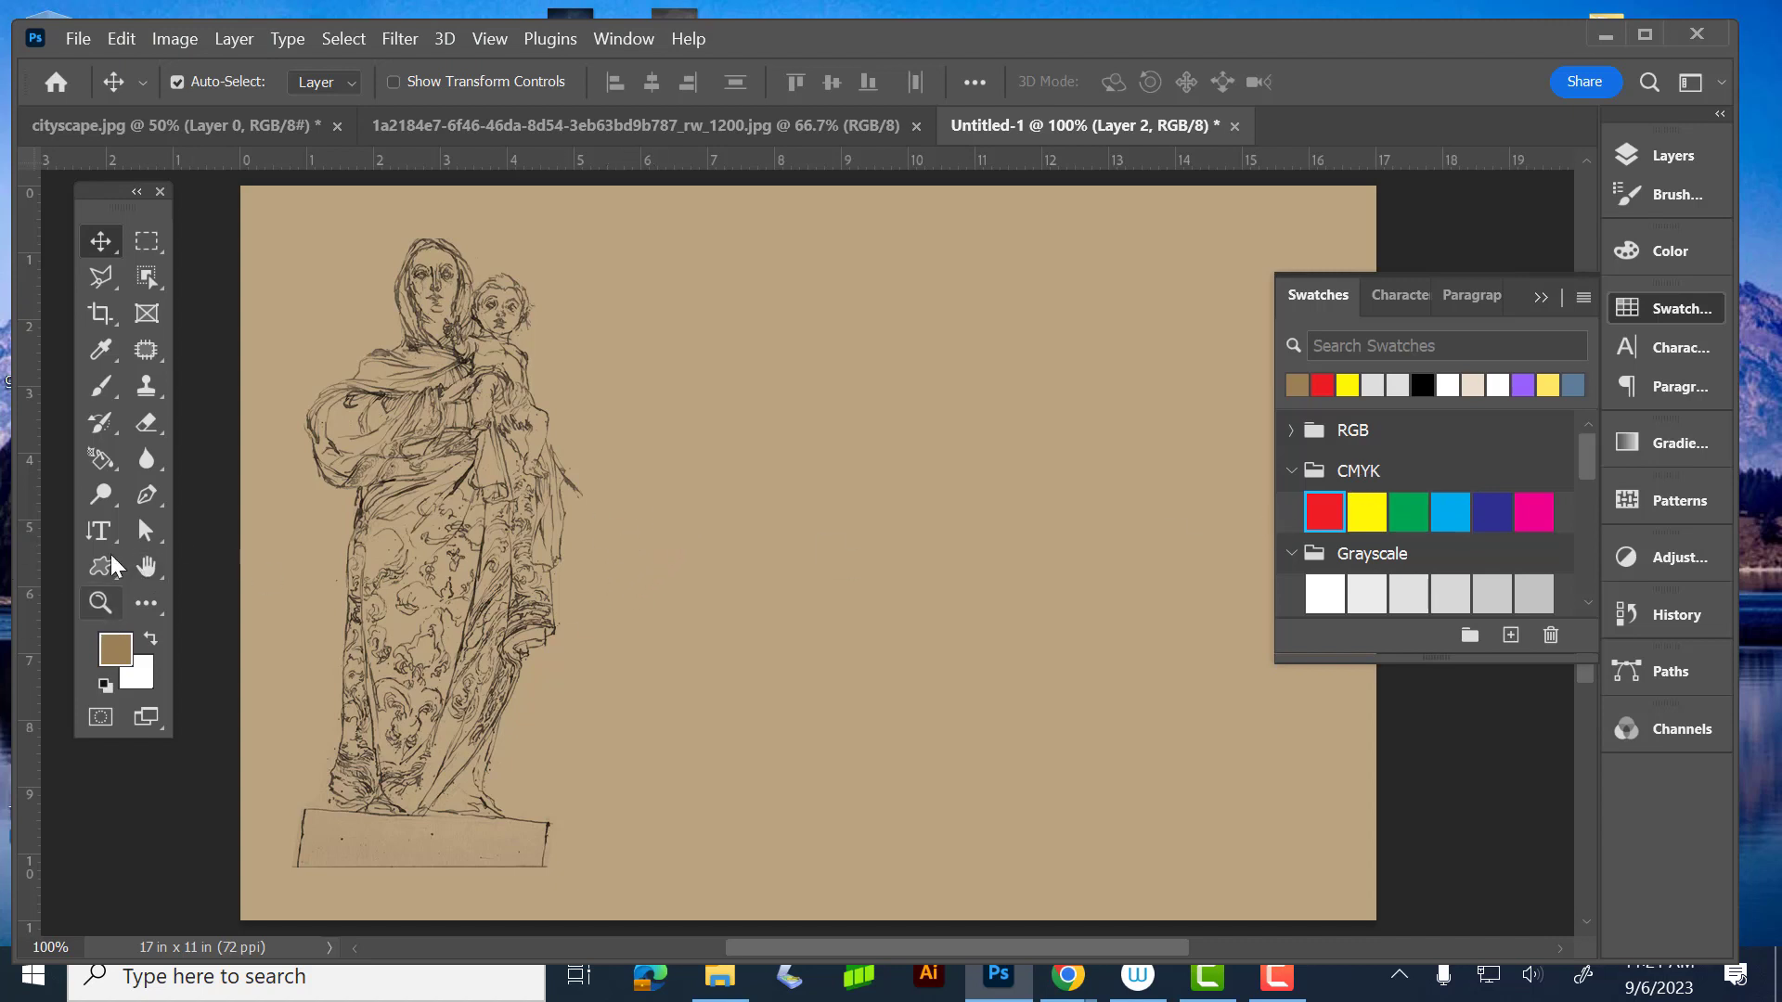
click(103, 351)
click(802, 465)
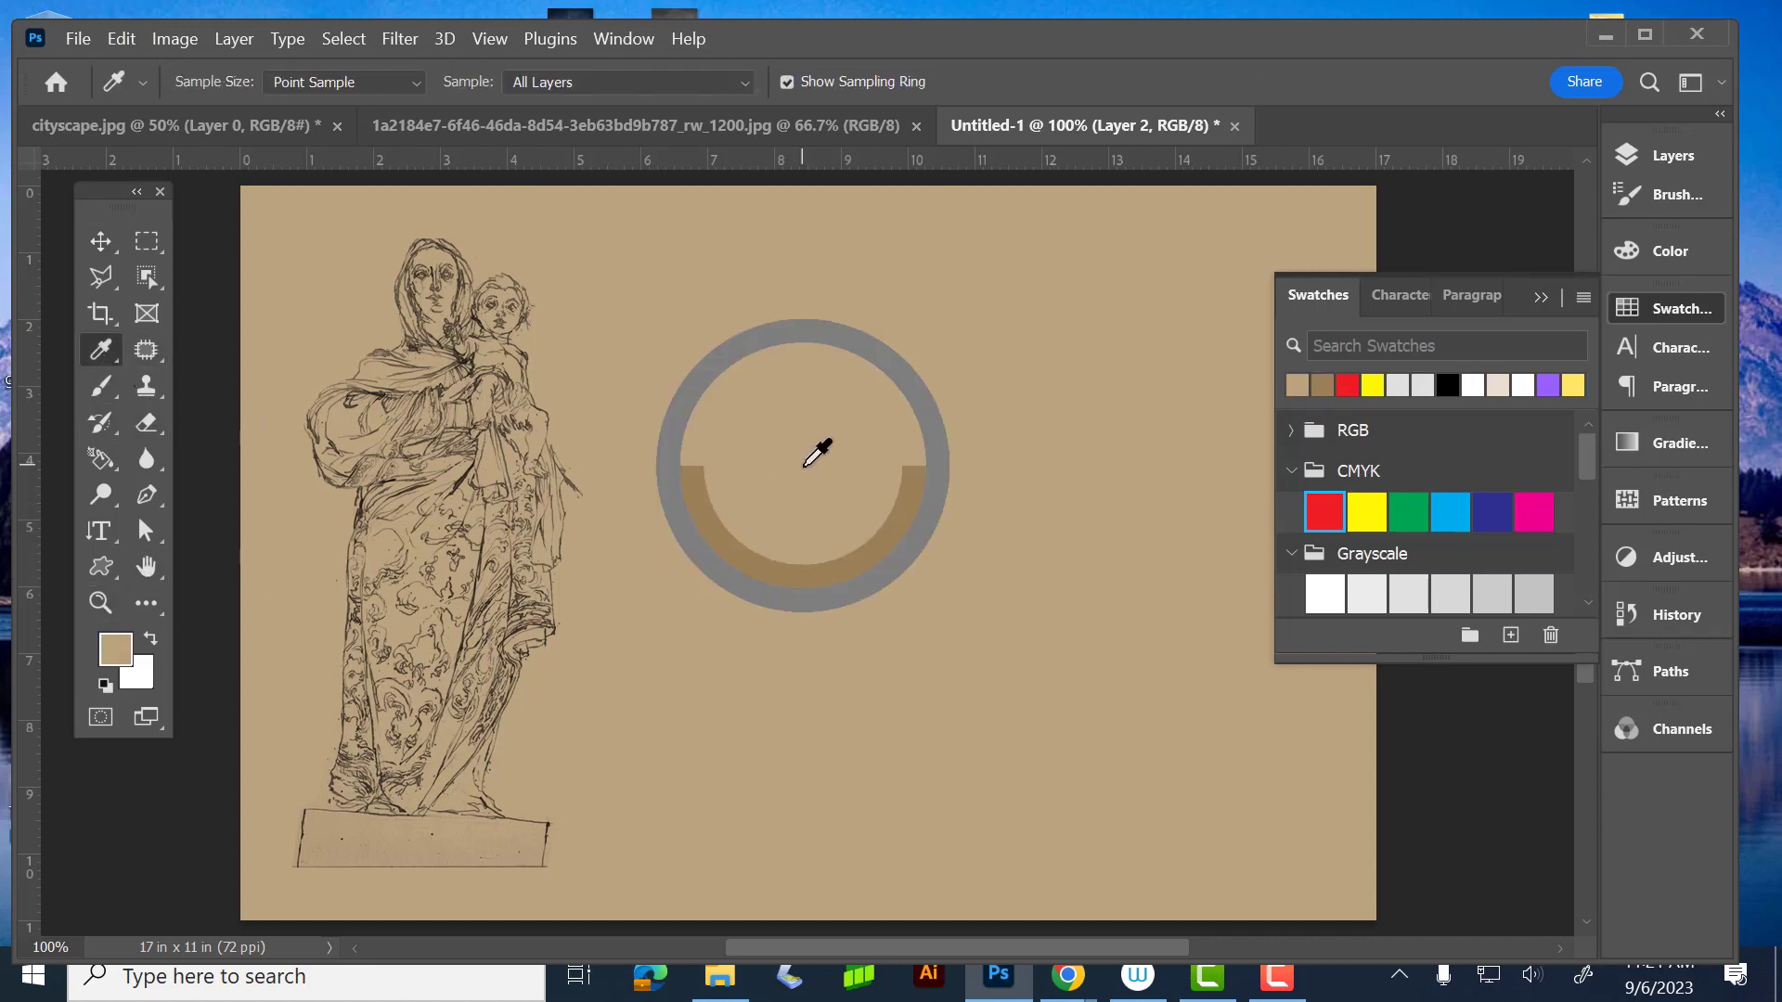
- Paint a lighter beige stroke at brush size 20 over the statue's robe and hand, without saving
click(104, 388)
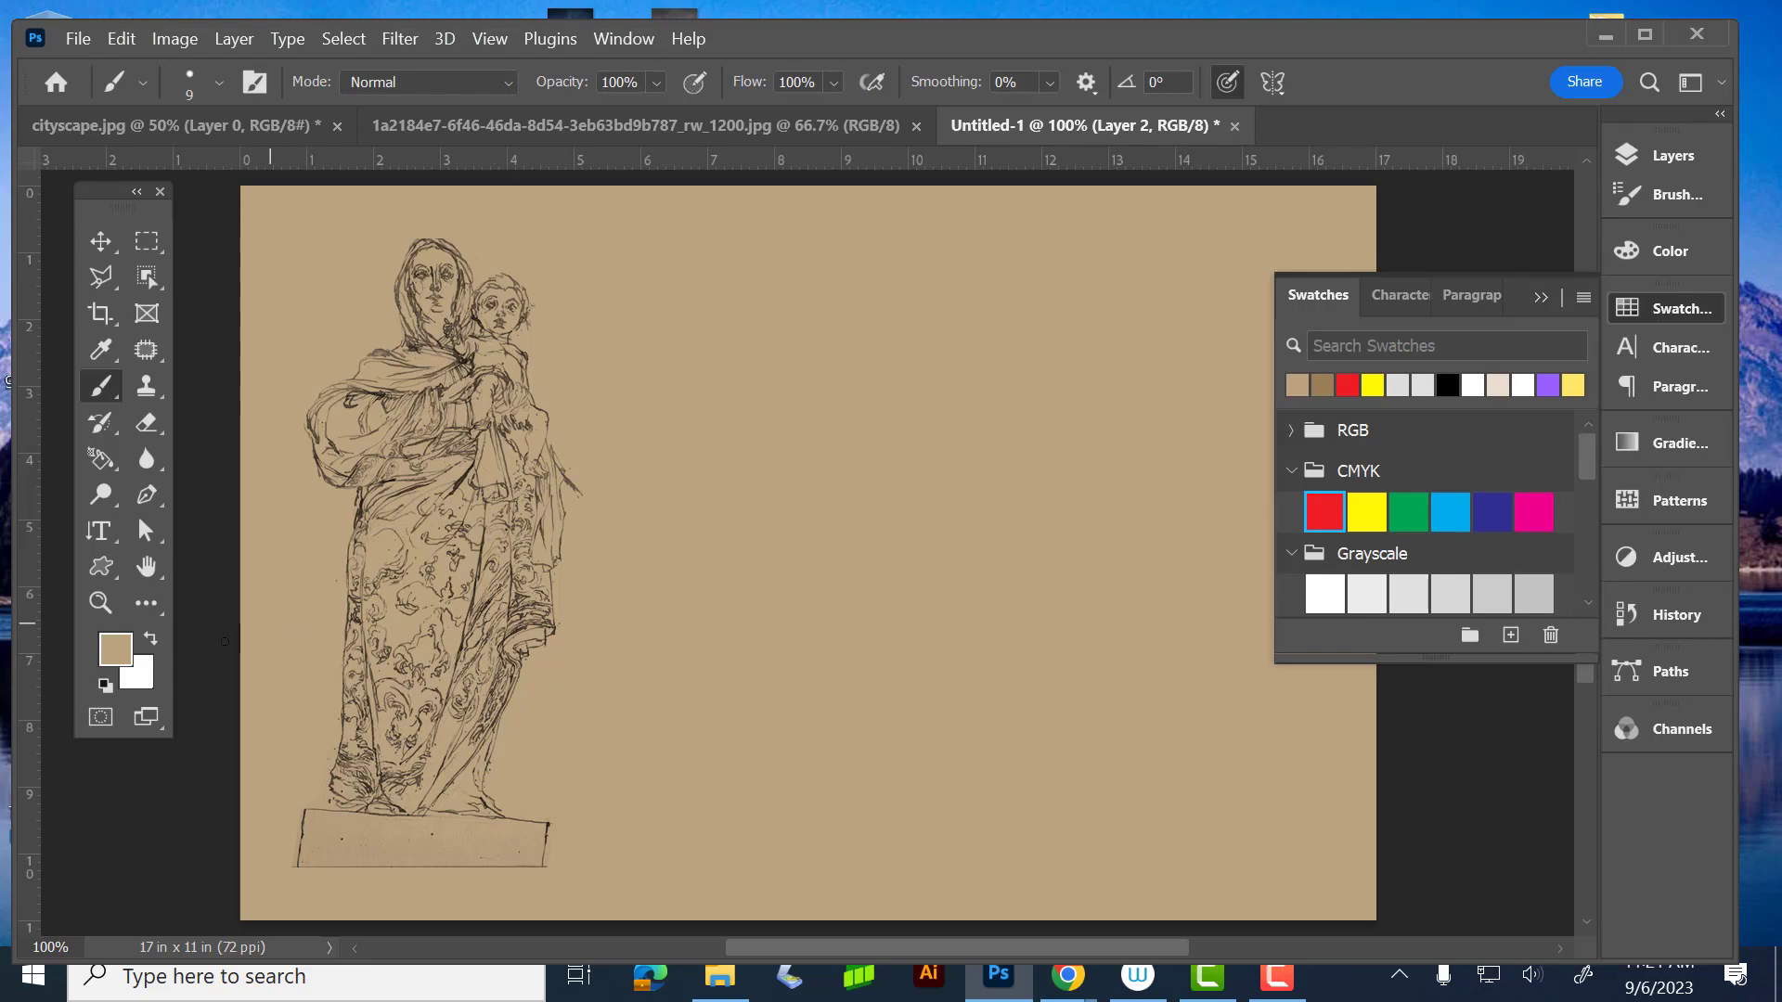
click(115, 649)
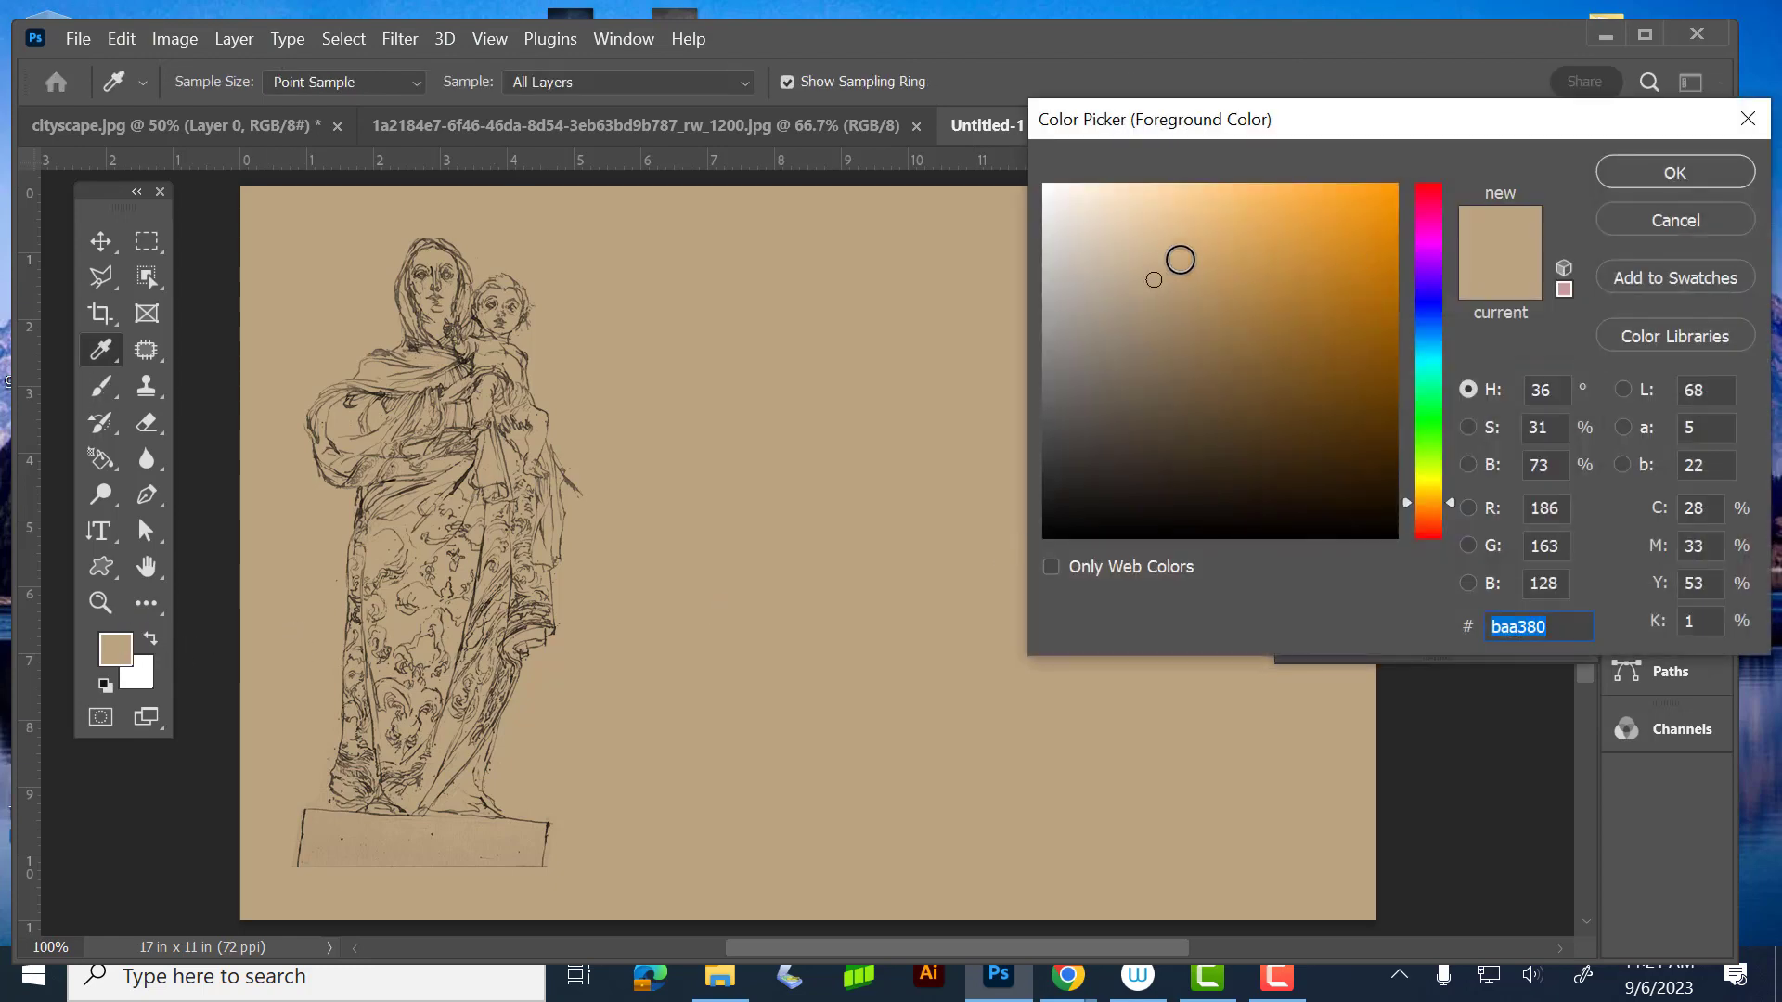
drag(1177, 259, 1154, 218)
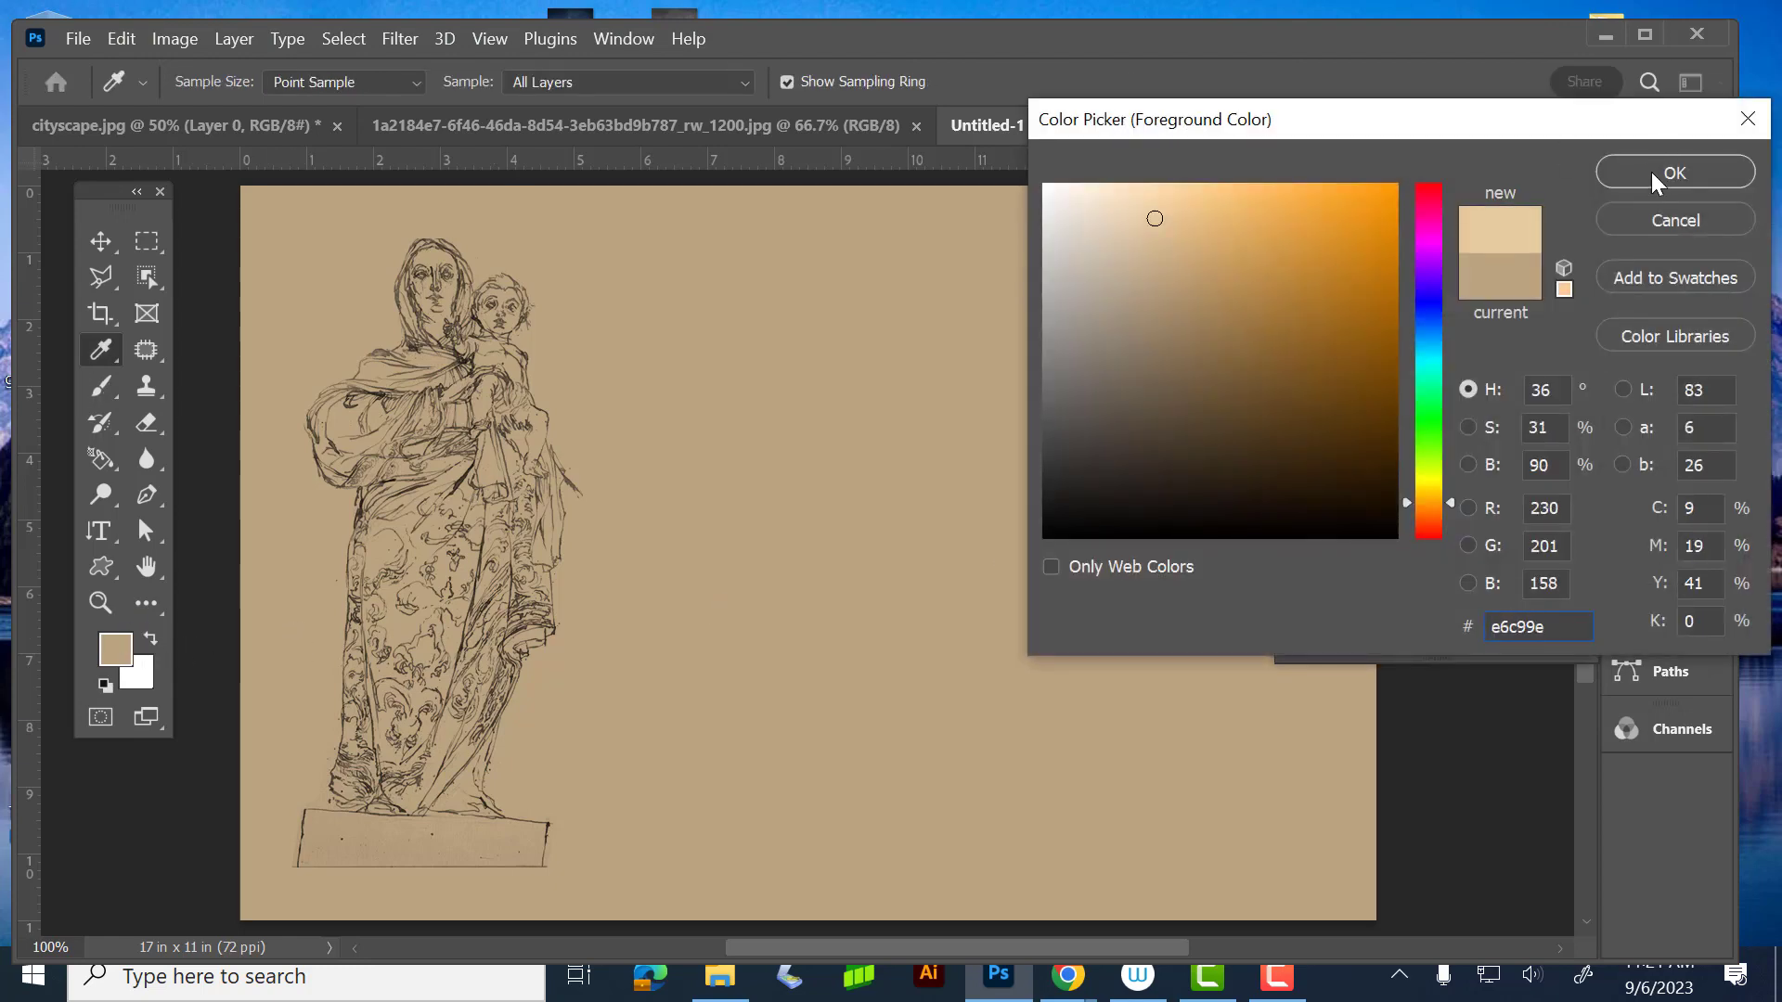
click(1651, 173)
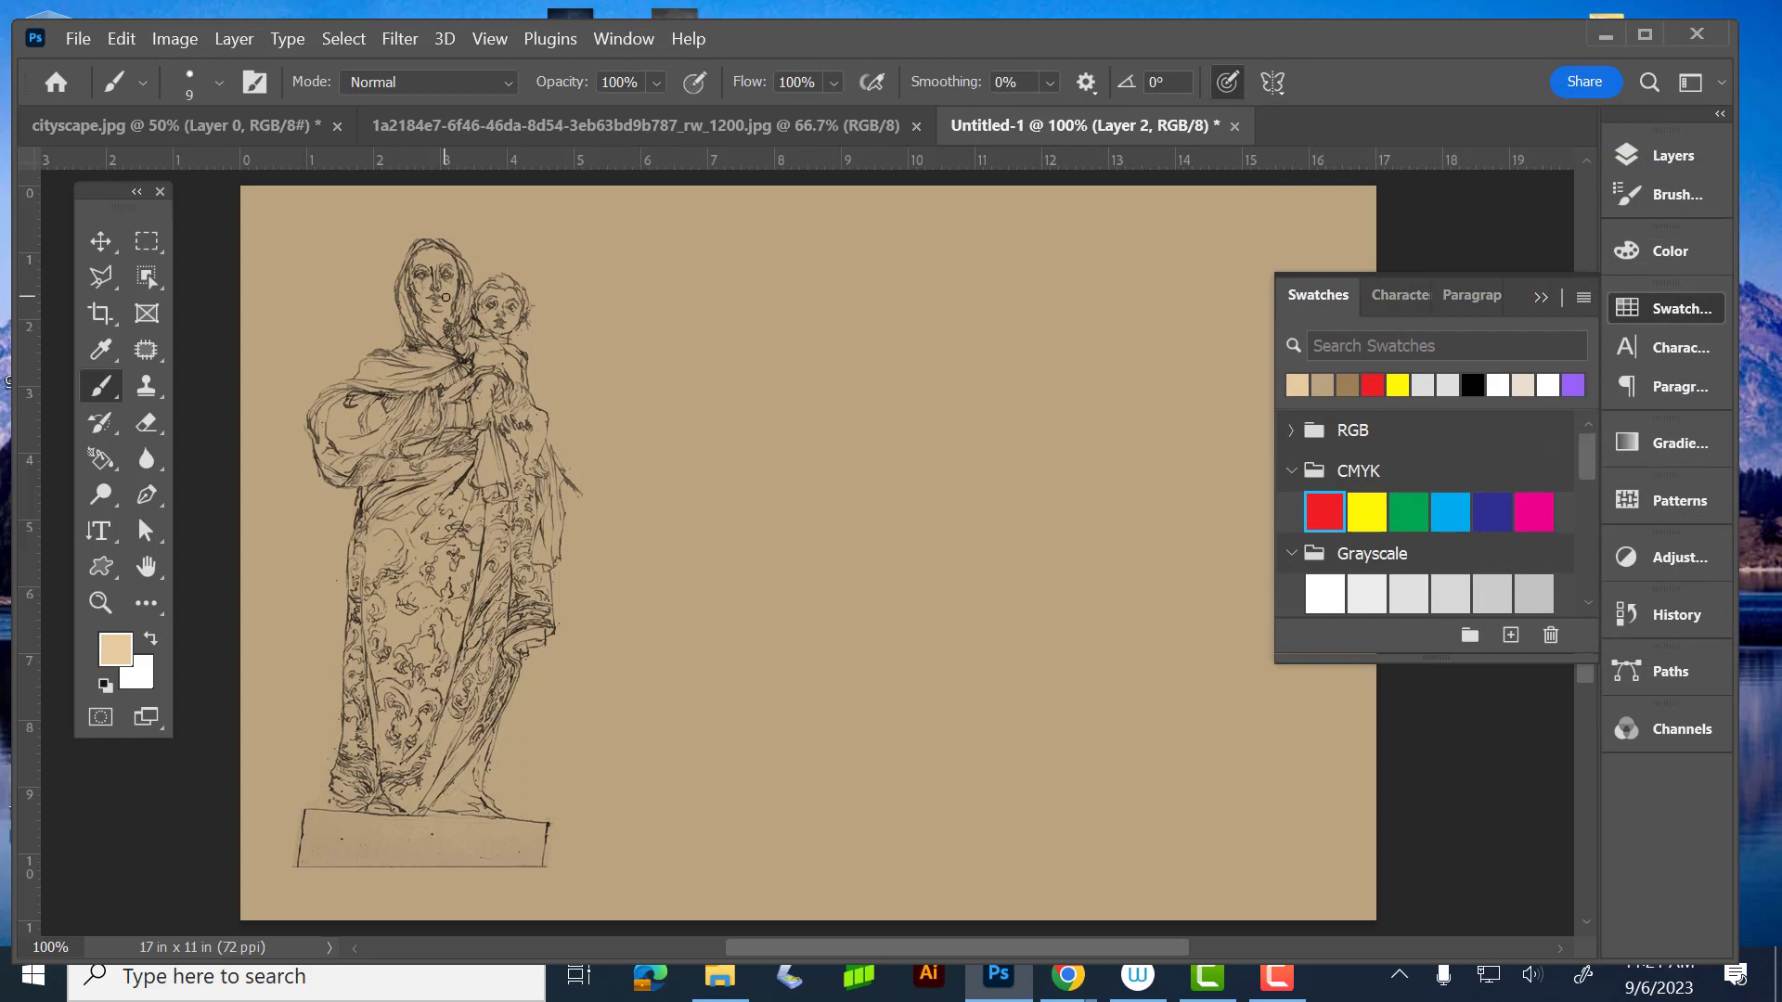
key(bracketright)
key(bracketright)
mouse_move(446, 256)
mouse_down()
mouse_move(509, 452)
mouse_move(511, 373)
mouse_move(522, 499)
mouse_move(520, 402)
mouse_move(529, 421)
mouse_move(525, 506)
mouse_move(547, 457)
mouse_move(546, 540)
mouse_move(549, 452)
mouse_move(549, 526)
mouse_move(510, 489)
mouse_move(512, 531)
mouse_move(512, 447)
mouse_move(533, 696)
mouse_move(504, 662)
mouse_move(500, 620)
mouse_up()
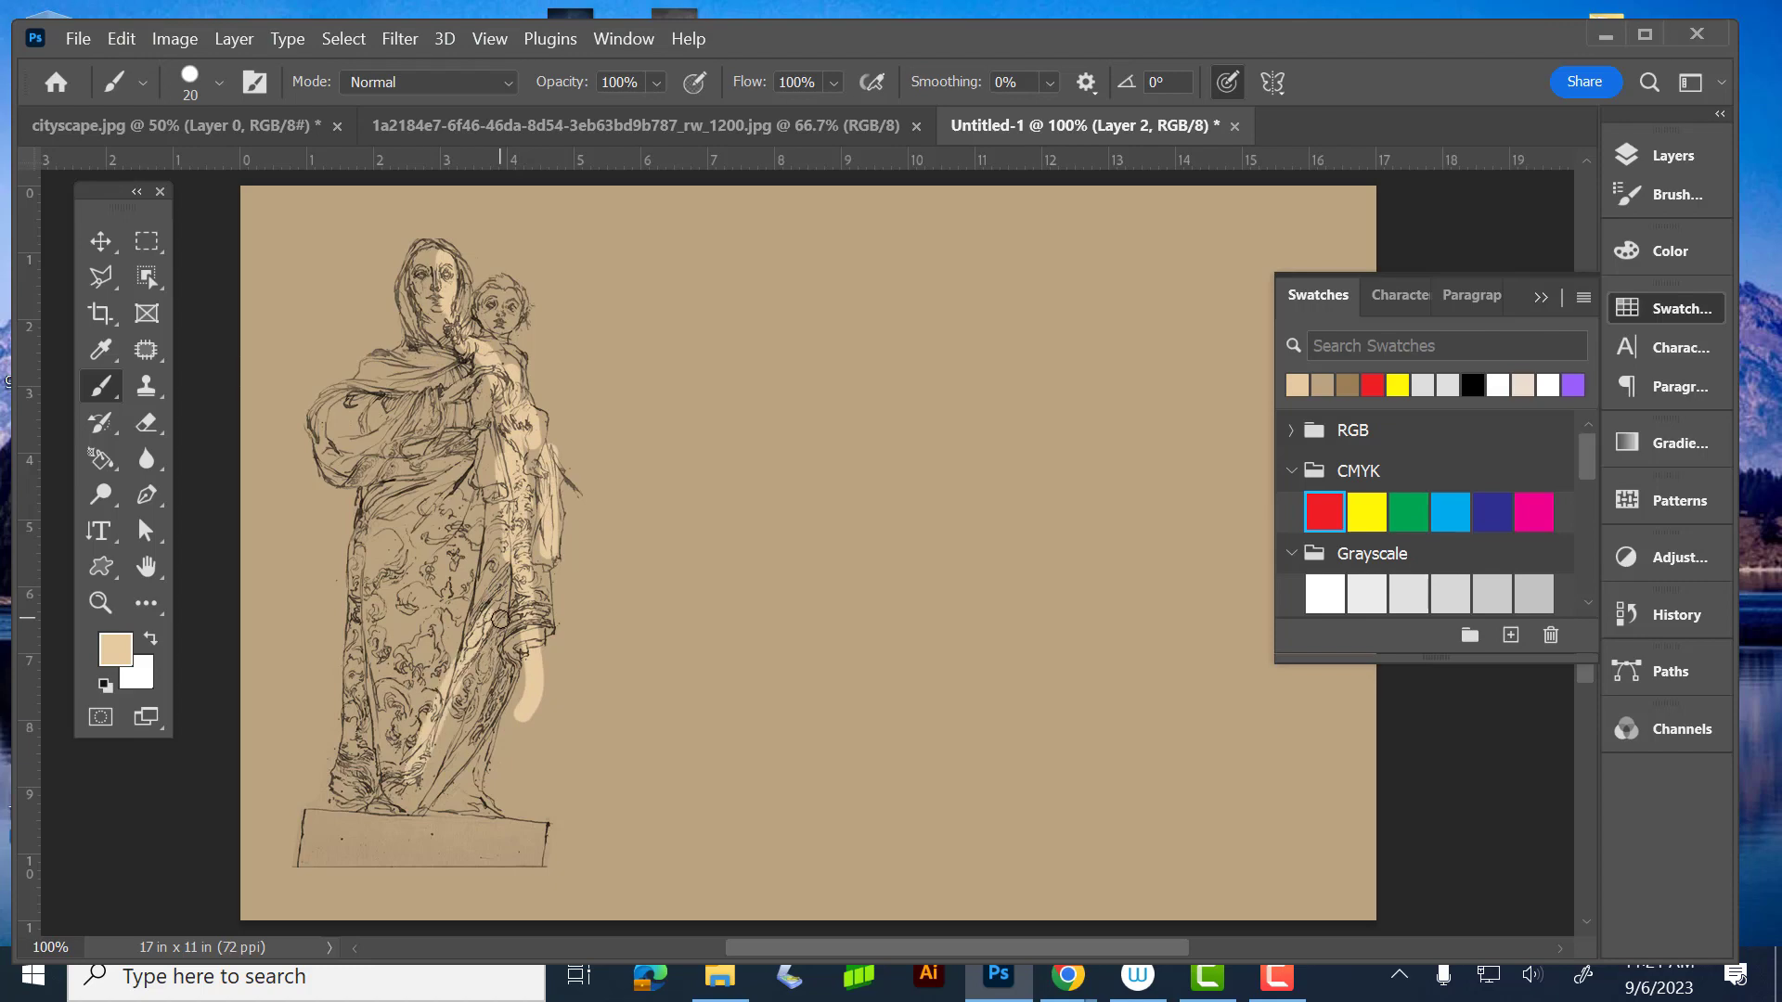
key(ctrl+s)
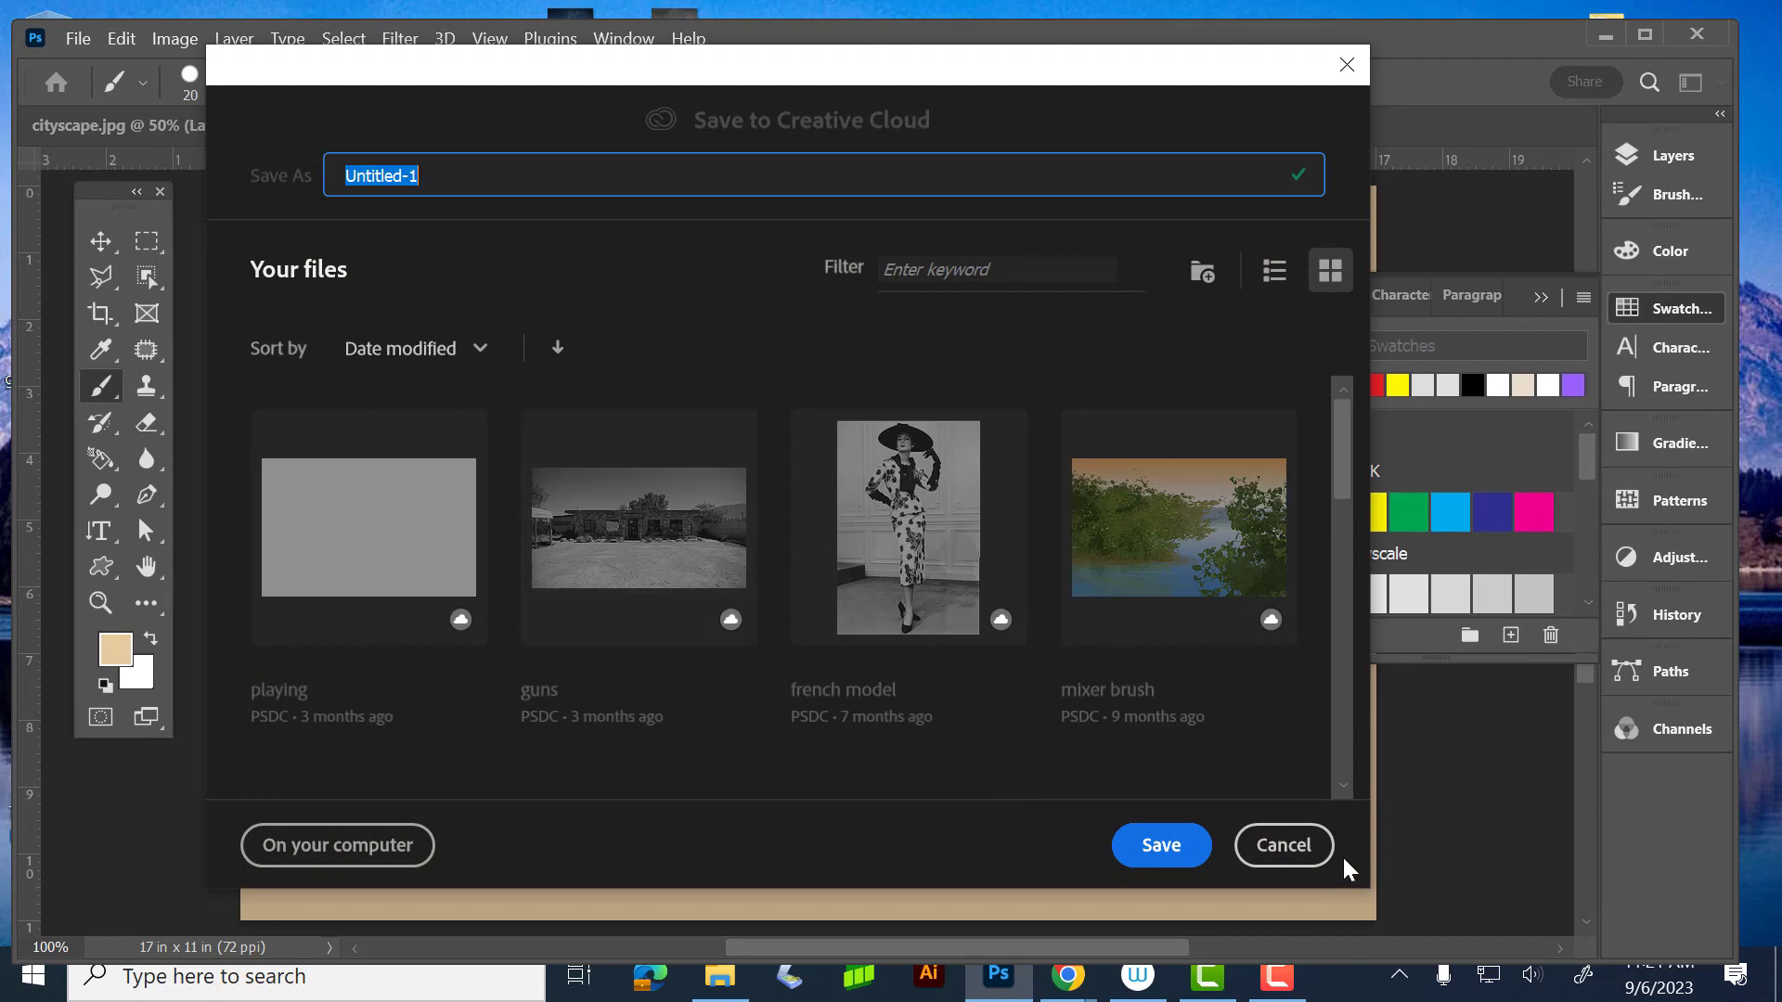
click(1284, 845)
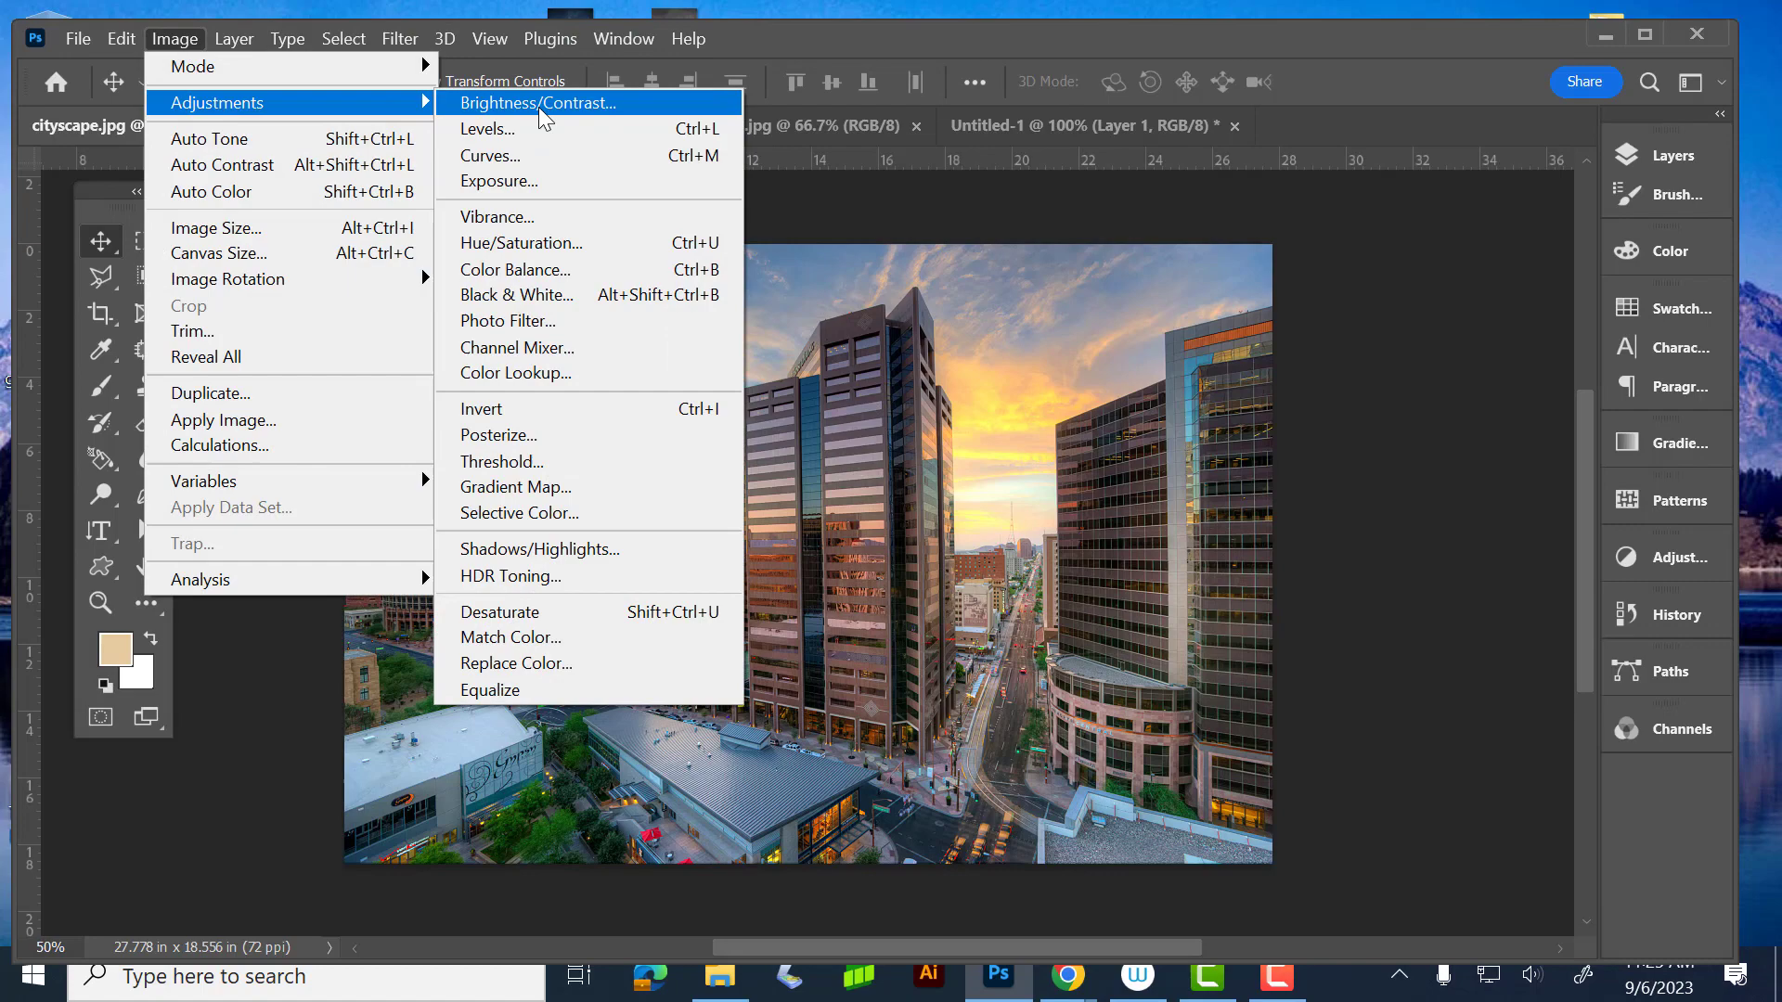
click(538, 104)
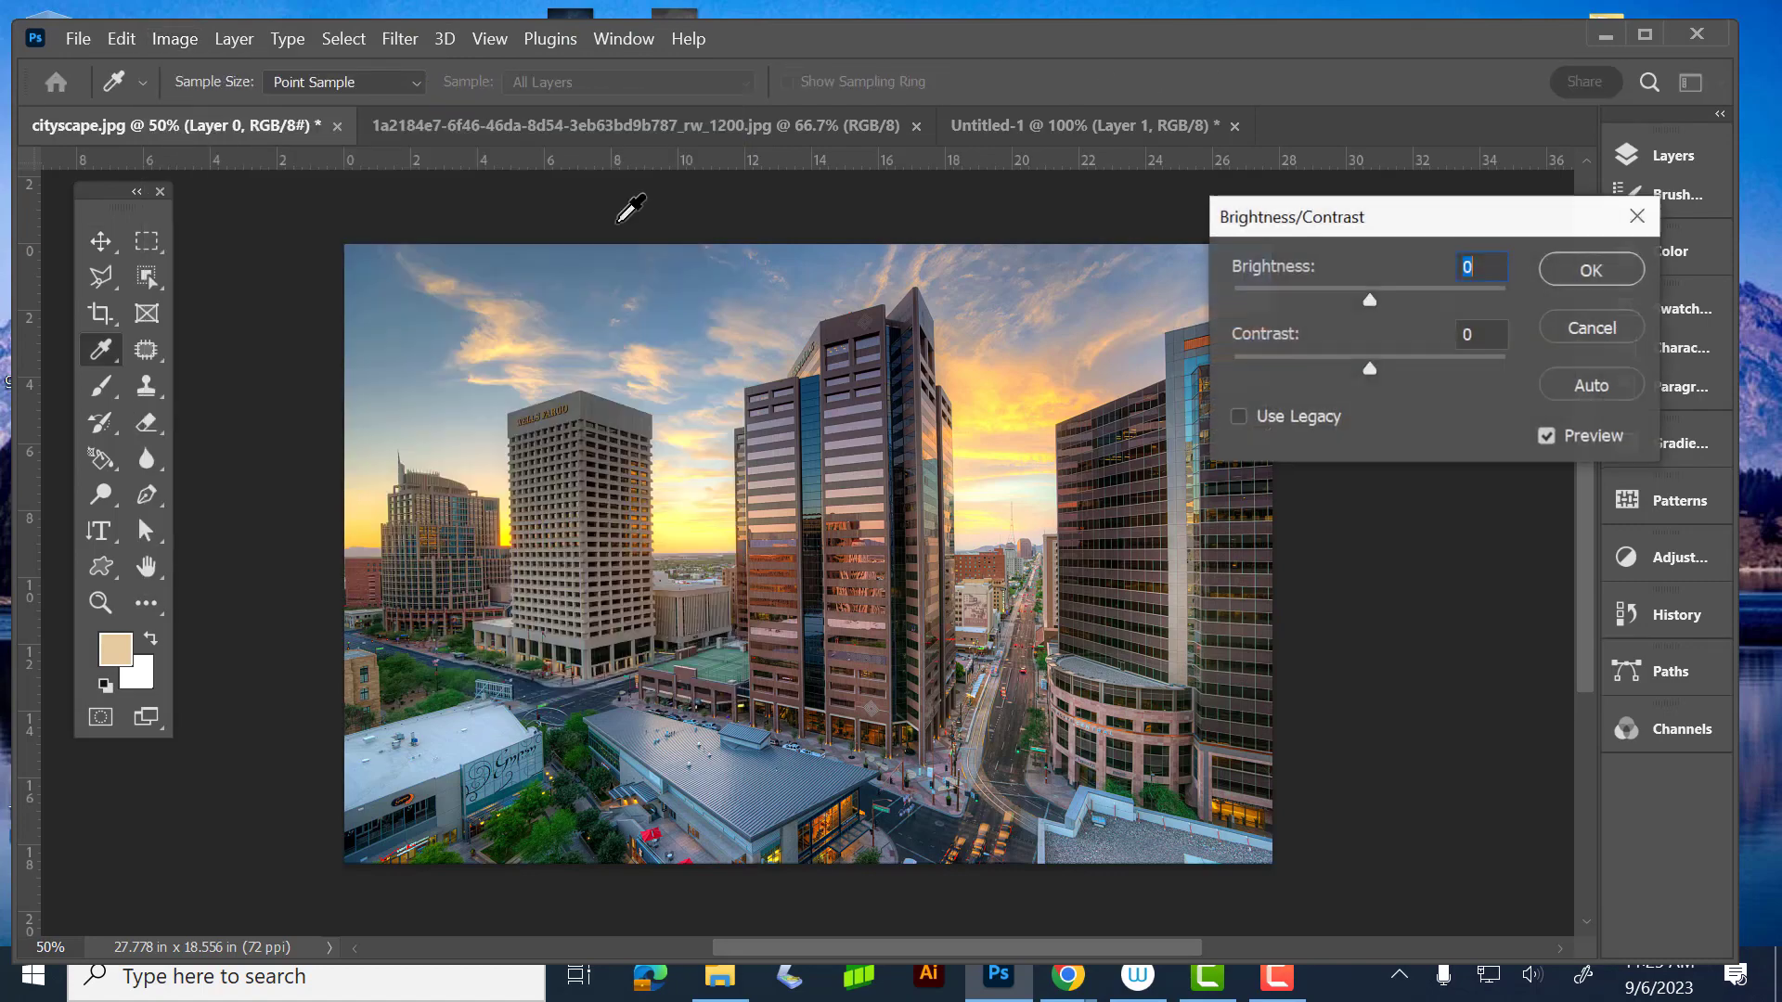
mouse_move(1366, 293)
mouse_down()
mouse_move(1489, 297)
mouse_move(1290, 329)
mouse_move(1489, 319)
mouse_move(1369, 299)
mouse_up()
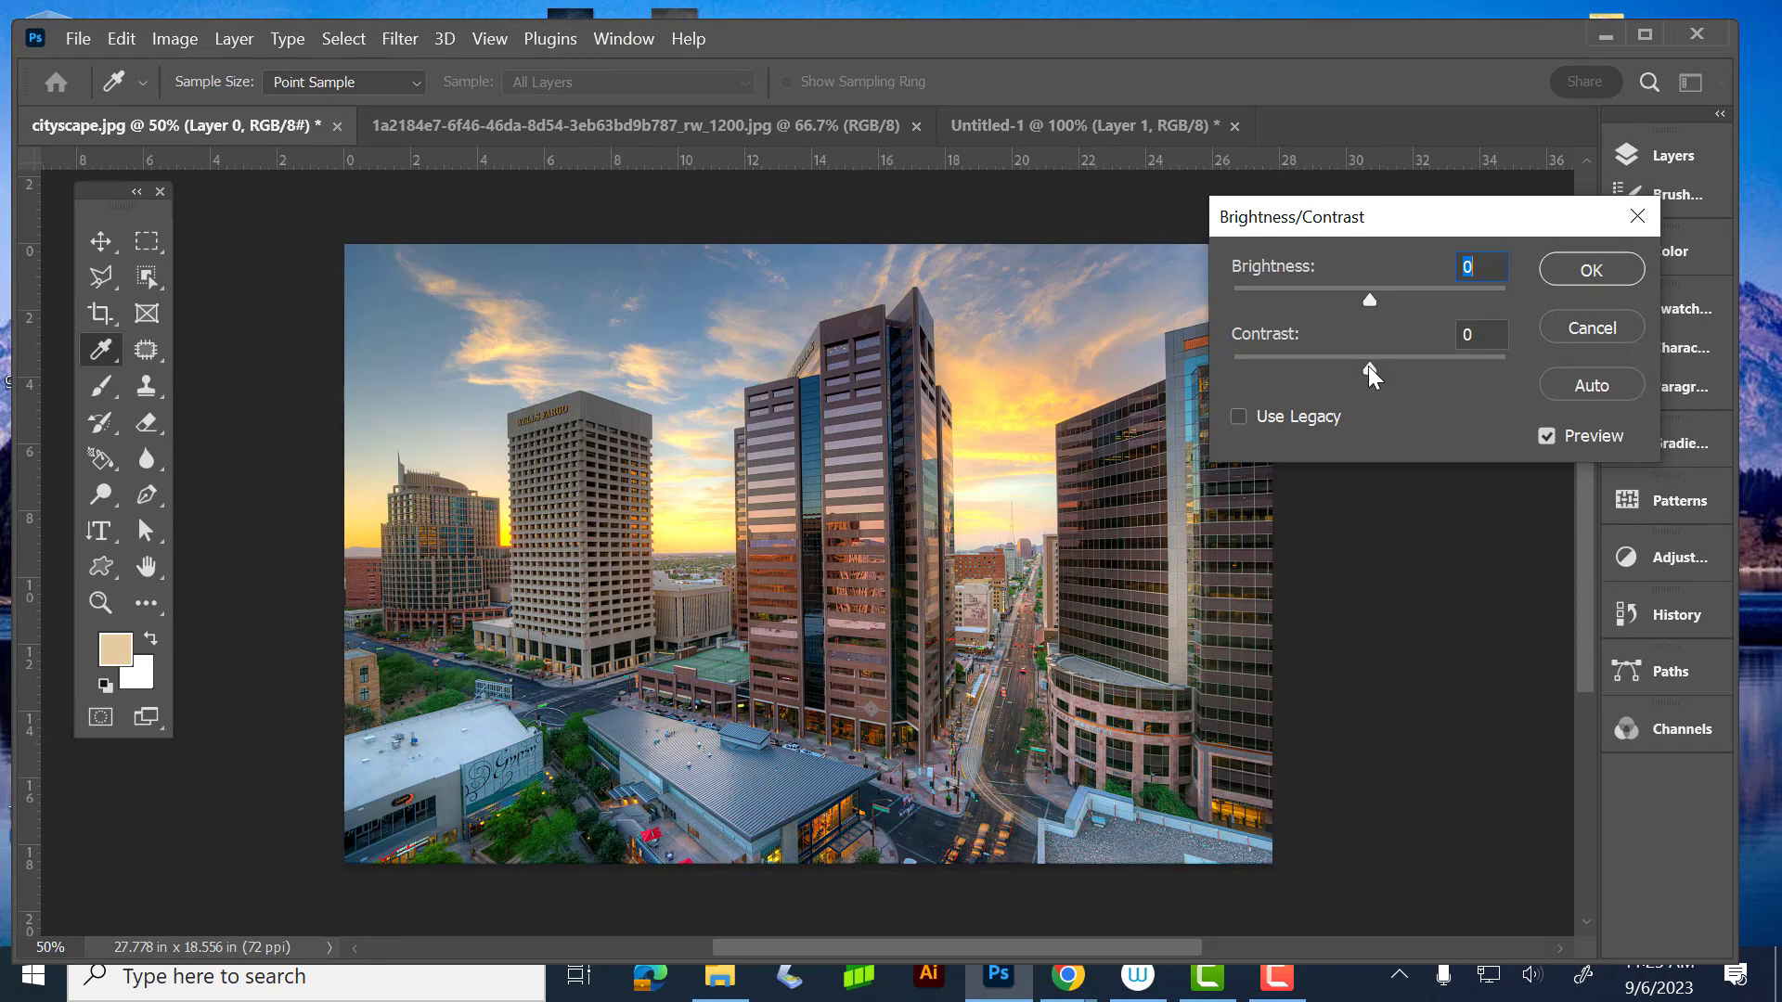
drag(1368, 366, 1231, 400)
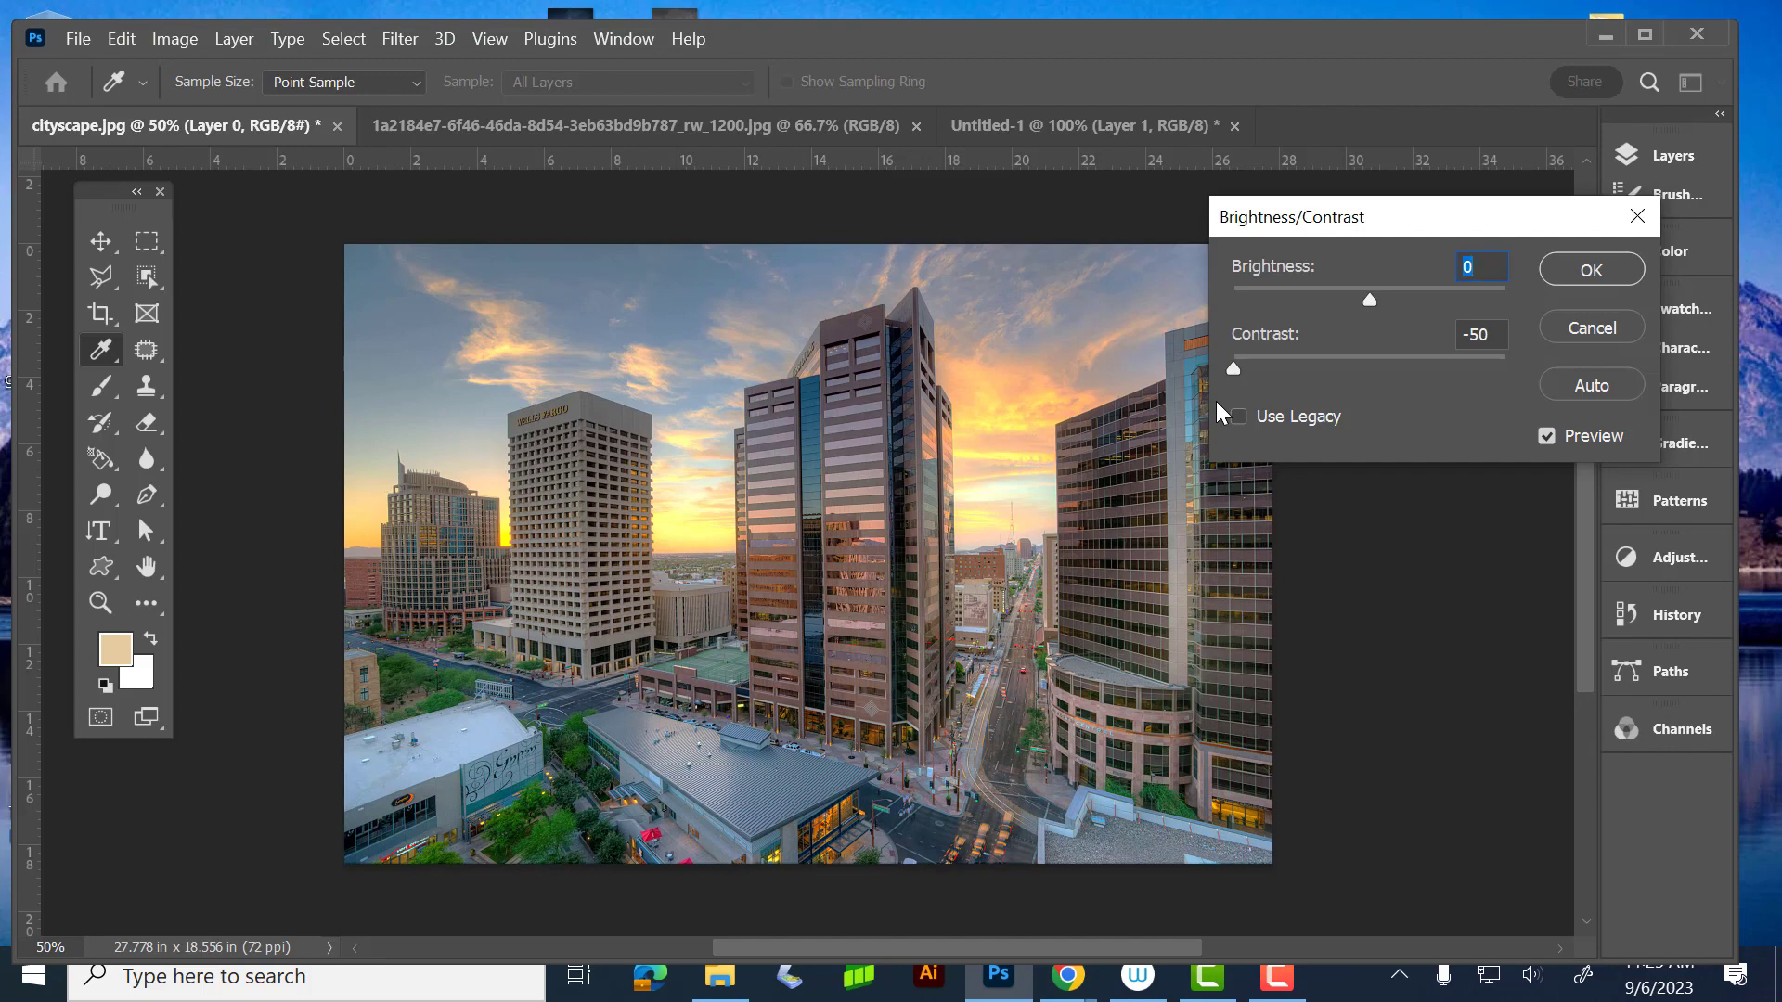
drag(1216, 401, 1704, 323)
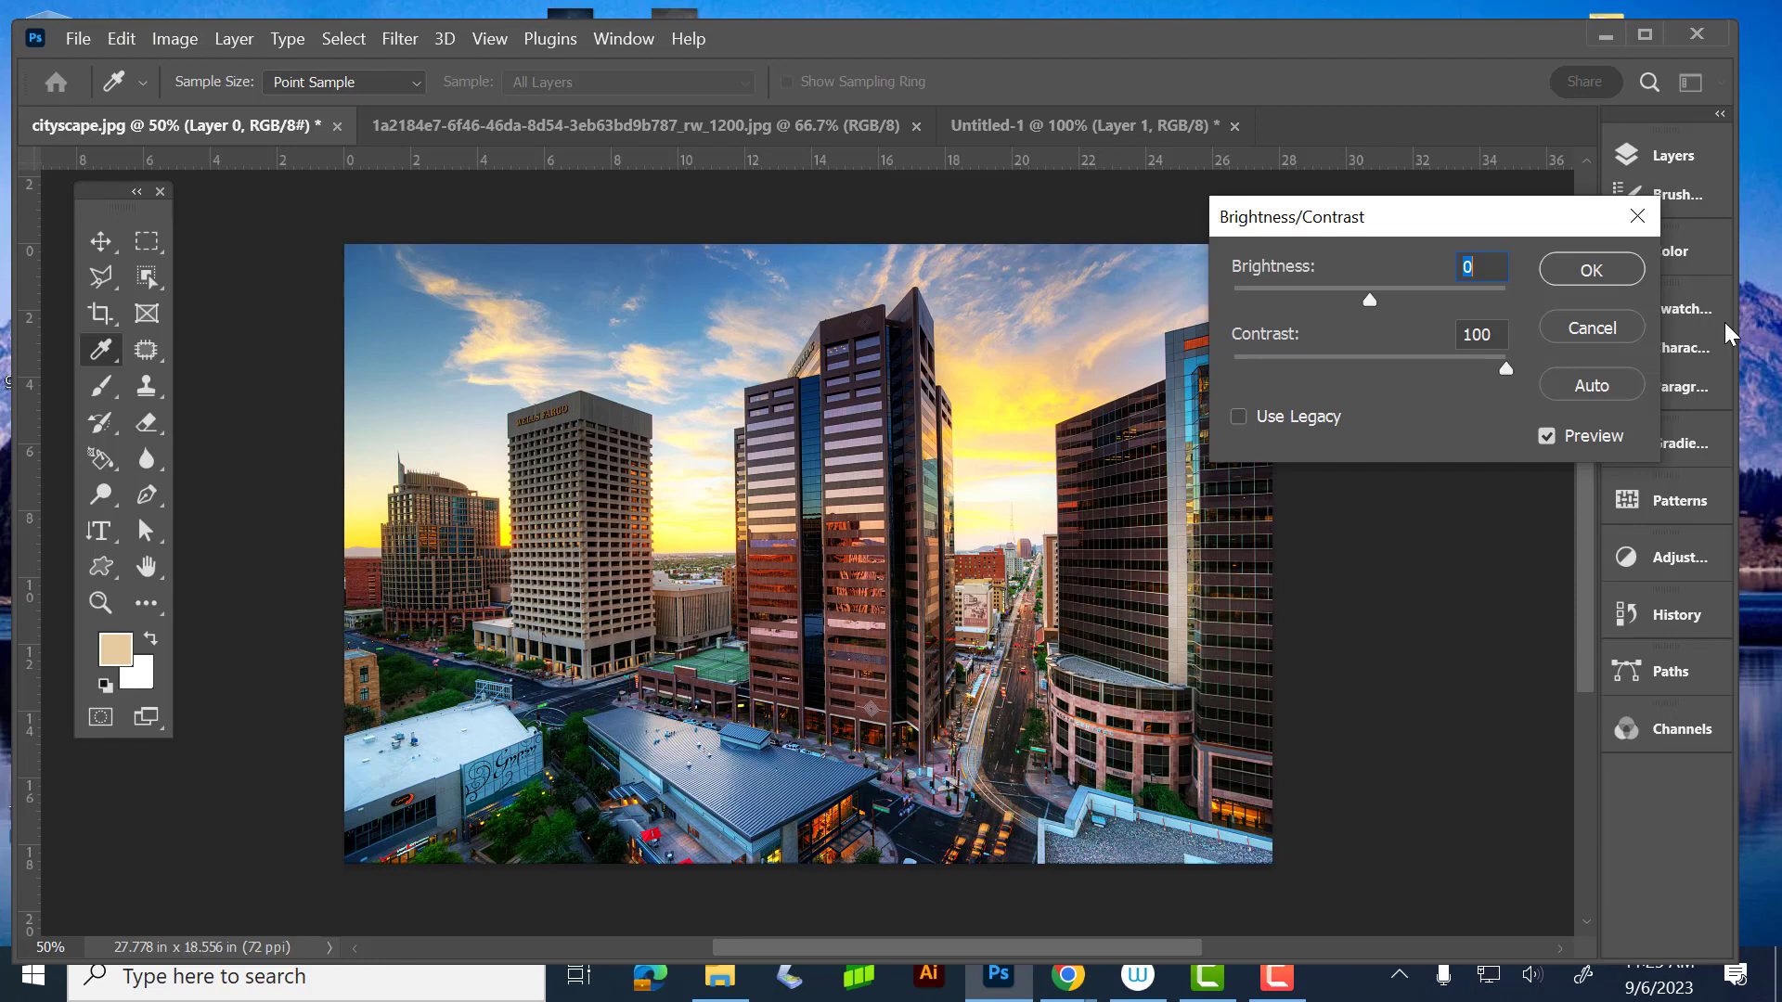
drag(1665, 326, 1368, 342)
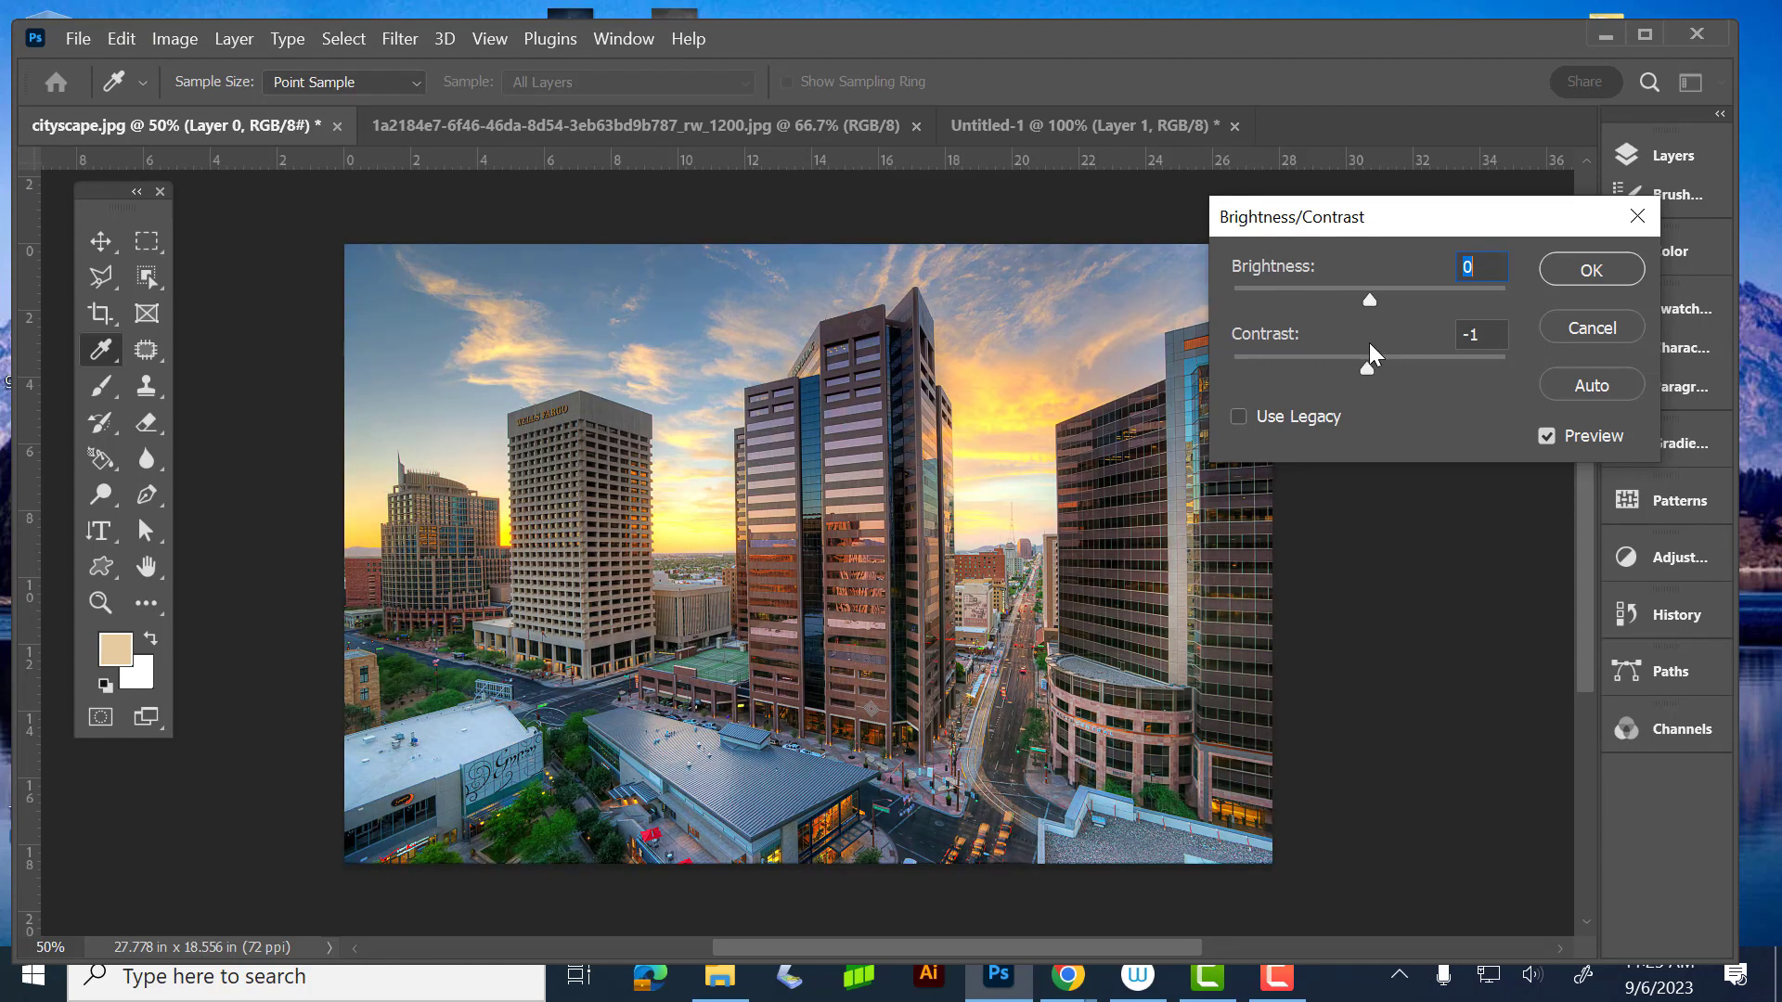
click(1562, 325)
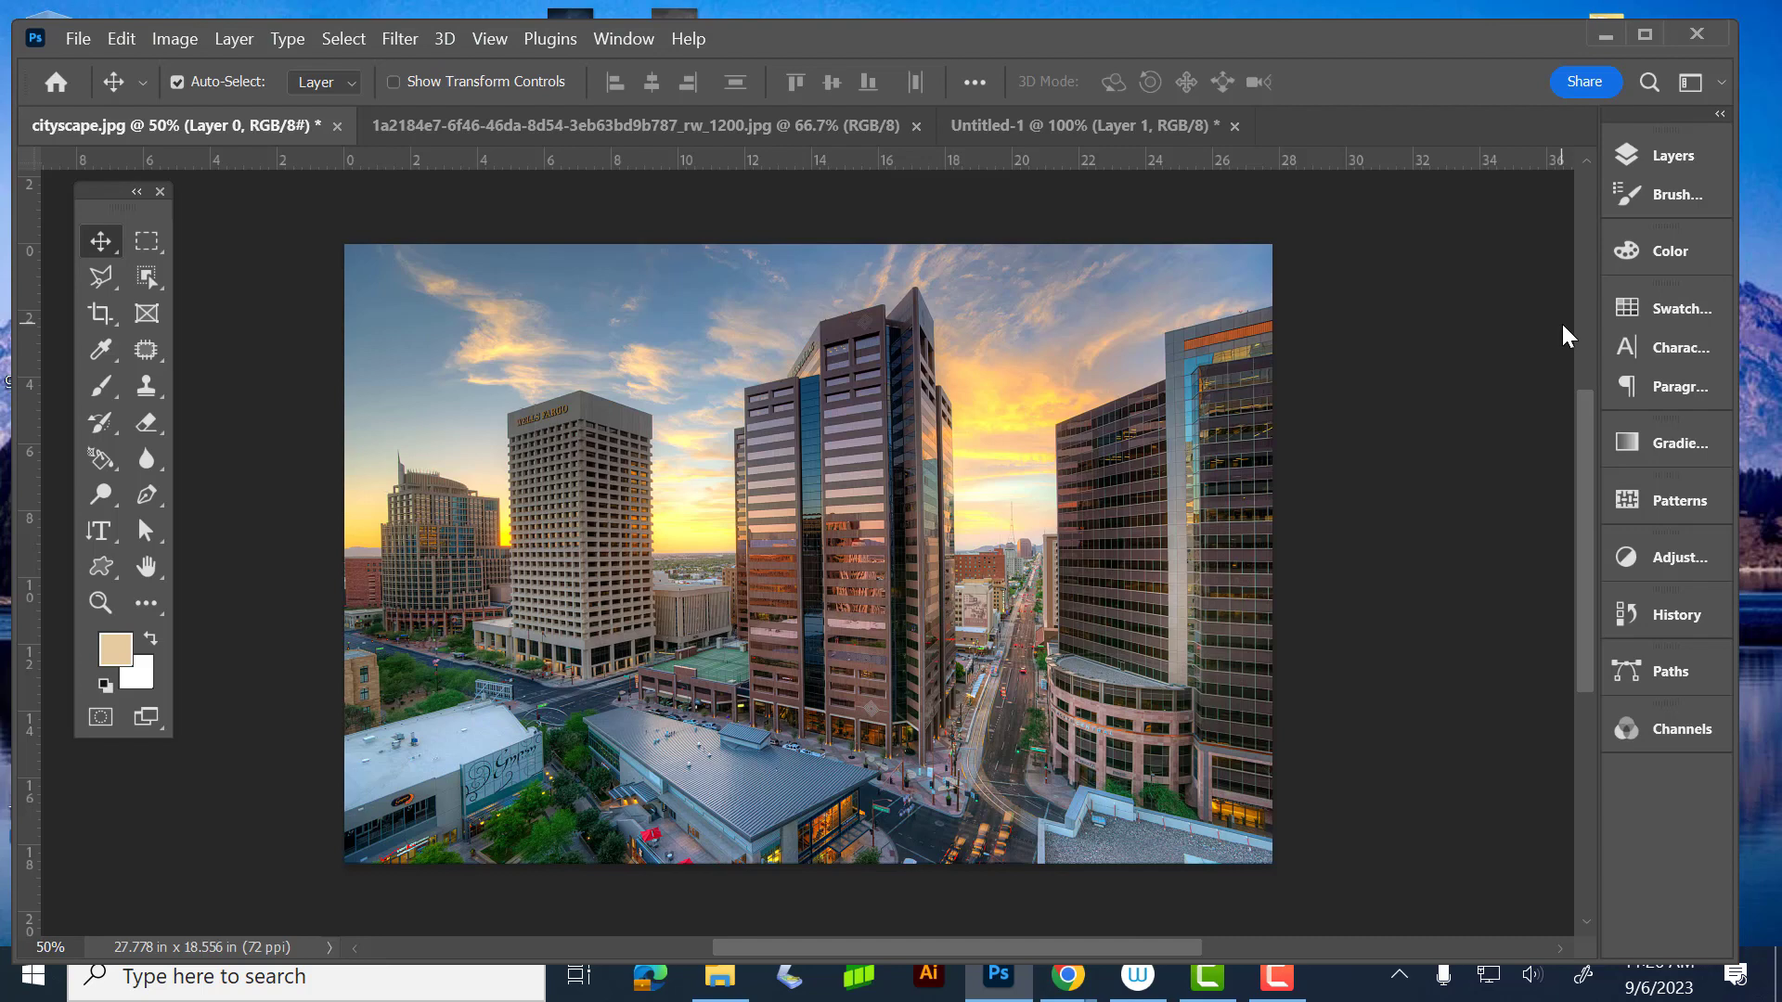
key(alt+i)
key(j)
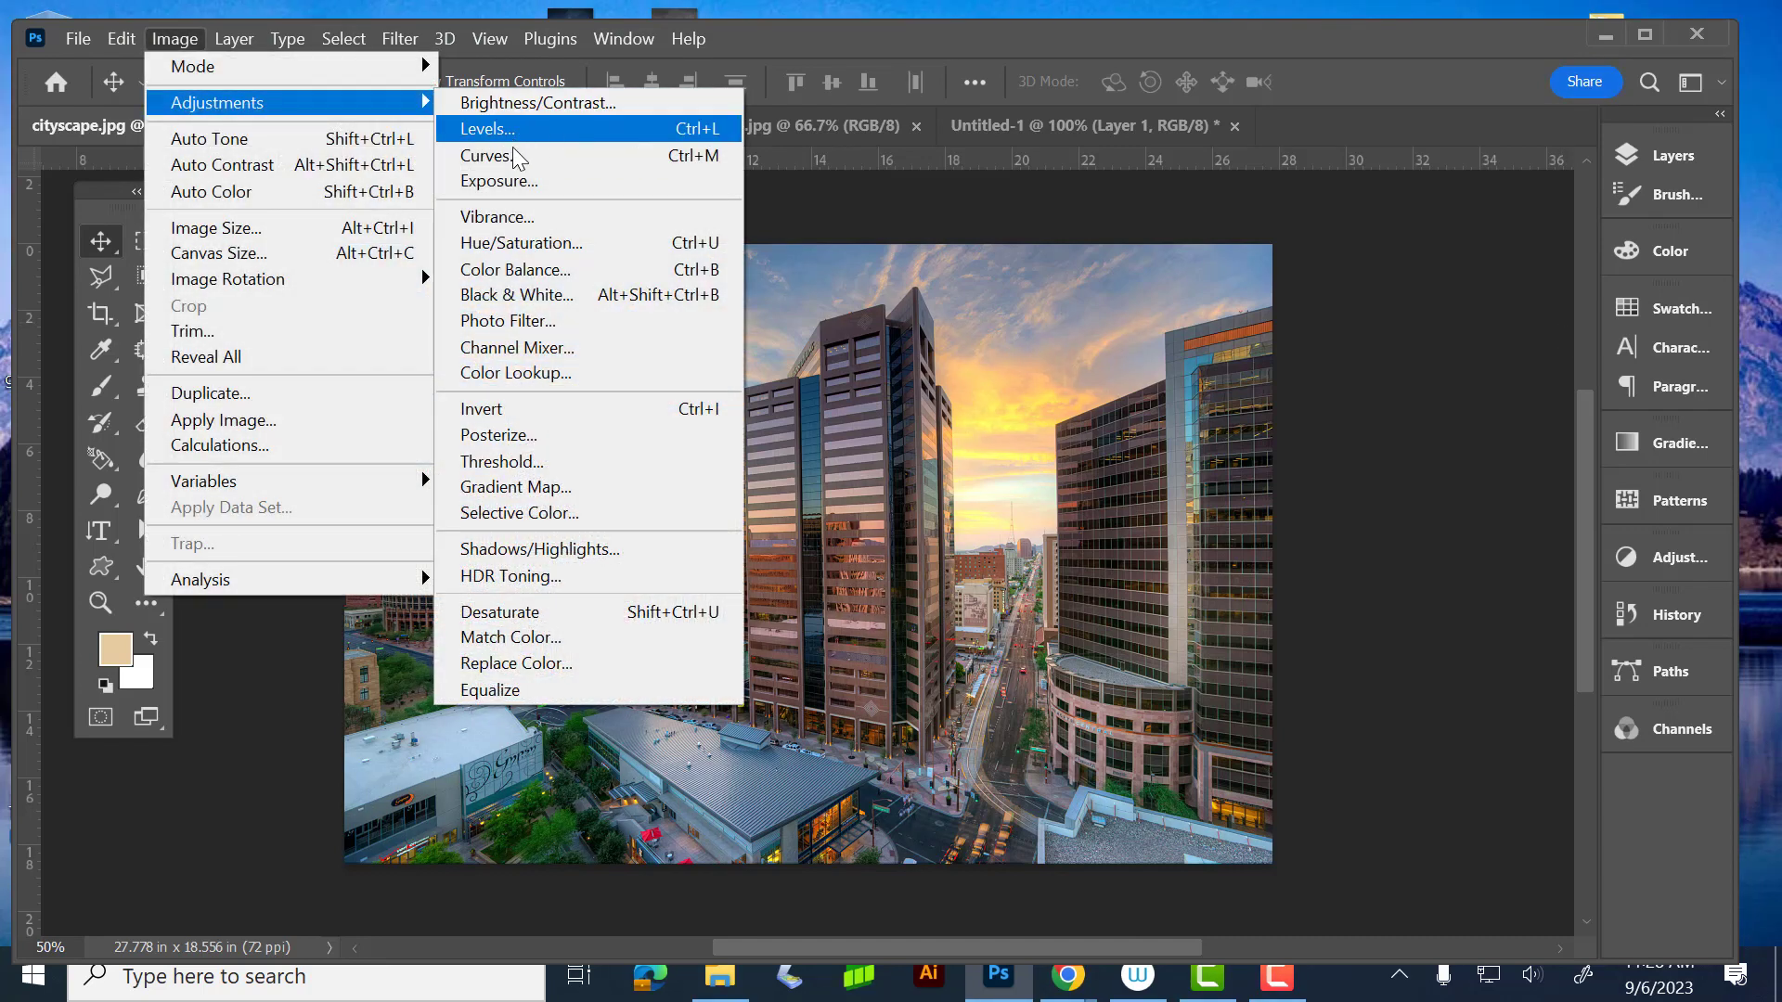
click(527, 245)
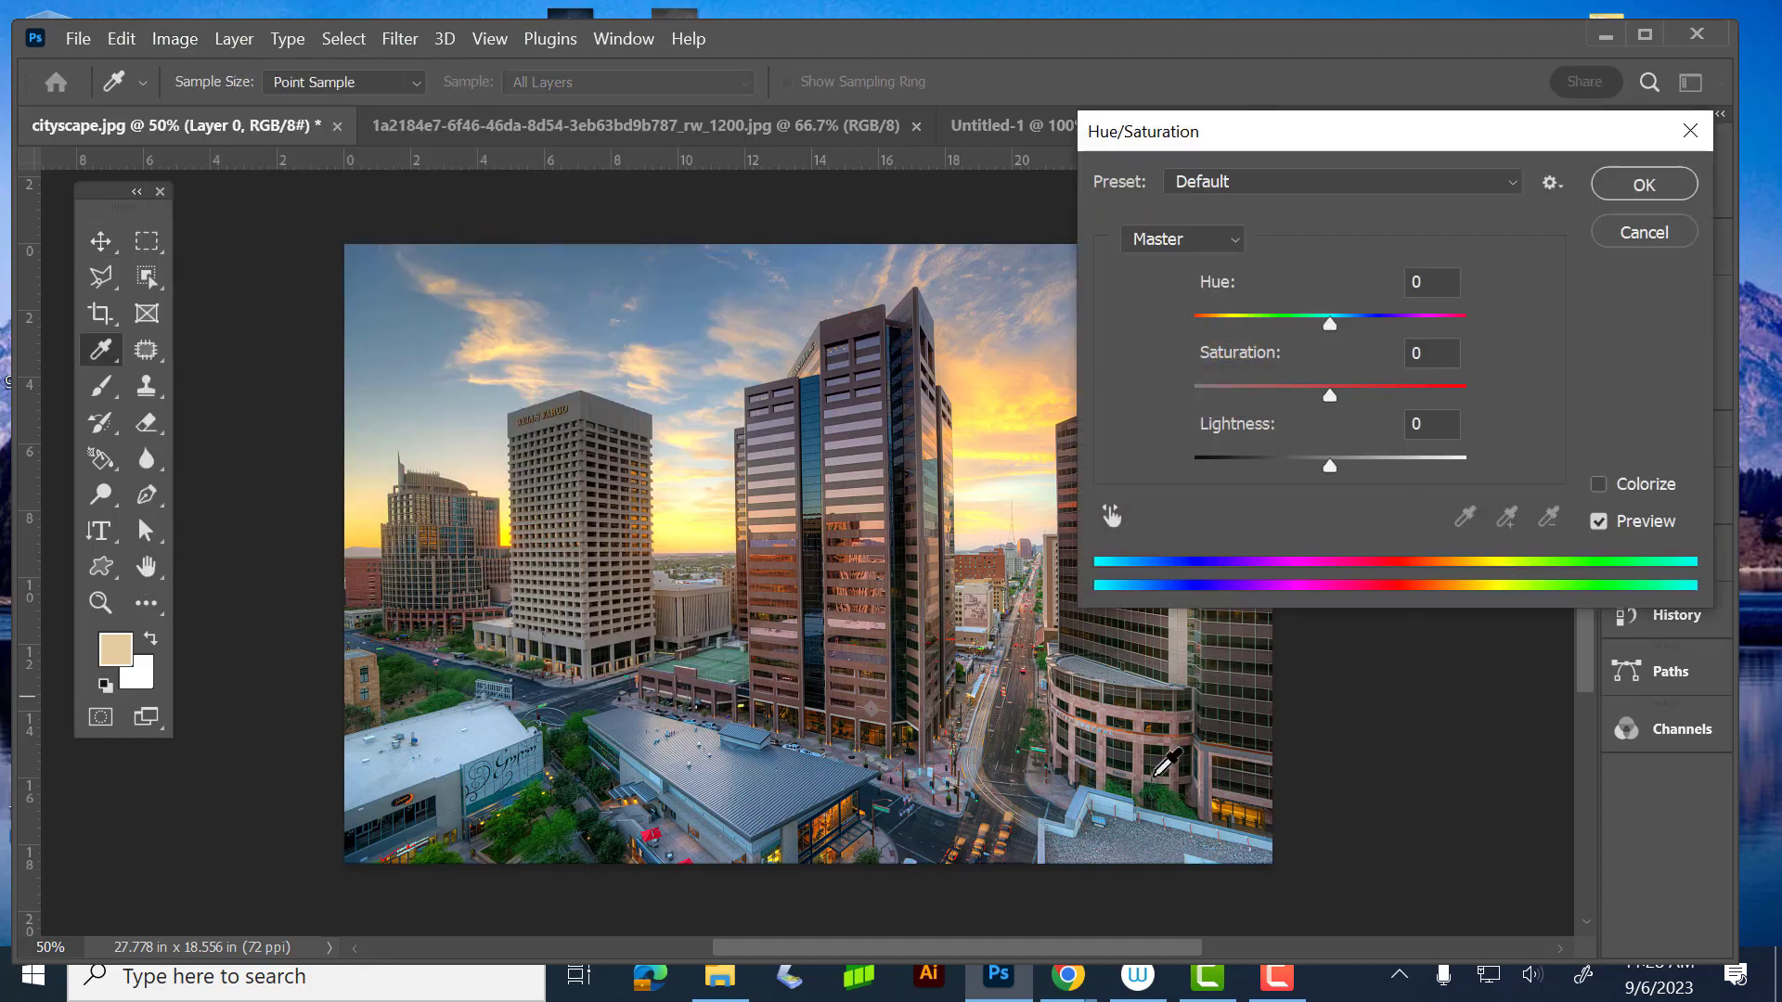
drag(1328, 148, 1424, 137)
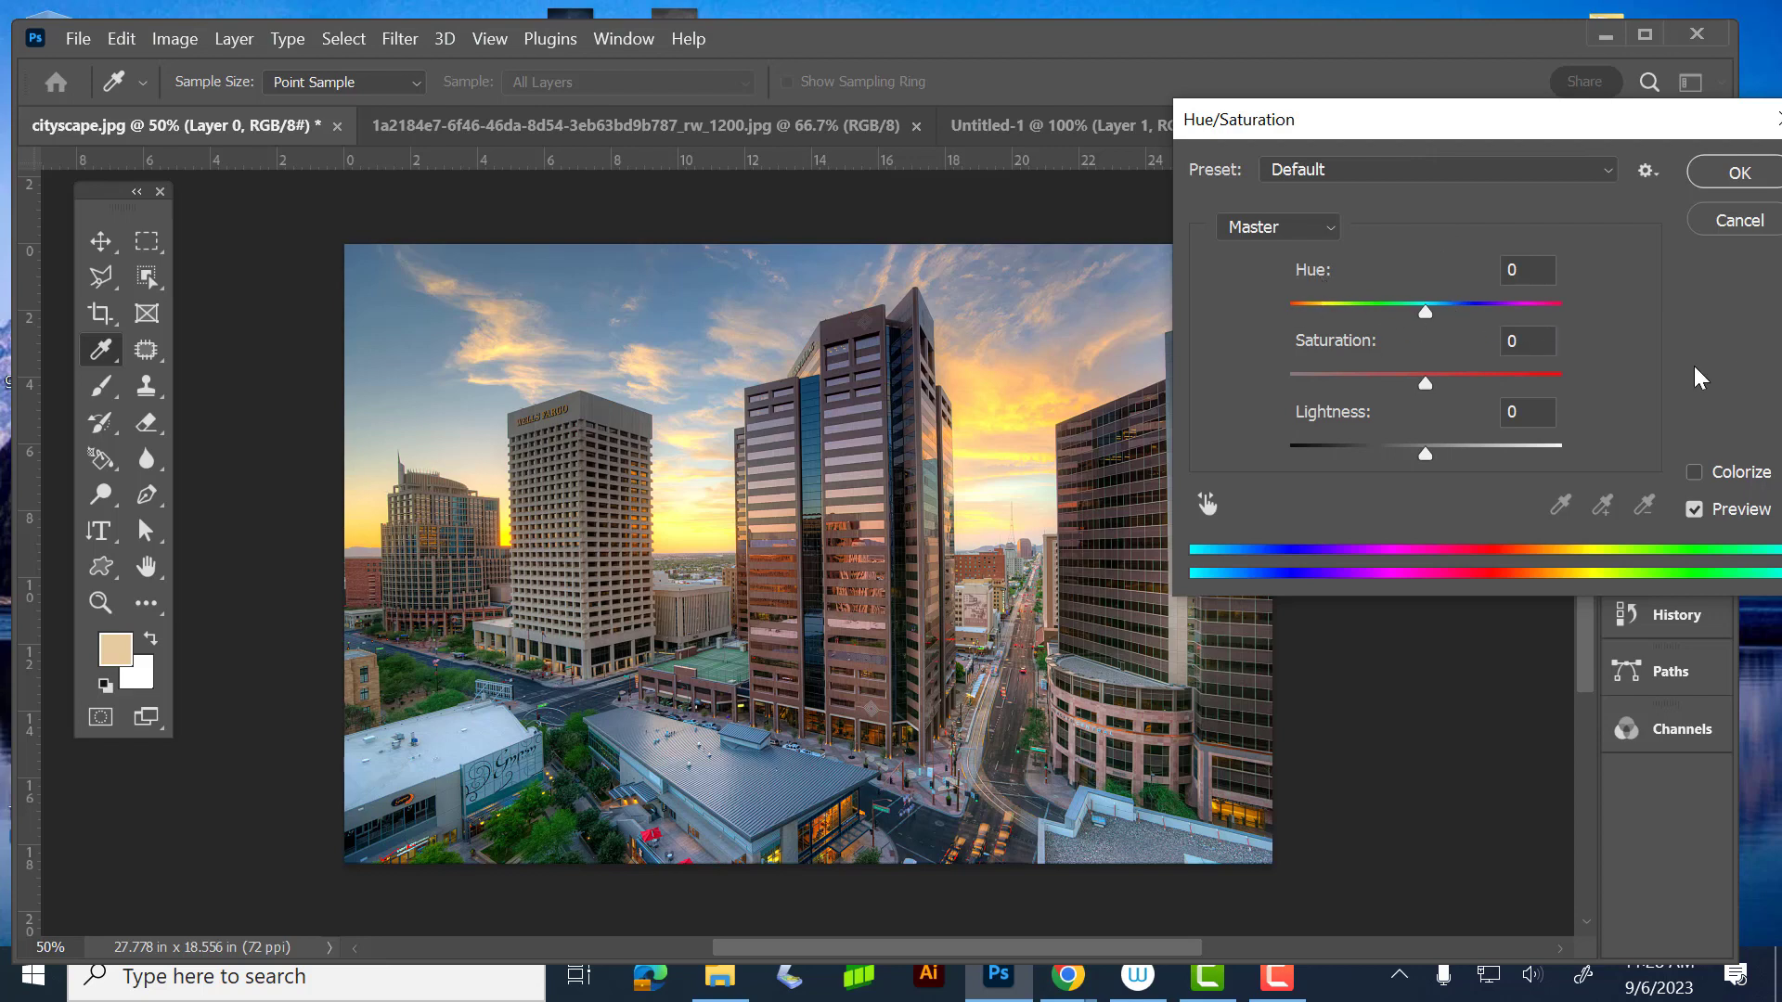
drag(1425, 310, 1255, 320)
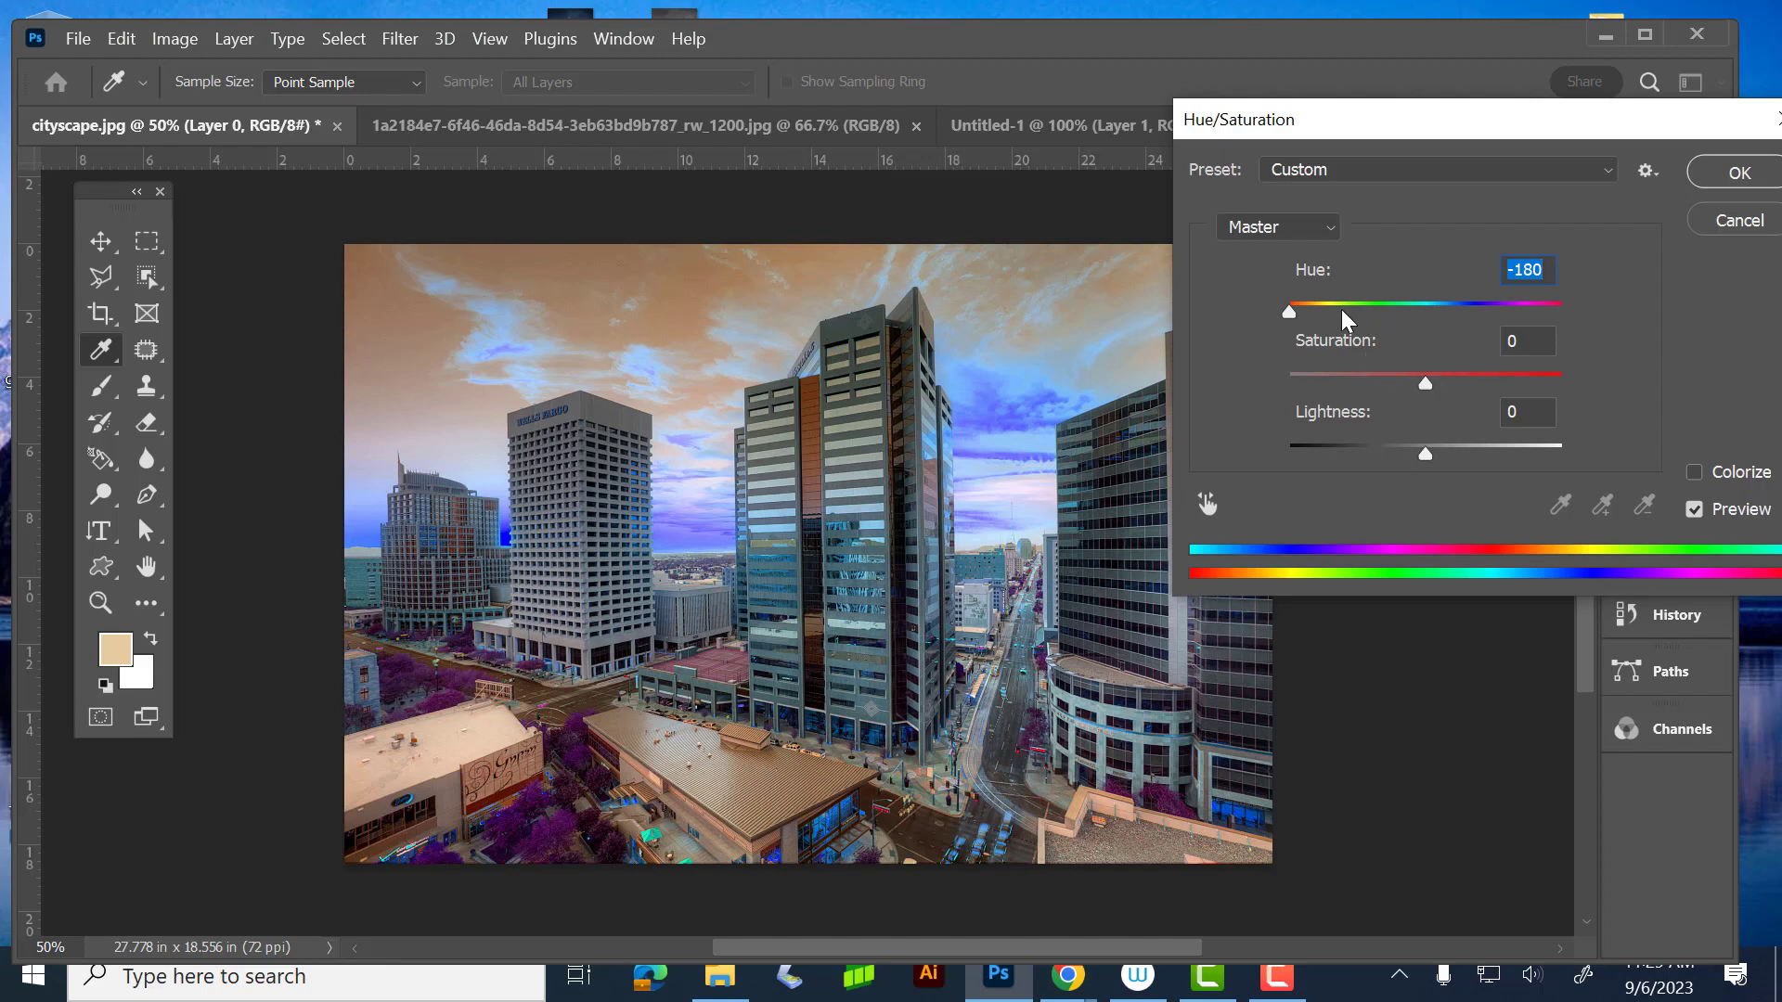
text(0)
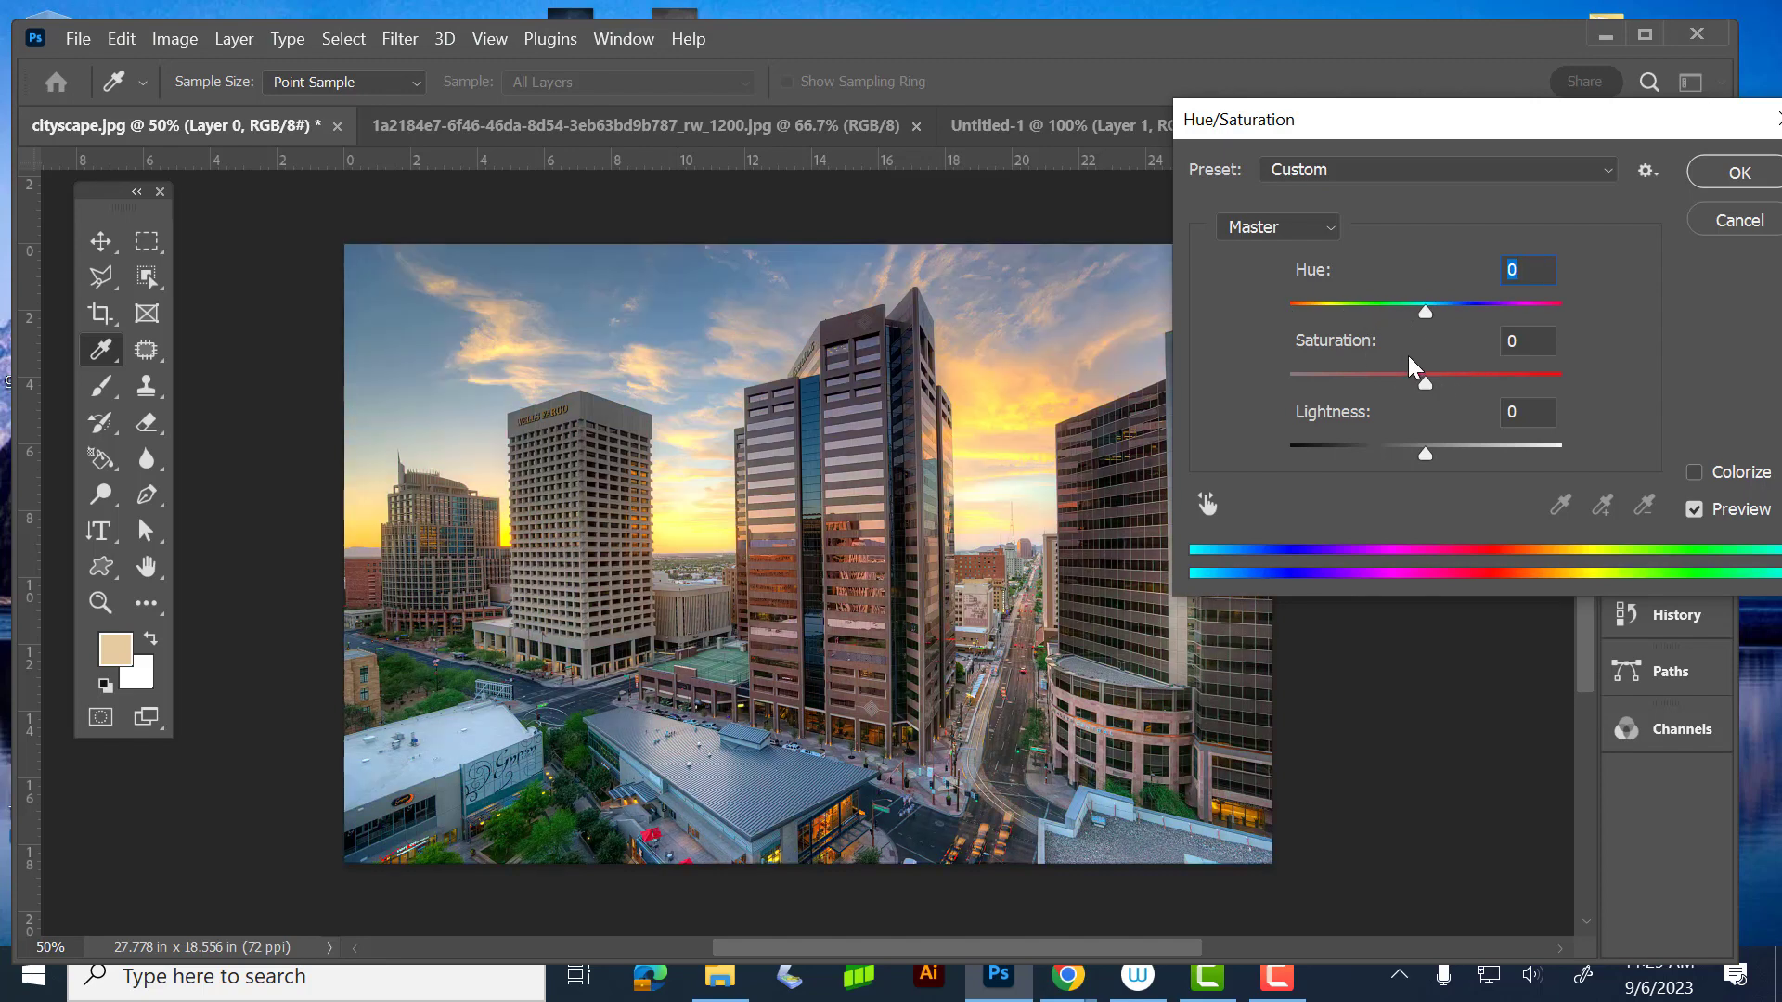
drag(1427, 376, 1099, 400)
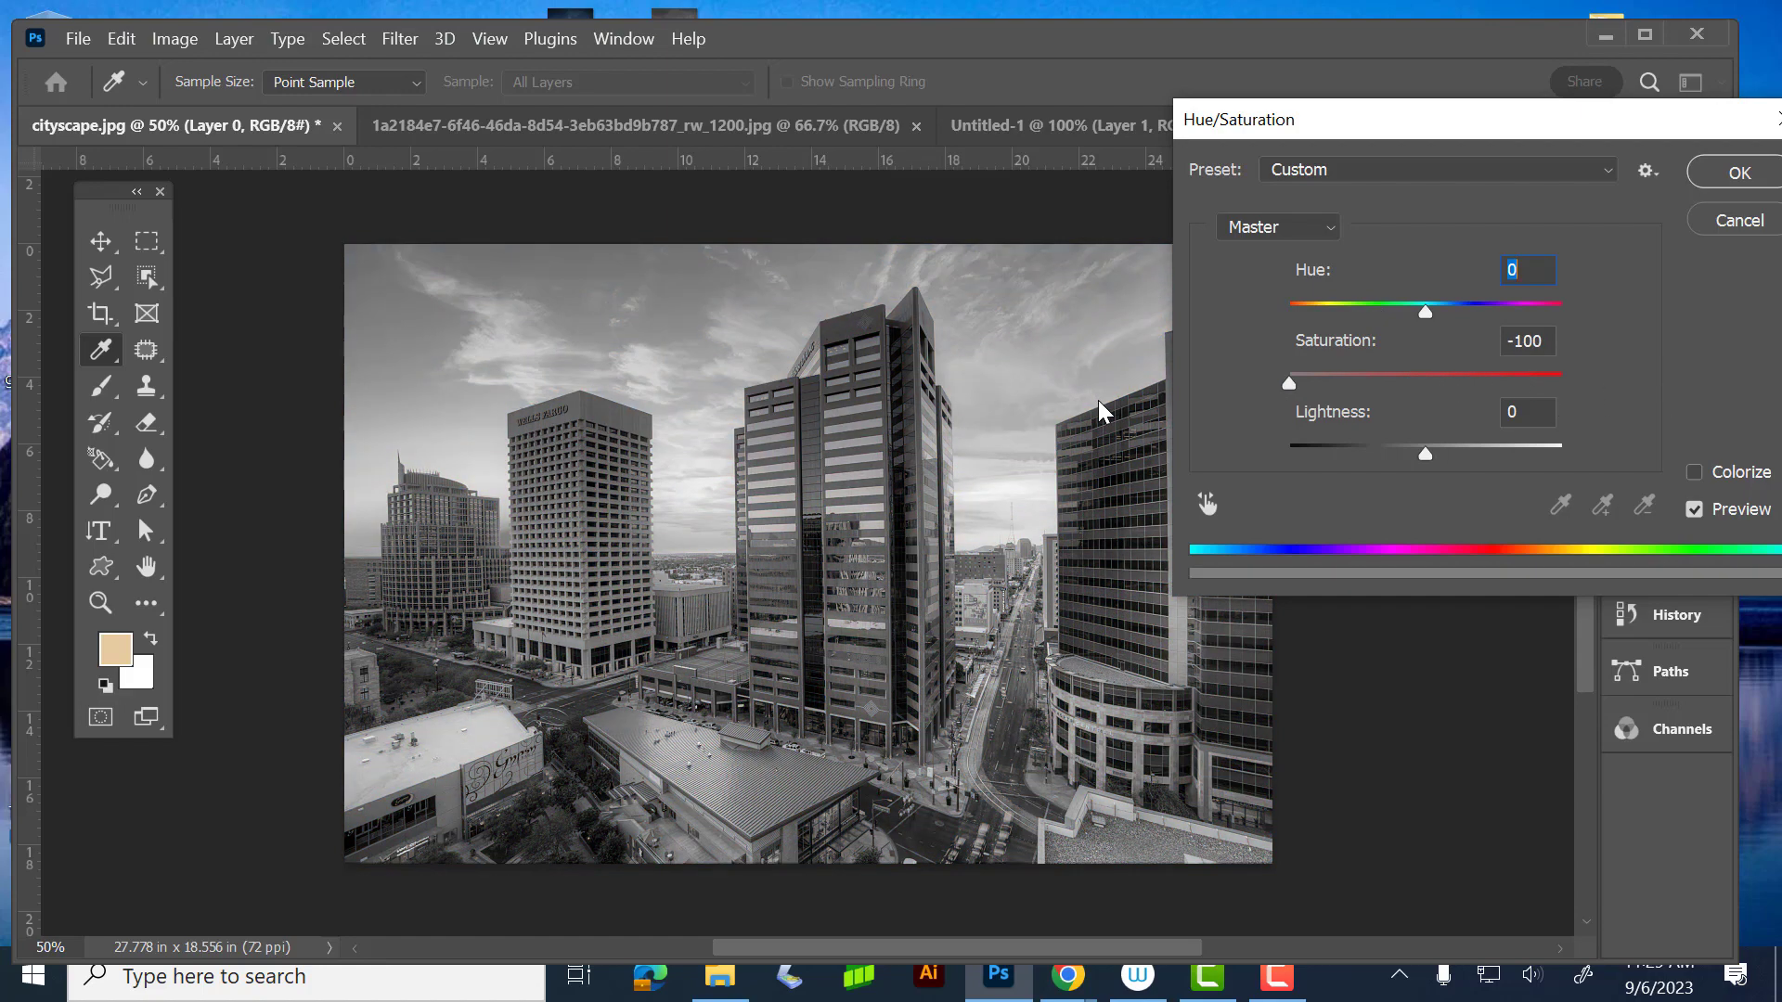
key(Tab)
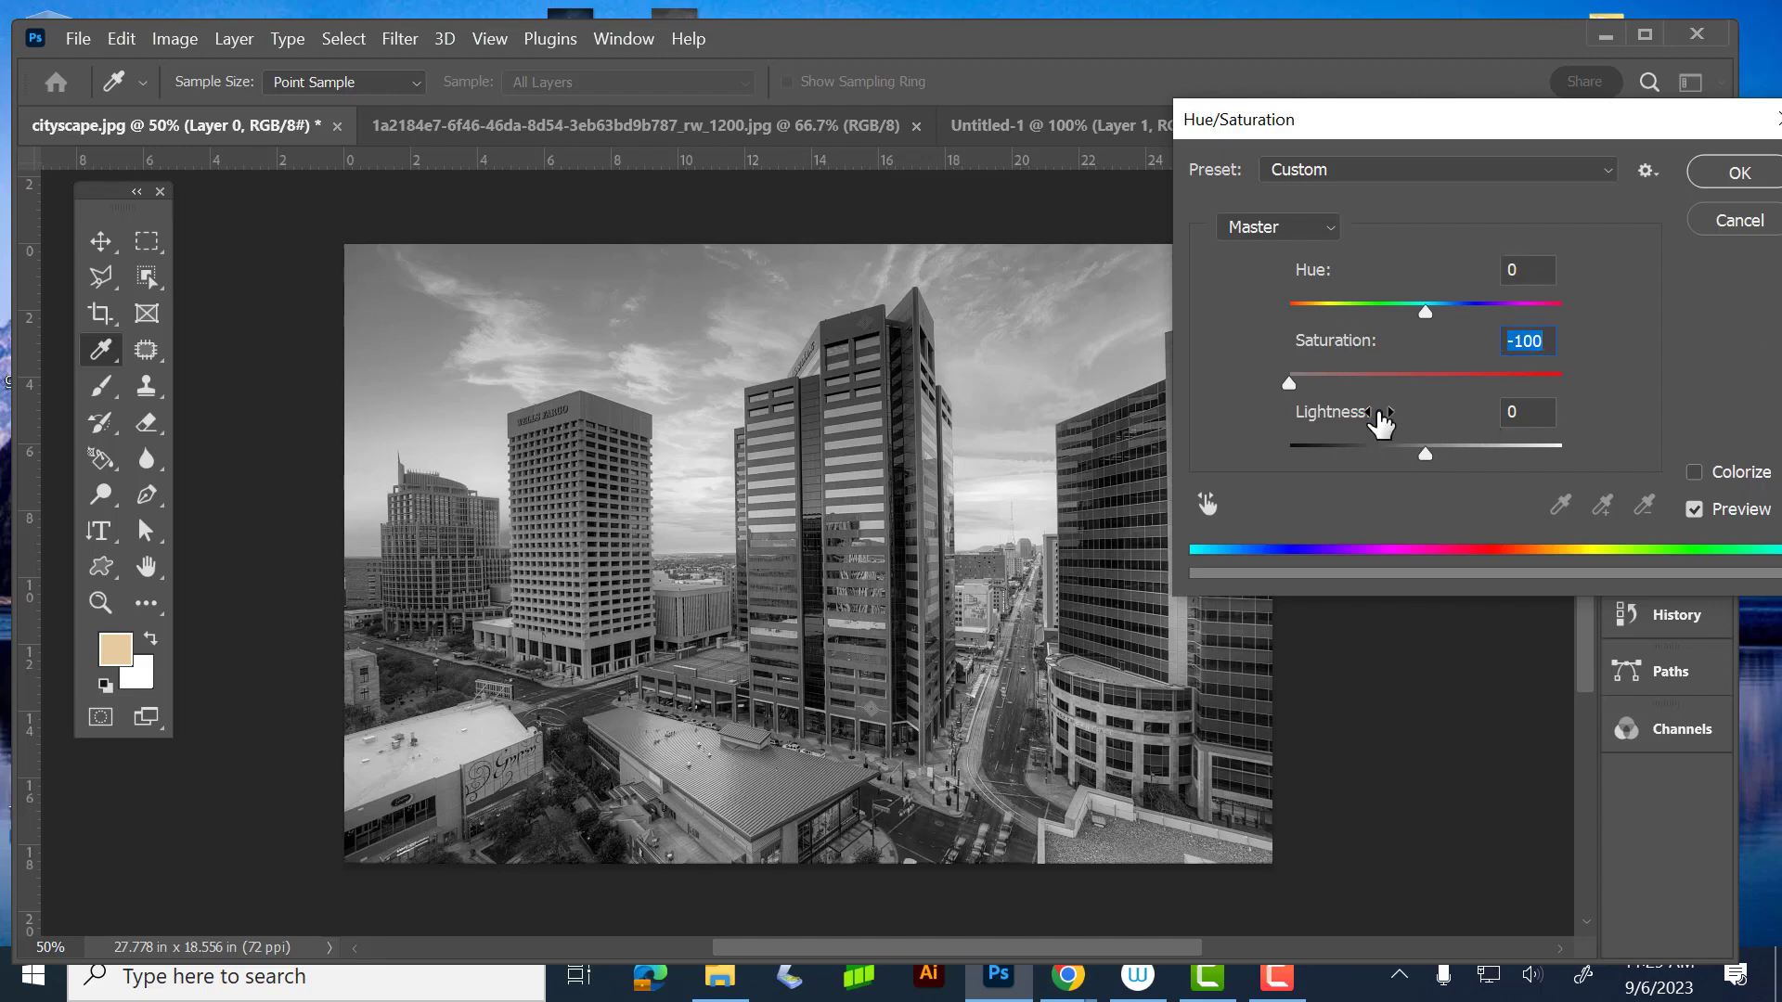
text(0)
mouse_move(1428, 446)
mouse_down()
mouse_move(1487, 442)
mouse_move(1394, 459)
mouse_move(1504, 451)
mouse_move(1372, 464)
mouse_move(1461, 448)
mouse_move(1422, 460)
mouse_move(1451, 460)
mouse_up()
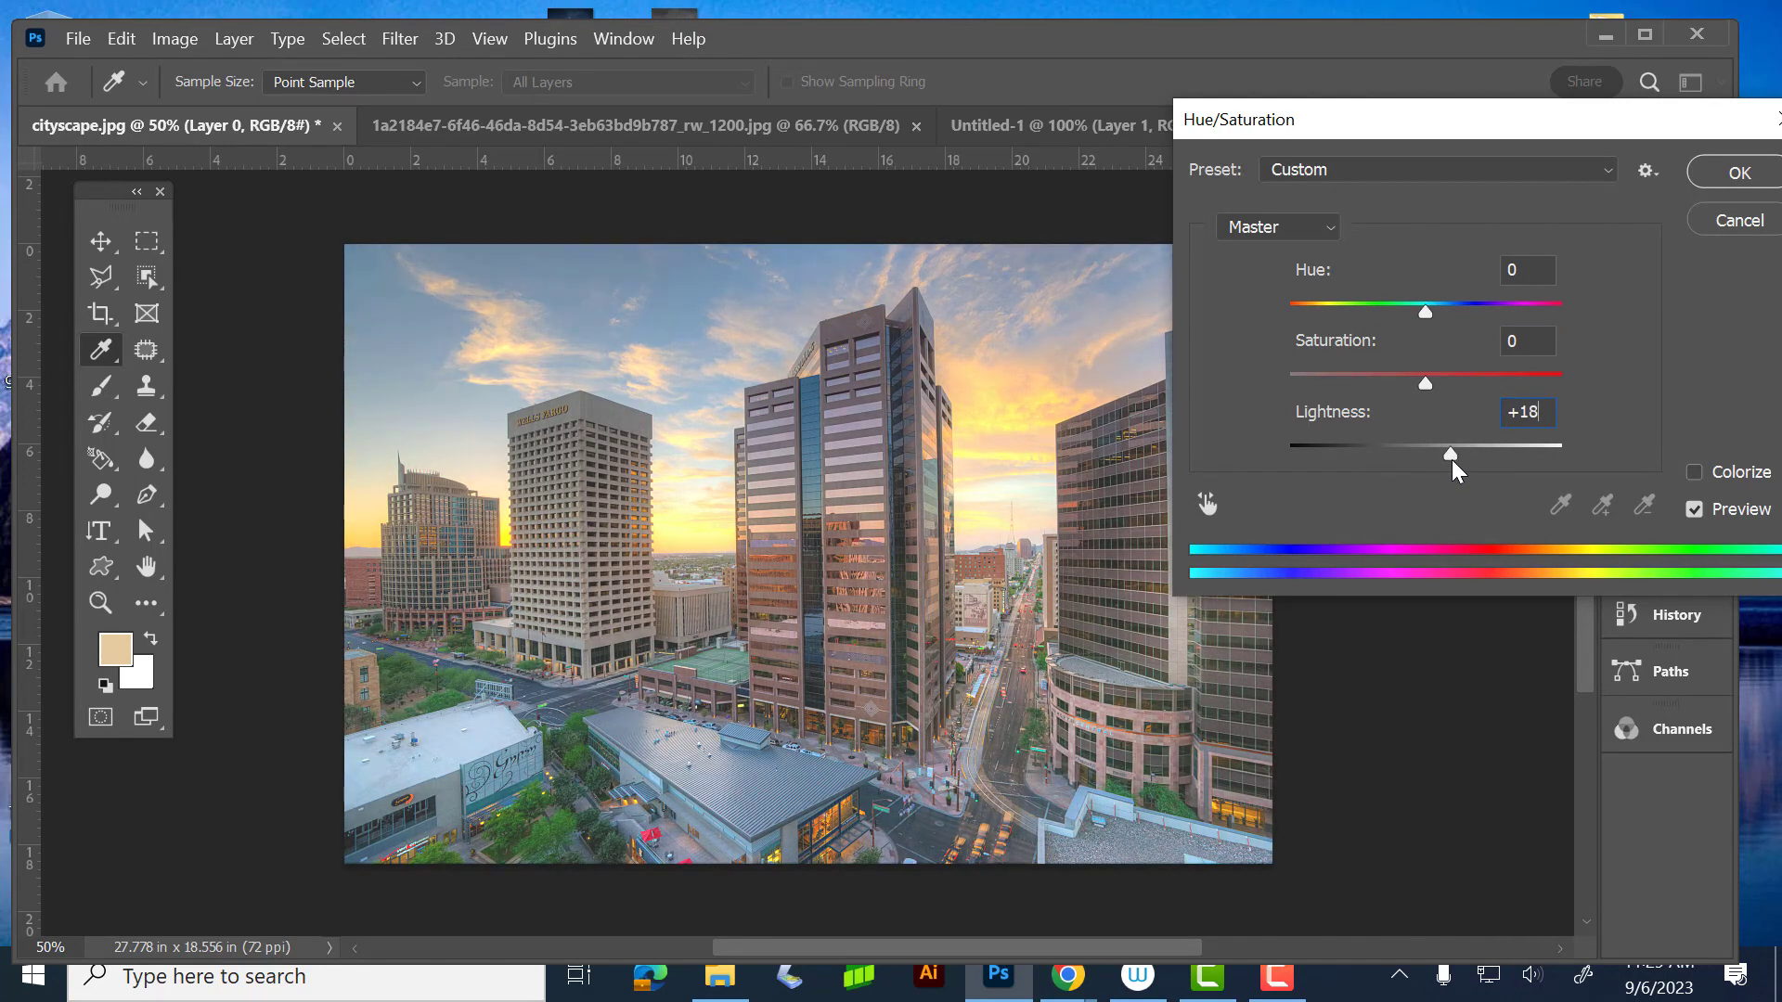
key(ctrl+z)
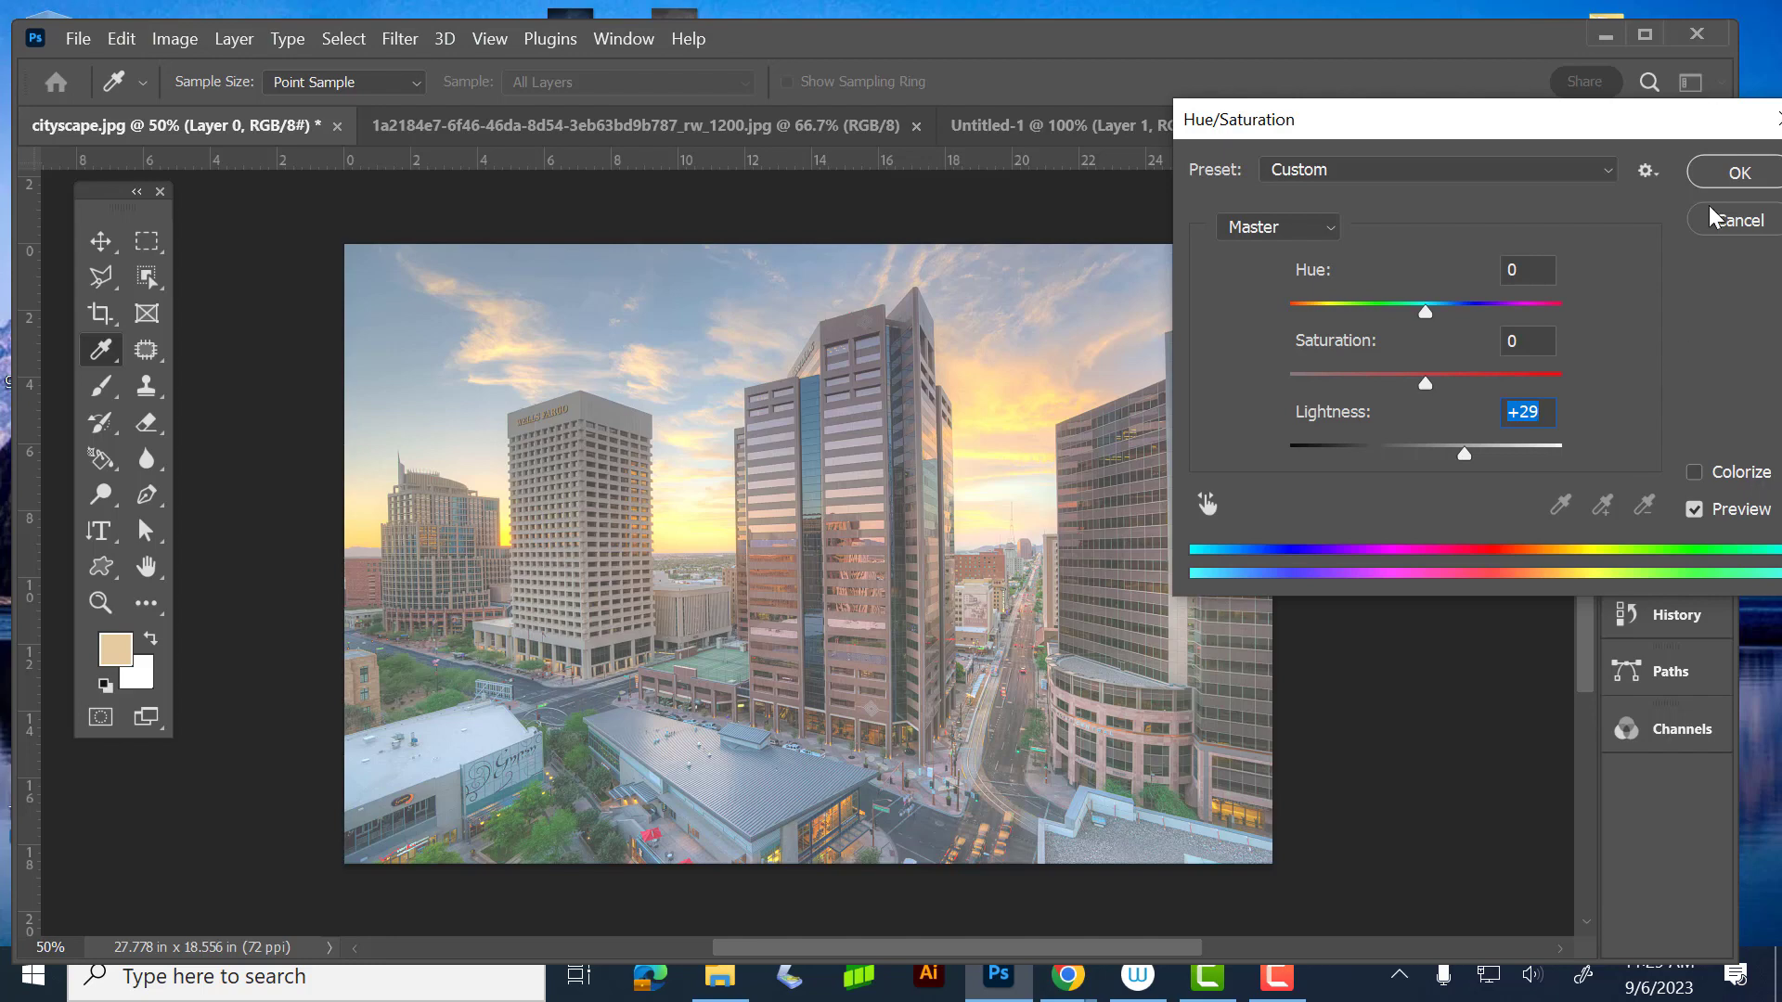
click(1732, 222)
key(v)
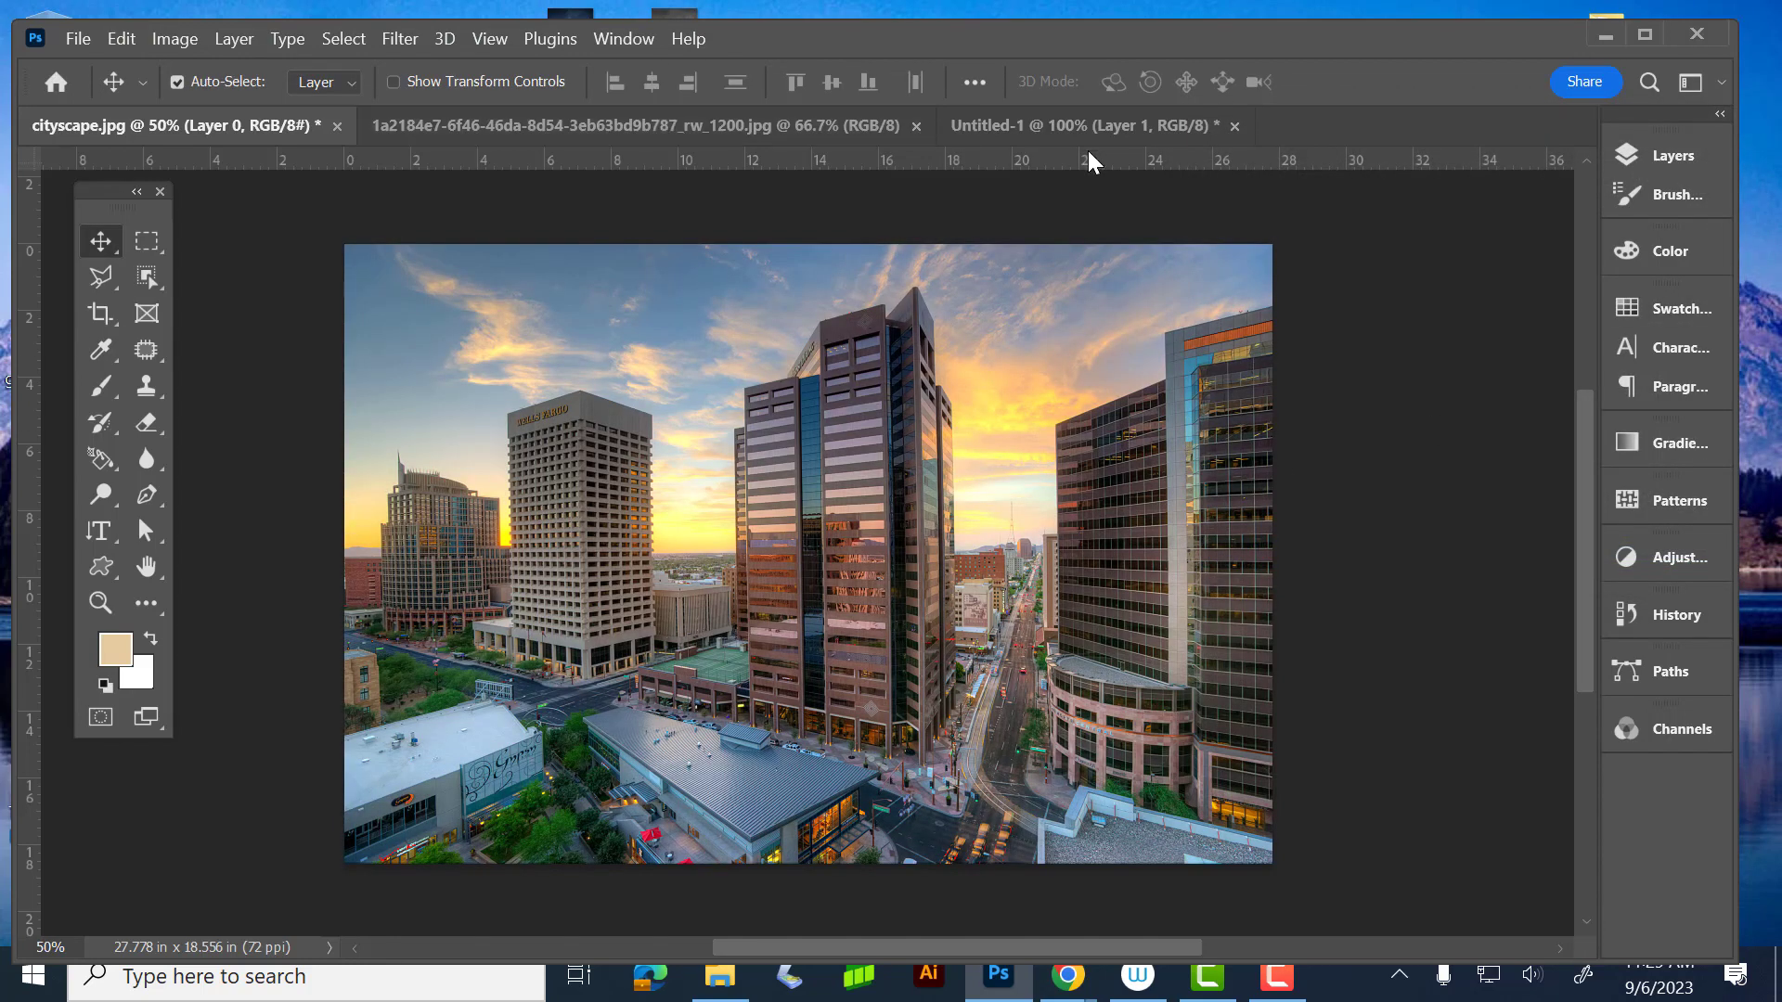
- Select Untitled-1's Layer 0 and apply Hue/Saturation Hue +180, turning the tan background pale blue-grey
click(1054, 124)
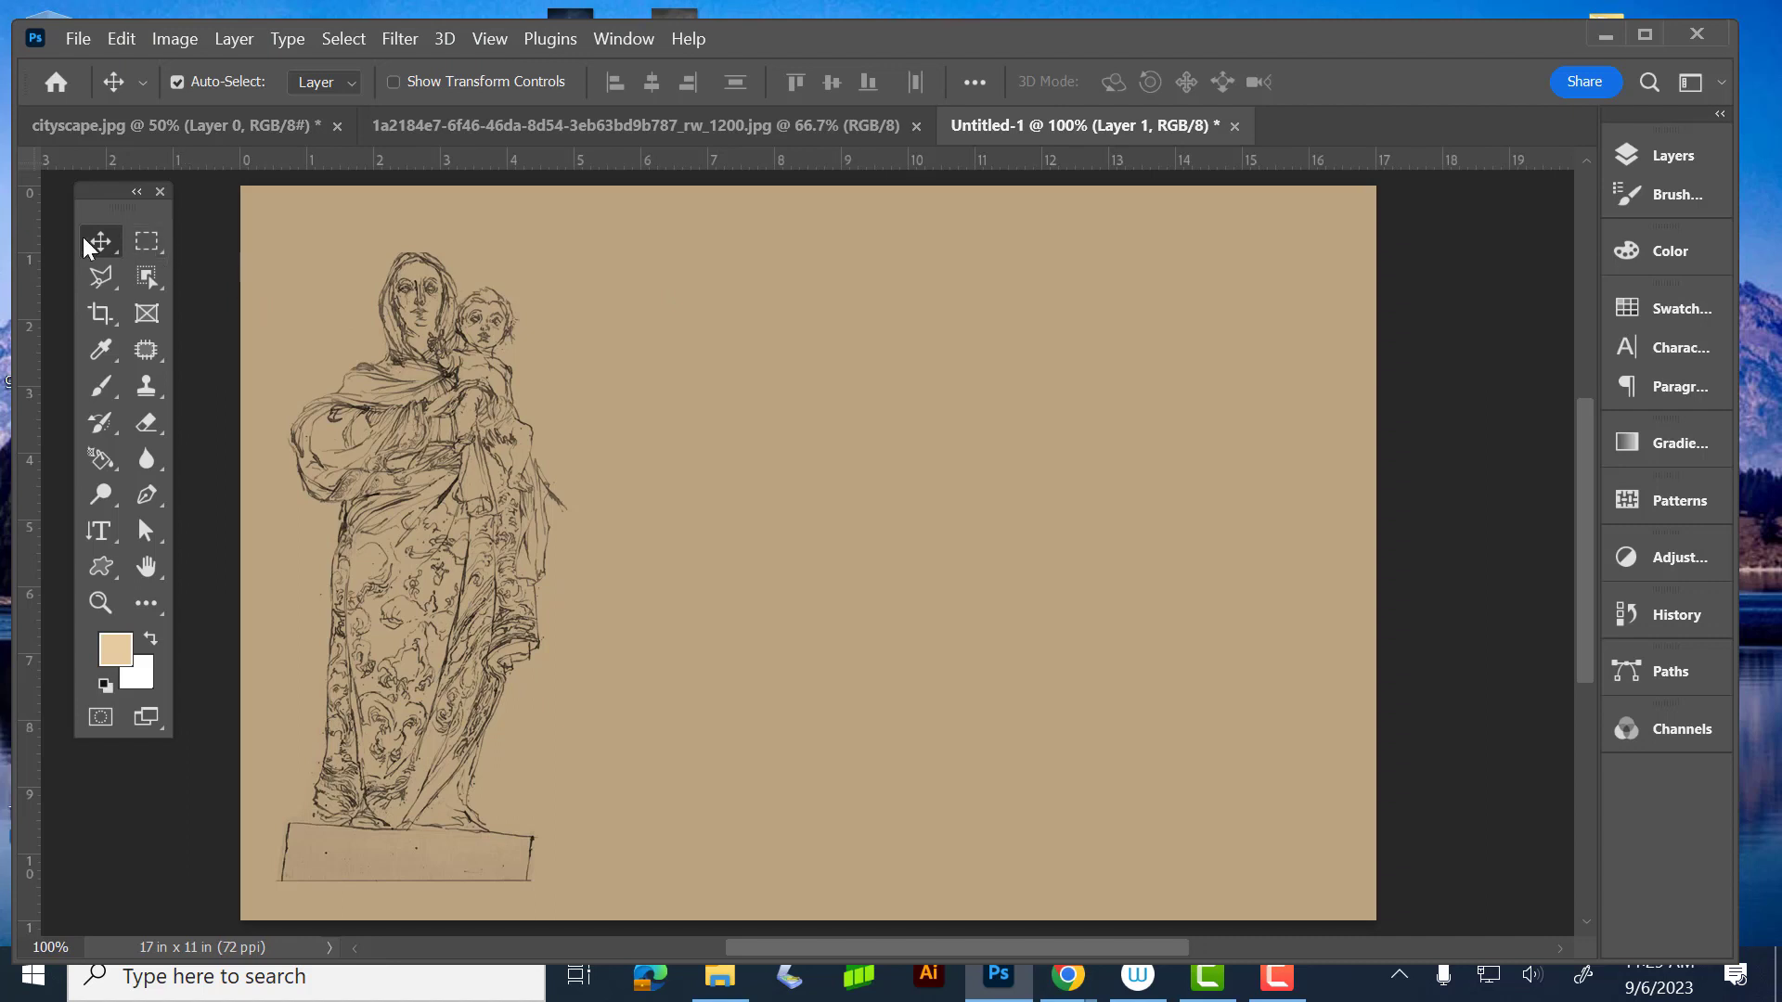
click(851, 325)
key(ctrl+u)
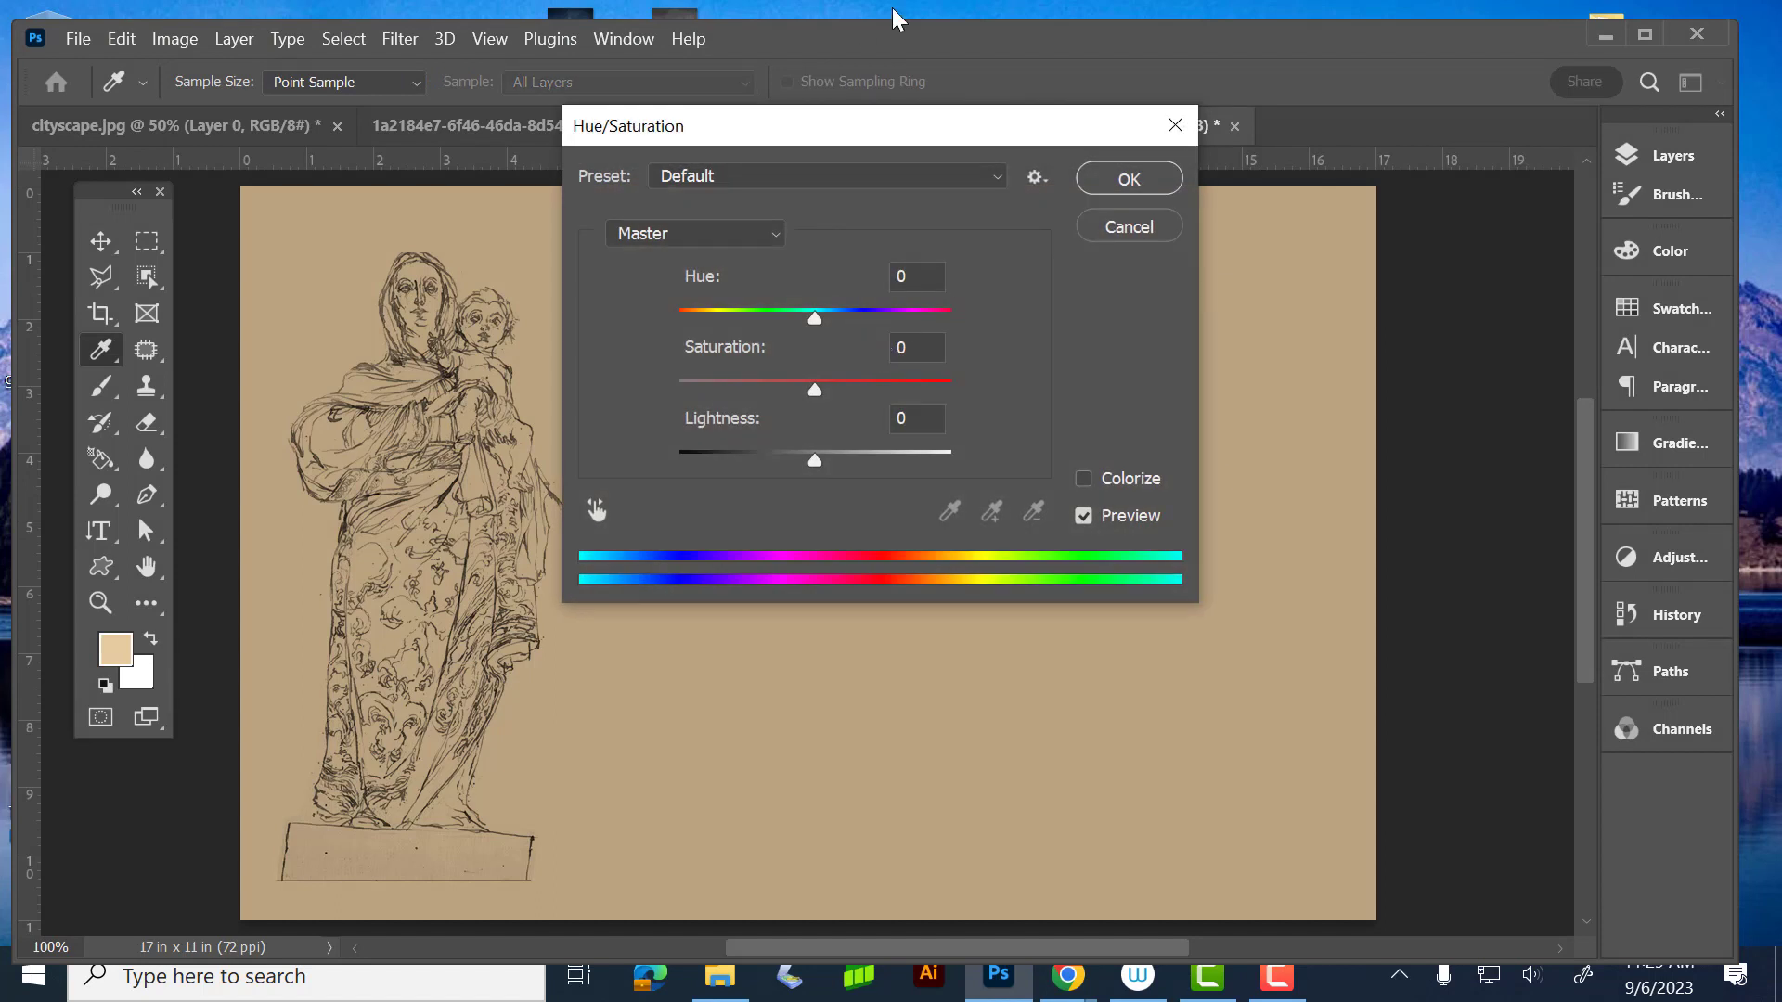
drag(895, 115, 1287, 249)
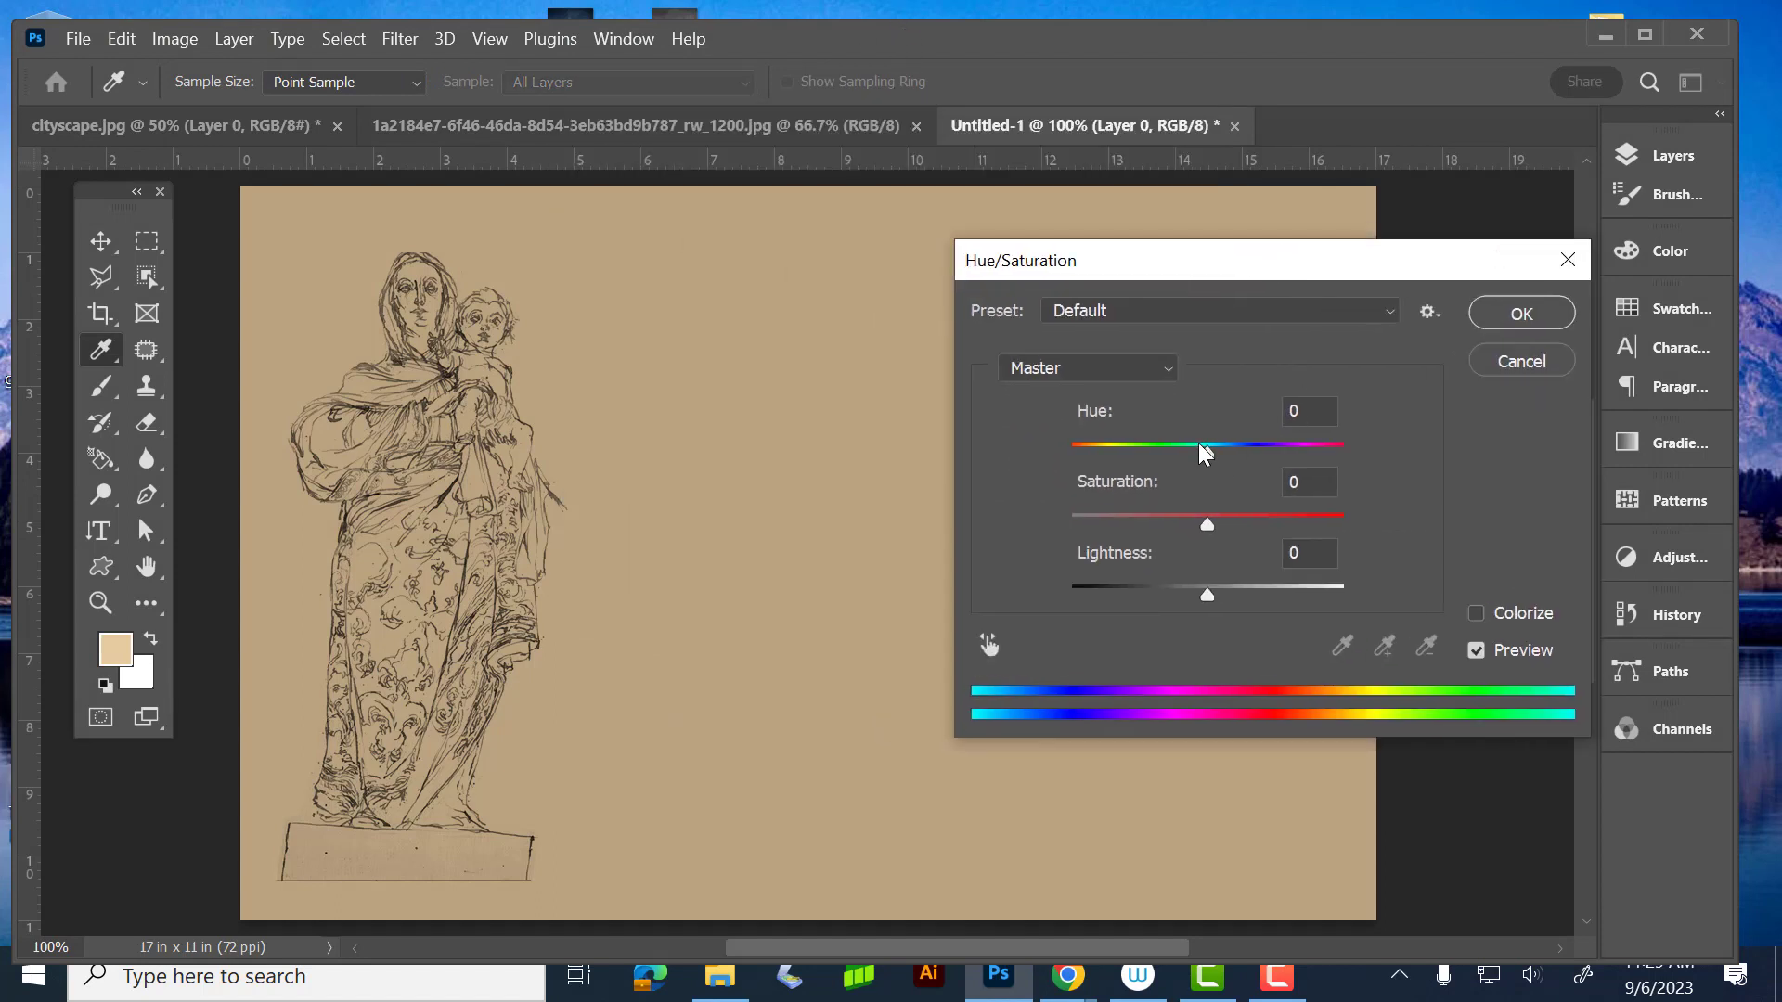
drag(1199, 445, 1401, 461)
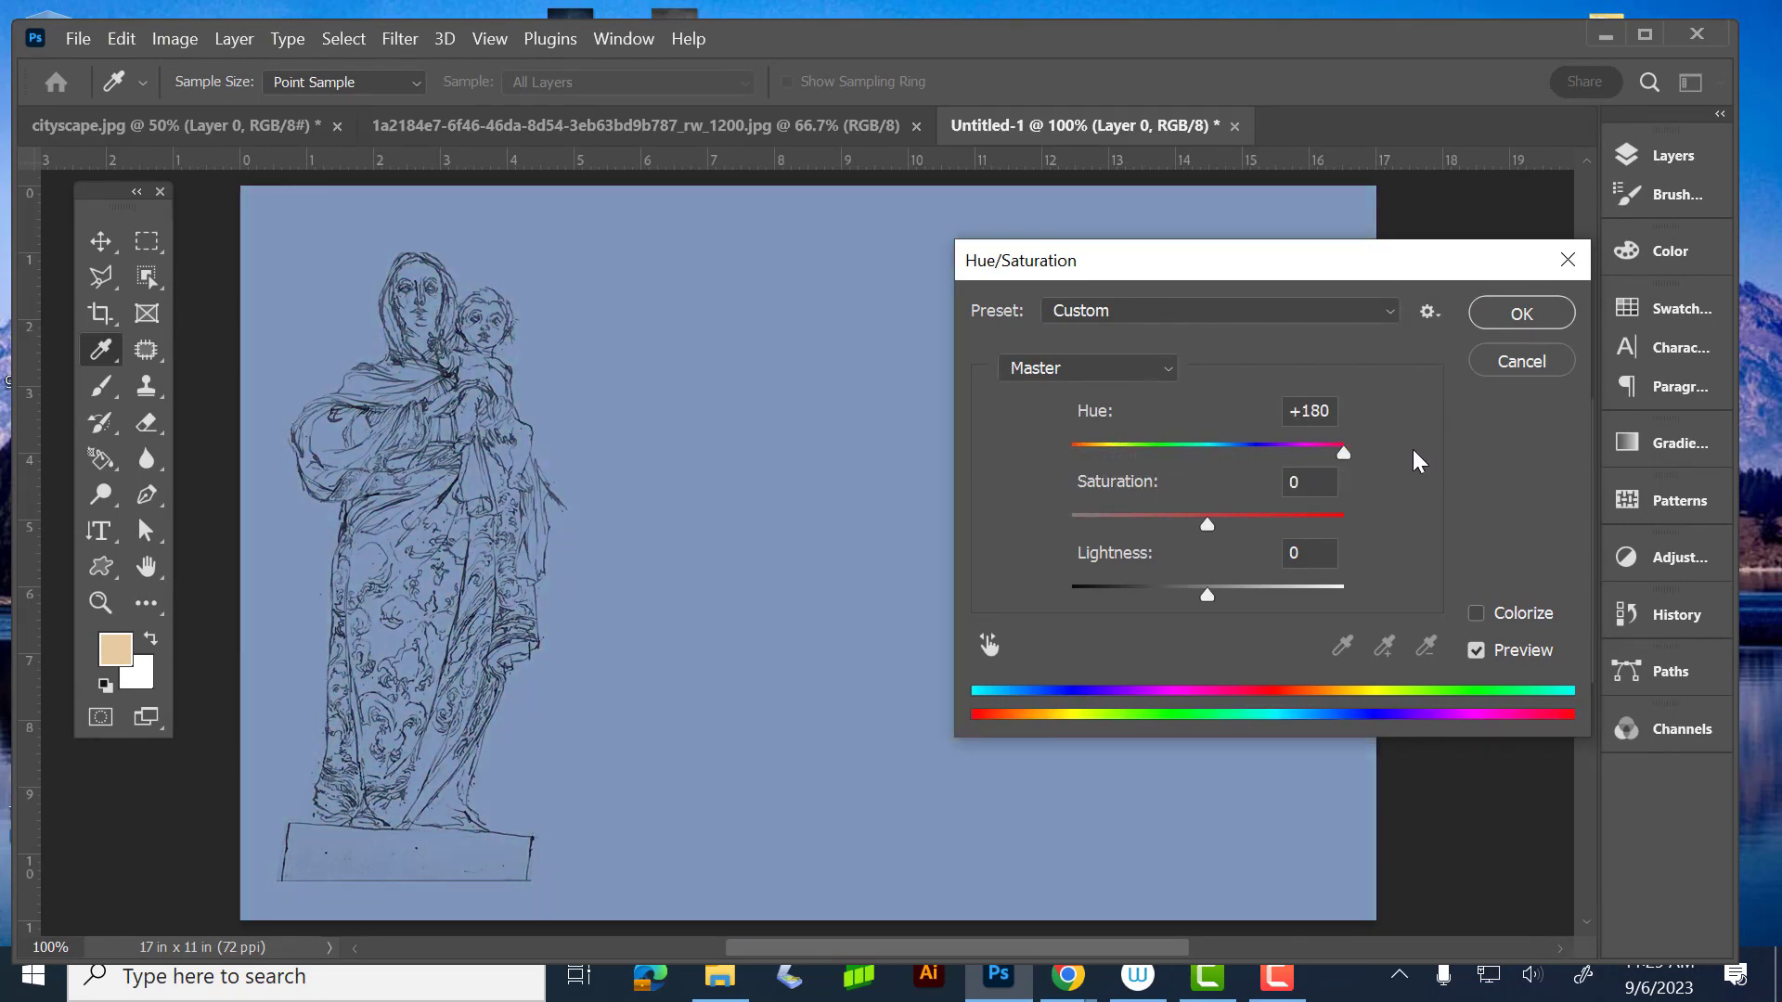
drag(1334, 460, 1388, 465)
click(1534, 314)
key(v)
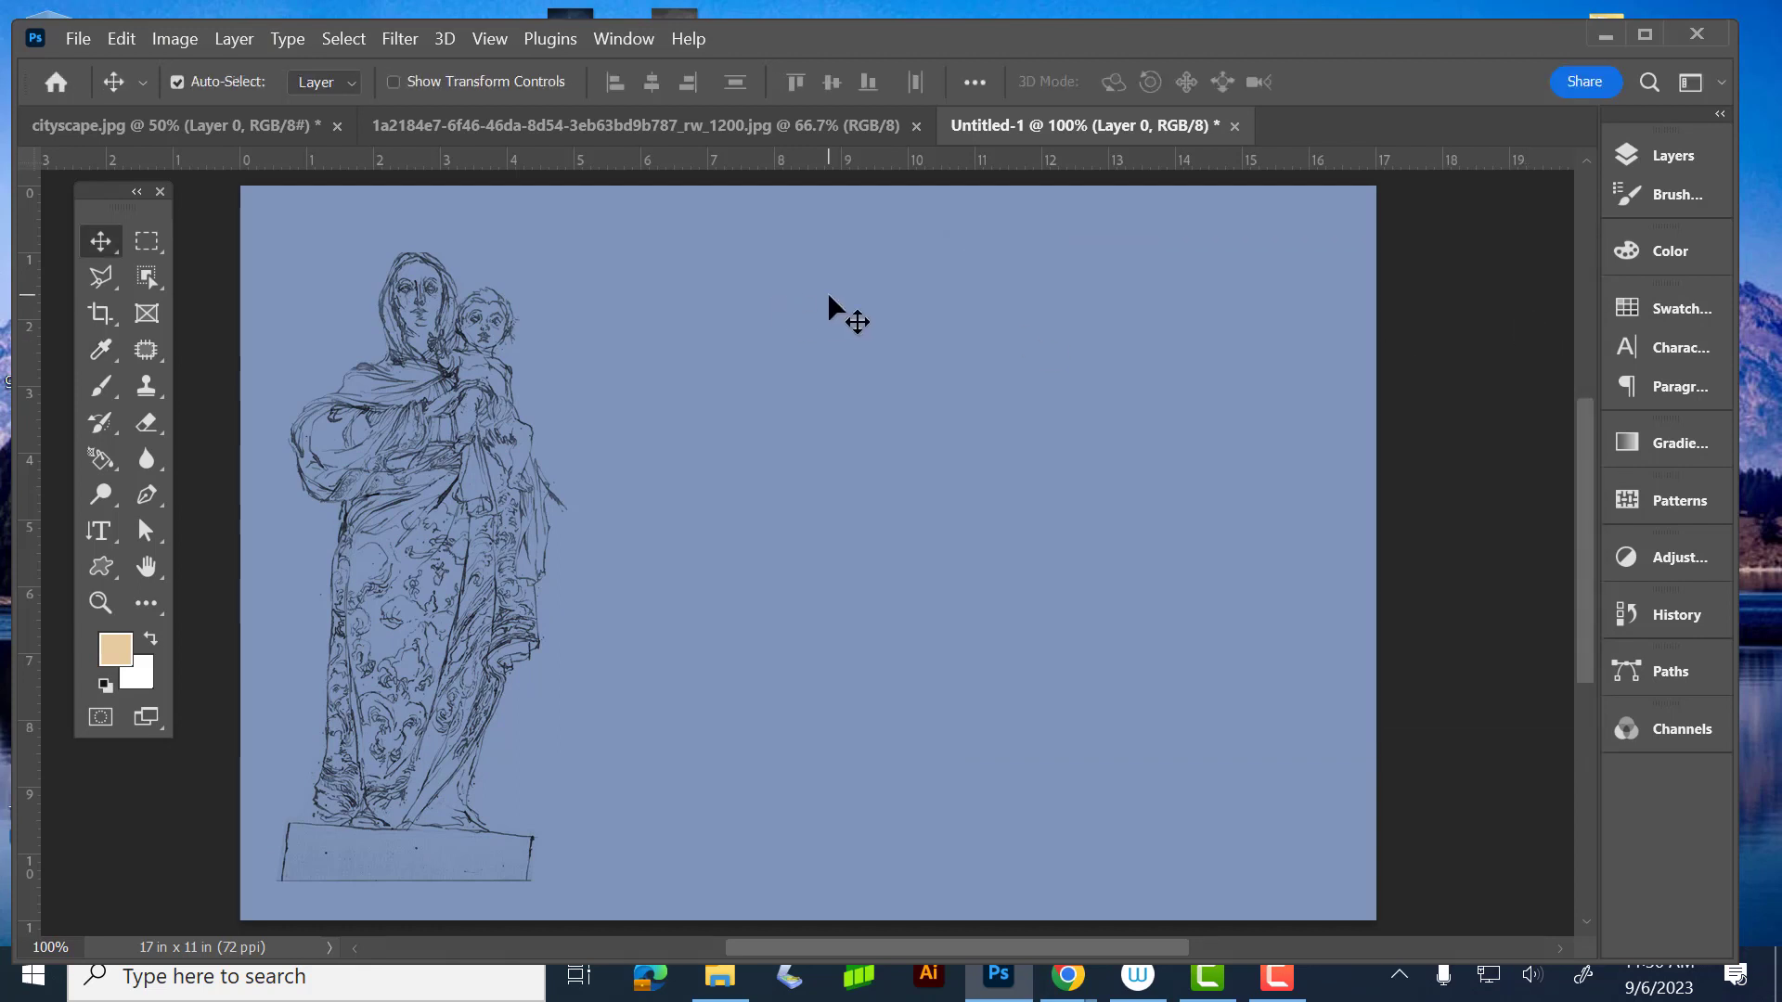
- Try lowering the sketch's saturation in Hue/Saturation, then cancel the change
key(ctrl+u)
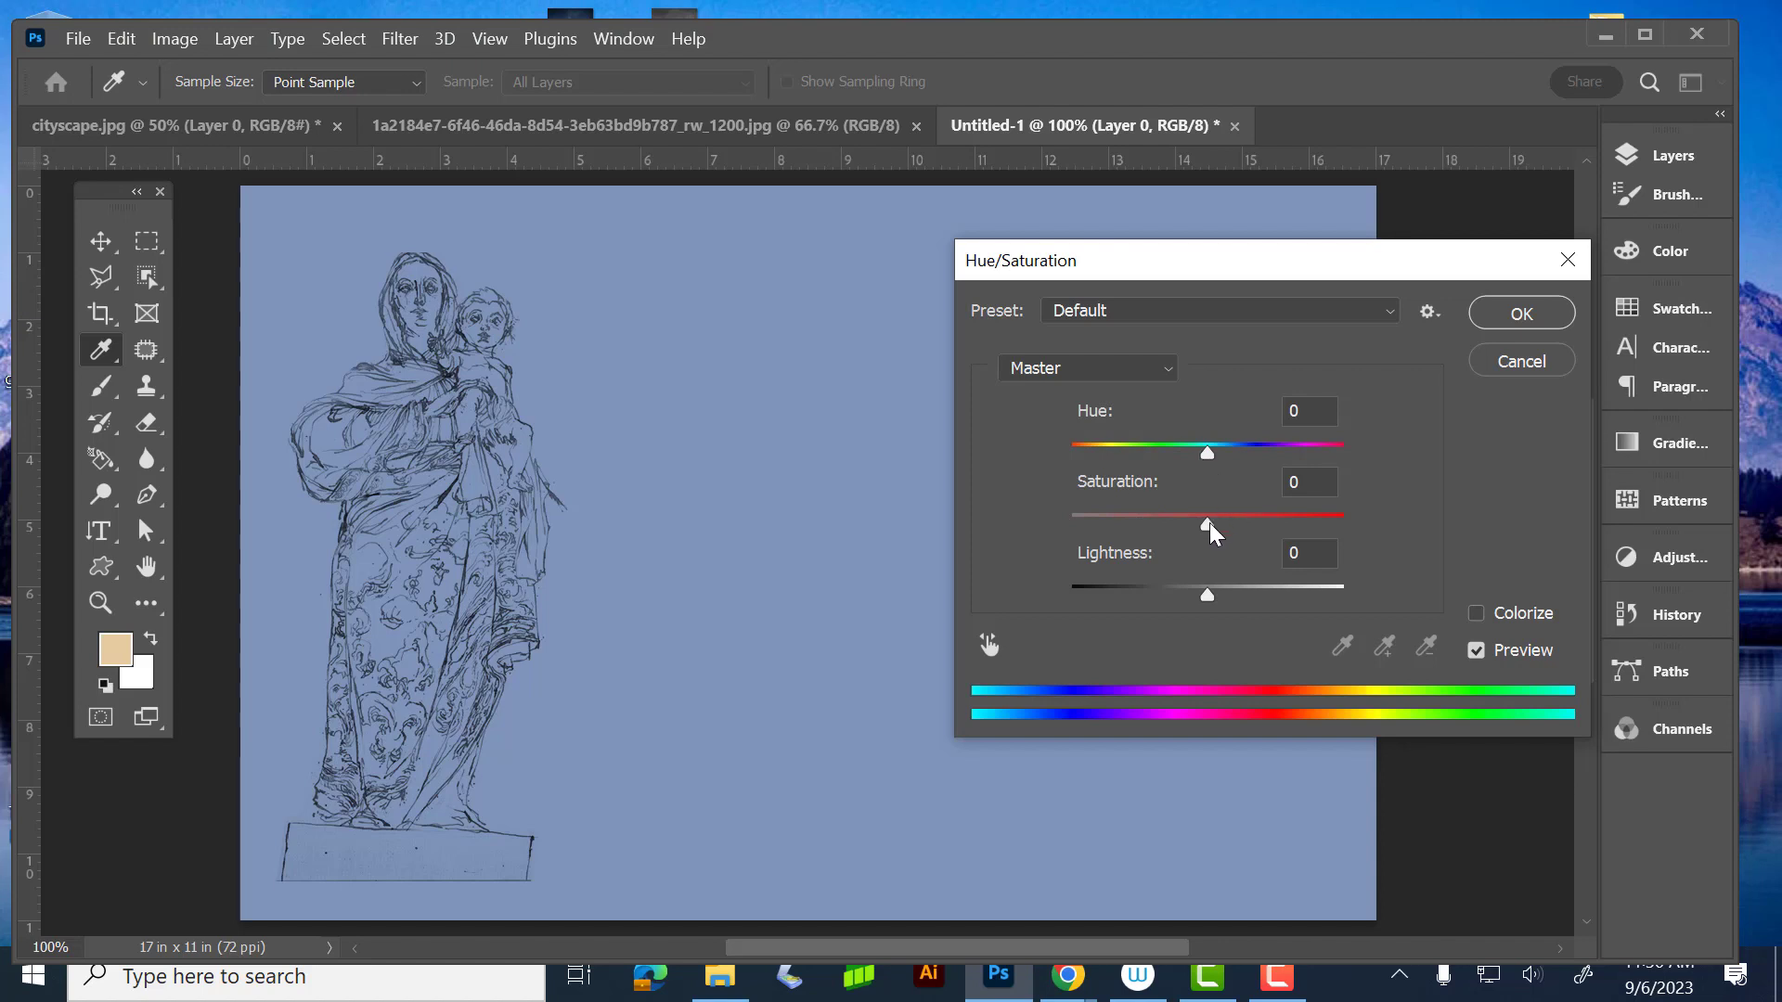
mouse_move(1208, 525)
mouse_down()
mouse_move(1110, 531)
mouse_move(1348, 522)
mouse_move(1237, 544)
mouse_up()
click(1522, 362)
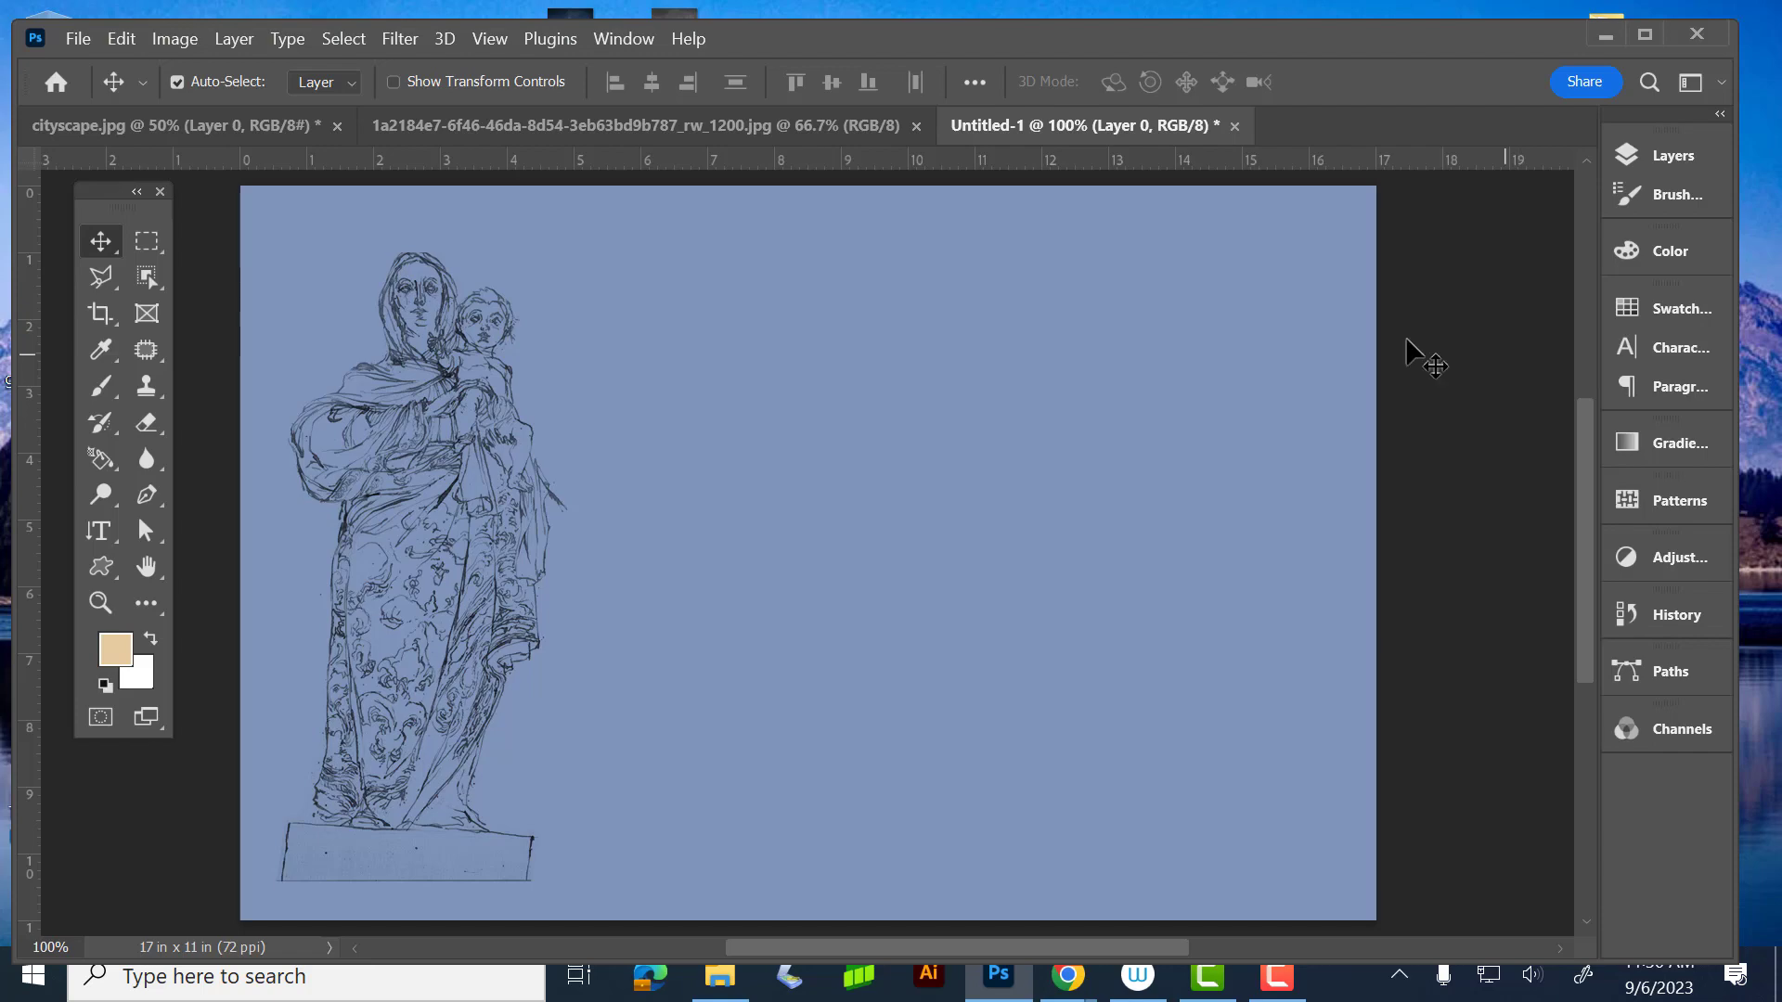
- Browse the Image menu and close it without choosing a command
click(167, 33)
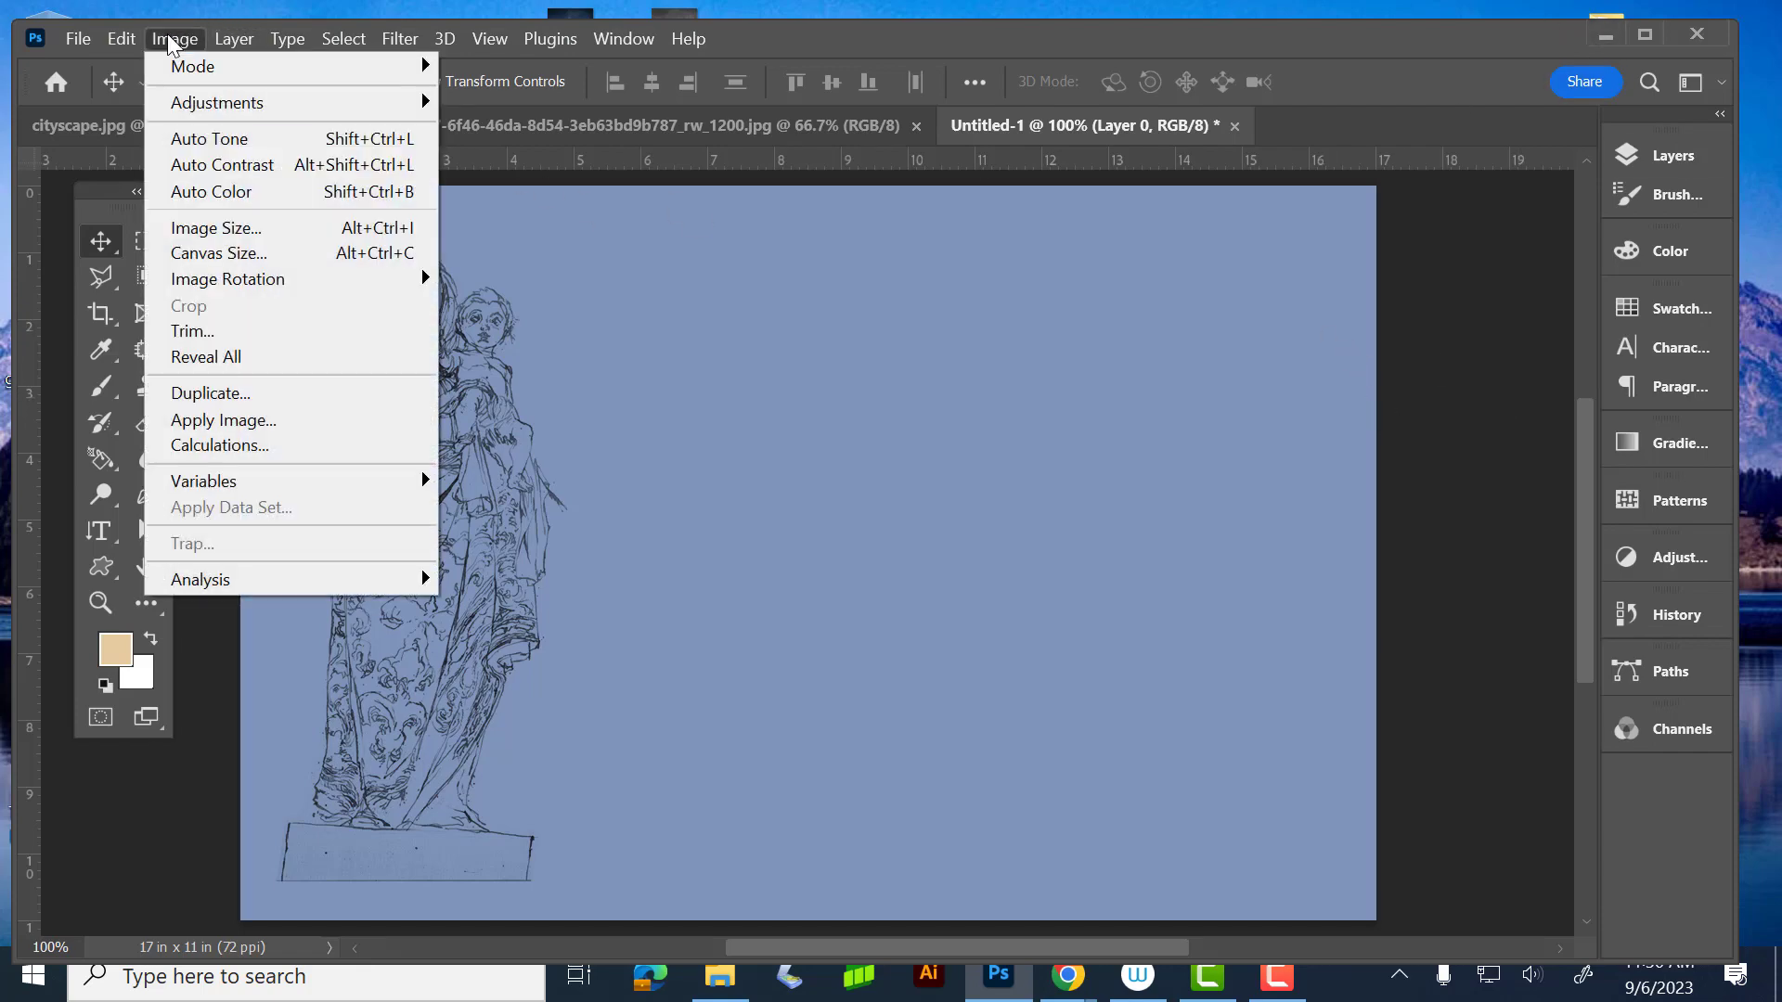
click(169, 38)
click(169, 38)
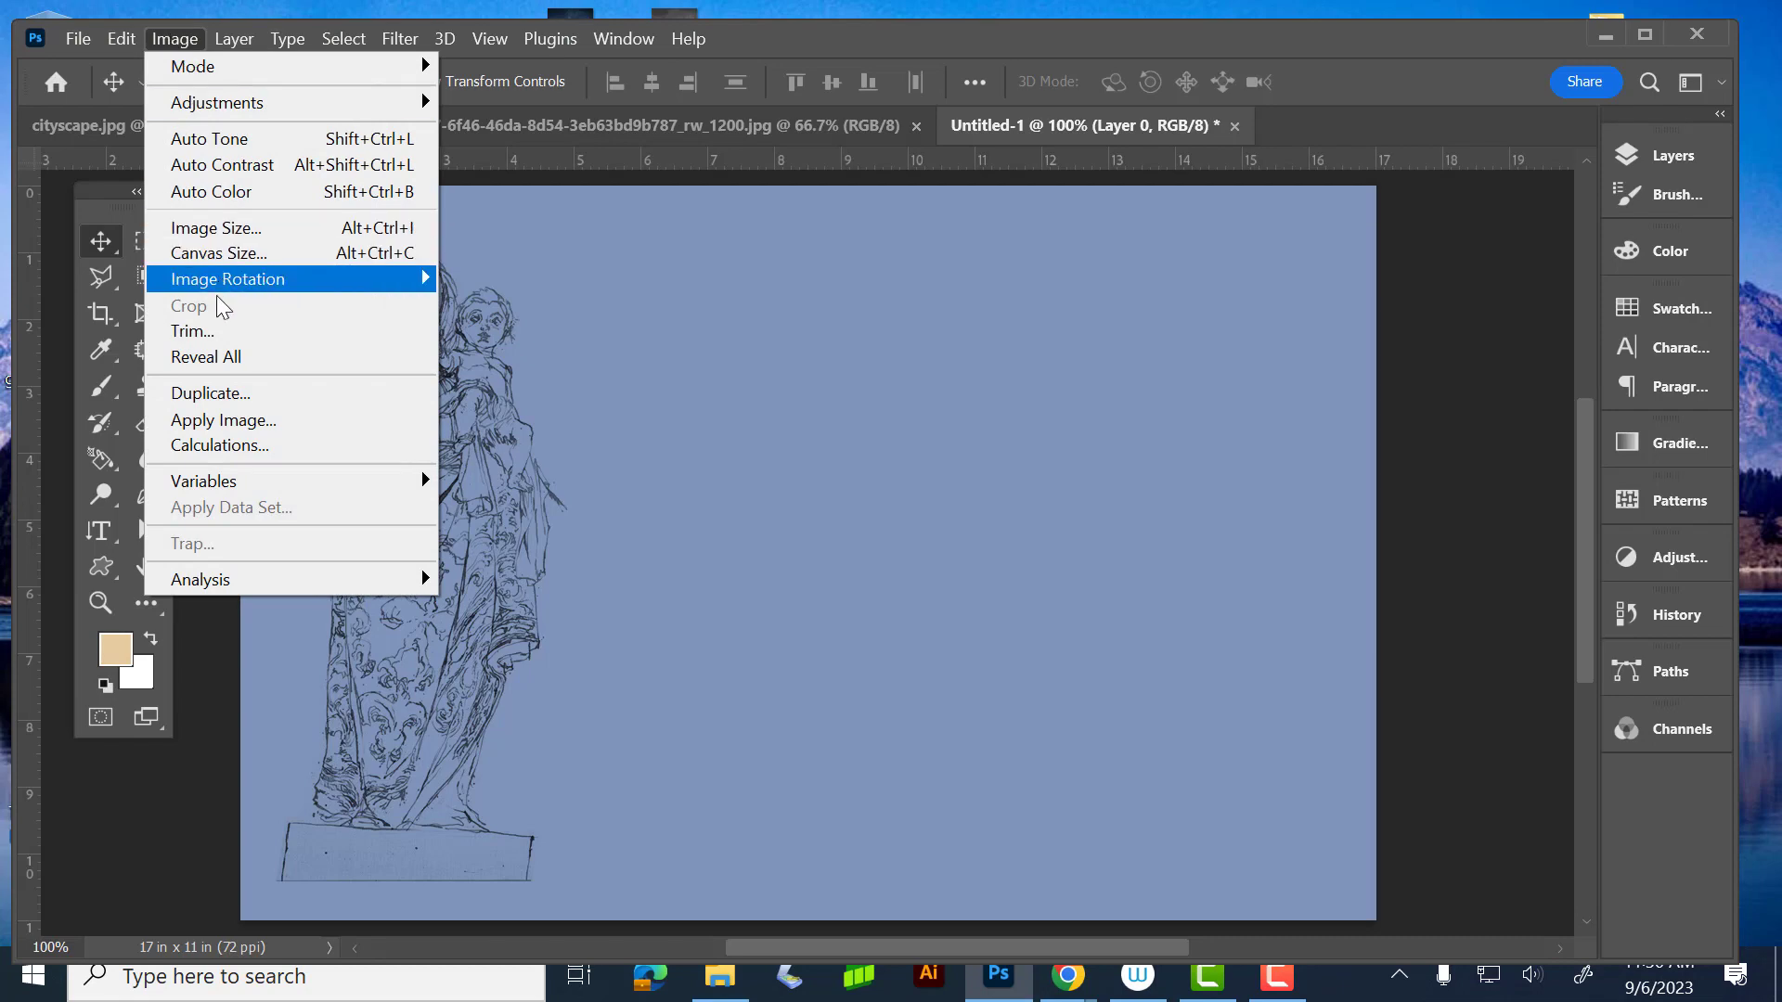
mouse_move(223, 93)
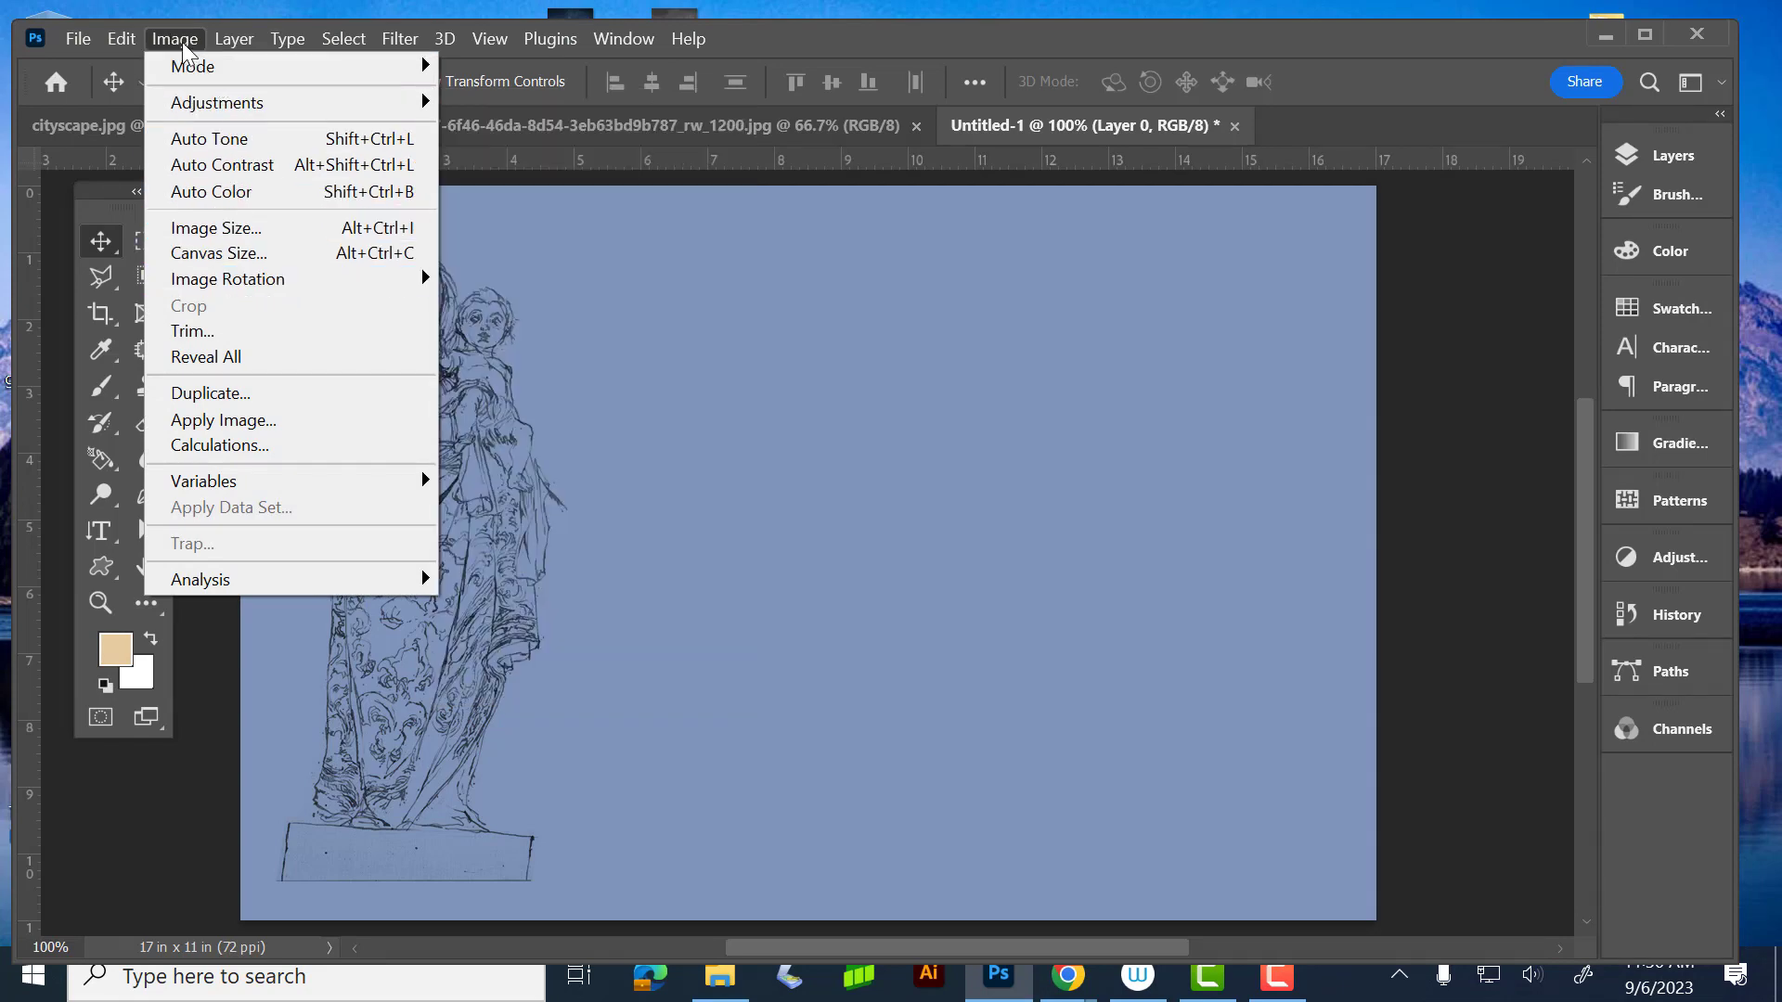
click(182, 41)
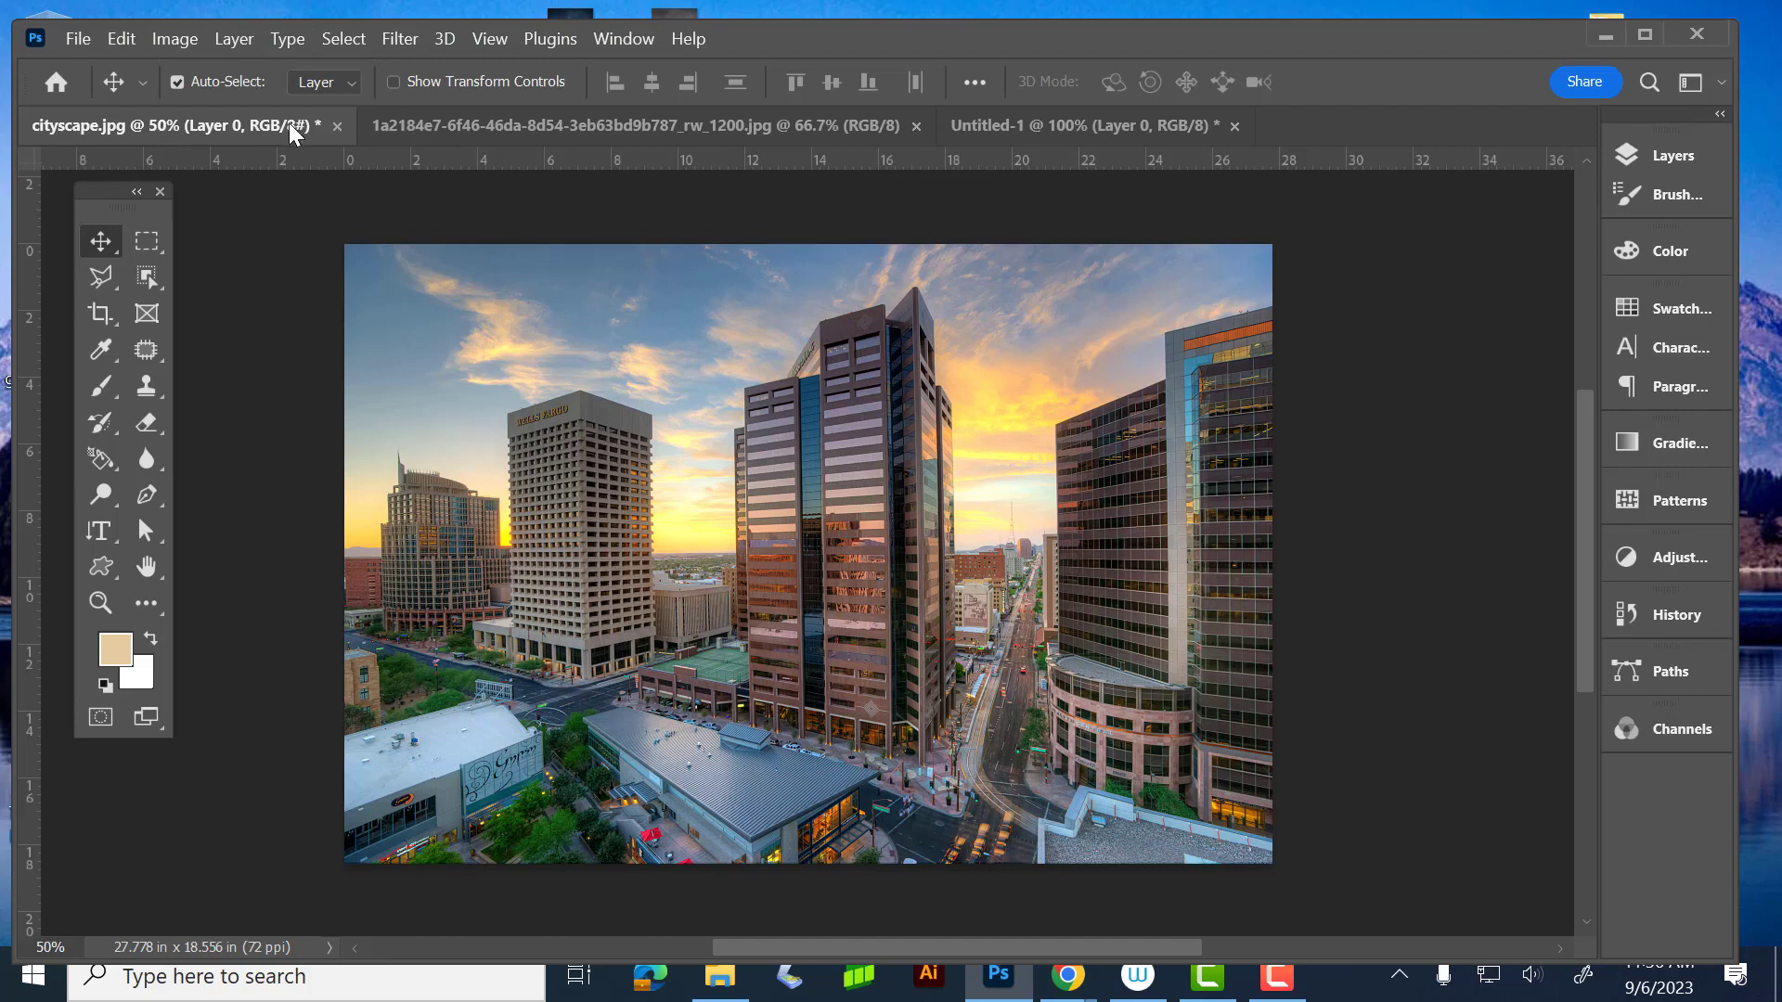
- Browse the Image menu, then show cityscape.jpg's Layers panel with its single Layer 0
click(162, 38)
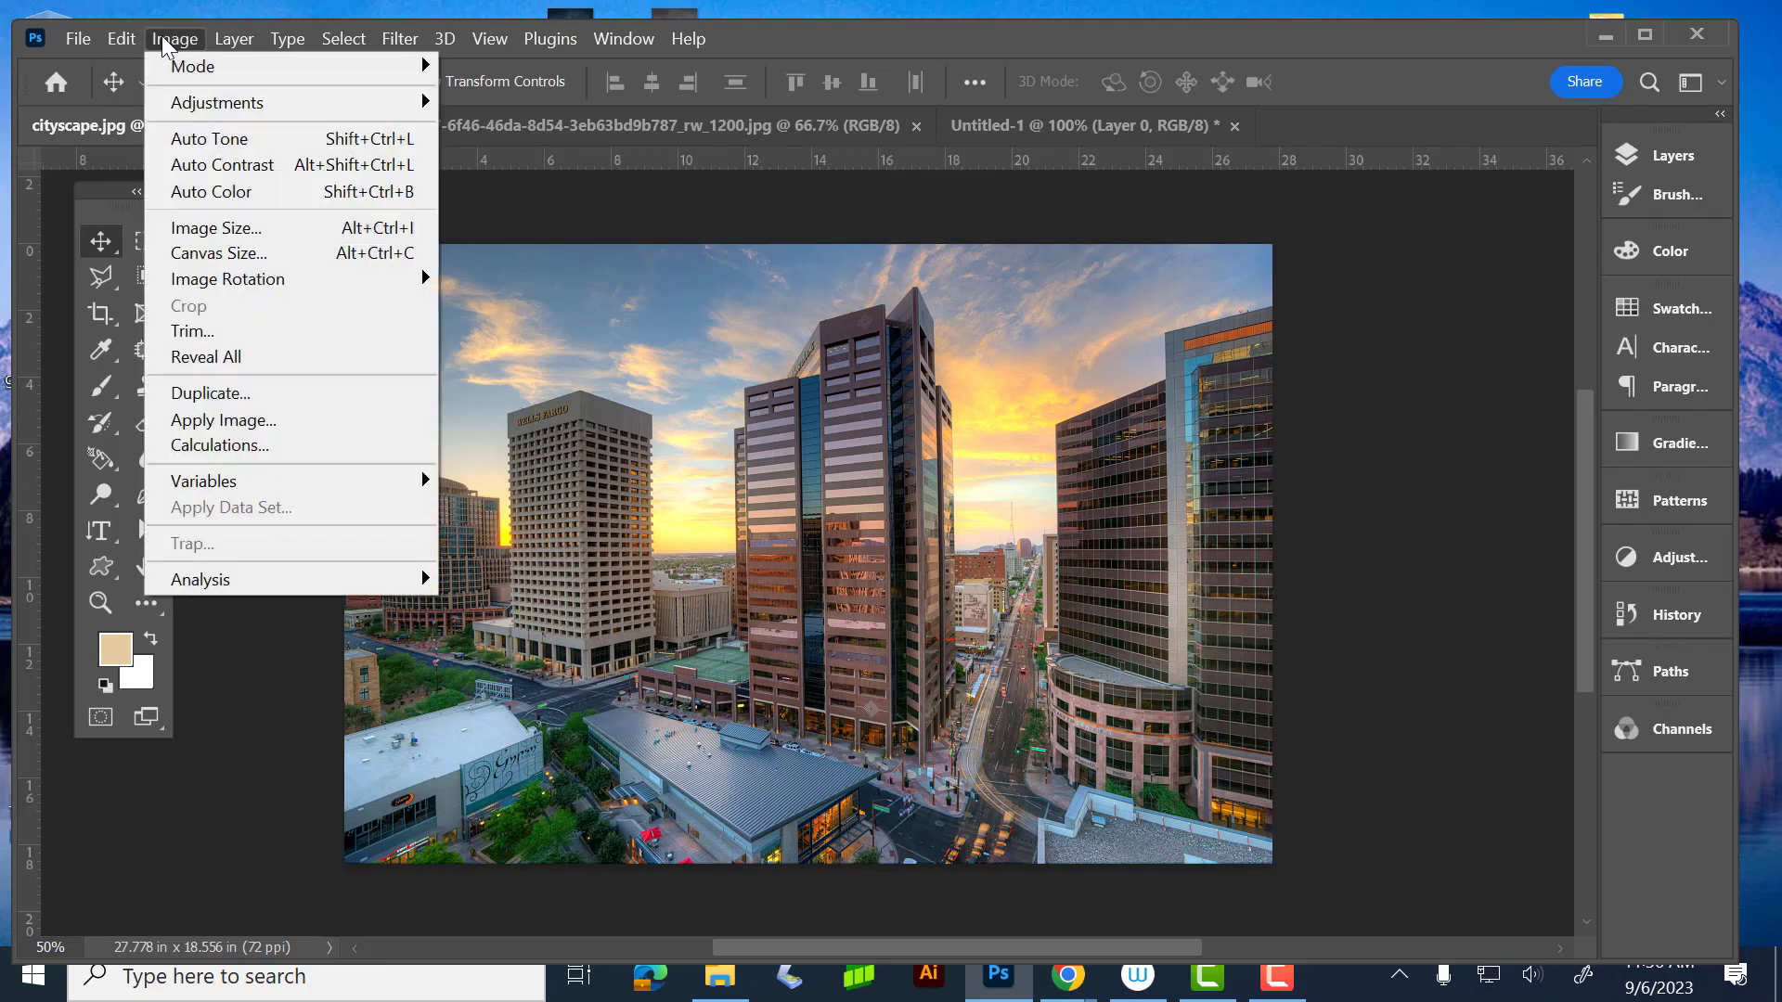
mouse_move(550, 38)
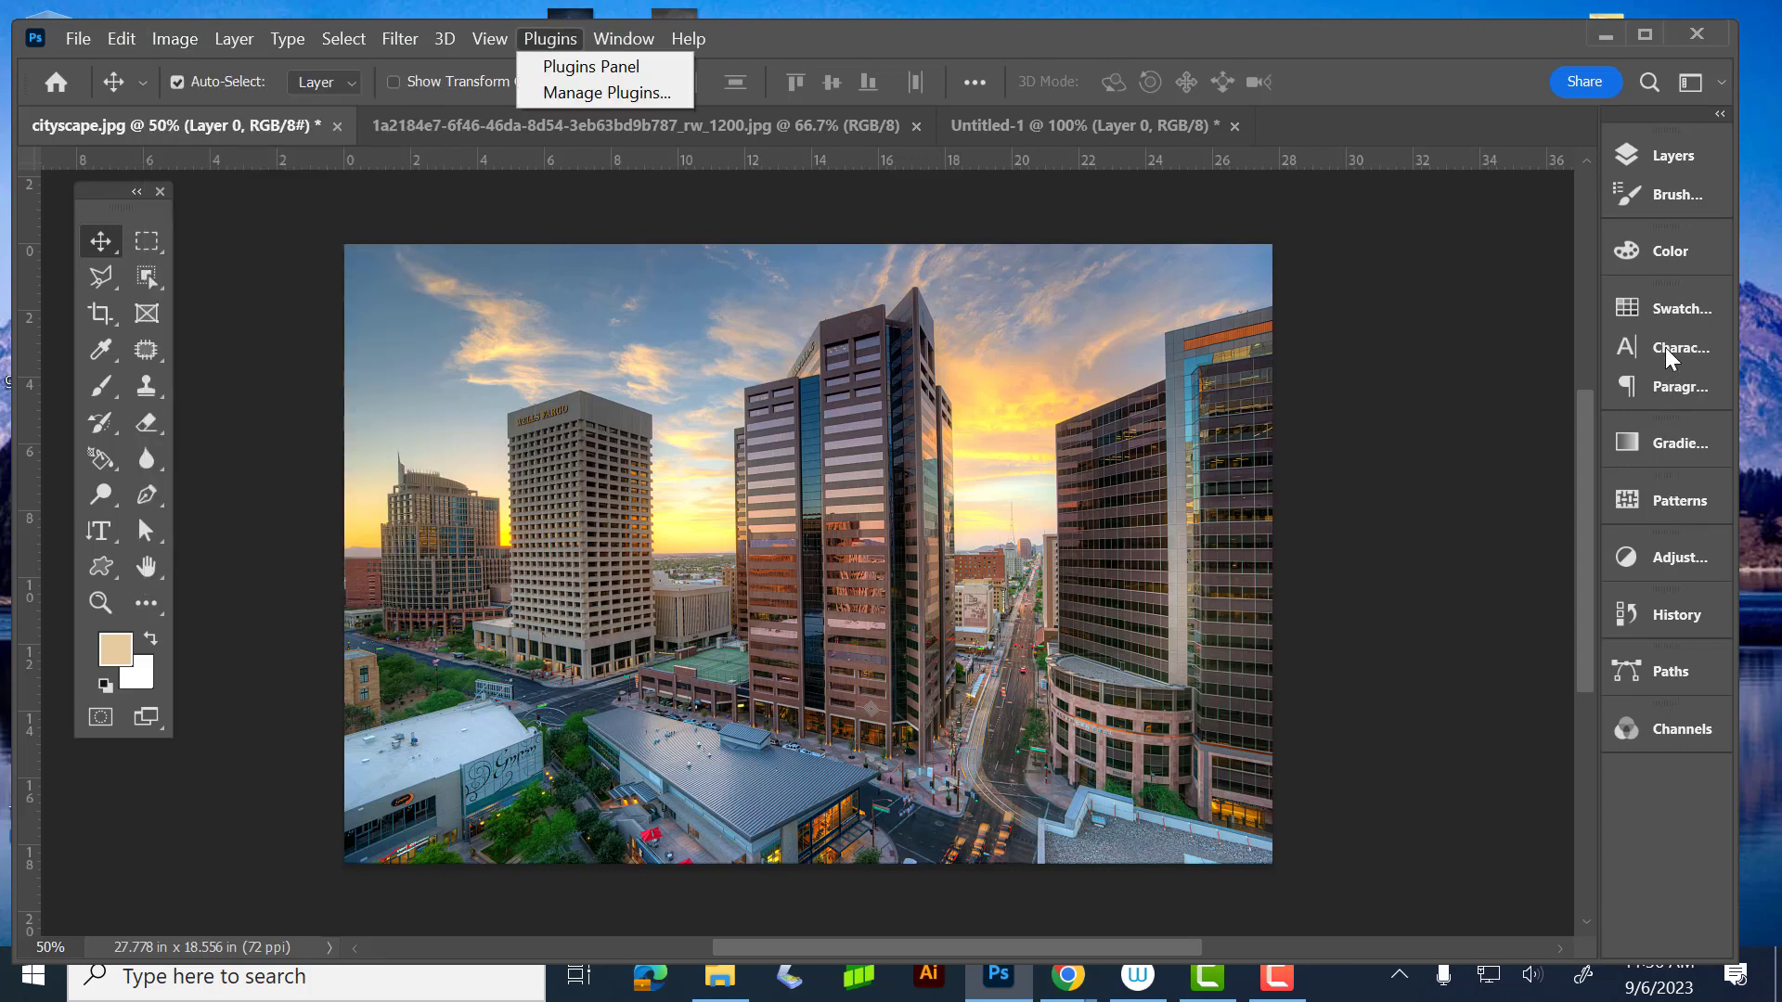
click(1662, 155)
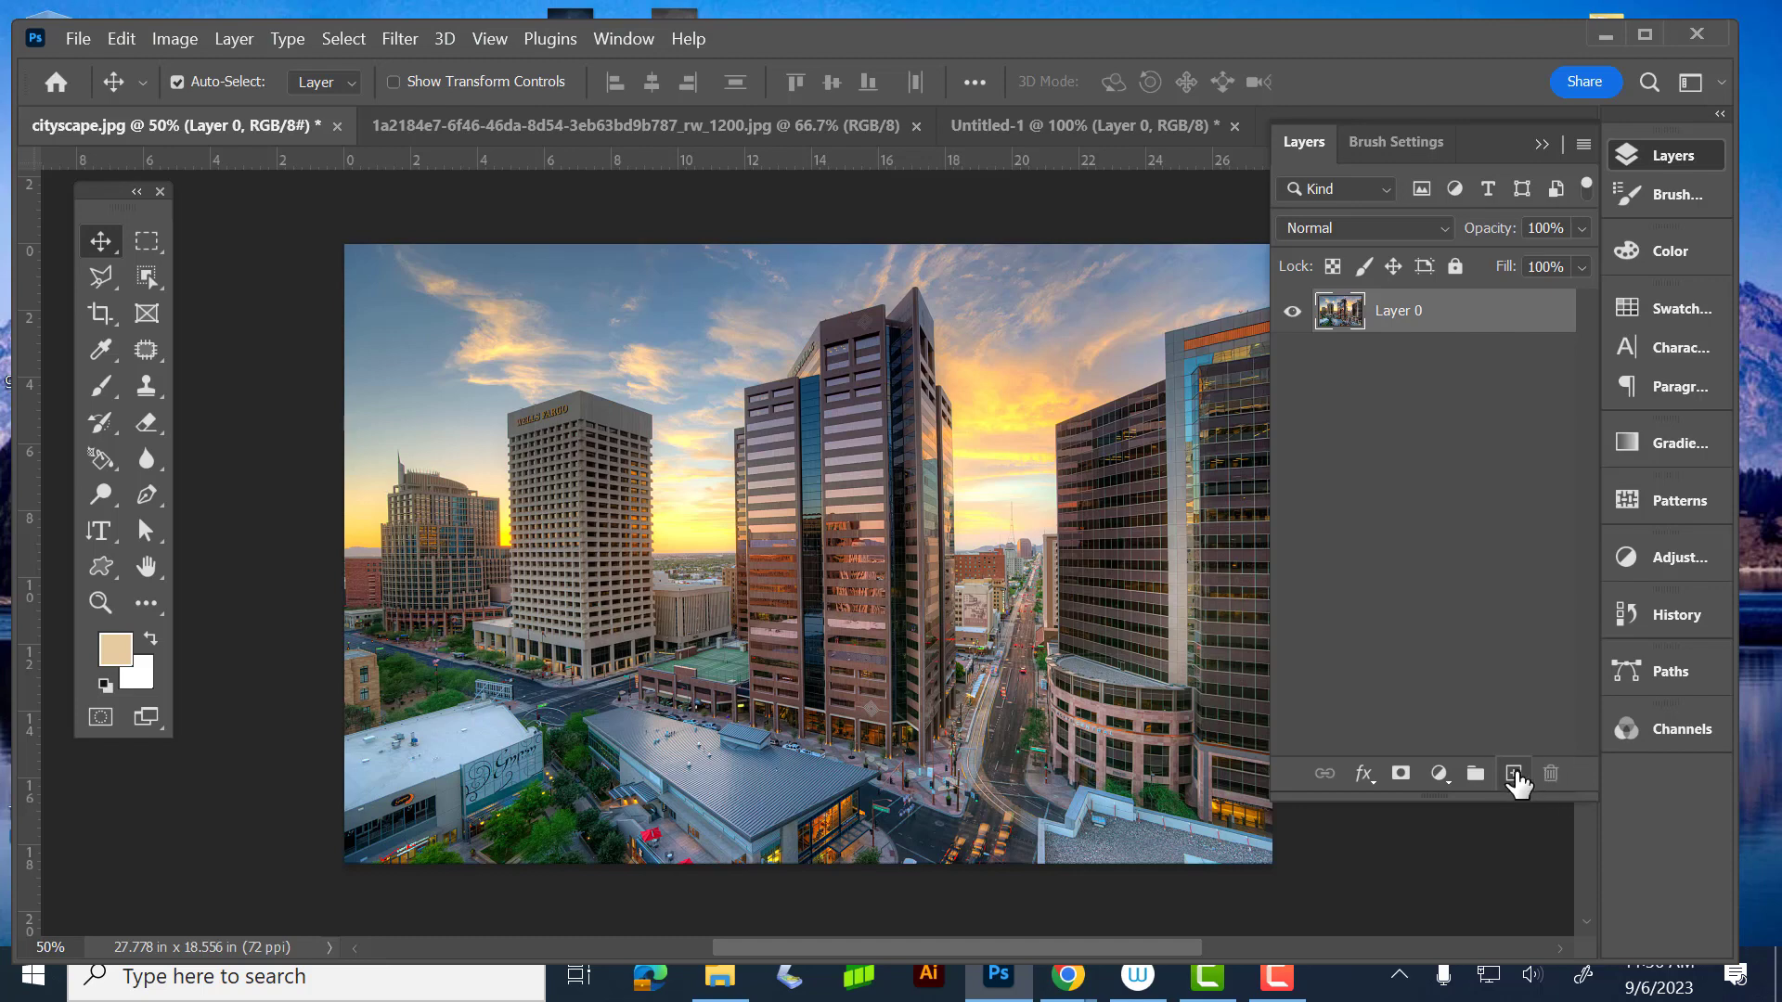
- Add a Hue/Saturation 1 adjustment layer with trial saturation and lightness, toggling it to compare
click(1438, 775)
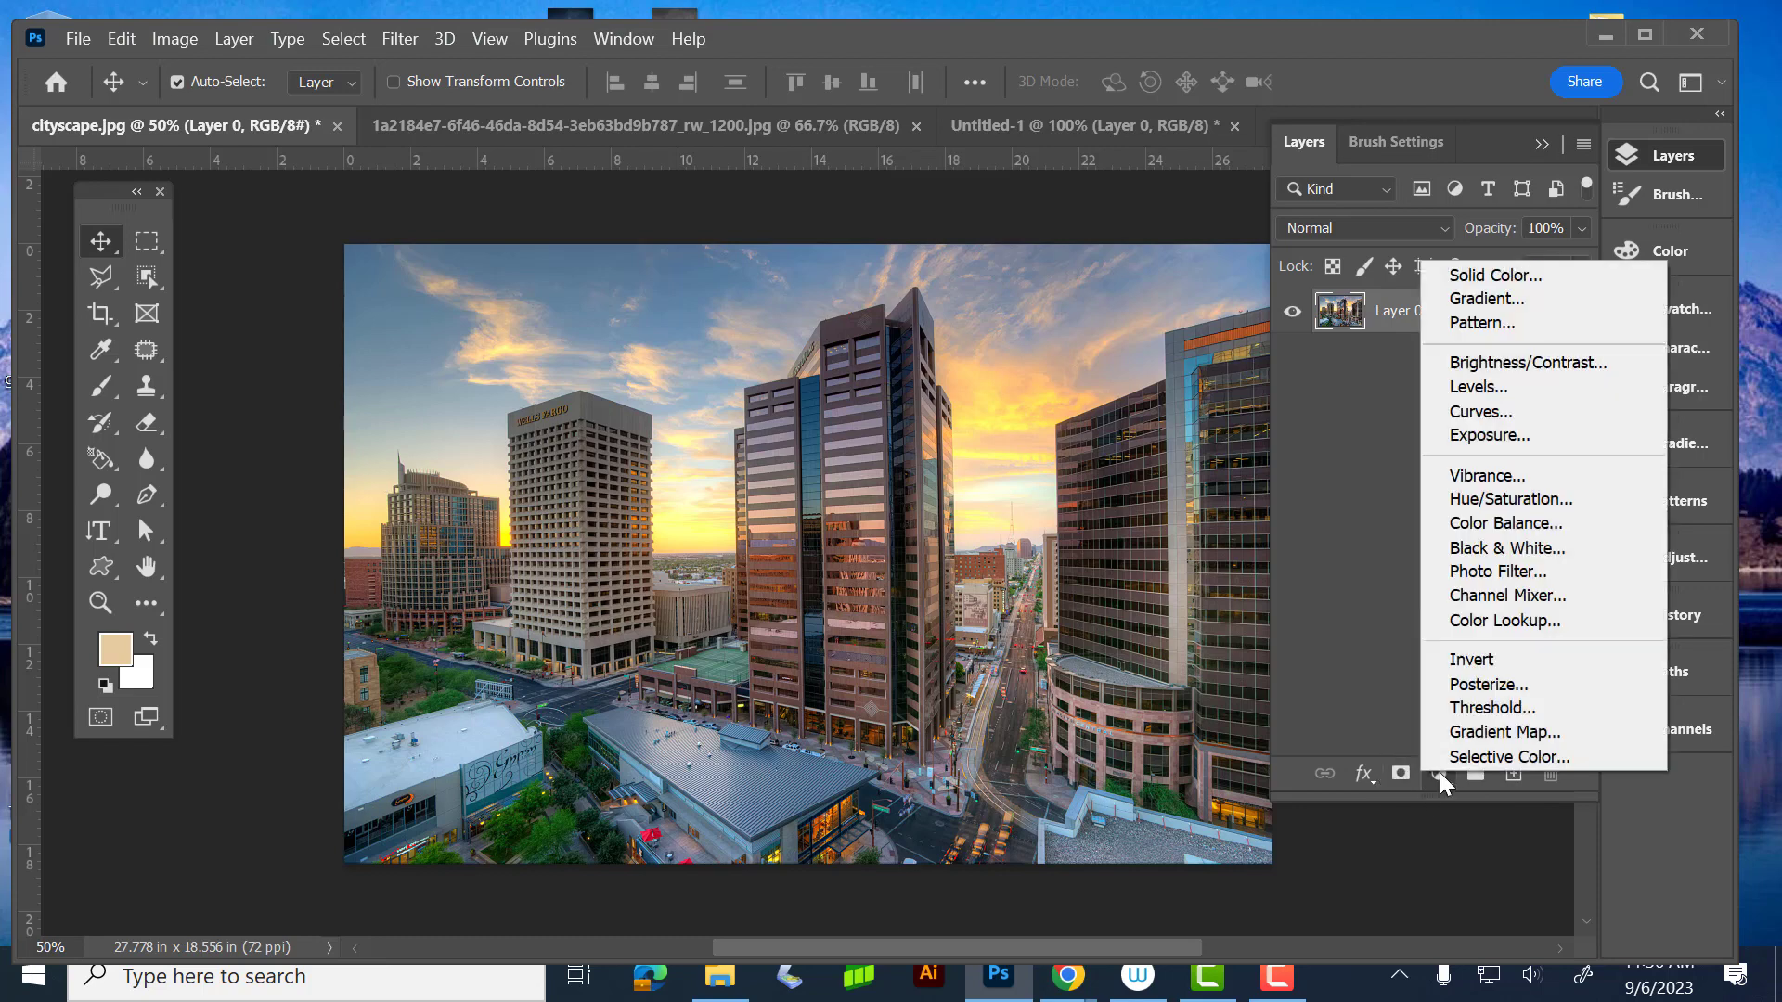
click(1556, 496)
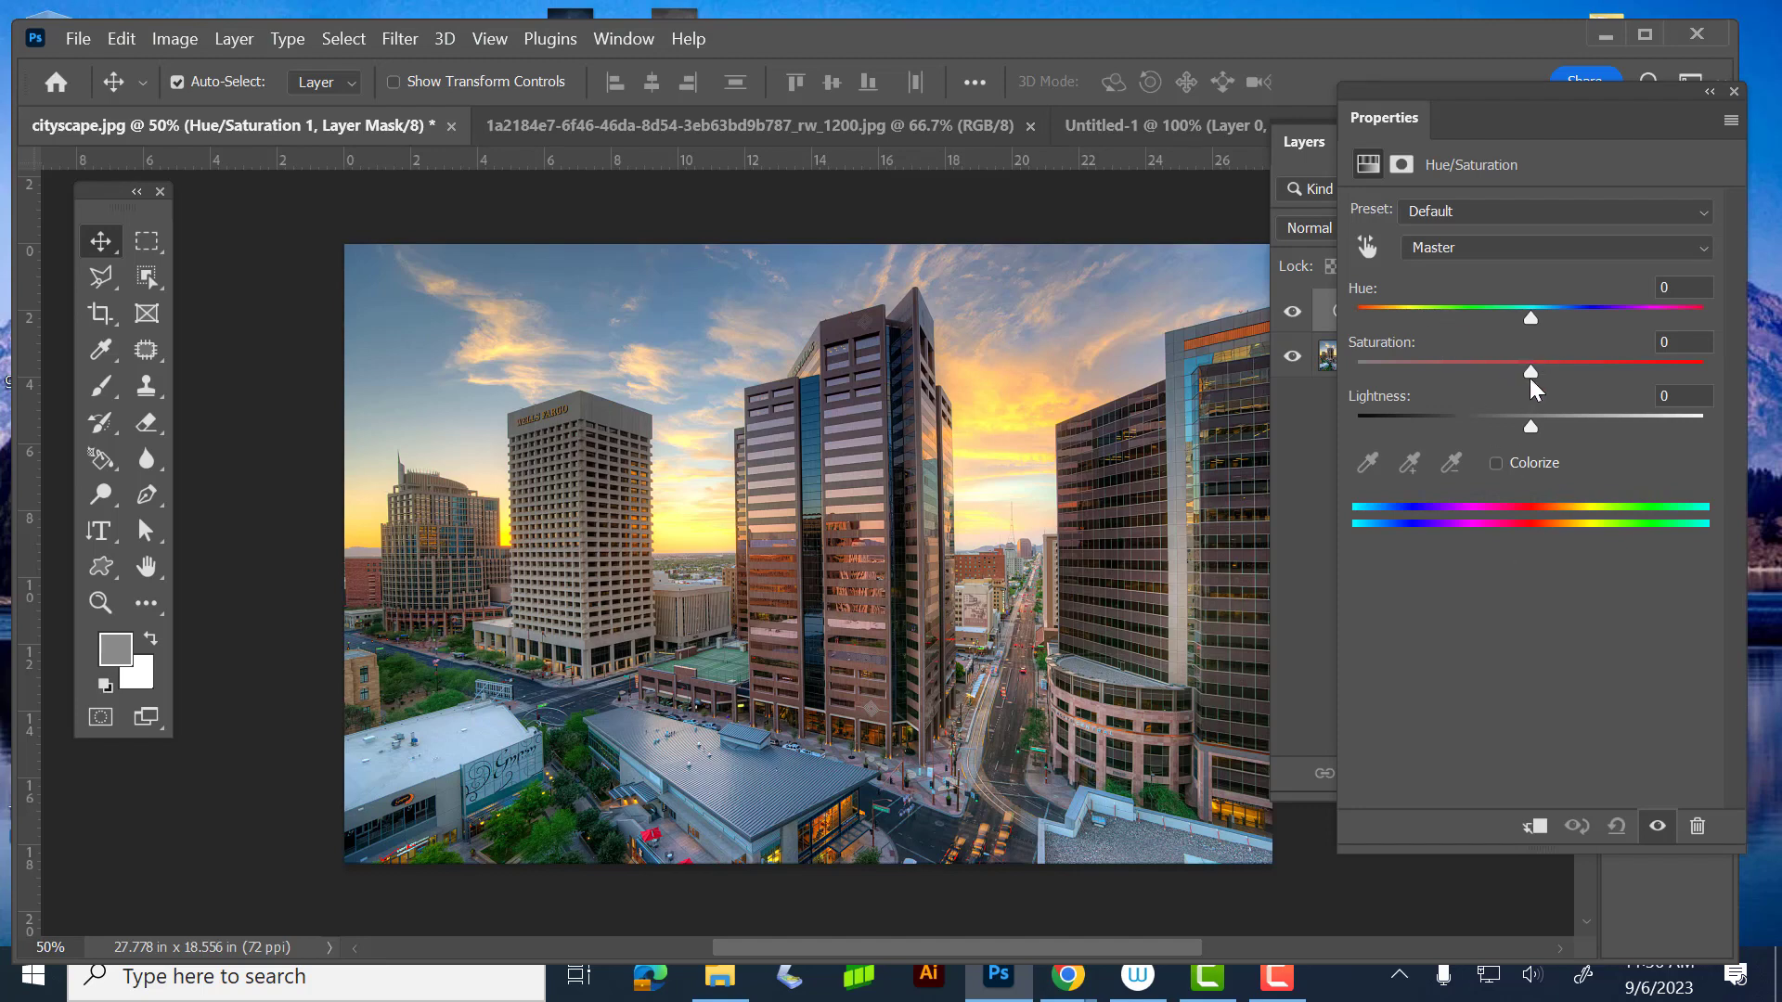
drag(1531, 372, 1478, 316)
mouse_move(1527, 418)
mouse_down()
mouse_move(1450, 416)
mouse_move(1520, 418)
mouse_move(1502, 425)
mouse_up()
click(1734, 91)
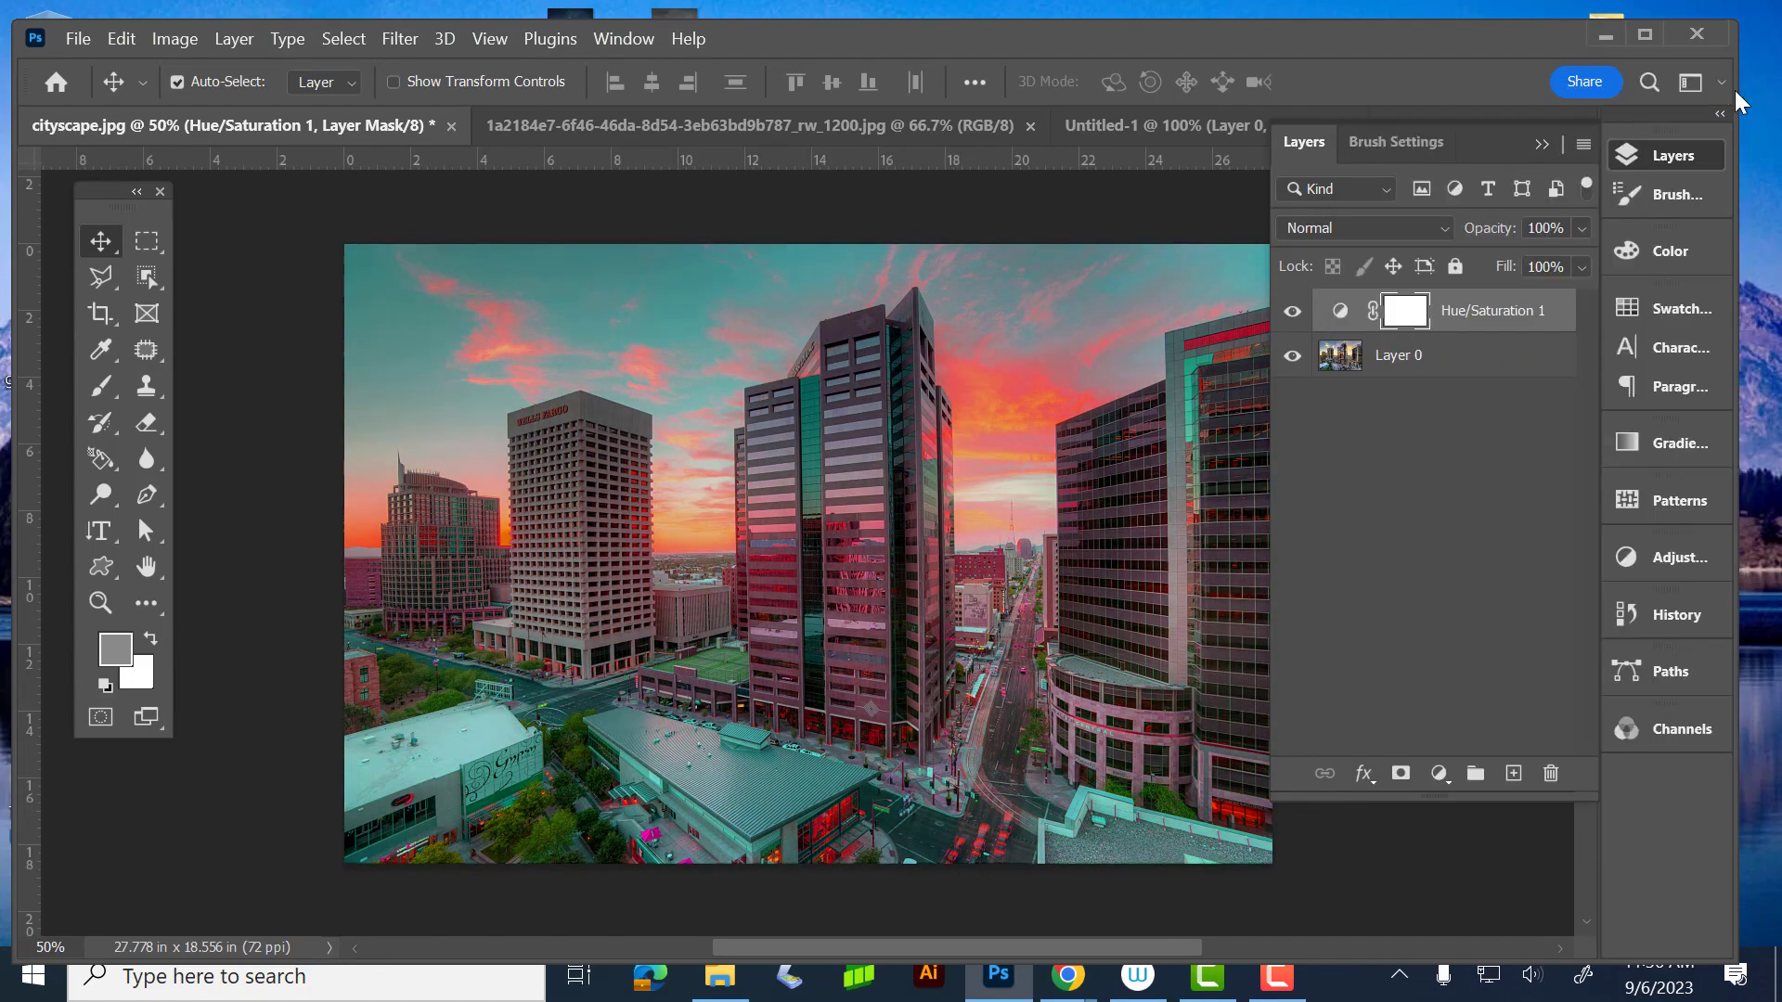
click(1372, 546)
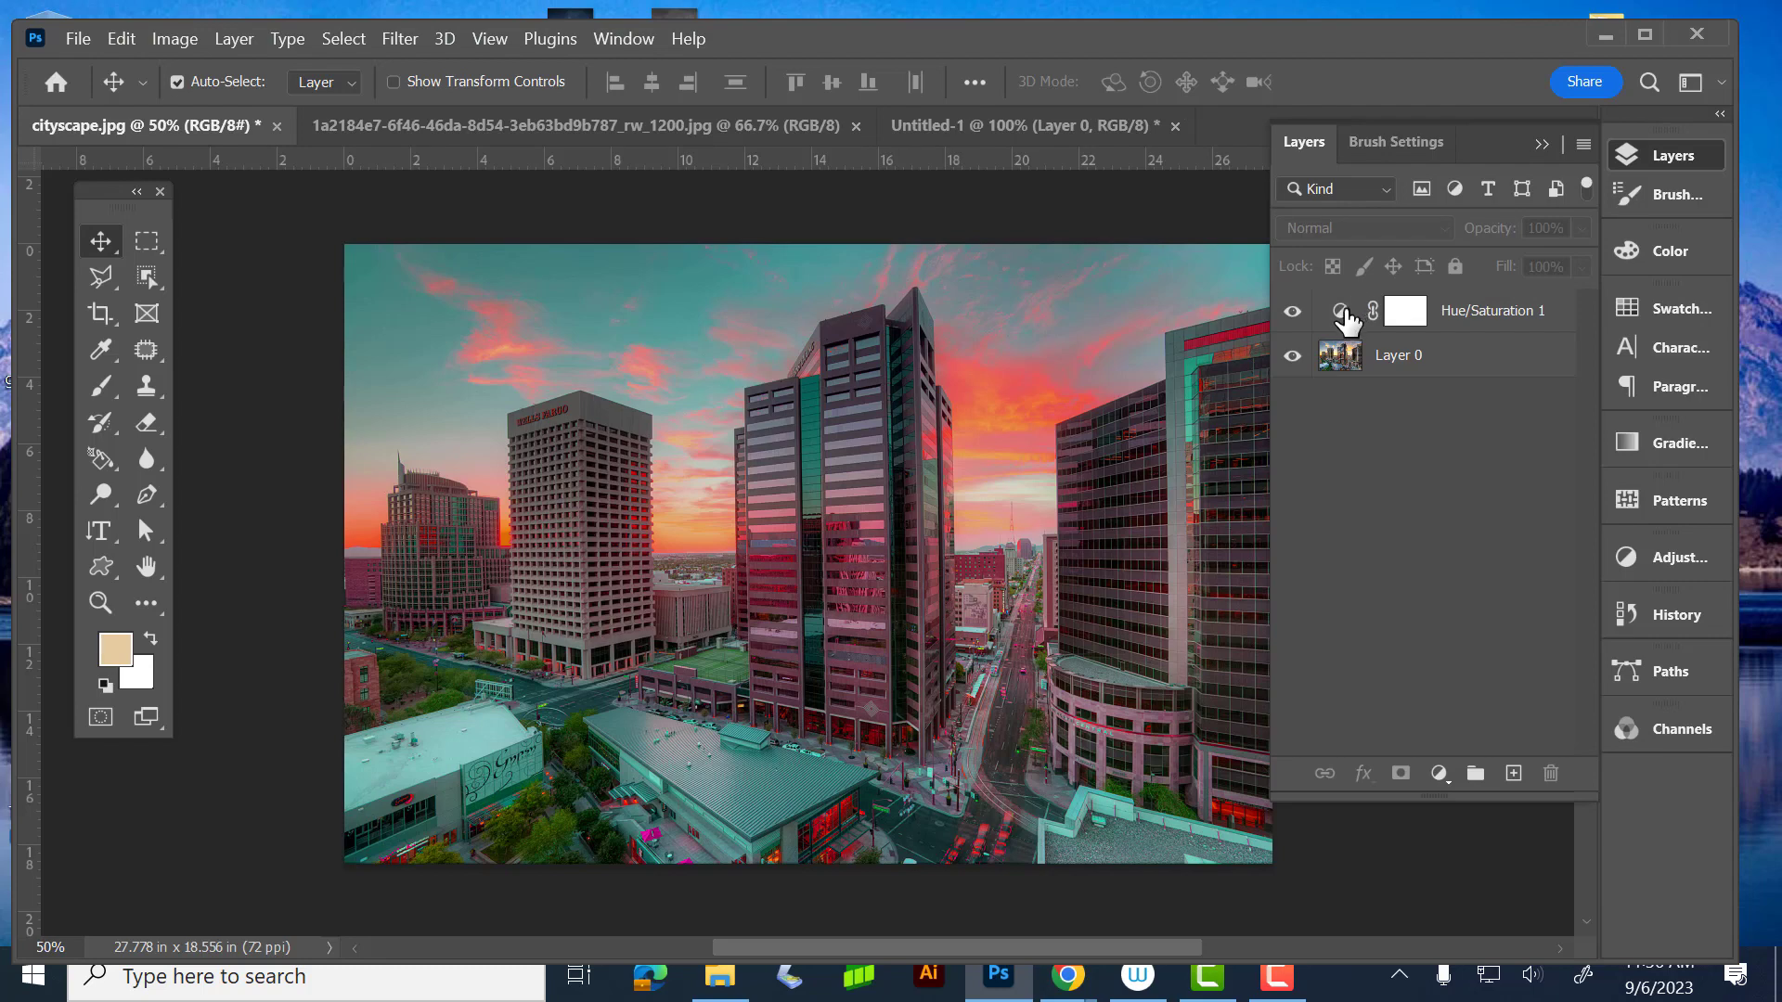
click(1292, 311)
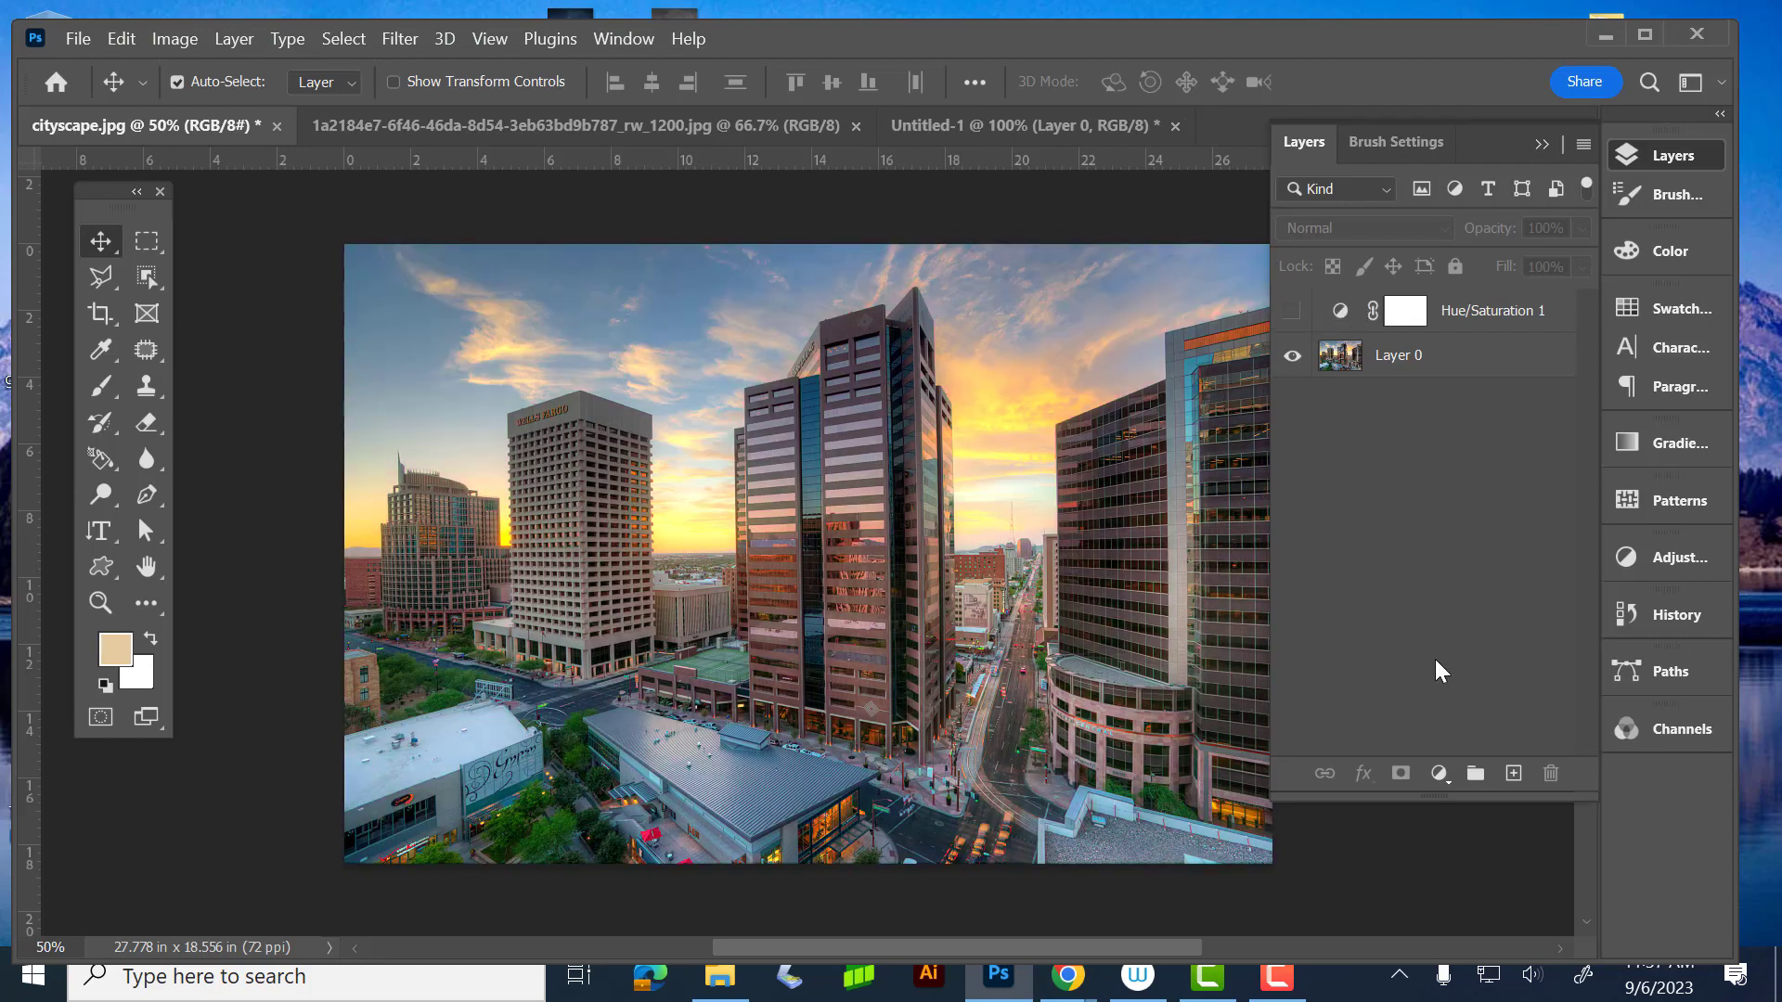
click(1292, 311)
- Reset Hue/Saturation 1 and set Hue +17, Saturation +20, Lightness -4
double_click(1340, 312)
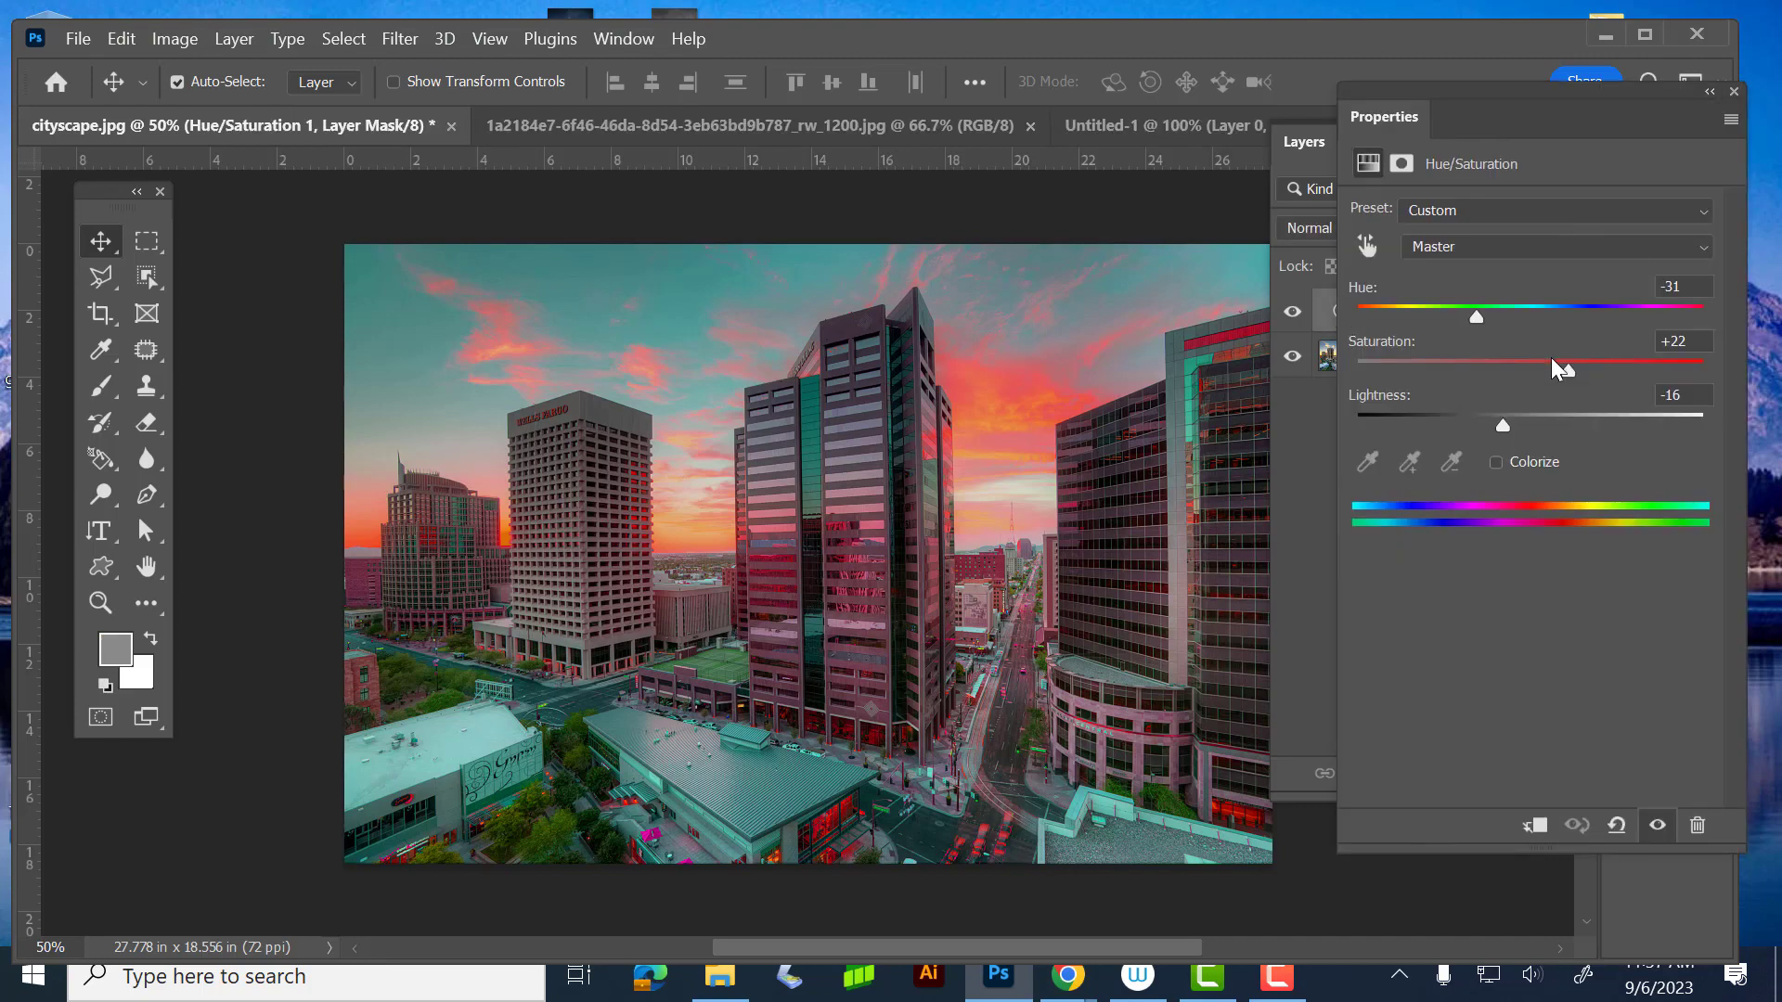
click(1615, 826)
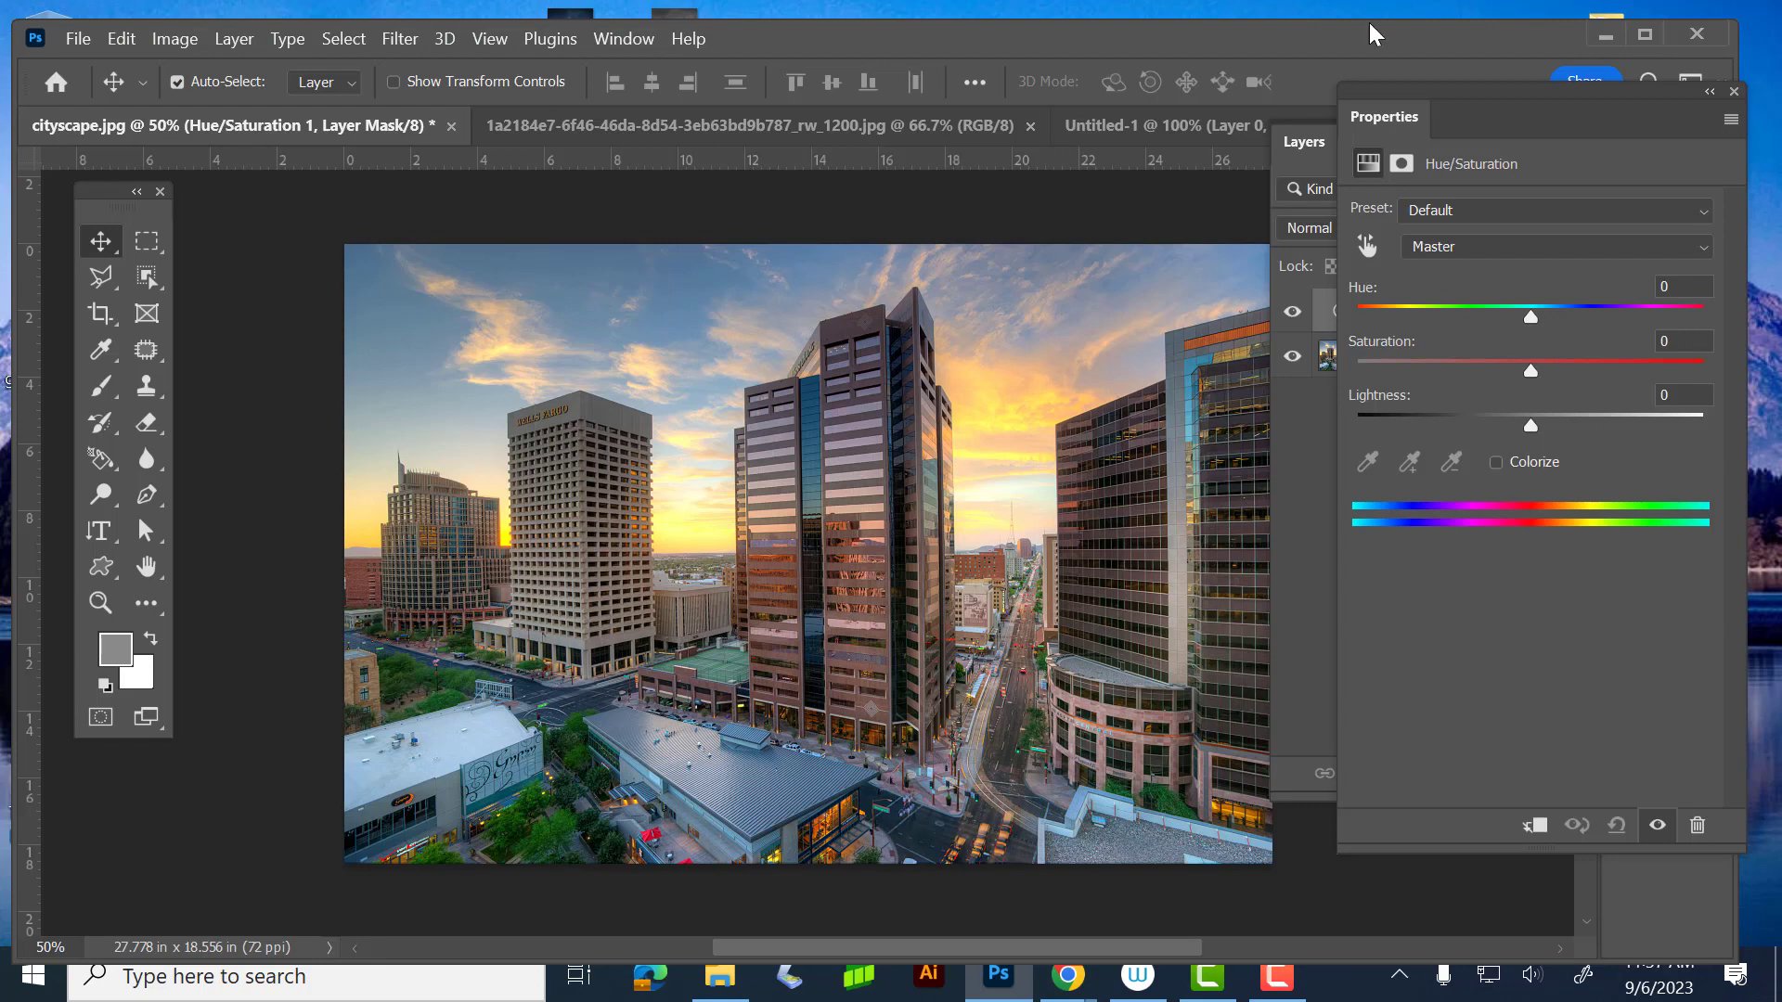
drag(1532, 316, 1595, 372)
mouse_move(1531, 424)
mouse_down()
mouse_move(1506, 432)
mouse_move(1523, 425)
mouse_up()
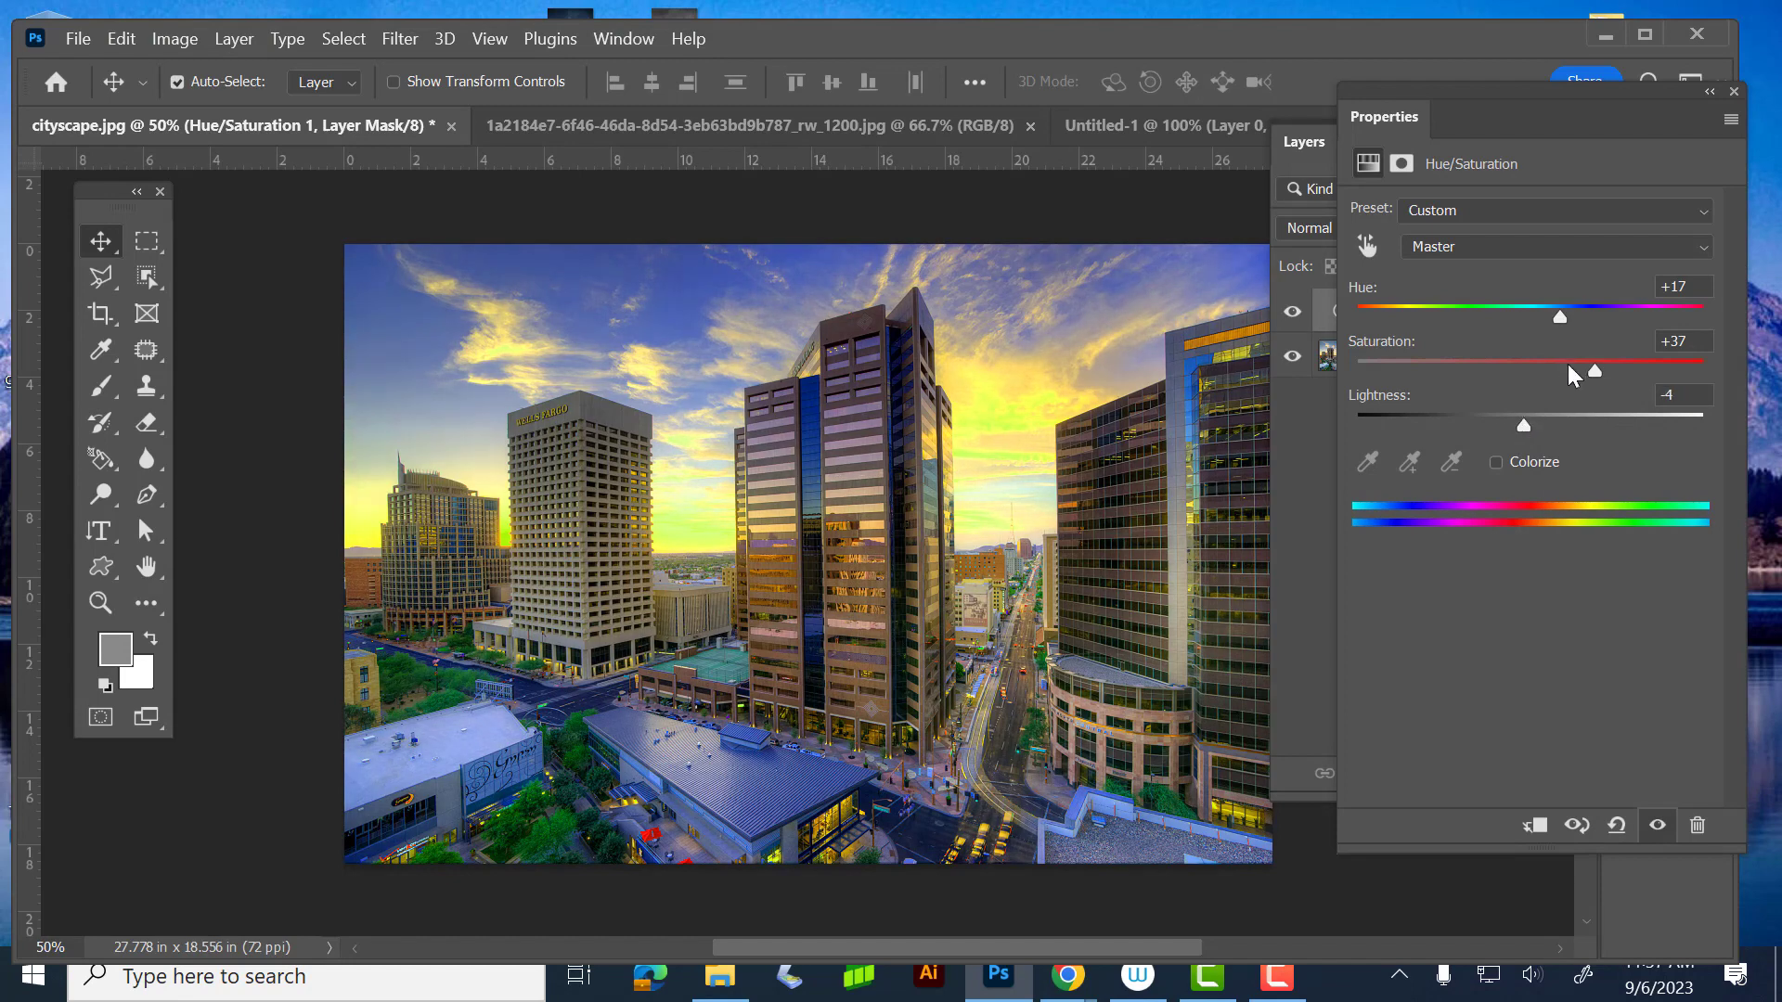
drag(1595, 371, 1564, 371)
click(179, 41)
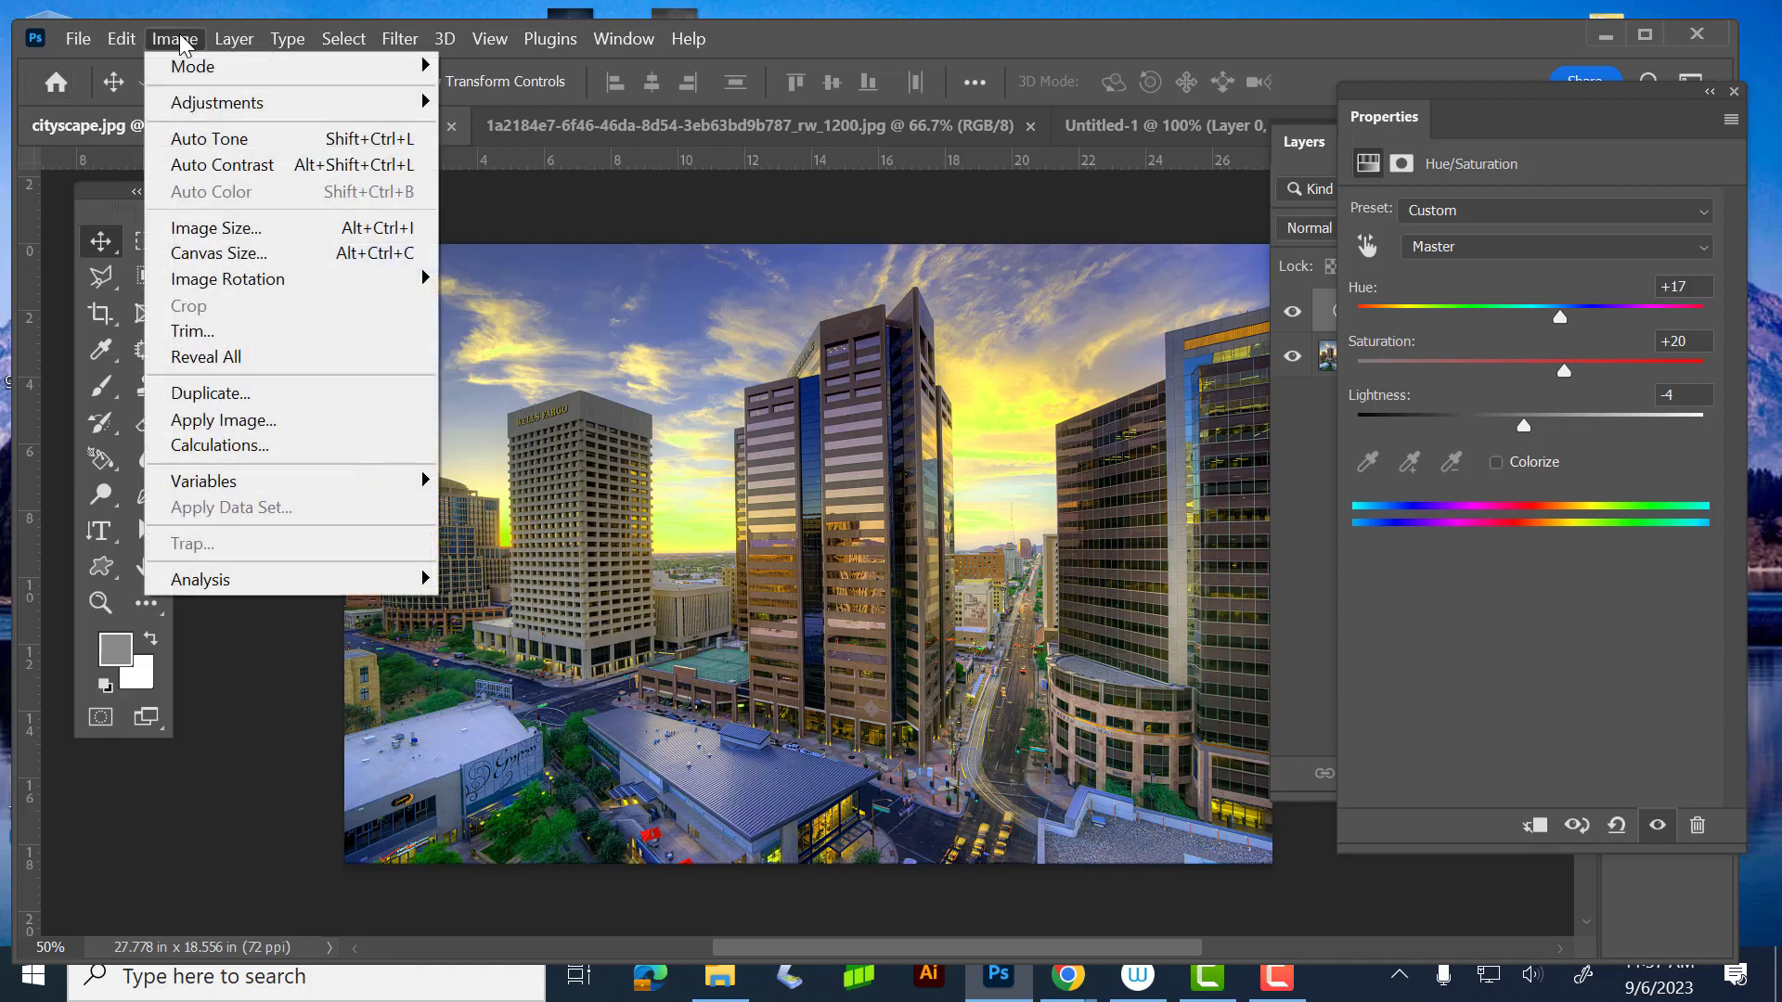
click(183, 41)
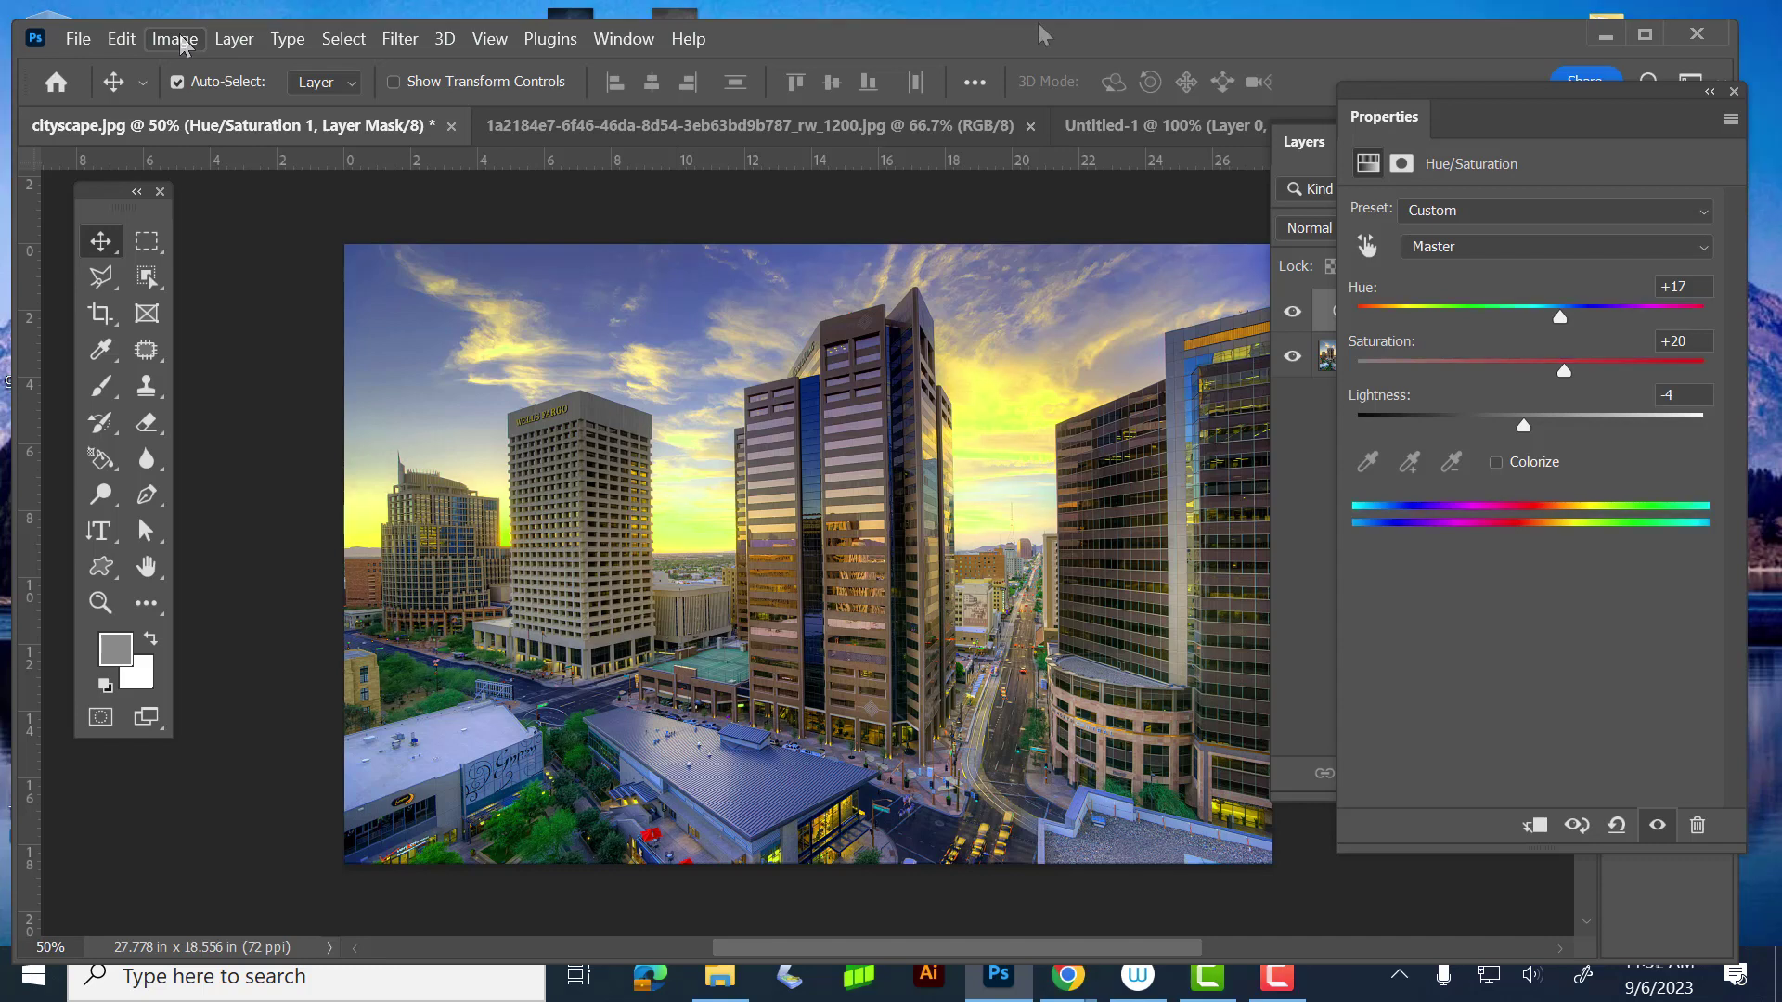
click(1732, 92)
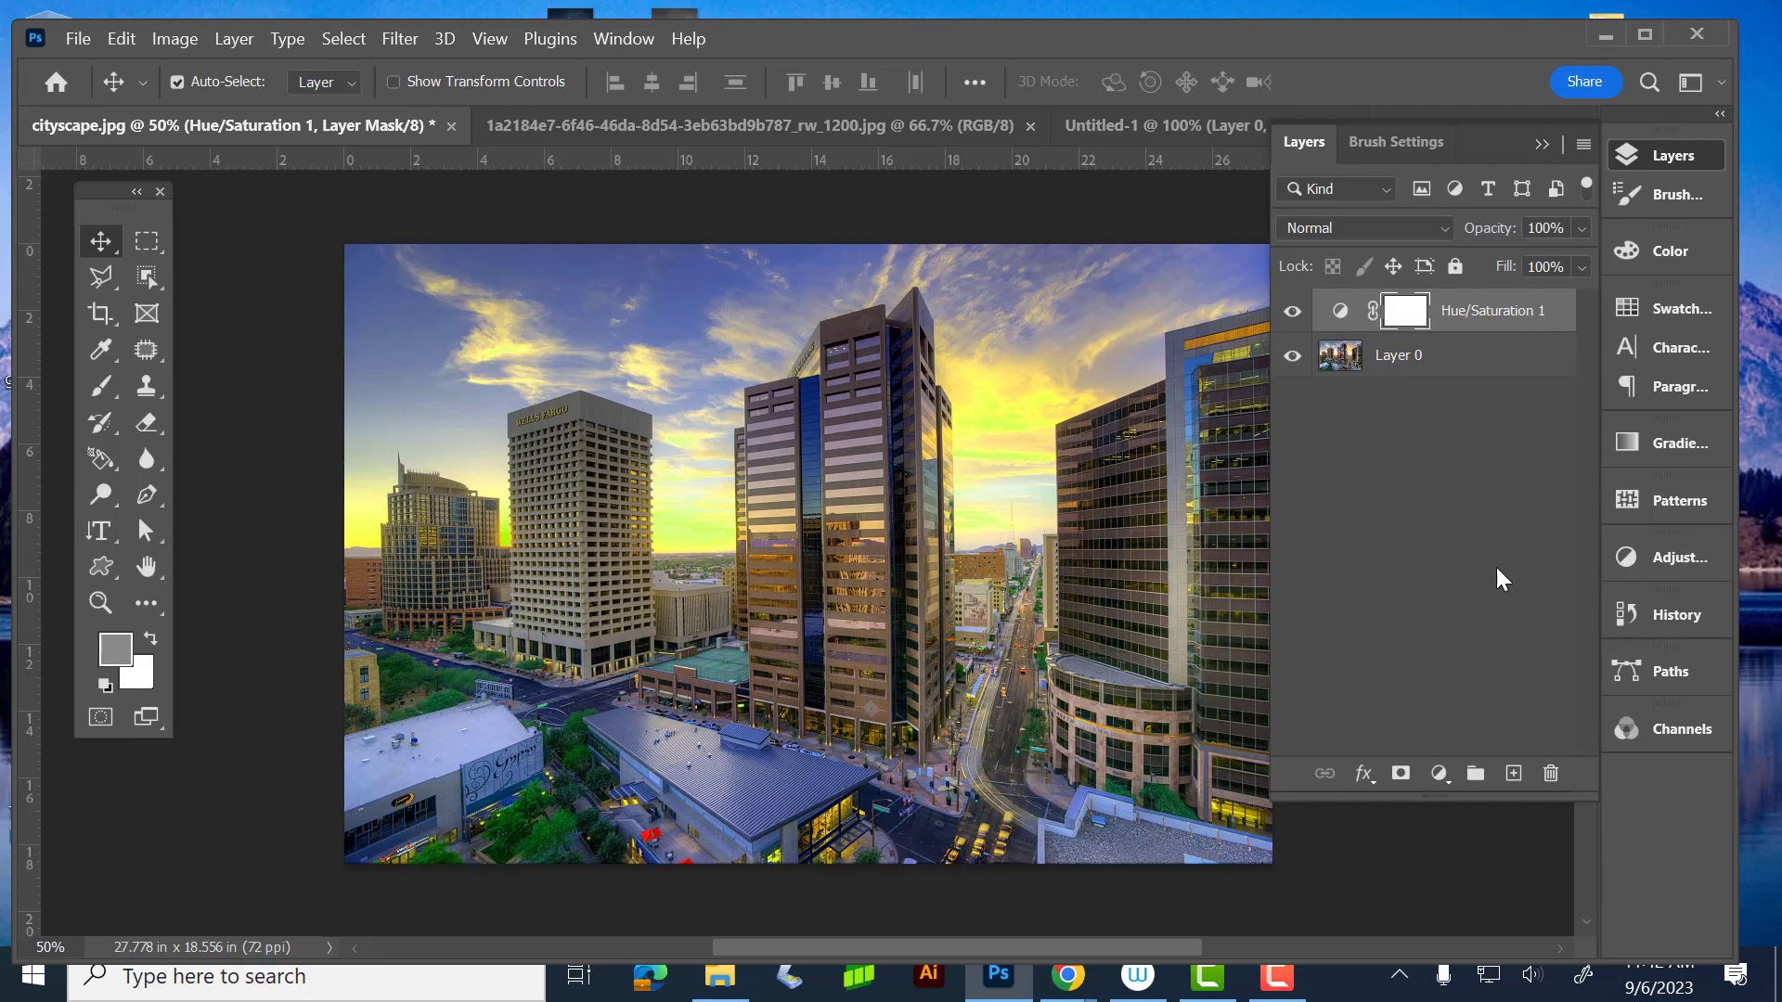
- Add a Levels 1 adjustment layer with trial midtone 1.34 and black point 36
click(1440, 774)
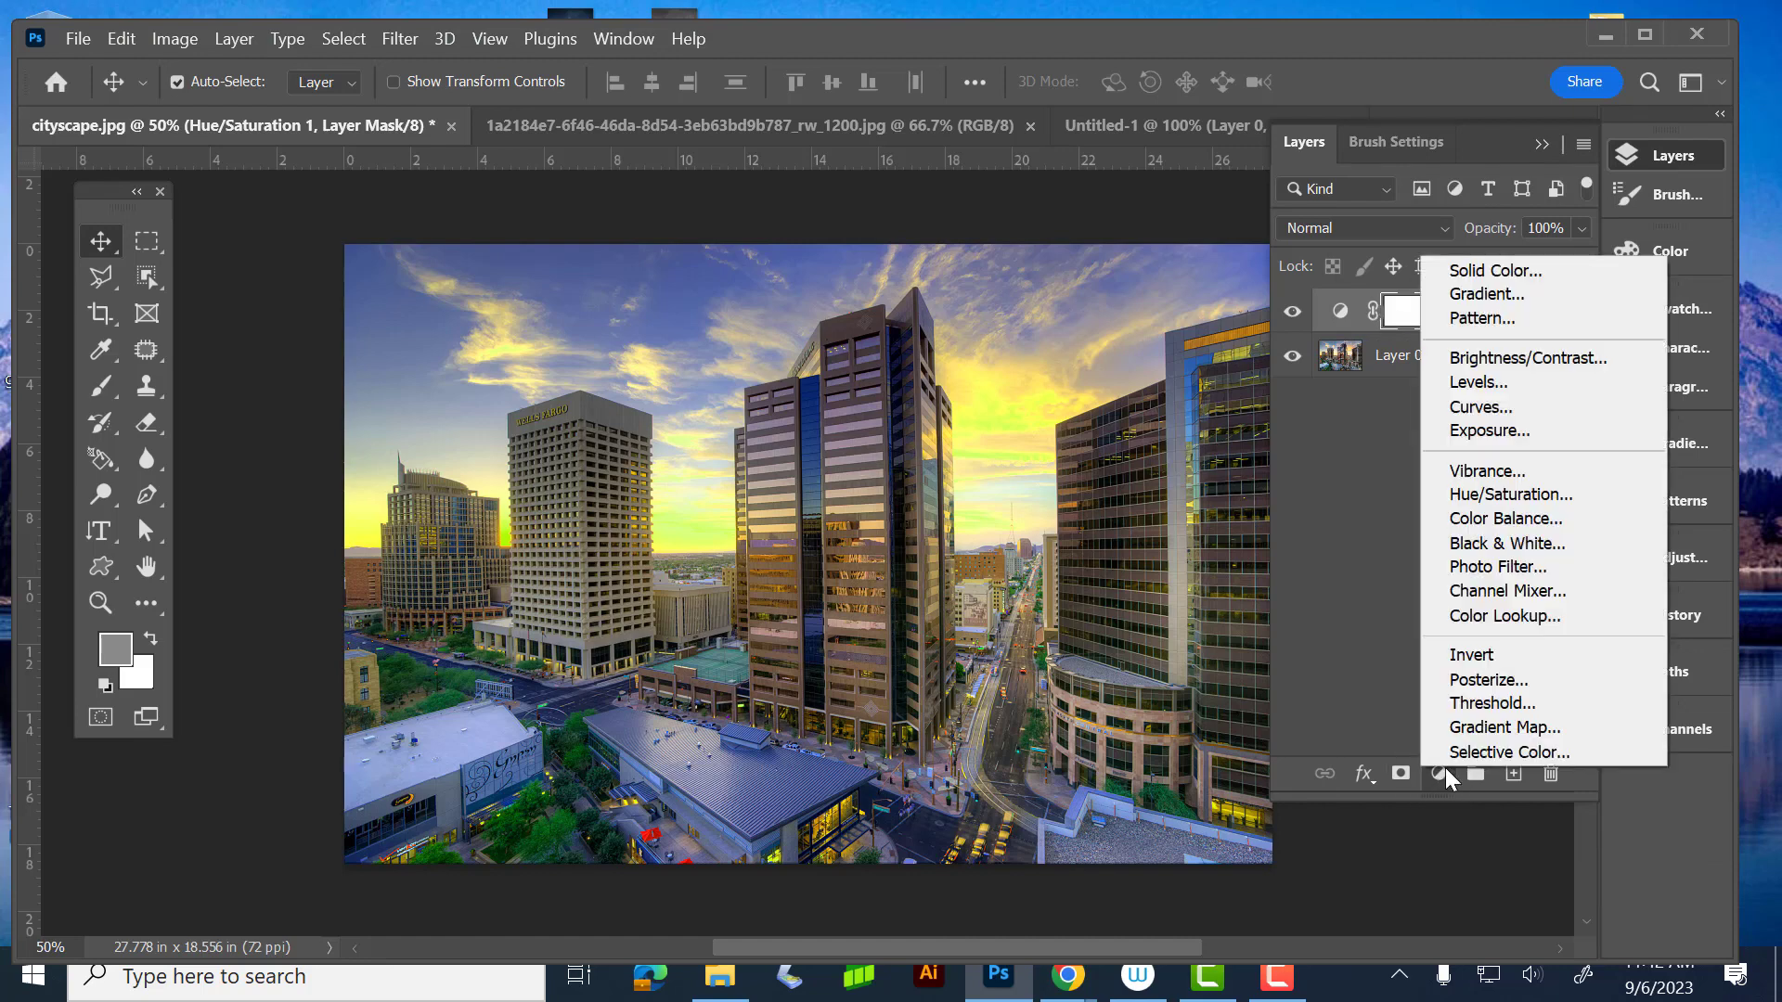
click(1460, 383)
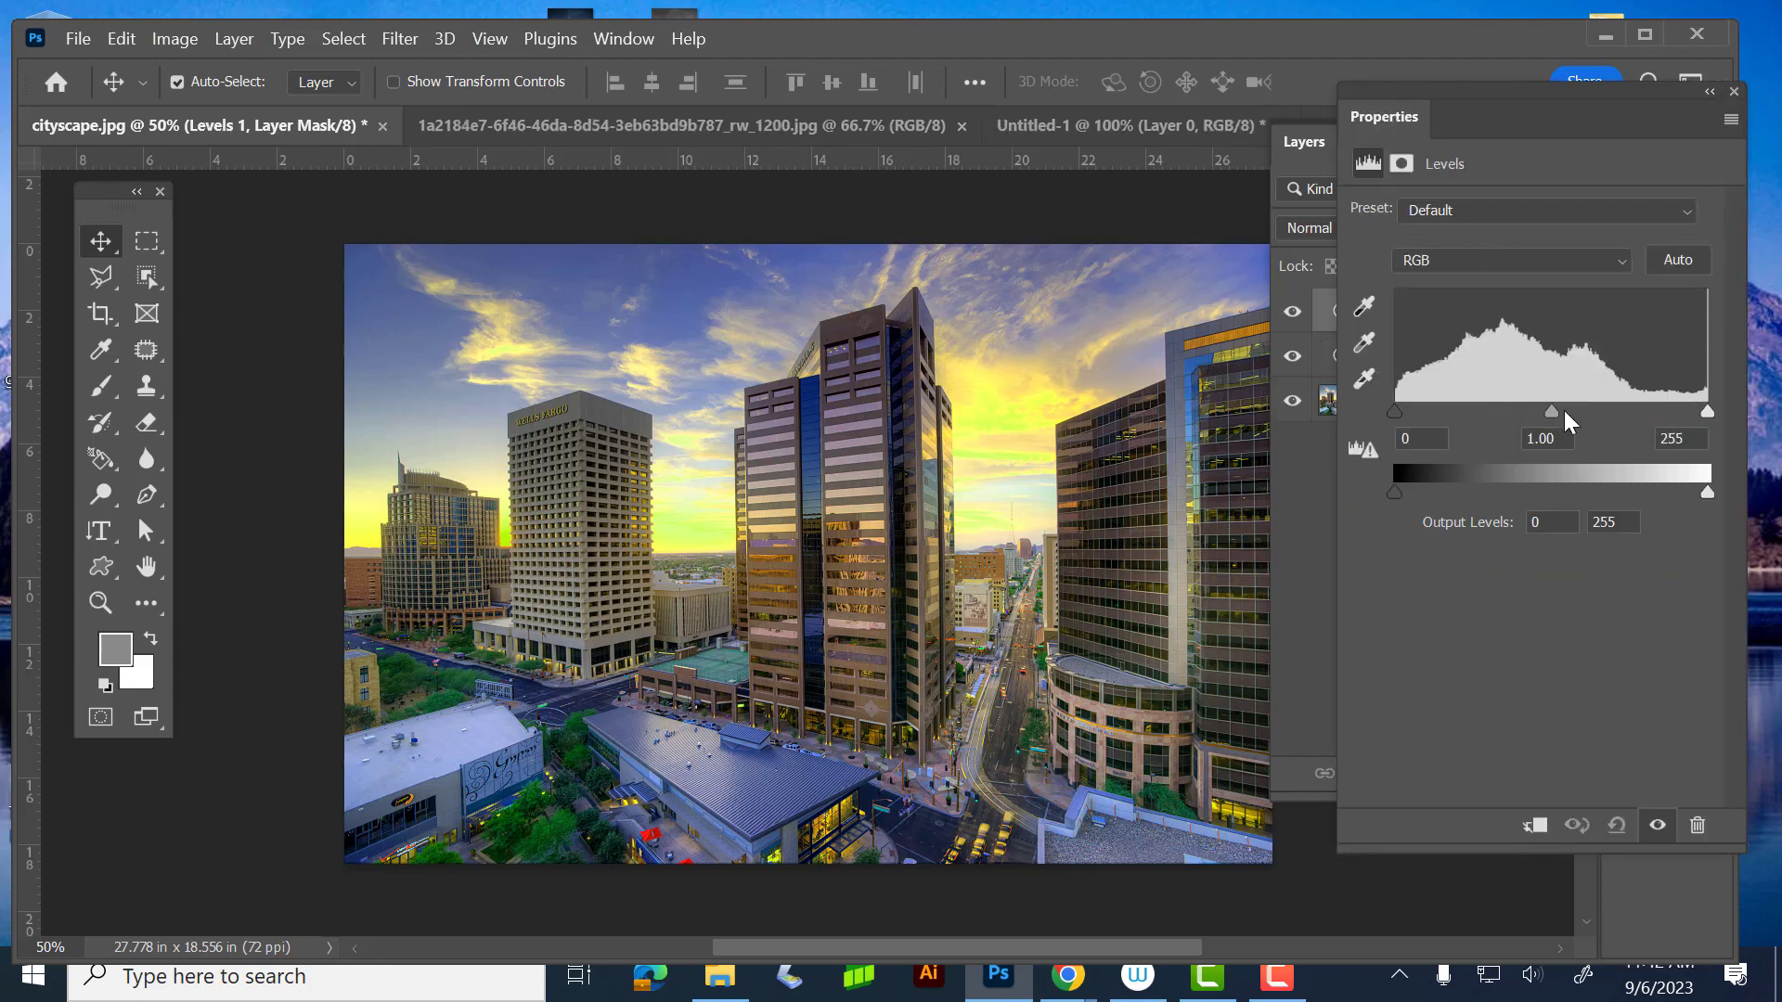
mouse_move(1552, 411)
mouse_down()
mouse_move(1648, 416)
mouse_move(1520, 417)
mouse_up()
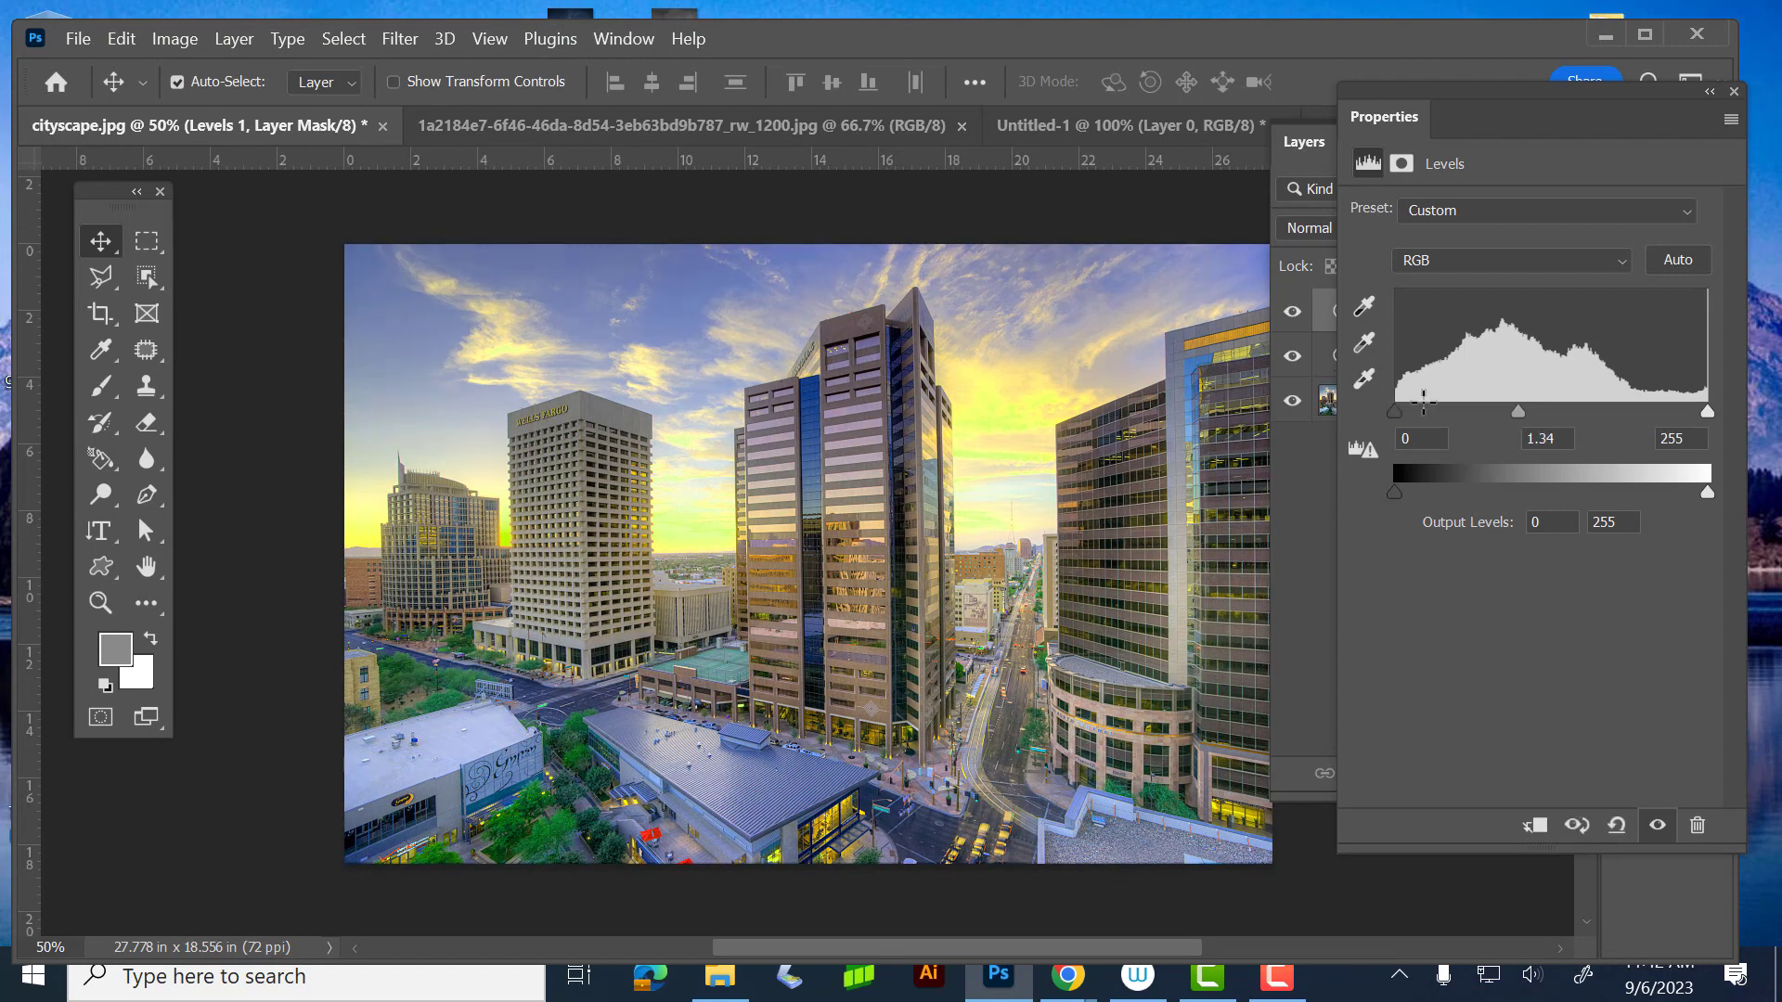
drag(1395, 411, 1438, 411)
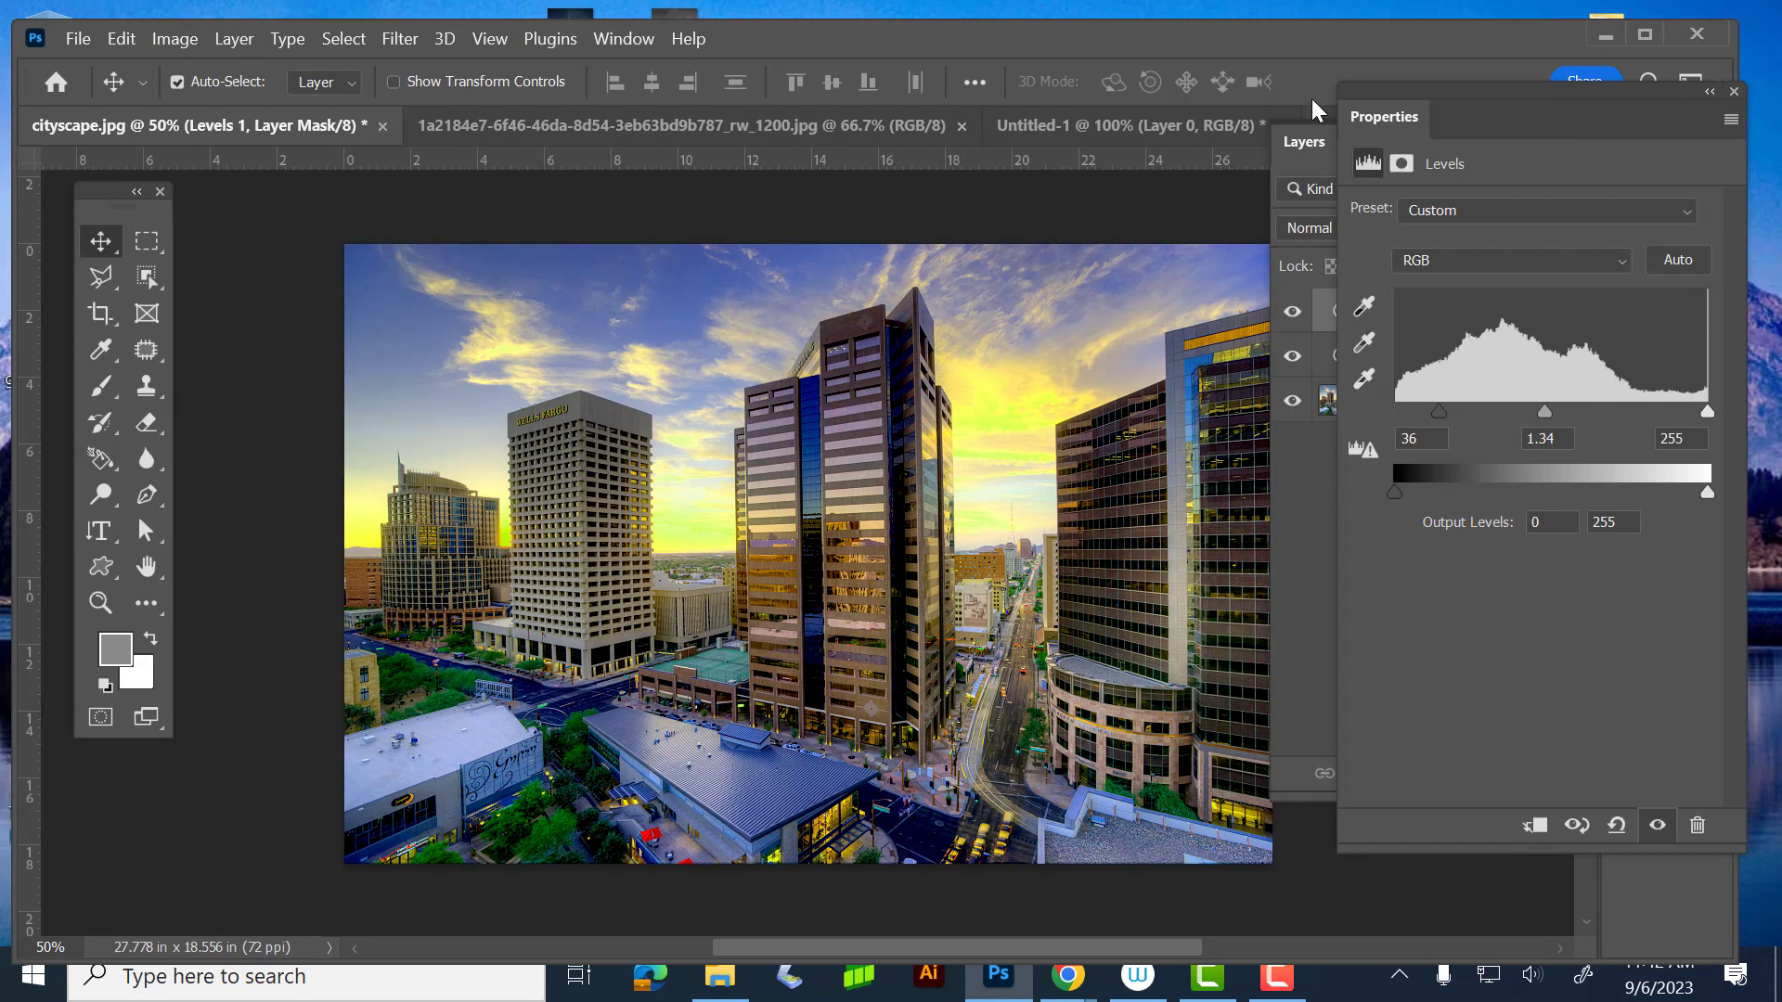
click(1734, 91)
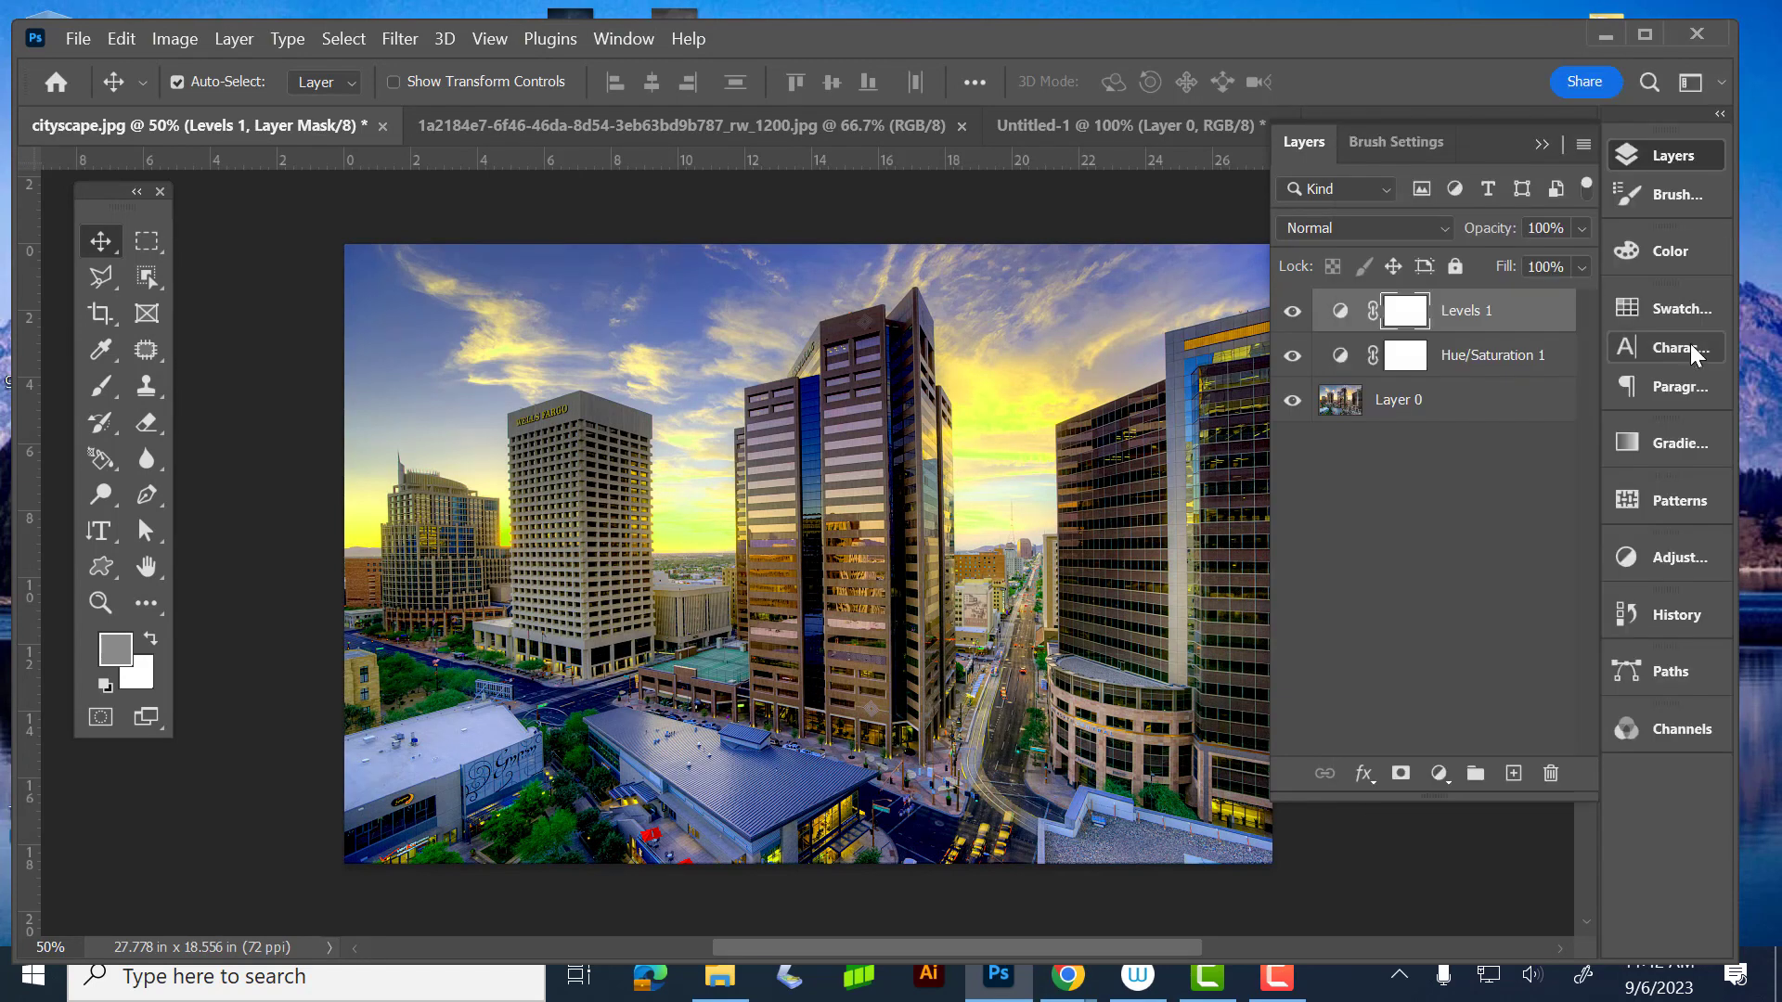
- Reset Levels 1 and drag the midtone slider to 0.55 to darken the photo
double_click(1340, 312)
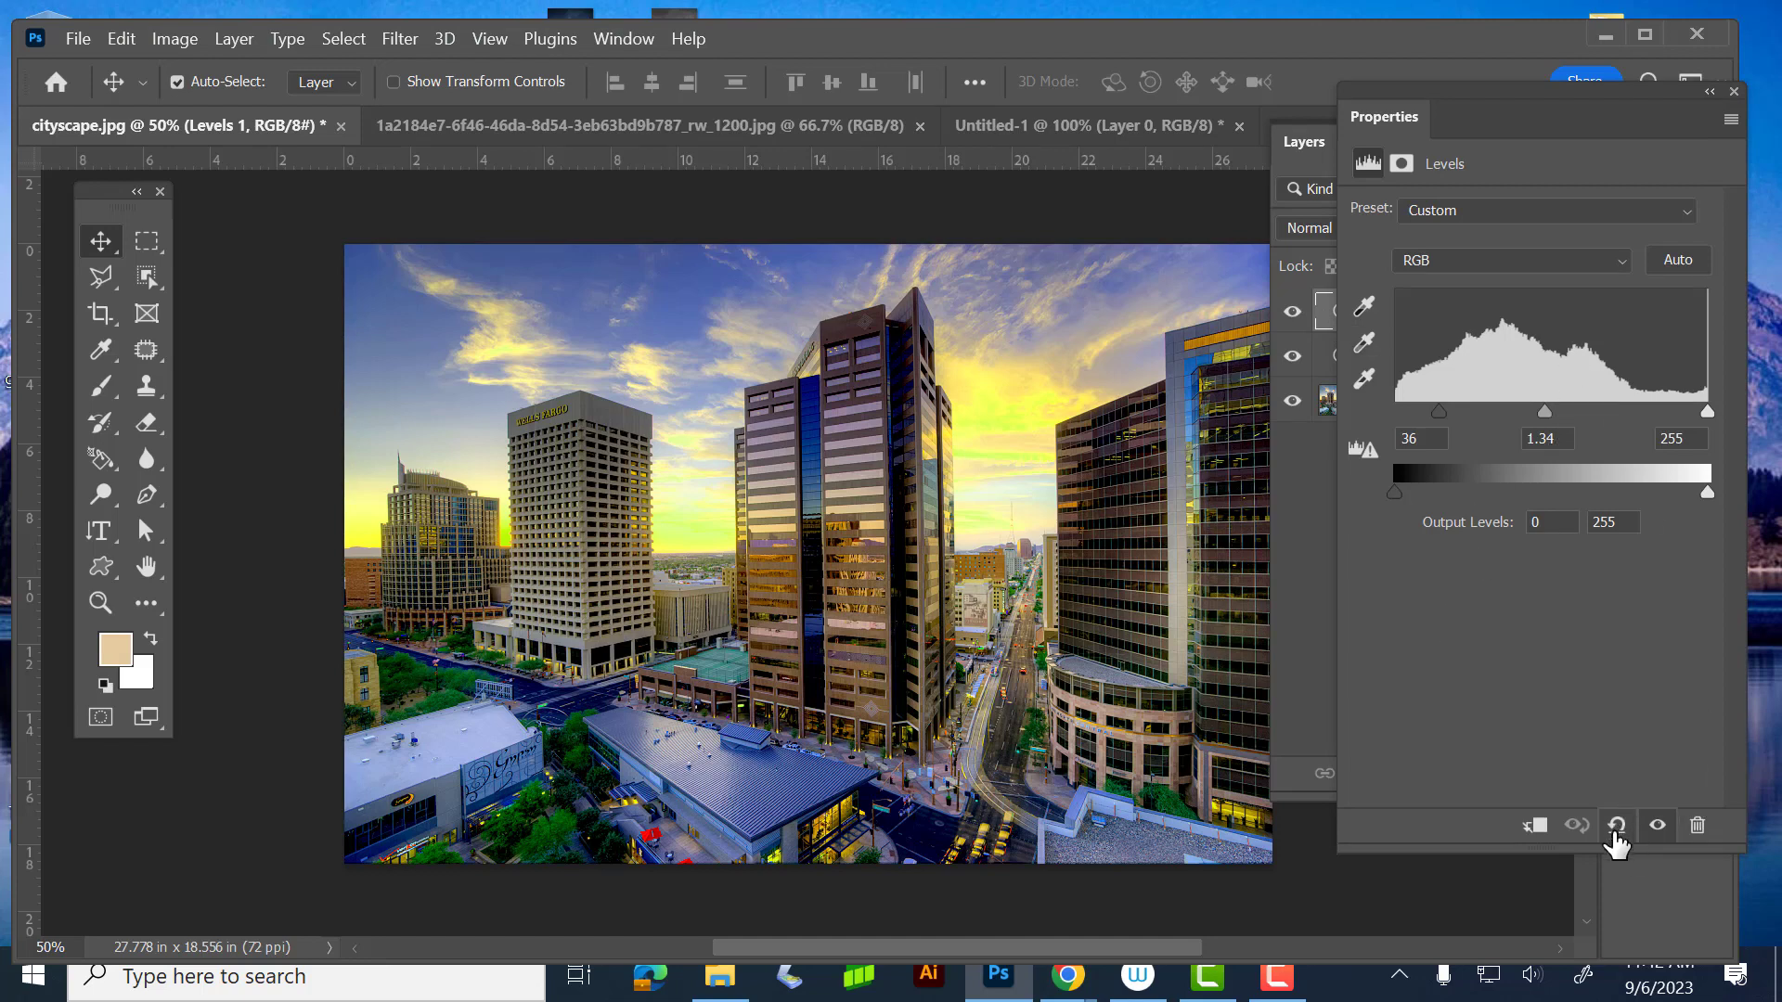
click(1615, 828)
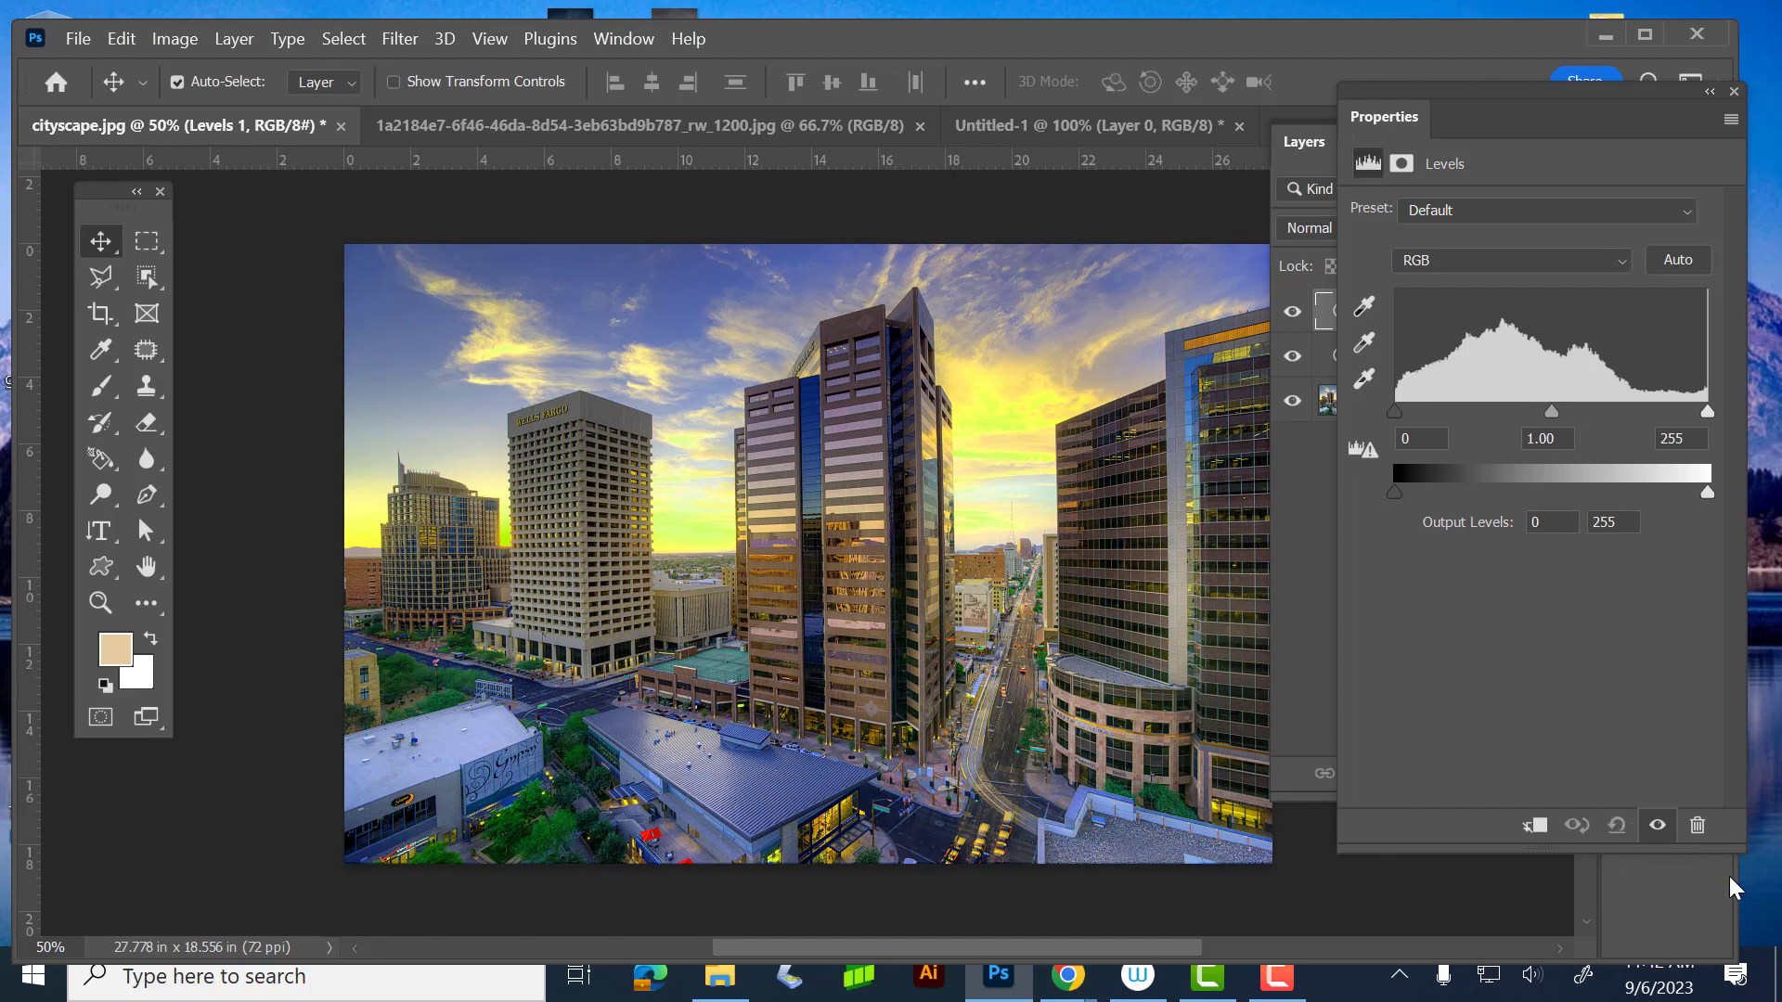
drag(1560, 411, 1611, 414)
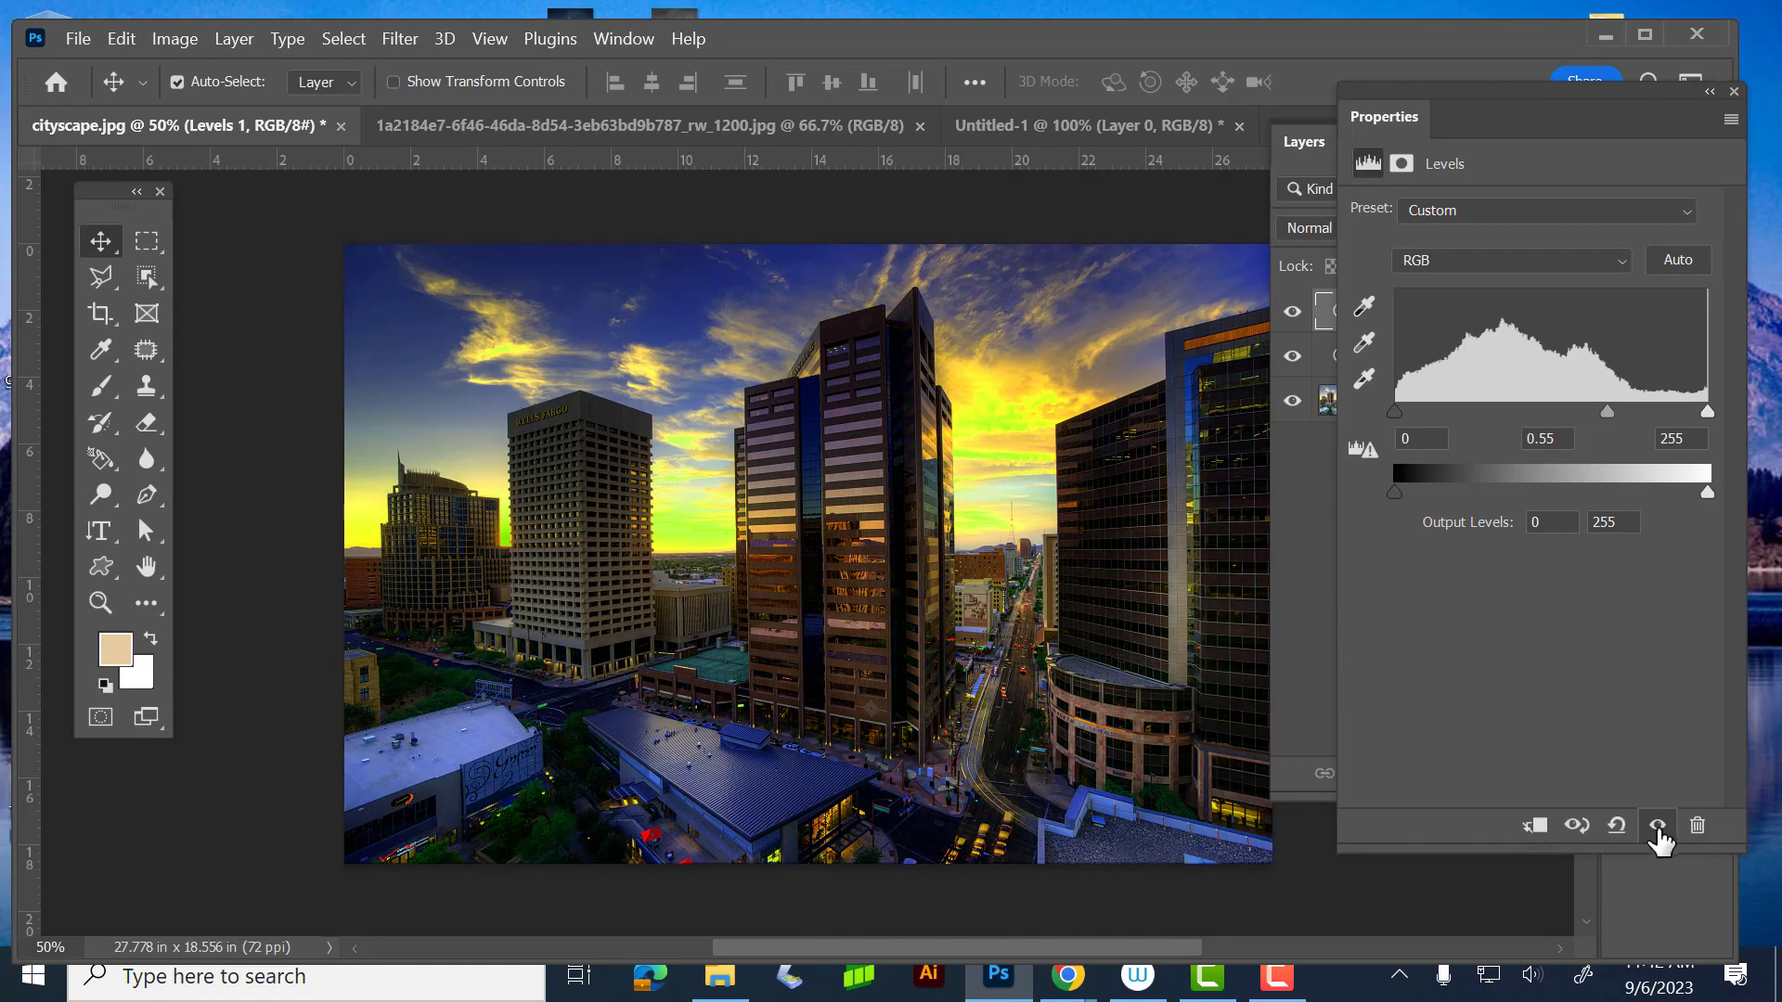
- Toggle Levels 1 visibility to compare the photo before and after, leaving it on
click(1658, 827)
click(1659, 826)
click(1658, 826)
click(1657, 827)
click(1658, 826)
click(1658, 826)
click(1659, 827)
click(1657, 826)
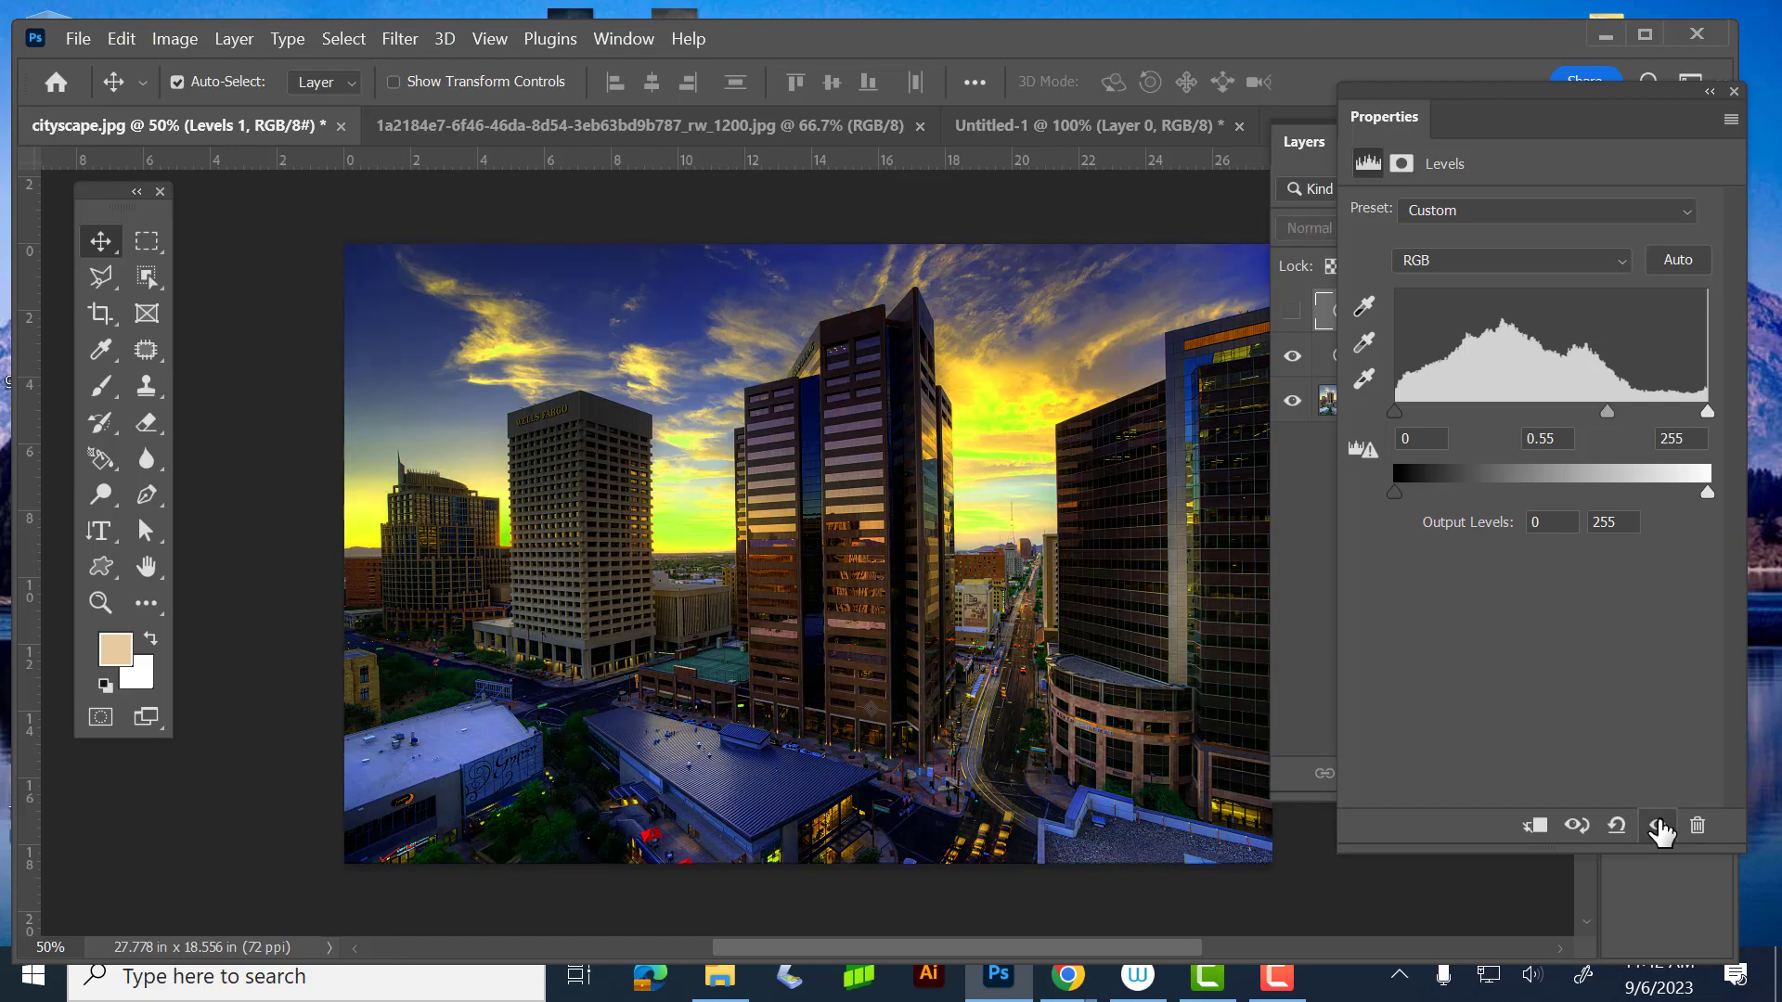
click(1657, 827)
click(1658, 826)
click(1734, 91)
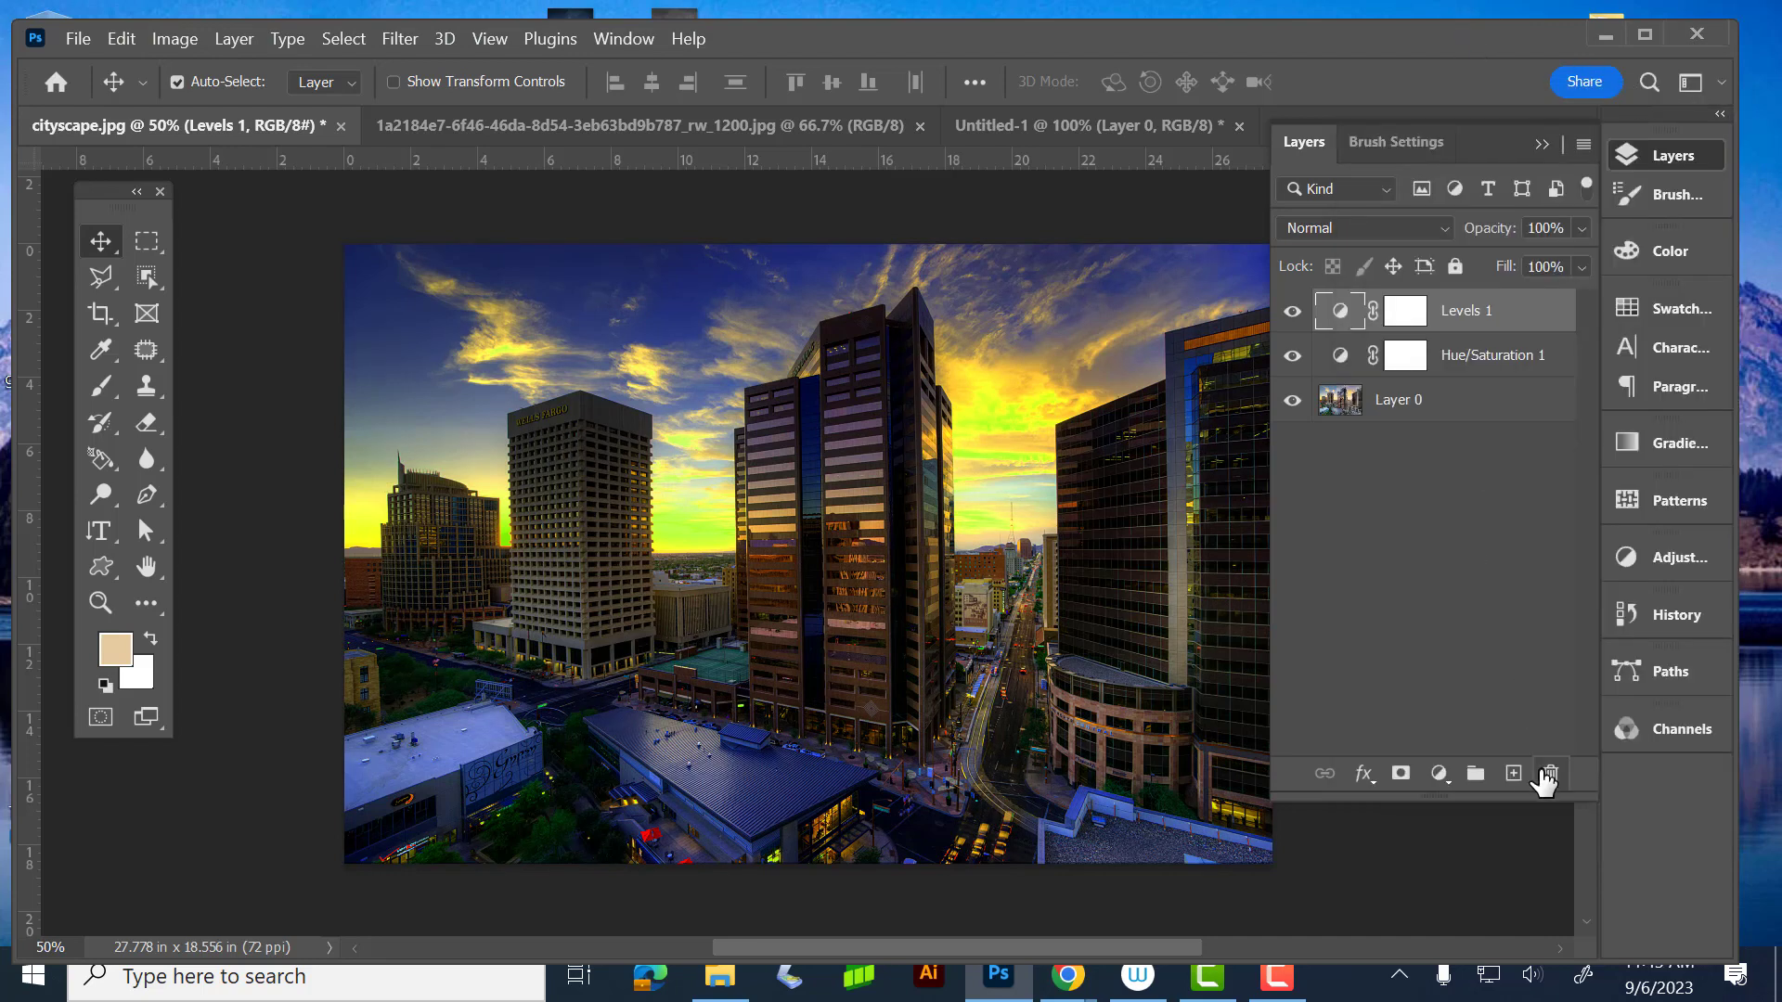
- Browse the adjustment layer list and Image mode options without applying anything
click(1438, 774)
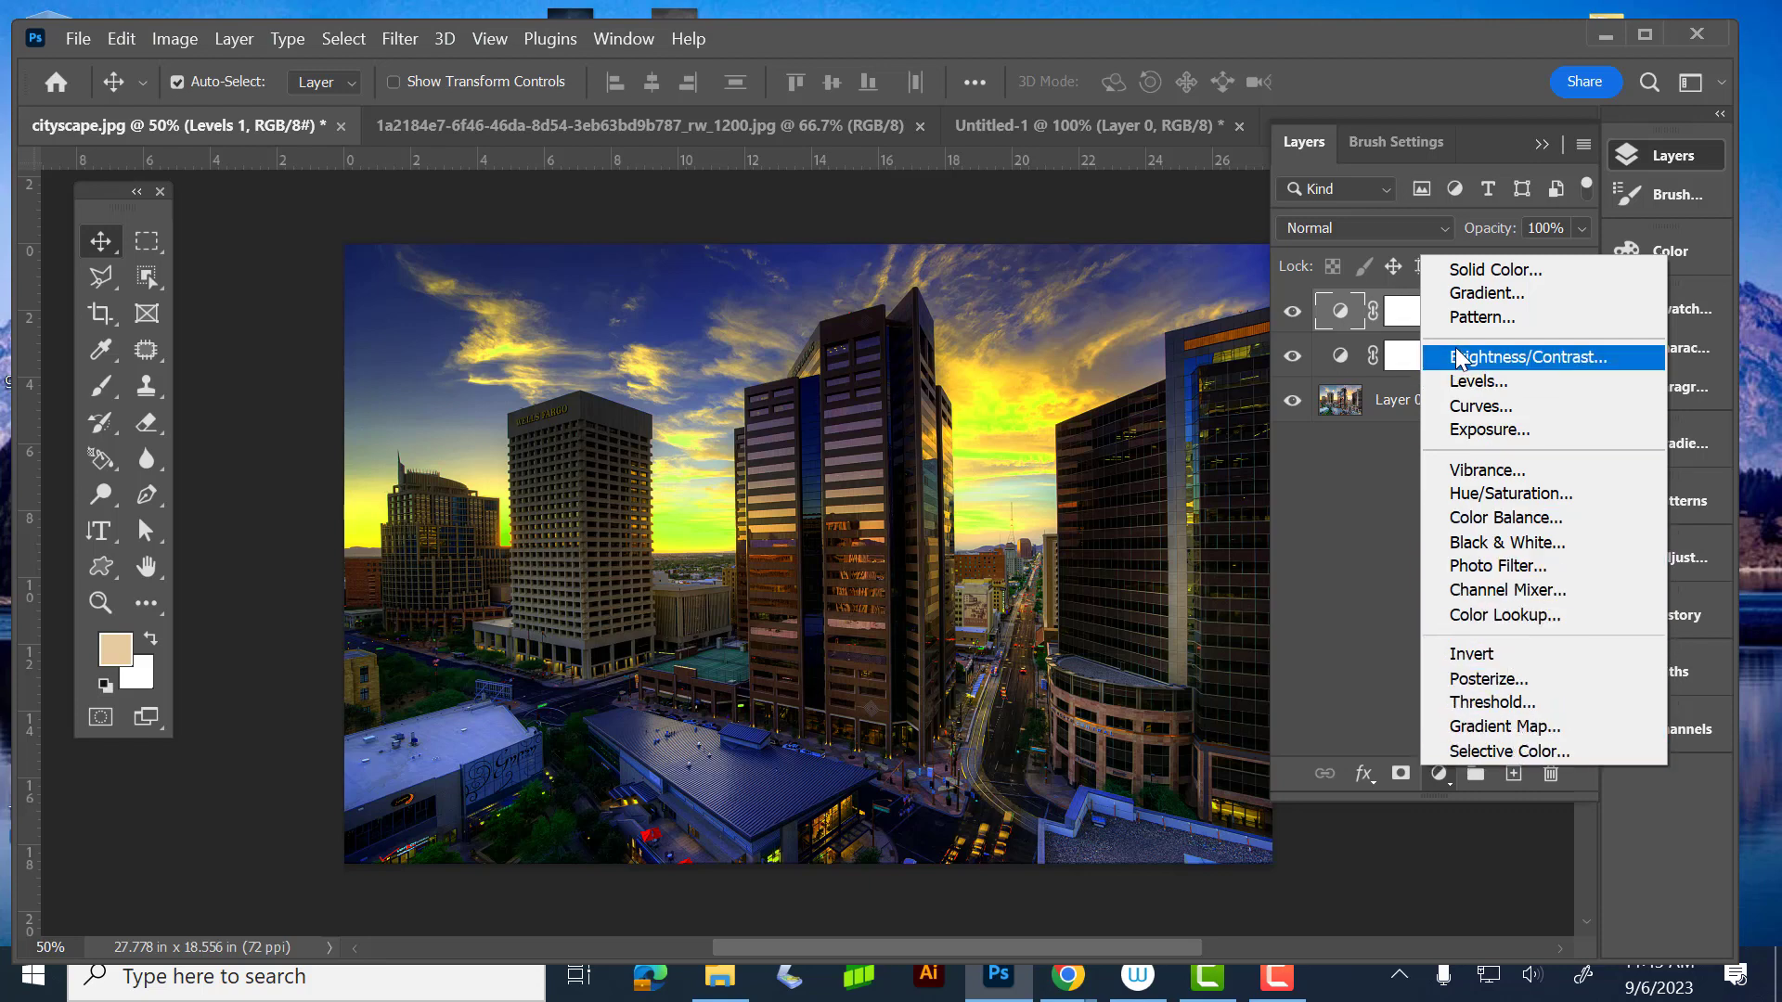
click(1445, 59)
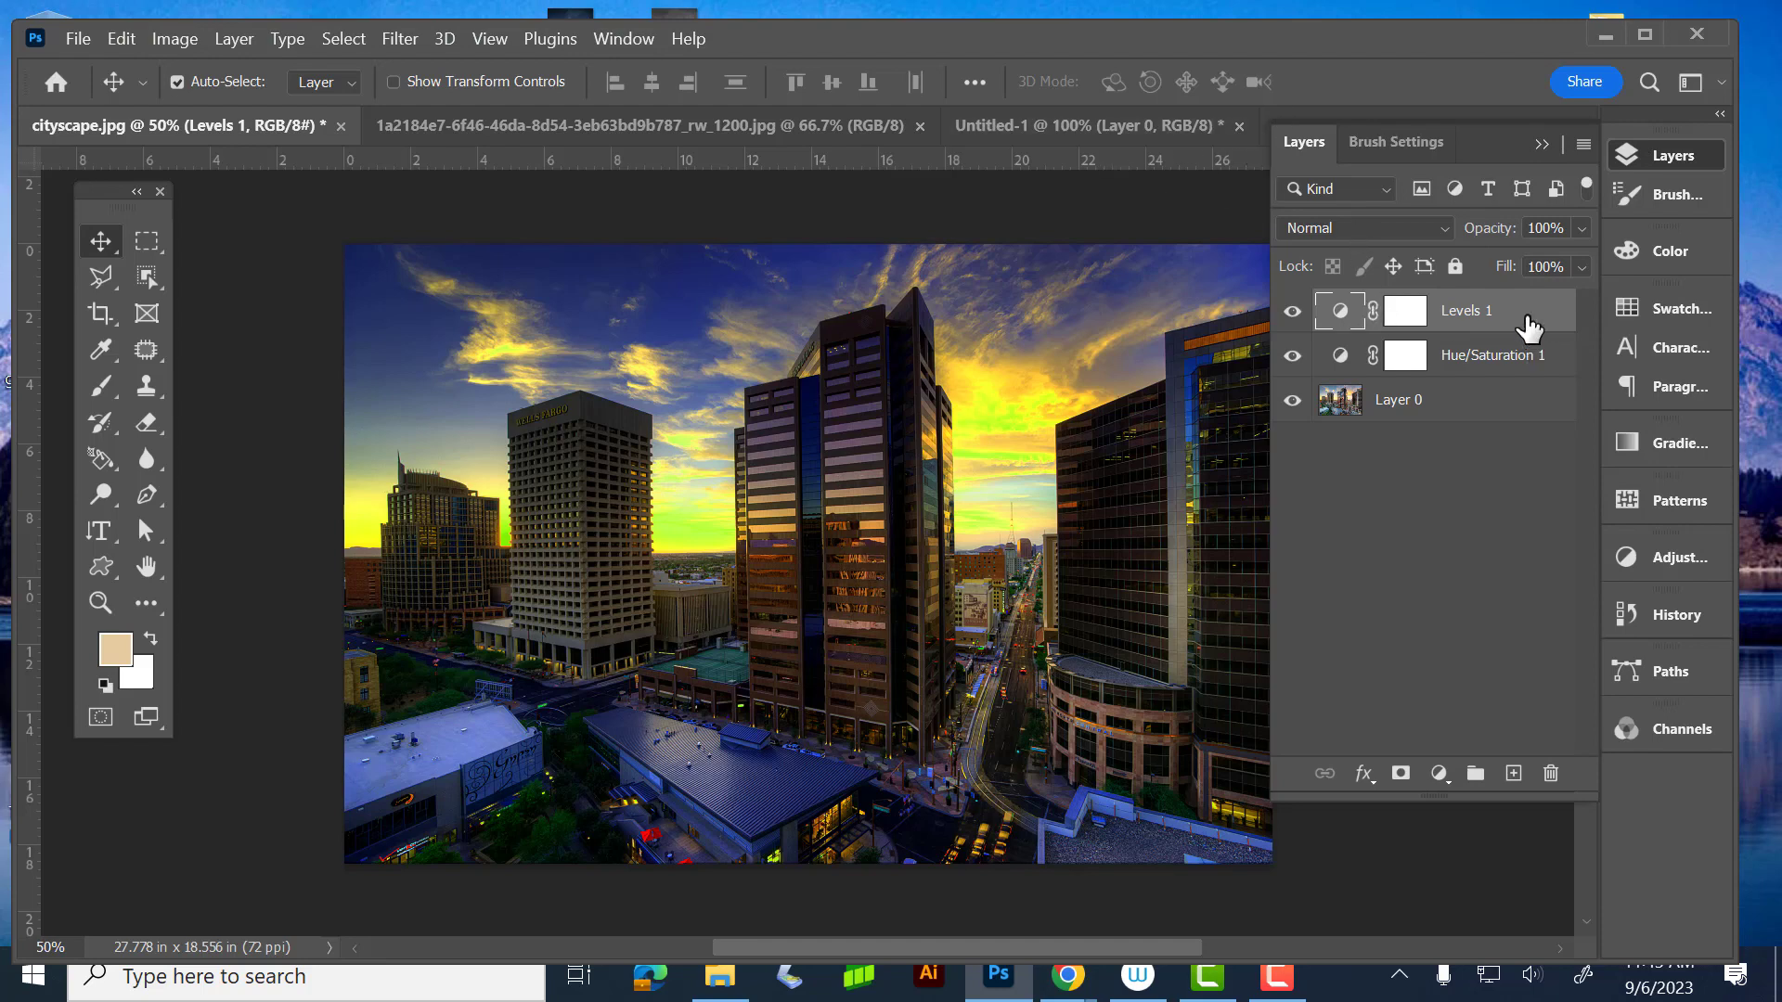
click(167, 33)
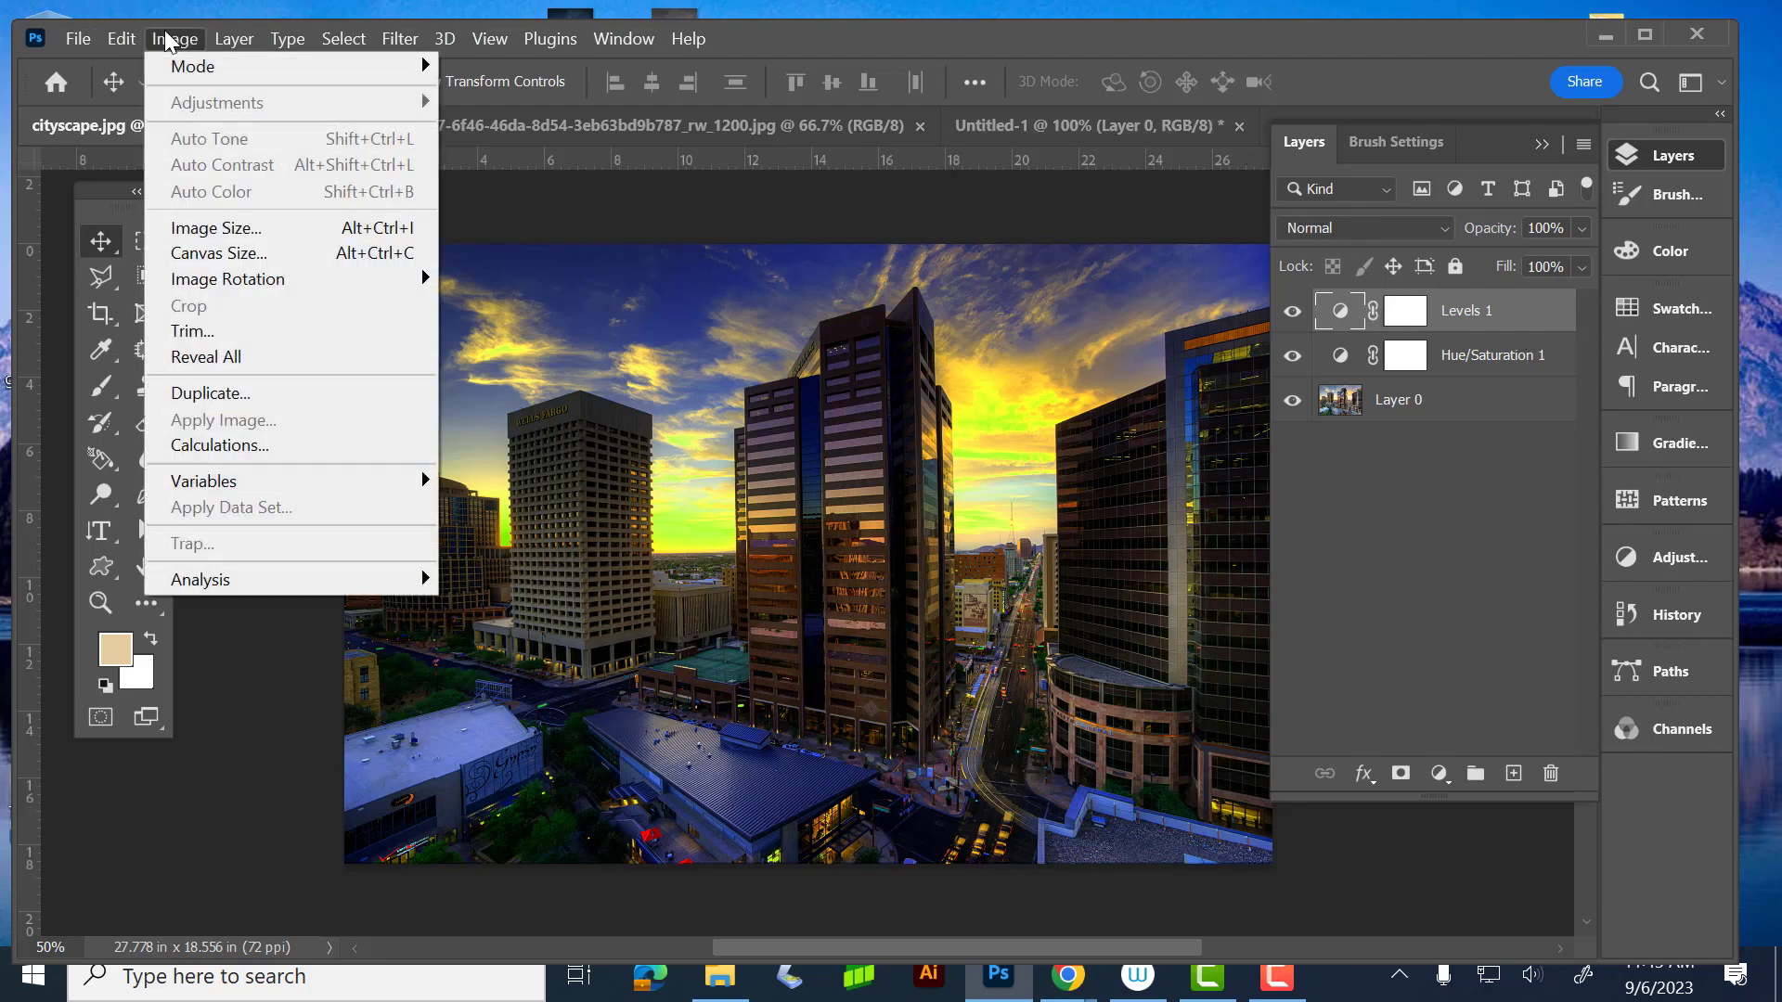
mouse_move(206, 76)
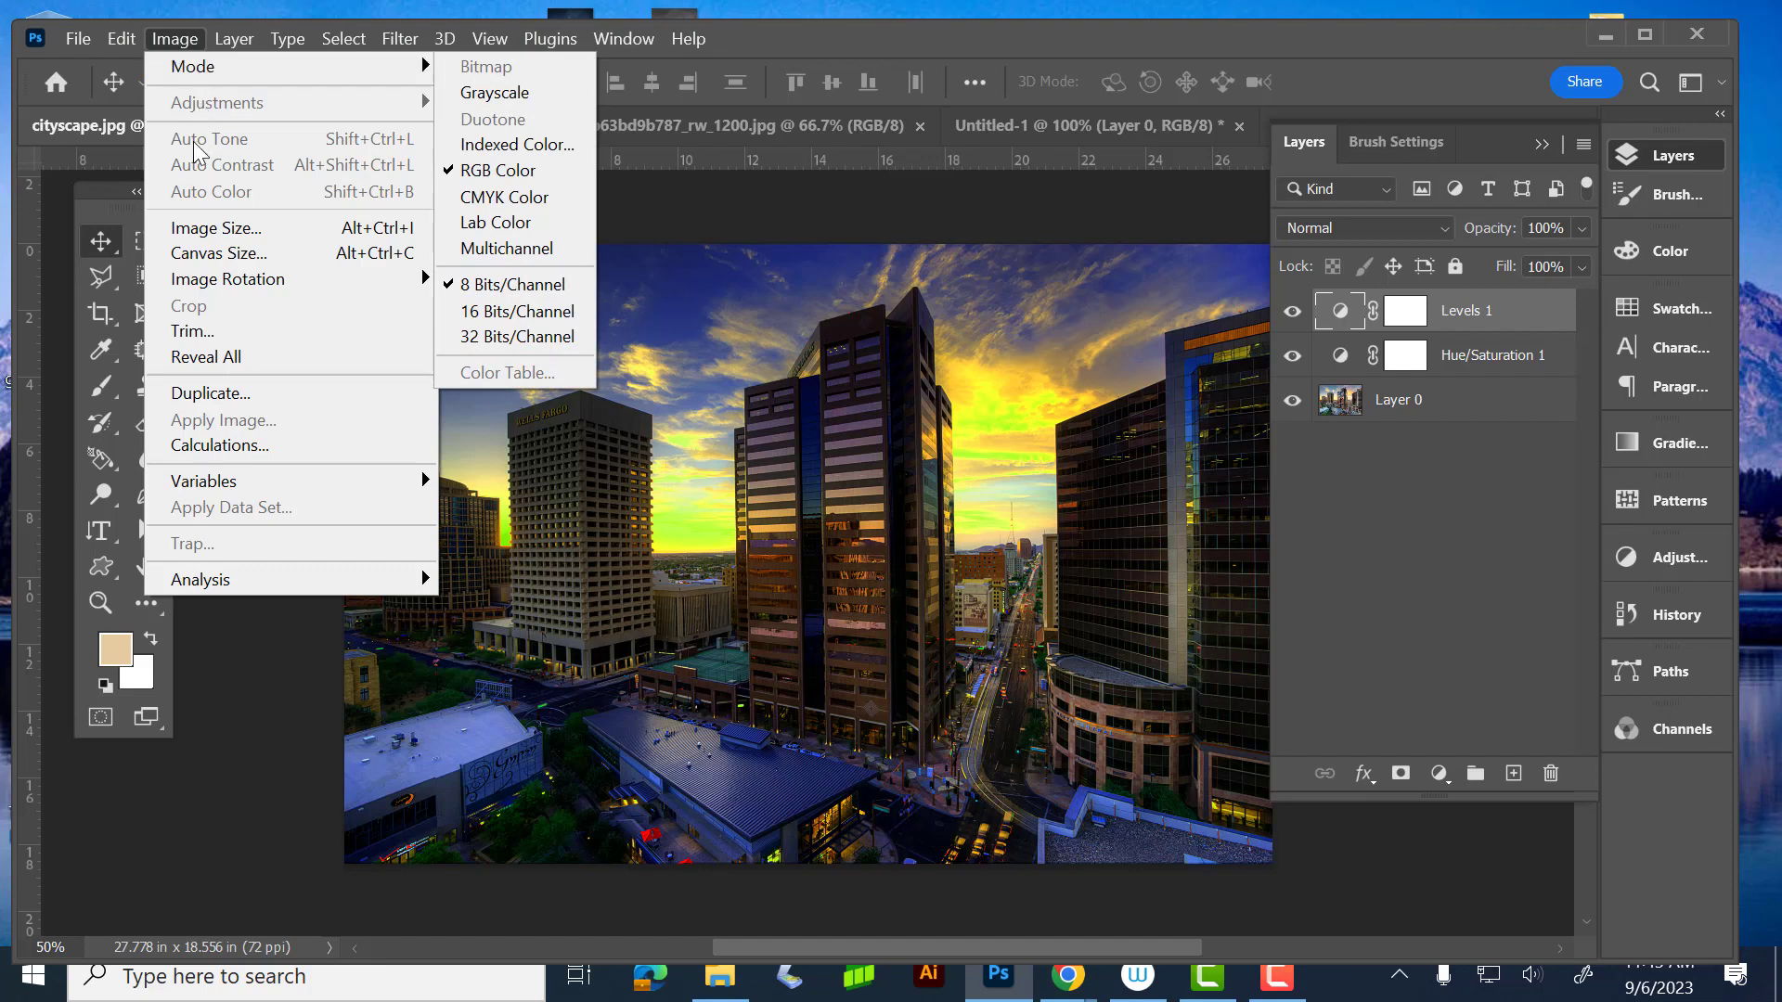
click(940, 37)
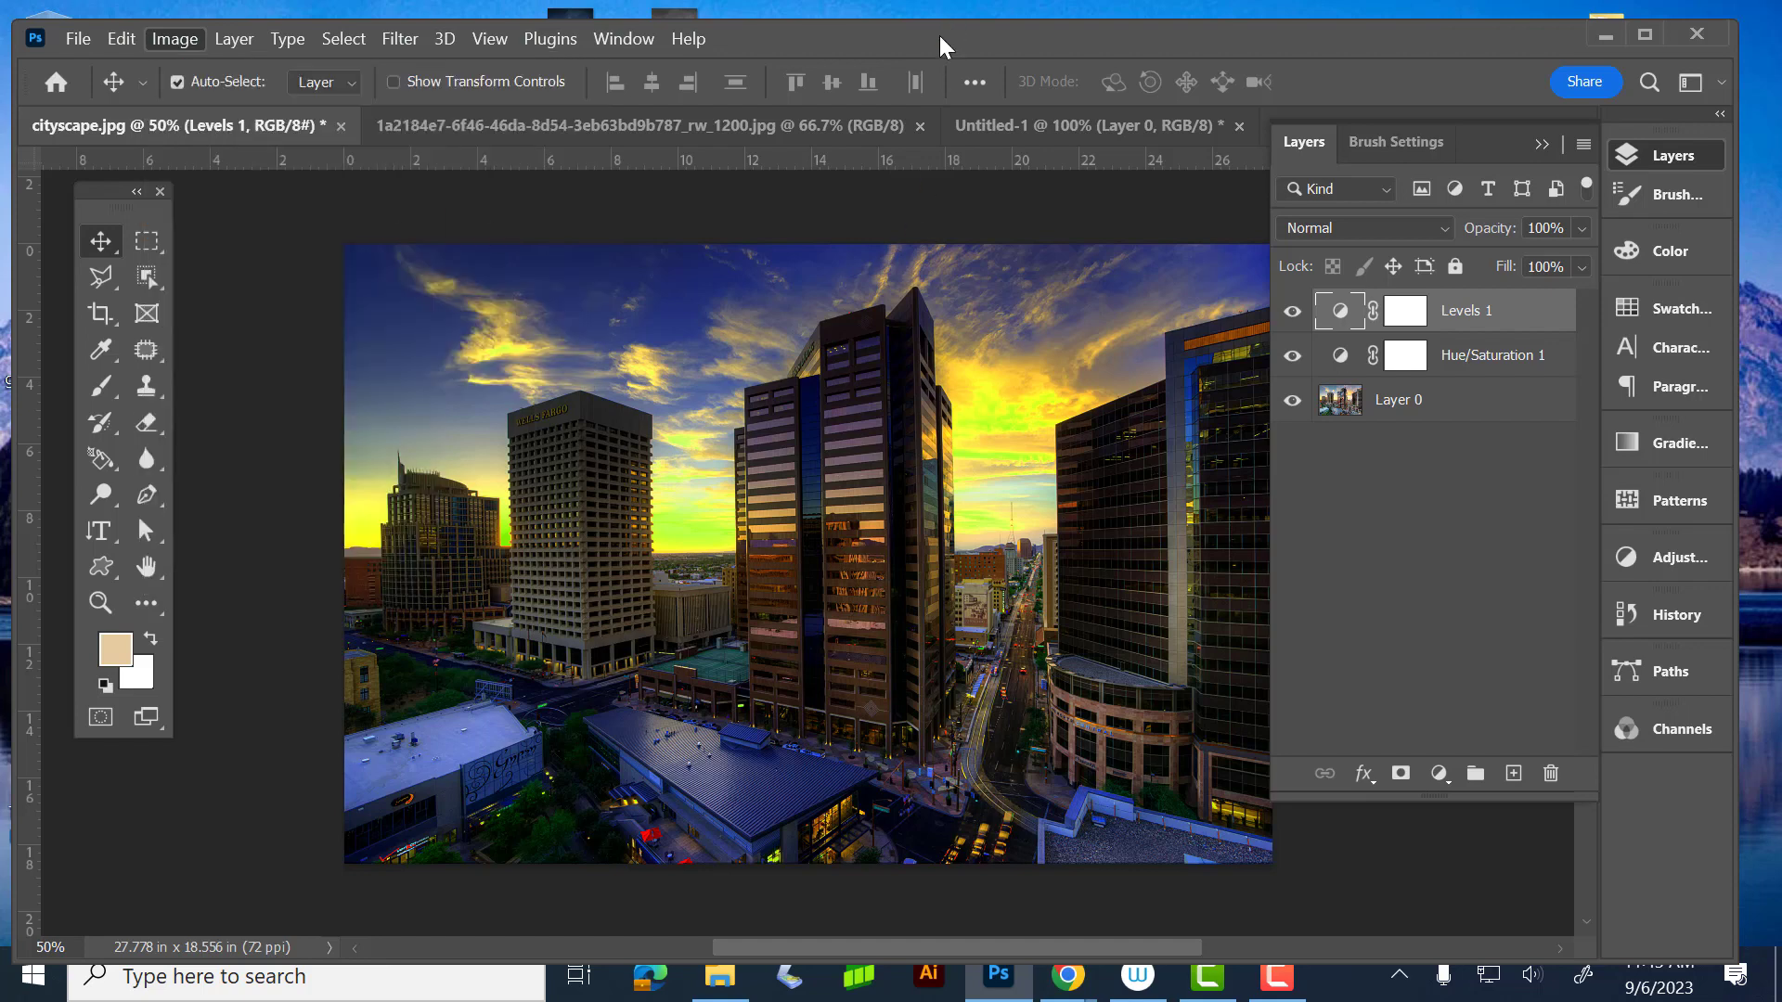
- Click through the Hue/Saturation mask, Layer 0 and Levels 1, then browse Image adjustments
click(1405, 355)
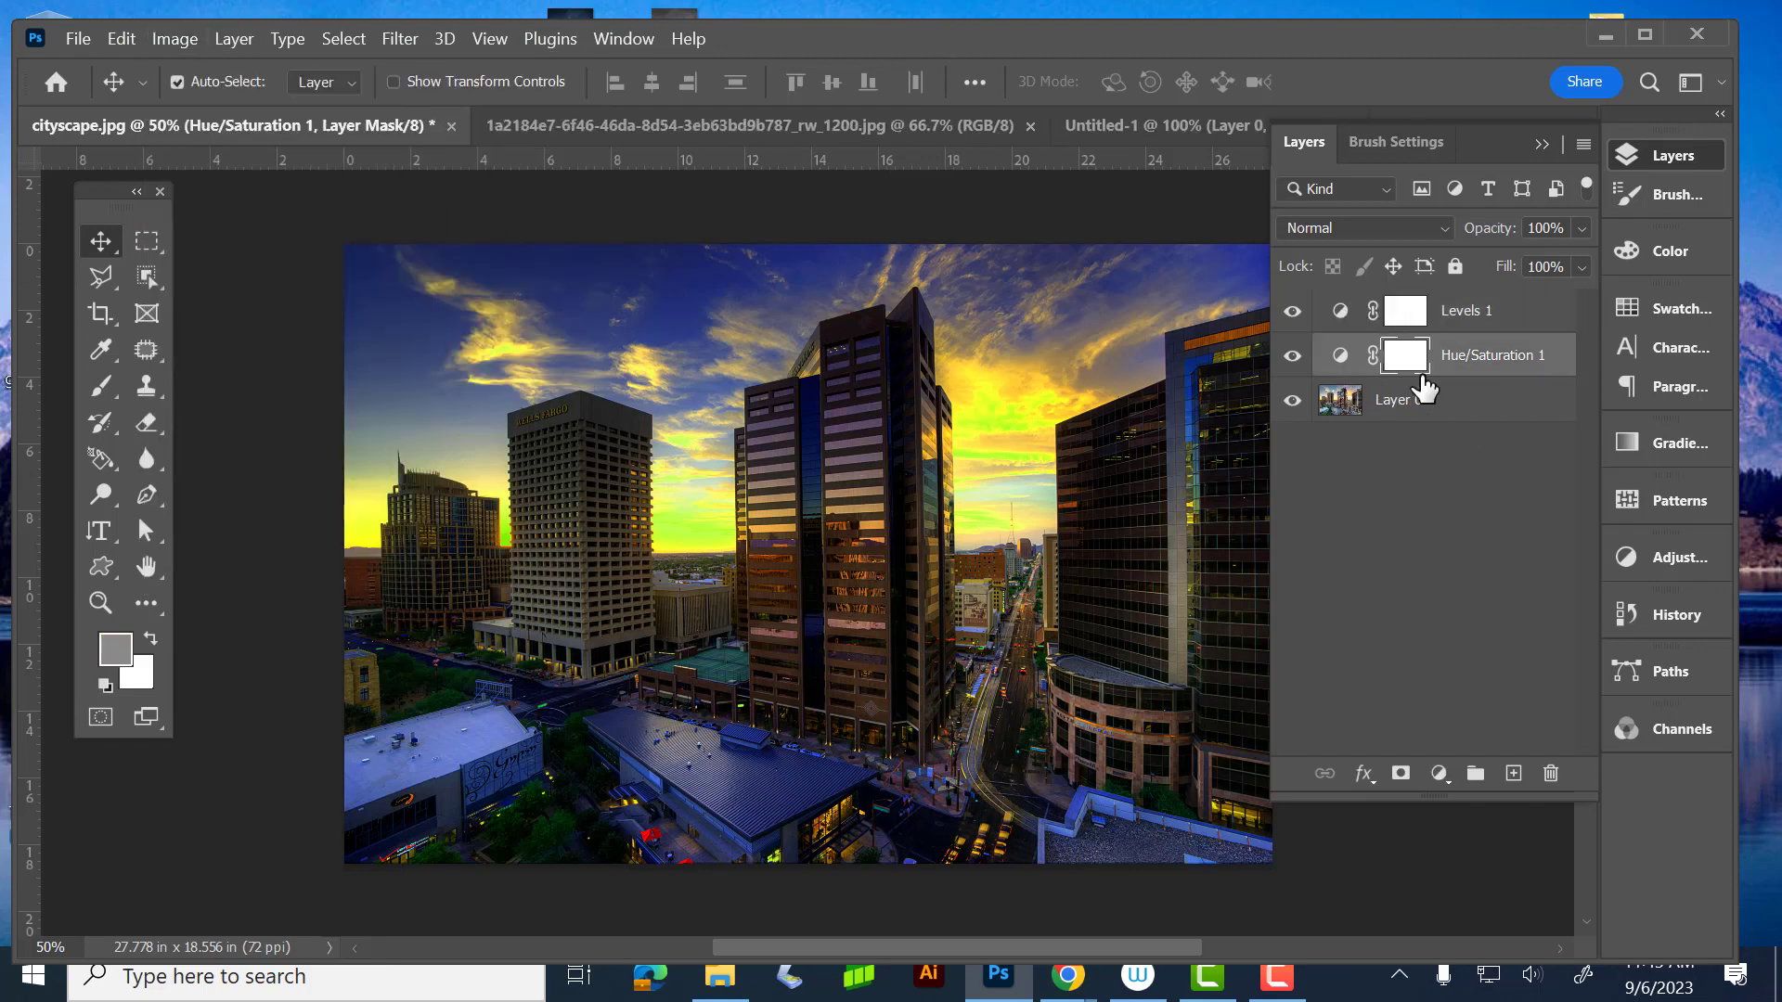
click(1461, 405)
click(1503, 312)
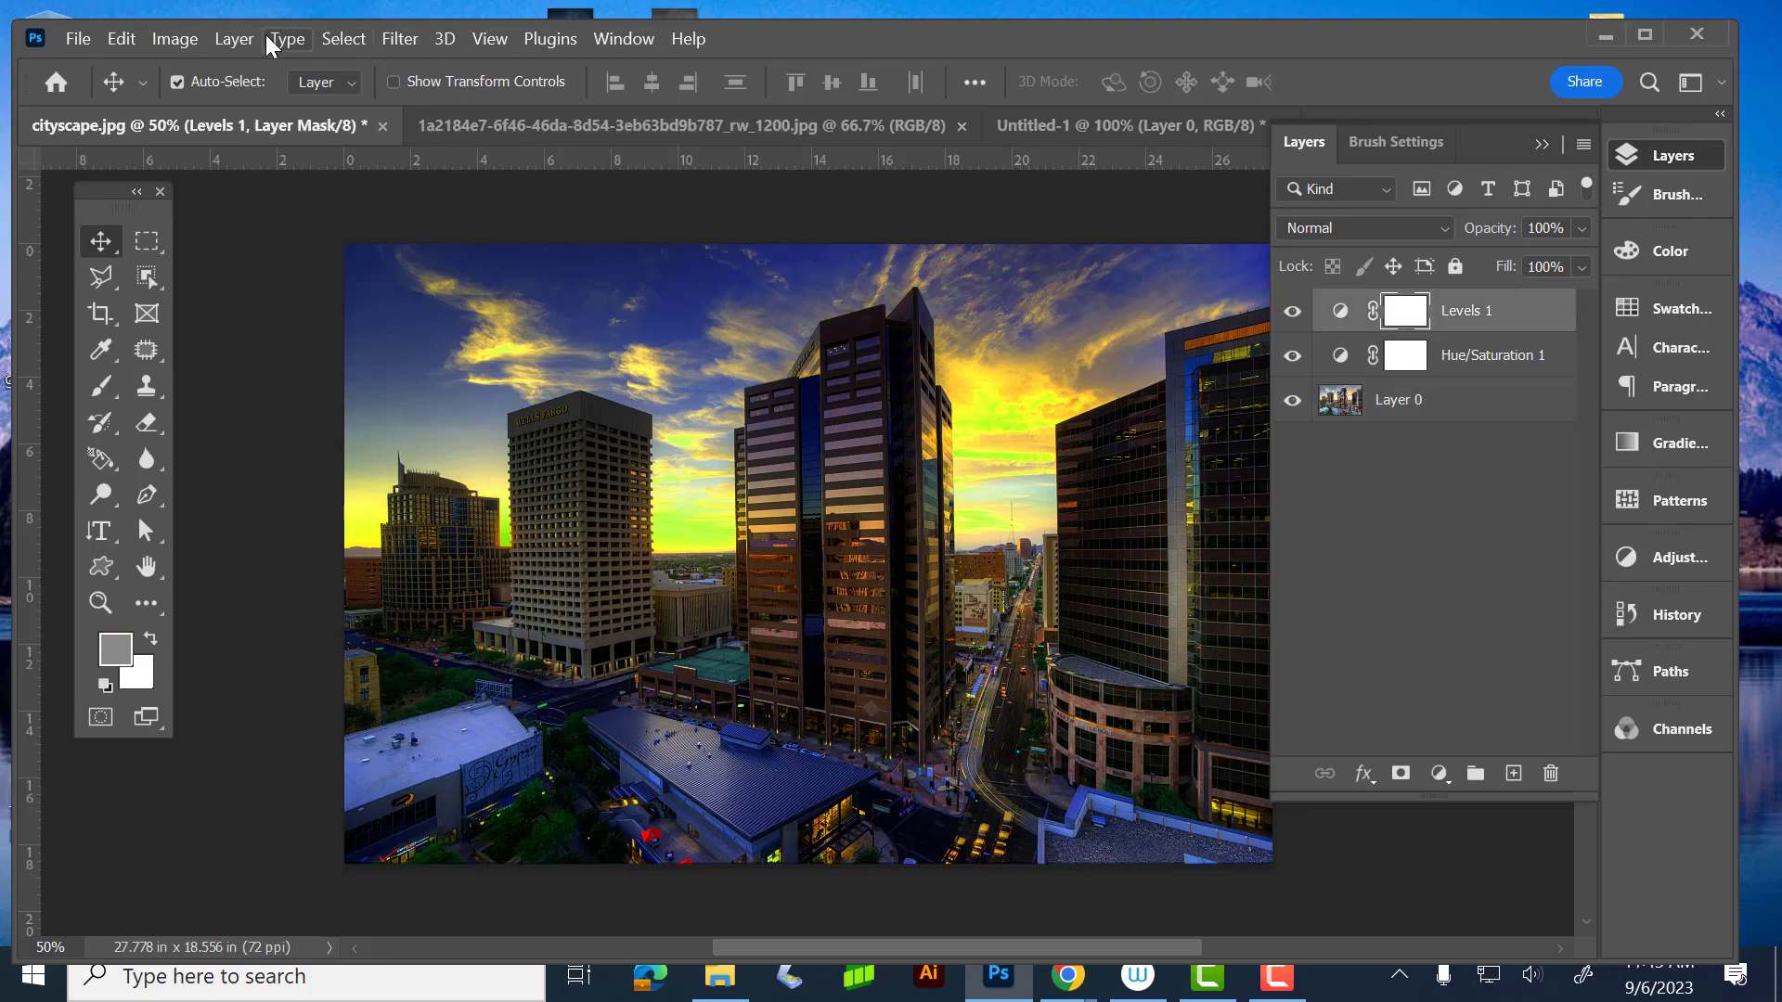
click(182, 32)
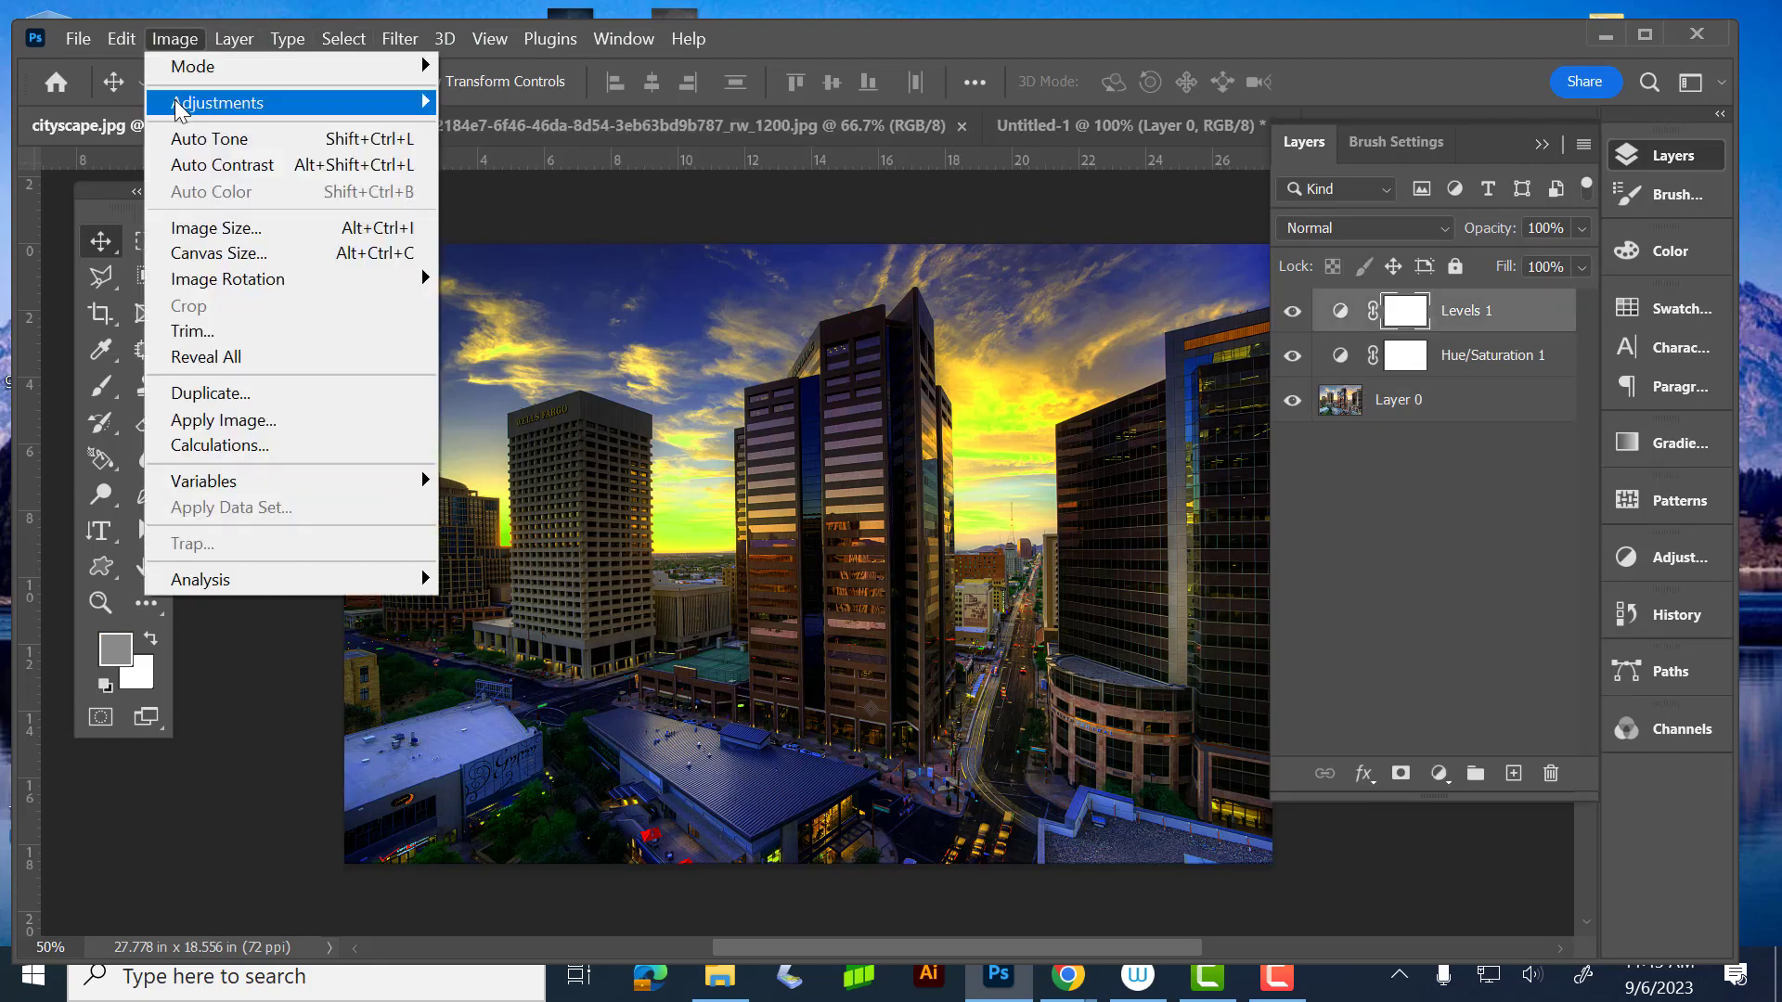
mouse_move(179, 108)
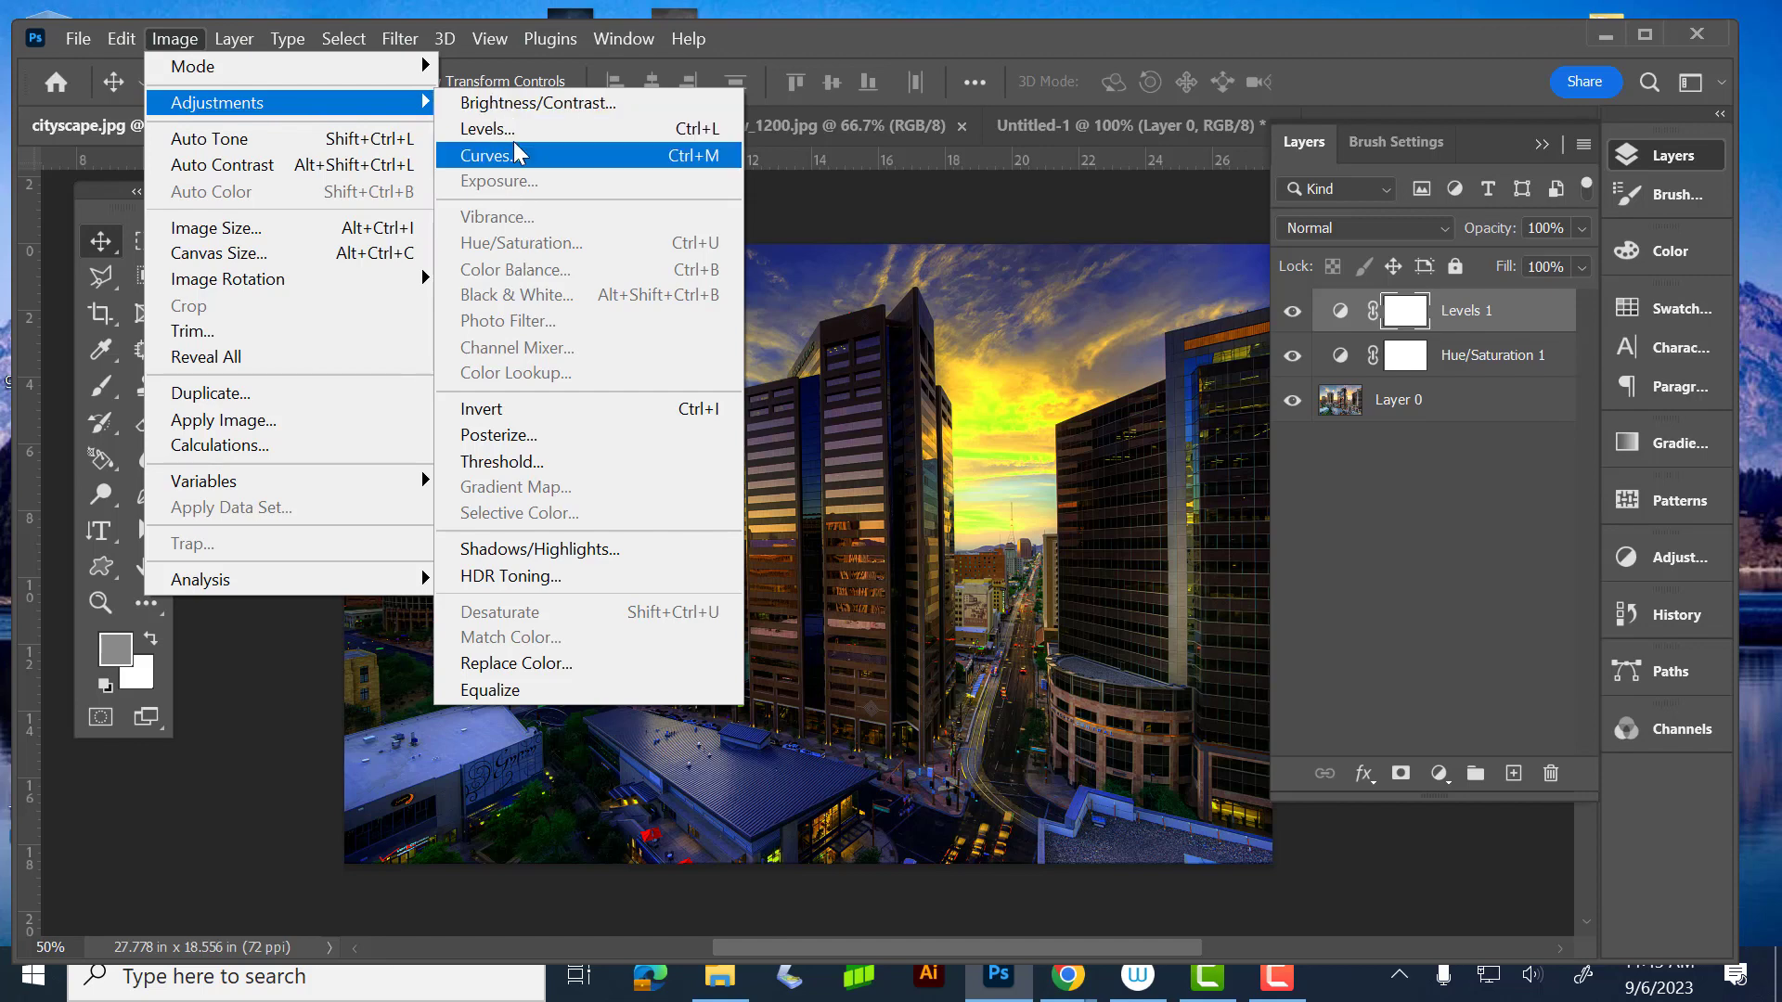
key(Escape)
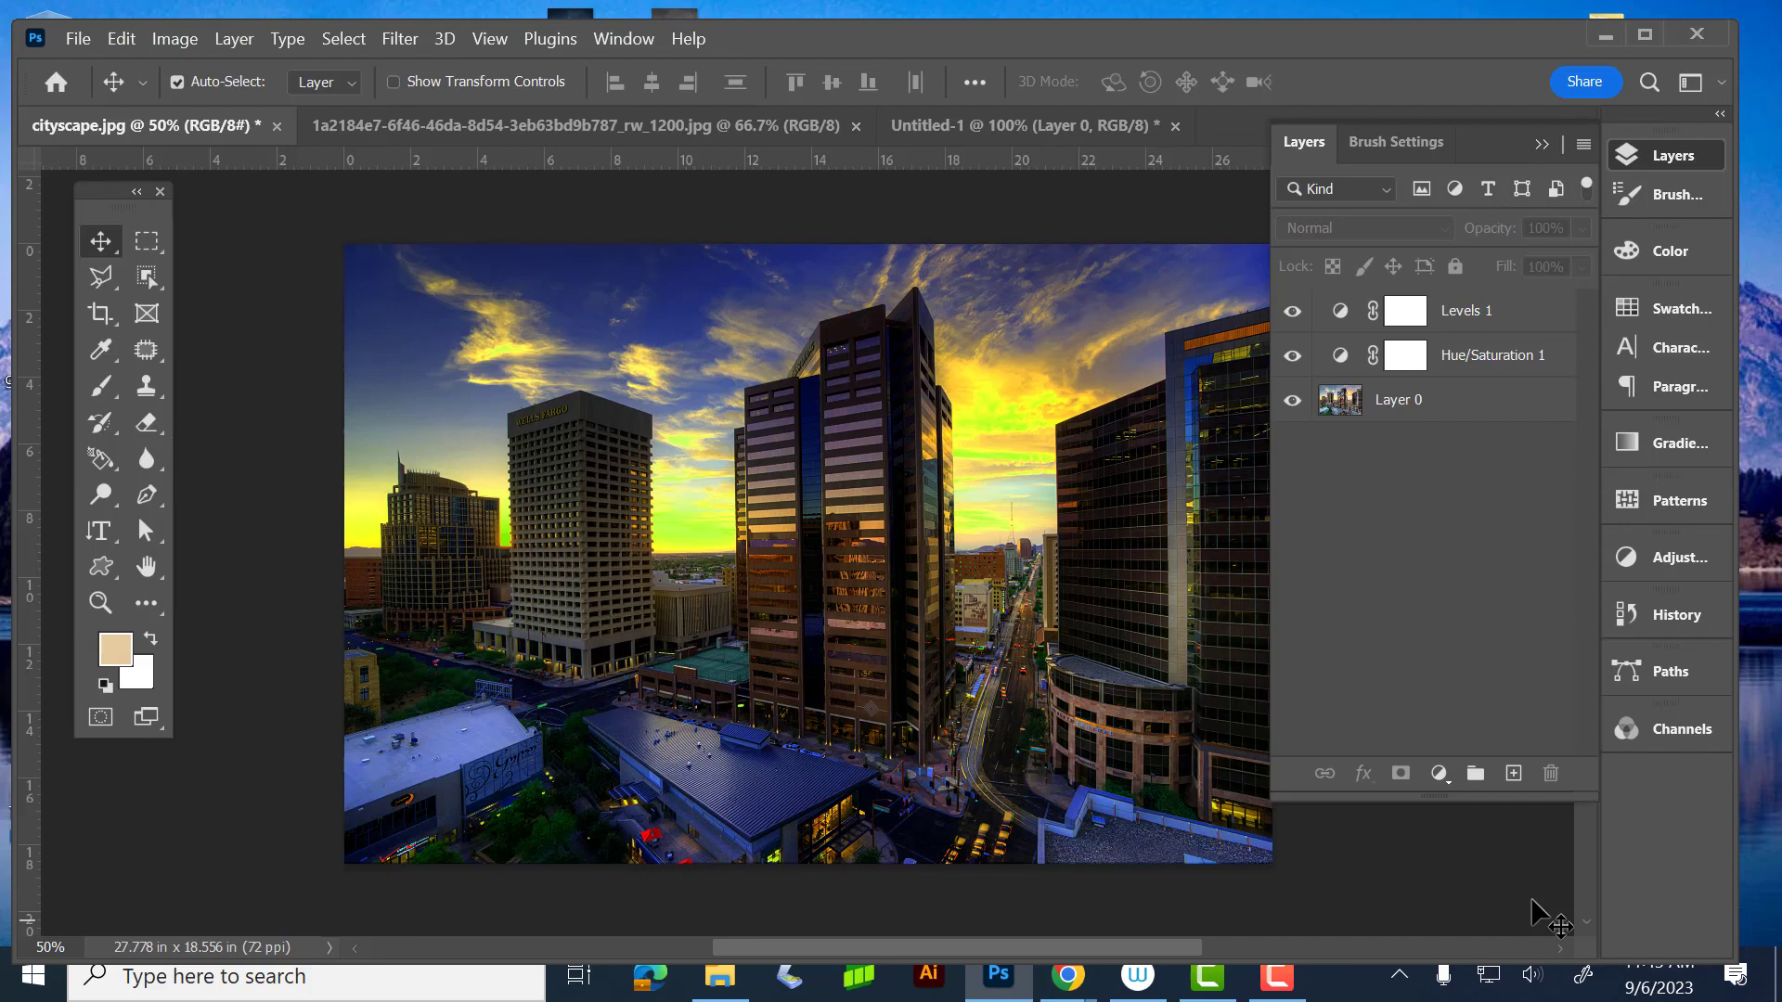
- Select Levels 1 and Hue/Saturation 1 together and drag them to the trash
click(1439, 773)
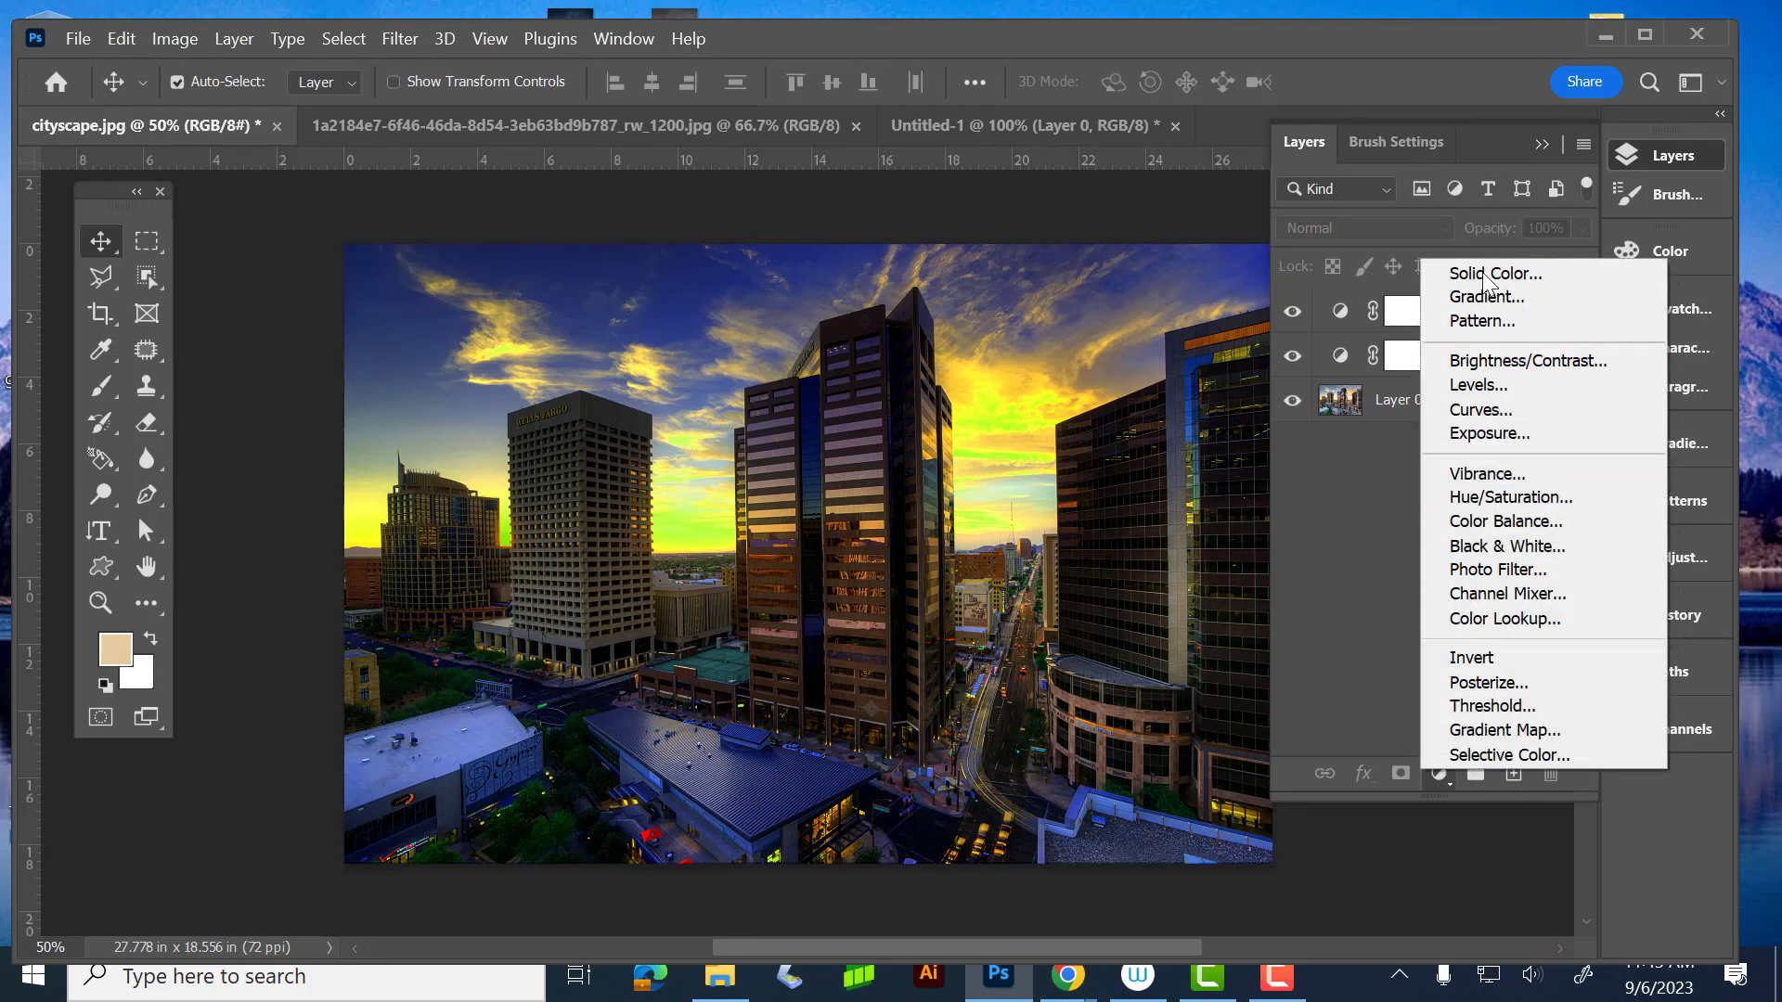
click(1419, 603)
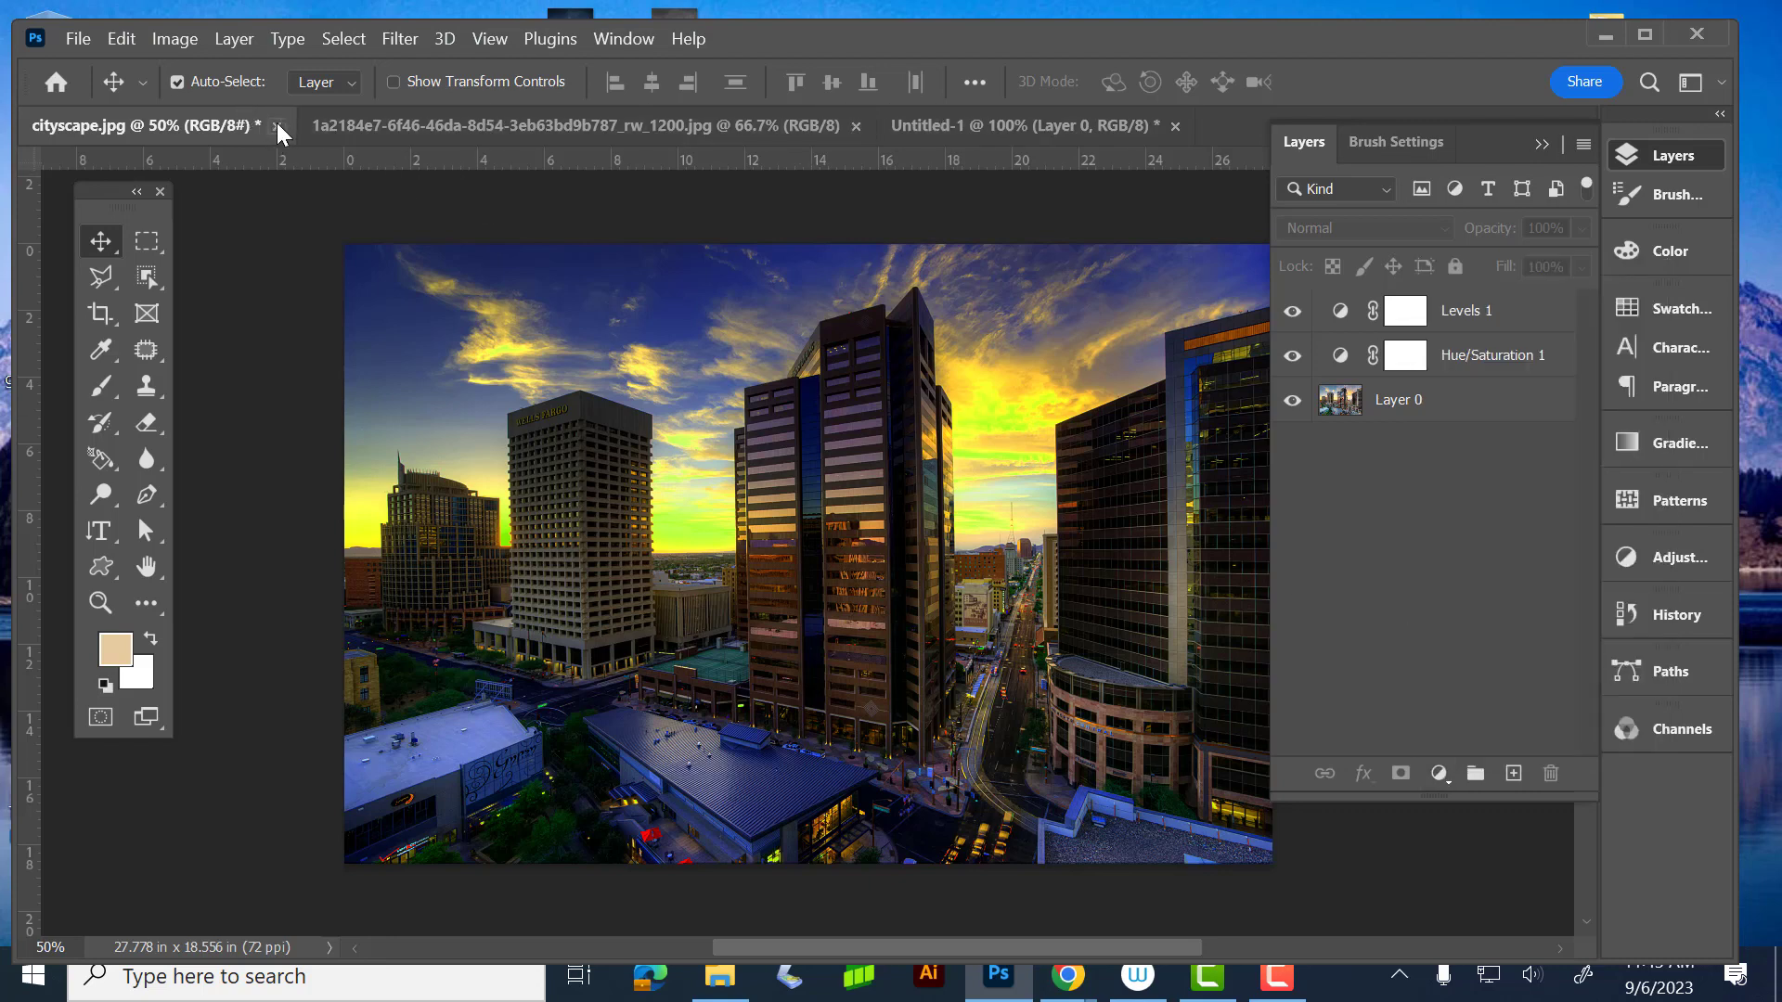
click(1444, 320)
shift+click(1470, 353)
drag(1521, 318, 1551, 773)
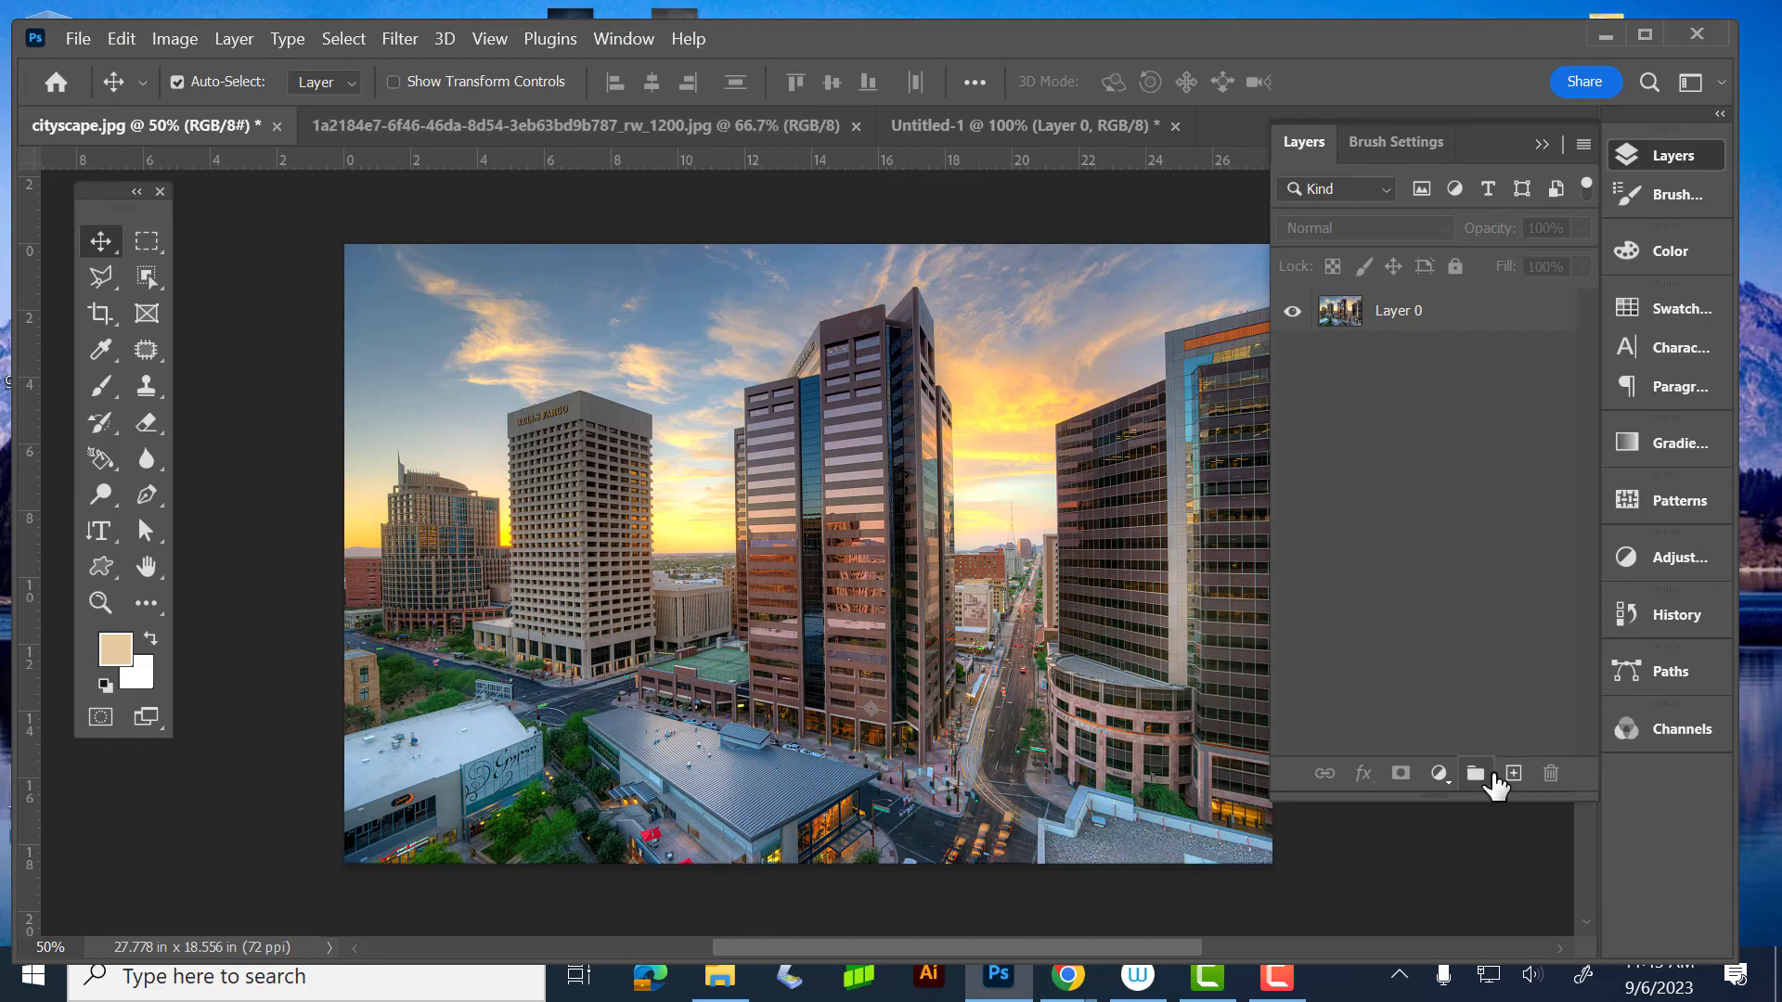
- Add a Black & White adjustment layer, darkening reds and cyans and lightening magentas
click(1440, 775)
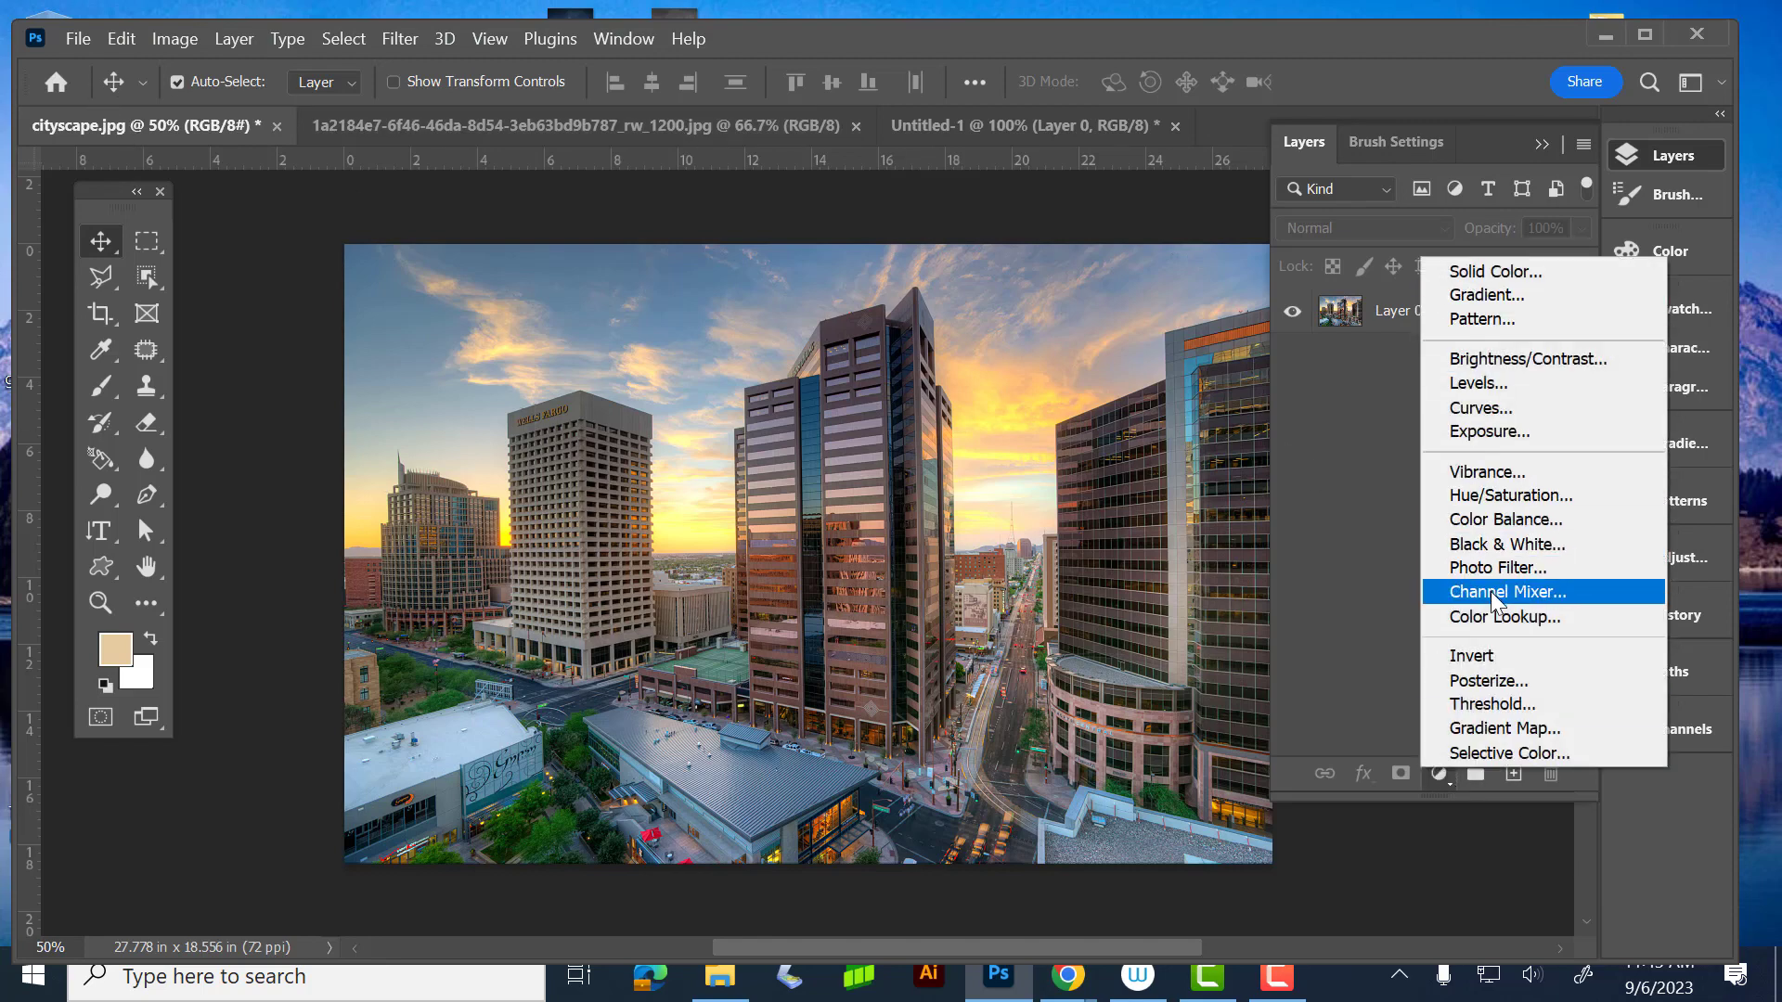
click(1488, 544)
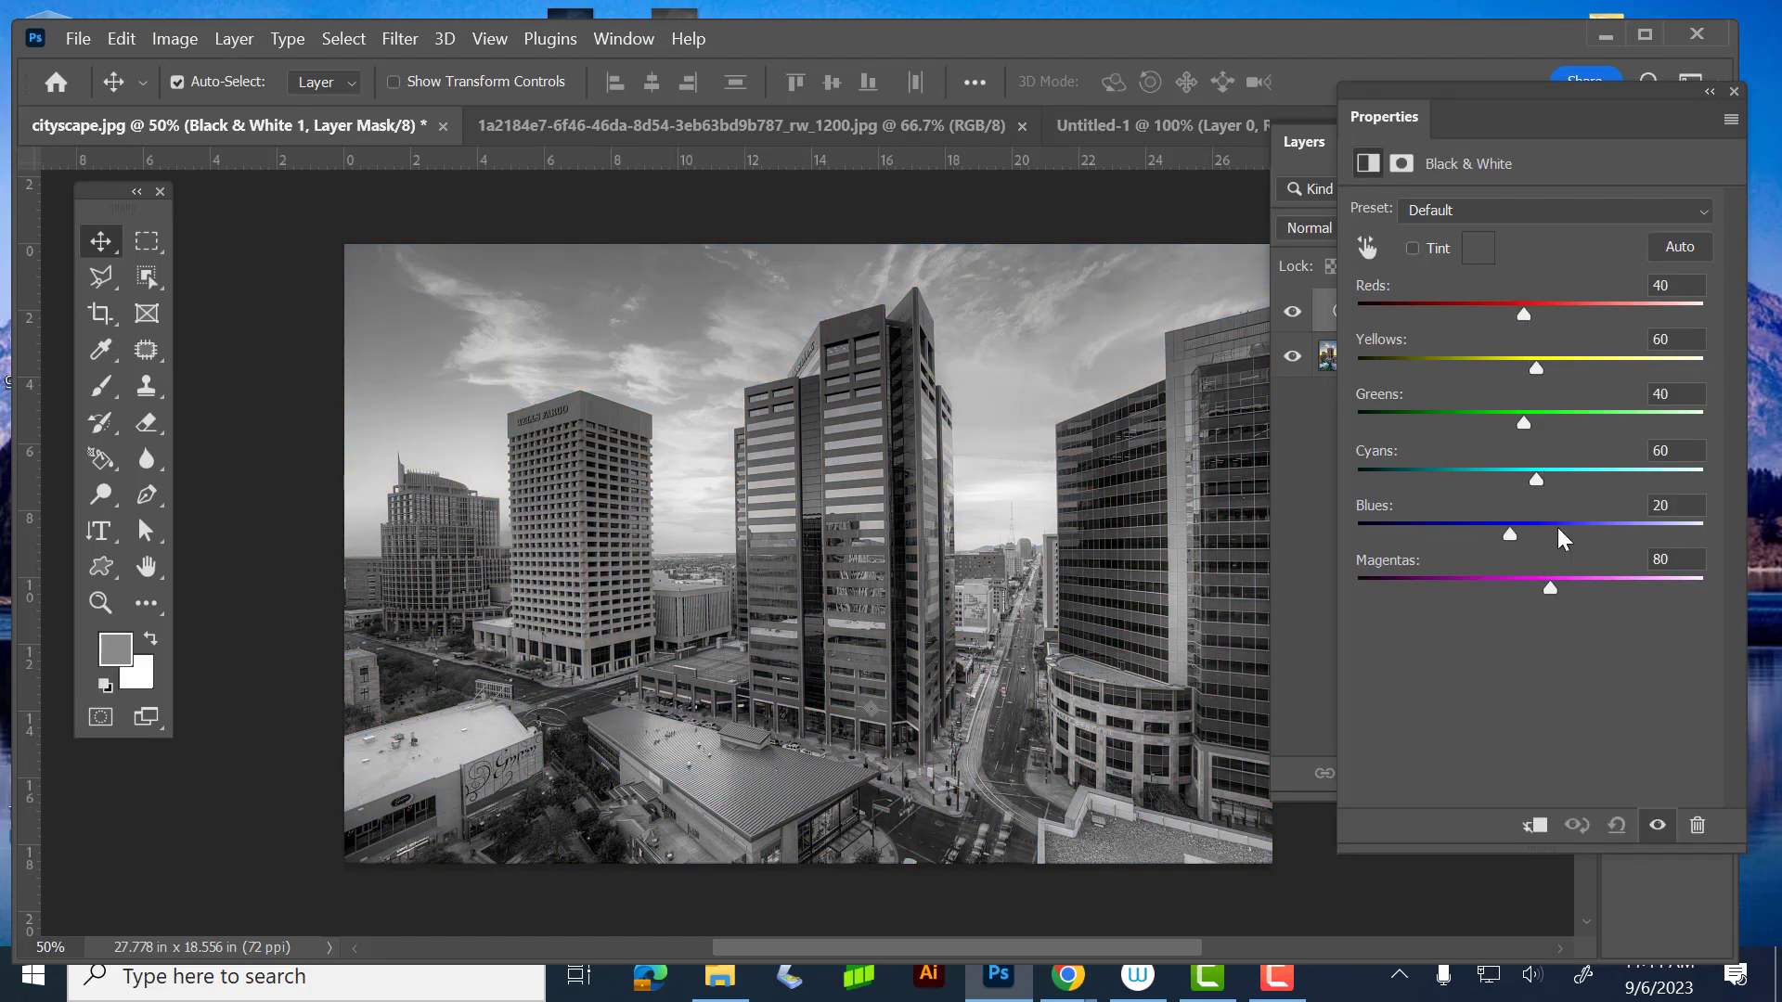
drag(1524, 305, 1667, 436)
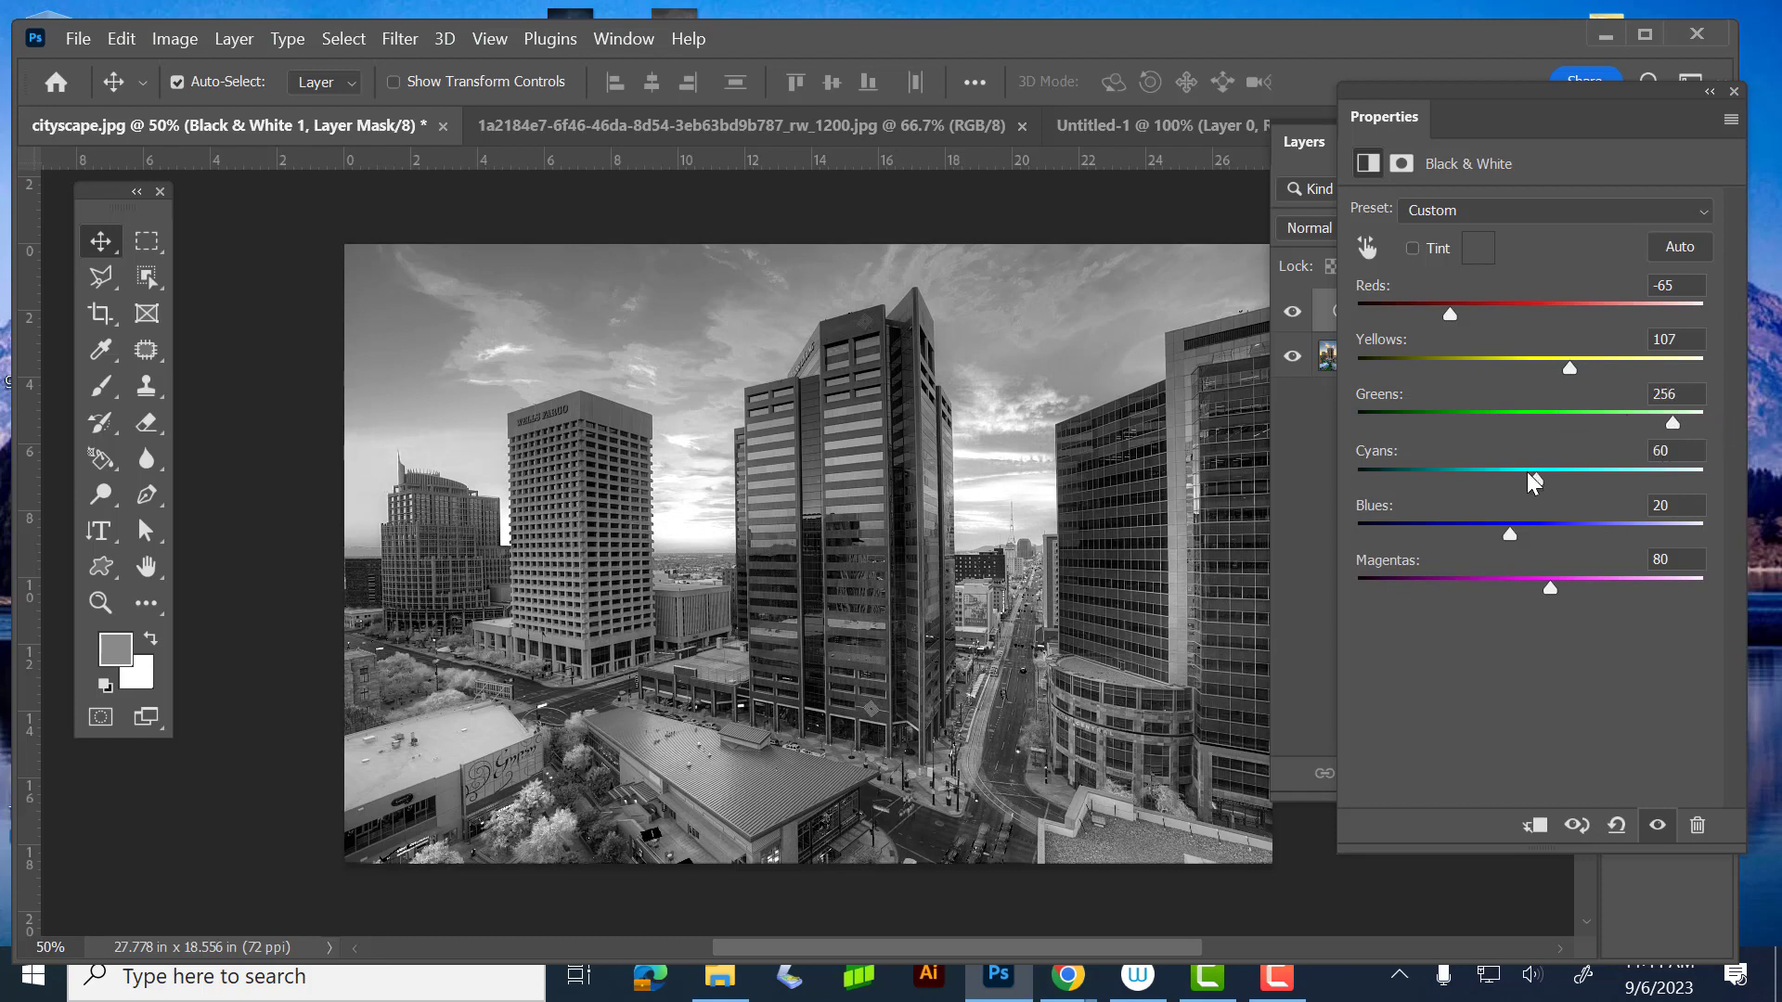
drag(1528, 473, 1530, 540)
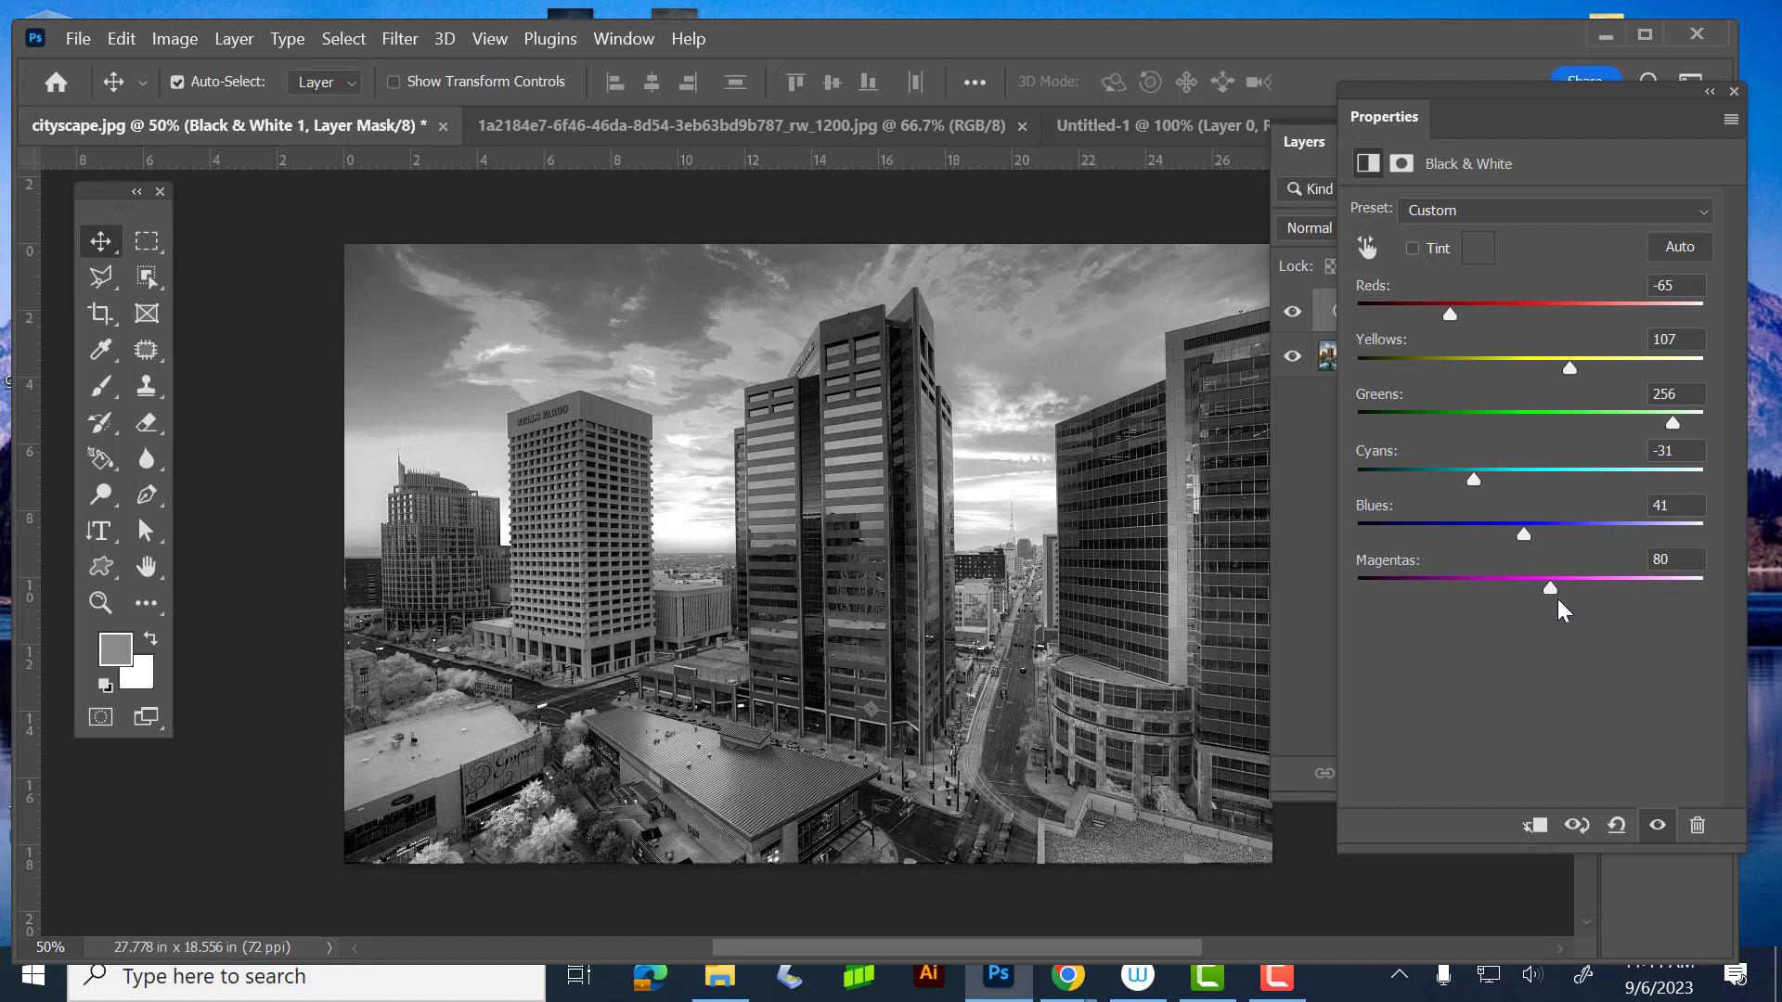
drag(1536, 583, 1582, 591)
- Try an orange tint on the Black & White layer, then remove it
click(1412, 248)
click(1476, 248)
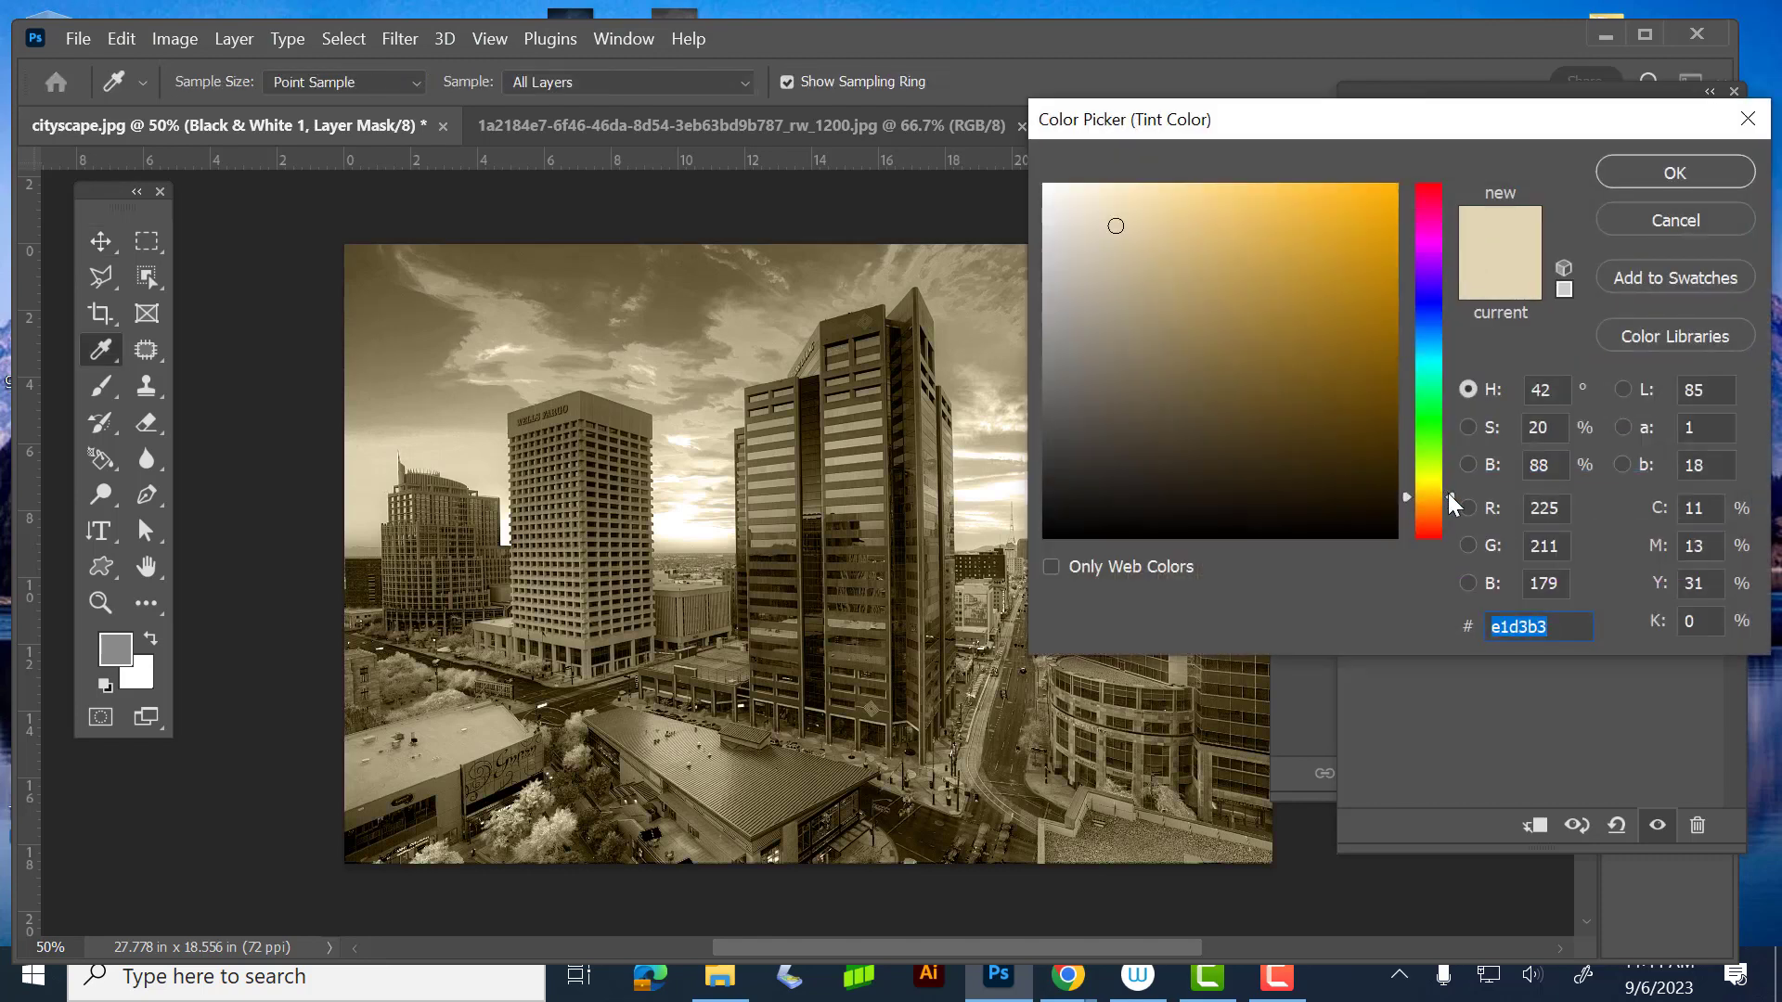
drag(1448, 493, 1448, 509)
click(1295, 243)
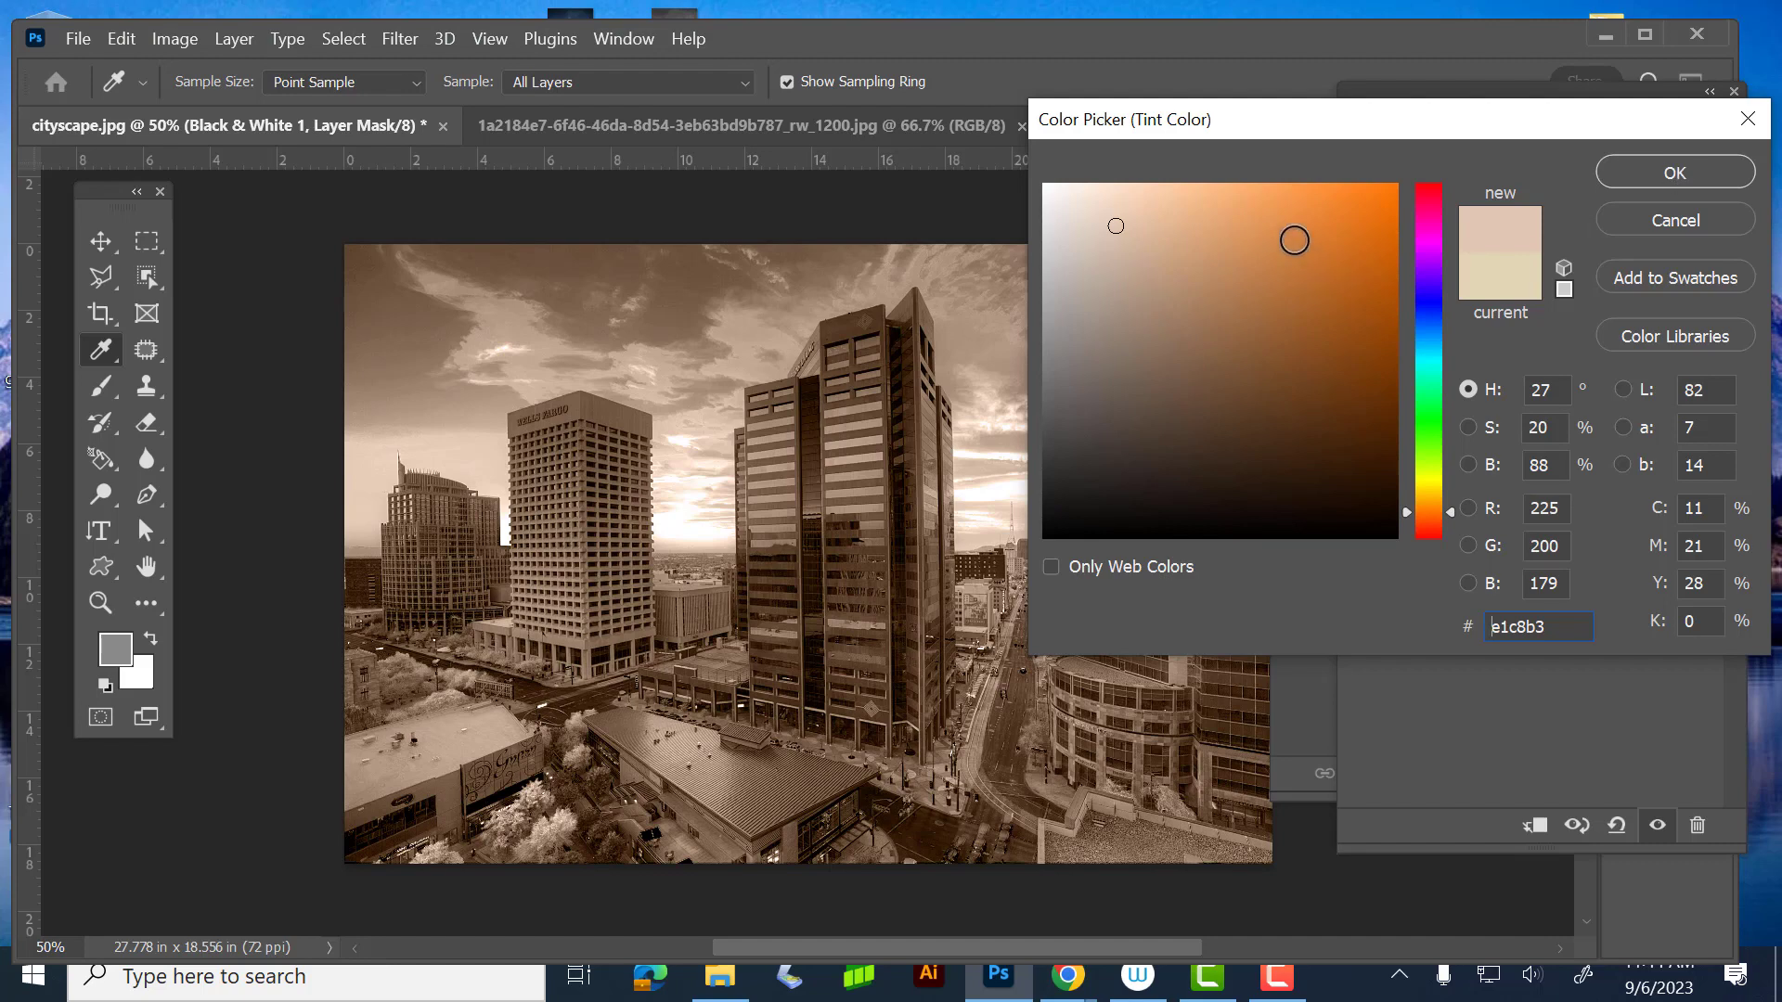
click(1675, 173)
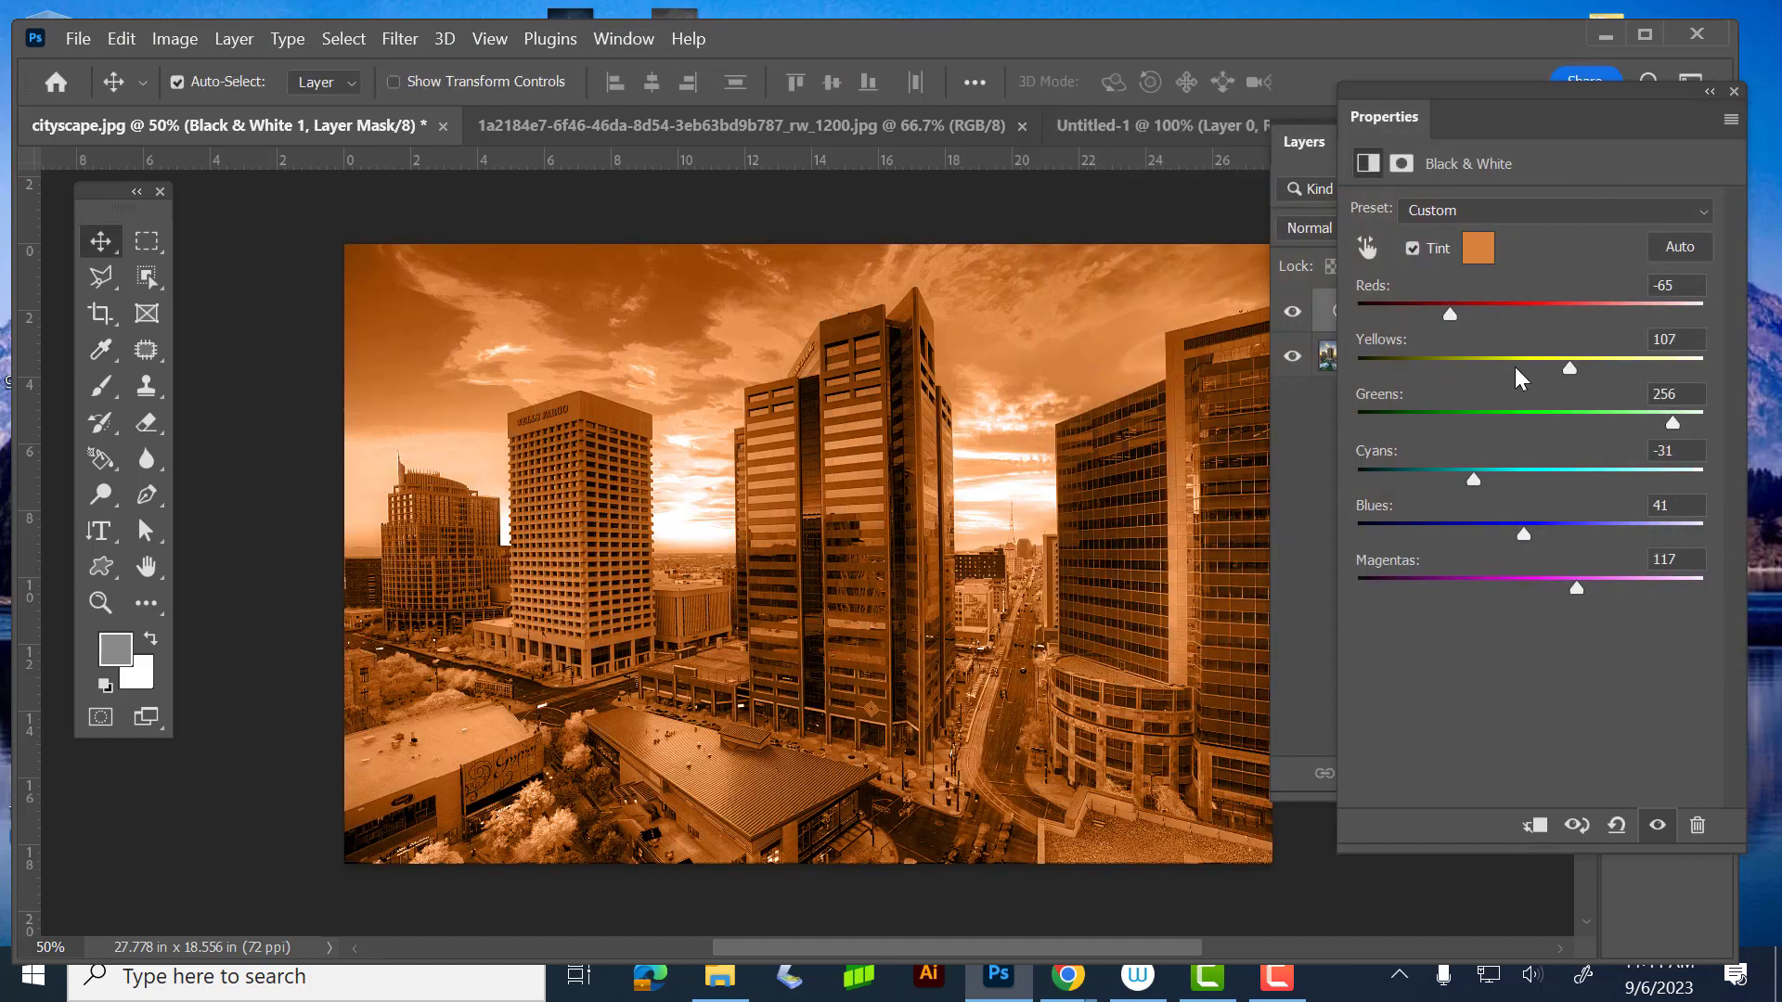
click(1413, 248)
- Toggle Black & White 1 on and off to compare, leaving the grayscale applied
click(1657, 826)
click(1657, 826)
click(1657, 826)
click(1657, 826)
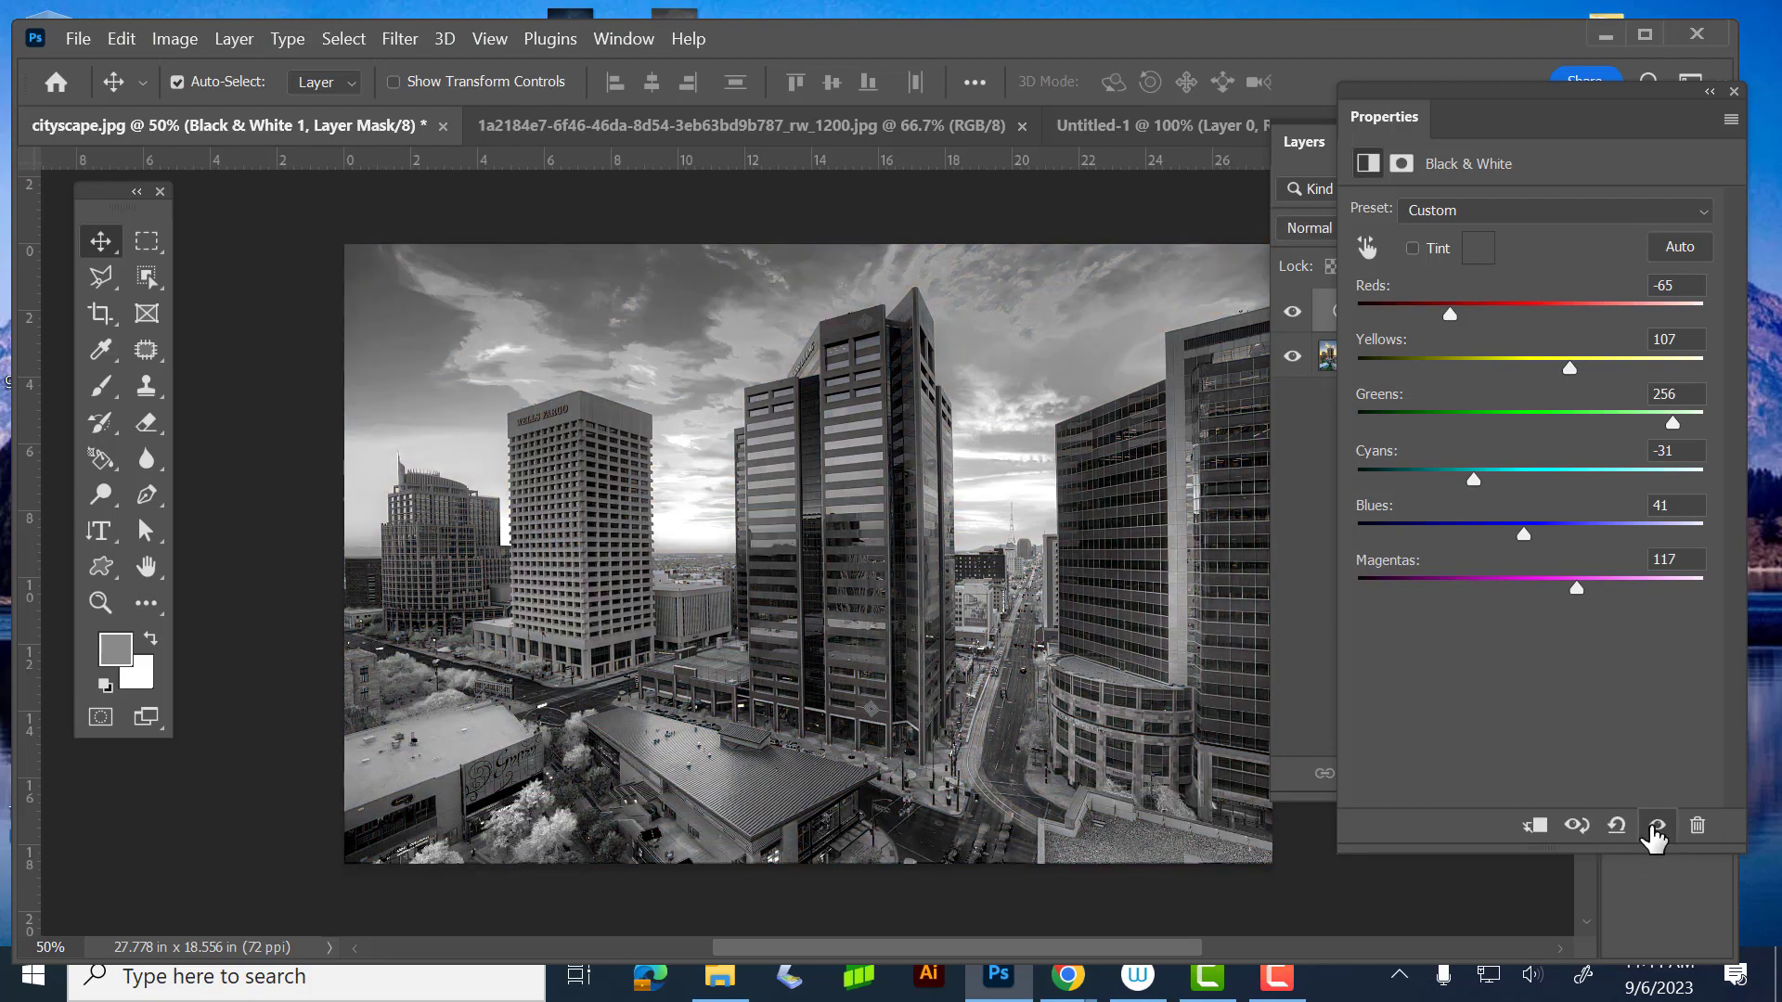
click(1657, 826)
click(1657, 826)
click(1657, 826)
click(1657, 826)
click(1733, 91)
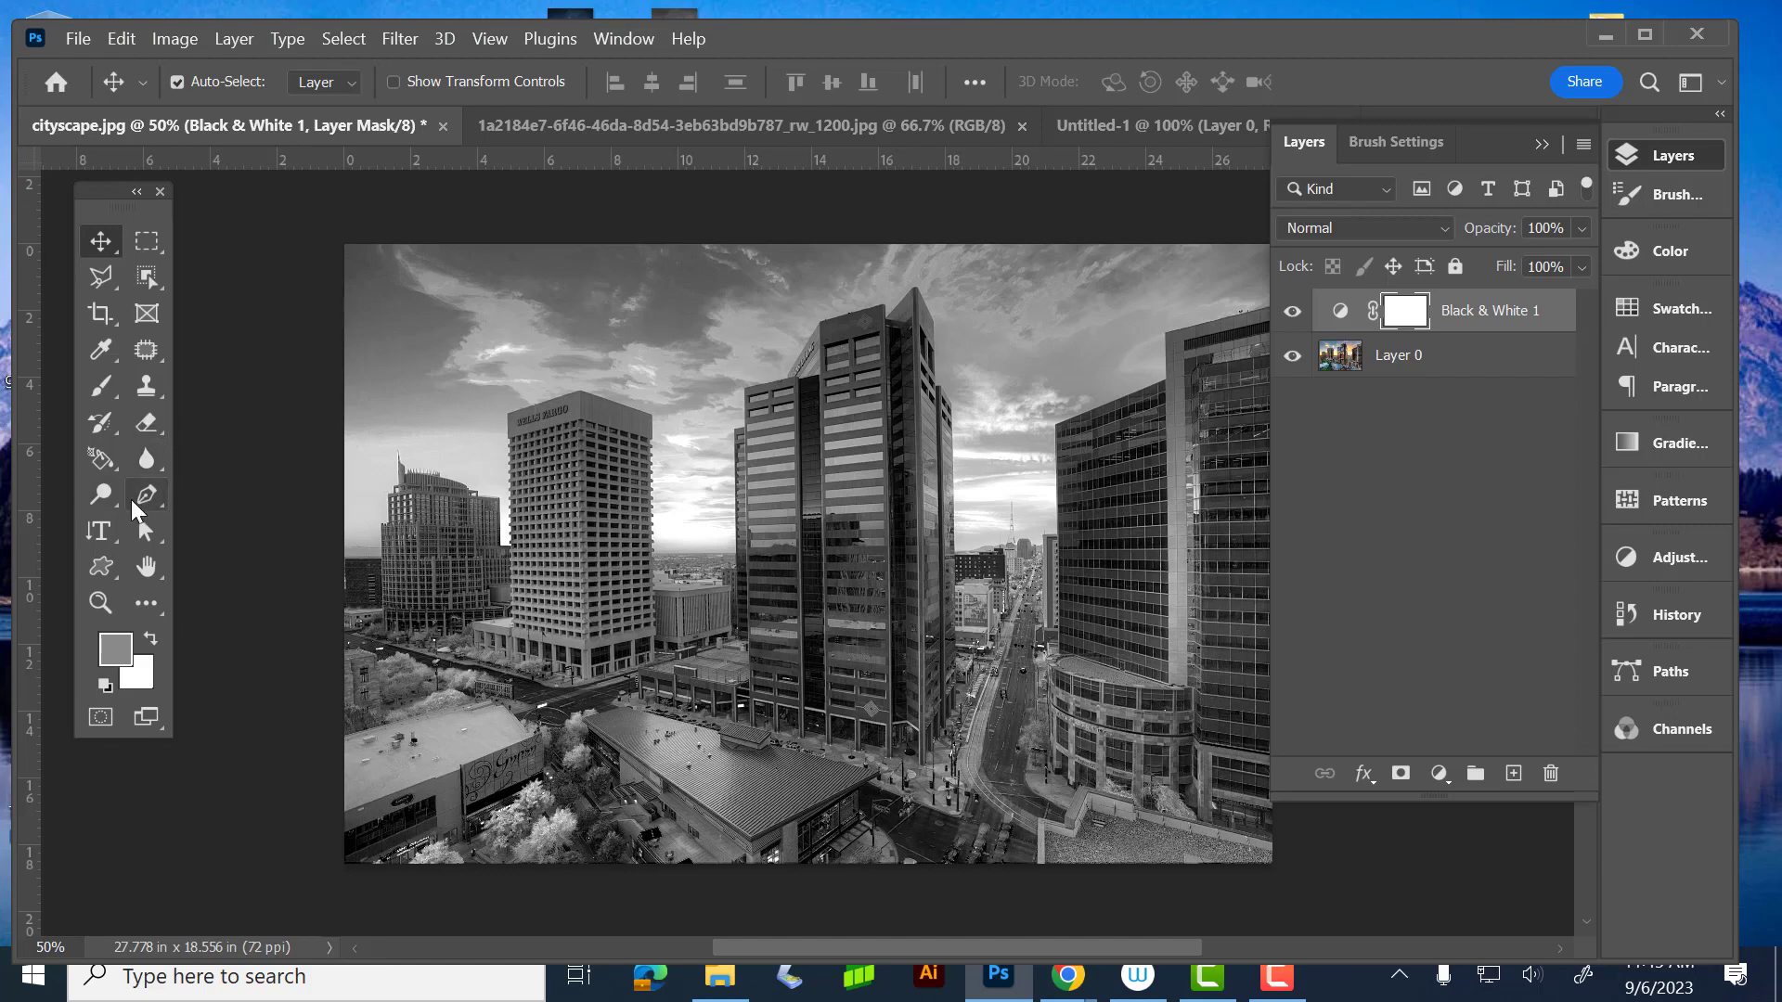
- Choose the Dodge tool, enlarge its brush, and review the brush presets and exposure options
click(102, 485)
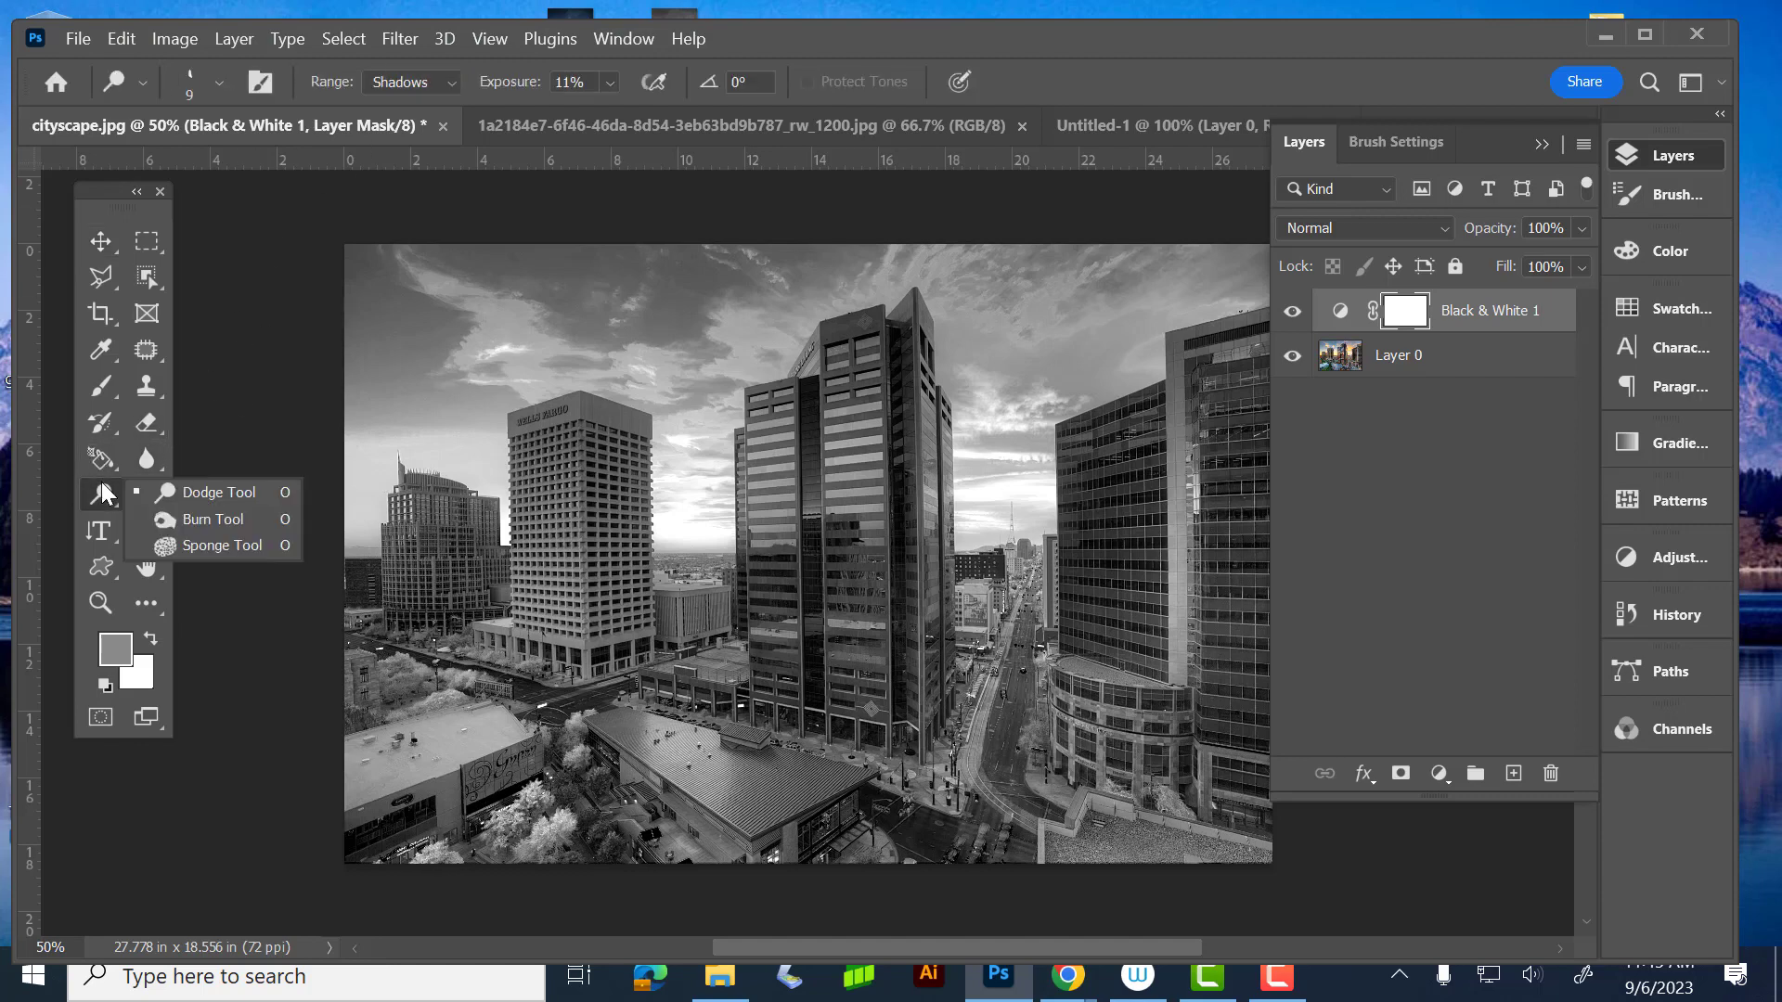
click(168, 486)
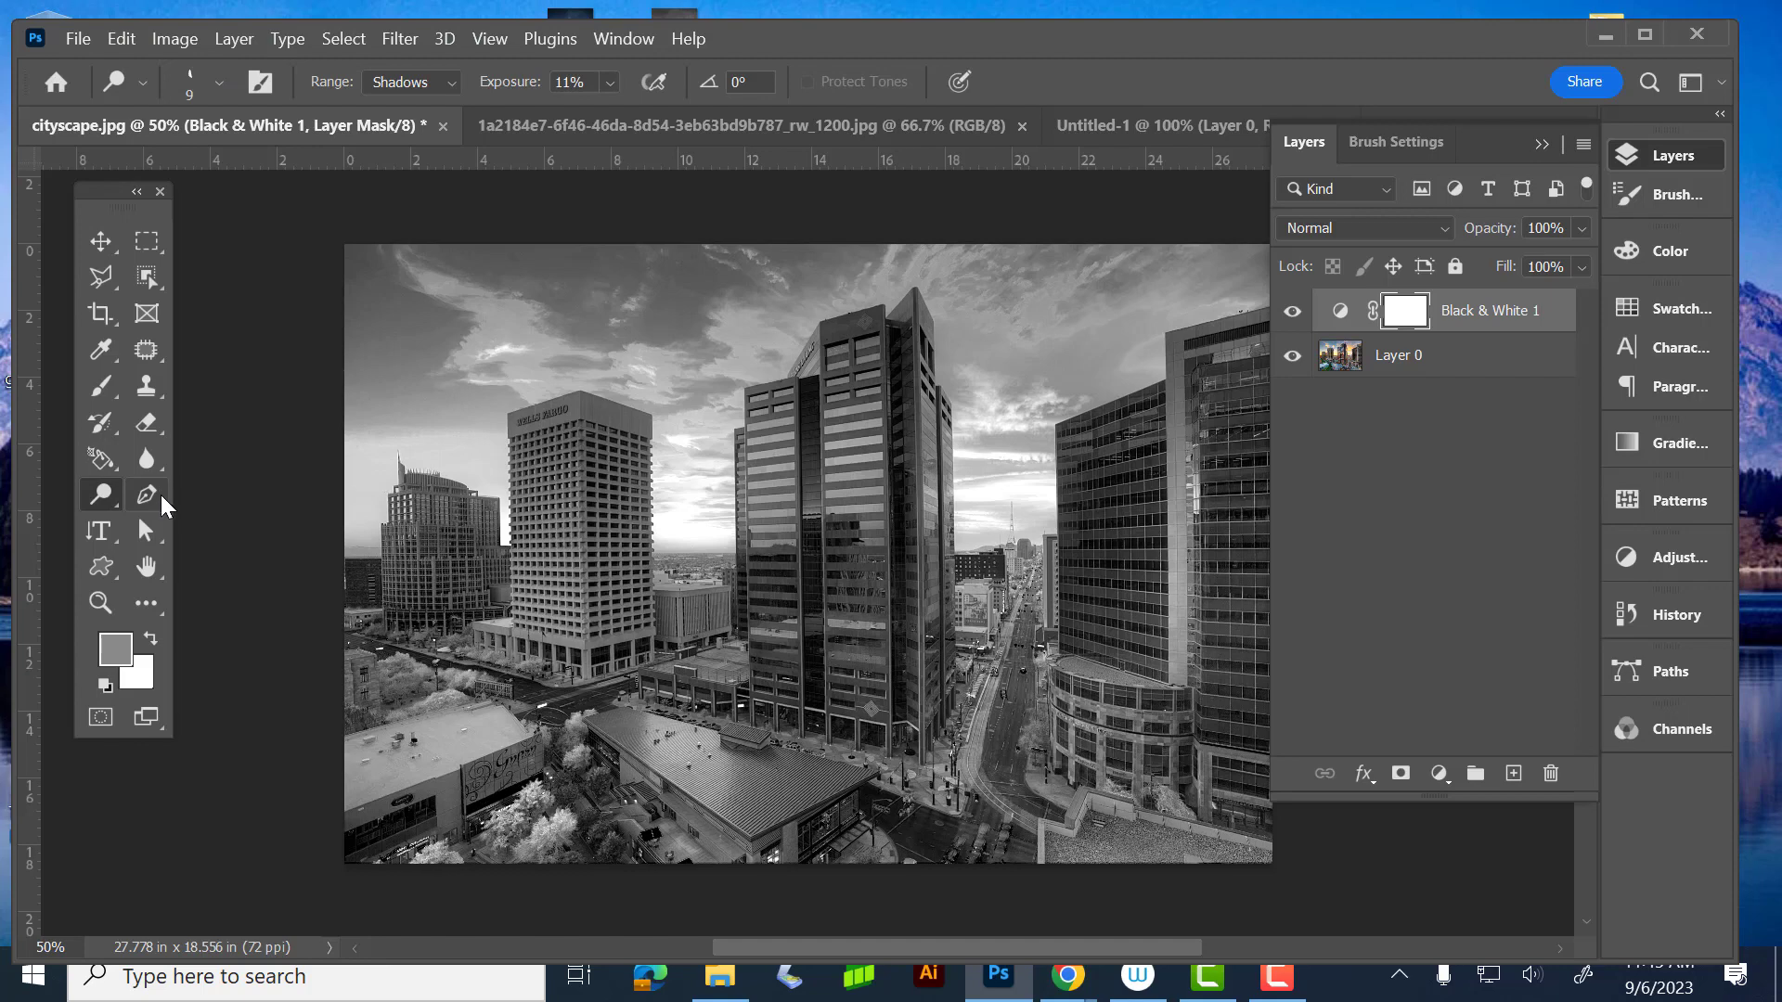
click(106, 486)
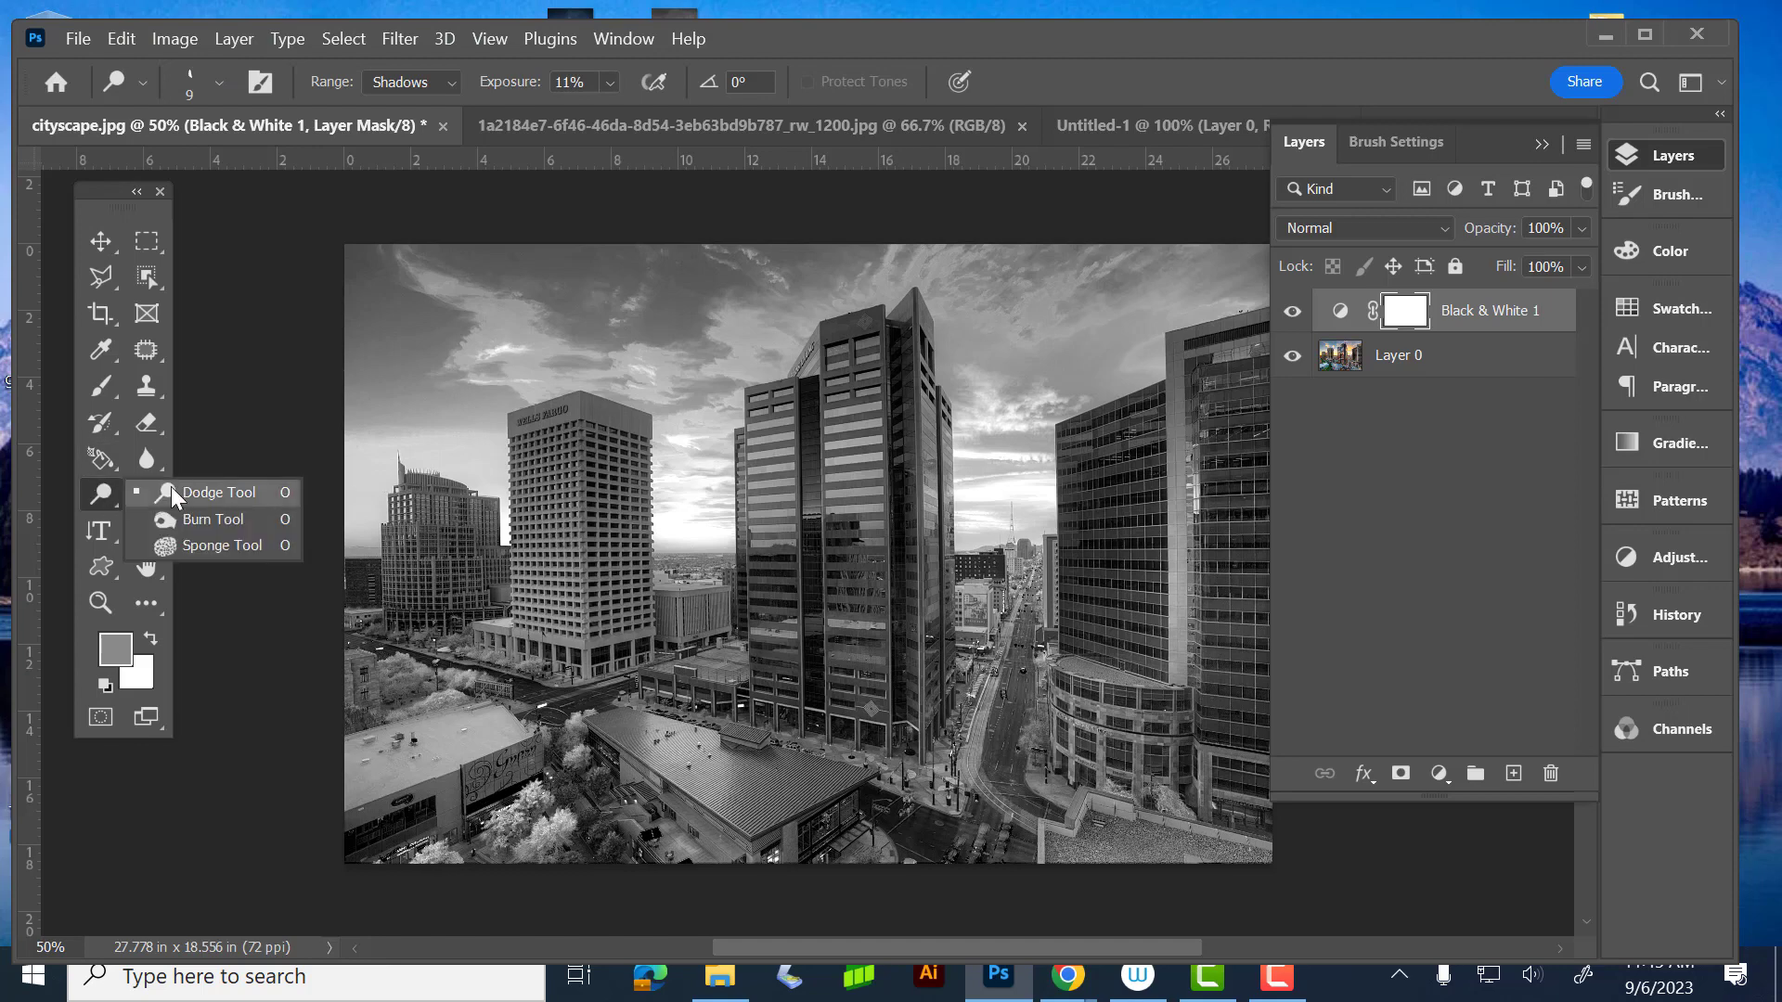
click(219, 488)
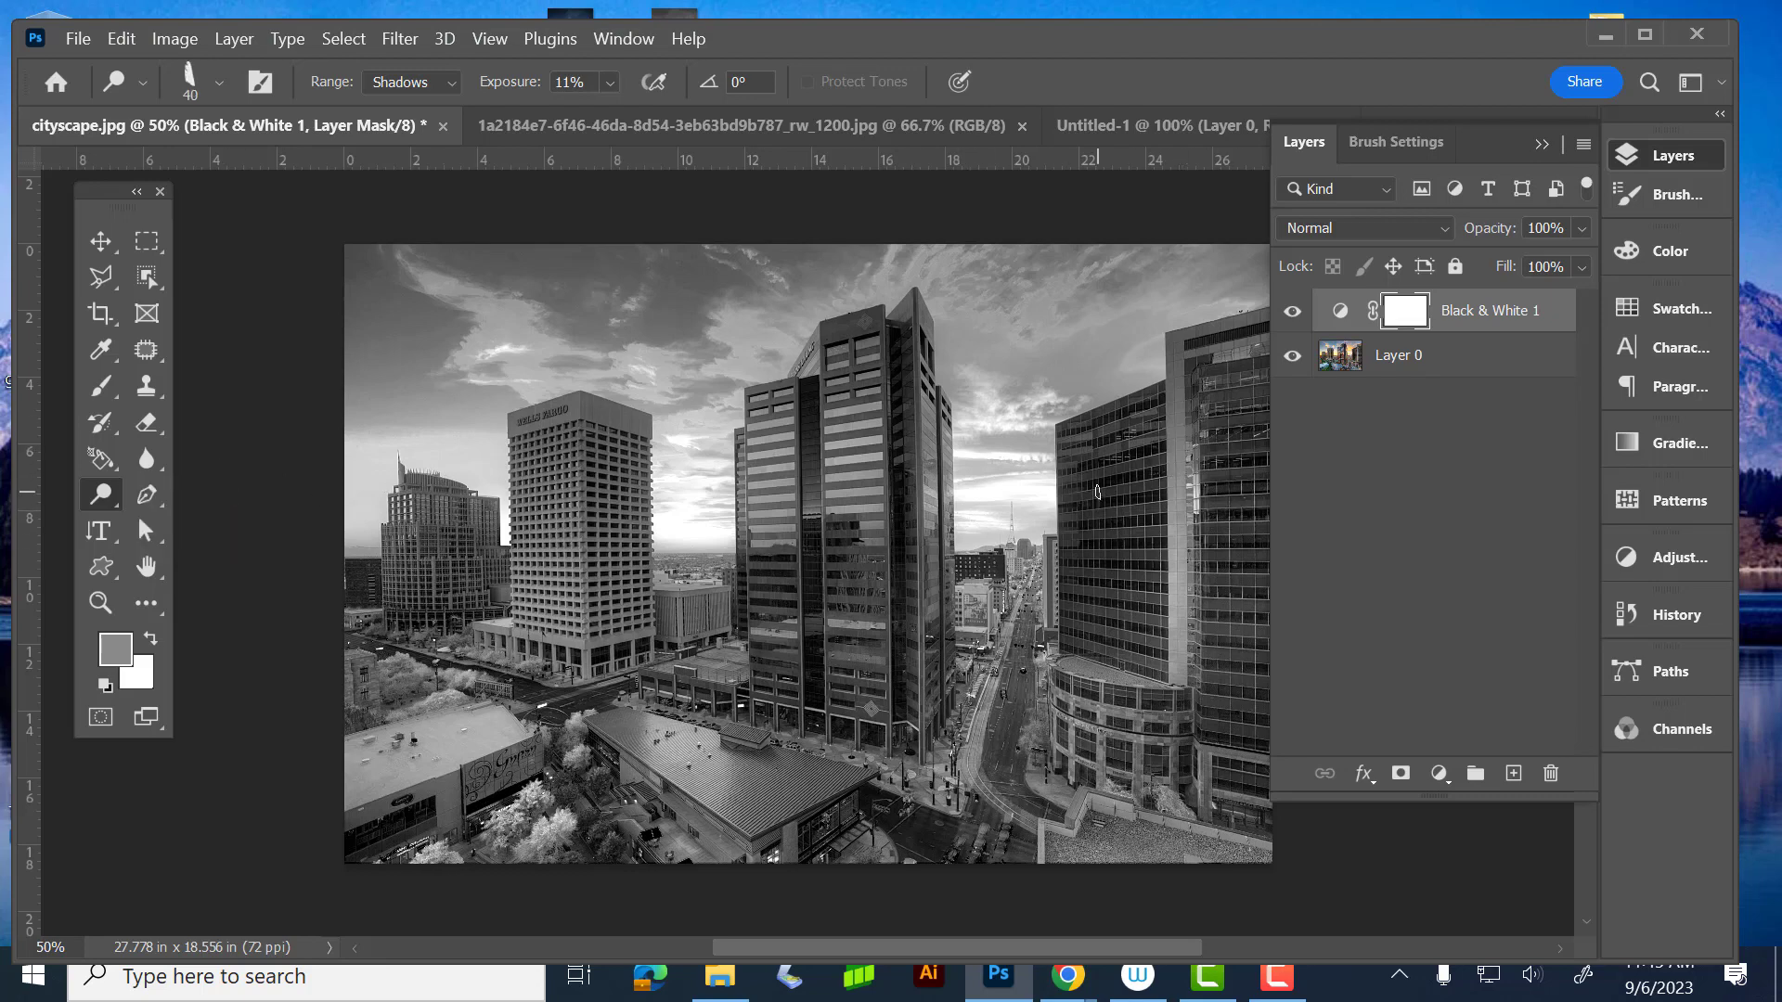
key(bracketright)
click(218, 81)
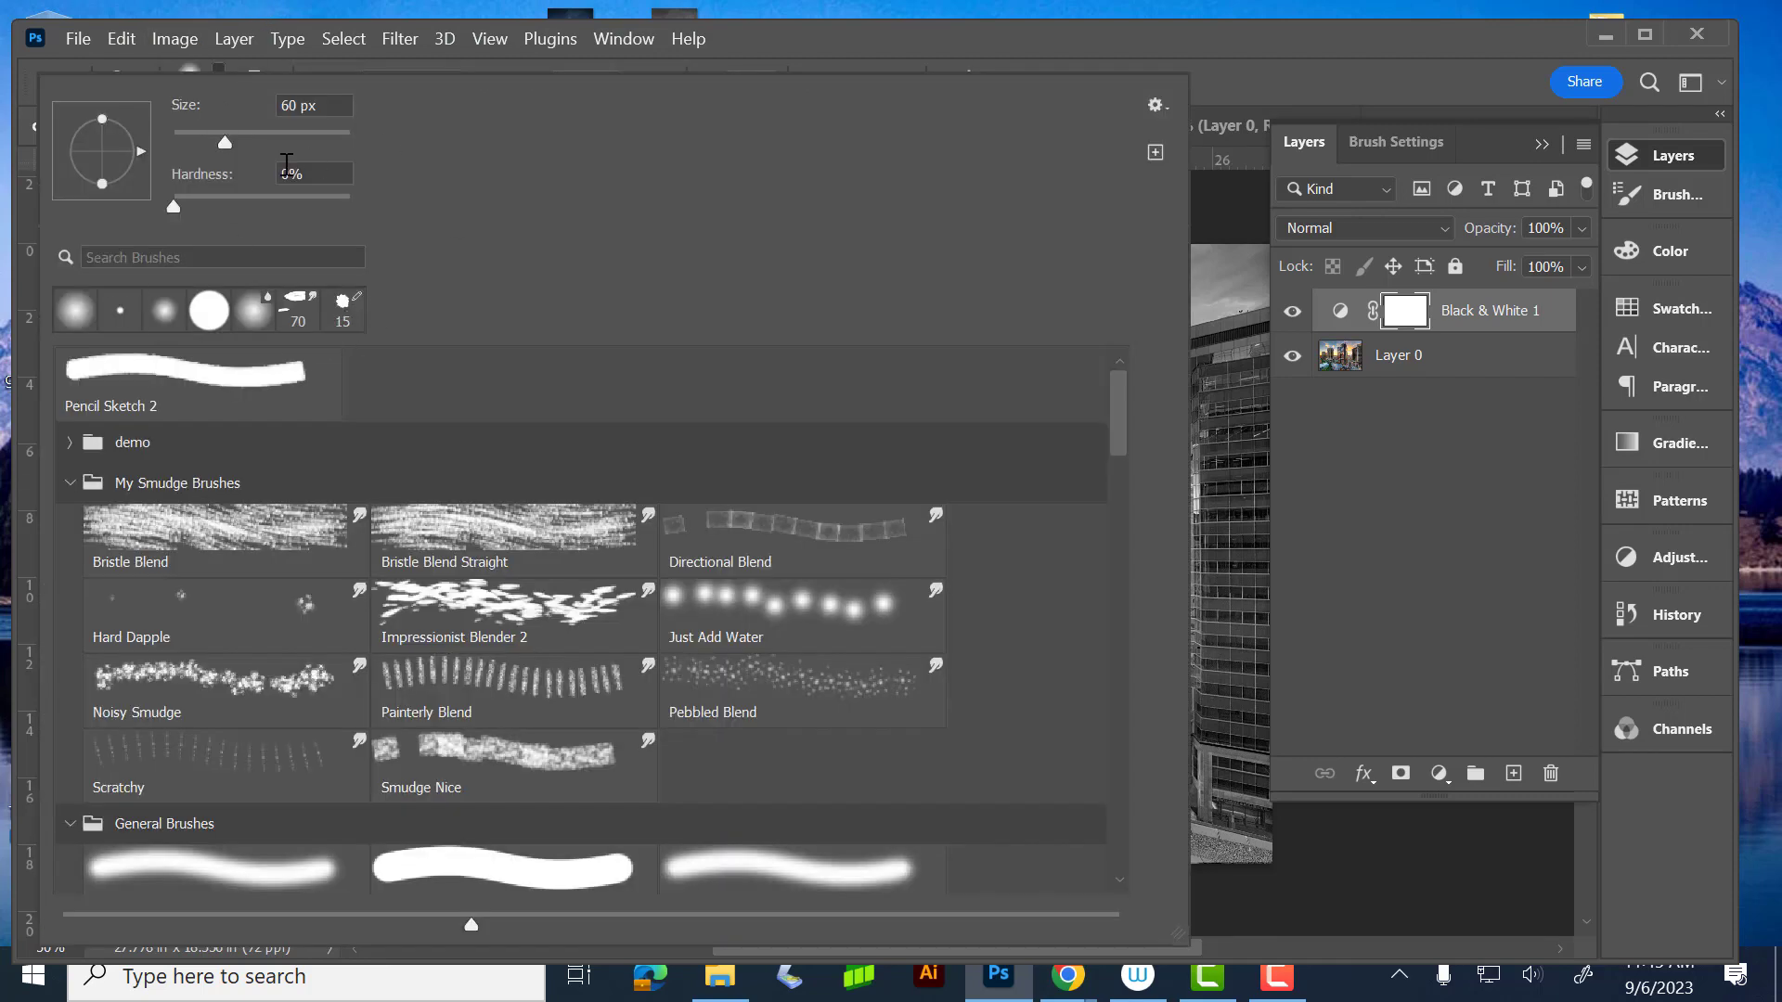
click(813, 28)
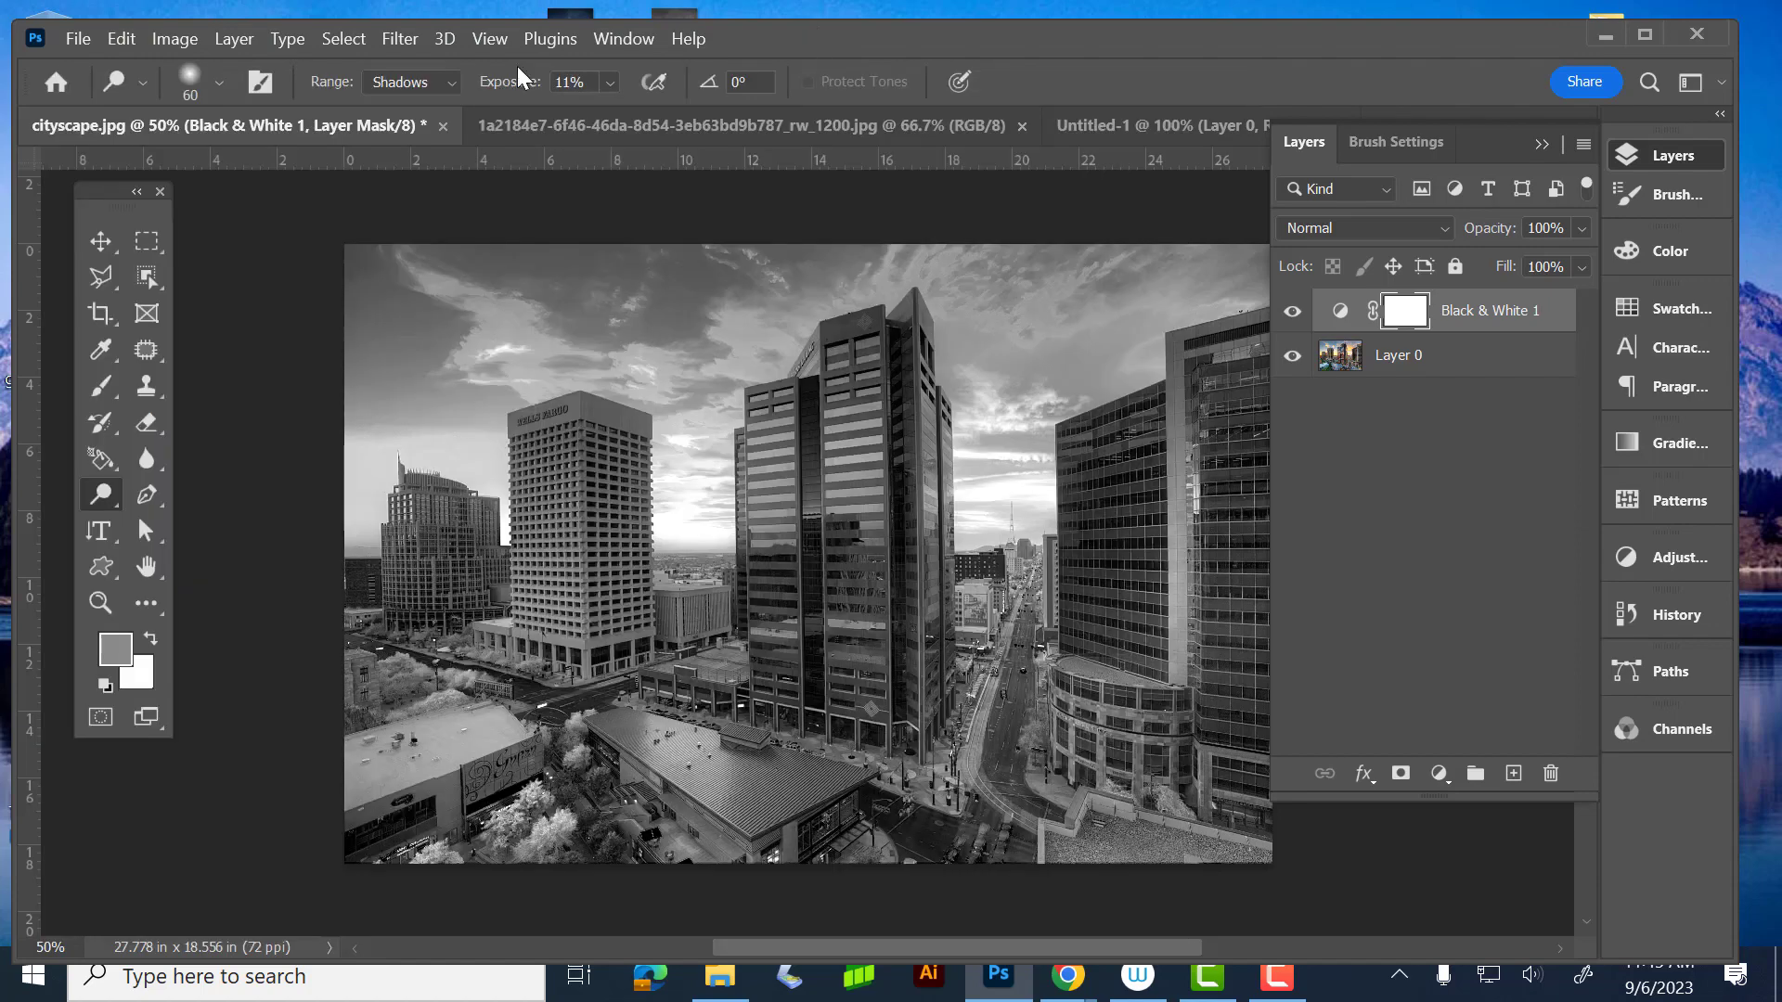
click(609, 82)
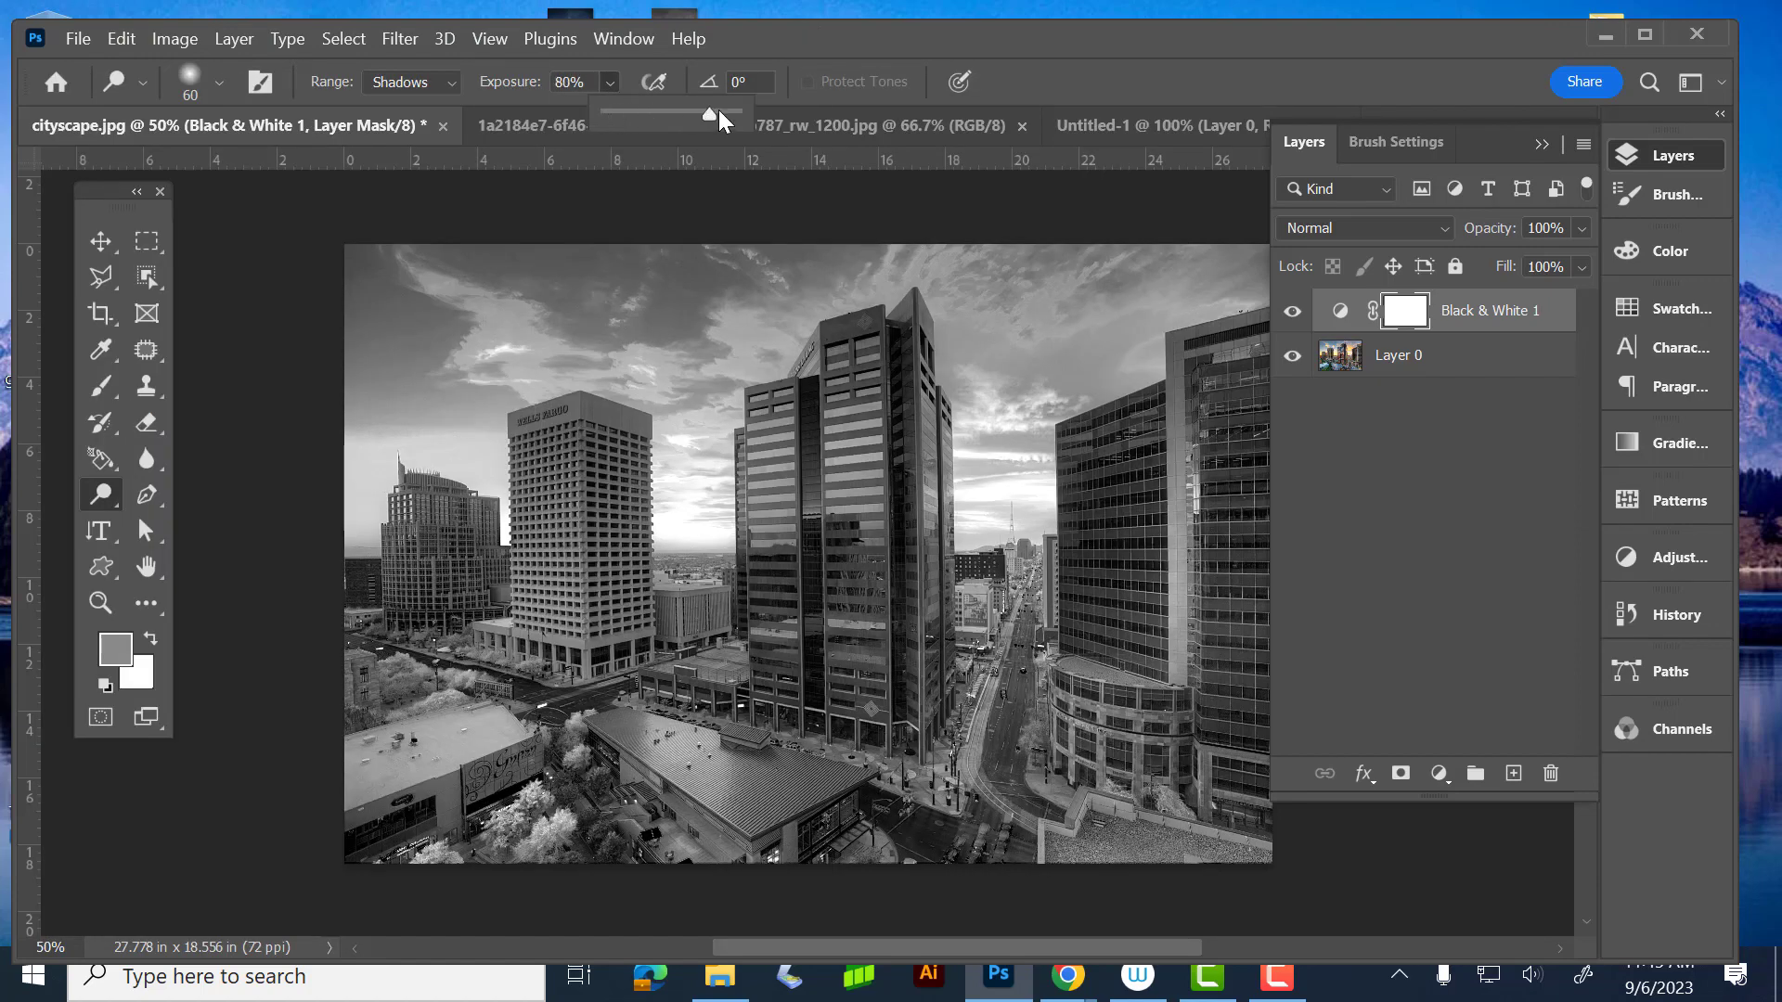
click(821, 37)
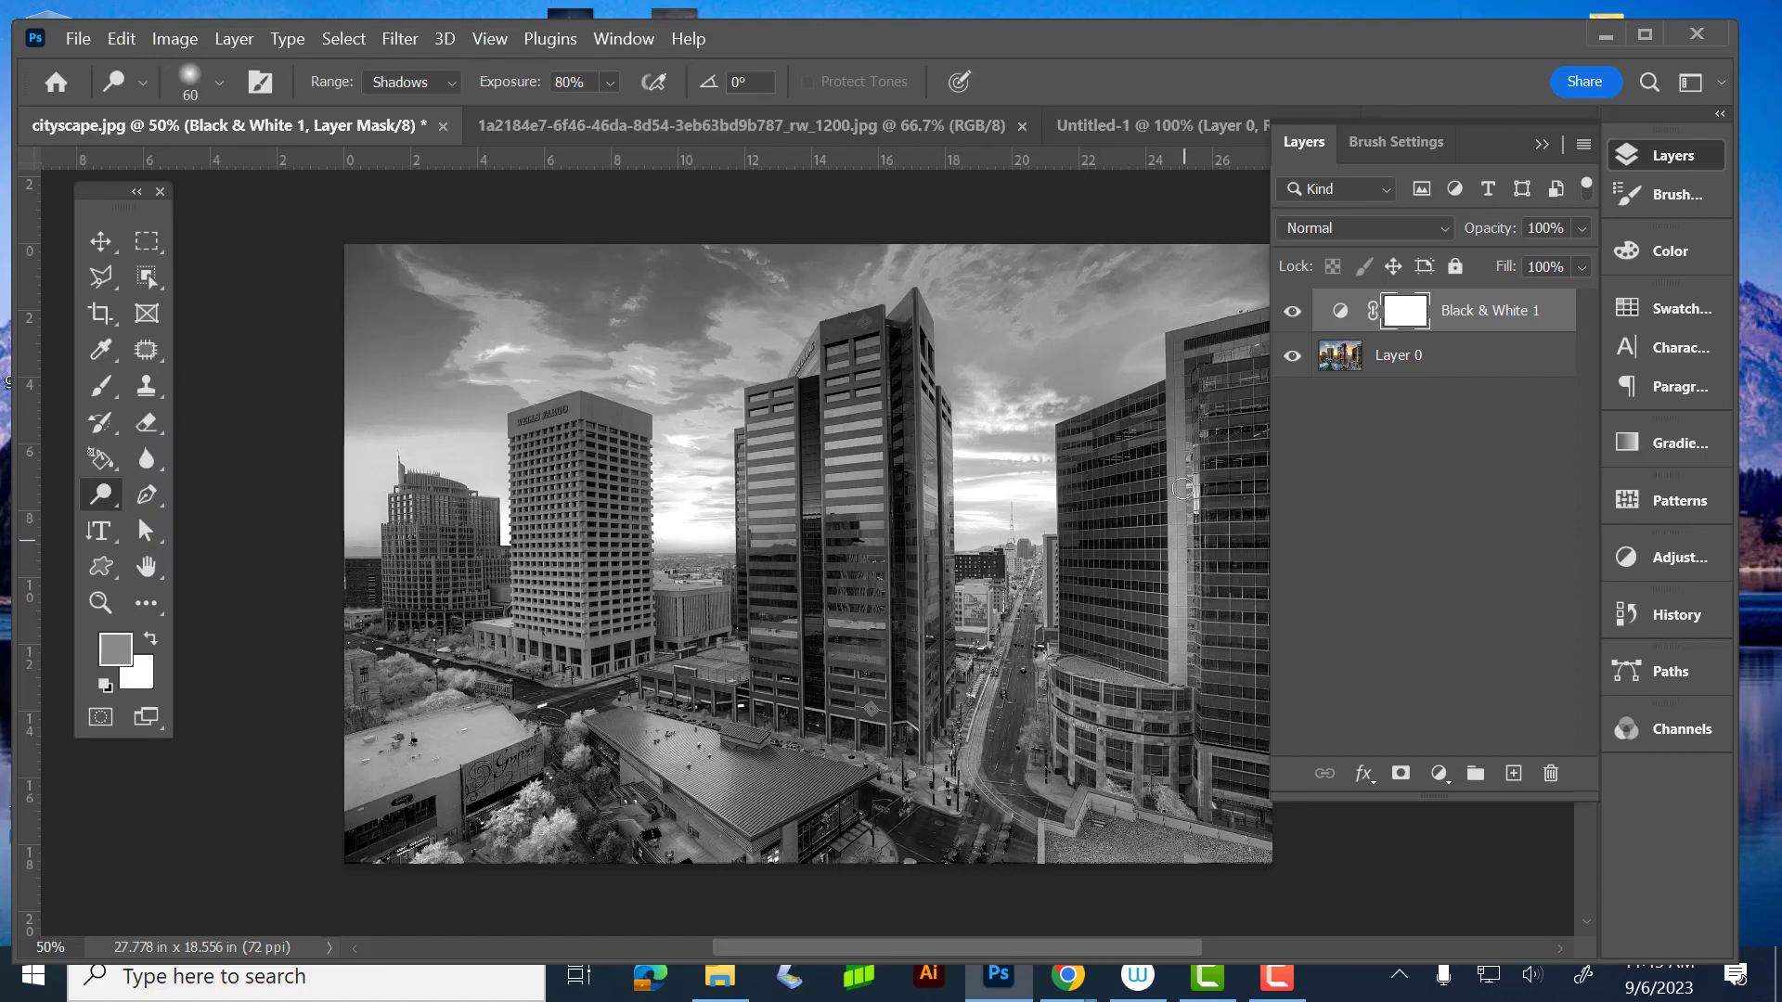
- Target Layer 0 and set dodge Exposure to 11% with a bigger brush
click(1340, 355)
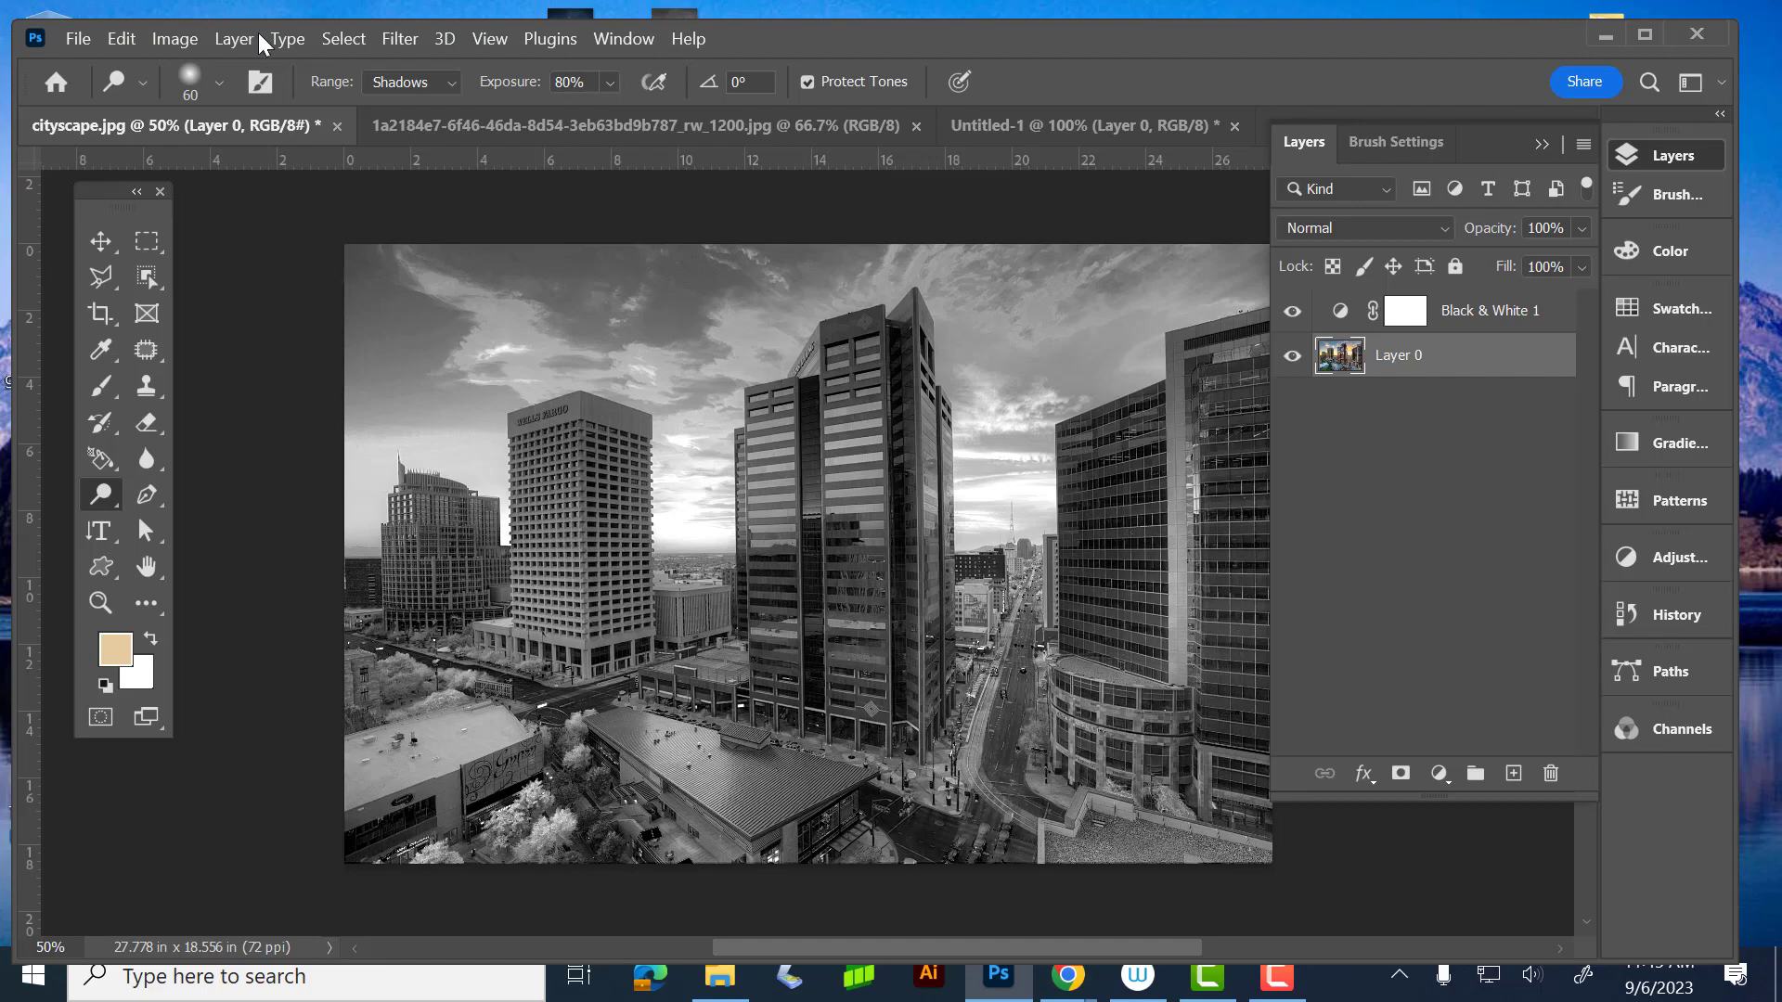
click(609, 83)
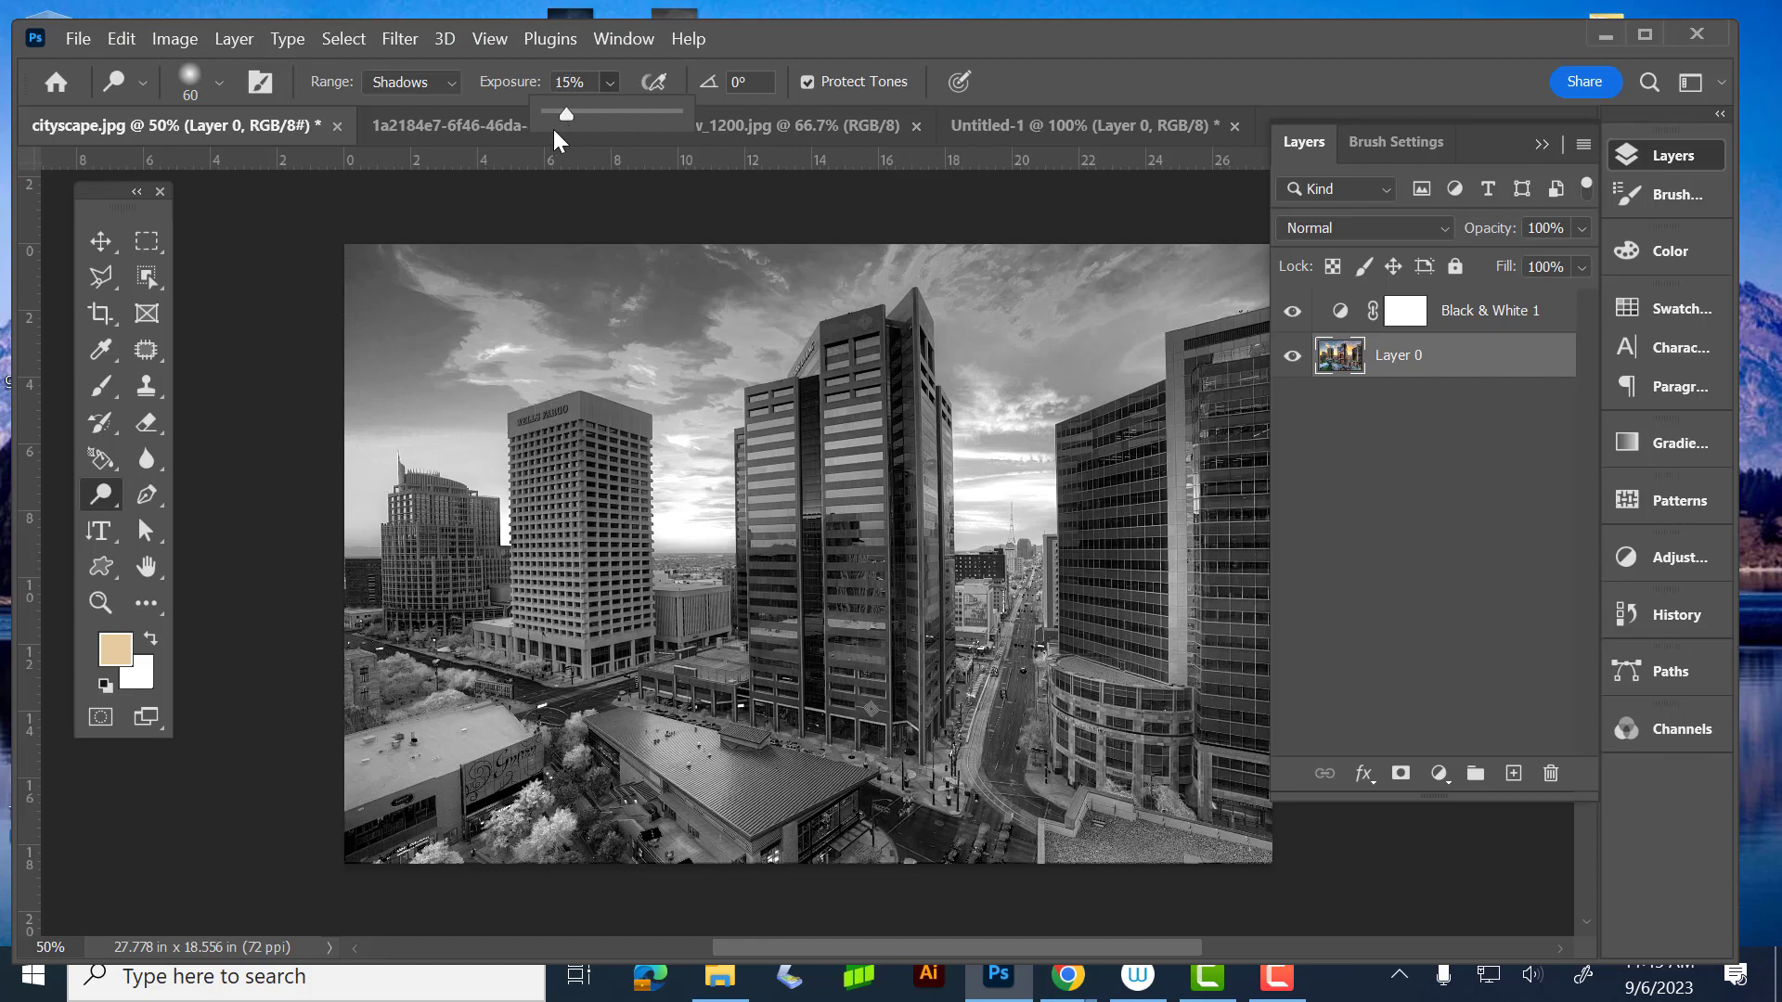
drag(555, 114, 561, 114)
key(bracketright)
key(bracketright)
key(bracketright)
key(bracketright)
key(bracketright)
key(bracketright)
key(bracketright)
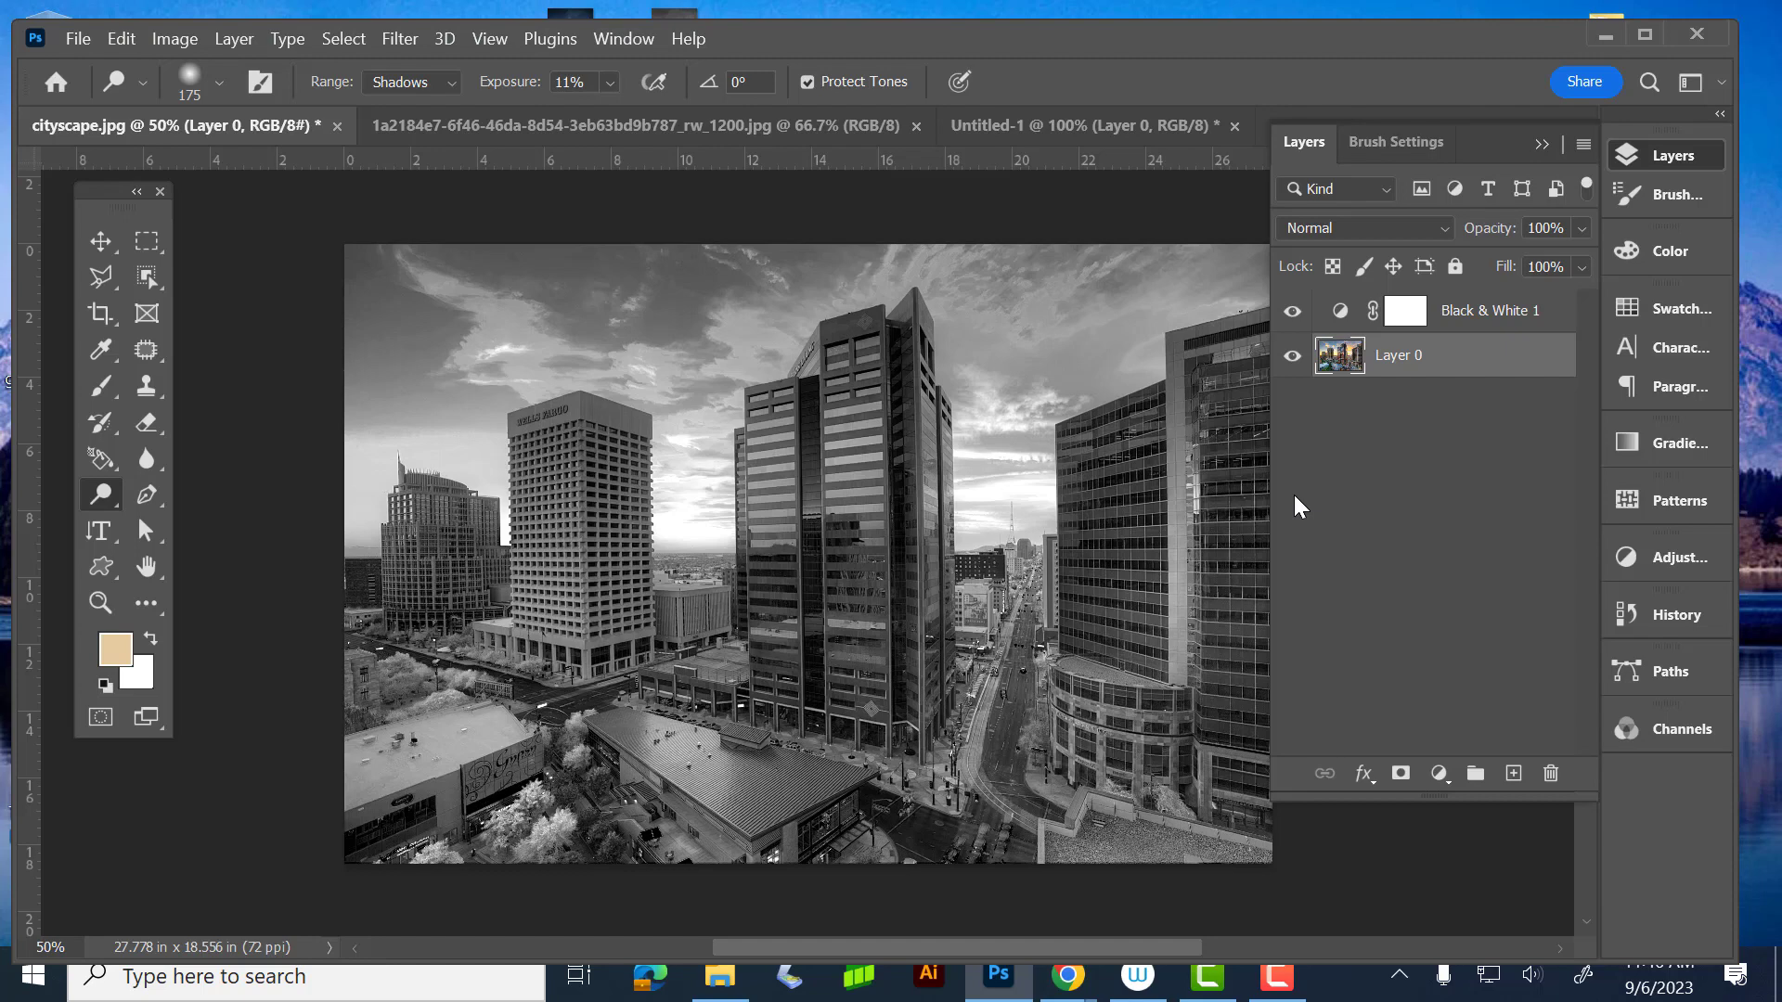
click(1696, 158)
- Float the grunge texture window and drag it onto cityscape.jpg as a new layer
click(102, 240)
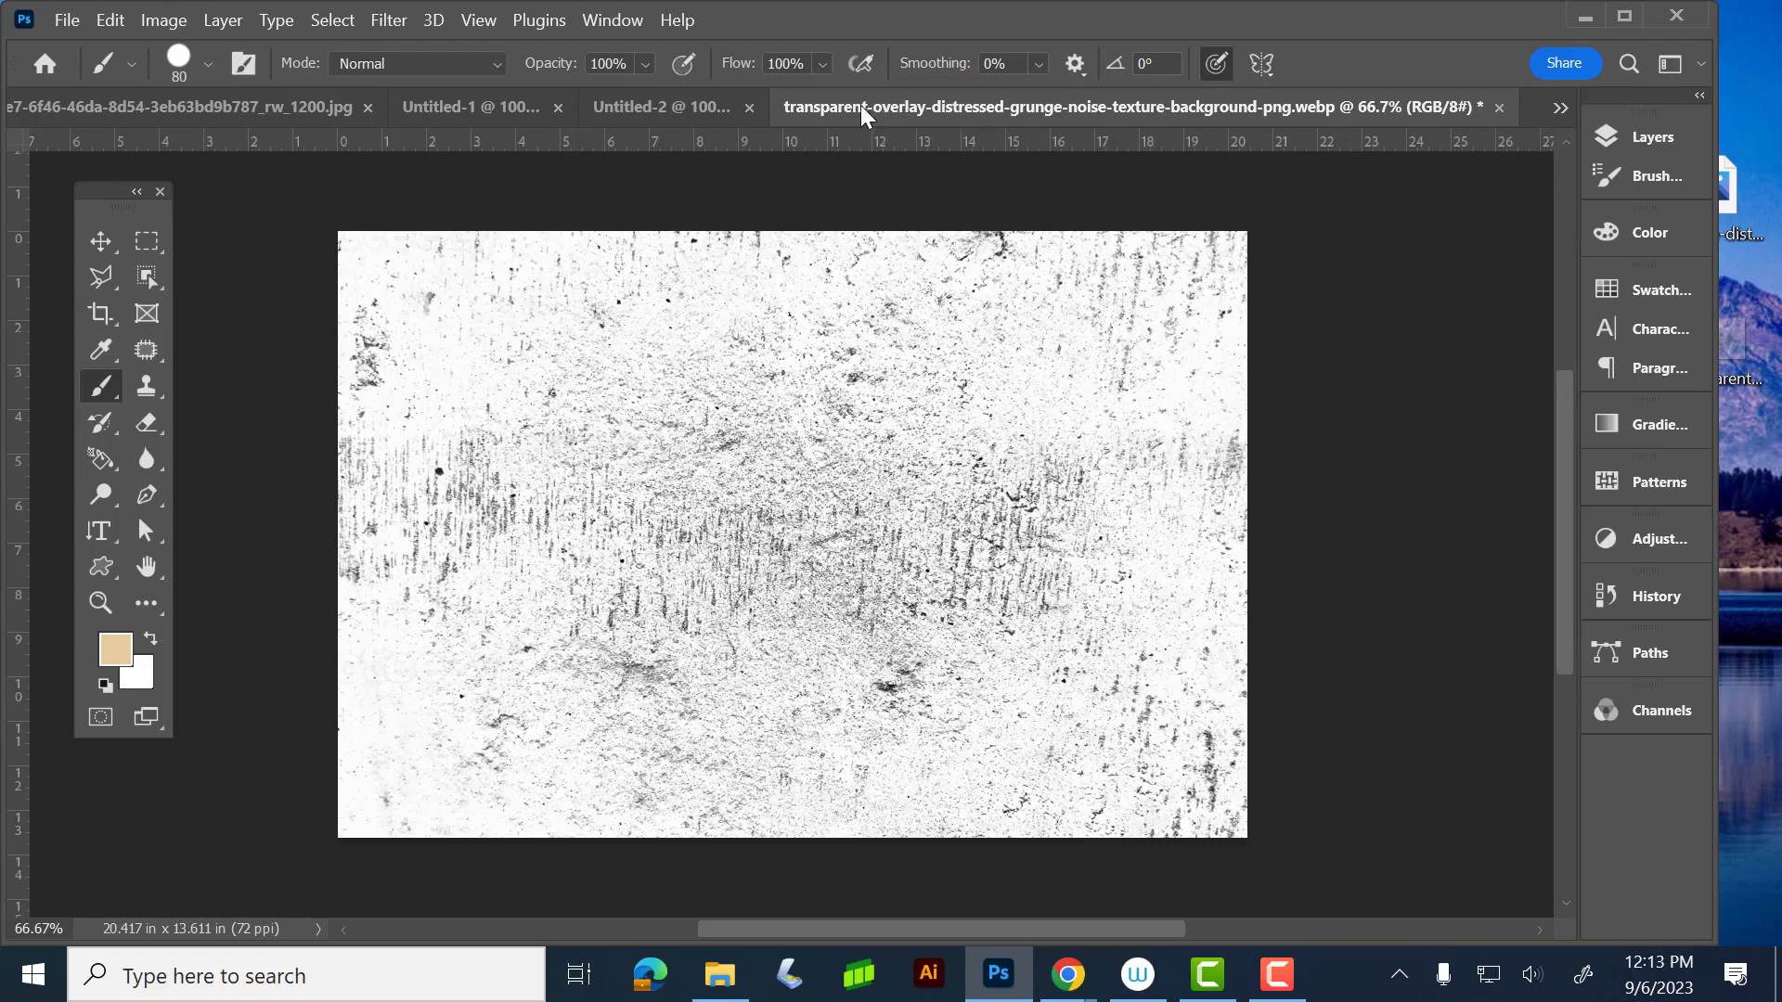
drag(861, 104, 969, 25)
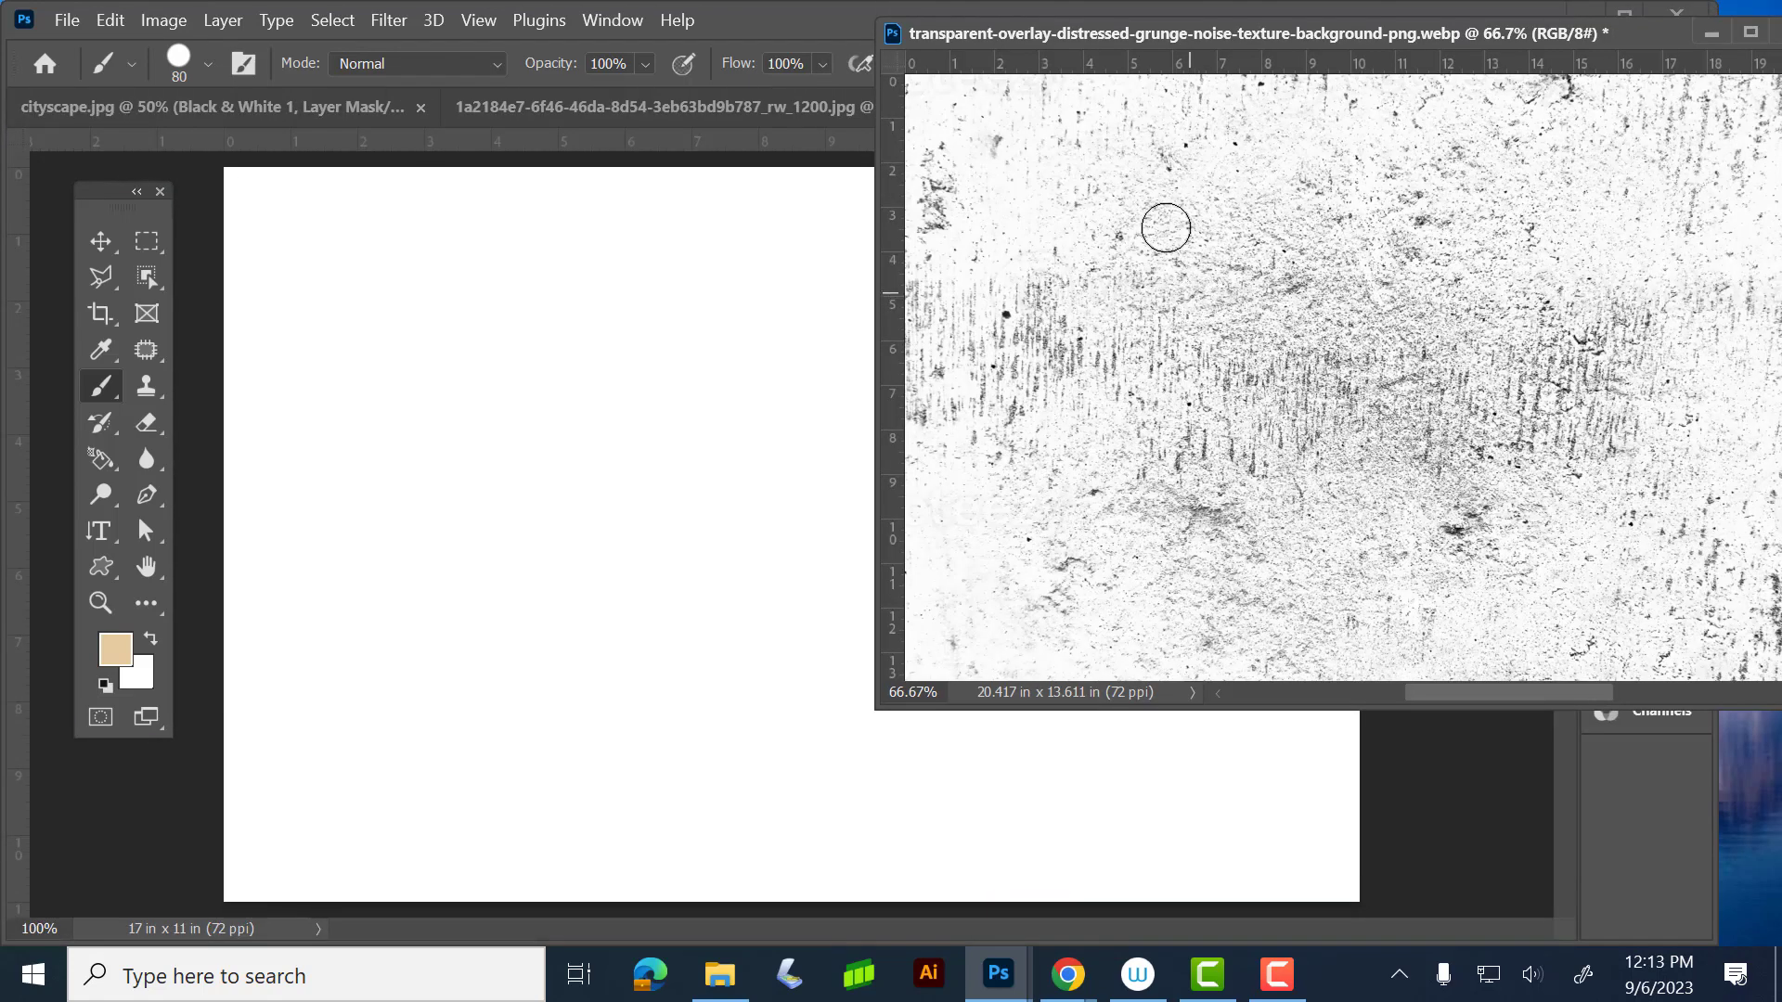
click(98, 233)
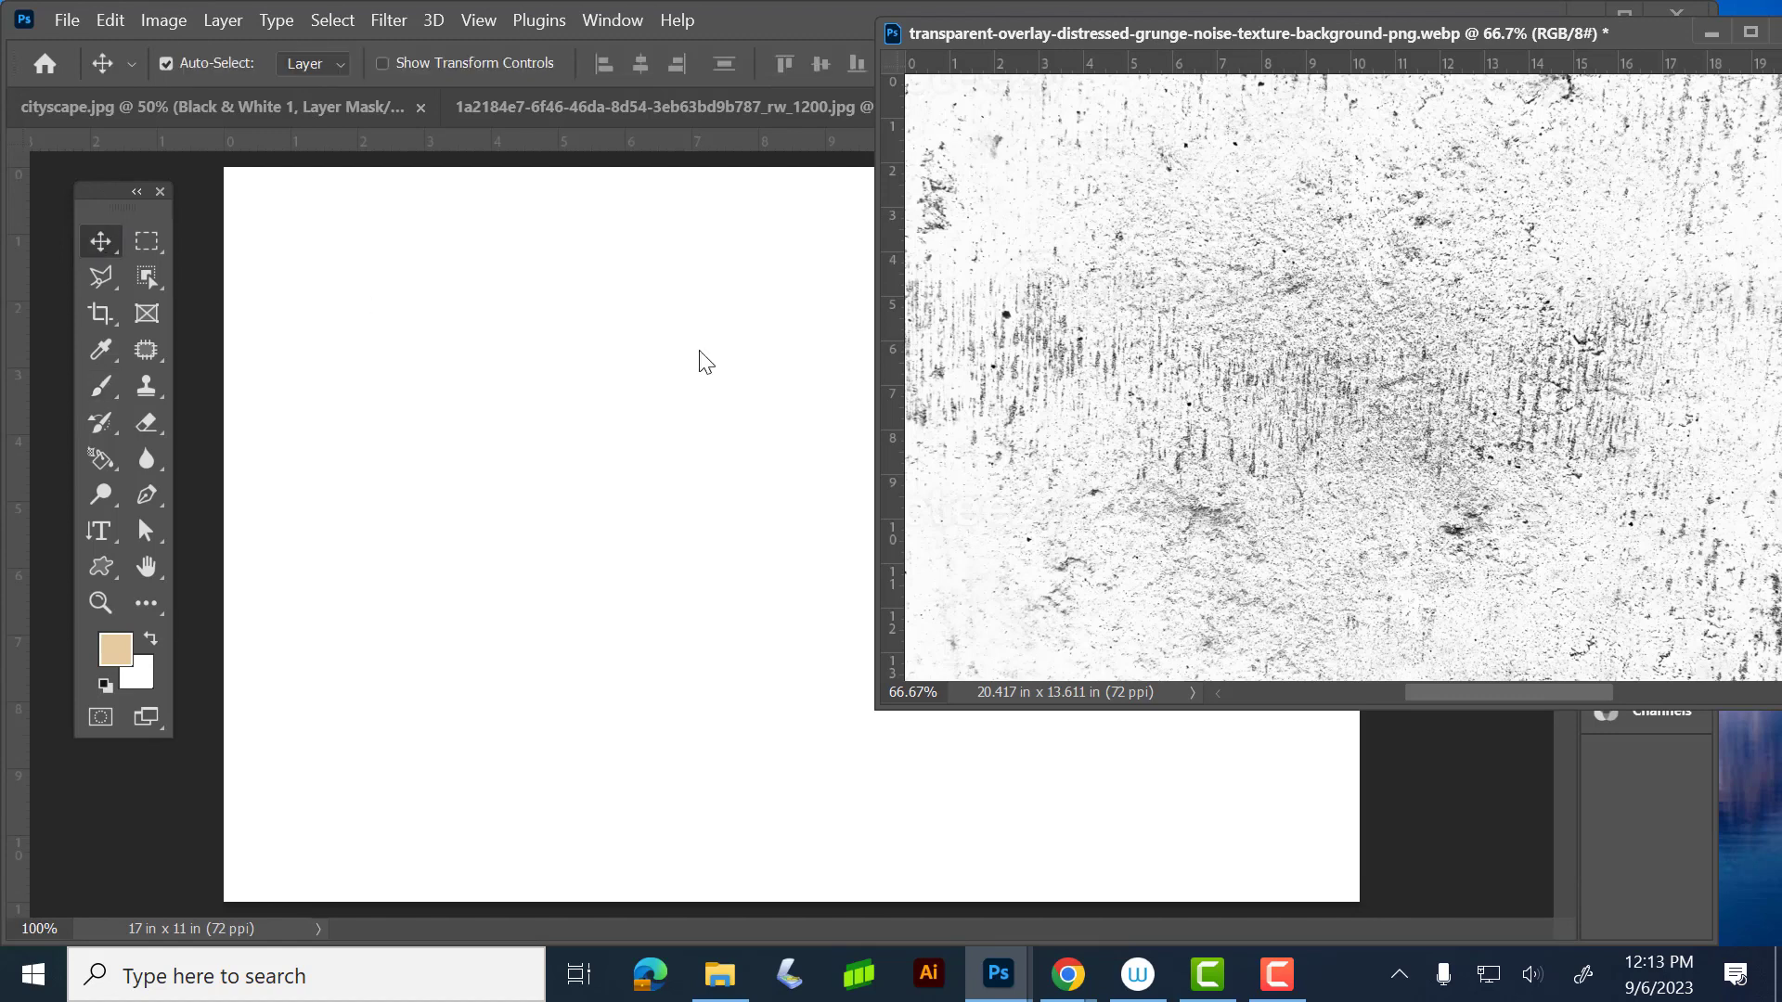
drag(1151, 302, 698, 624)
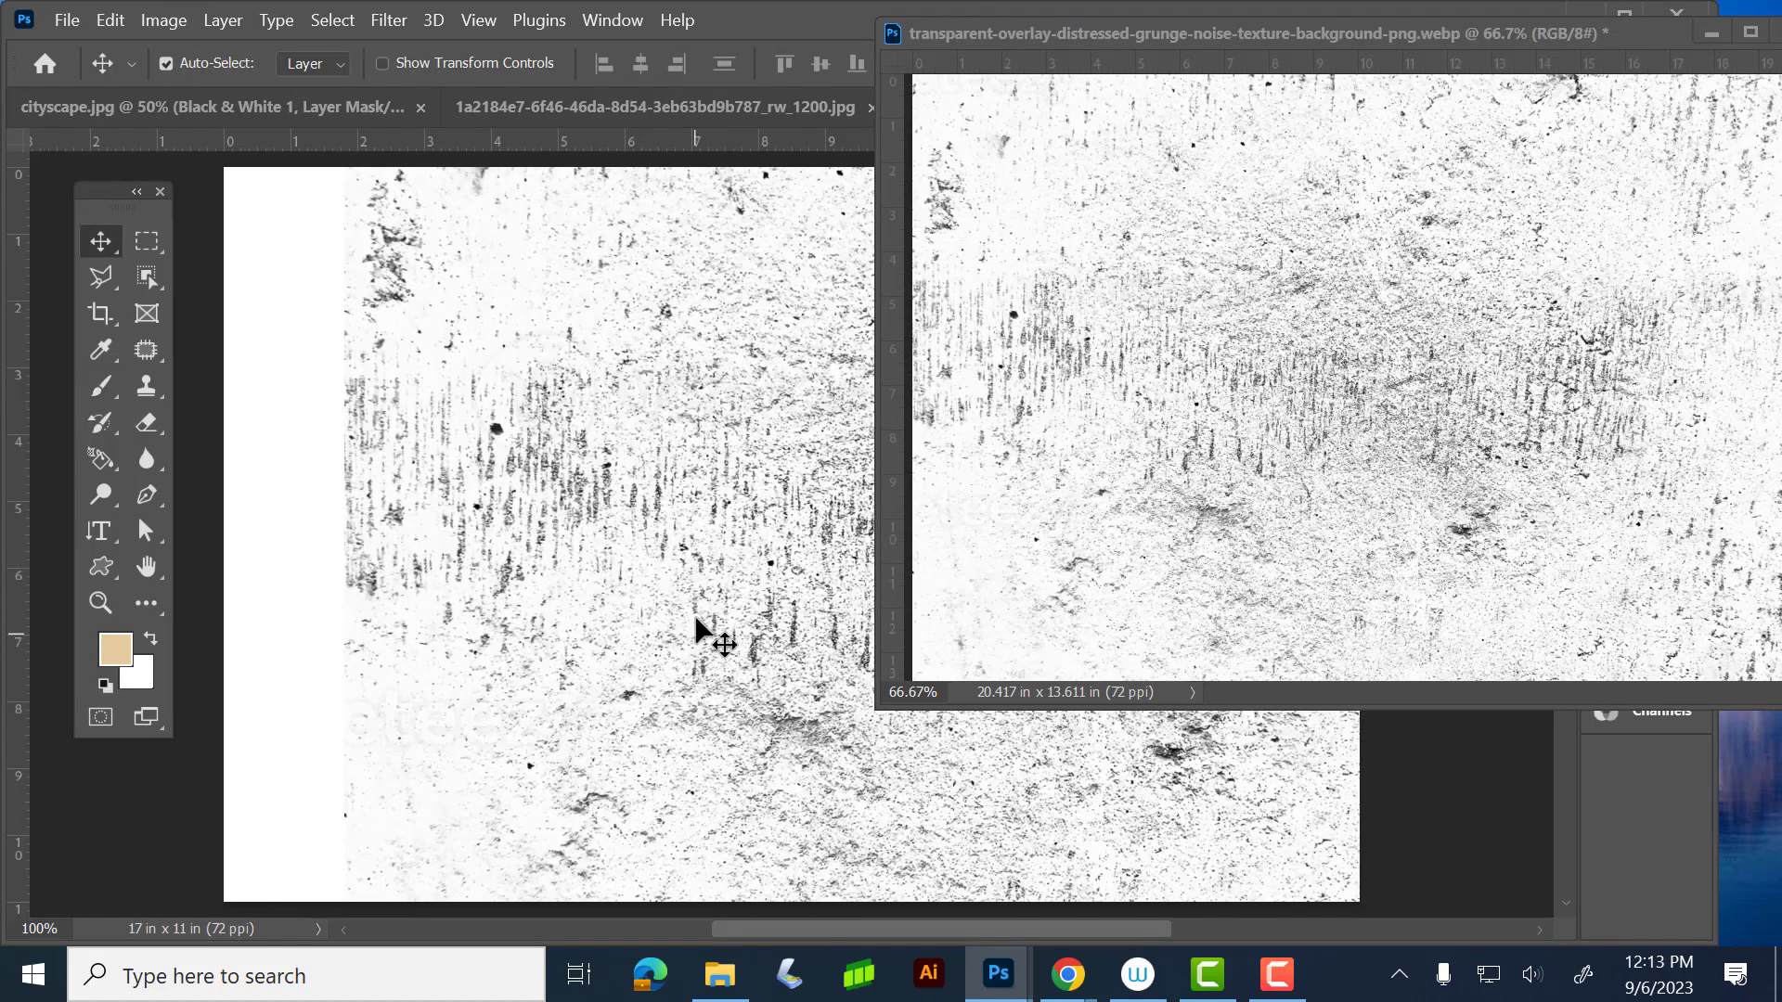
key(ctrl+z)
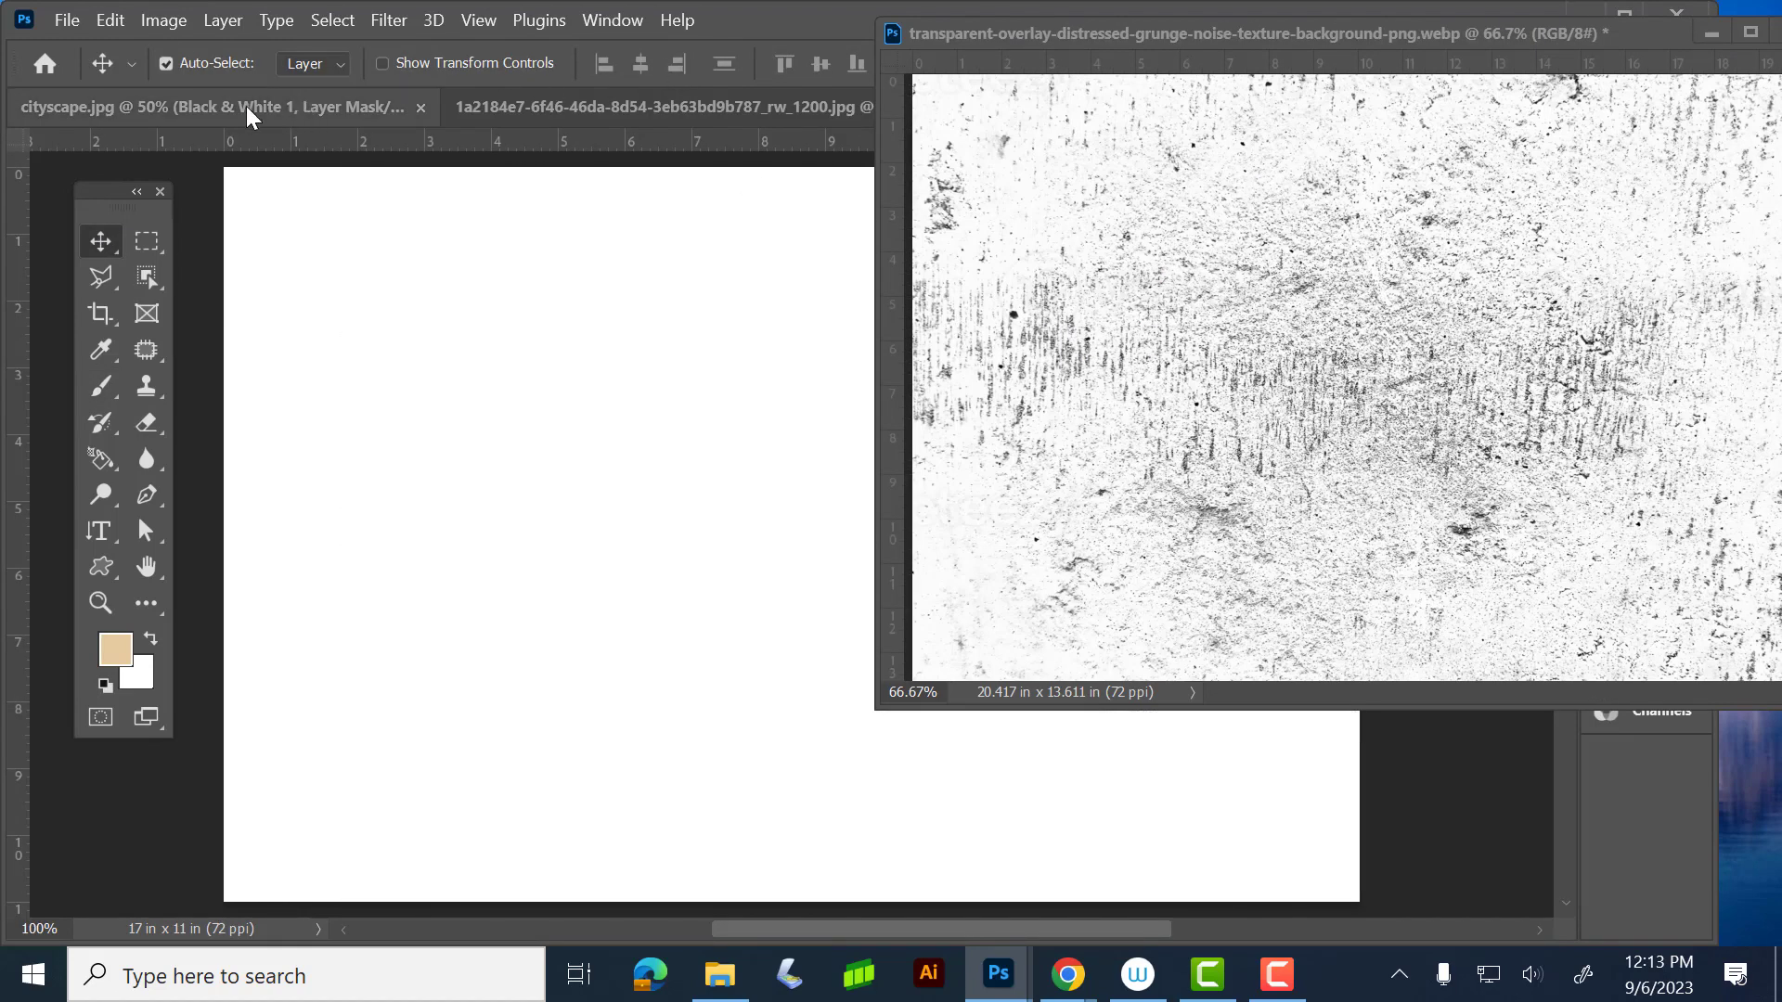
click(213, 100)
click(1396, 279)
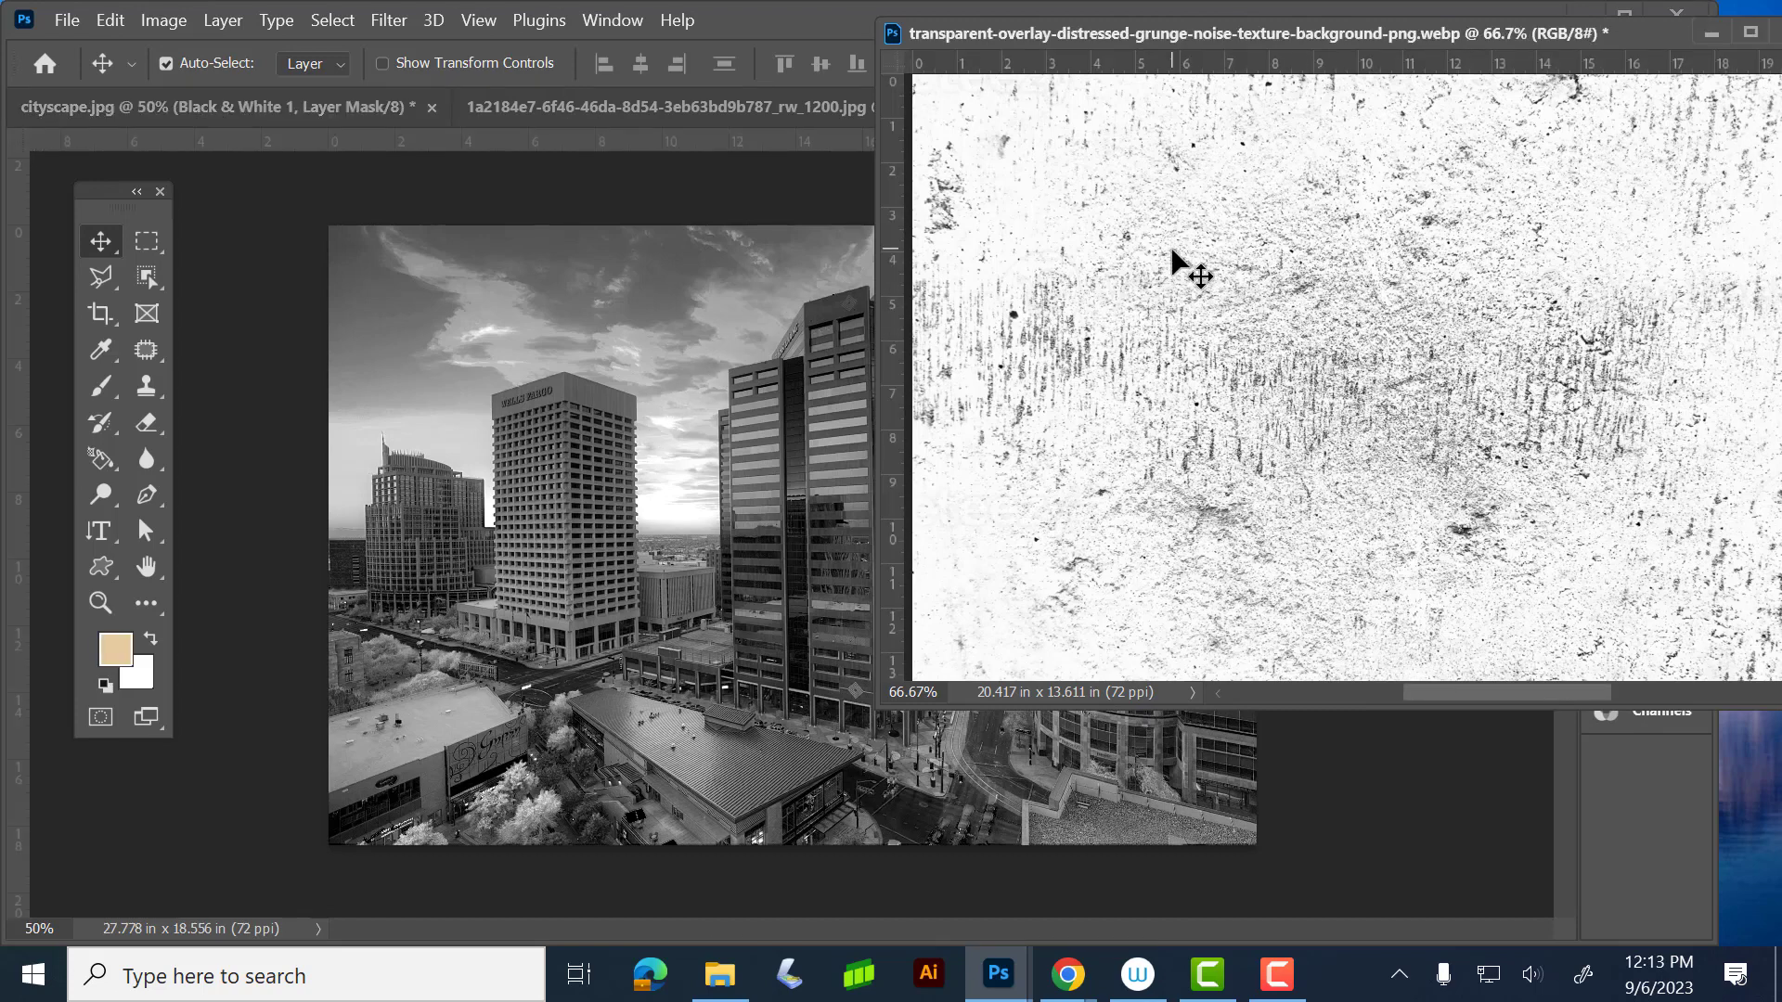
drag(1174, 263, 635, 407)
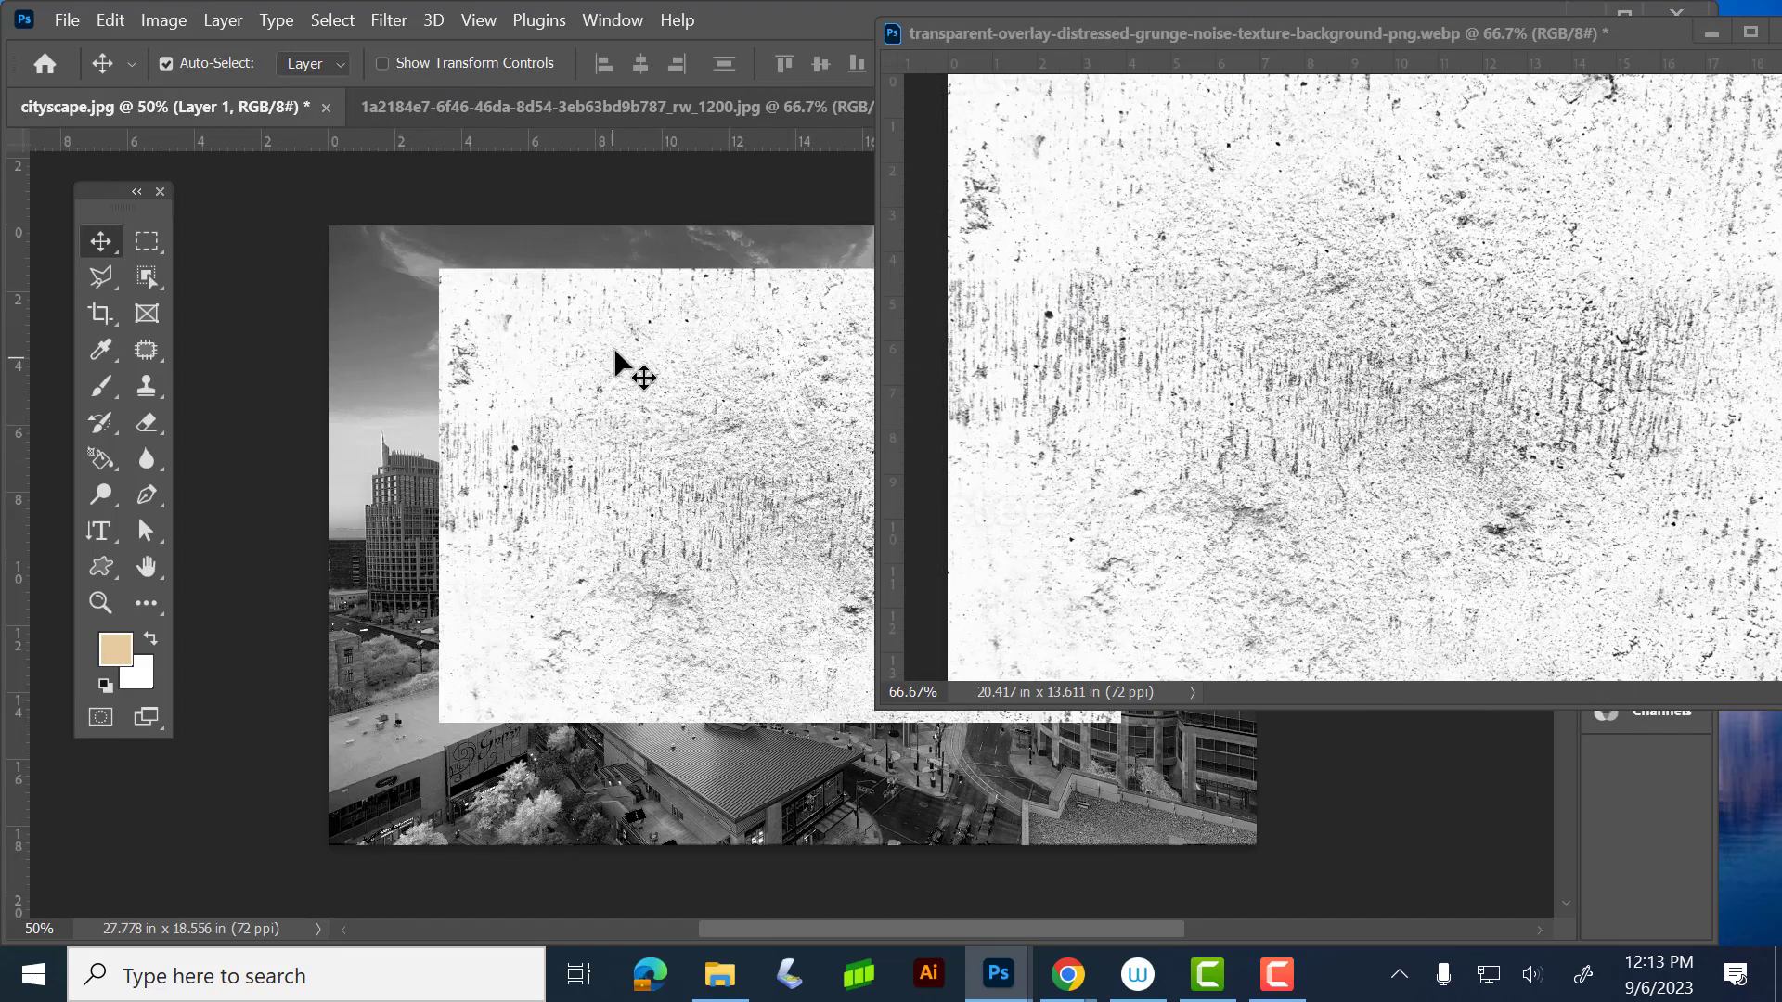
- Dock the texture window back as a tab and return to cityscape.jpg
drag(1101, 22, 1156, 103)
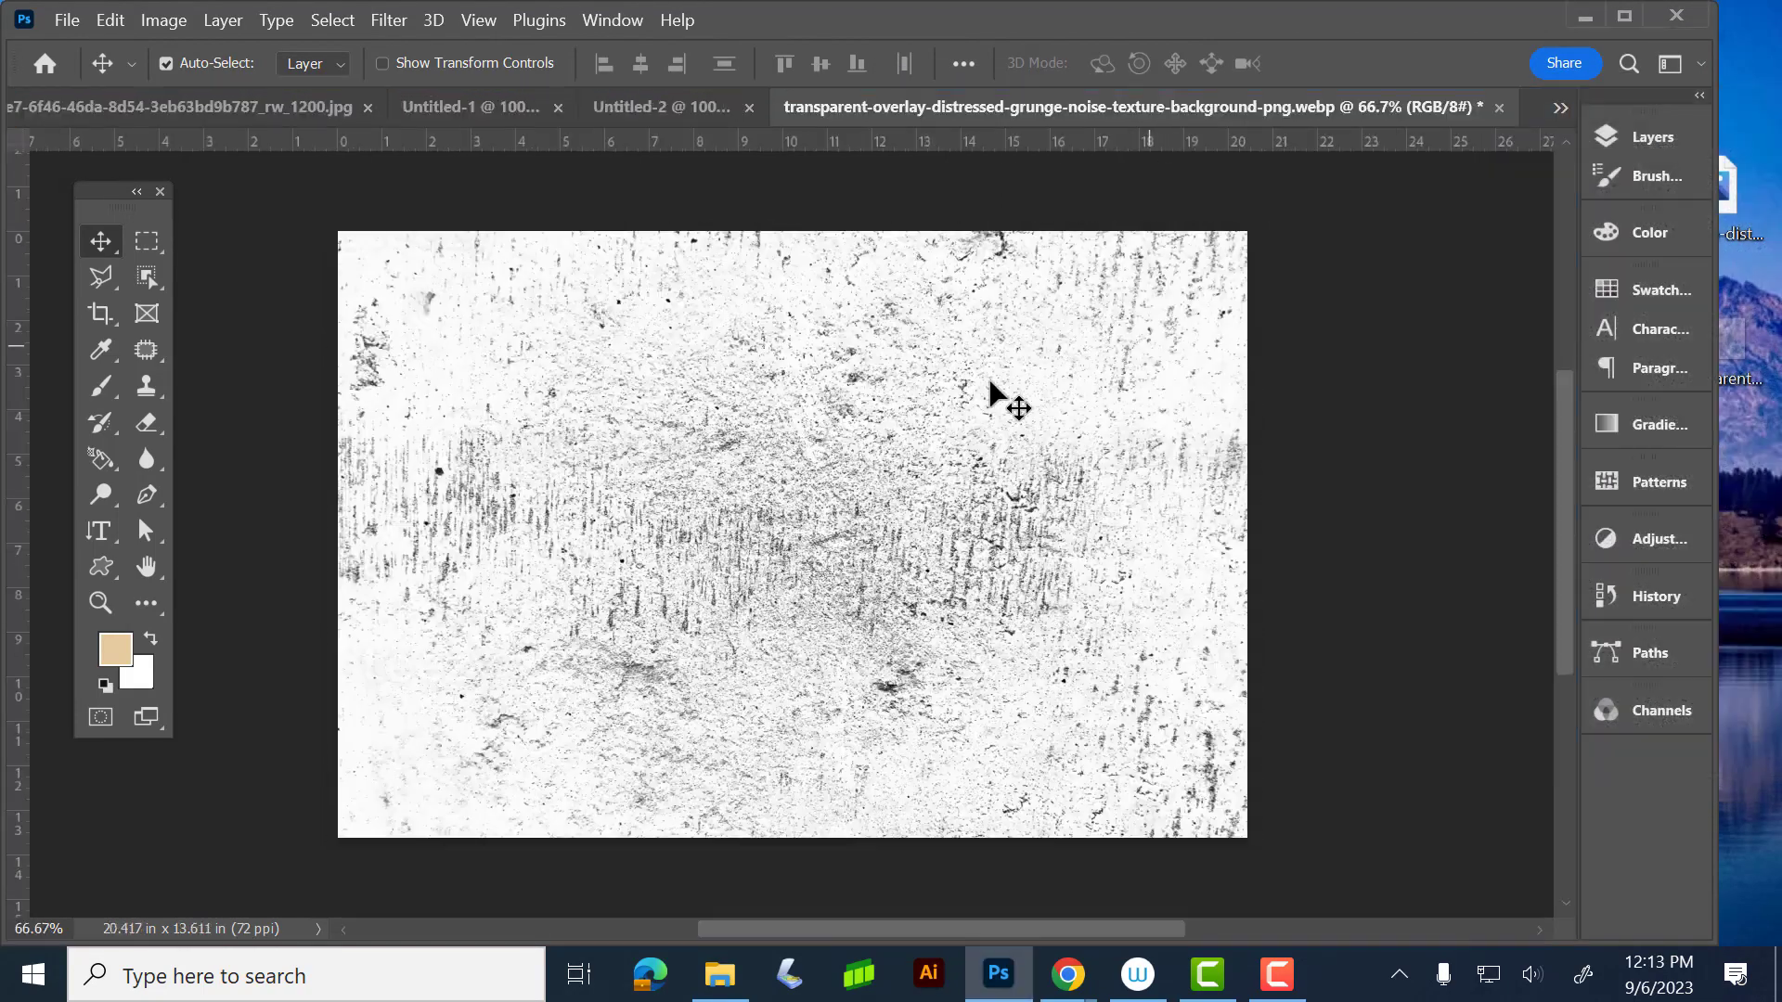
click(621, 112)
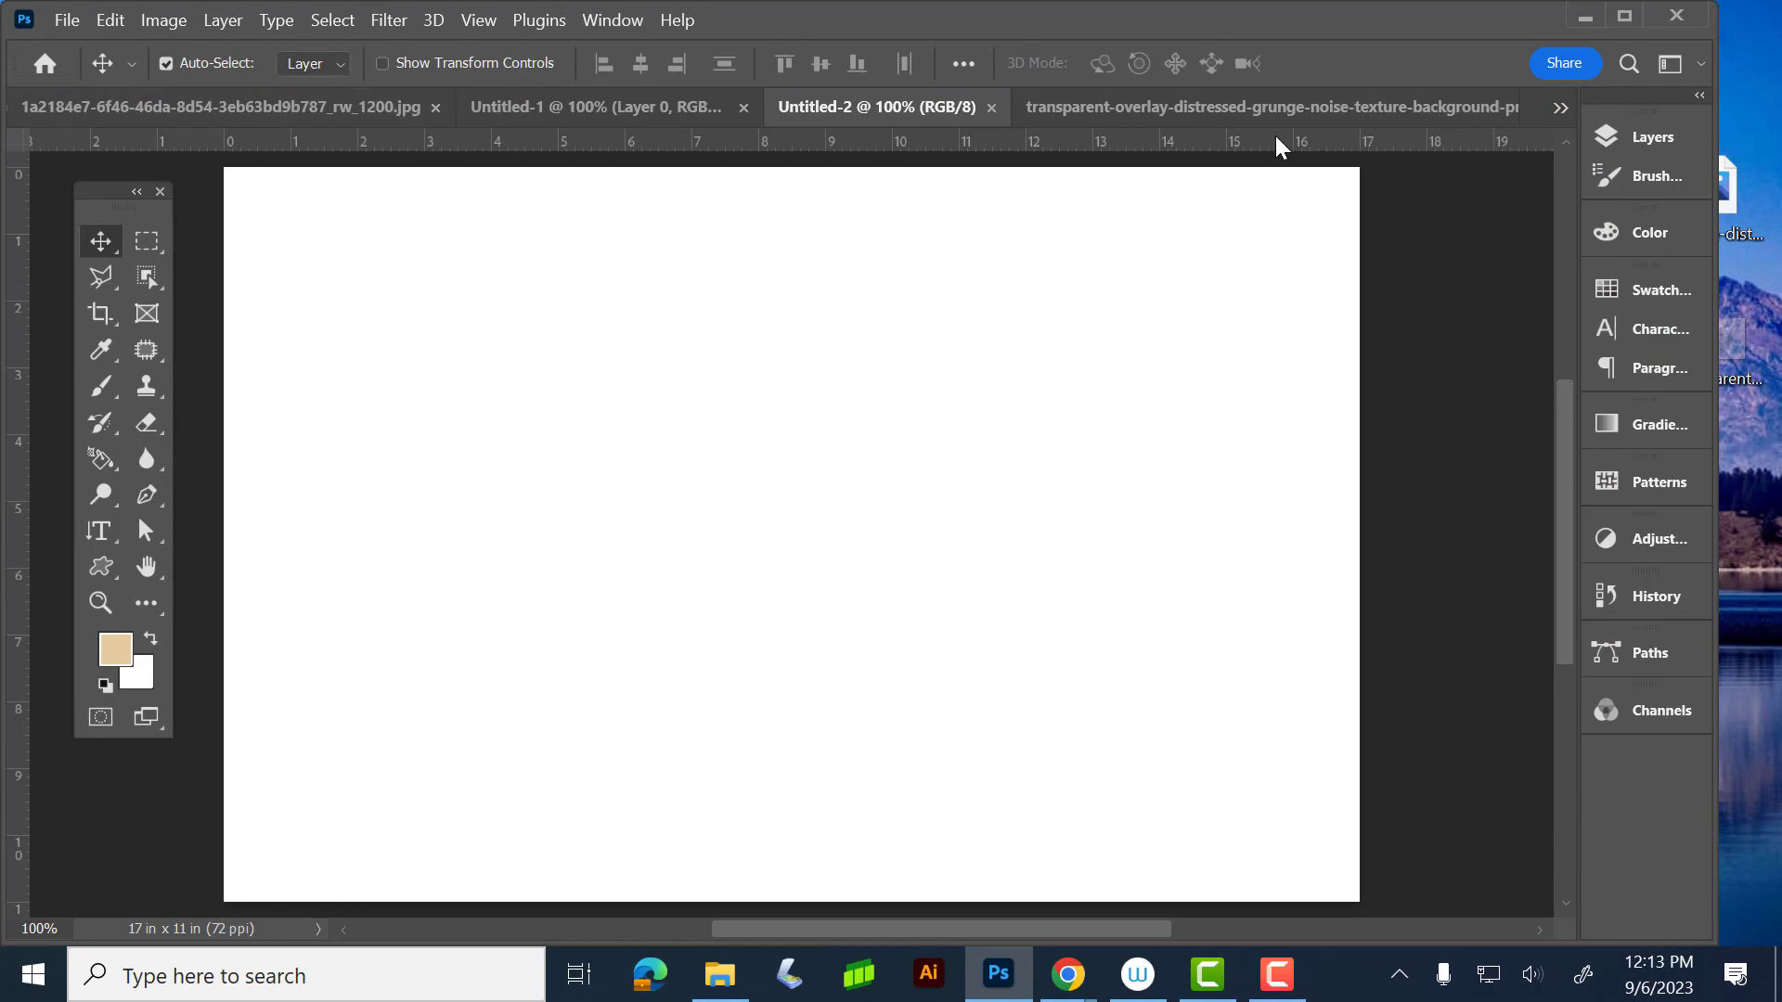
click(1279, 107)
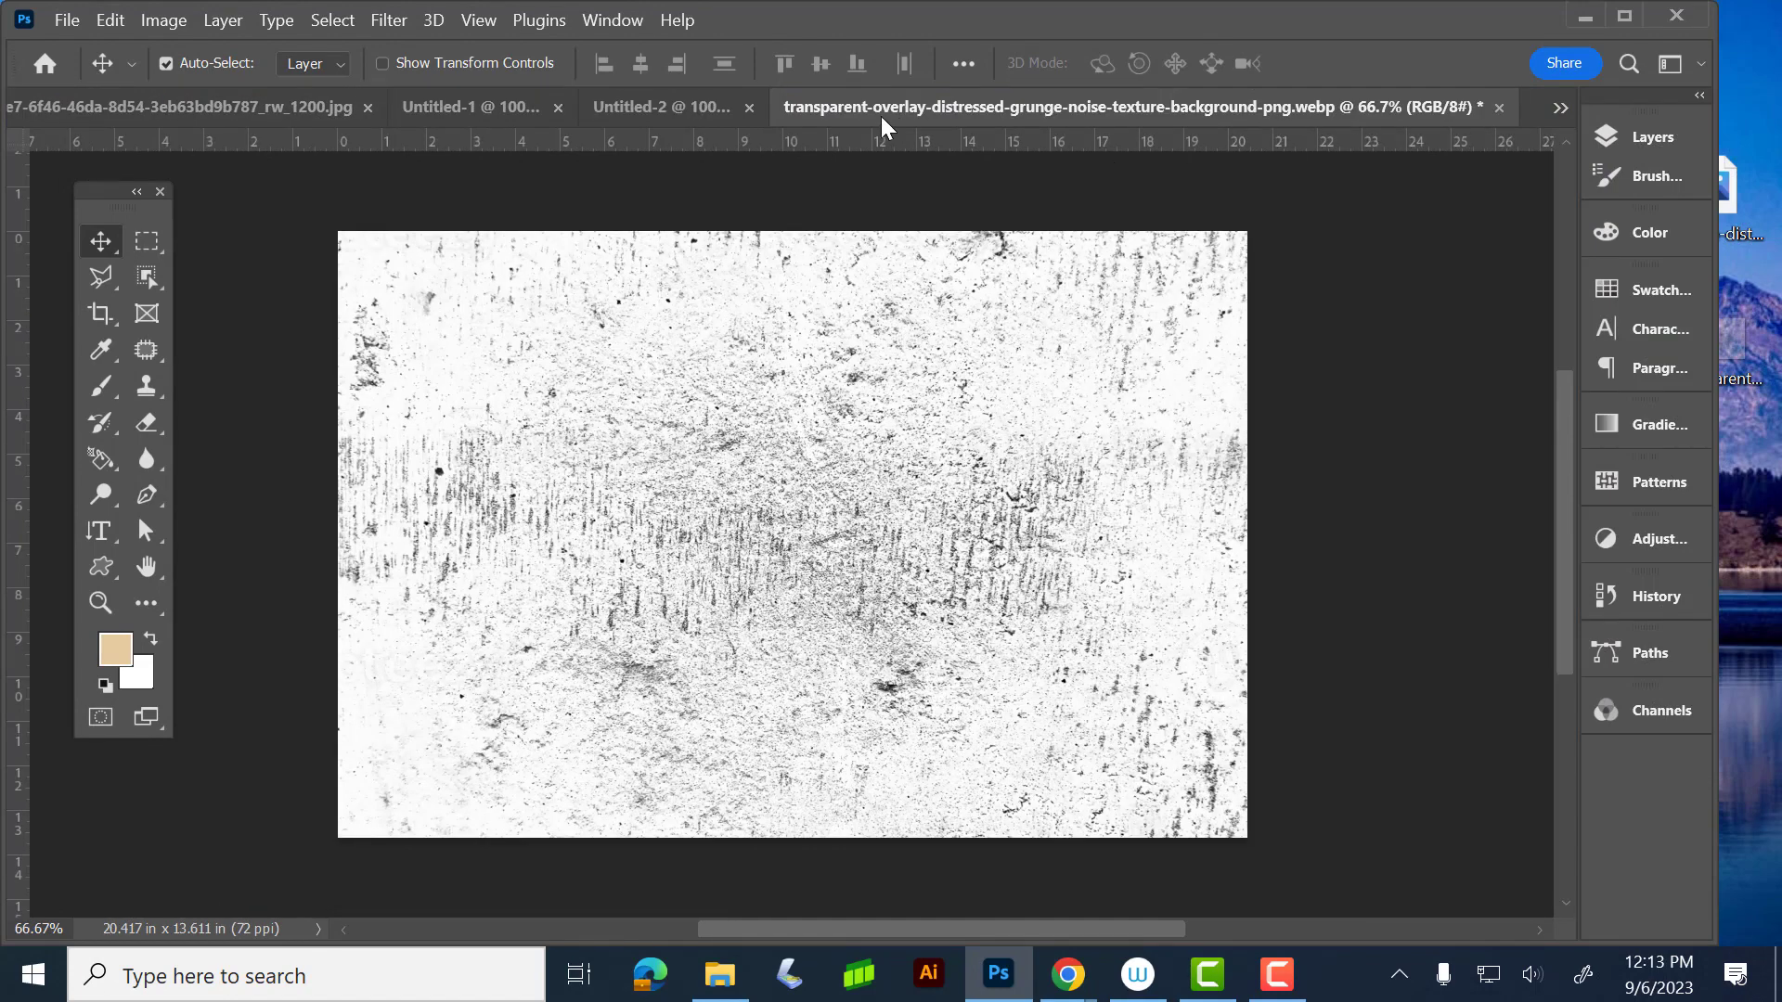
click(632, 107)
click(360, 110)
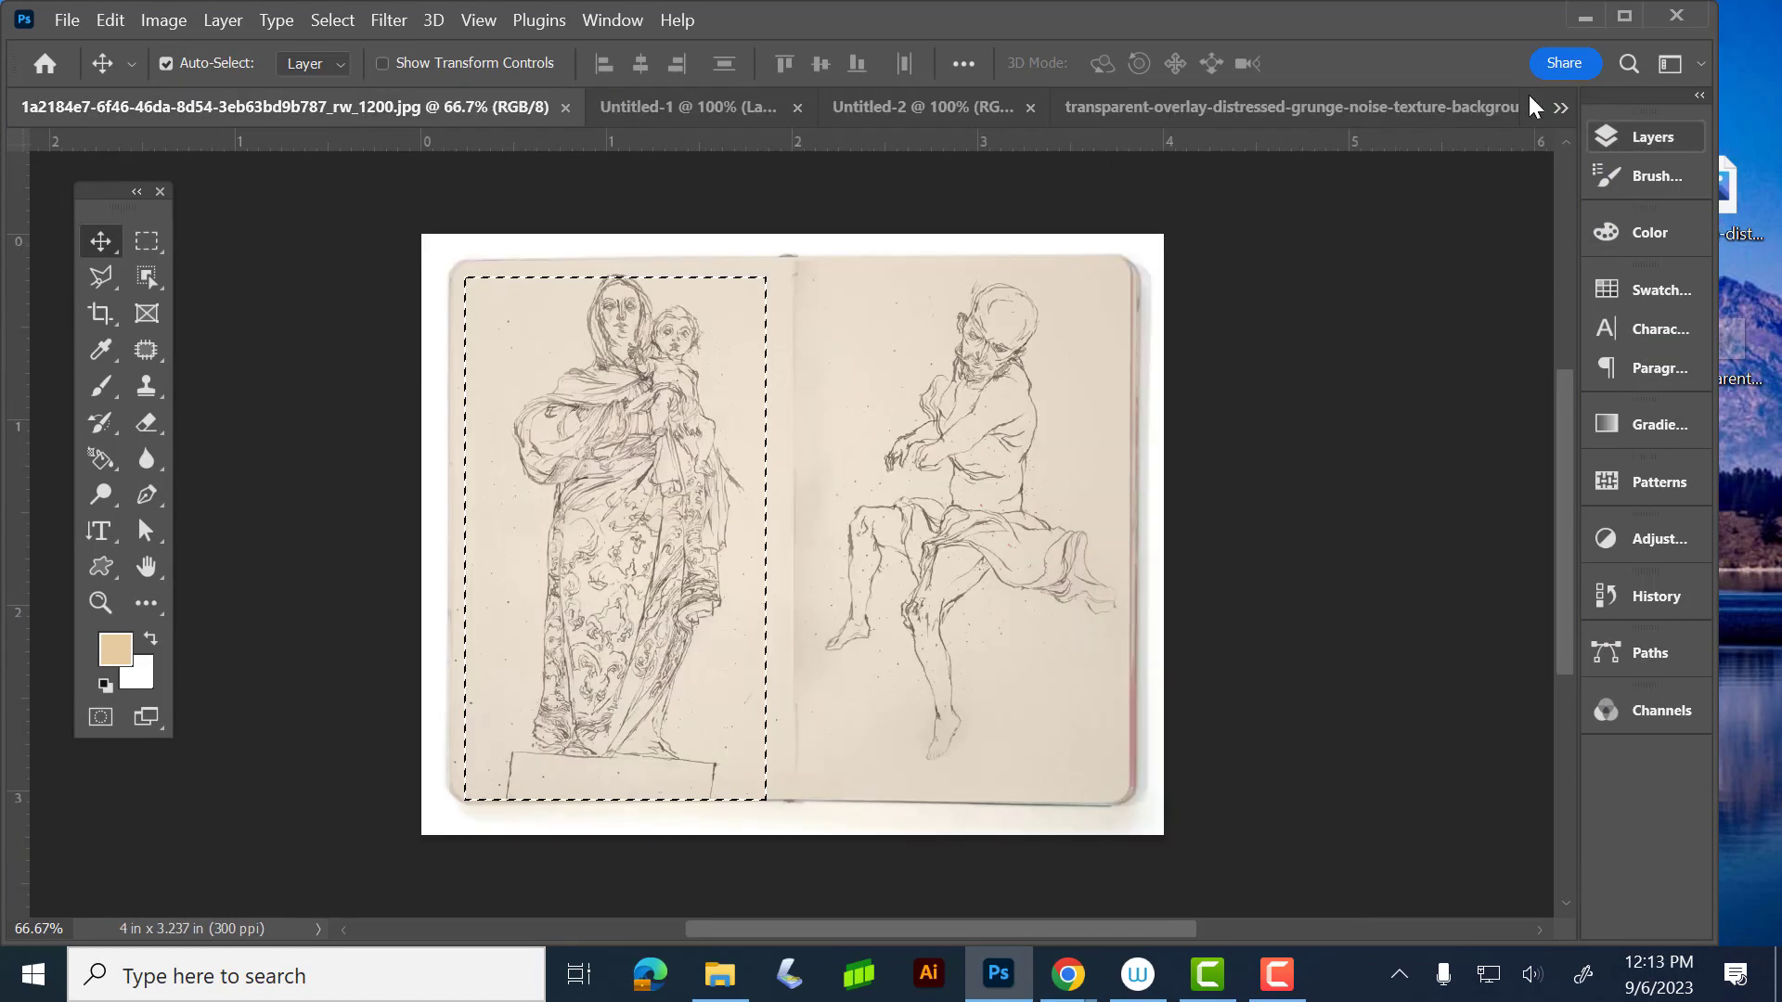
click(1561, 107)
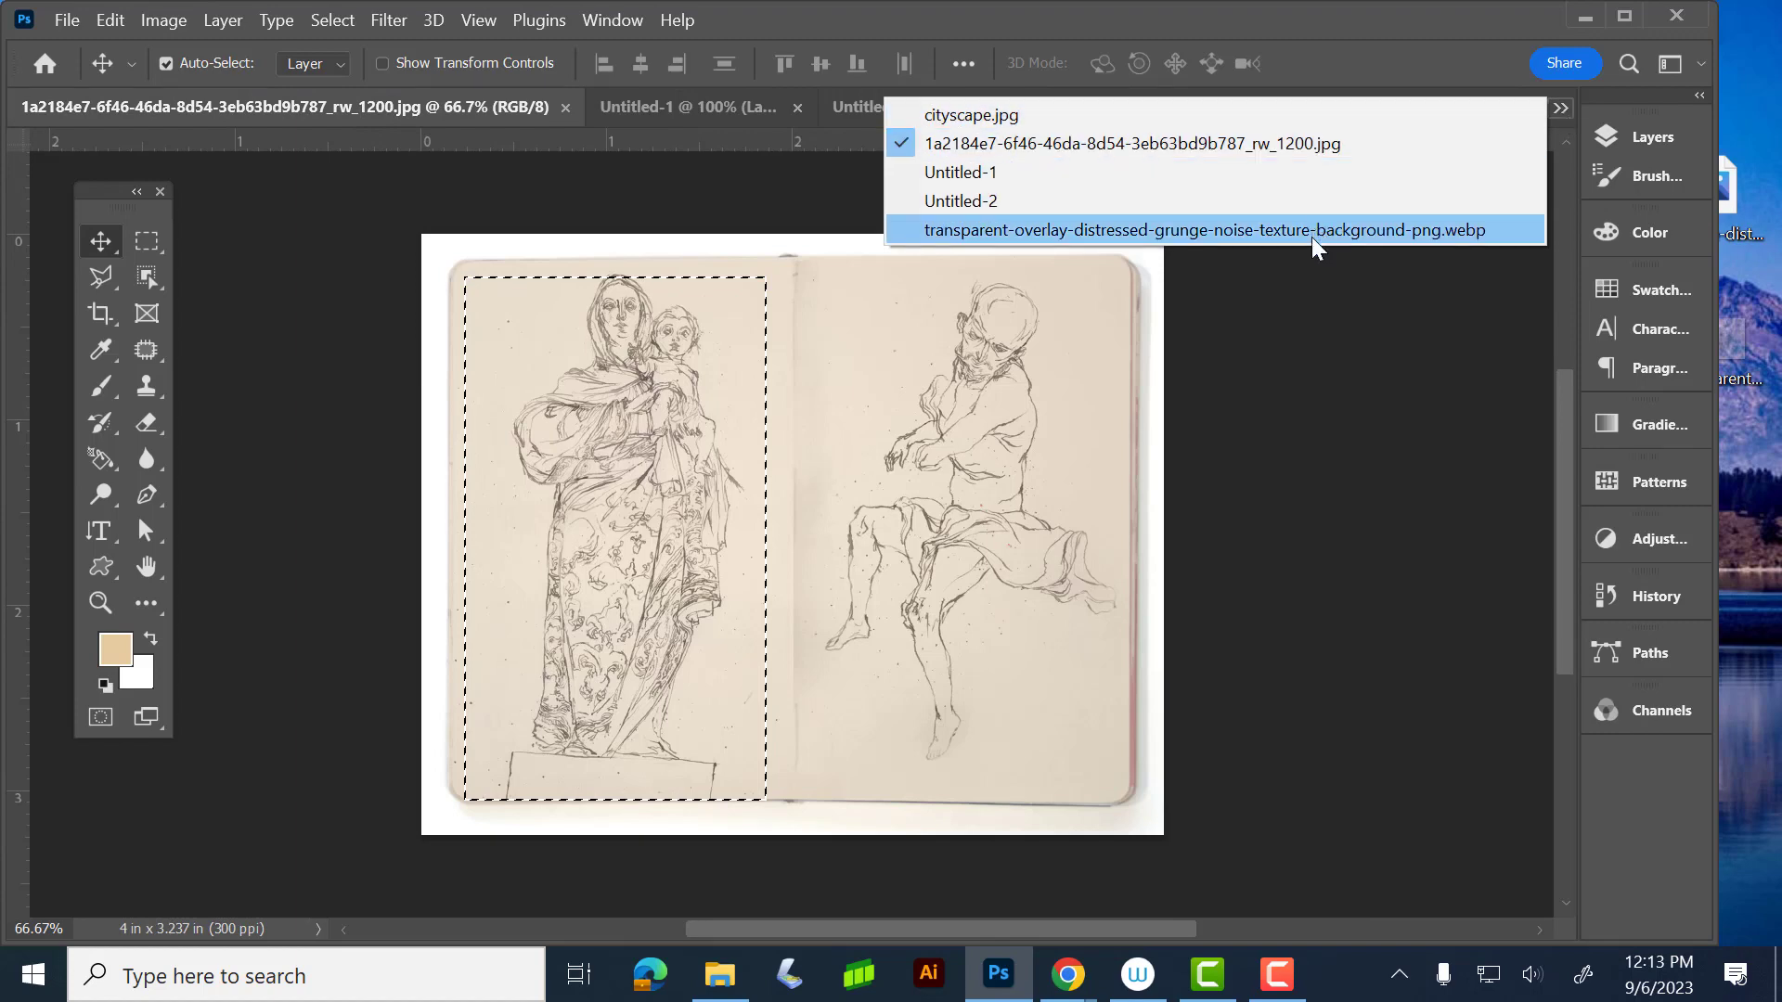
click(1313, 113)
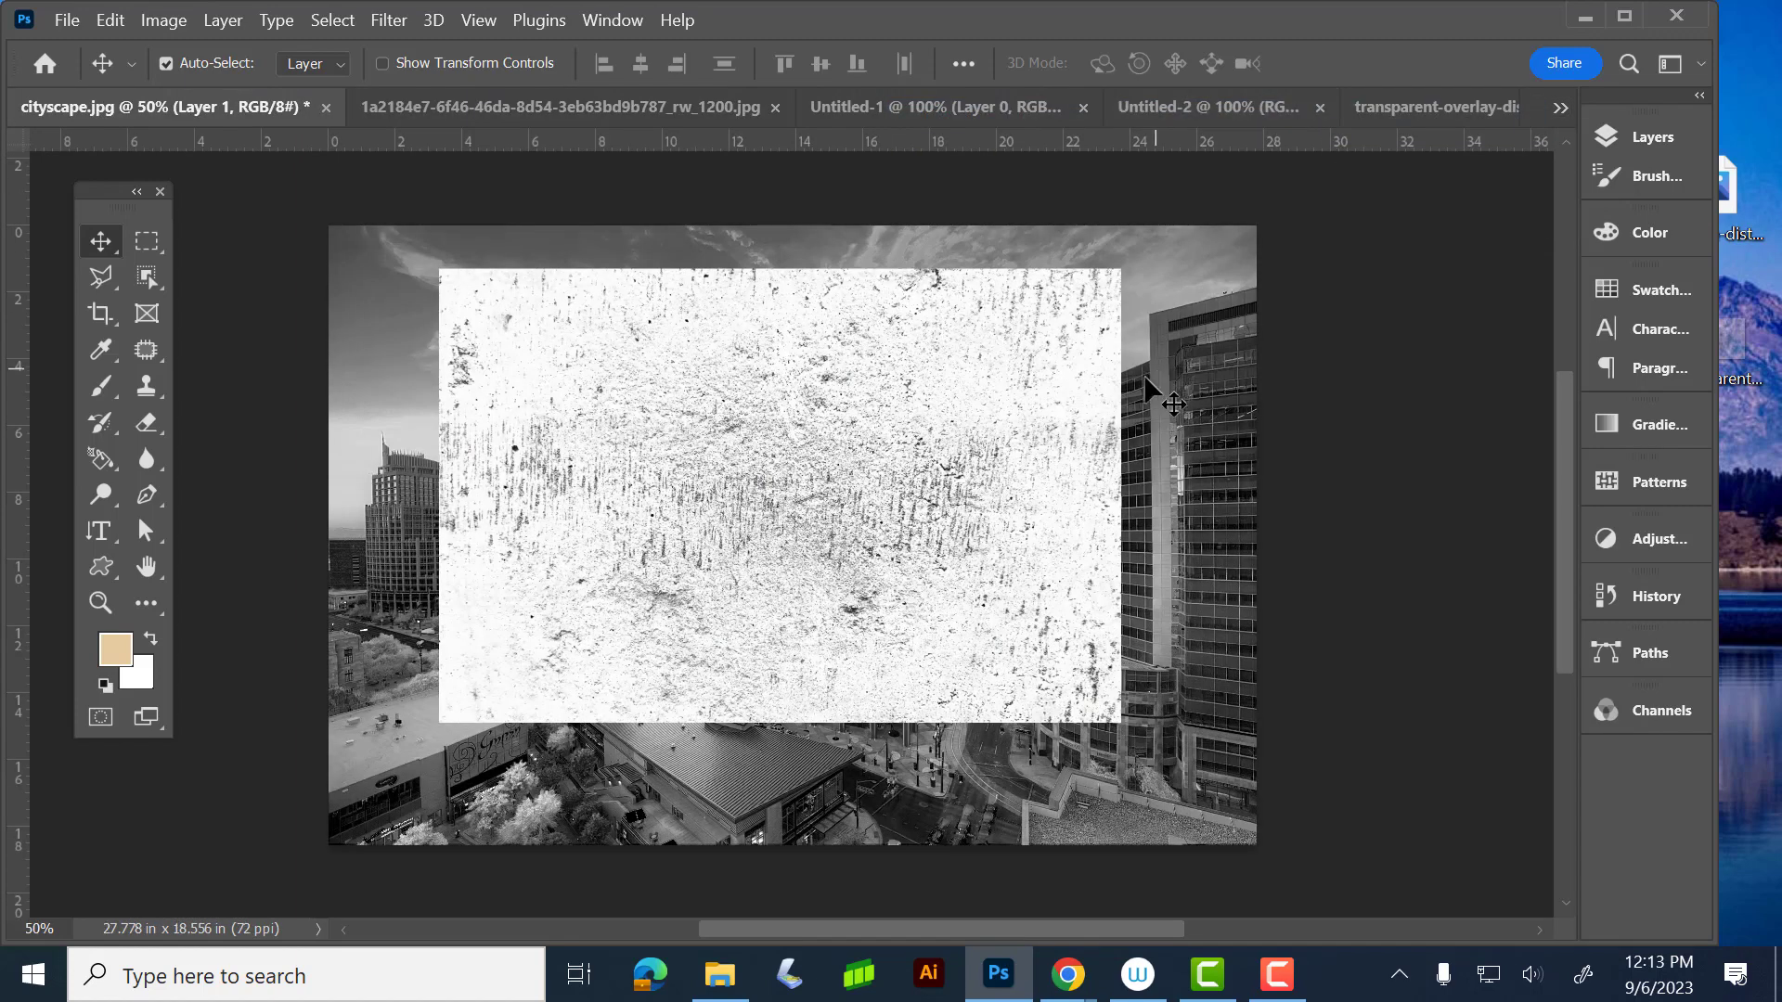
- Align the texture top-left and scale it to about 143% to cover the photo
drag(1027, 418, 890, 374)
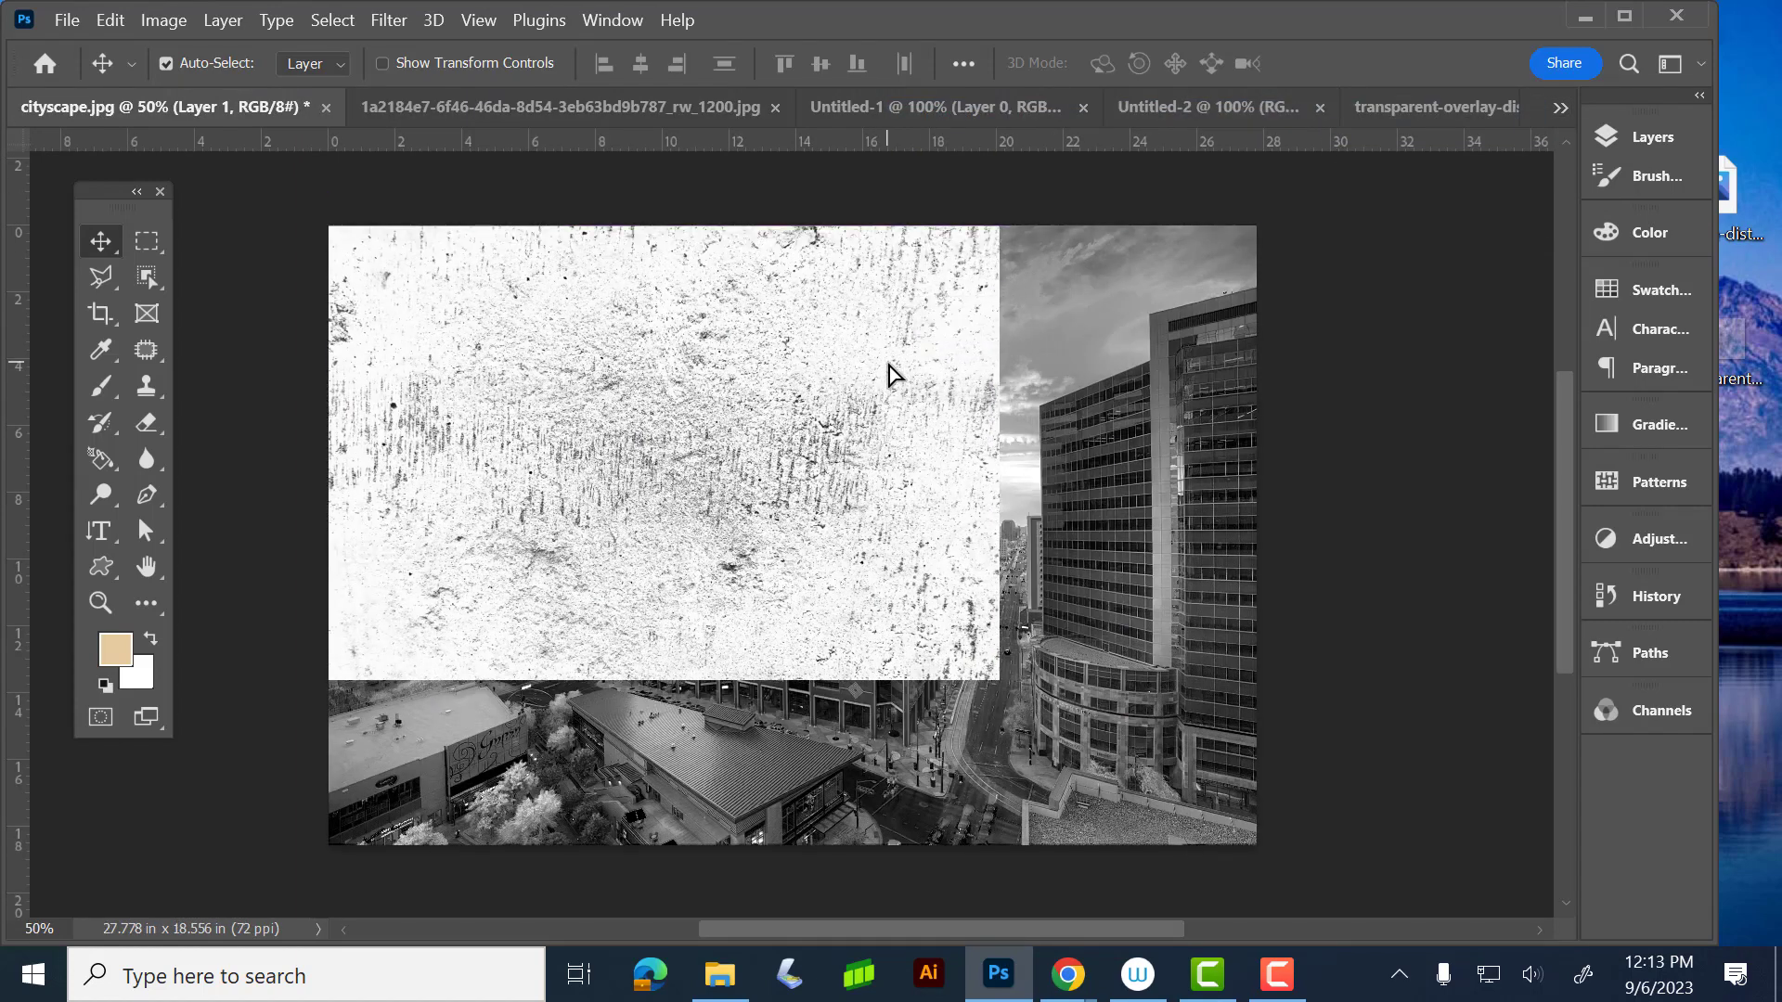
key(ctrl+t)
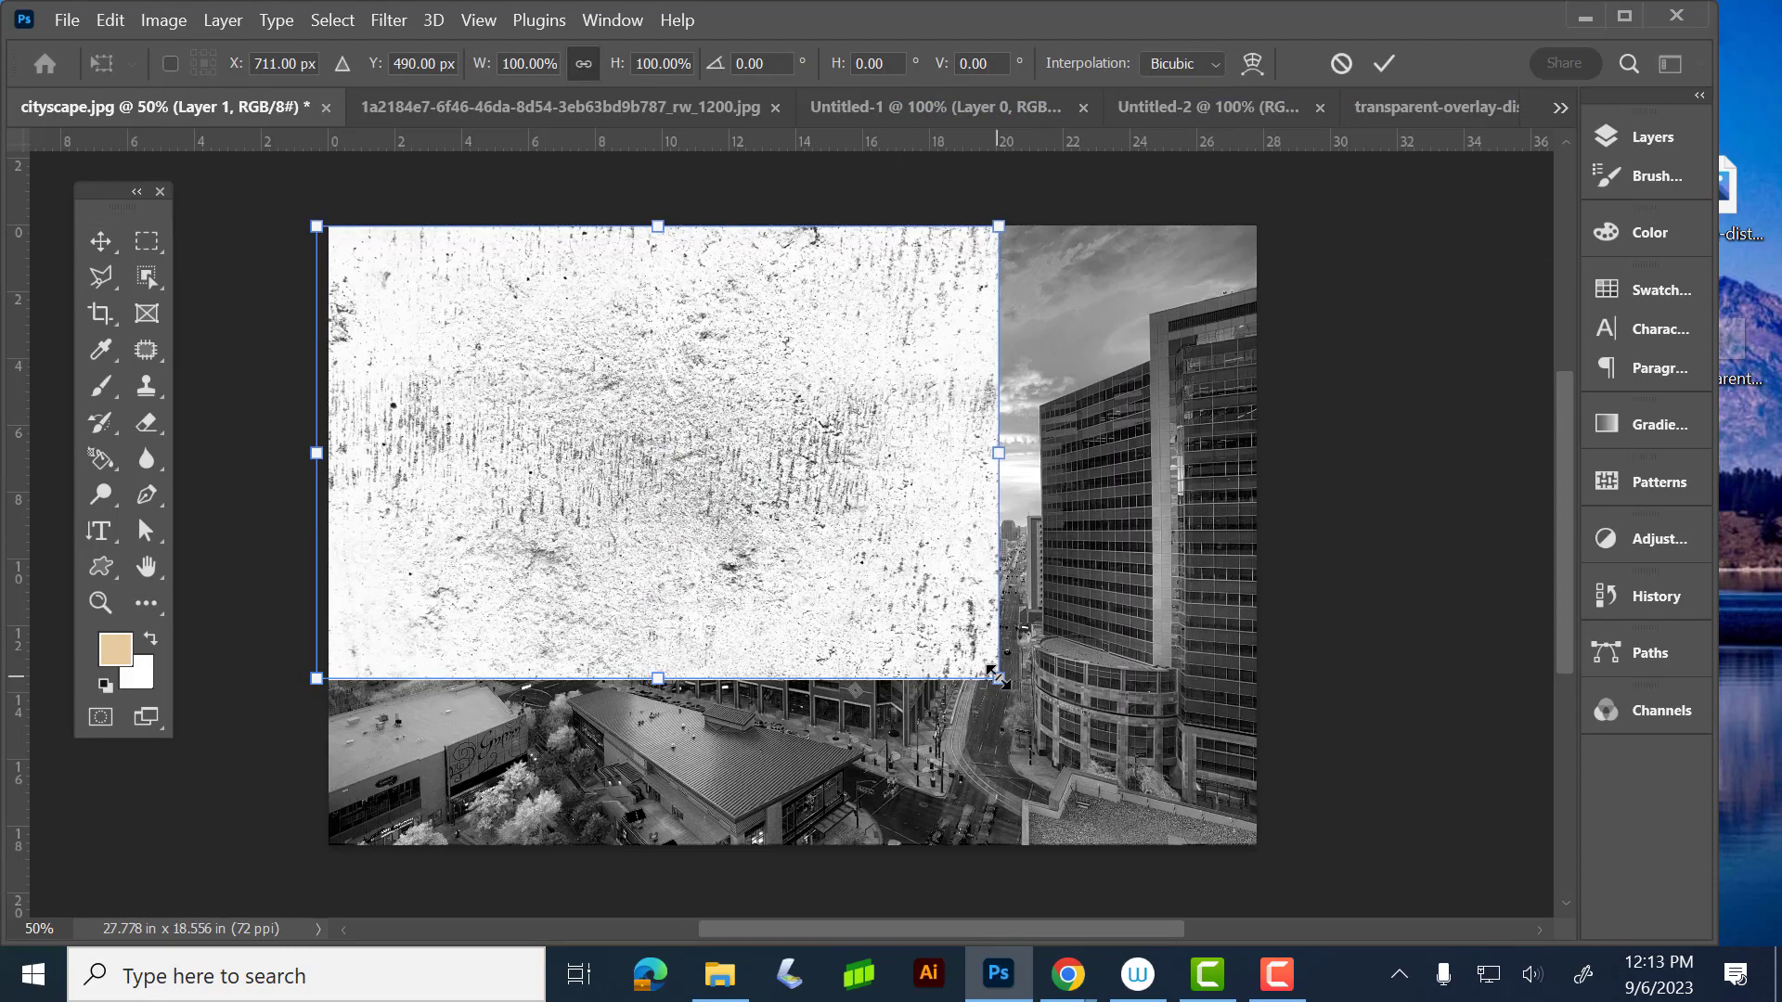
drag(998, 678, 1291, 858)
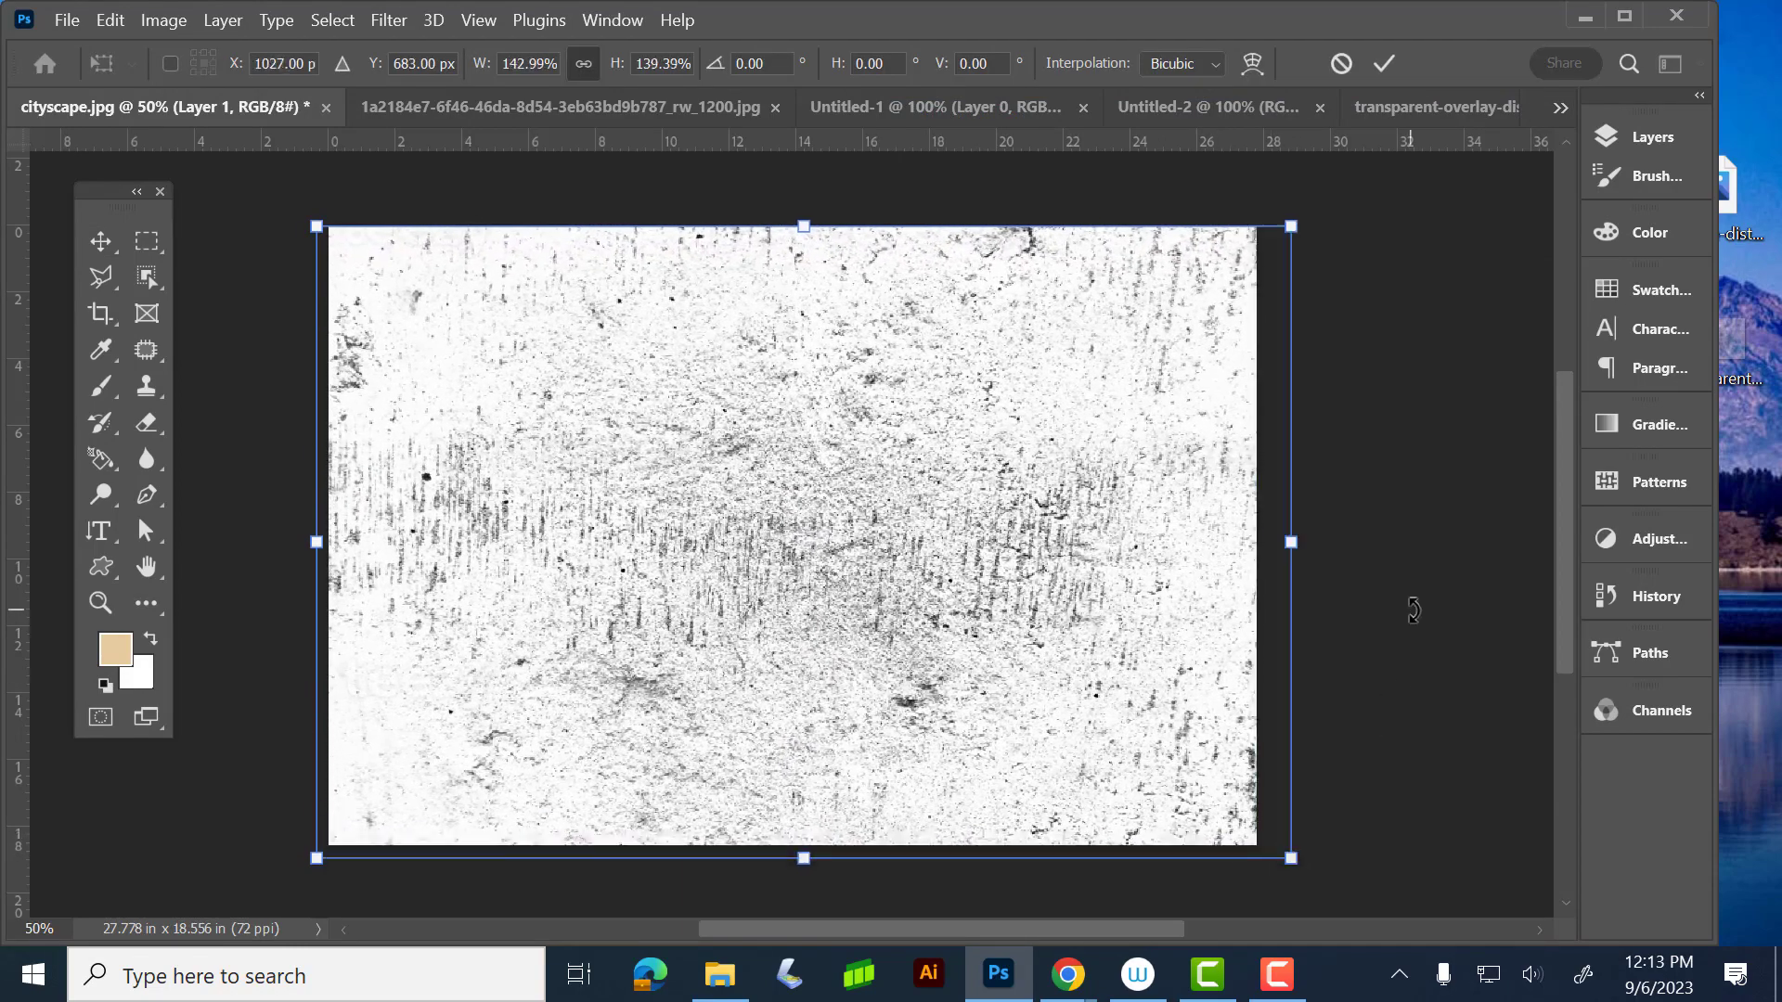
key(Return)
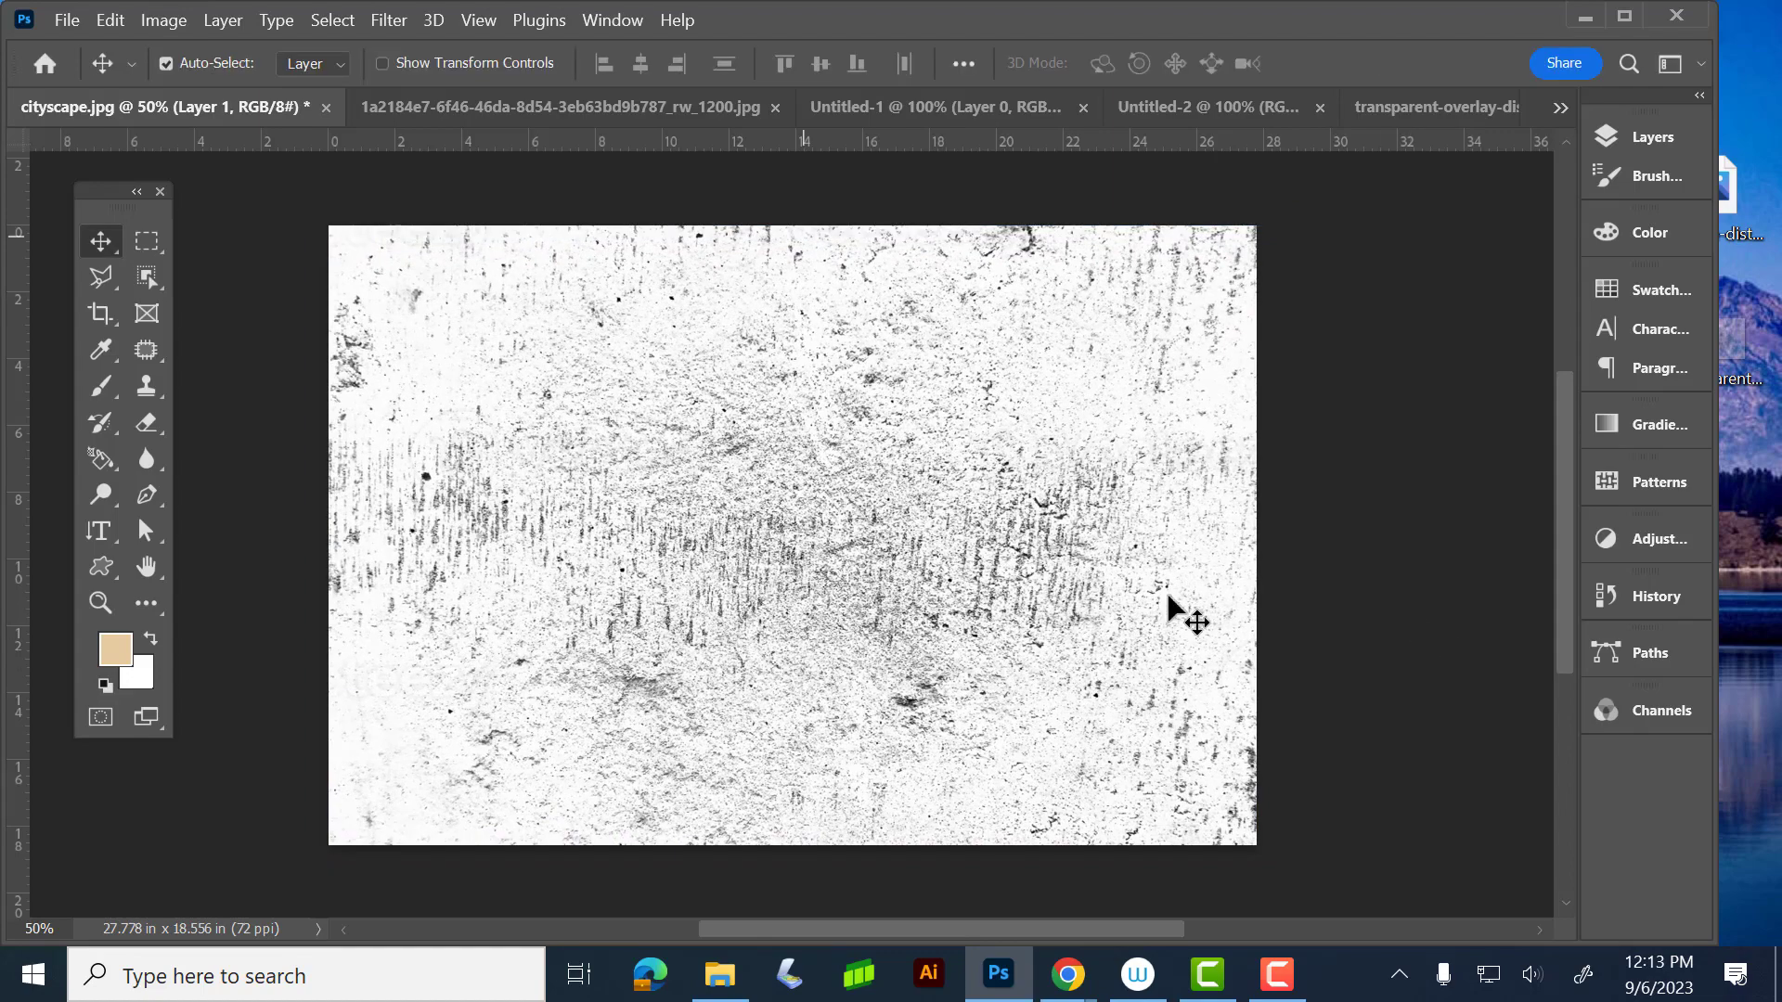
- Try the grunge texture Layer 1 in Multiply blend mode
click(1645, 137)
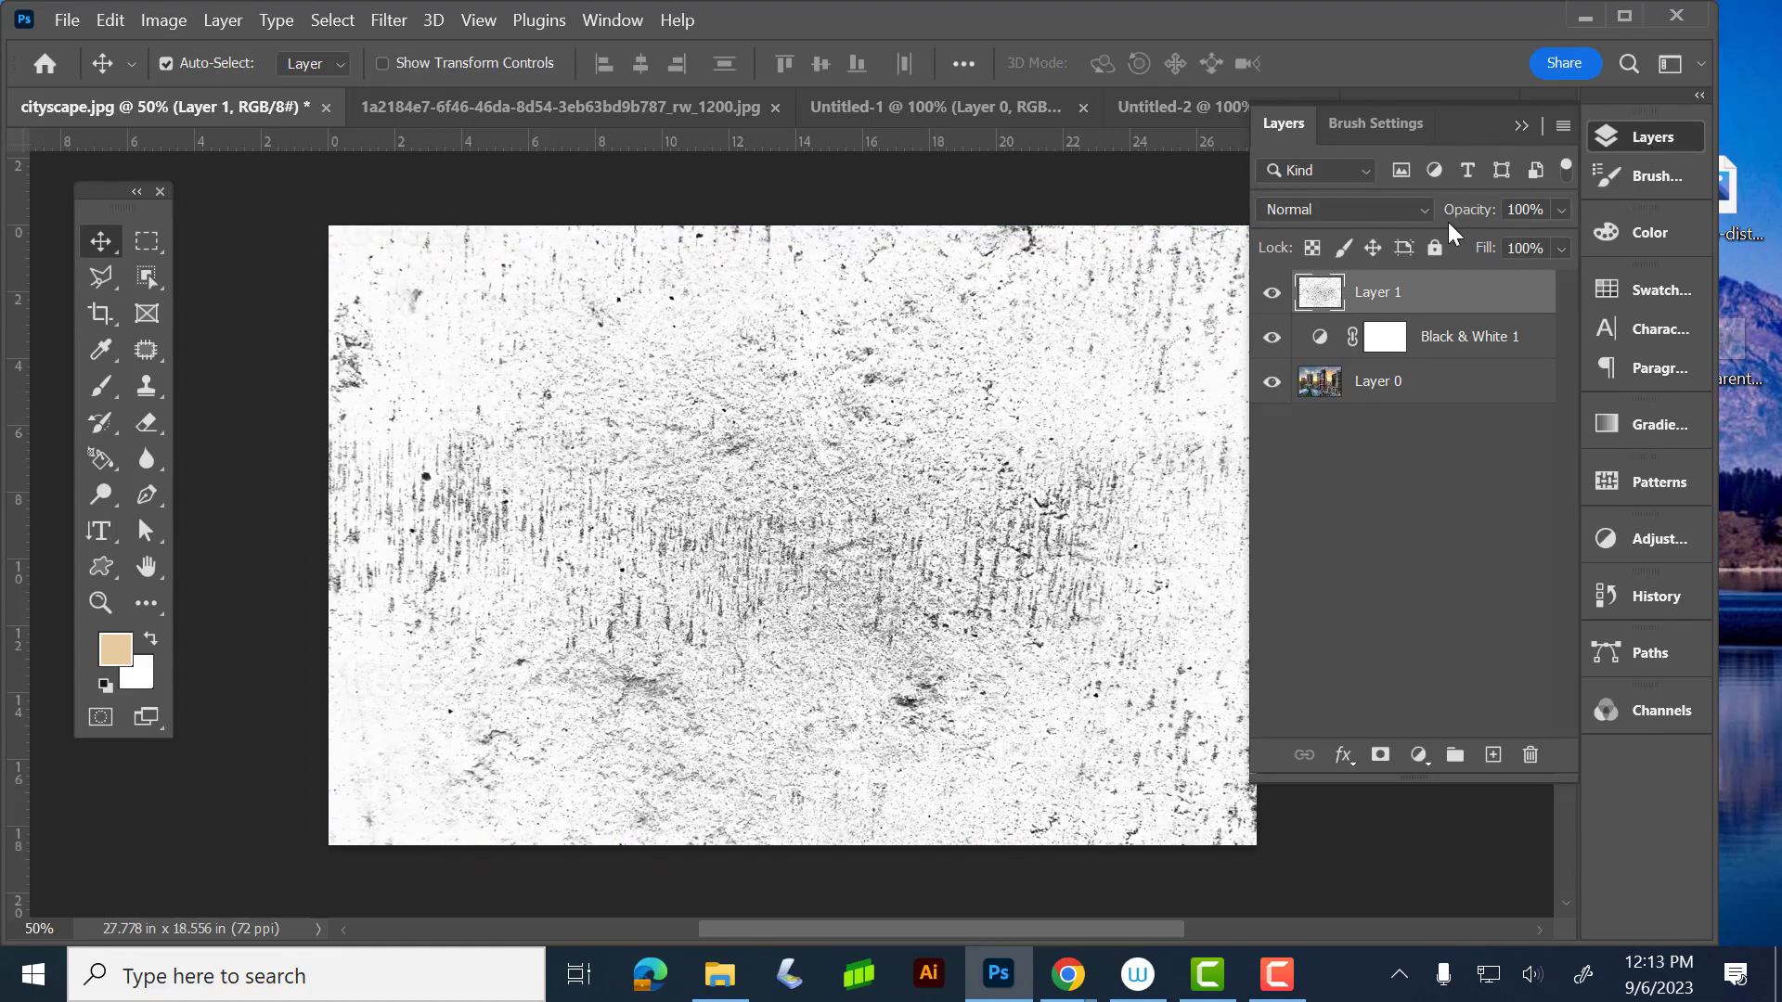
click(1390, 212)
click(1381, 338)
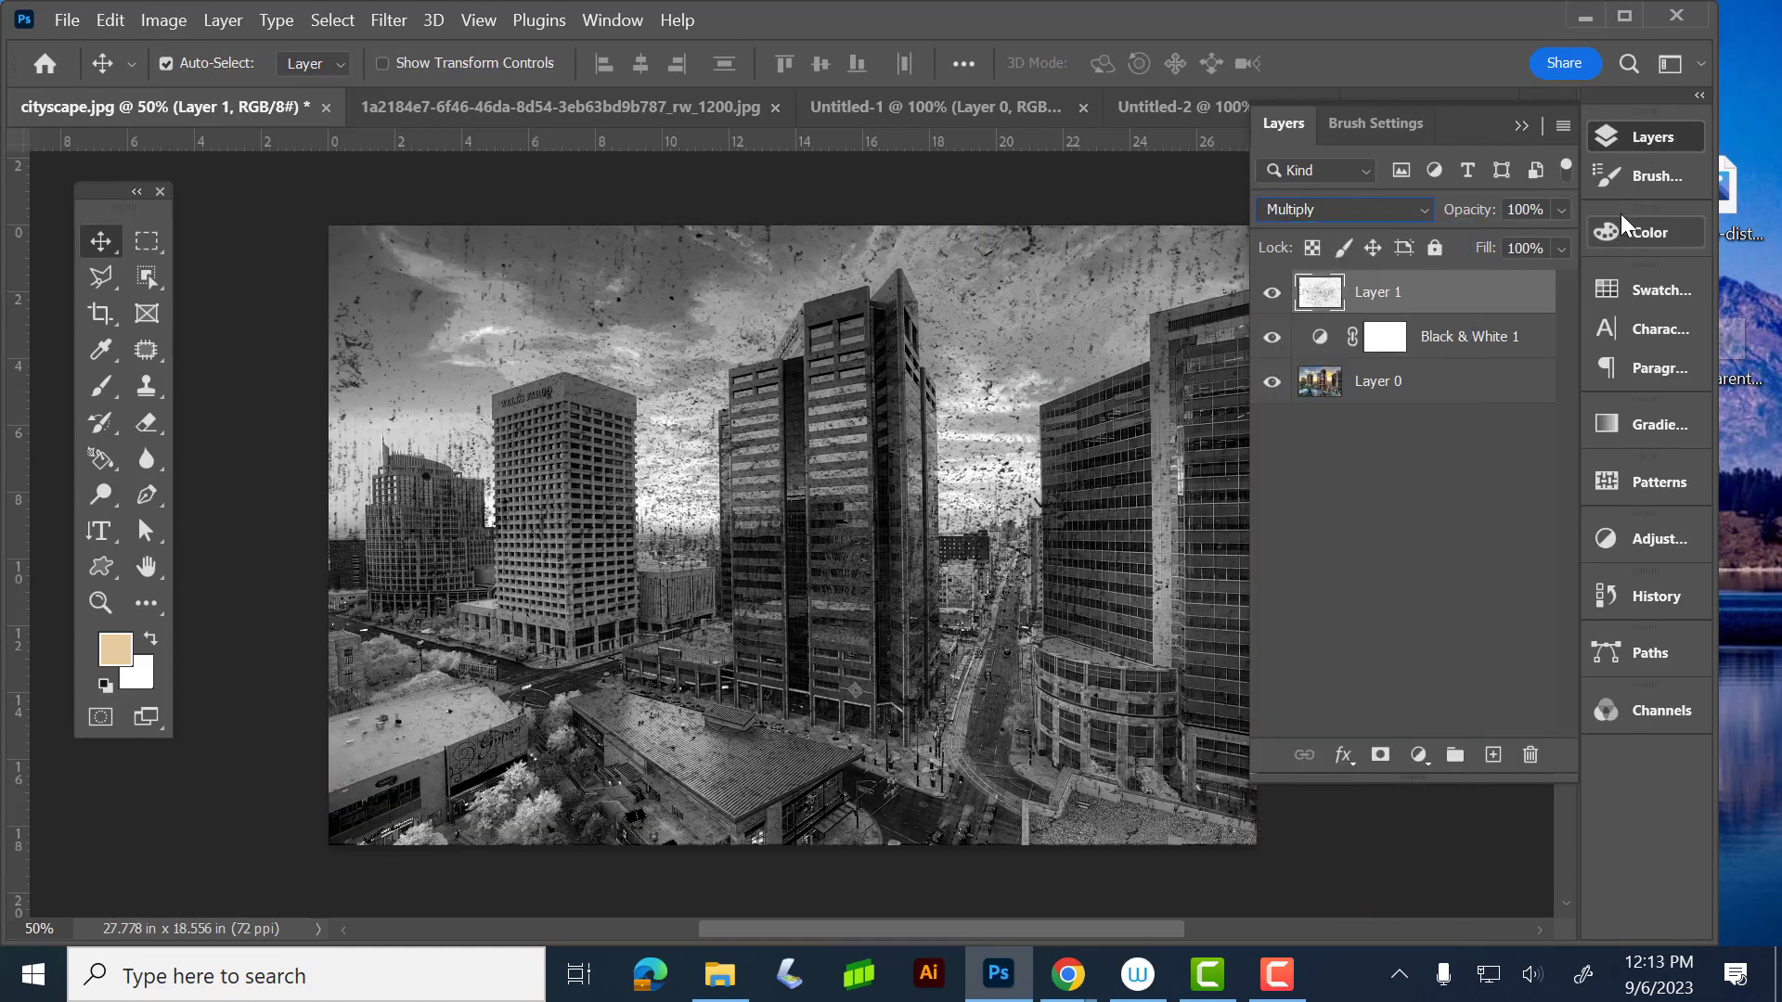
click(1671, 124)
- Switch Layer 1 to Divide blend mode and lower its opacity to 32%
click(1671, 124)
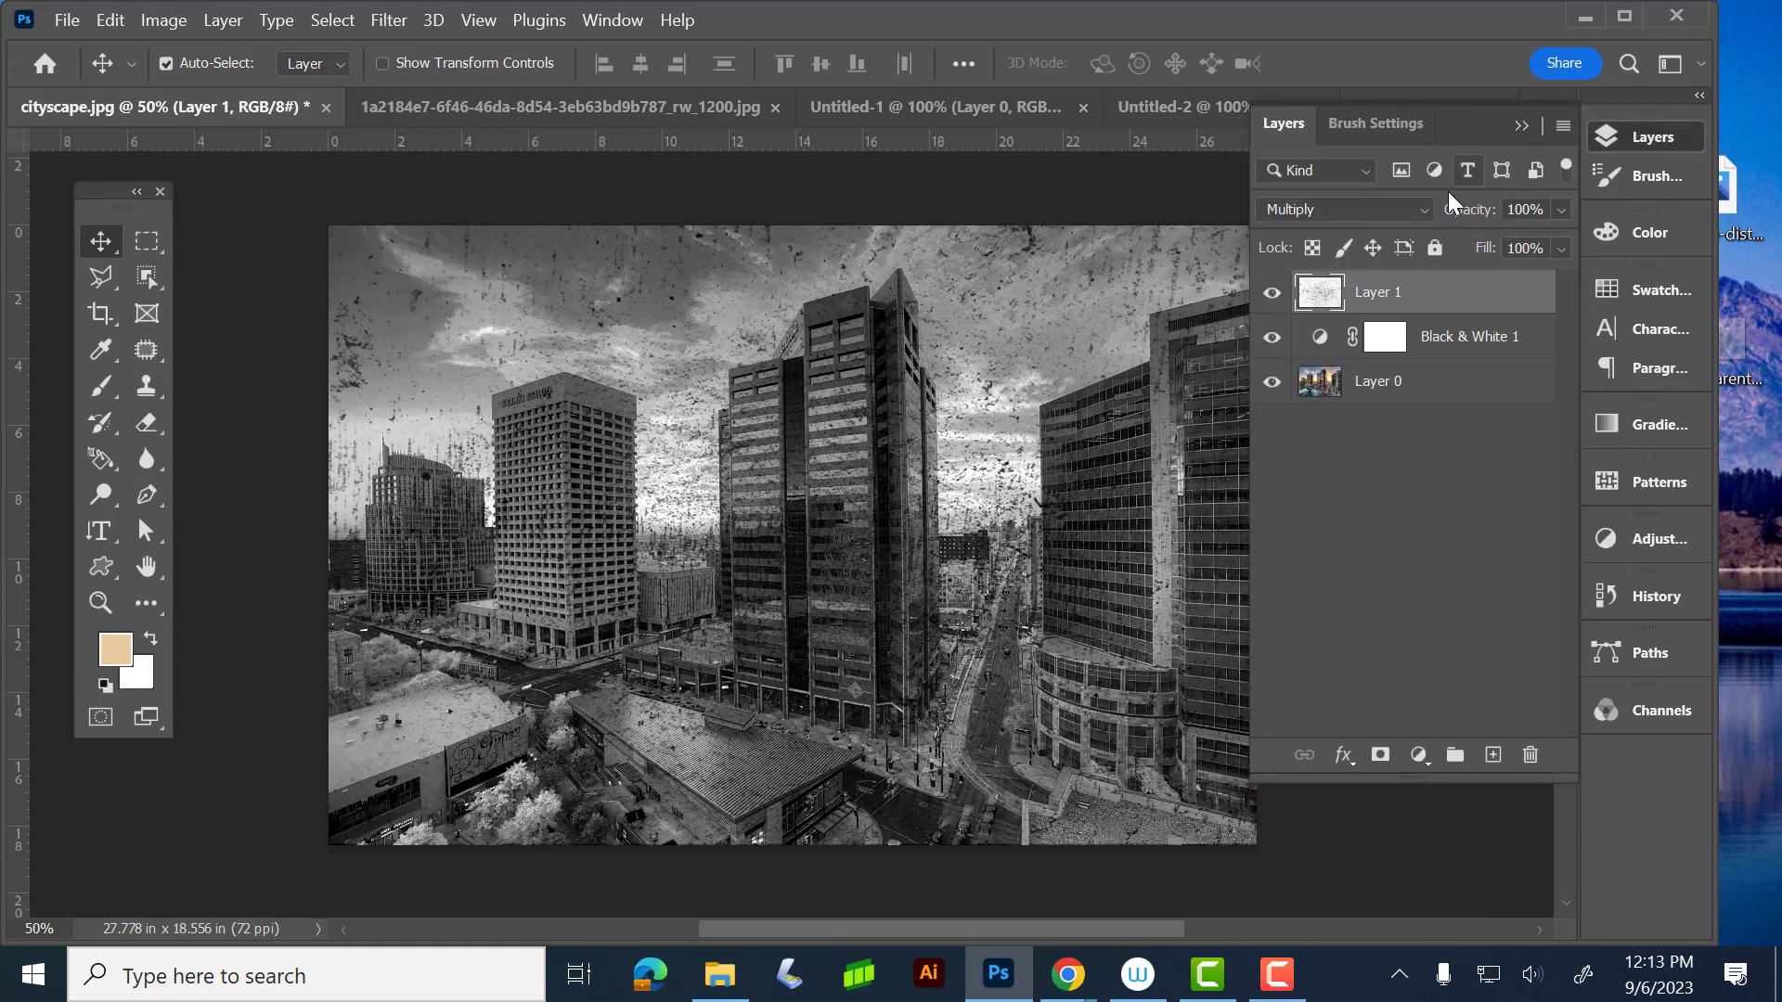
click(1415, 213)
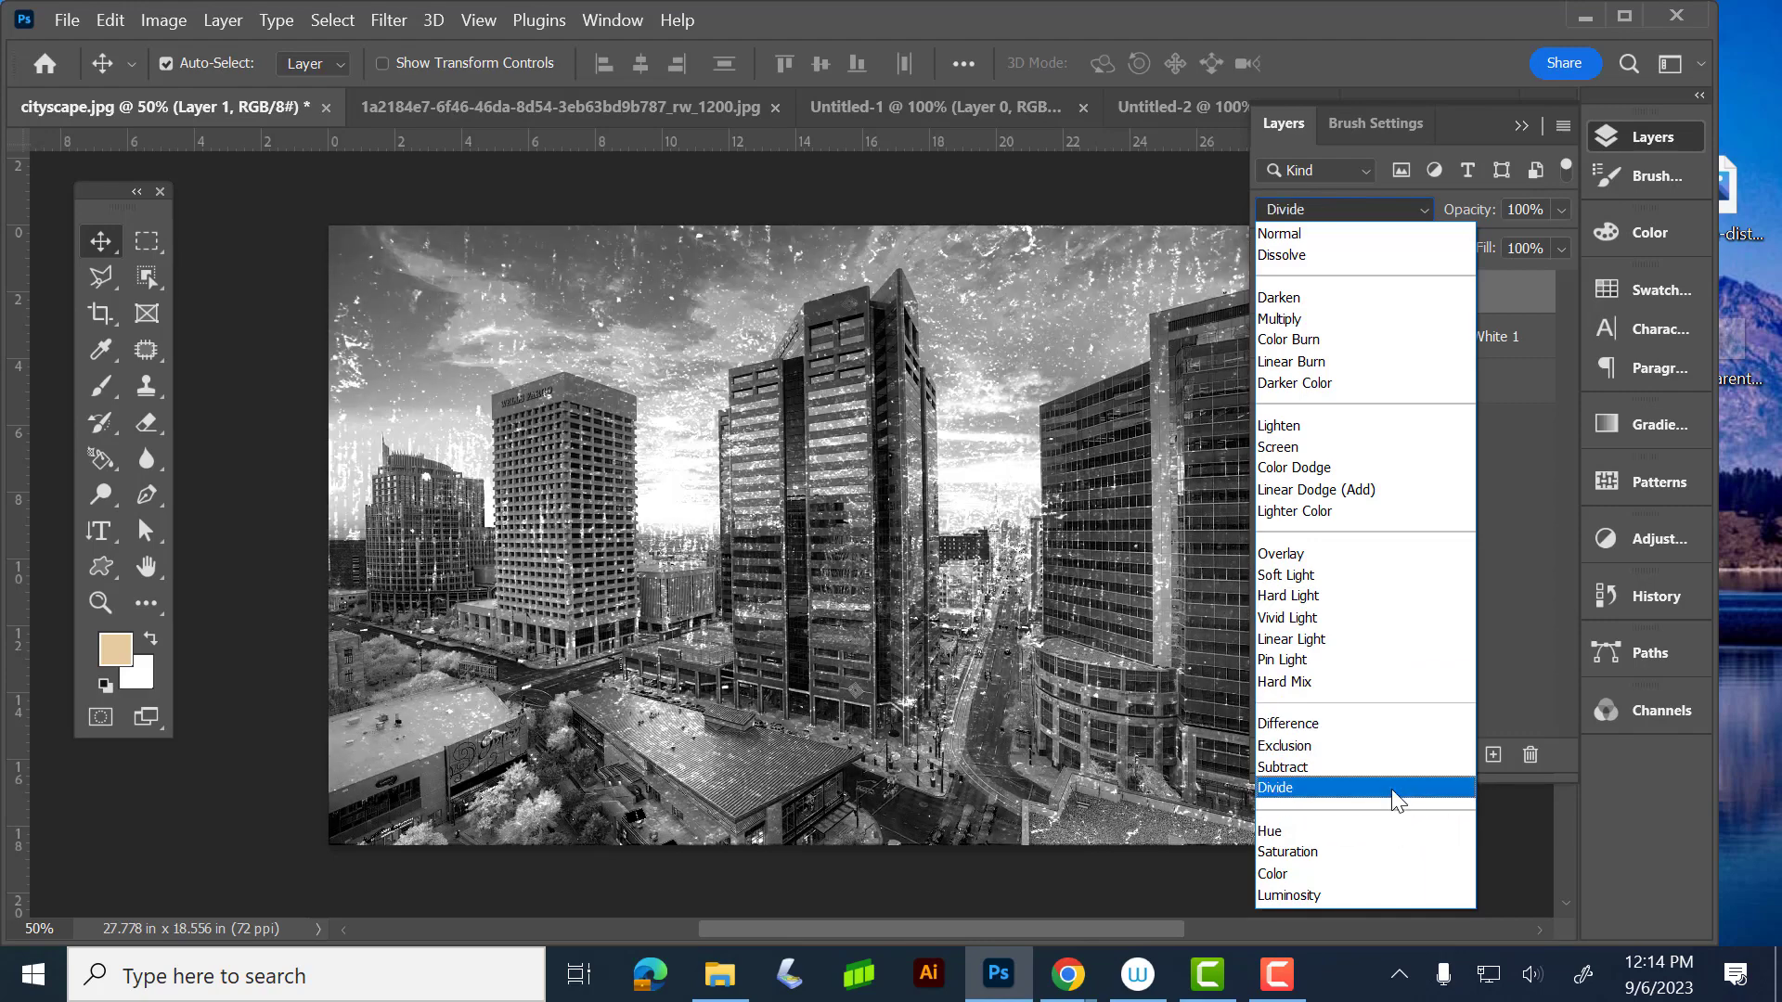
click(1397, 789)
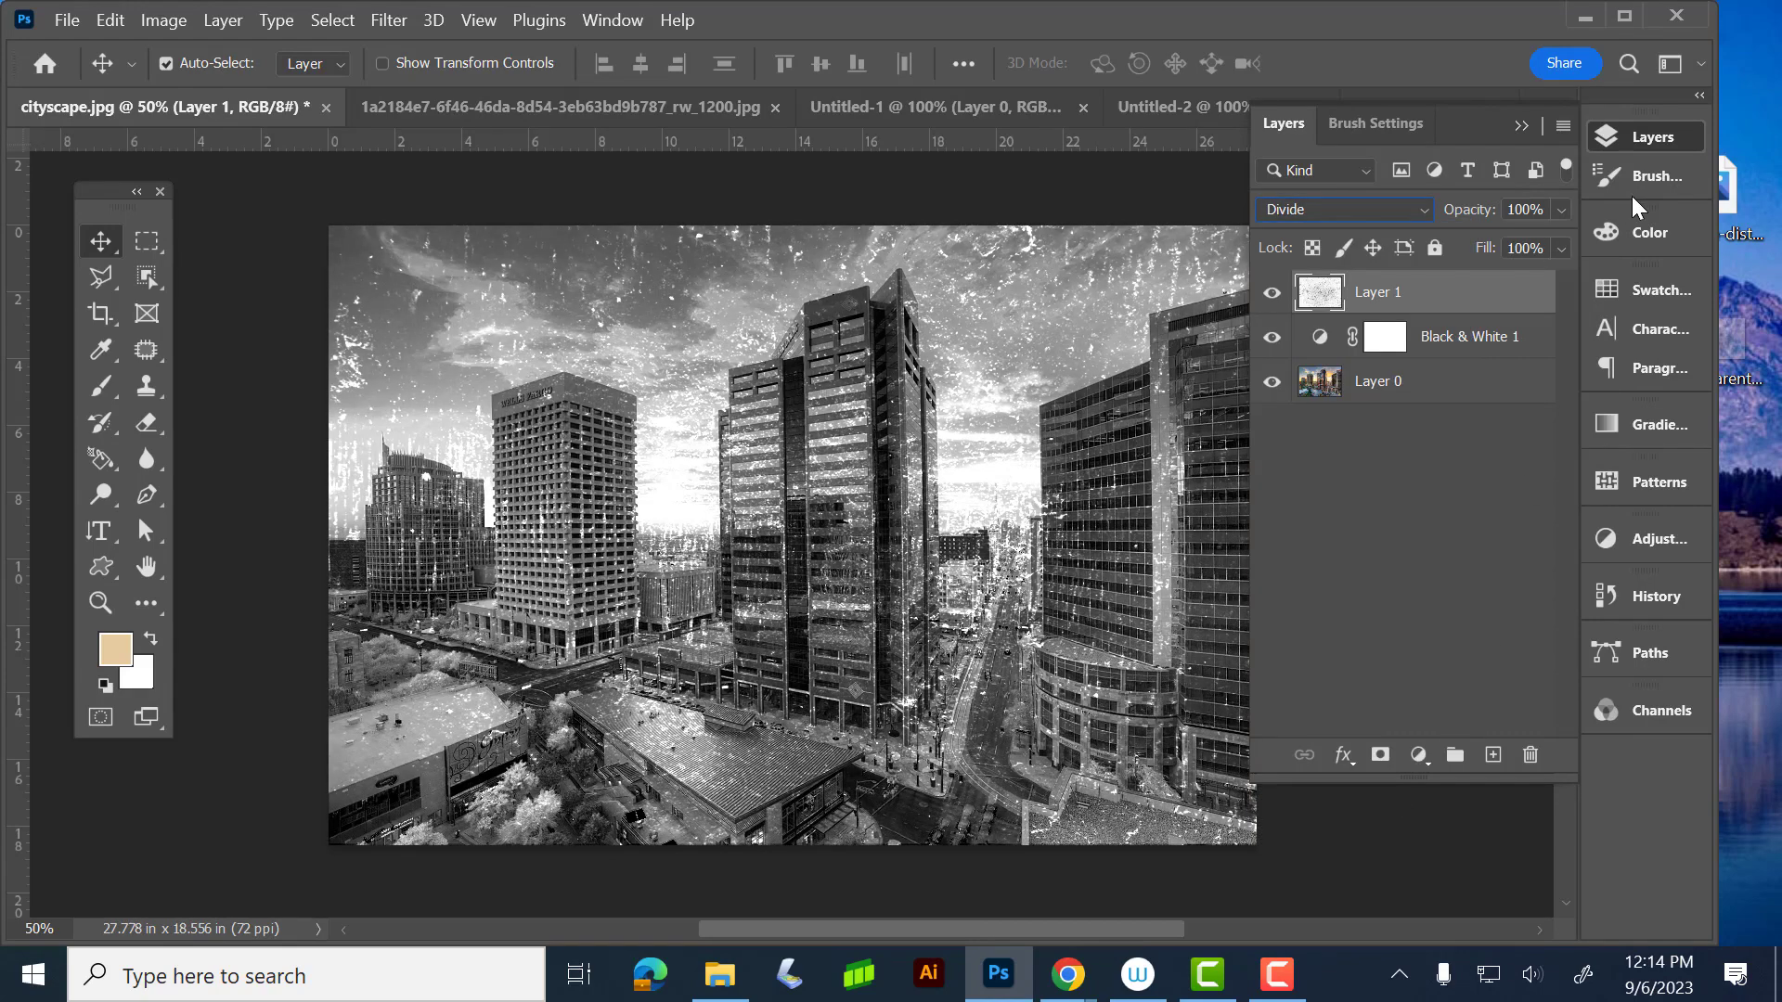
click(1563, 209)
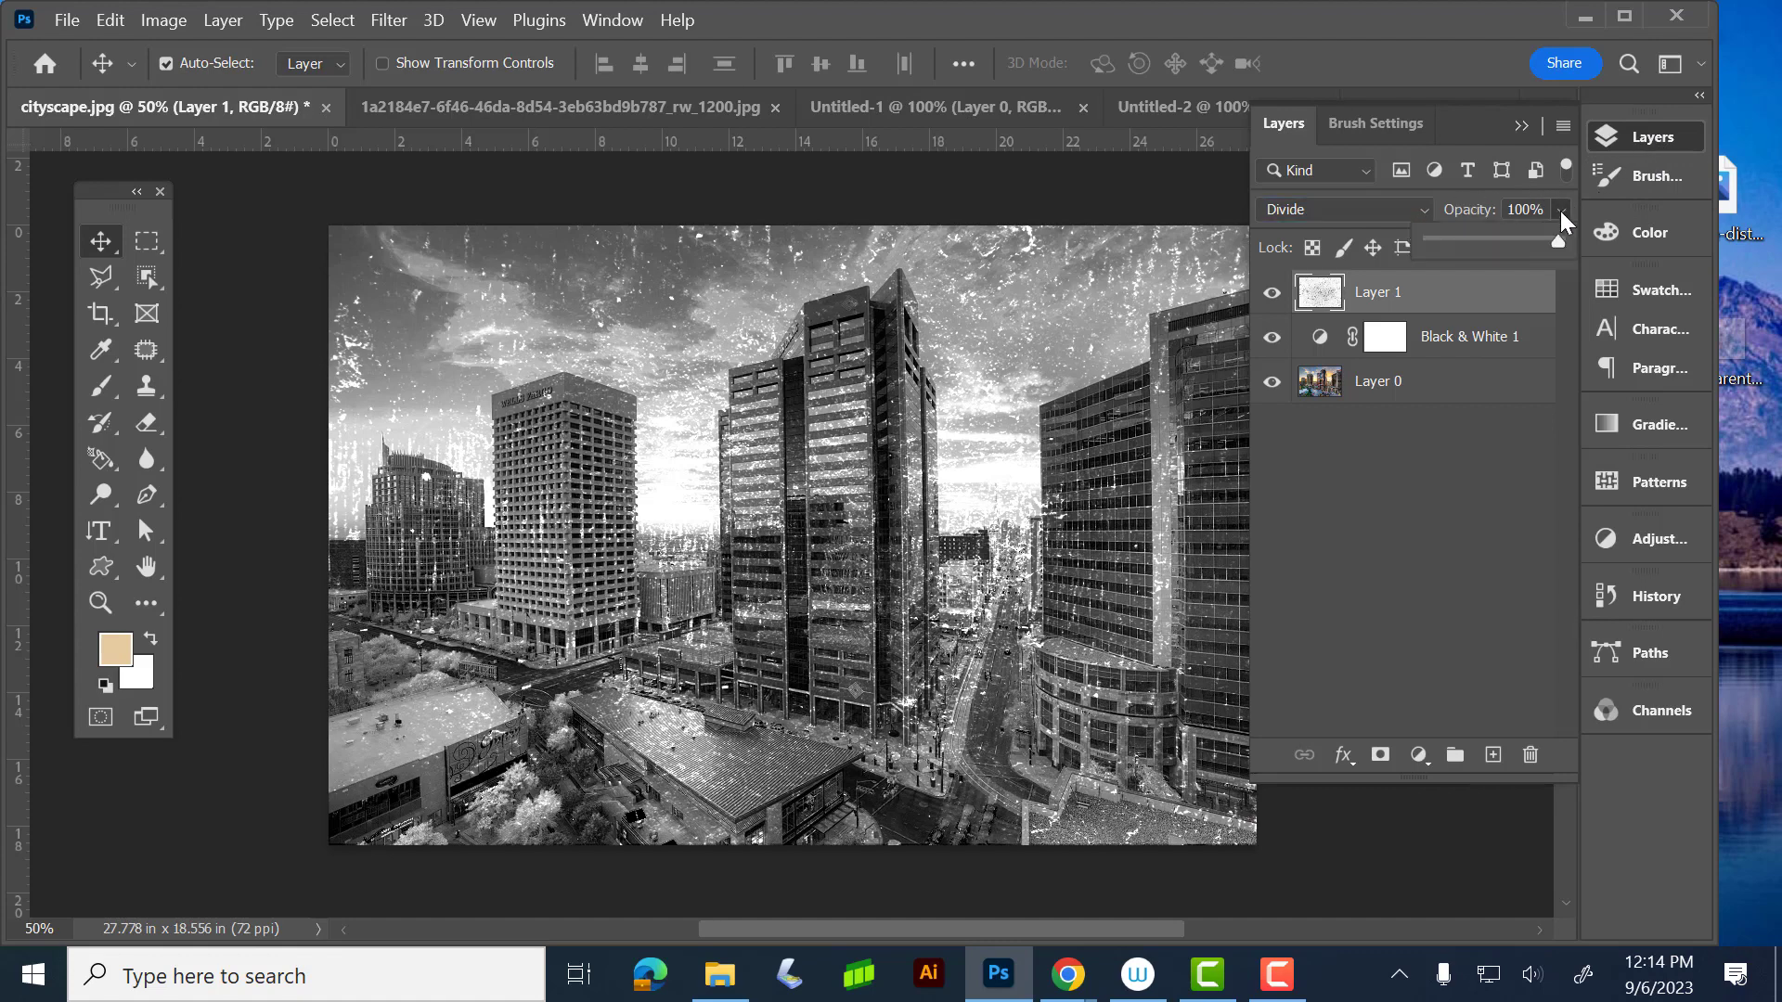
drag(1506, 244, 1473, 248)
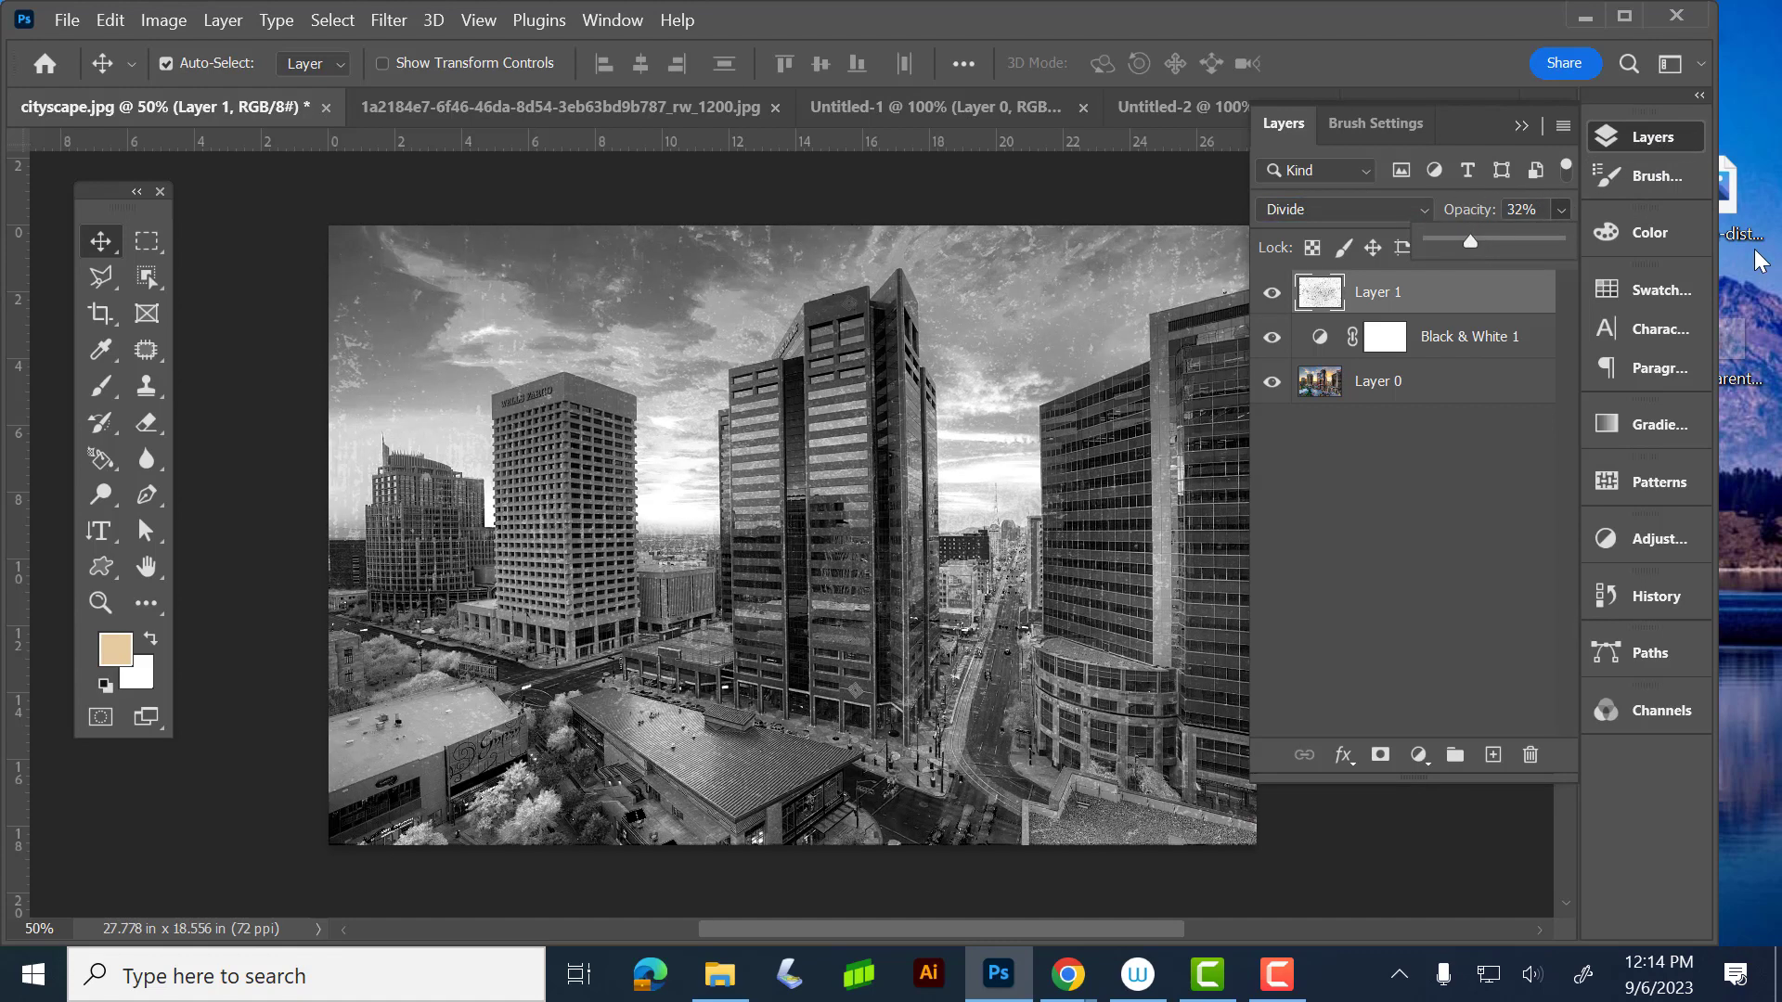
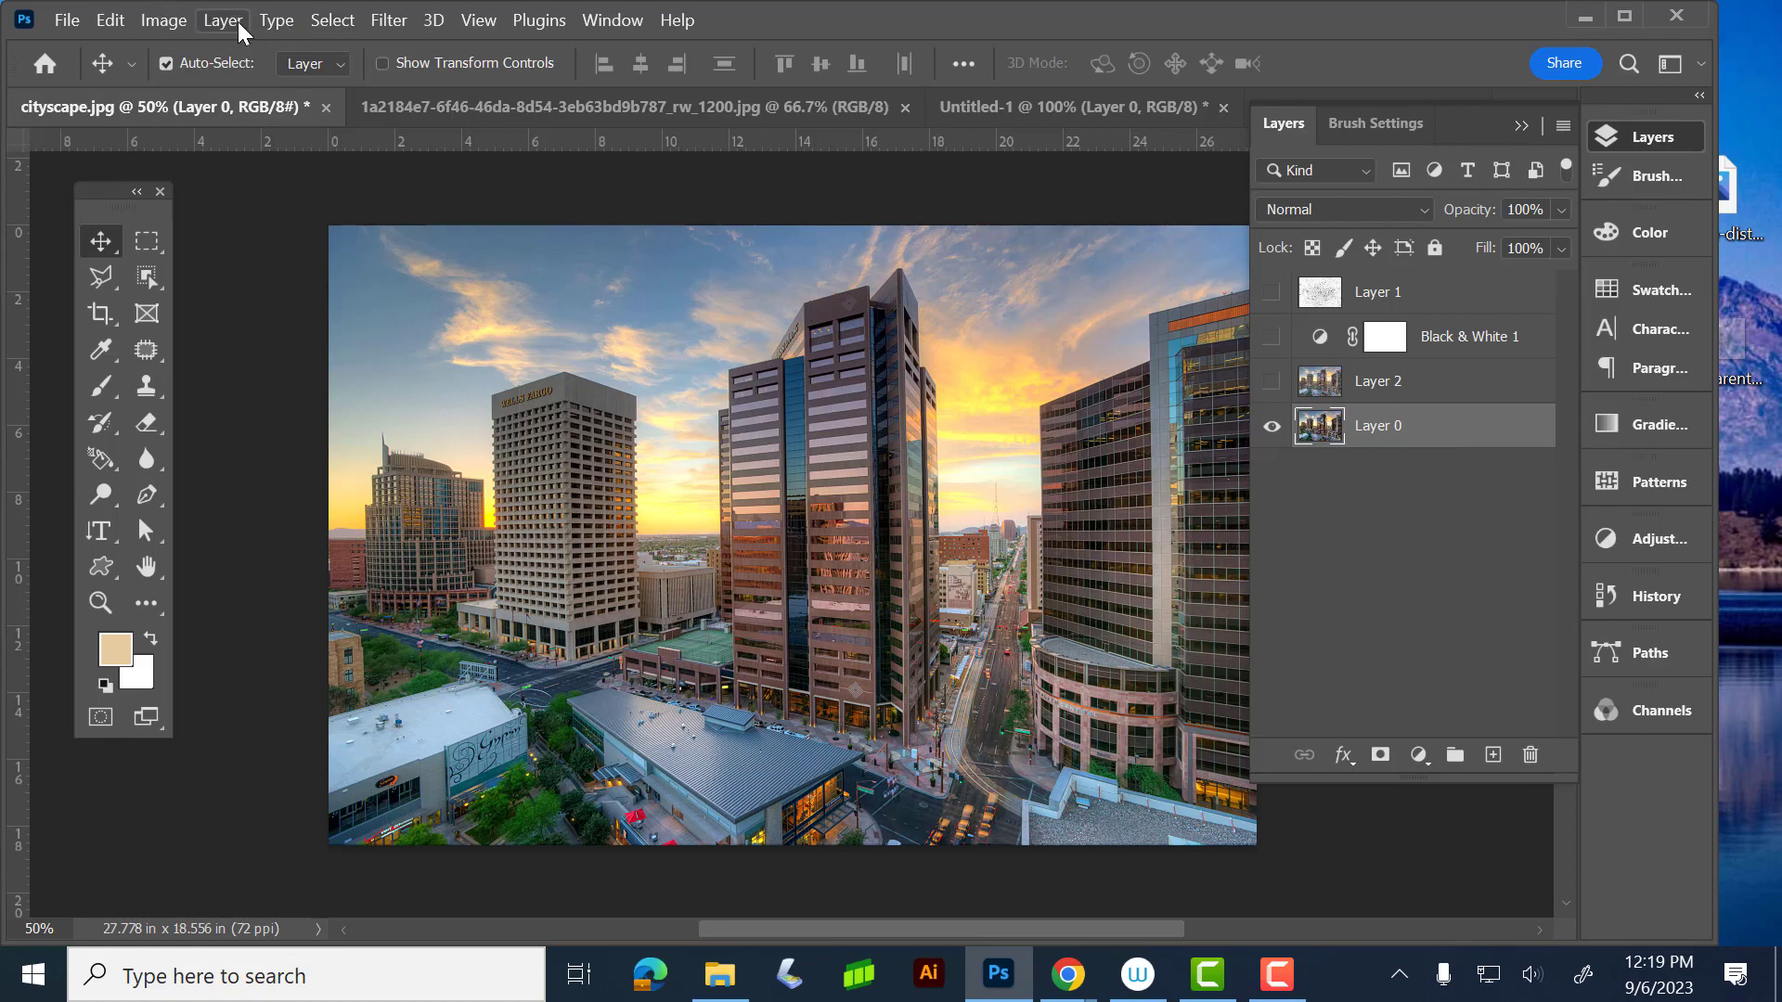
- Open a Hue/Saturation adjustment on the cityscape and set Reds saturation back to 0
click(165, 18)
mouse_move(204, 84)
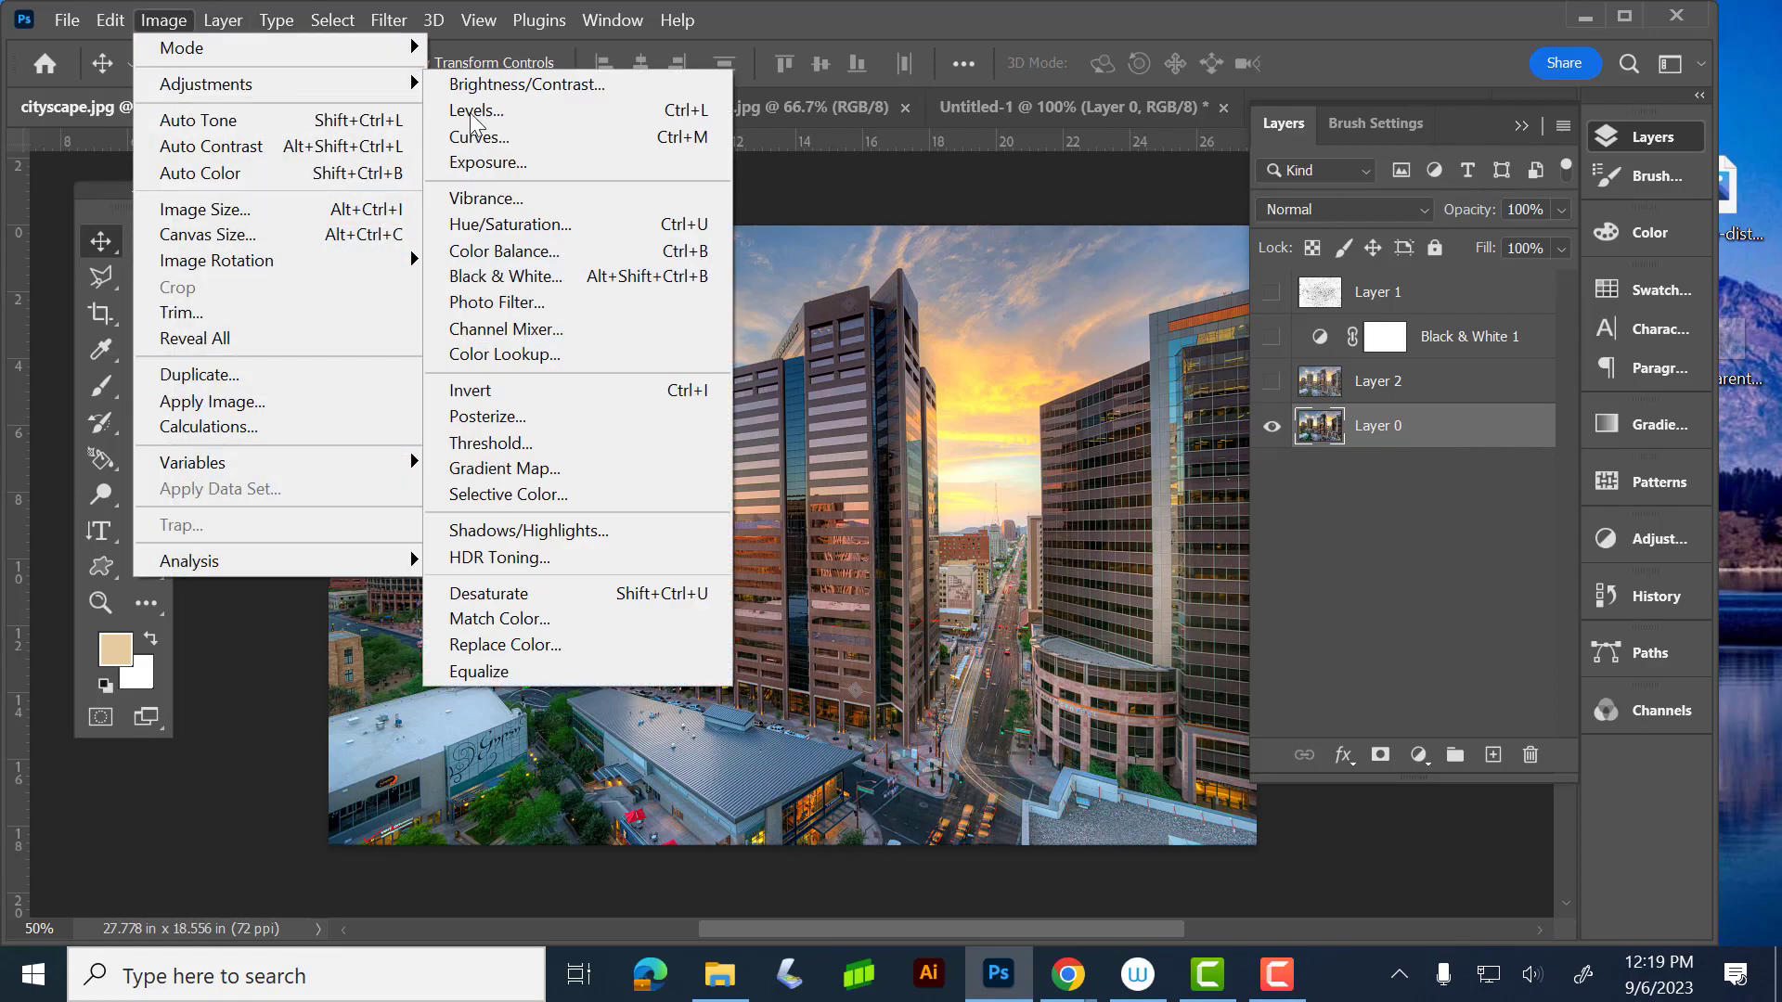
click(543, 232)
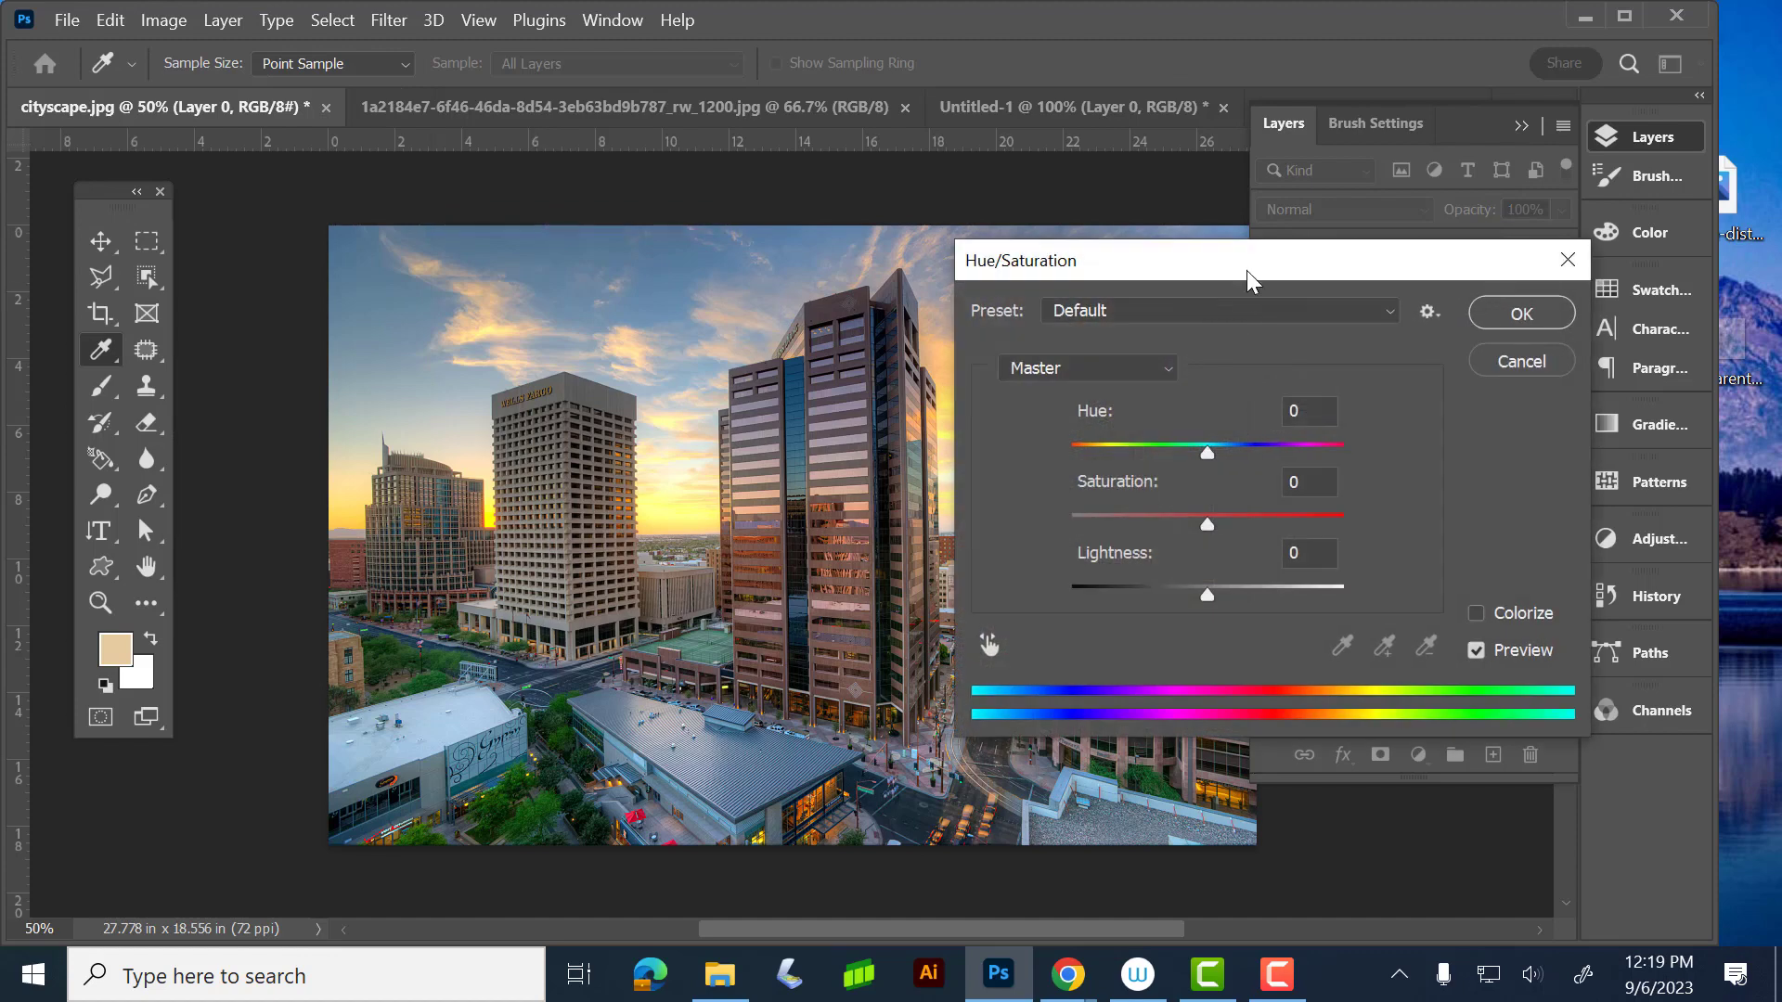
drag(1249, 265, 1418, 190)
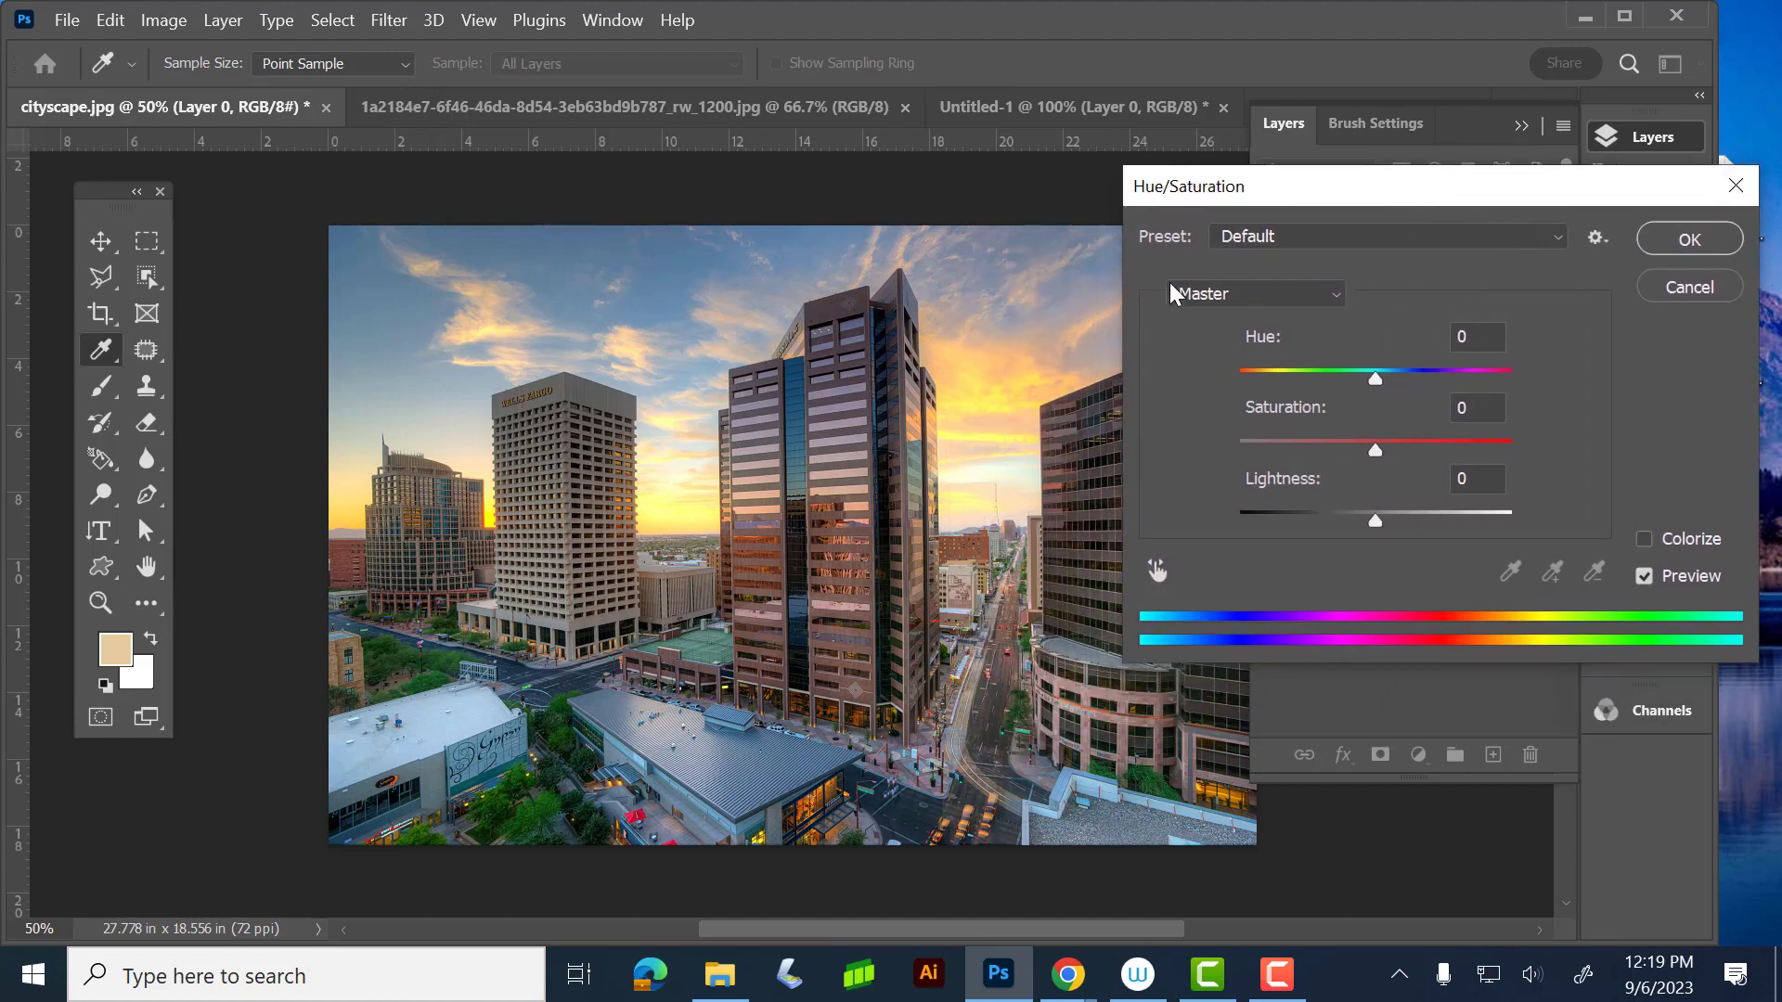
click(1289, 291)
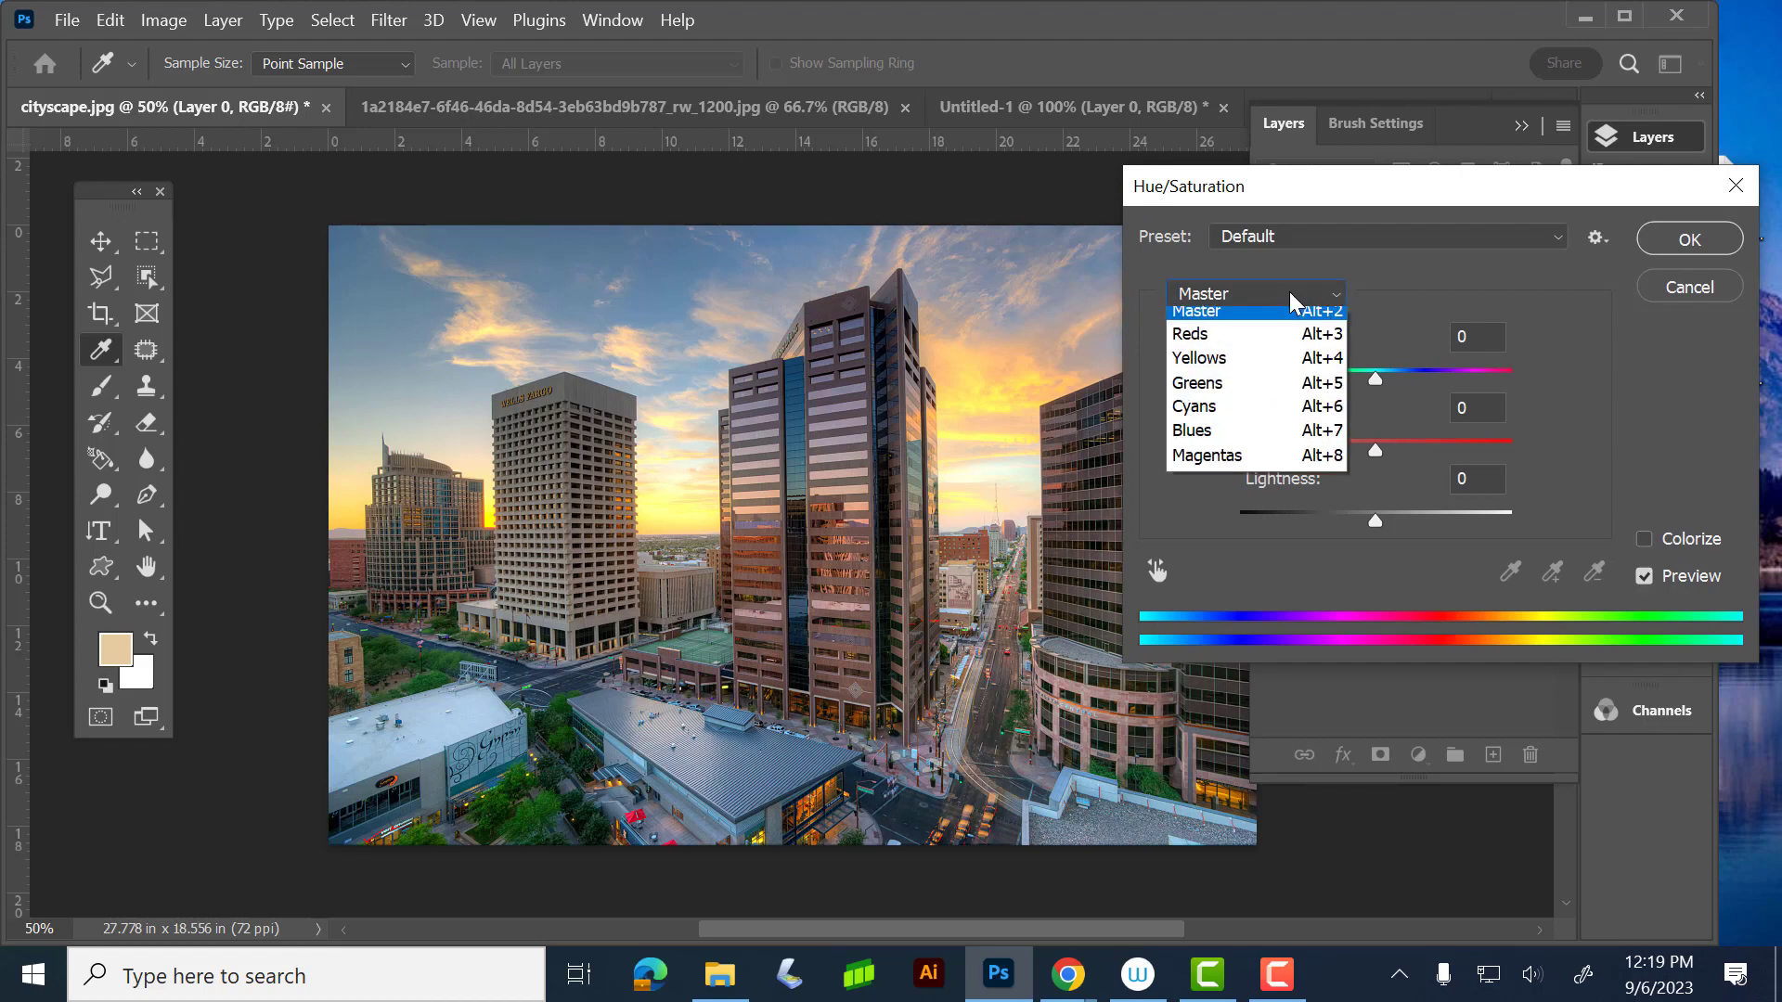
click(1272, 344)
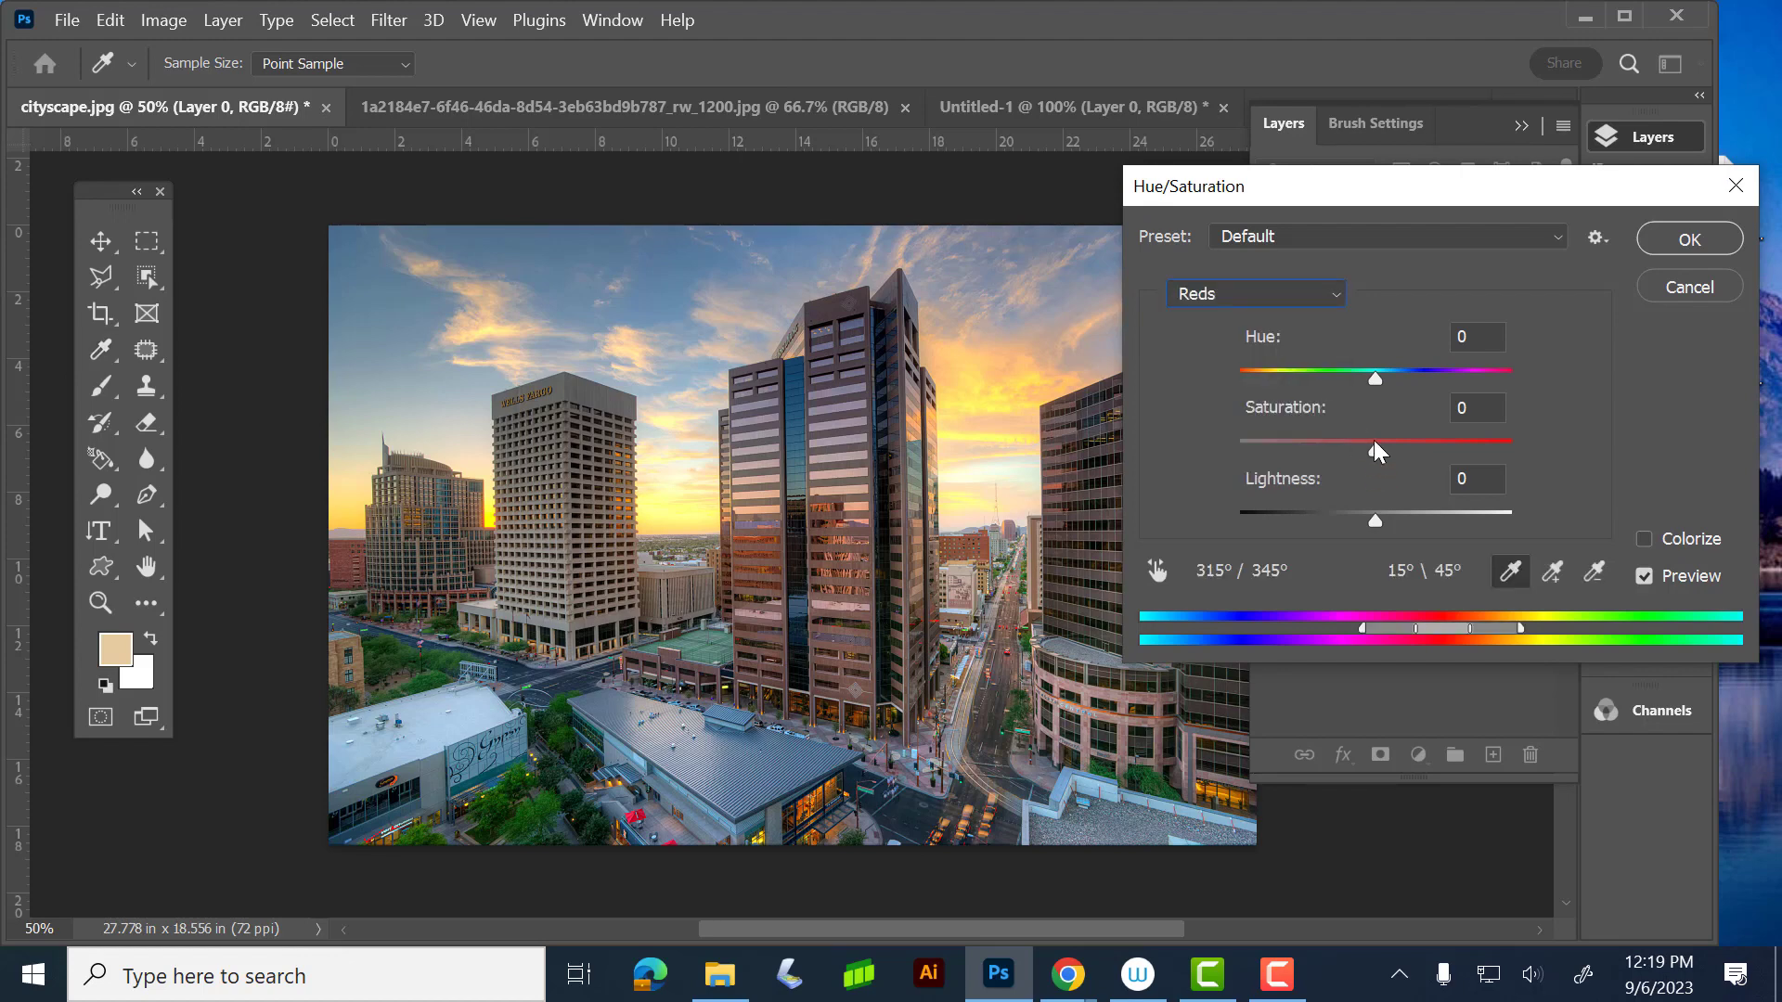
drag(1375, 450, 1489, 475)
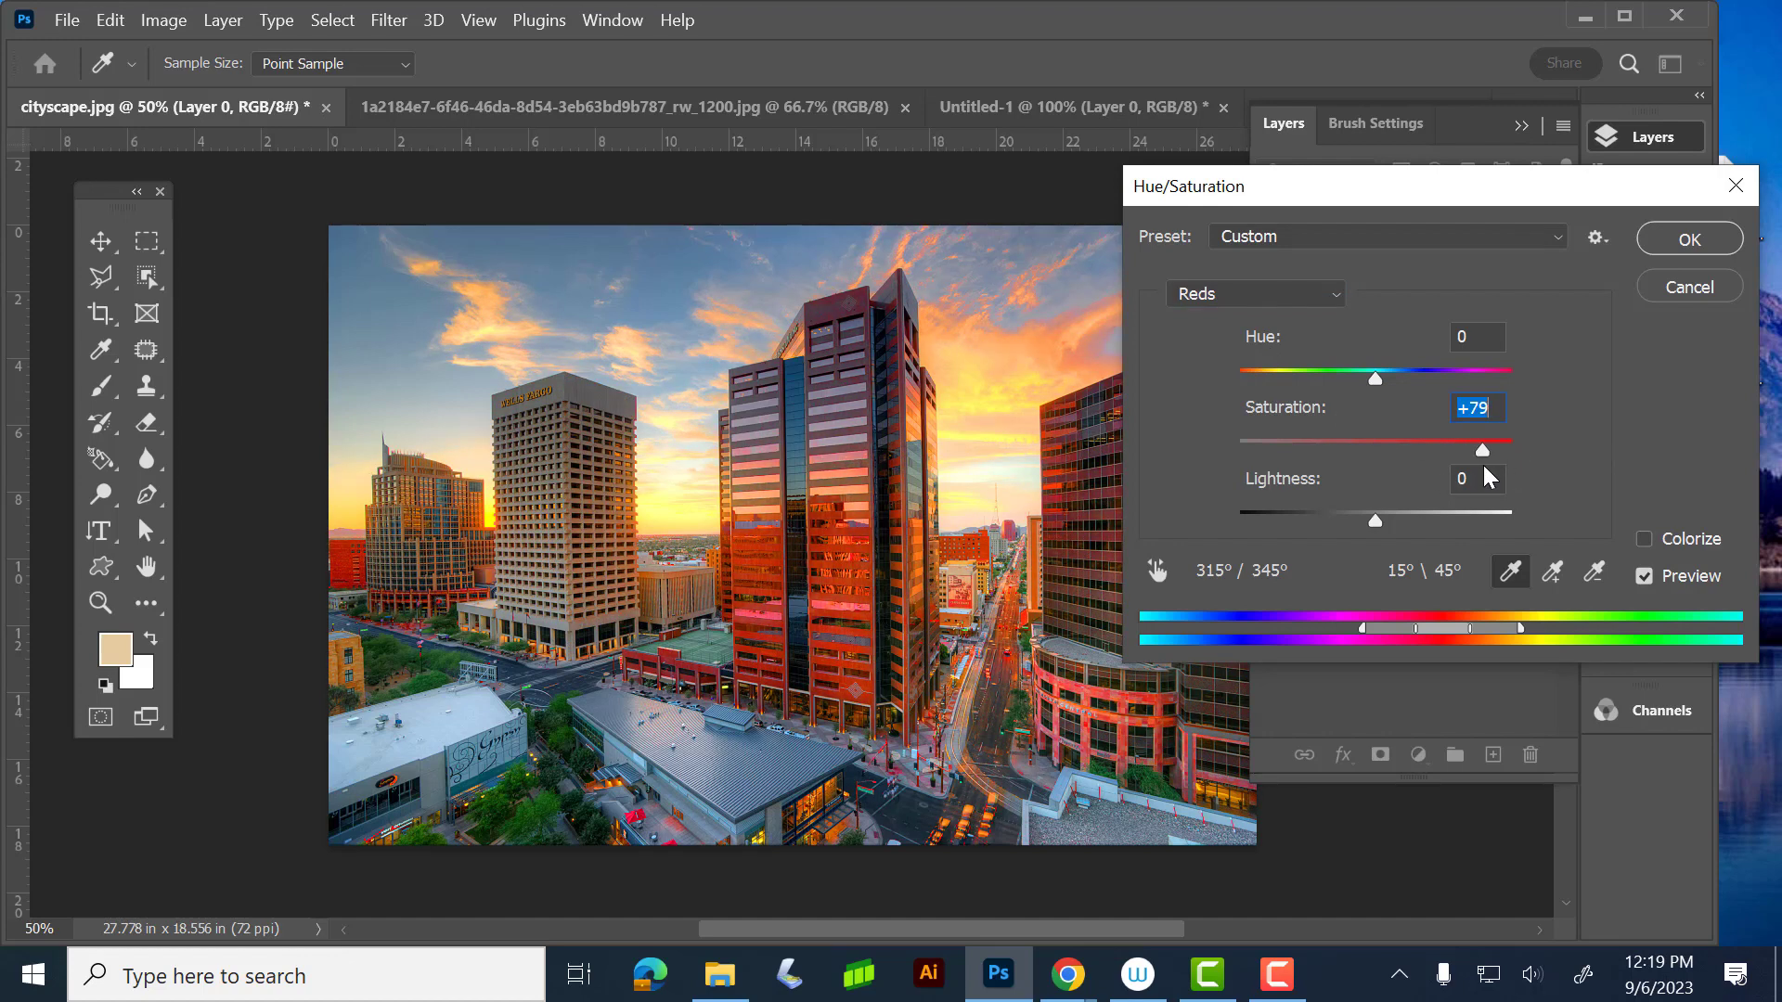
click(1225, 286)
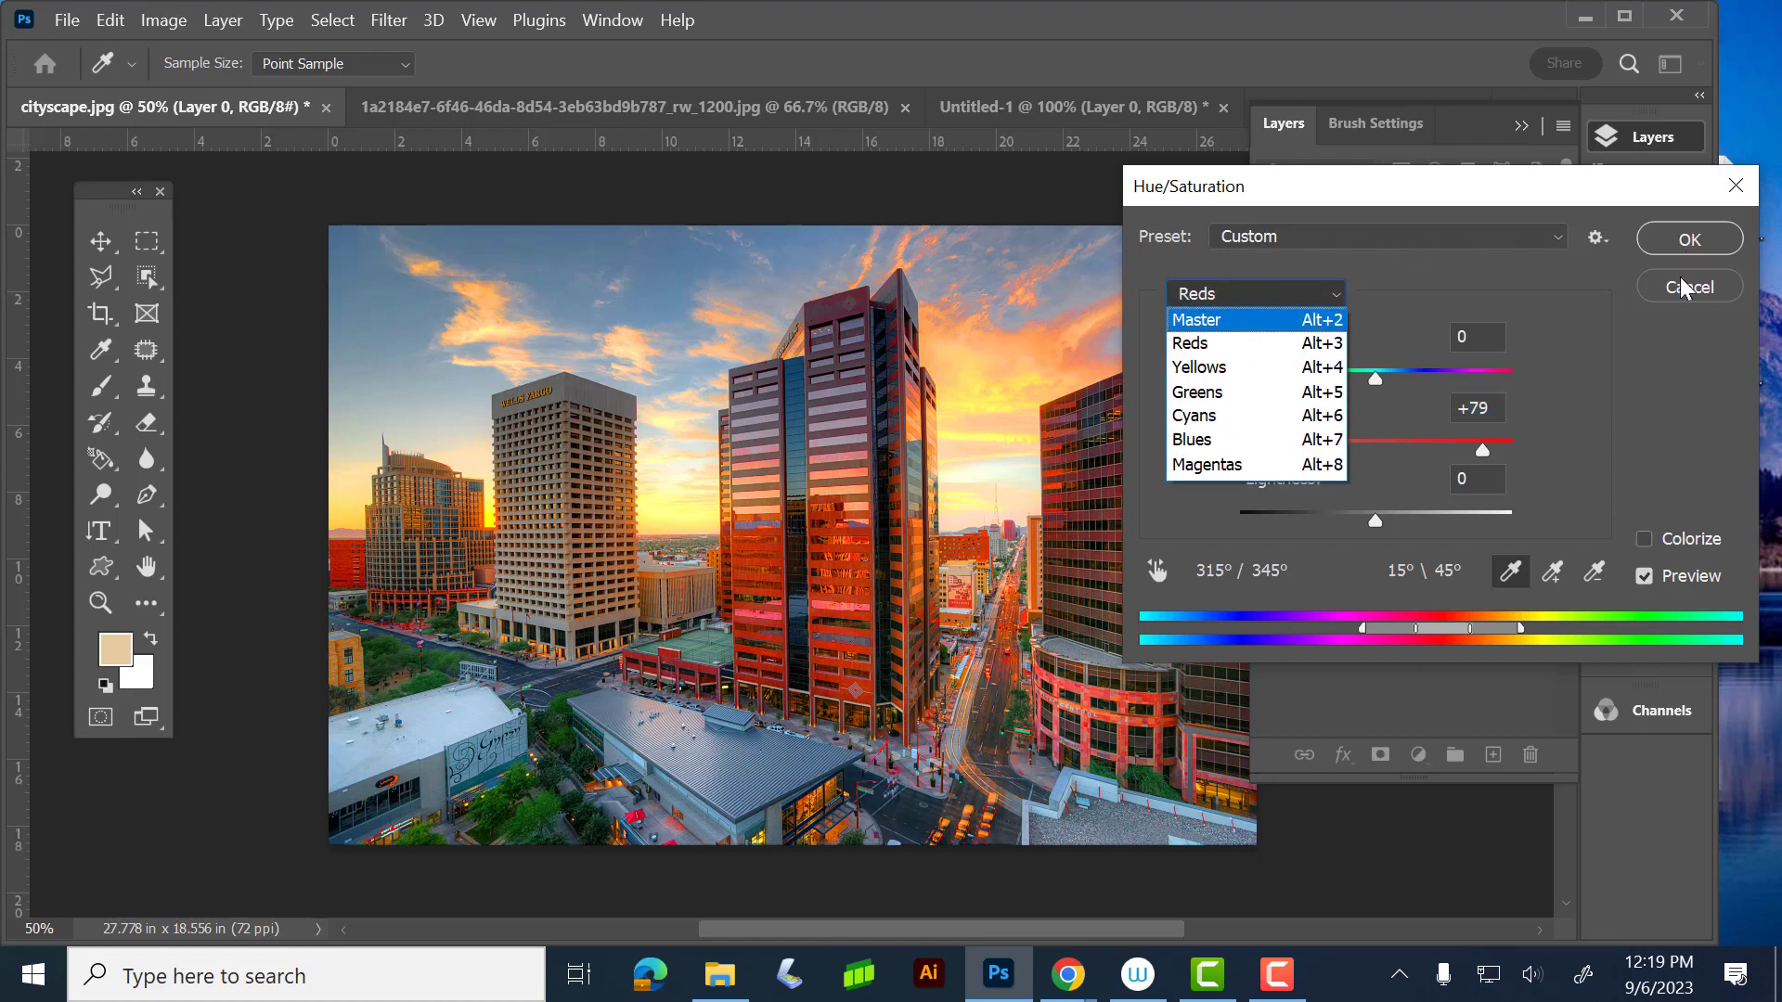
click(1607, 393)
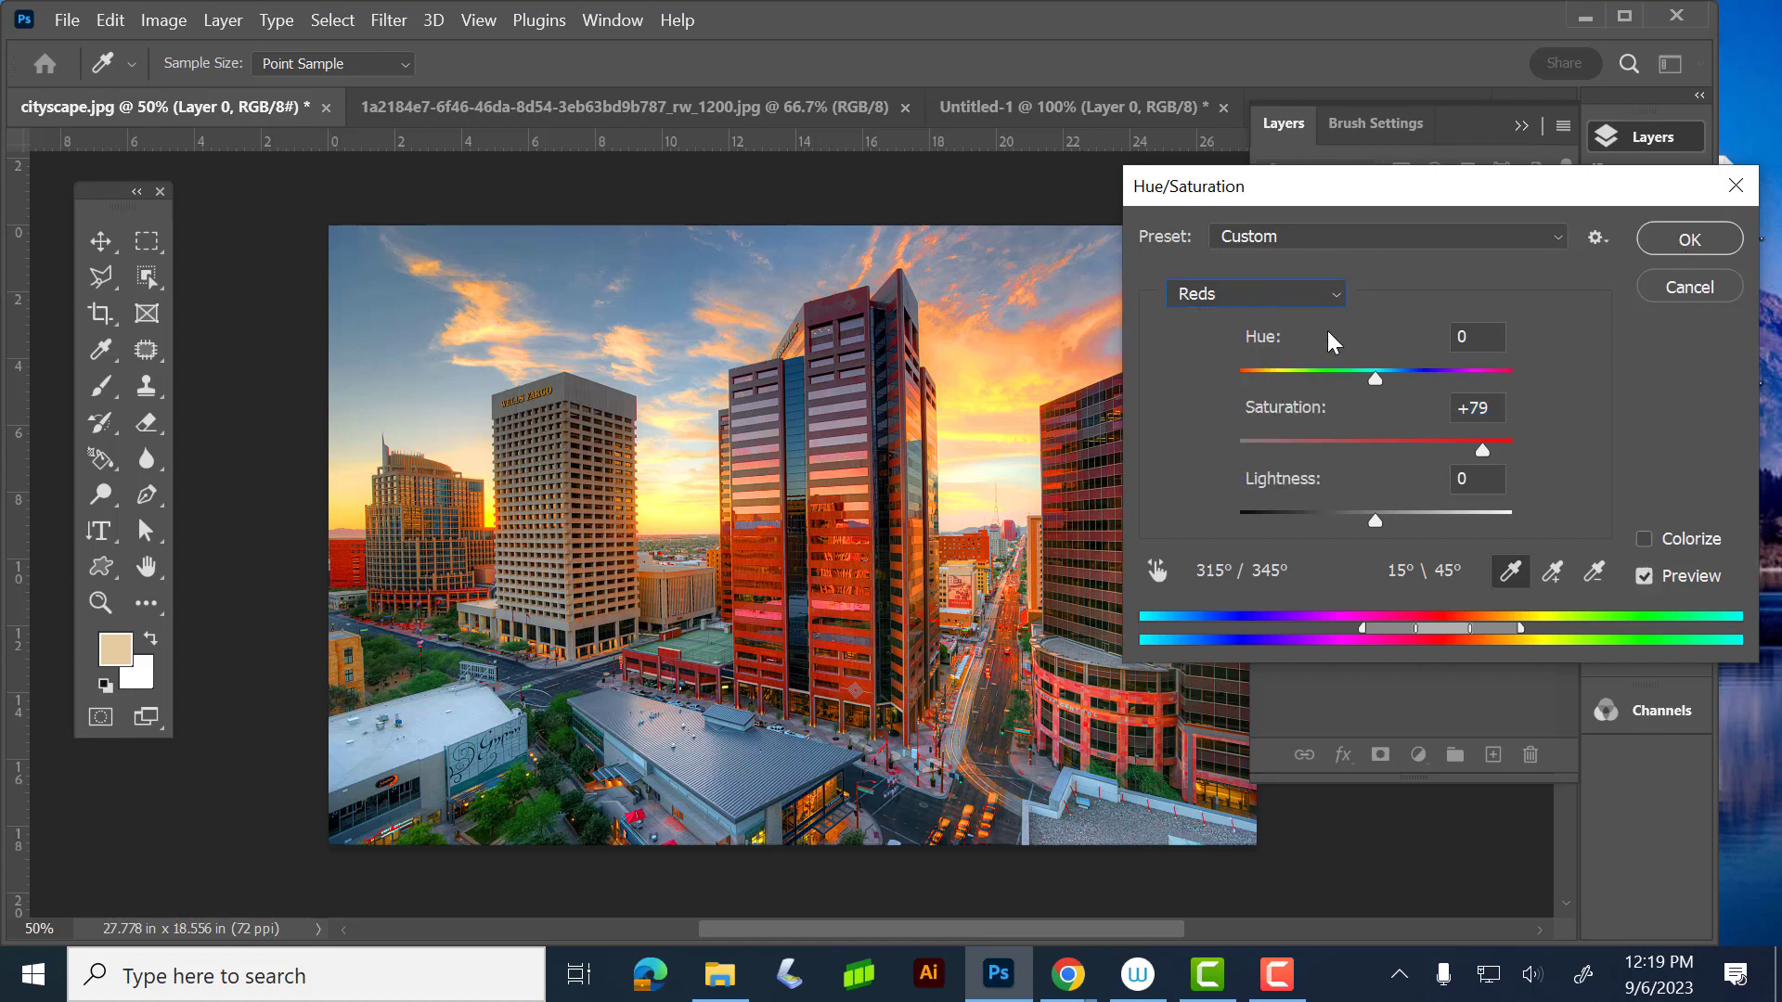
double_click(1501, 397)
text(0)
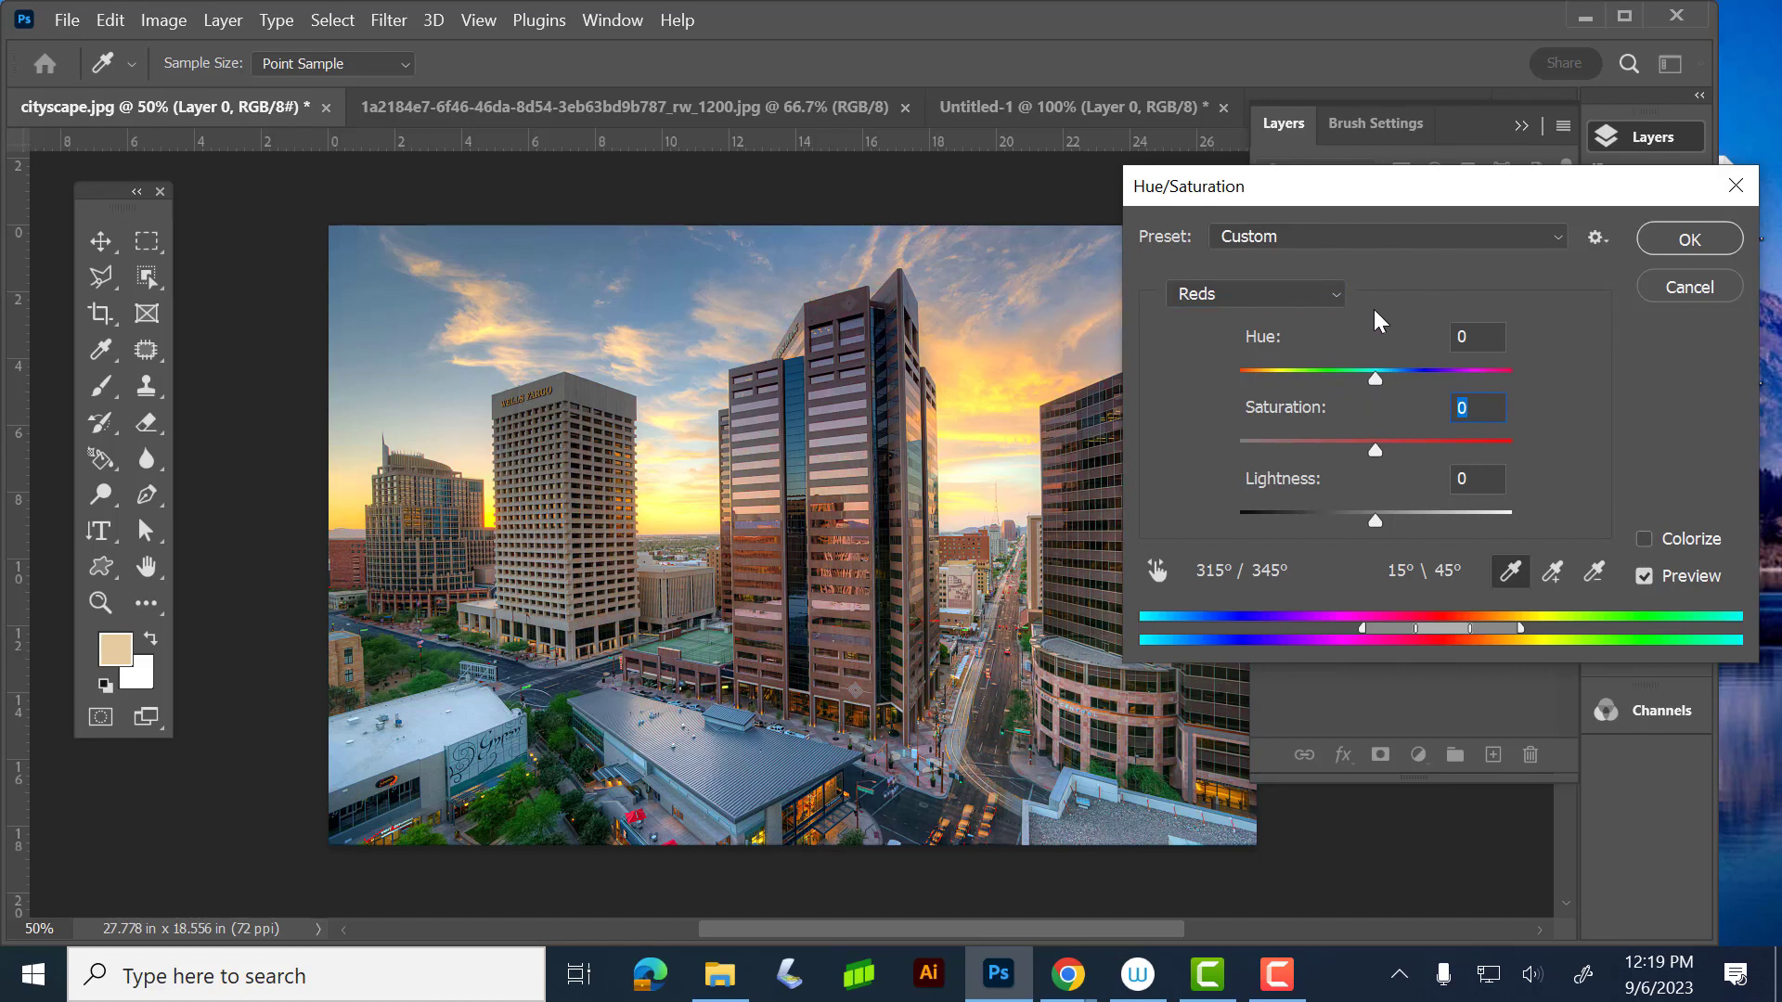
- Raise Cyans saturation to +47 and Blues saturation to +62, then apply
click(1302, 286)
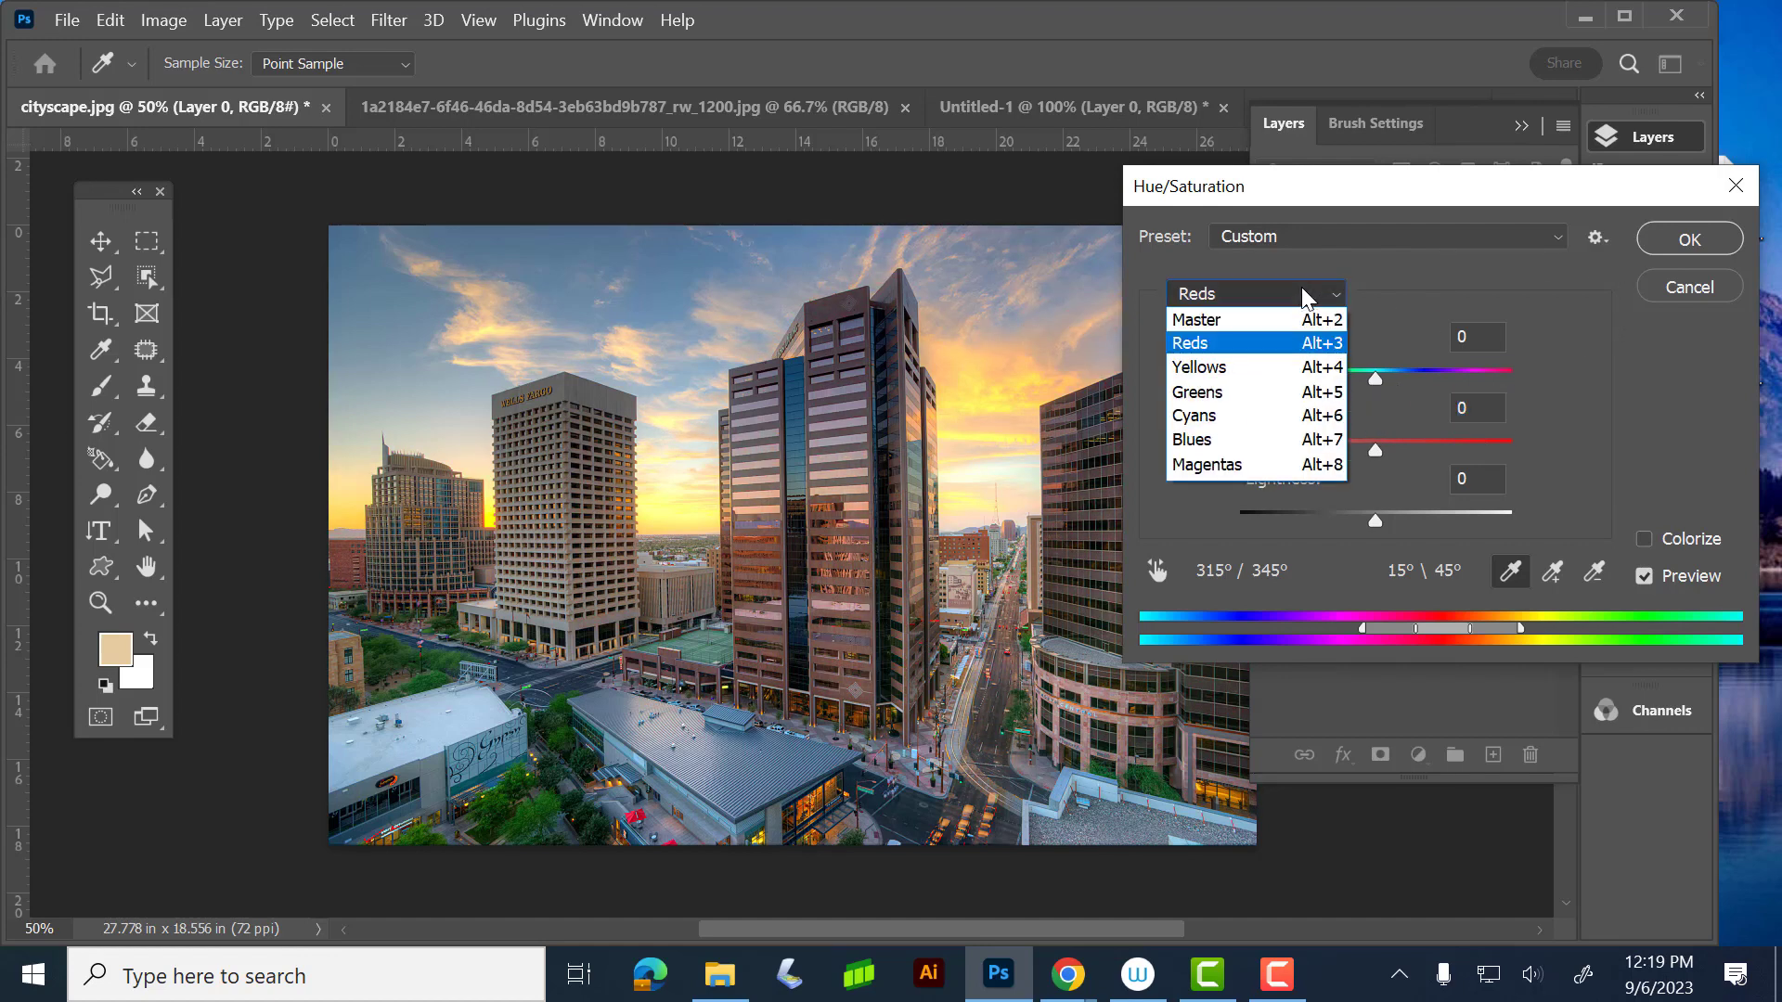
click(1306, 416)
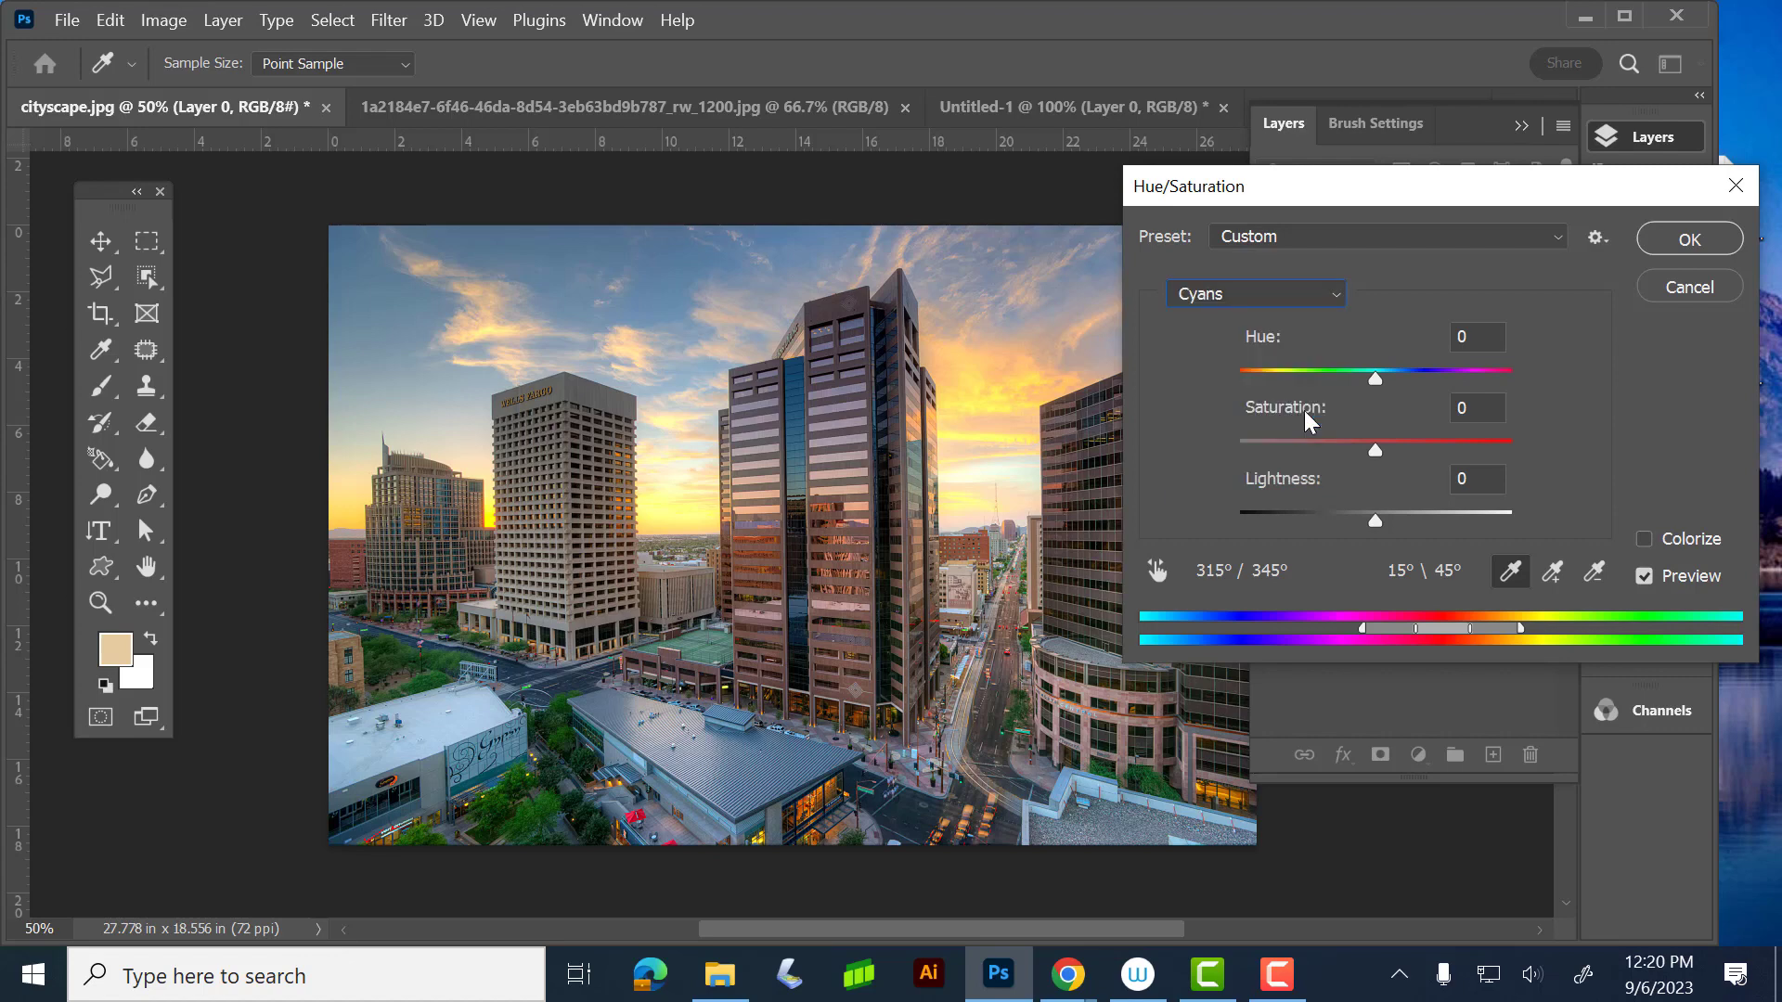
drag(1369, 447, 1424, 447)
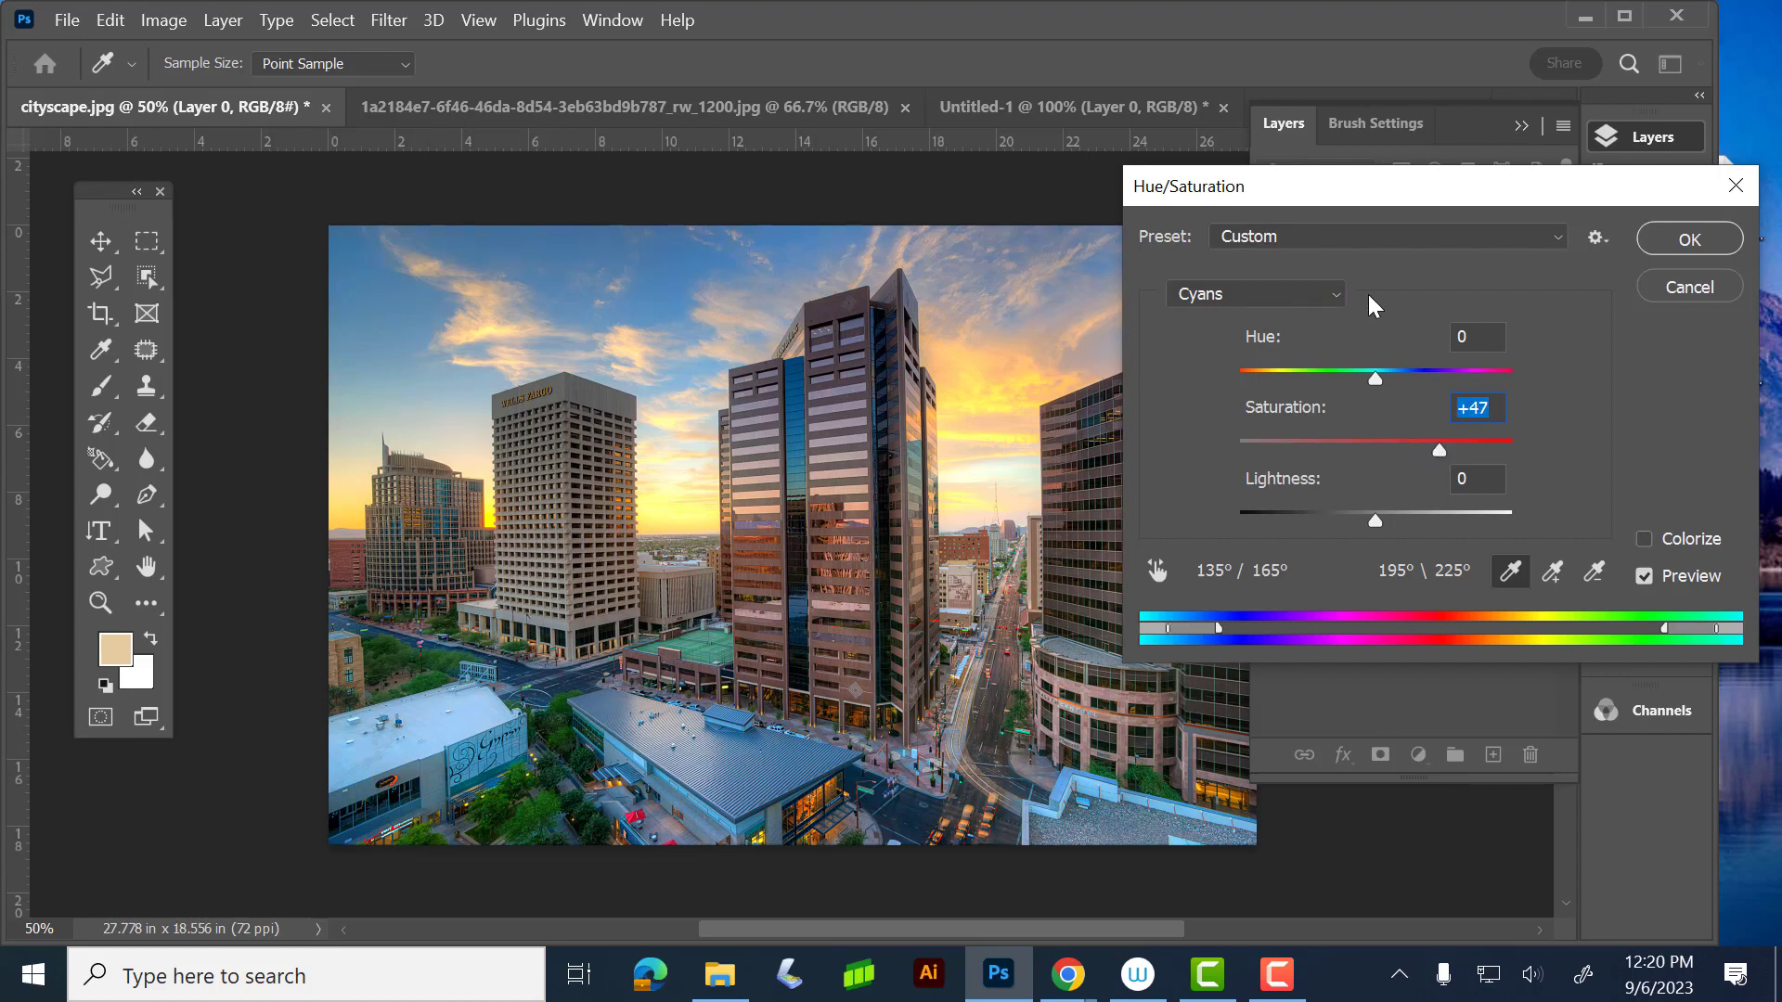
click(1288, 303)
click(1226, 438)
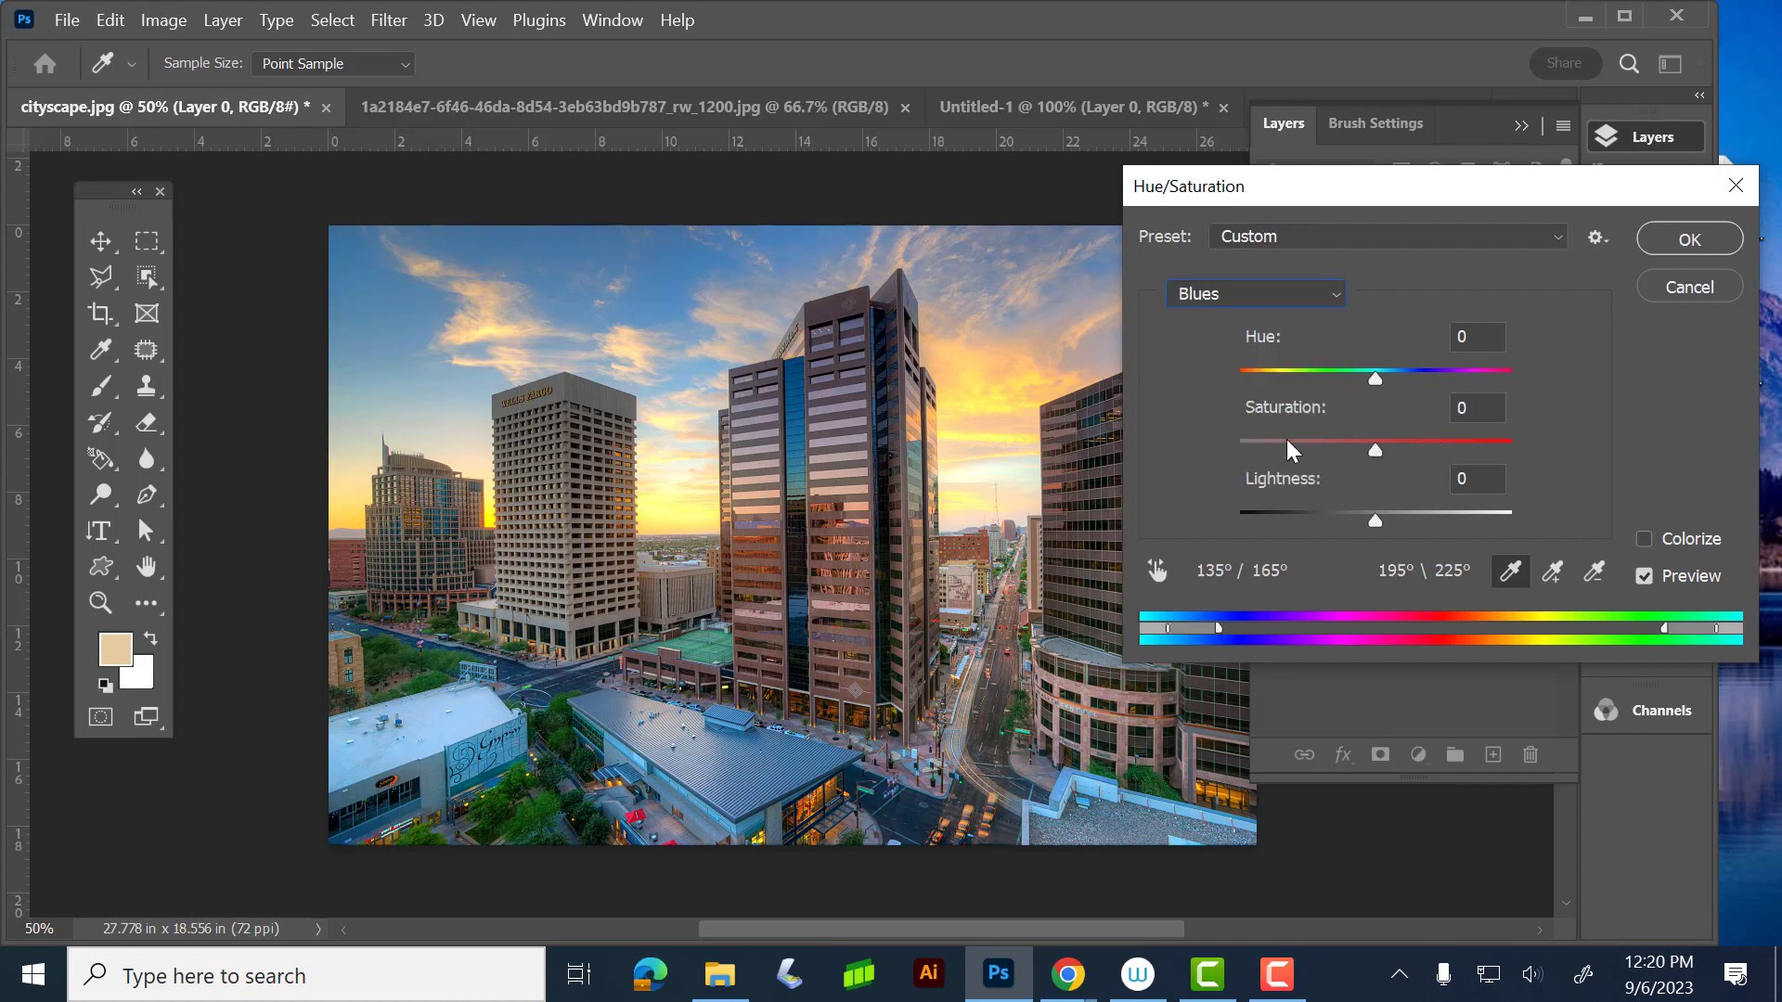
drag(1374, 455, 1464, 469)
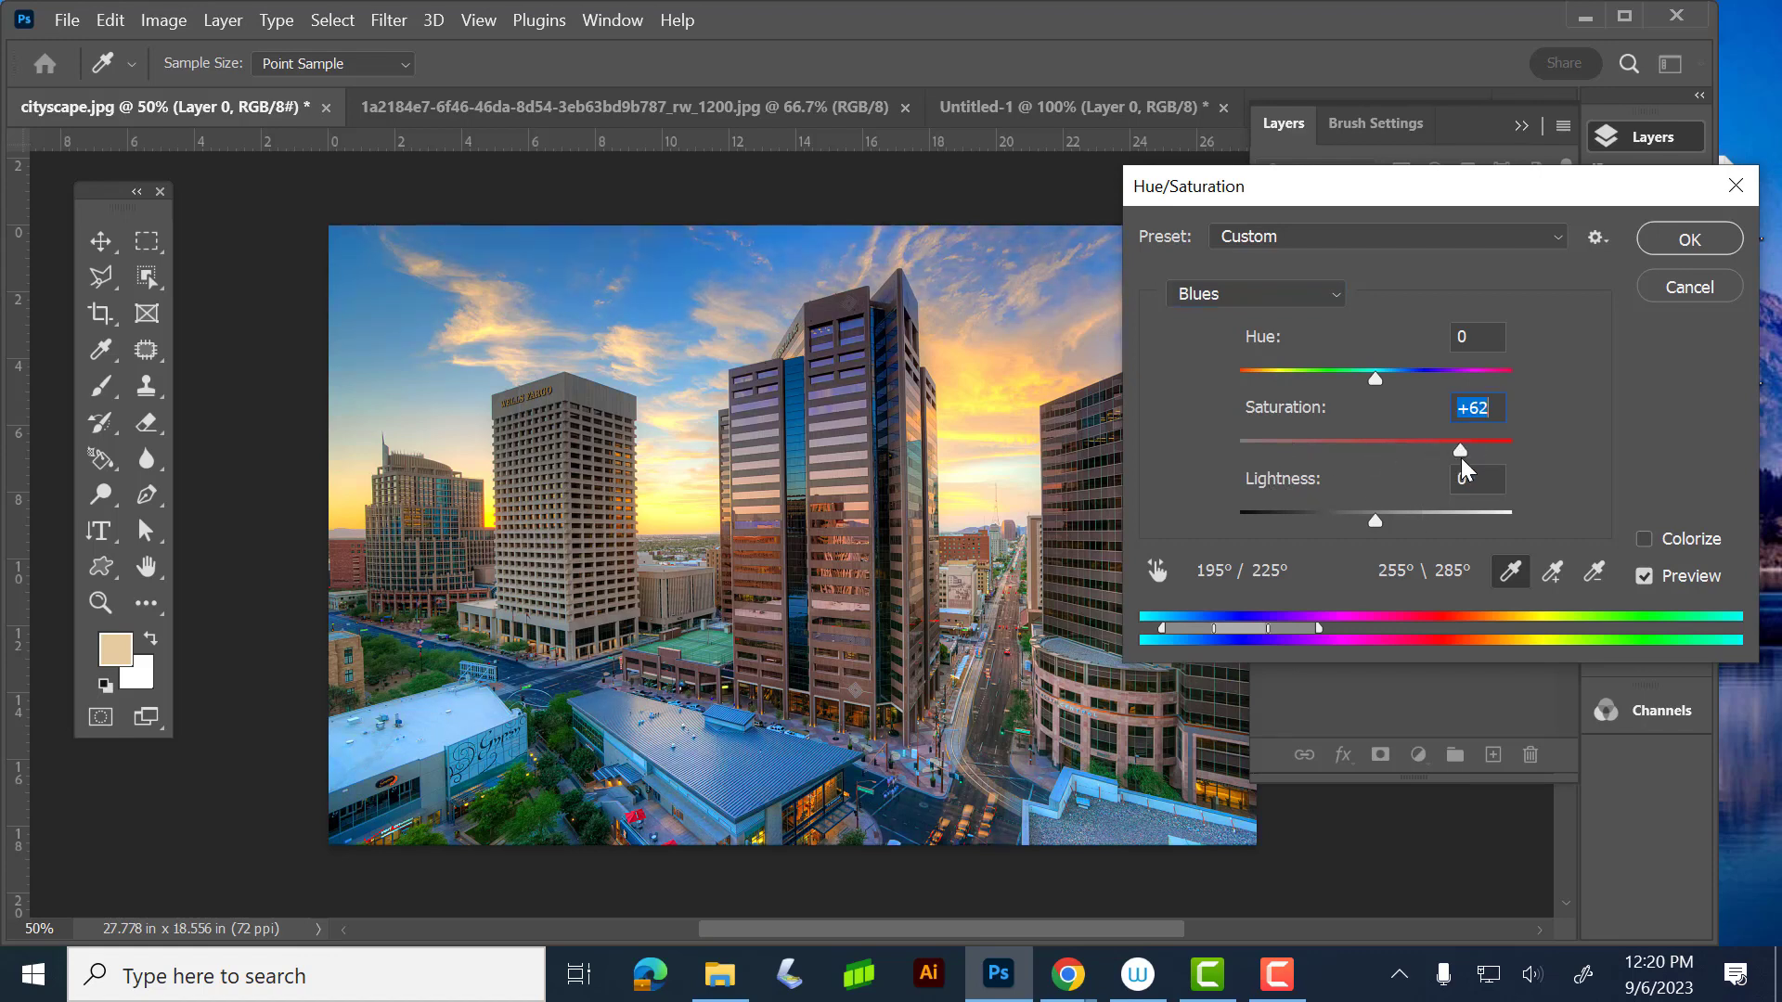
click(1658, 240)
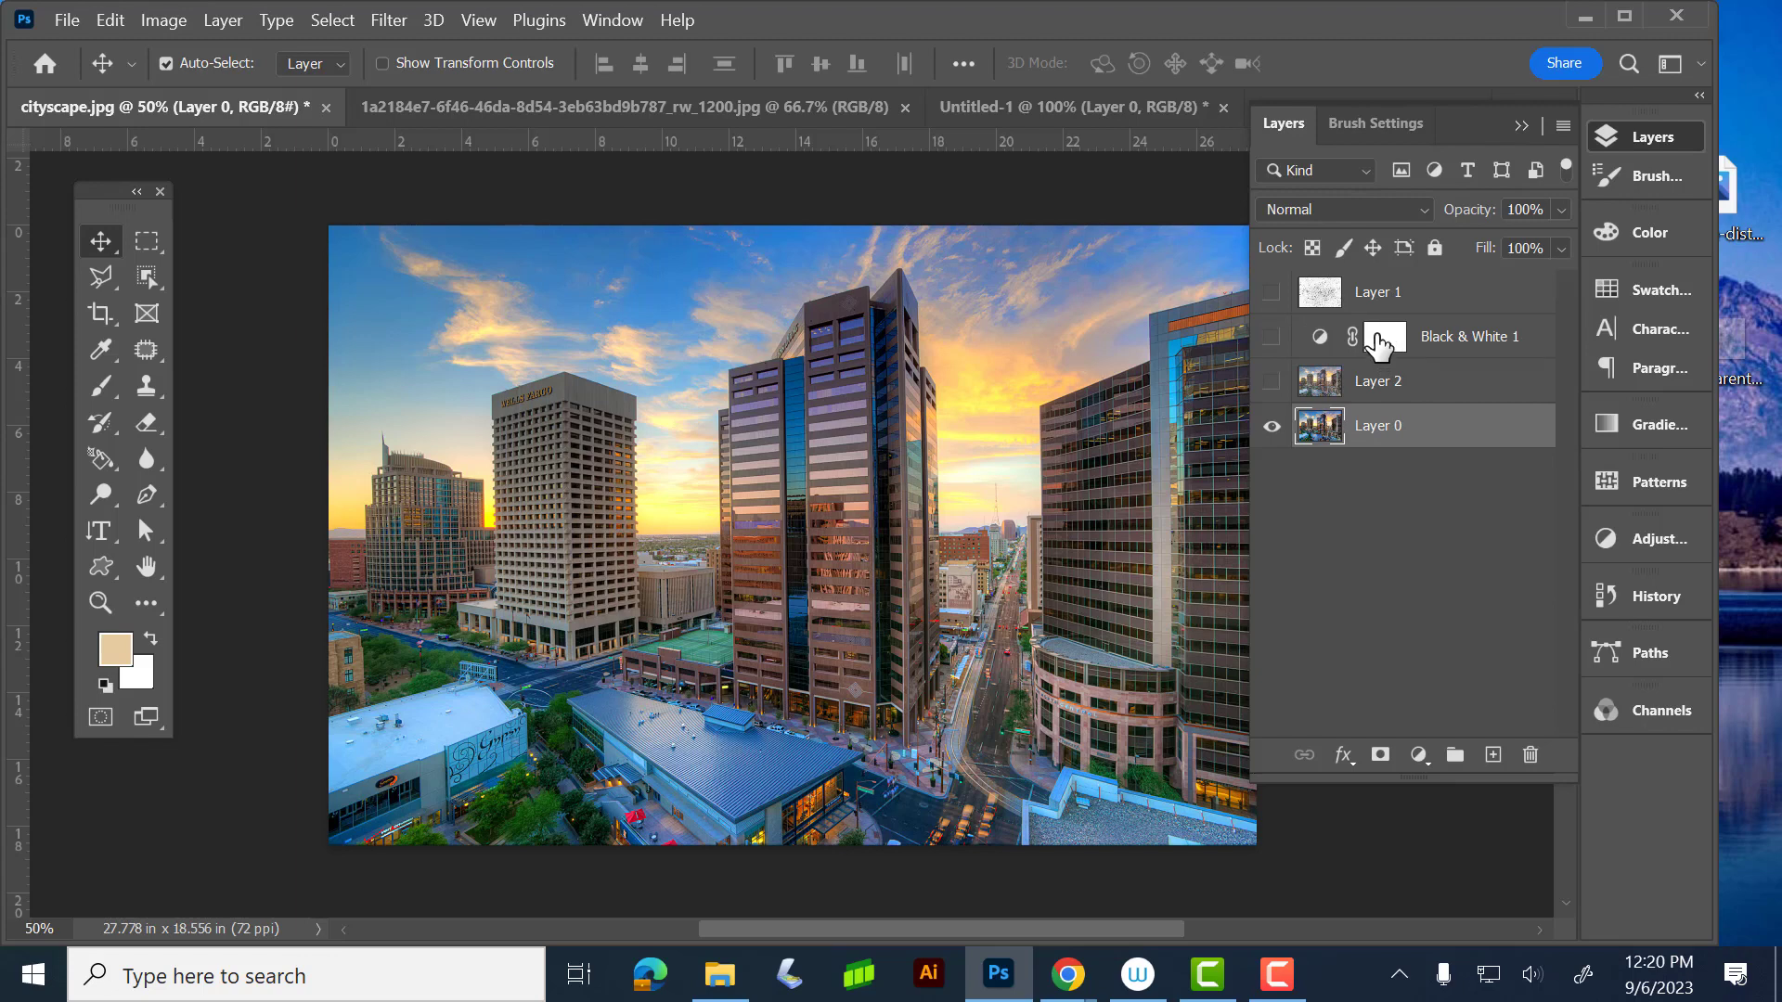
- Make Layer 1's grunge texture overlay visible across the cityscape
click(1272, 293)
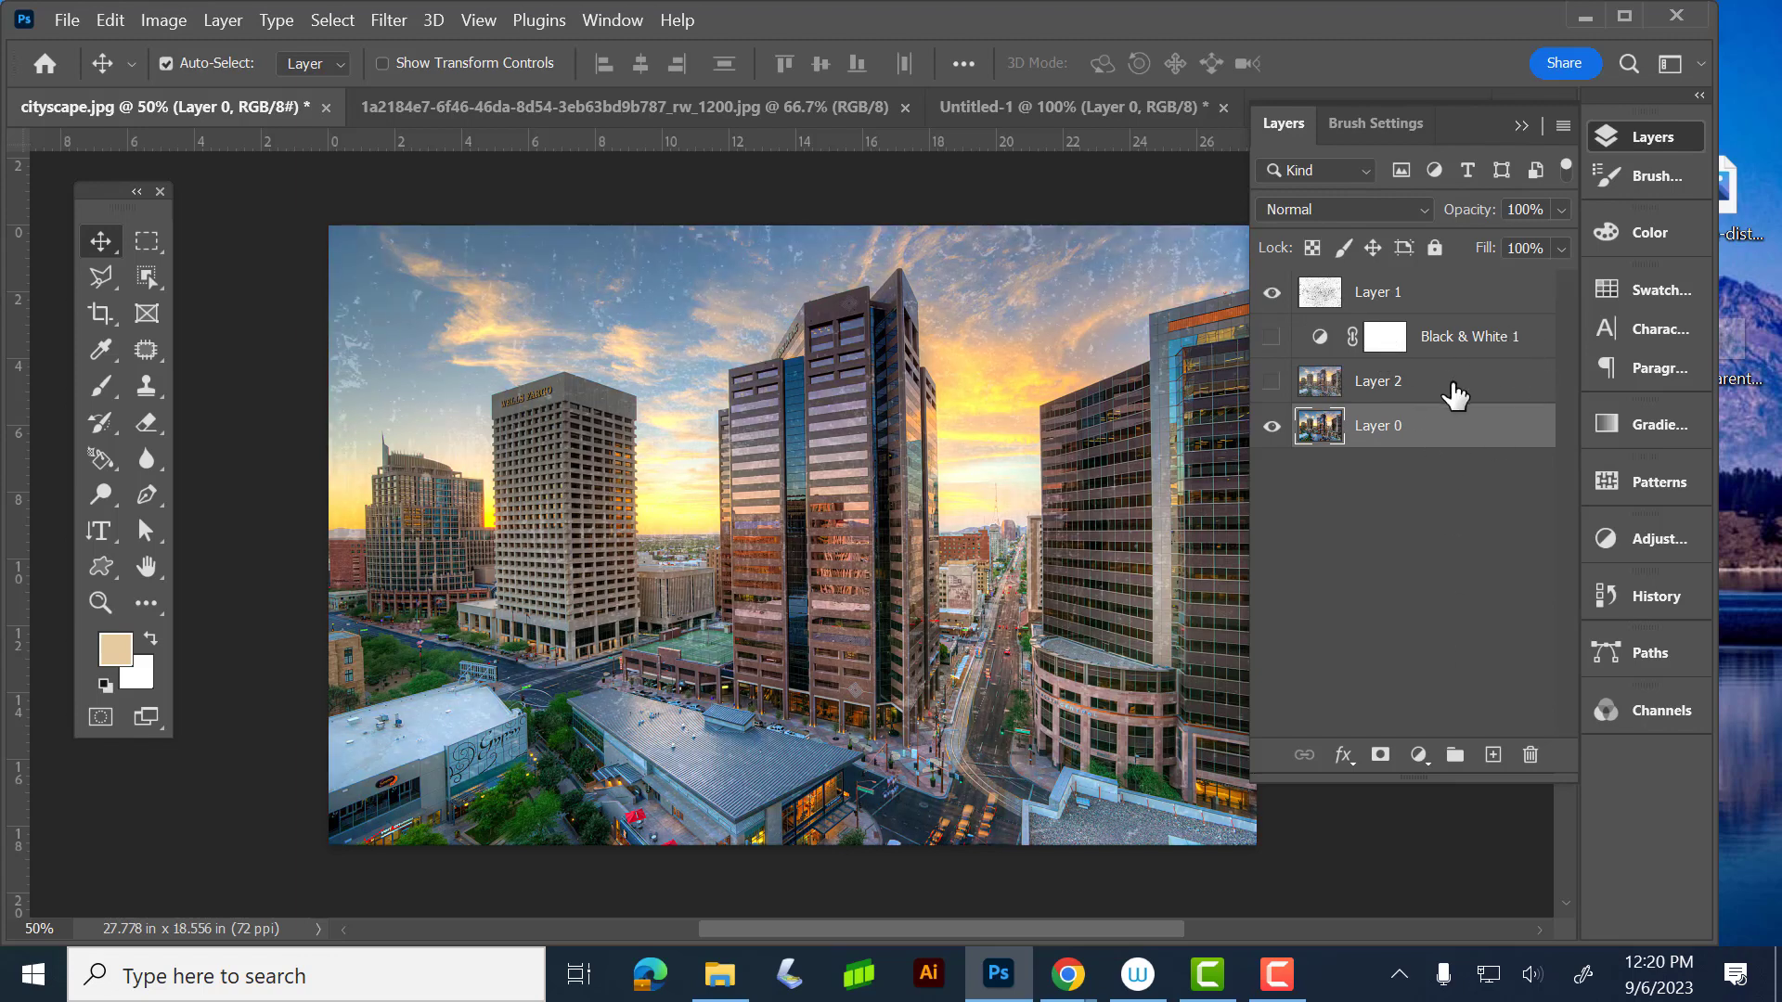
click(1453, 388)
click(1440, 305)
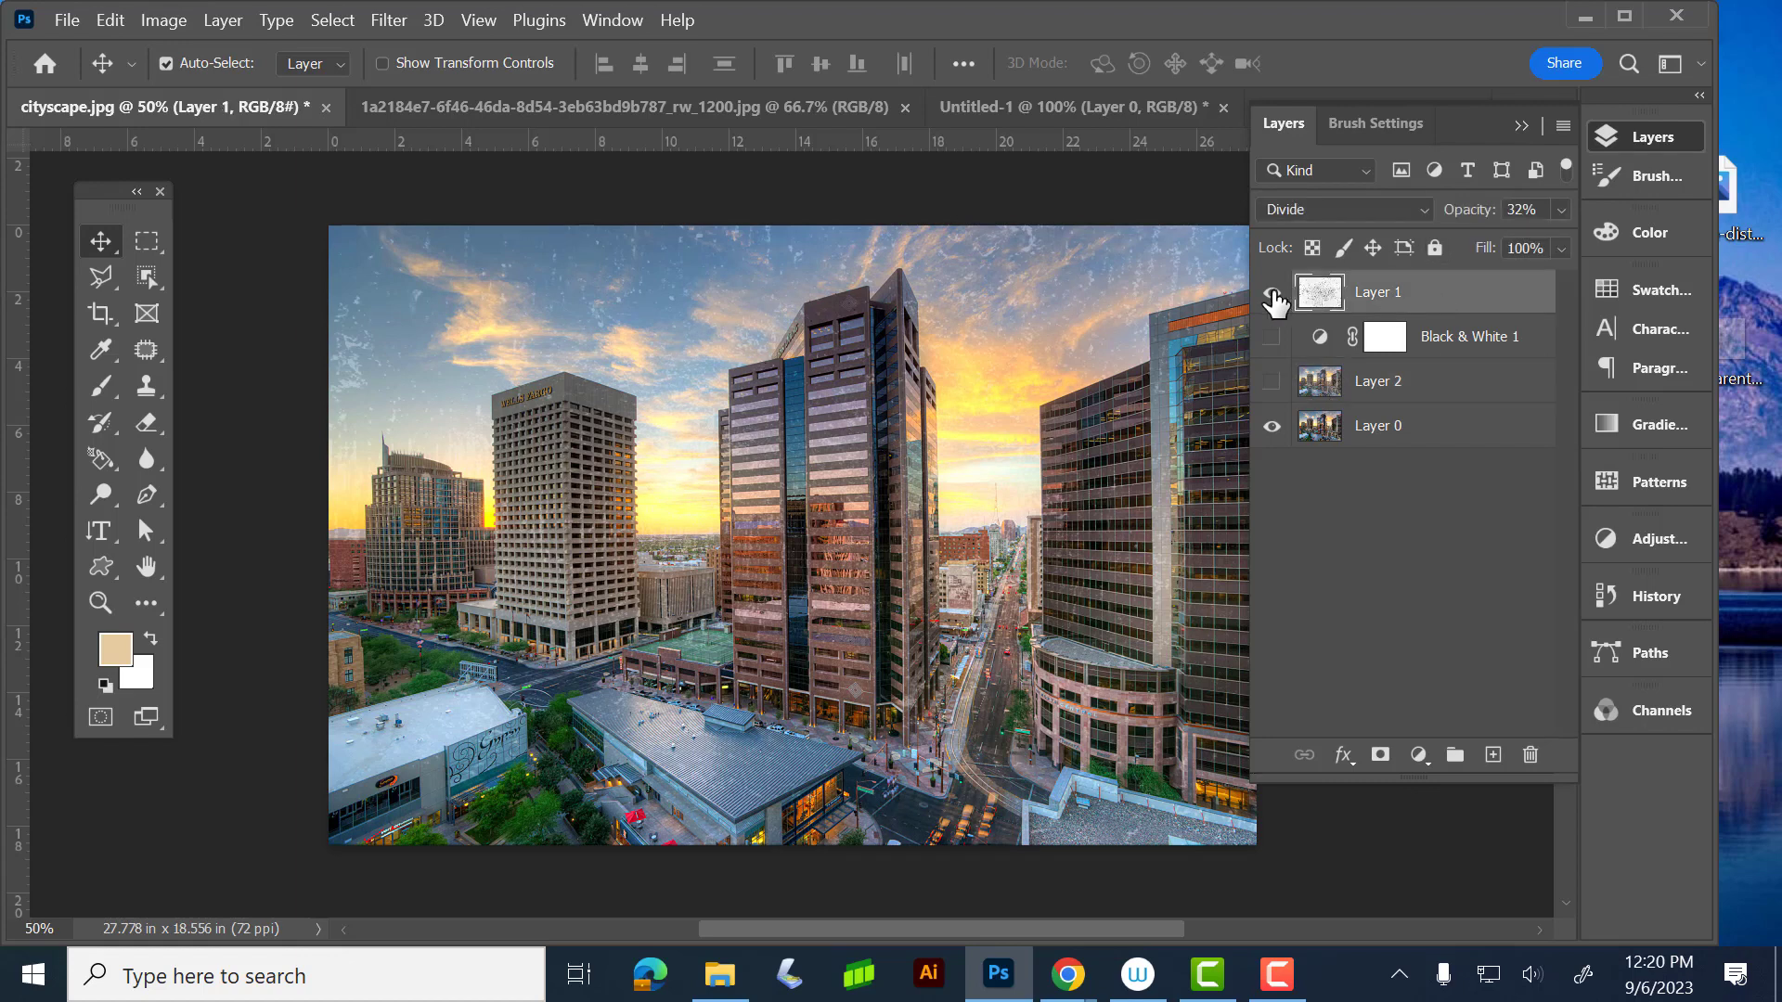
click(1271, 297)
click(1272, 295)
- Select the Black & White 1 layer mask, adding and then undoing an empty layer
click(1530, 346)
click(1493, 755)
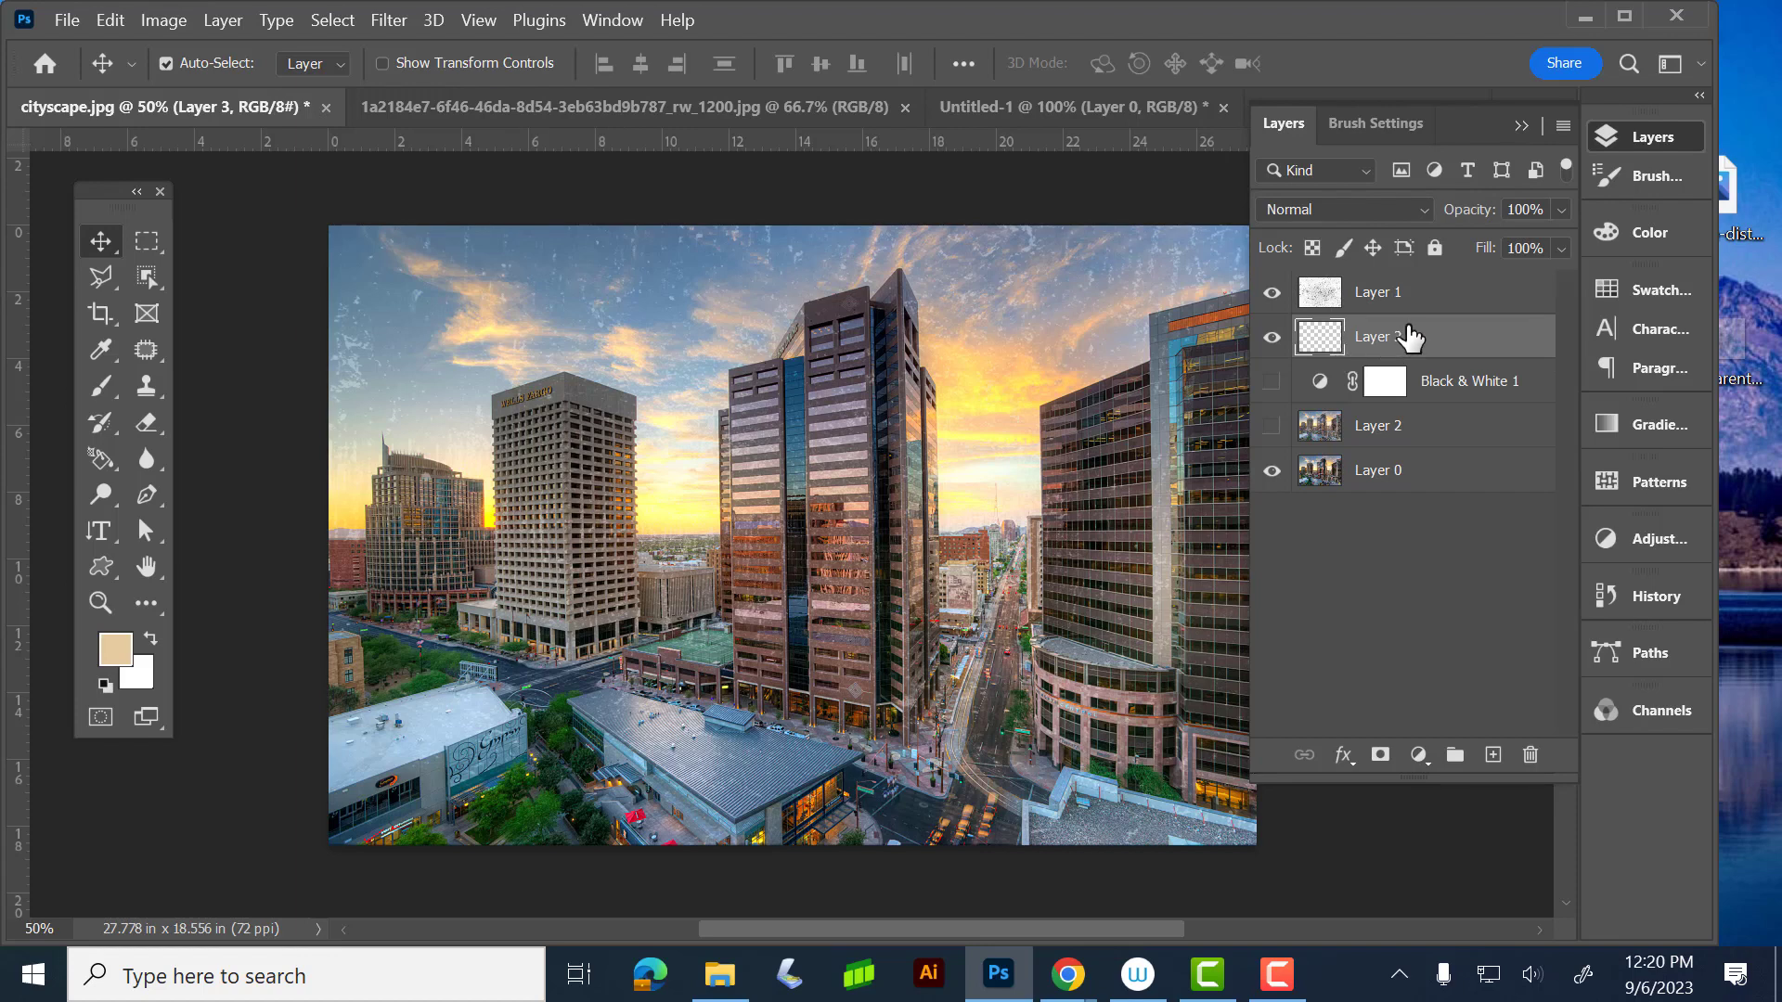
key(ctrl+z)
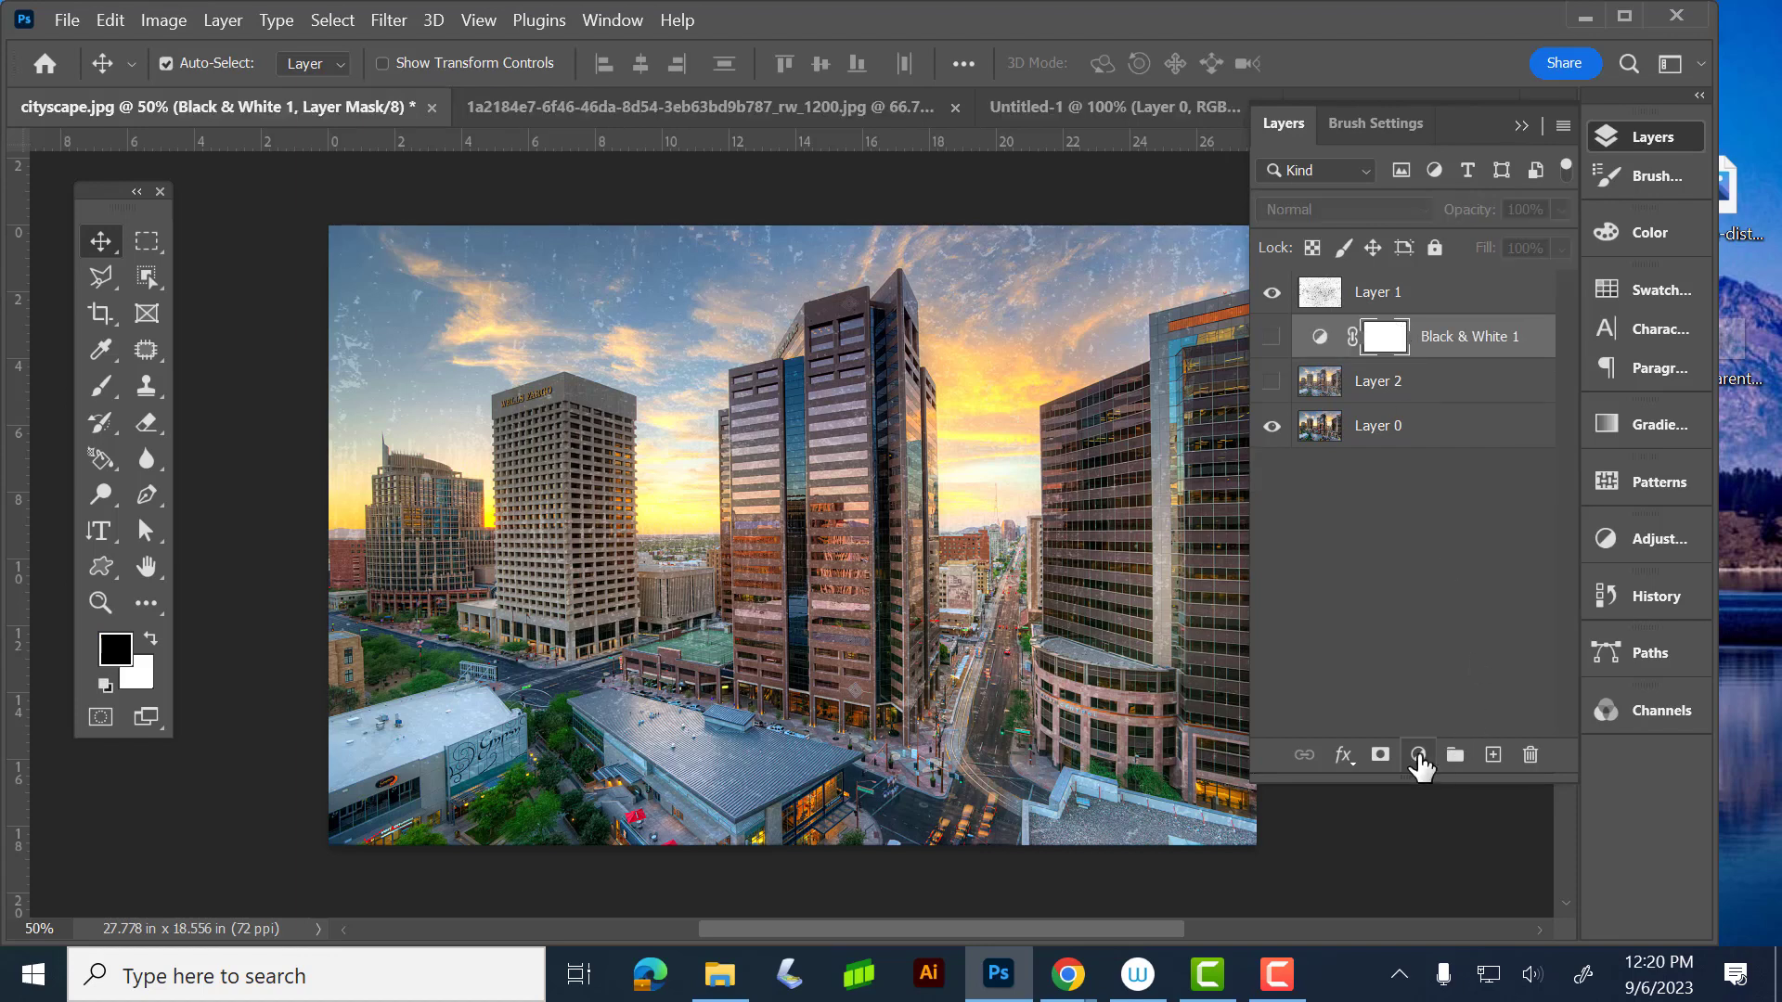
- Add a Hue/Saturation adjustment layer with Cyans saturation +43 and Blues saturation +41
click(1418, 755)
click(1478, 481)
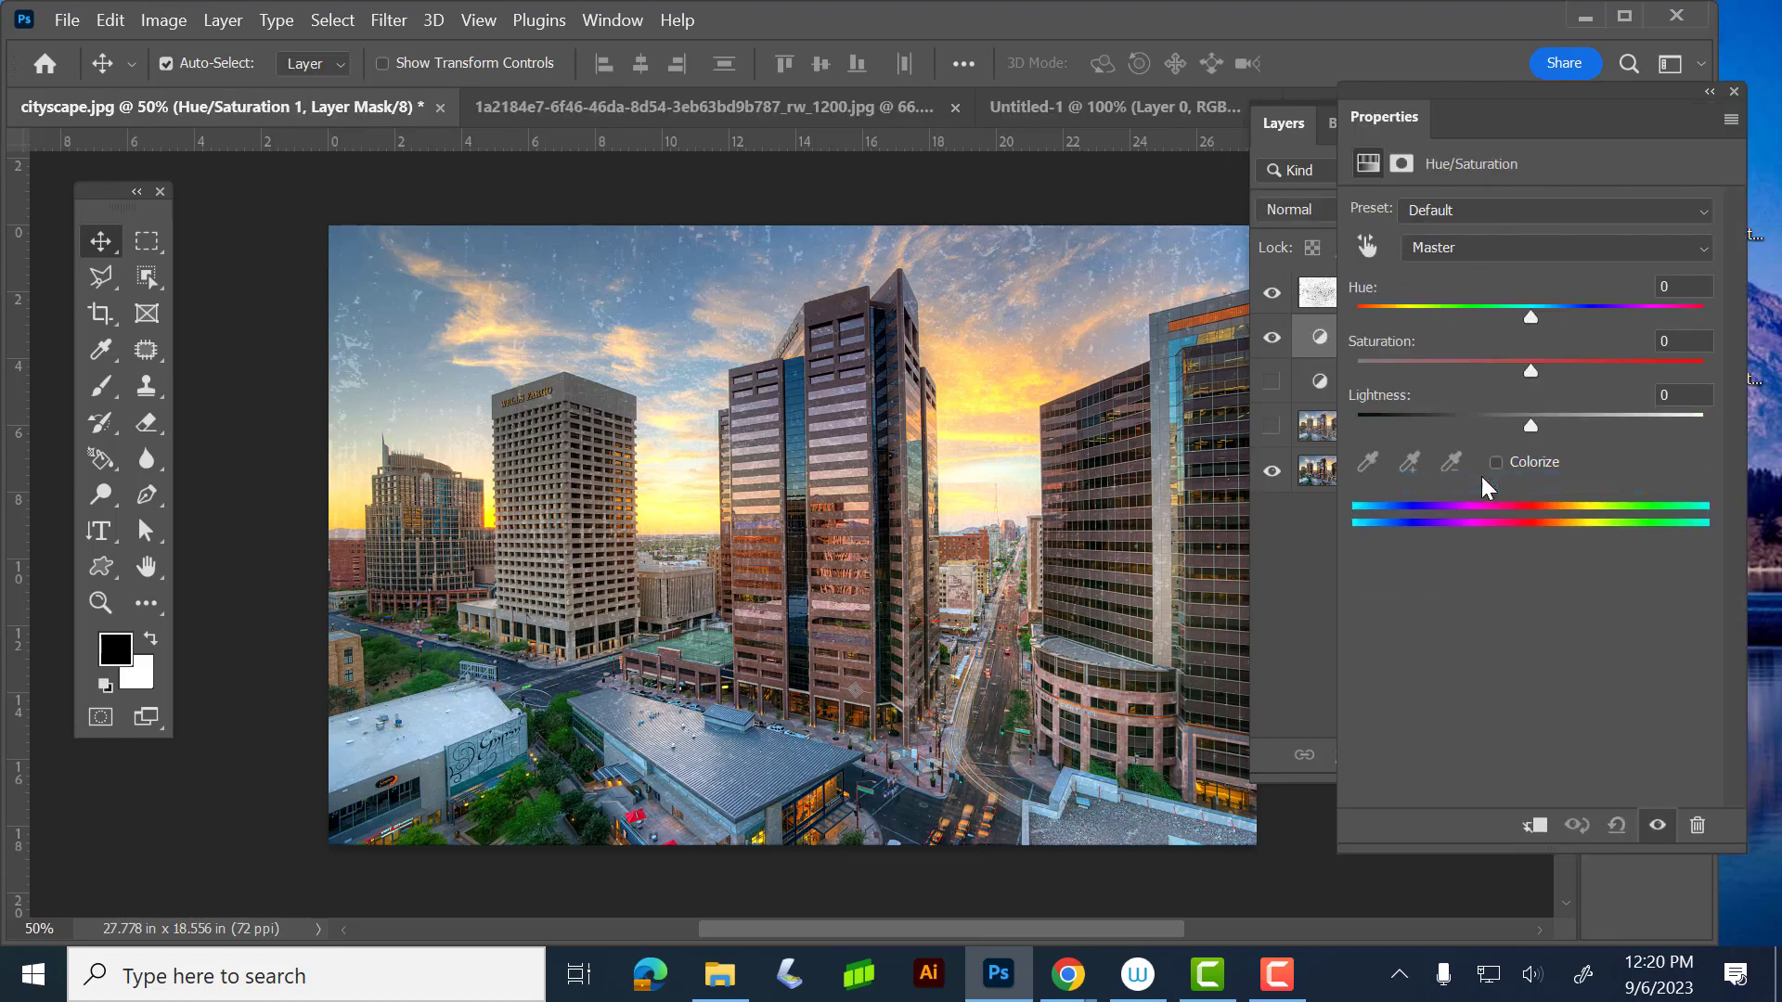
click(1470, 251)
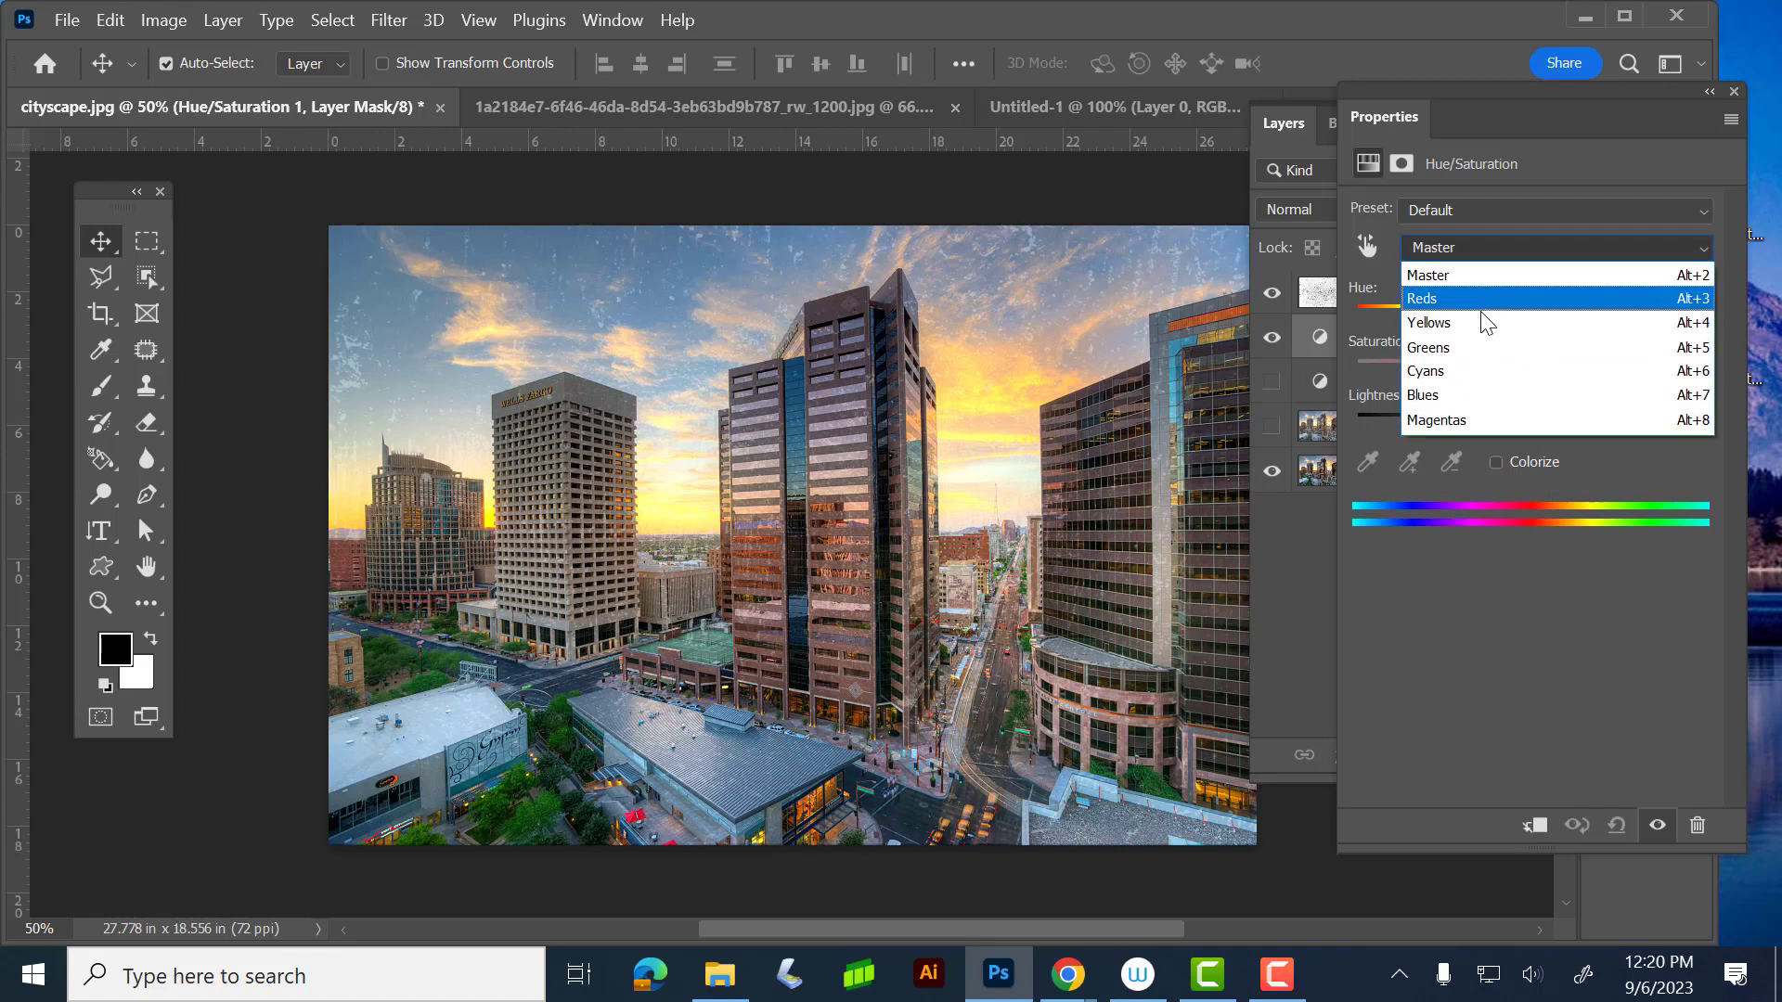
click(1486, 379)
drag(1531, 368, 1604, 370)
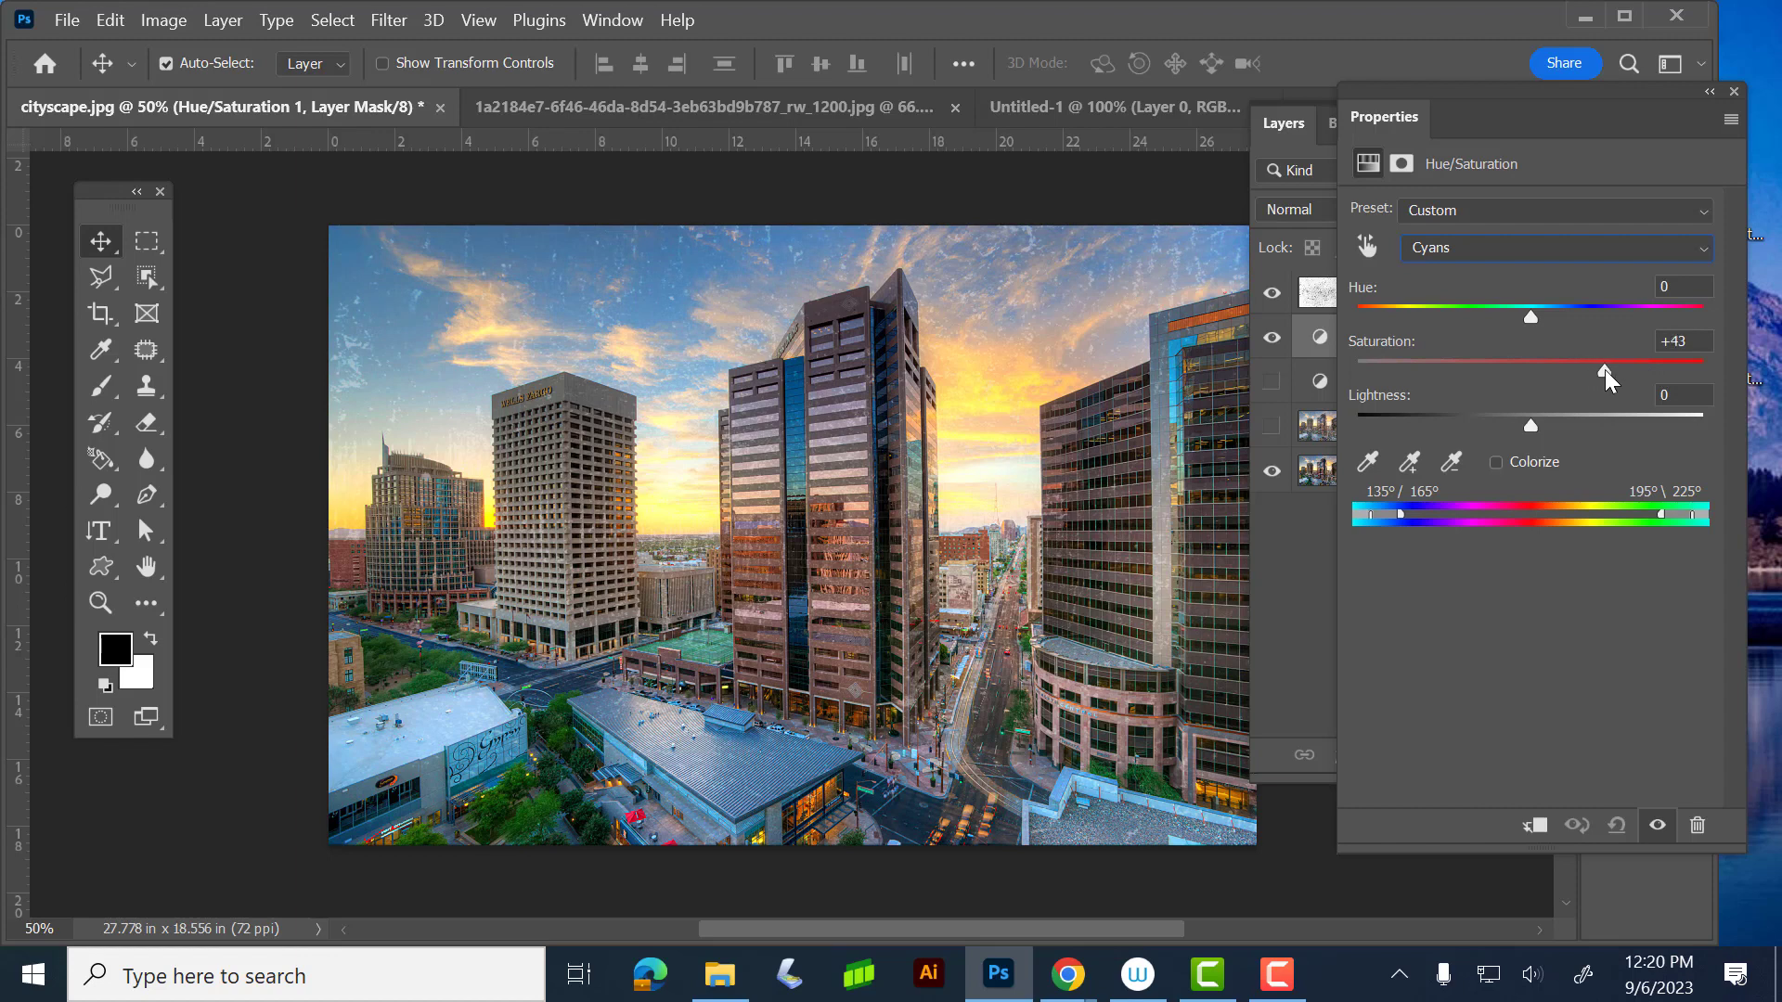
click(1513, 257)
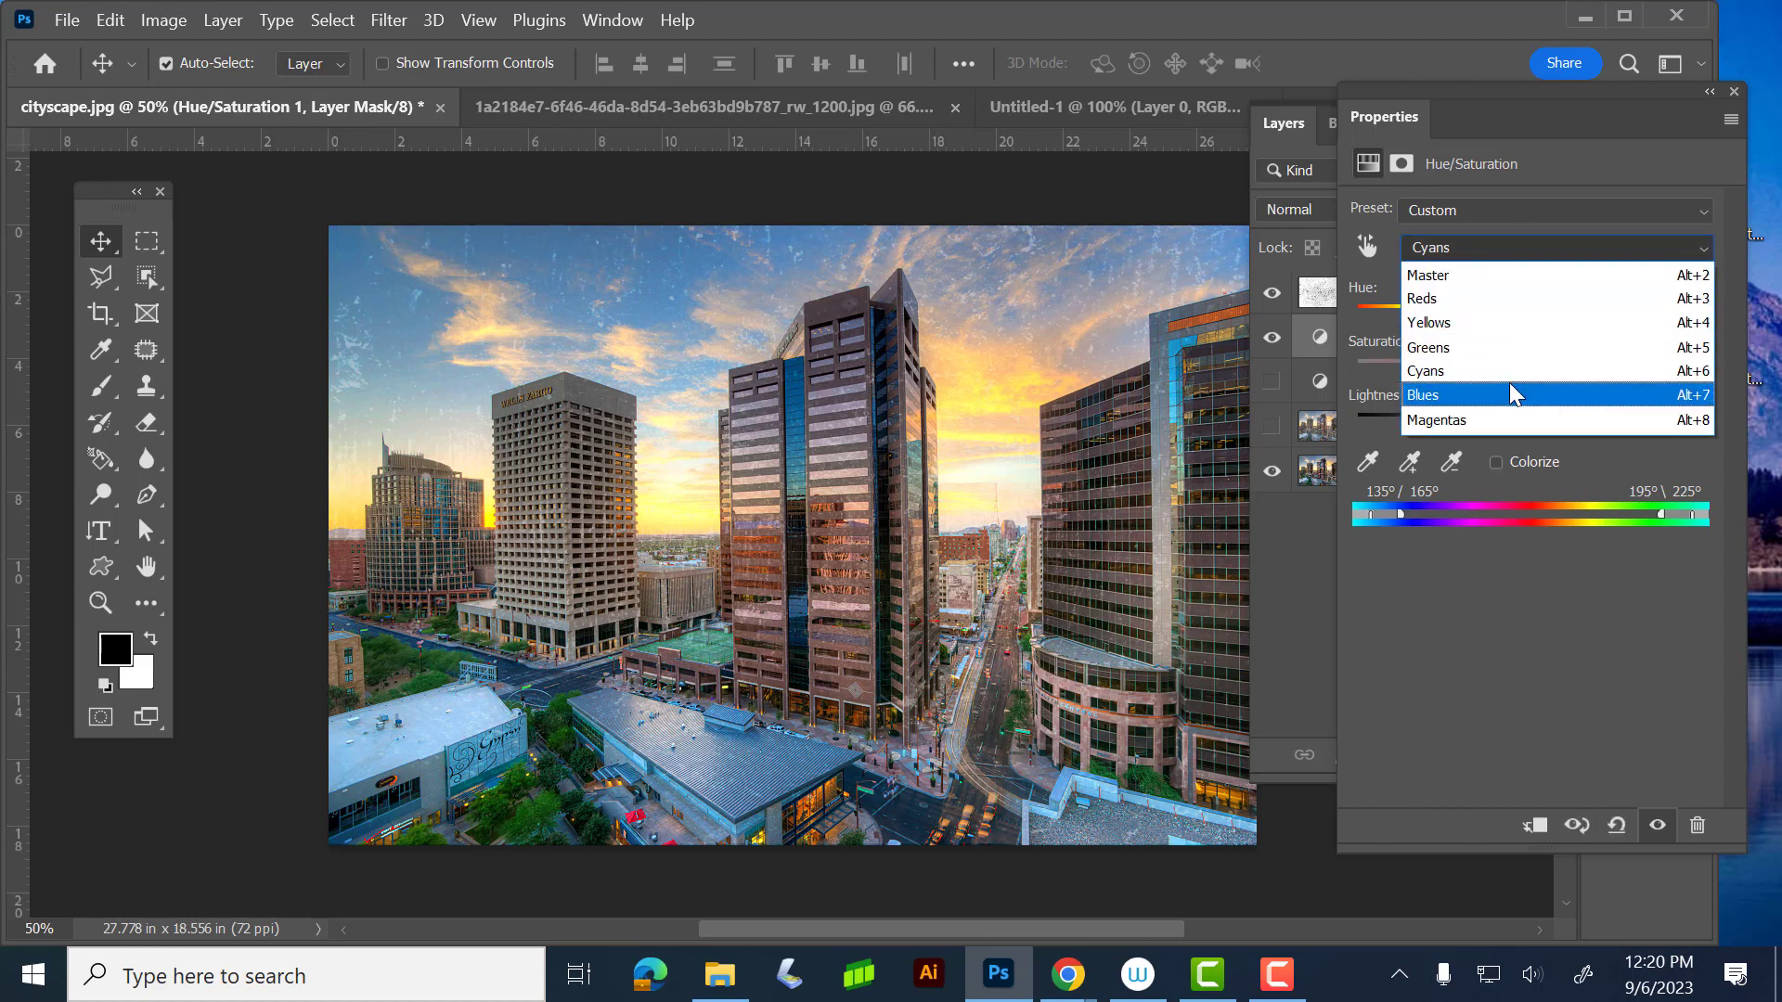
click(1511, 392)
drag(1533, 374, 1613, 378)
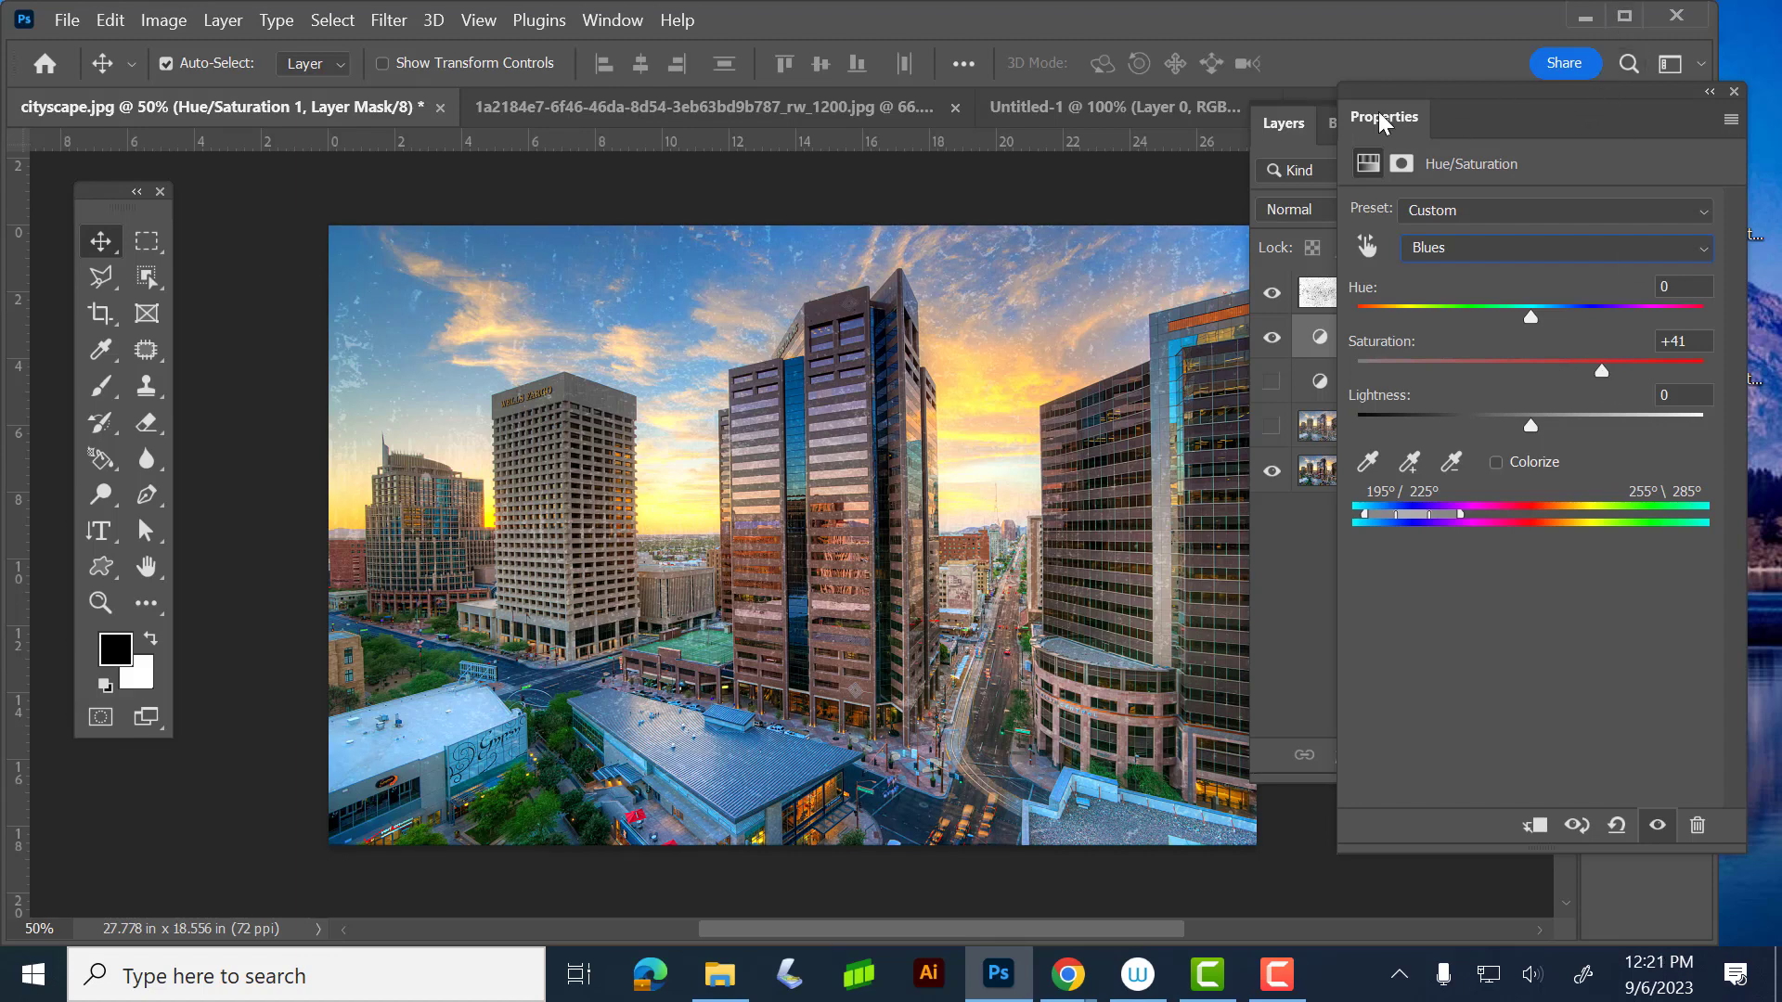
click(1320, 557)
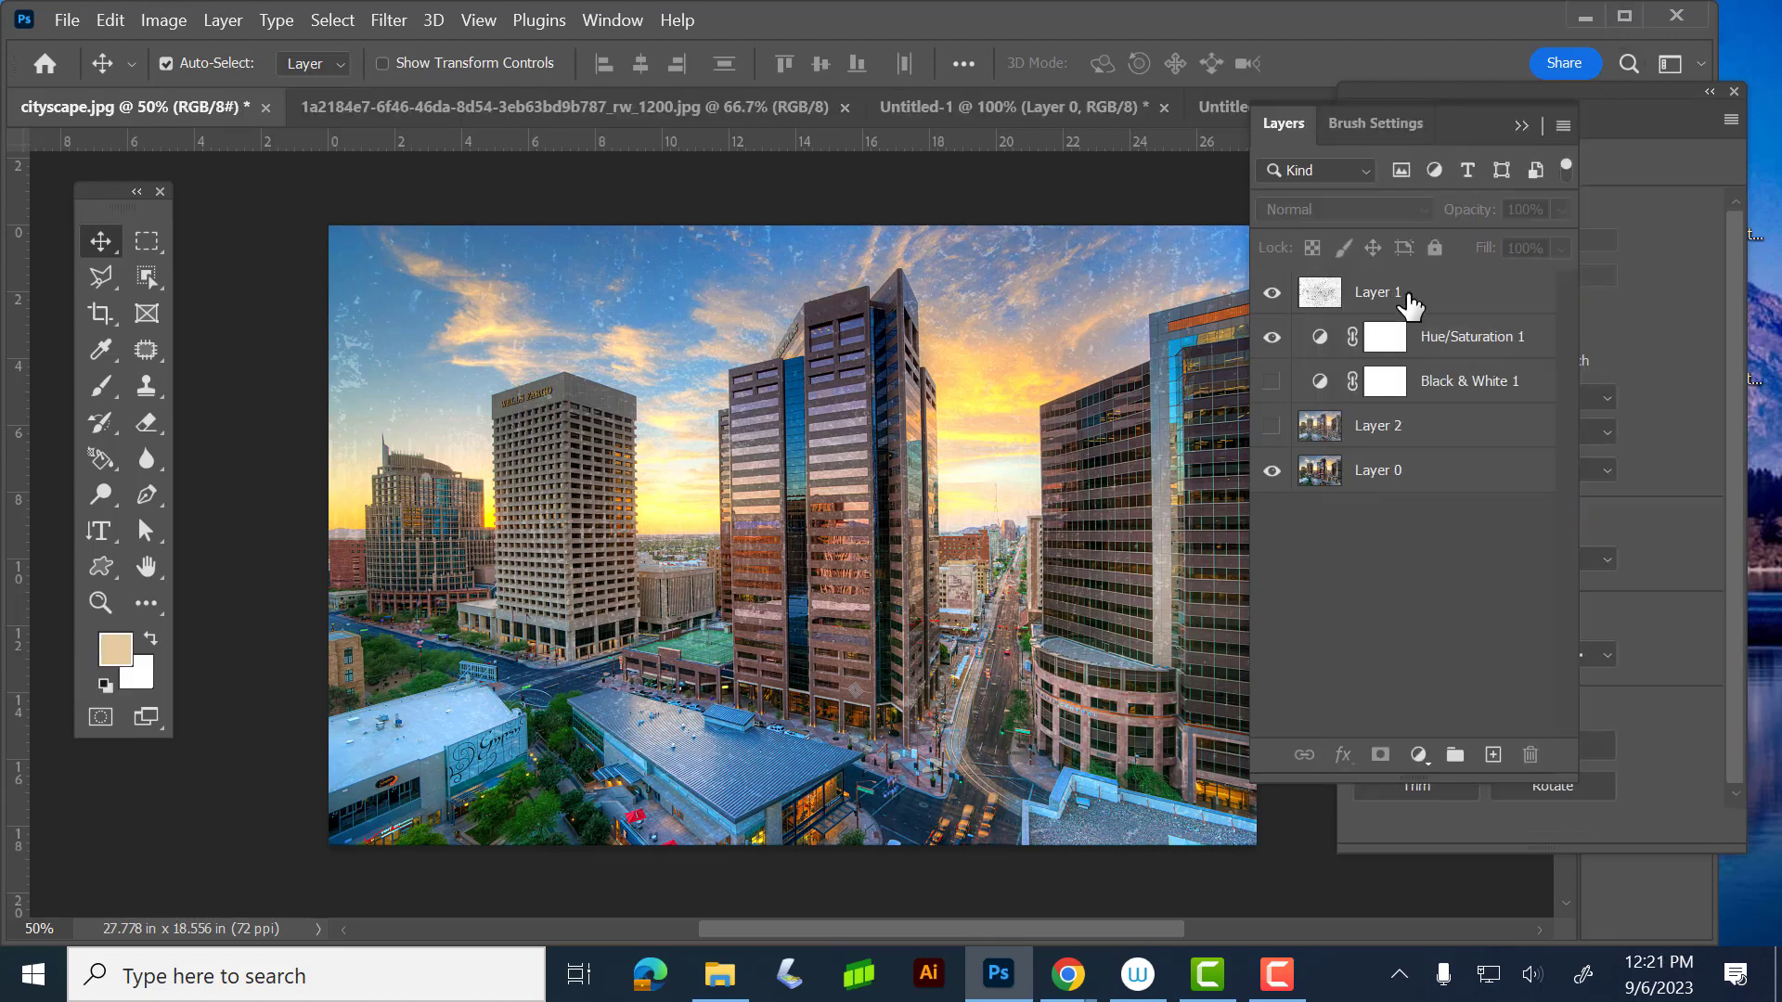
- Paint black with an 80 px brush on the Hue/Saturation 1 mask over the rooftop
click(1384, 340)
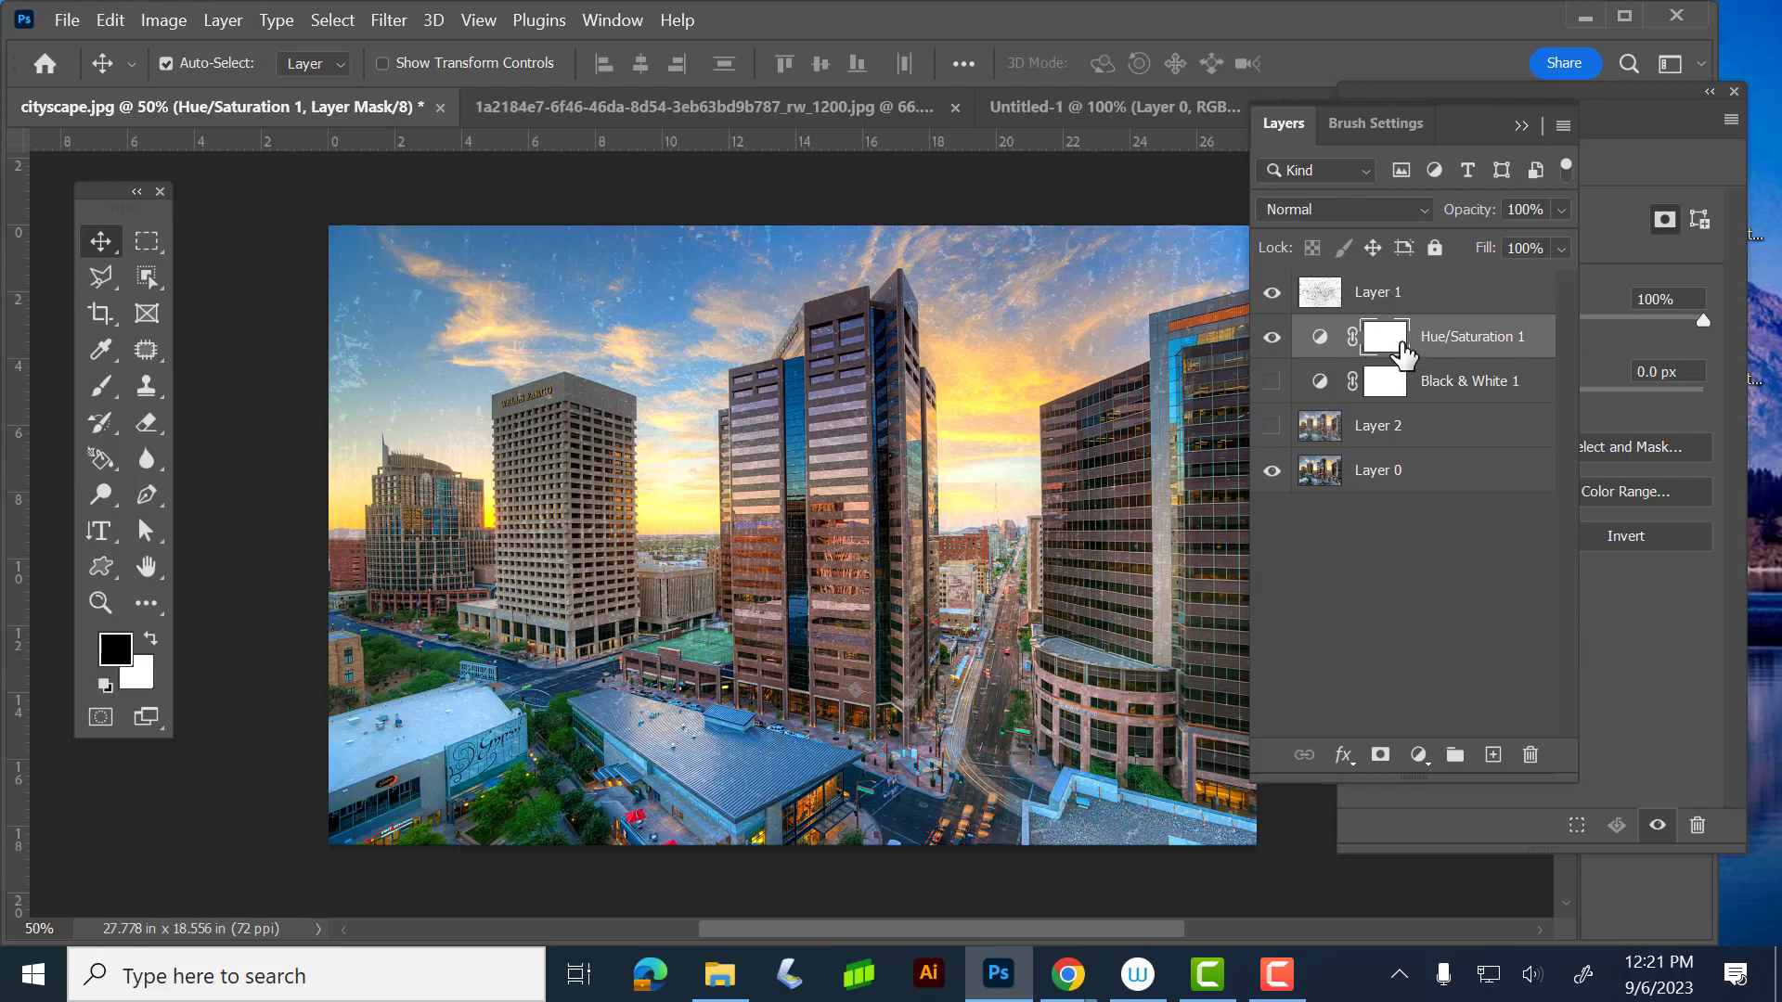
click(147, 425)
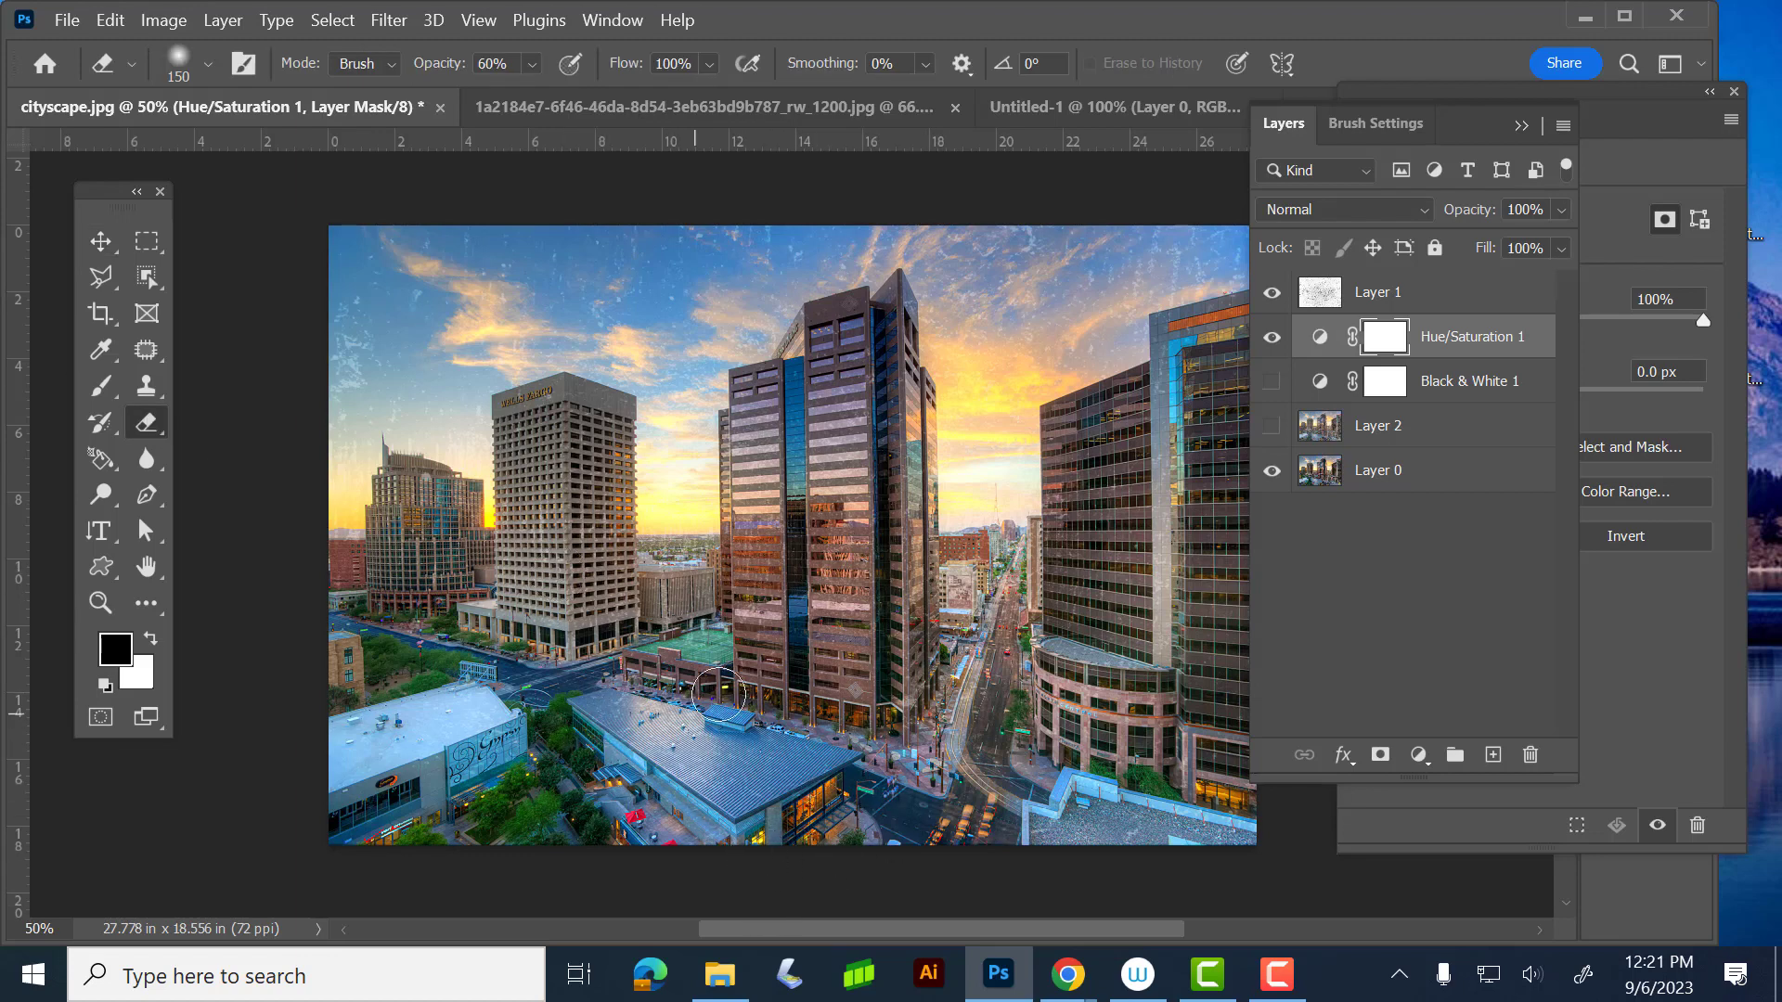
click(98, 385)
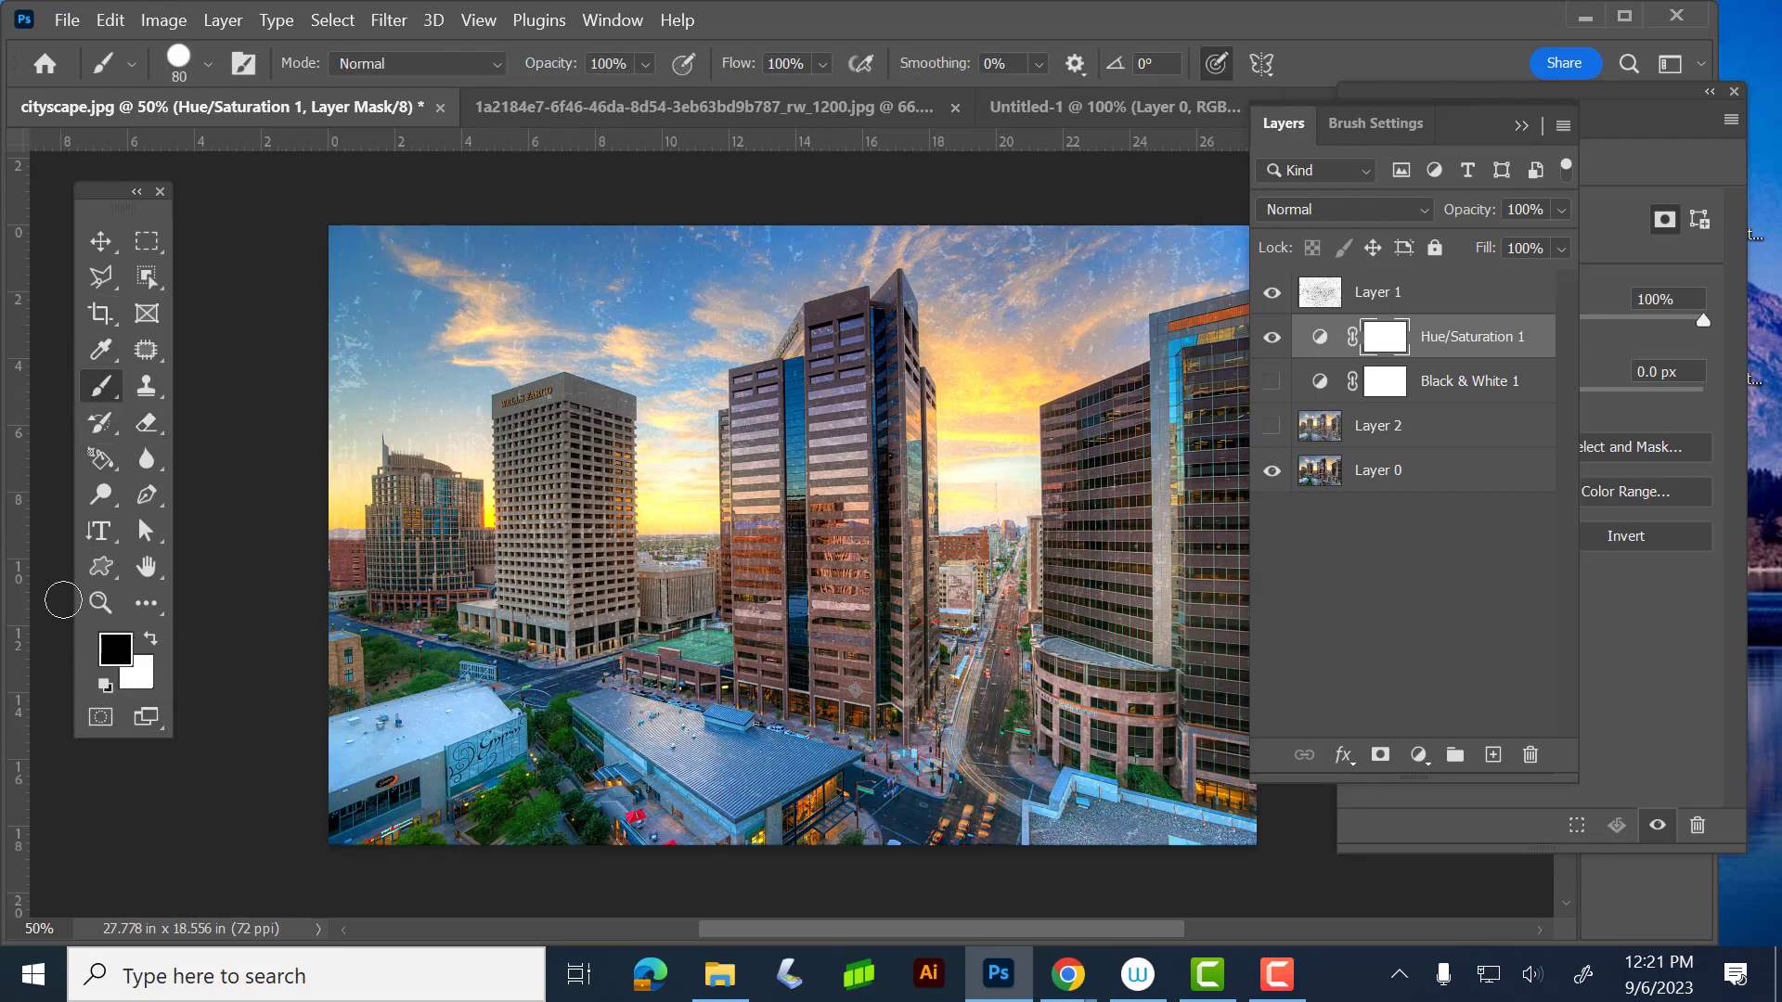
key(x)
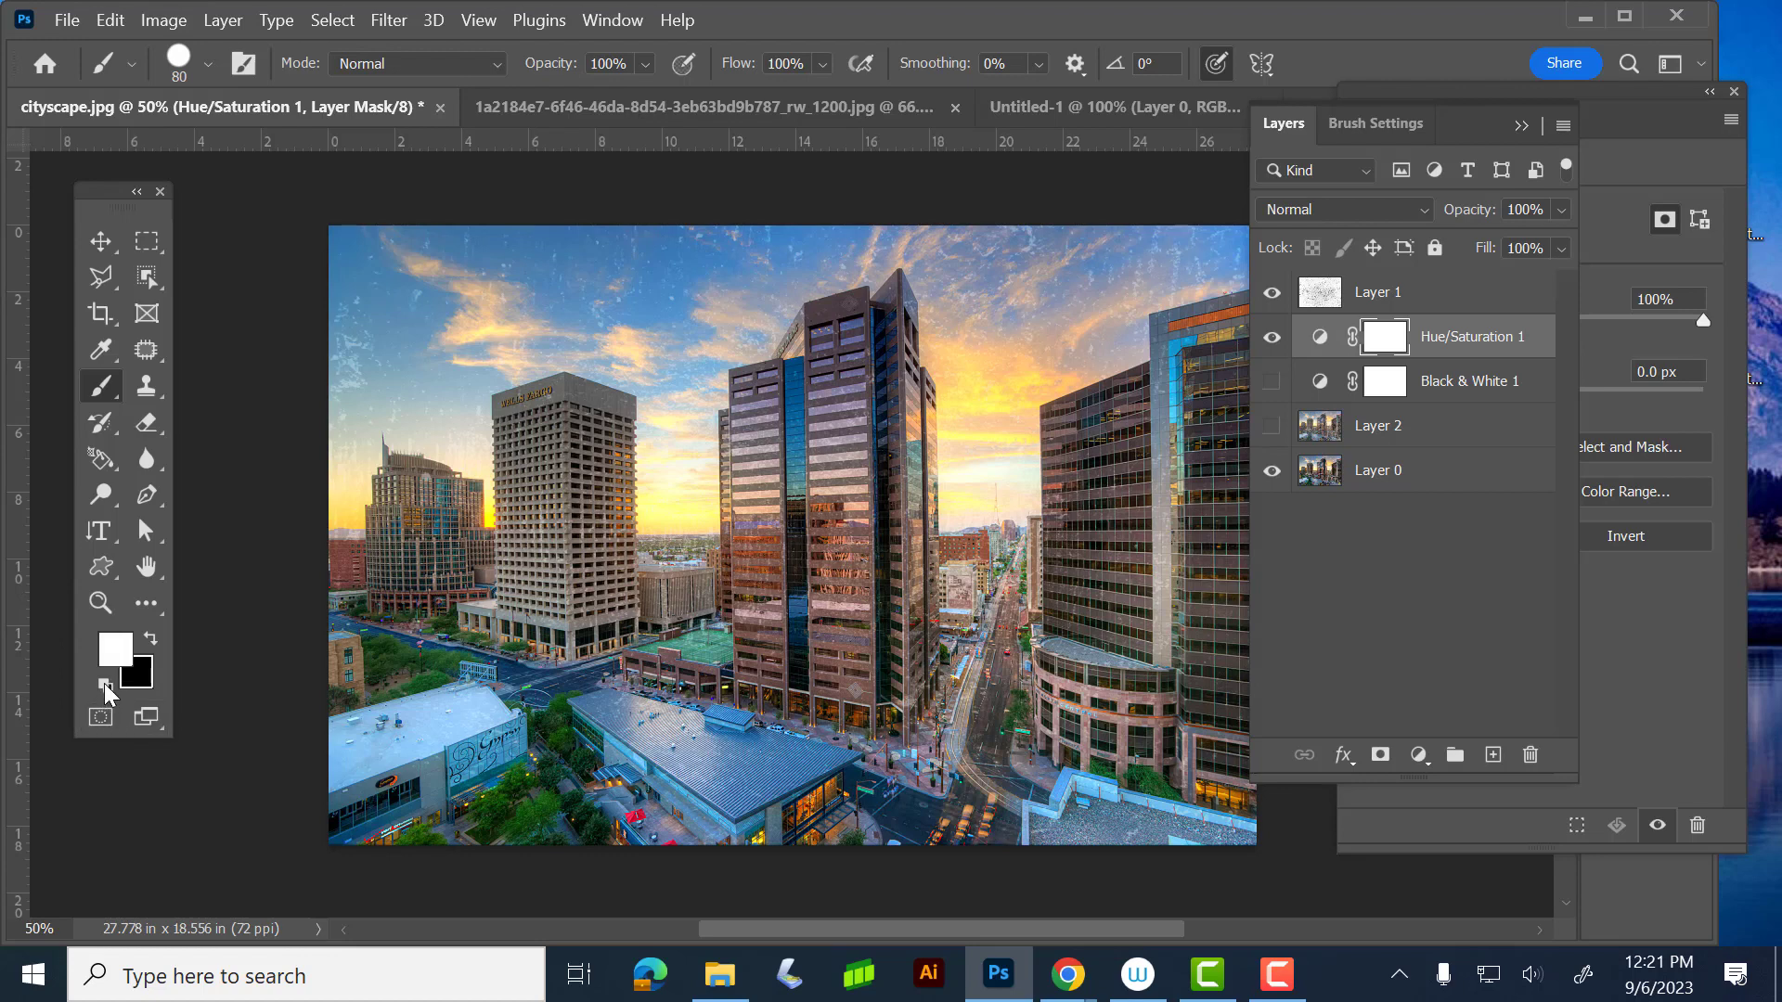
click(150, 639)
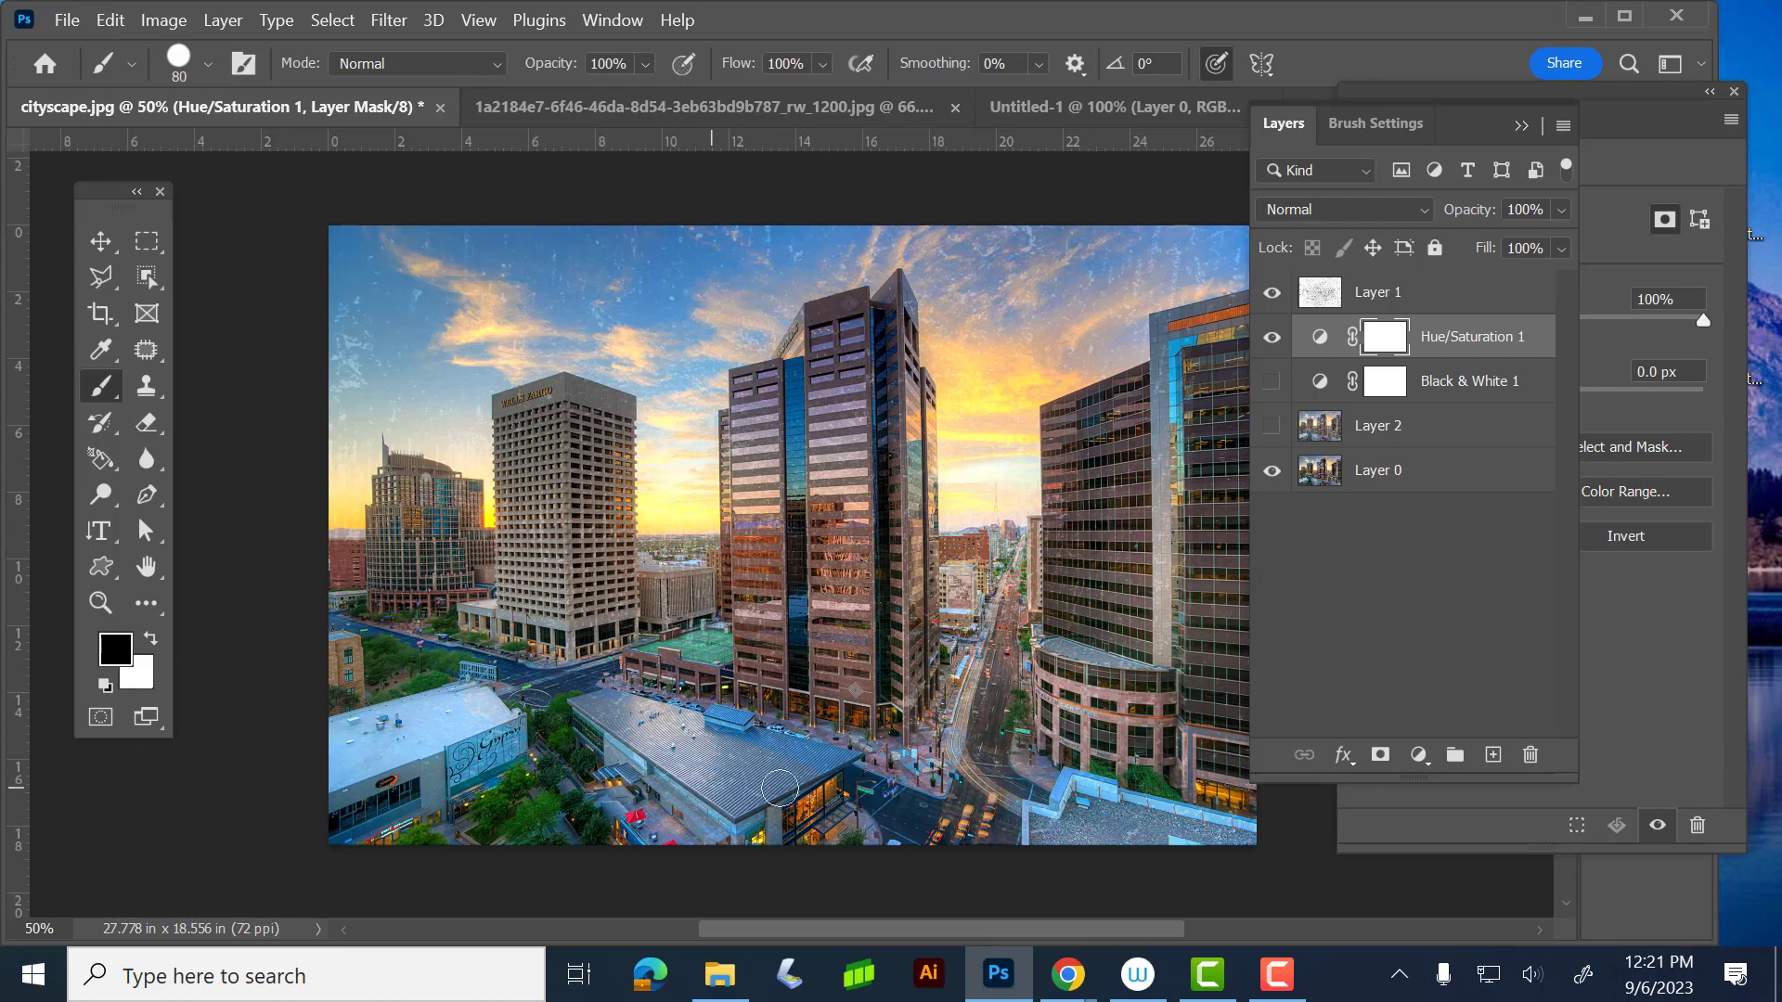
drag(560, 697, 873, 783)
- Mask the adjustment off the central and right towers, then open cloud 2 from the today folder
mouse_move(847, 423)
mouse_down()
mouse_move(820, 455)
mouse_move(852, 409)
mouse_move(860, 483)
mouse_move(823, 568)
mouse_move(830, 745)
mouse_up()
mouse_move(1047, 405)
mouse_down()
mouse_move(1061, 555)
mouse_move(1032, 726)
mouse_move(1055, 600)
mouse_move(1222, 867)
mouse_move(1226, 803)
mouse_up()
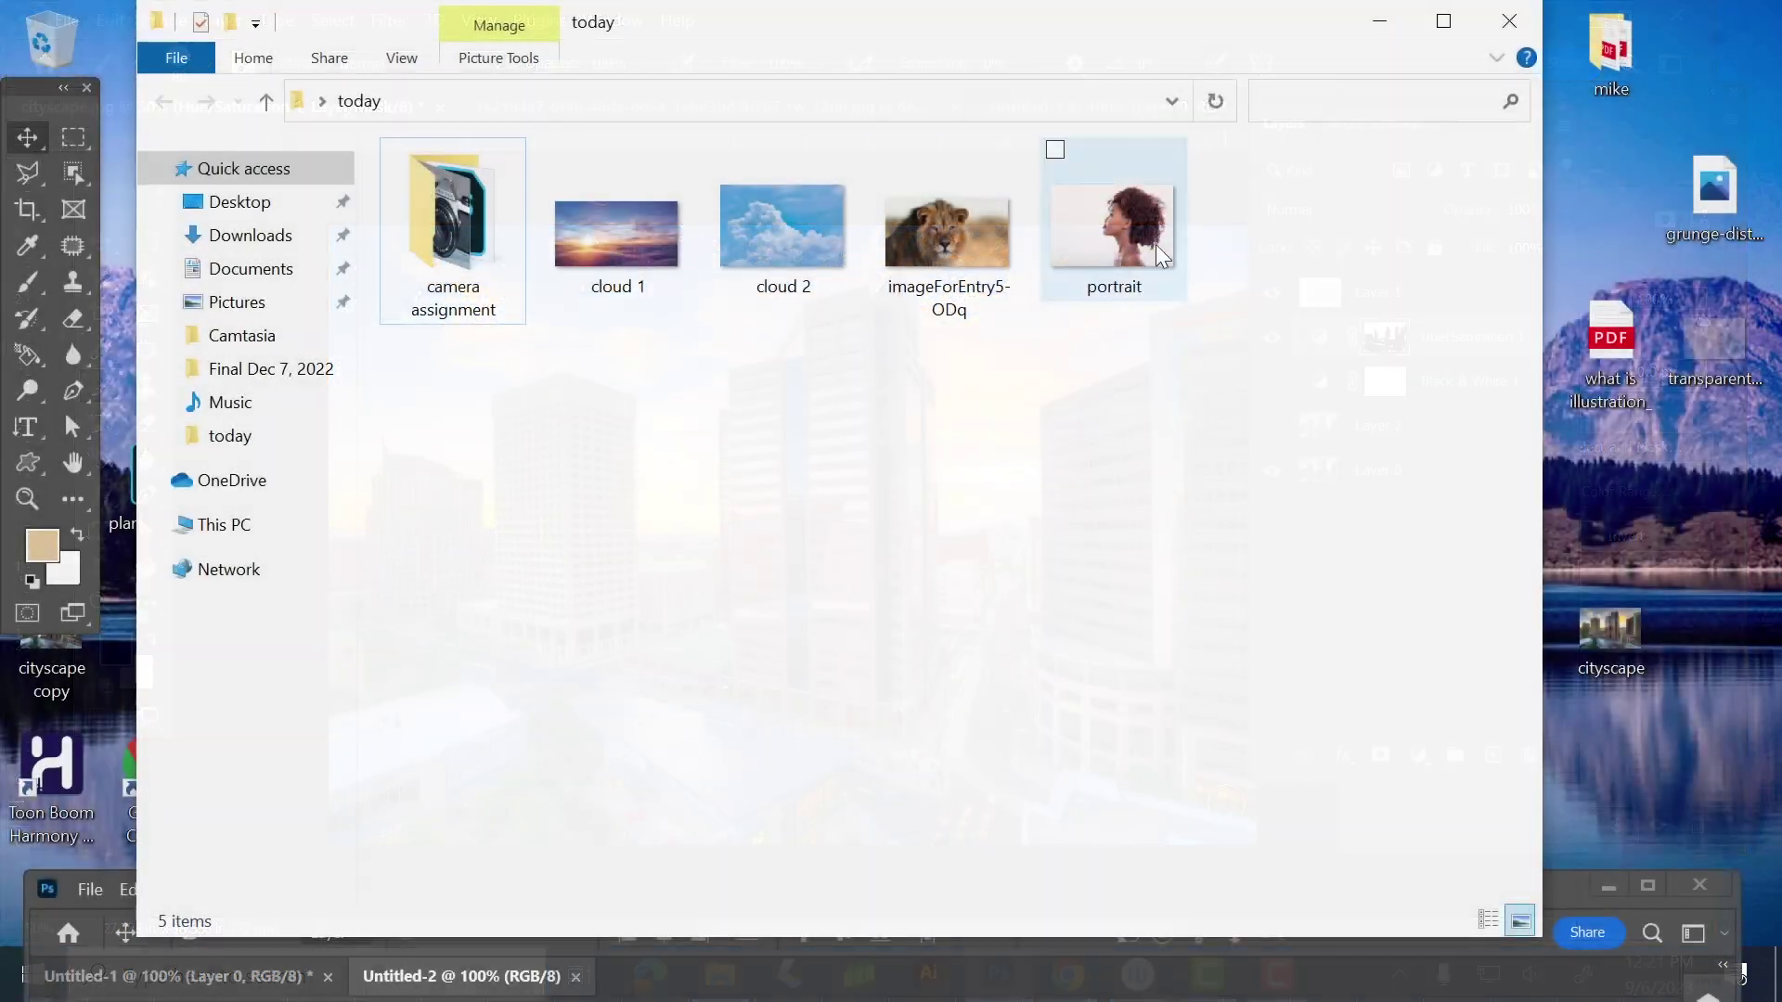
click(1112, 236)
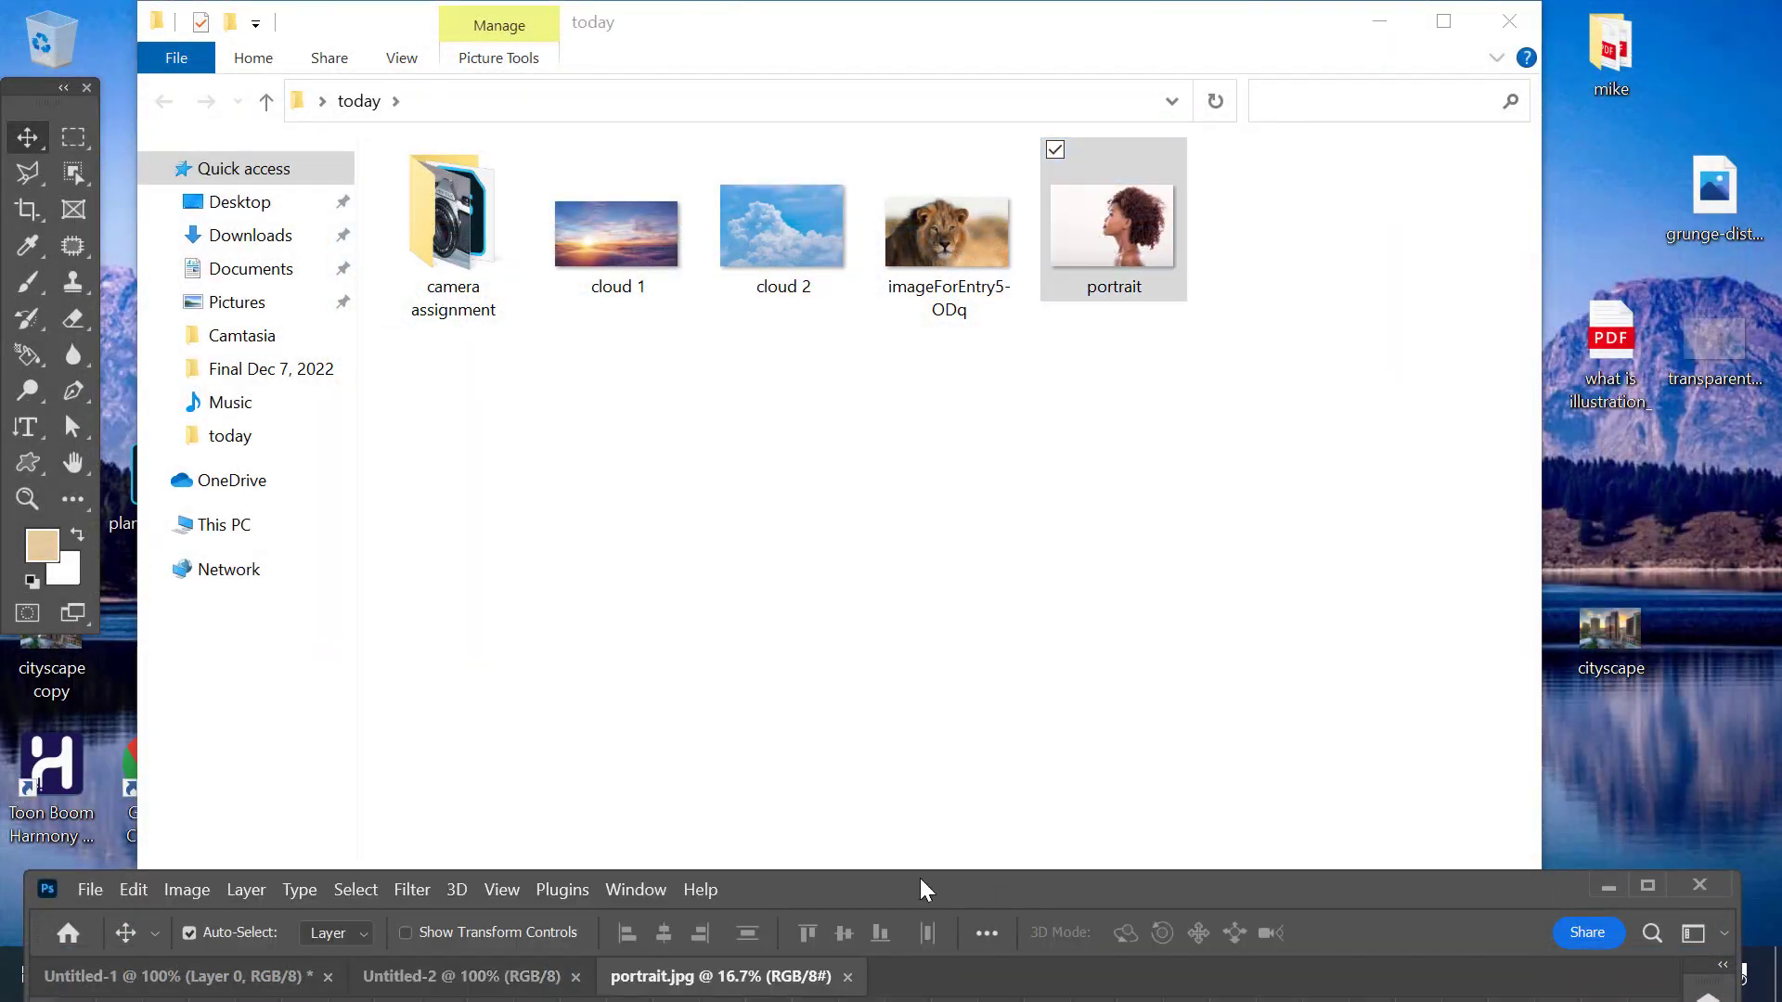
drag(924, 890, 942, 507)
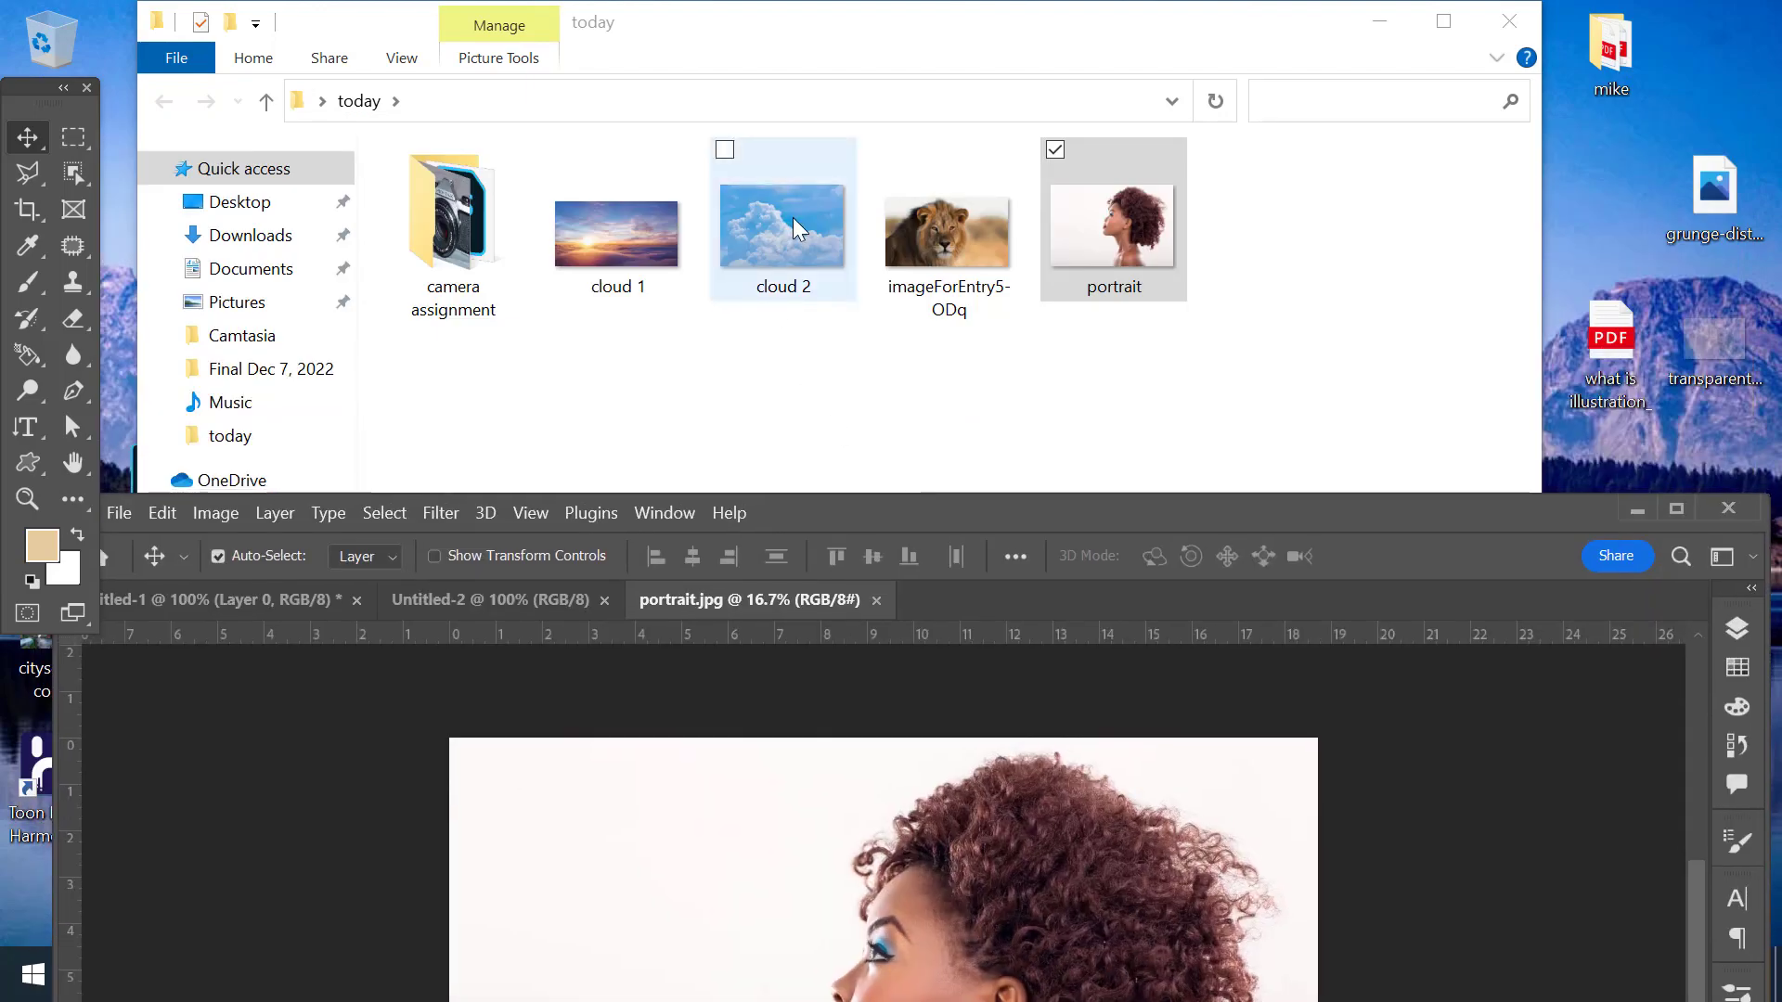
double_click(792, 217)
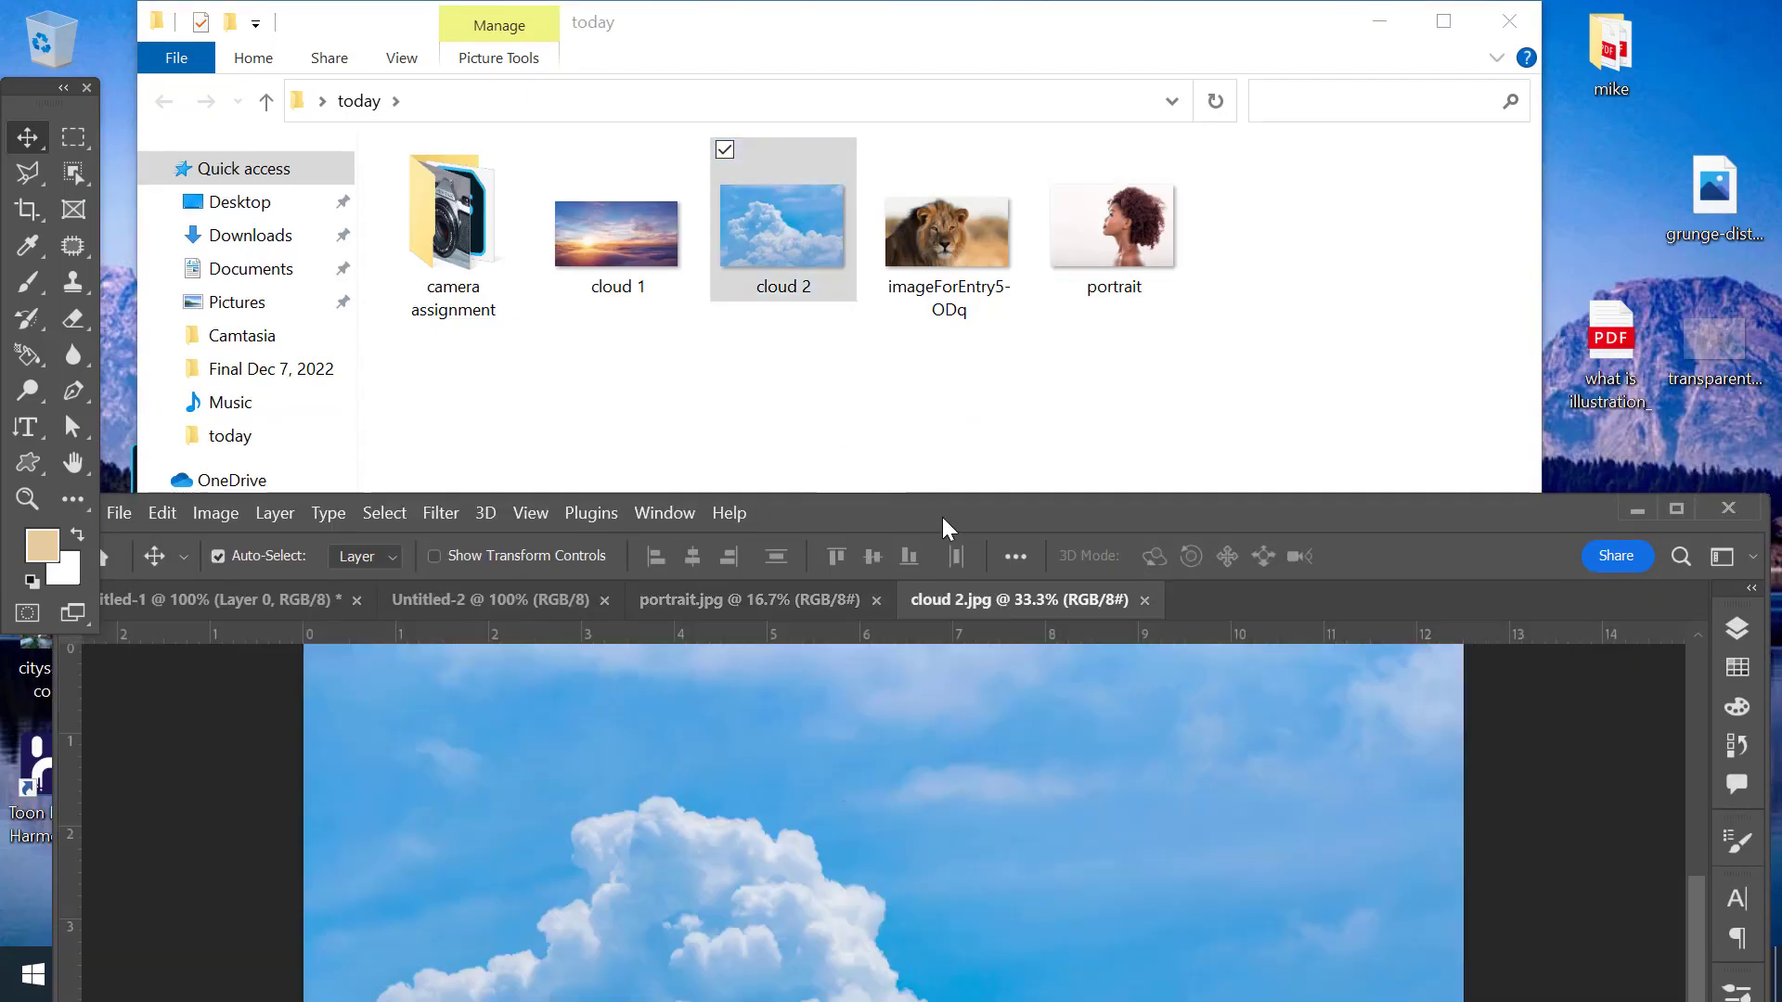
drag(943, 516, 909, 105)
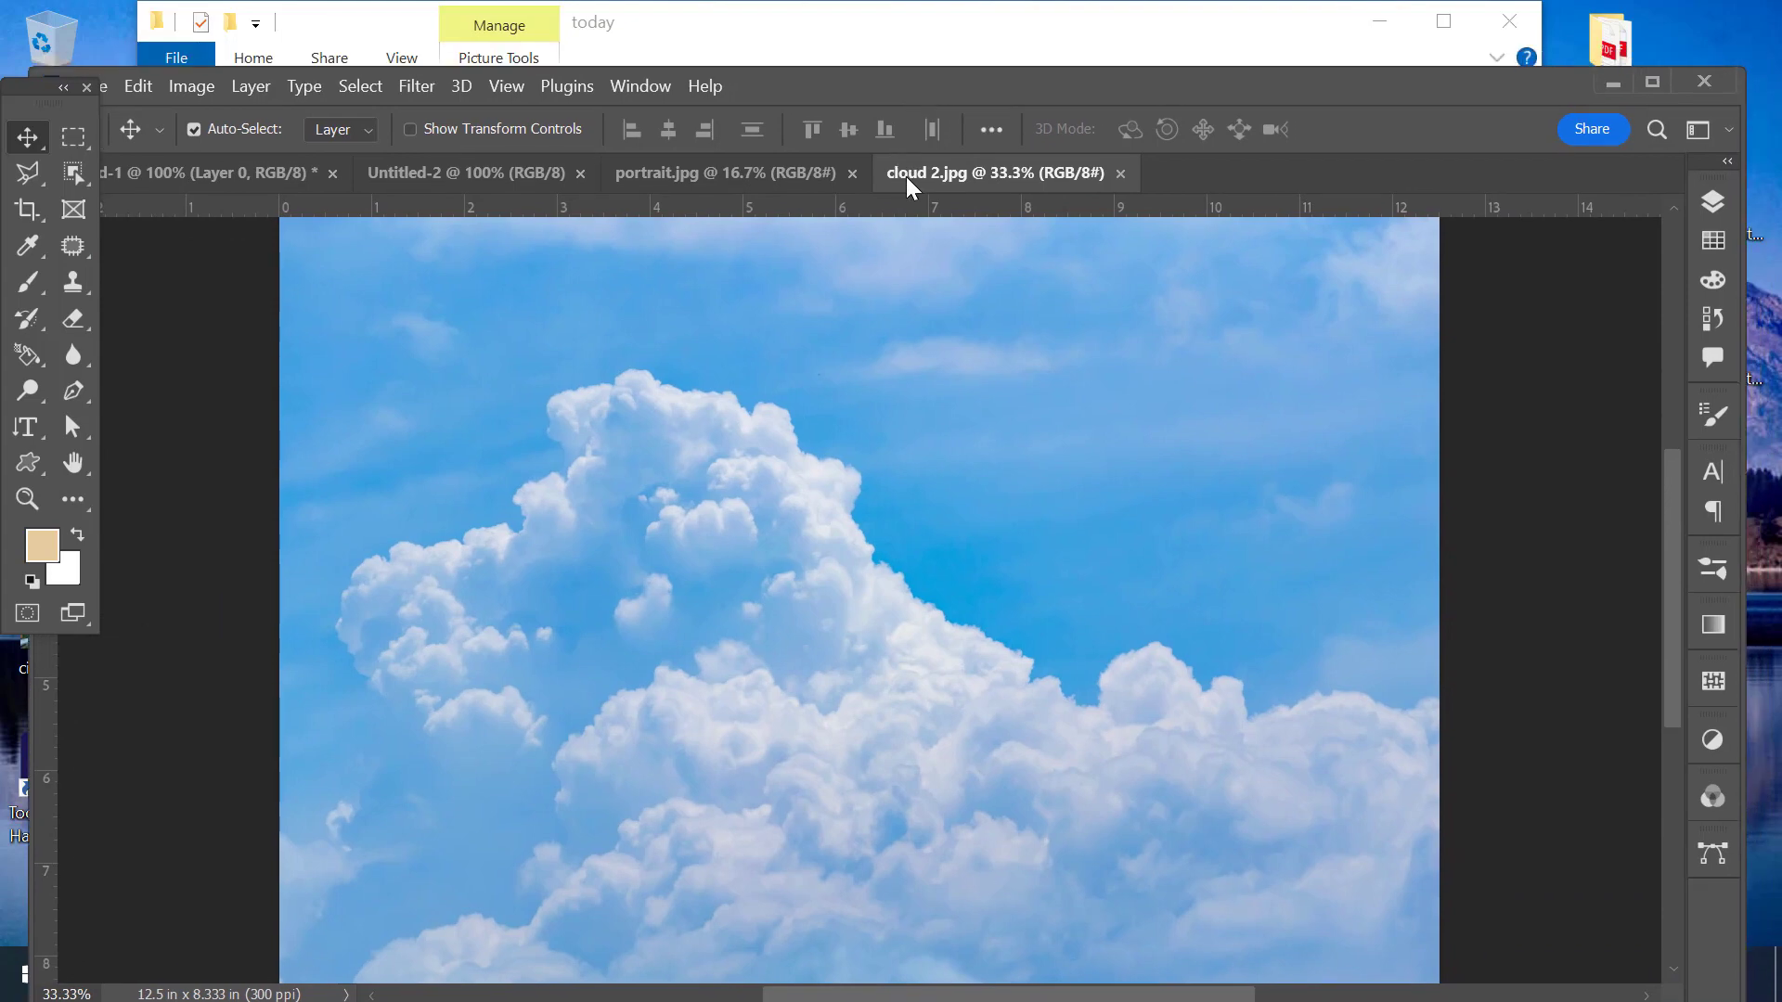
- Copy the cloud 2 image into portrait.jpg as a new layer and close cloud 2.jpg
drag(908, 186, 1099, 33)
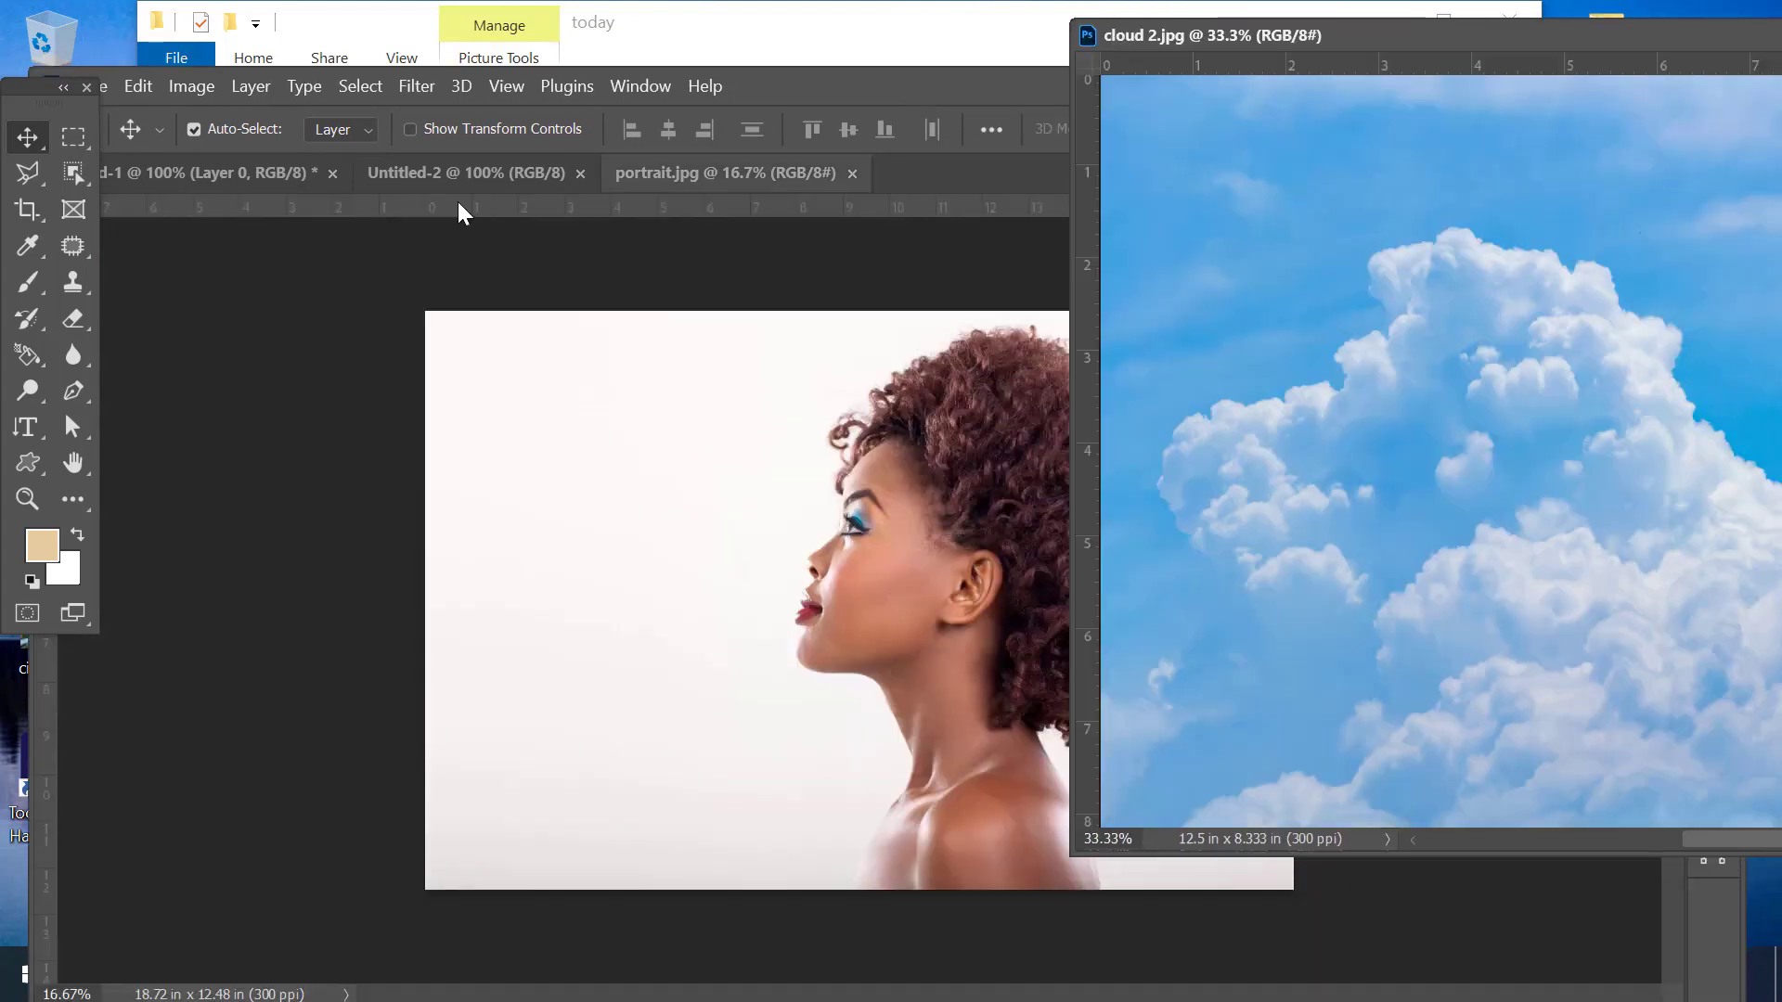
drag(1392, 270, 687, 710)
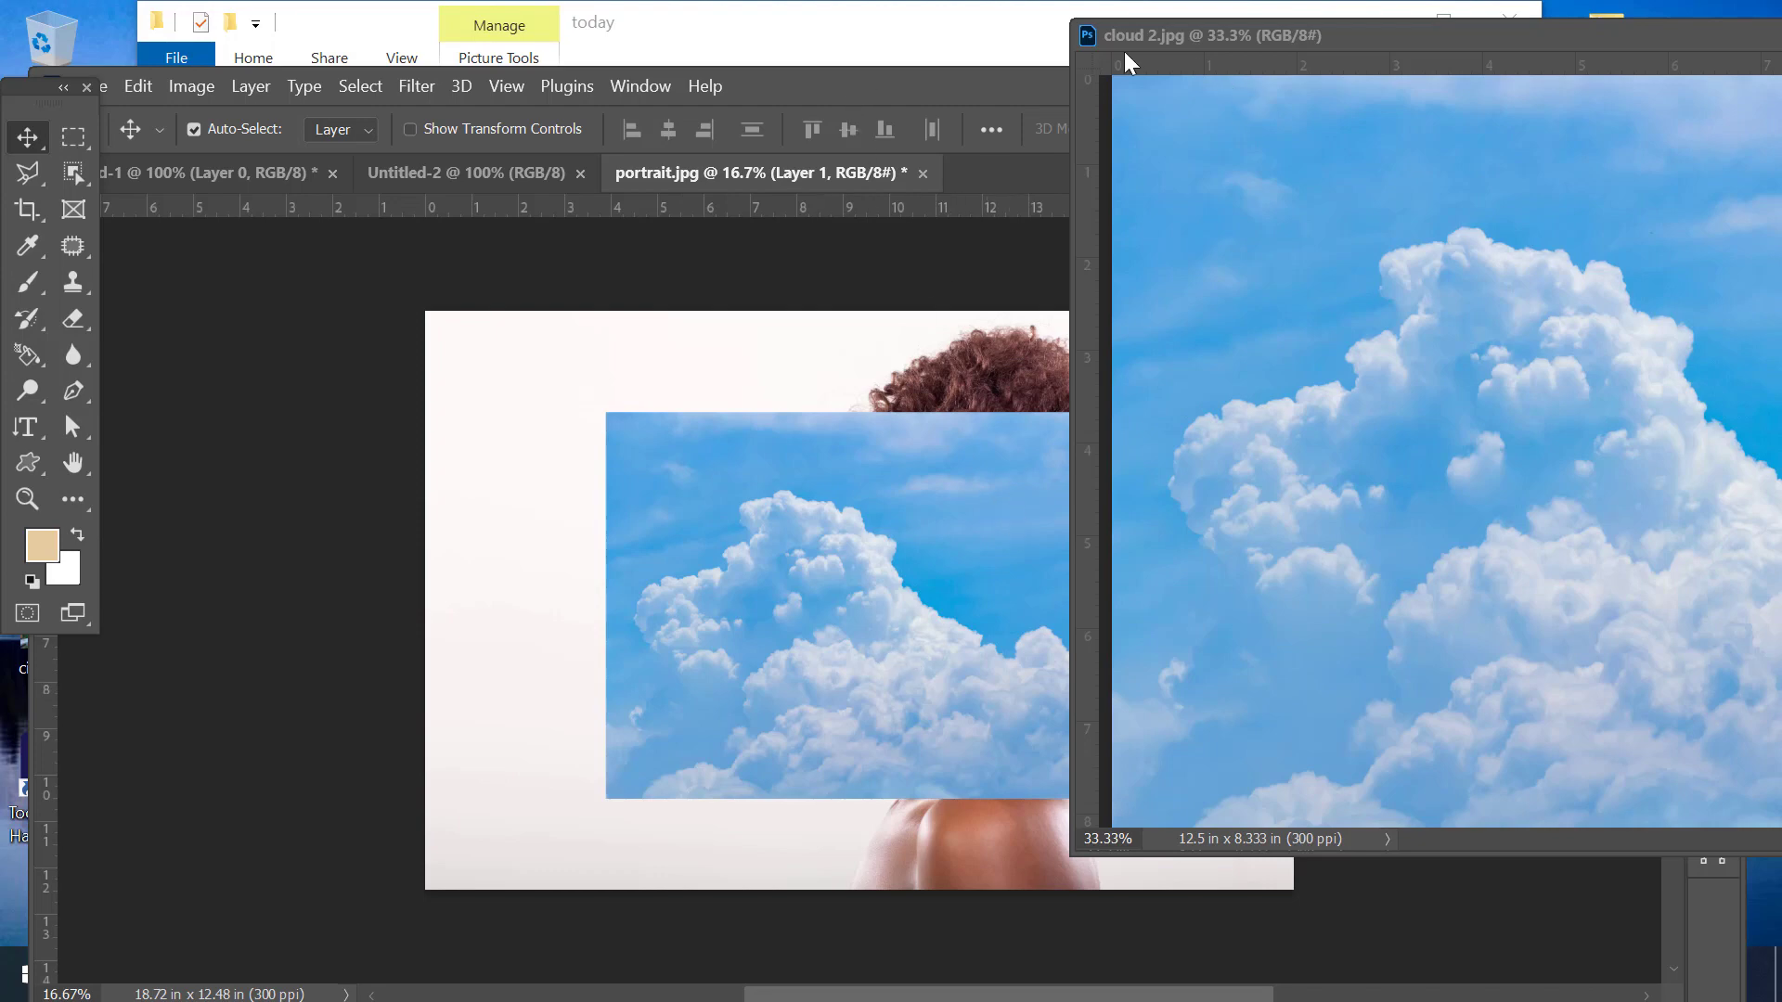
drag(1474, 39, 663, 135)
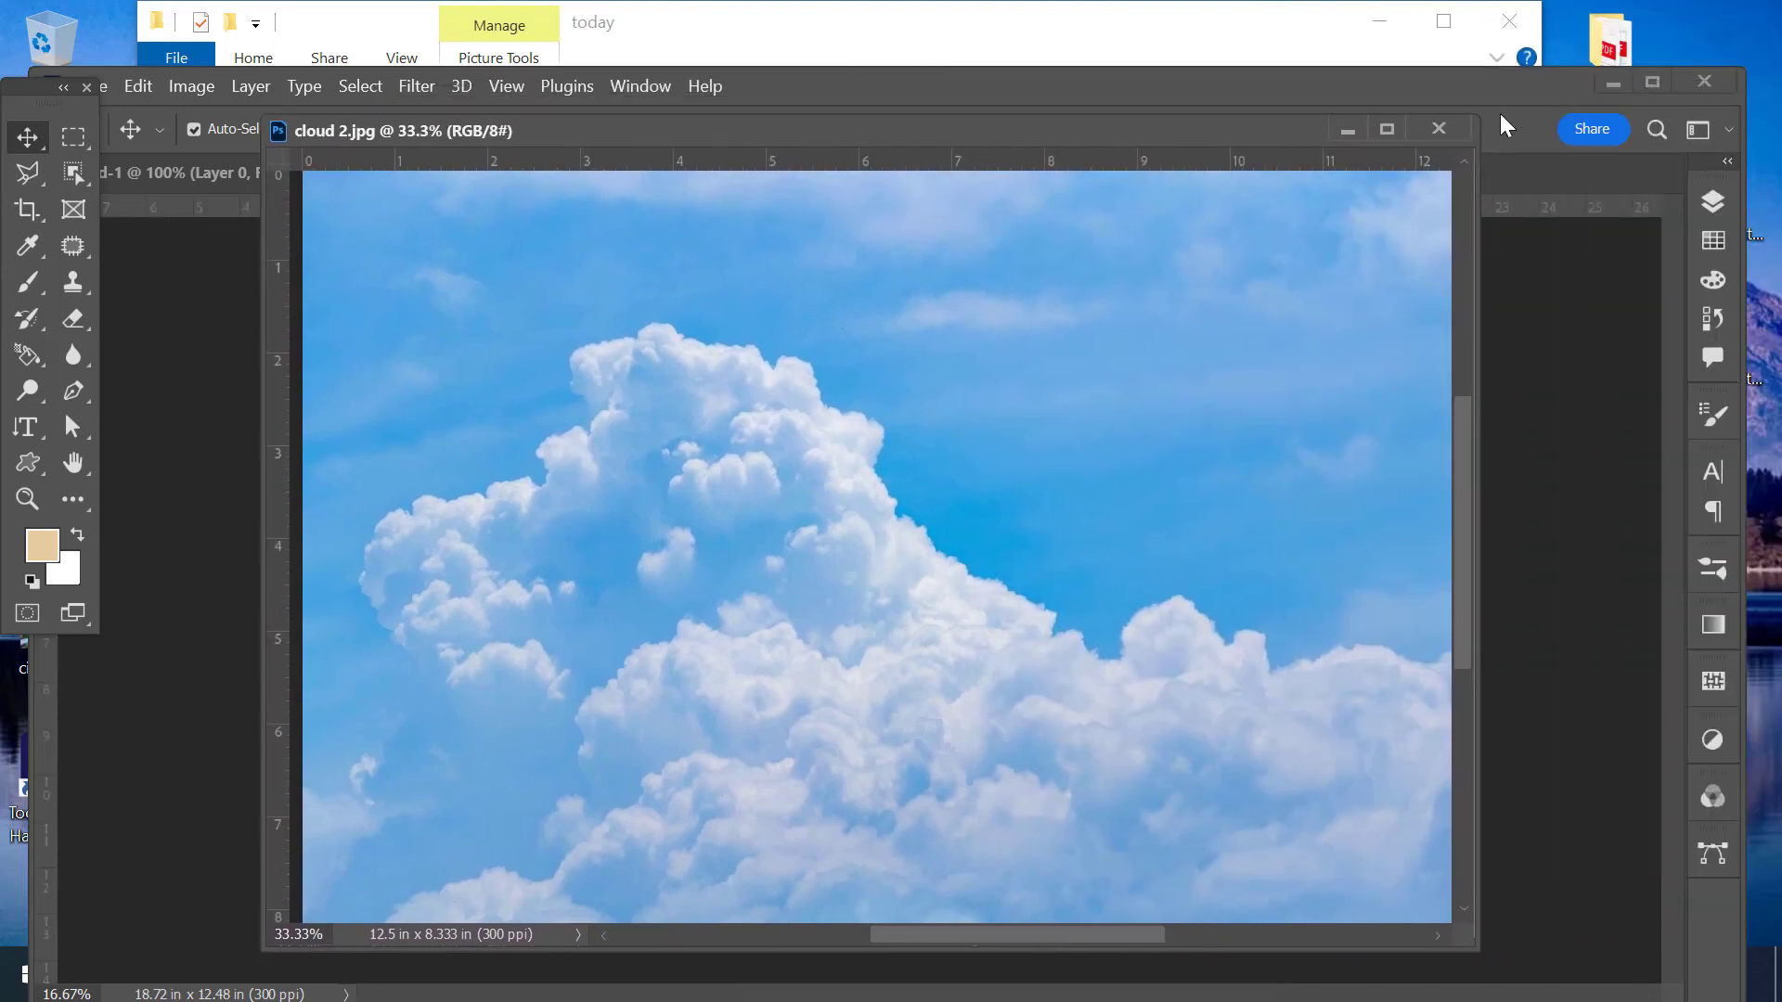
click(1438, 129)
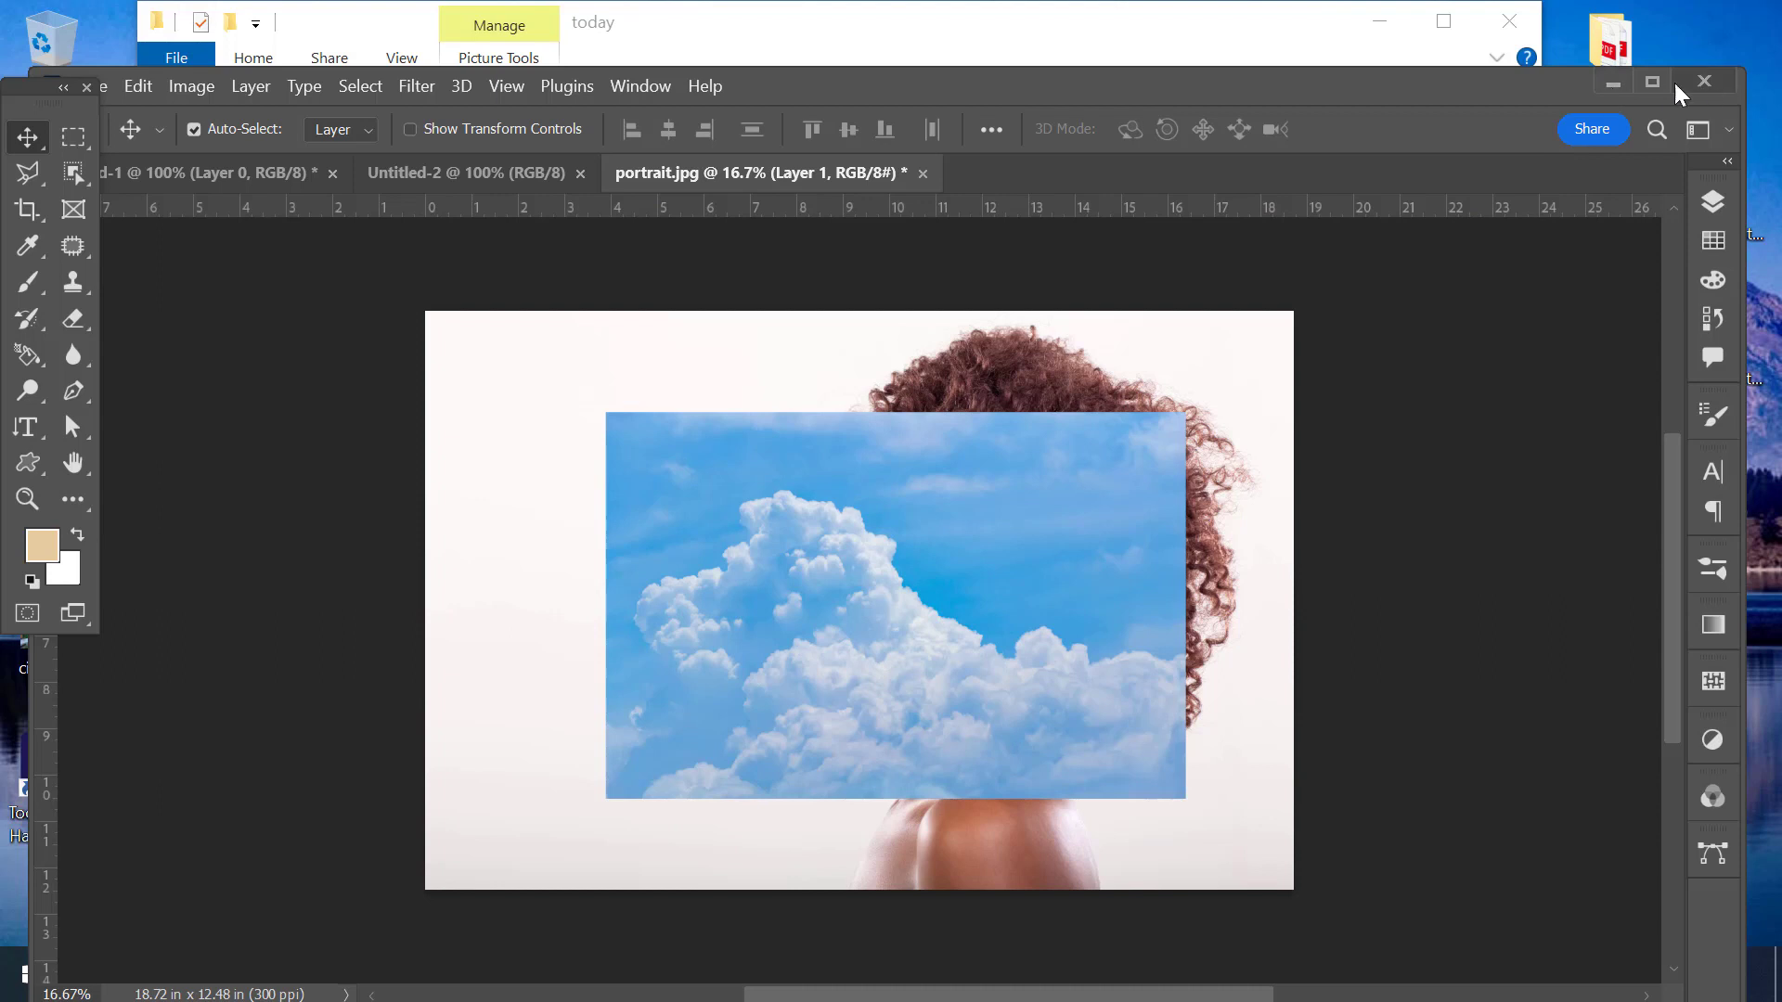
- Unlock the portrait Background into Layer 0 and select cloud Layer 1
click(1711, 199)
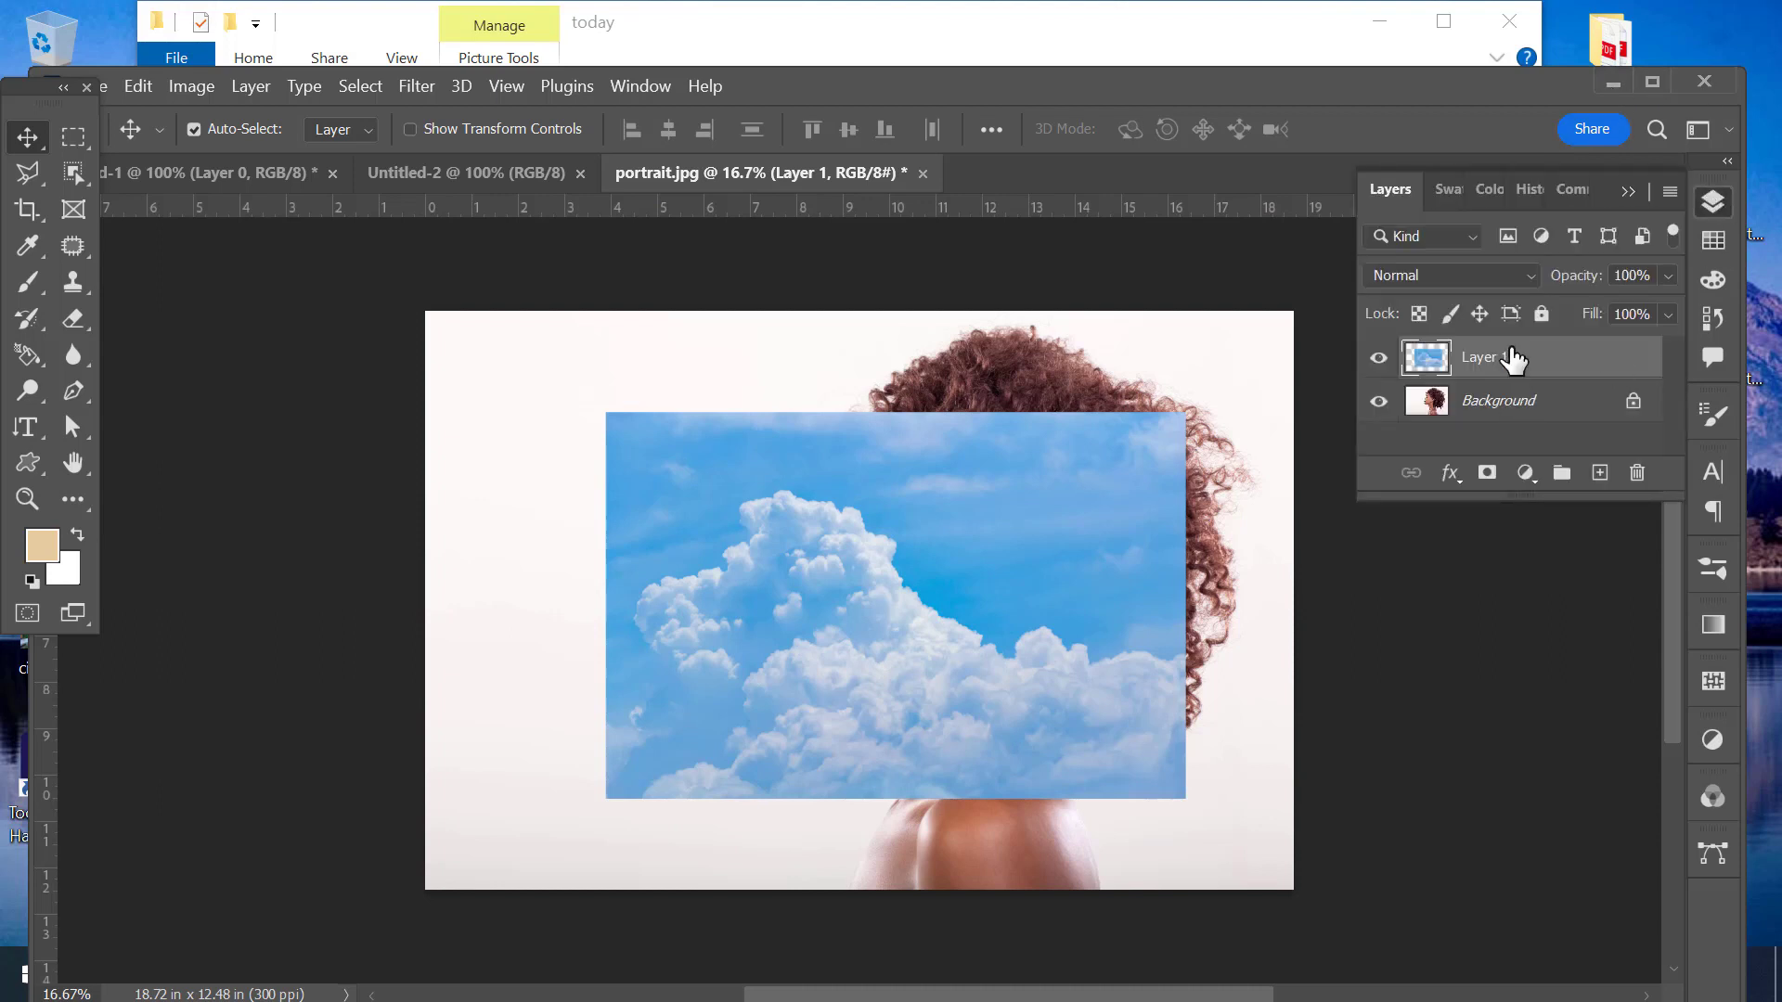
click(1633, 401)
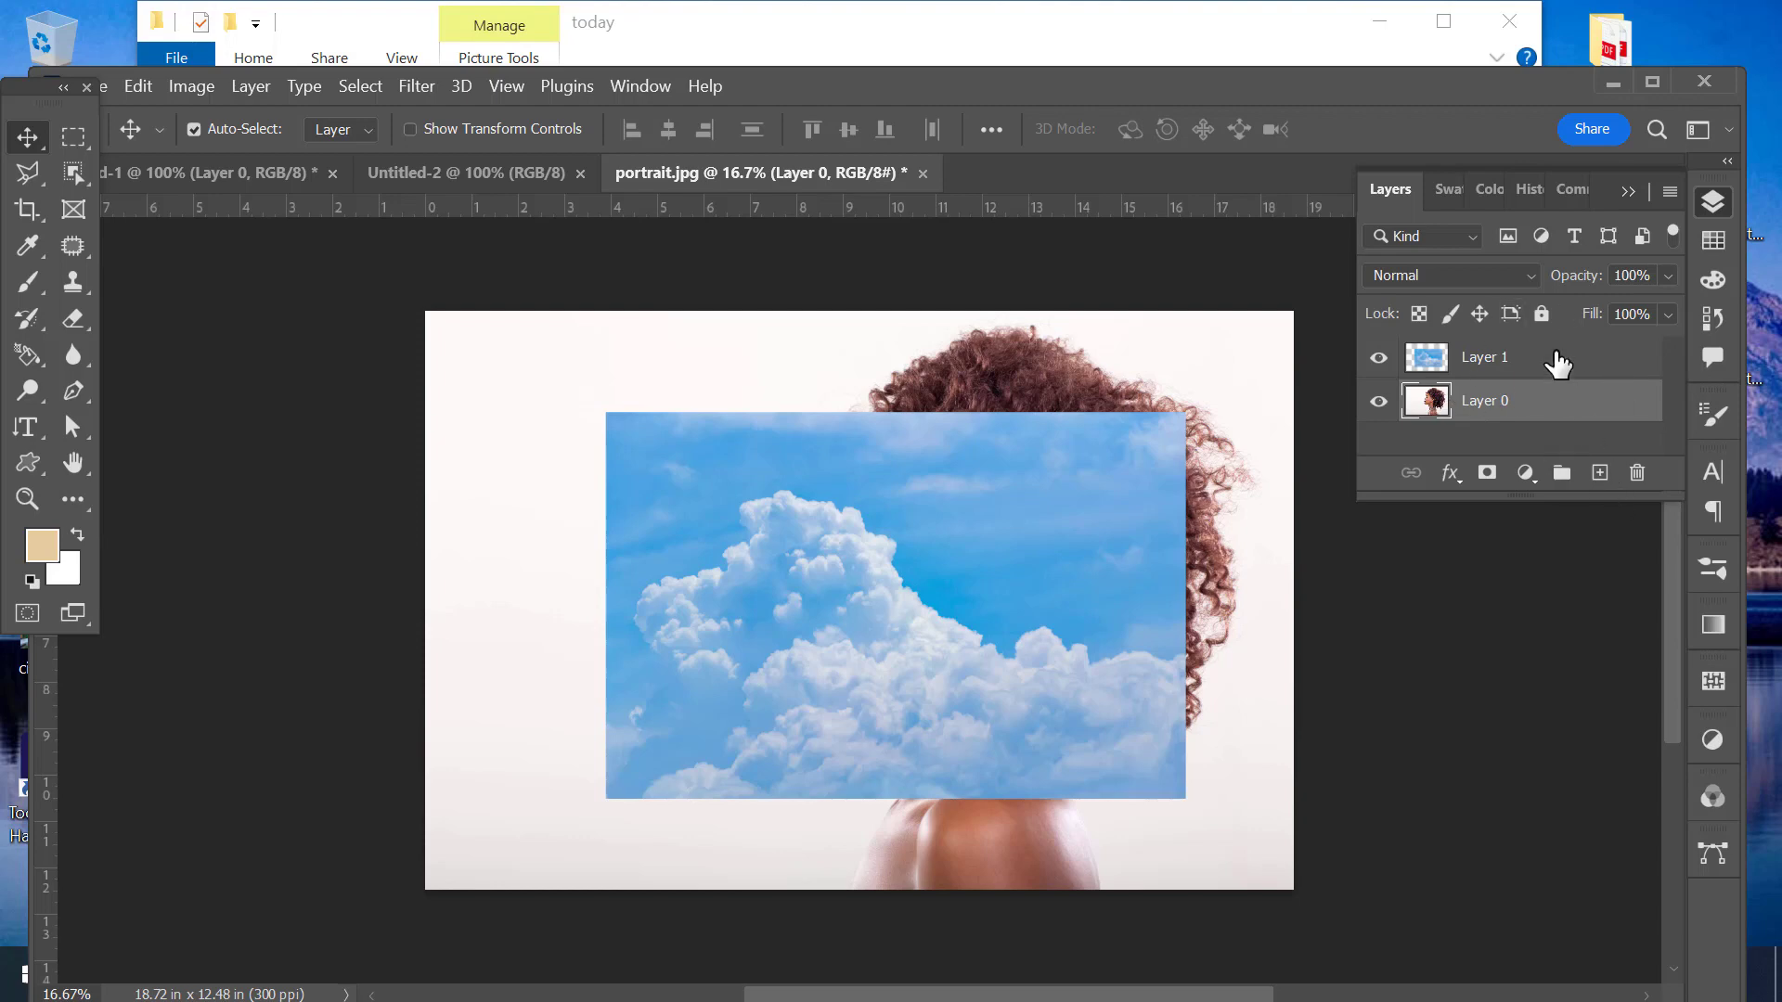
click(916, 573)
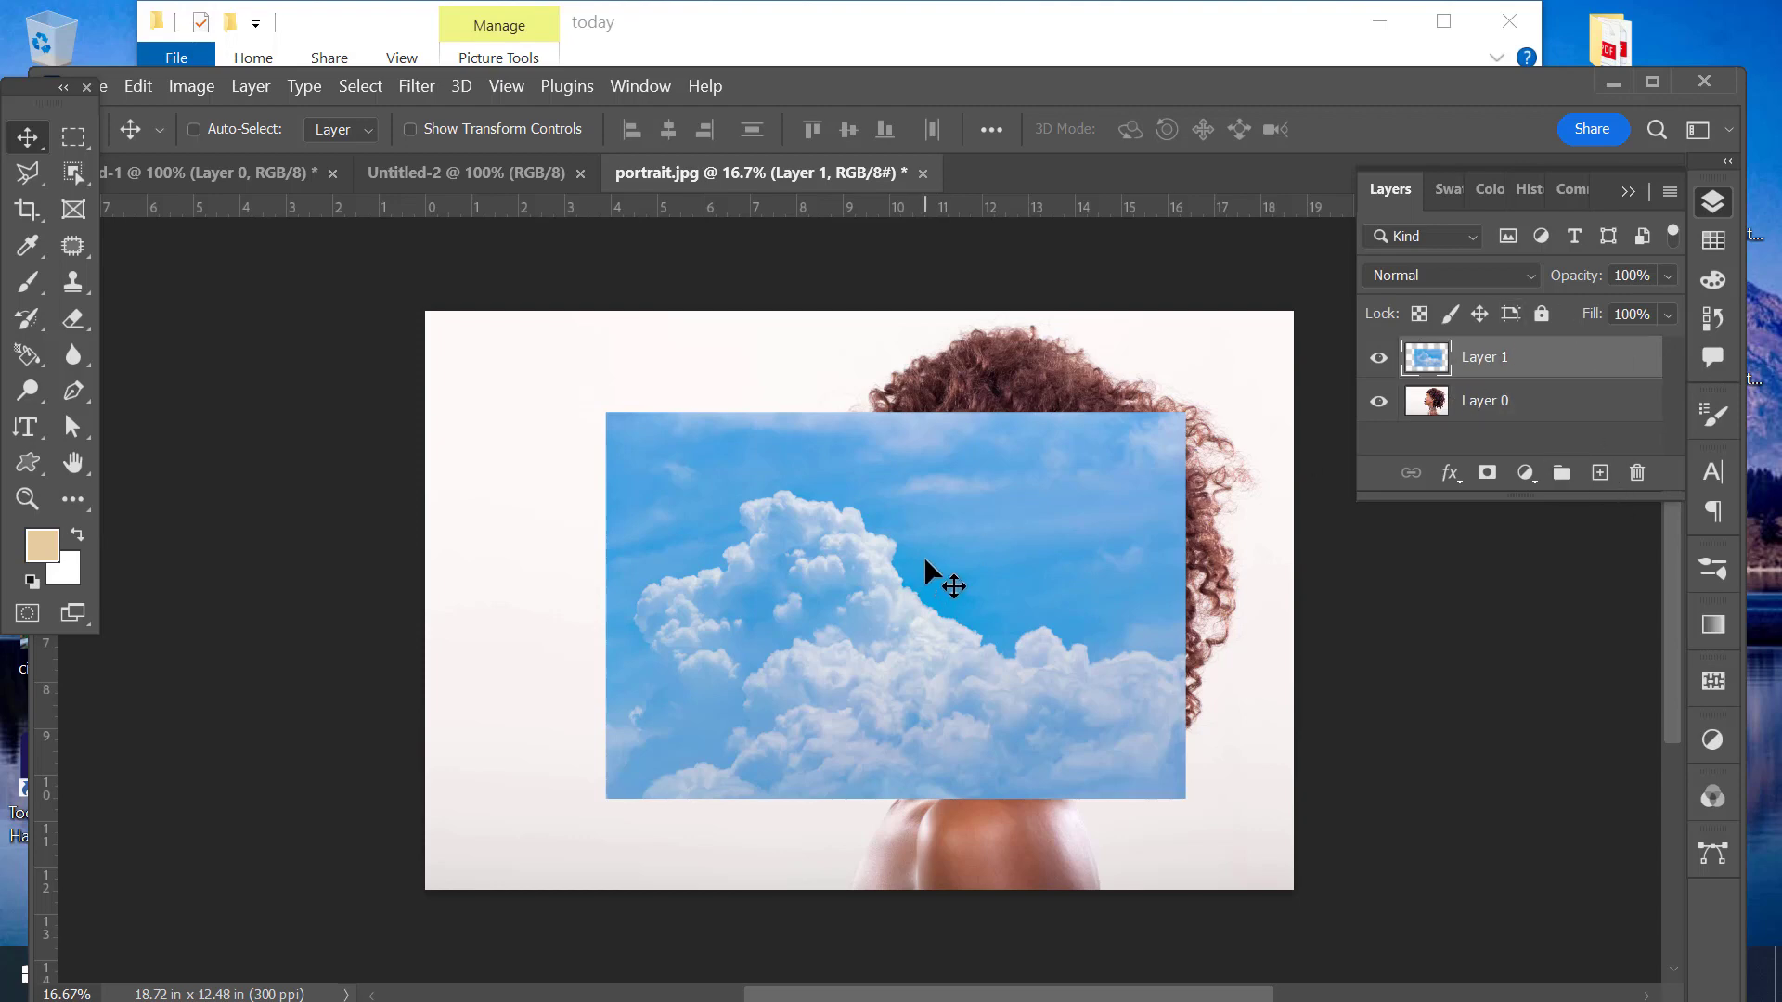
- Free-transform the clouds to about 159% and position them over the woman's head
key(ctrl+t)
drag(1164, 401, 1430, 249)
drag(979, 661, 1105, 669)
drag(730, 815, 646, 872)
drag(1054, 831, 1086, 740)
key(Return)
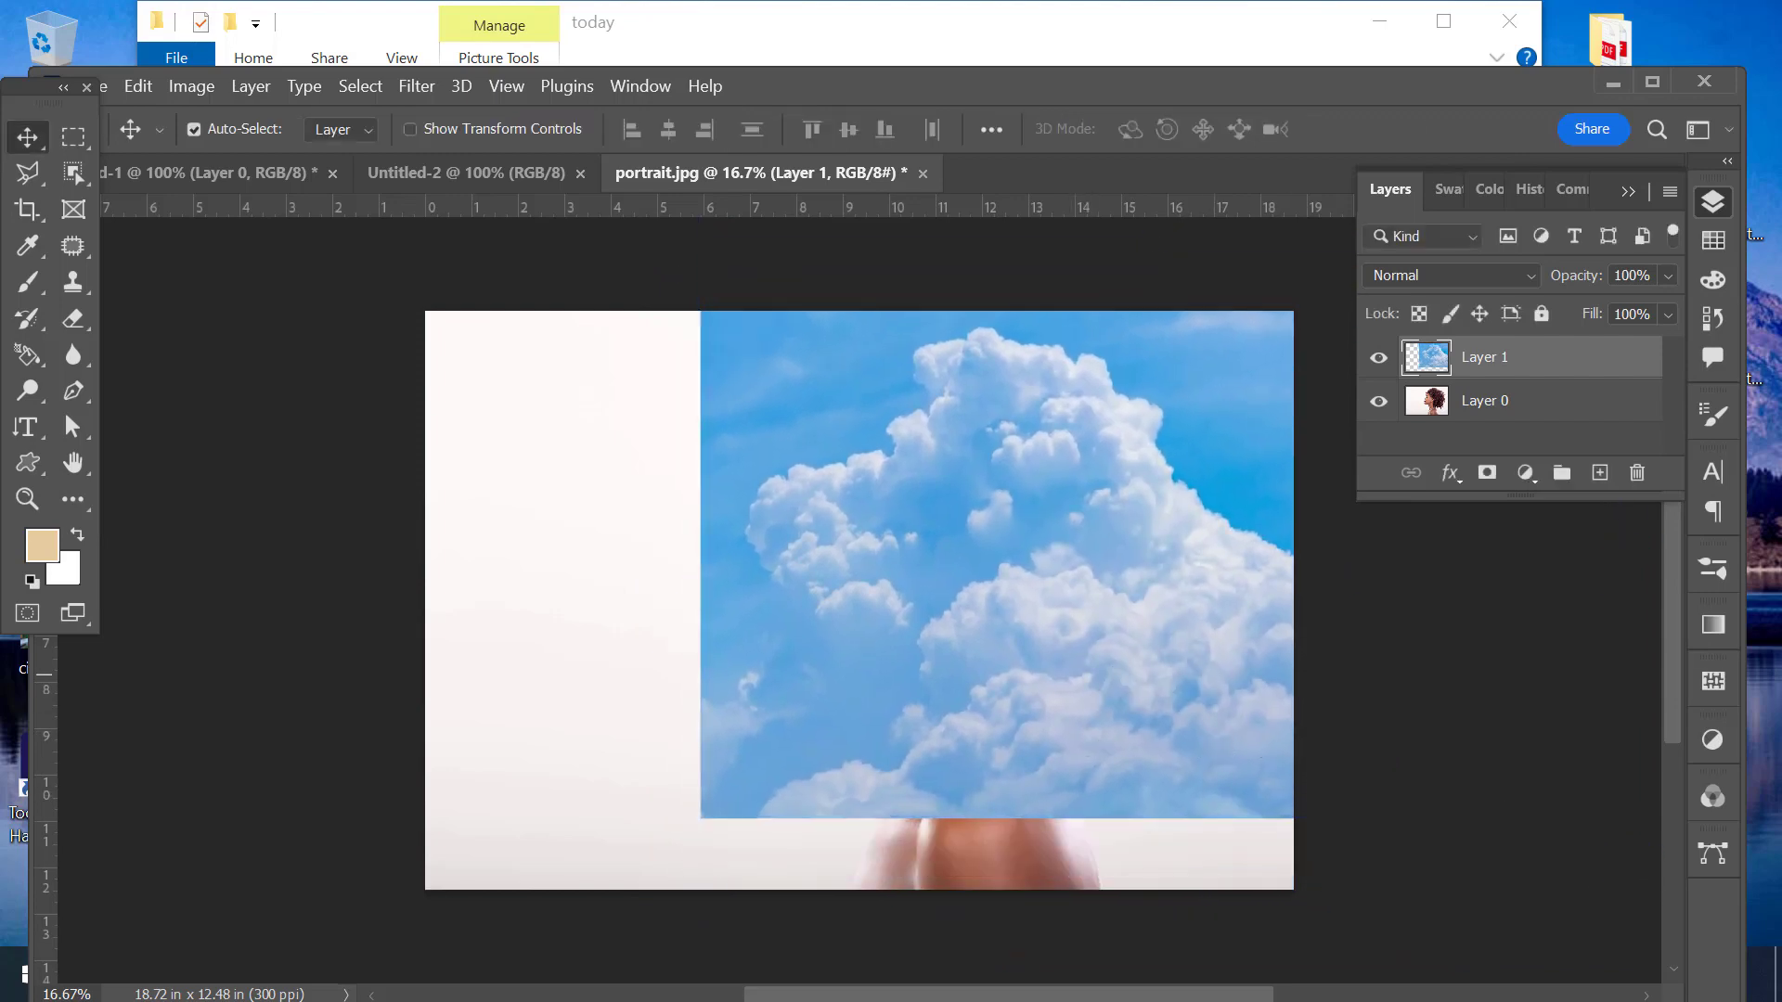
- Align the clouds at 64% opacity, restore 100%, and move Layer 1 beneath Layer 0
click(1668, 275)
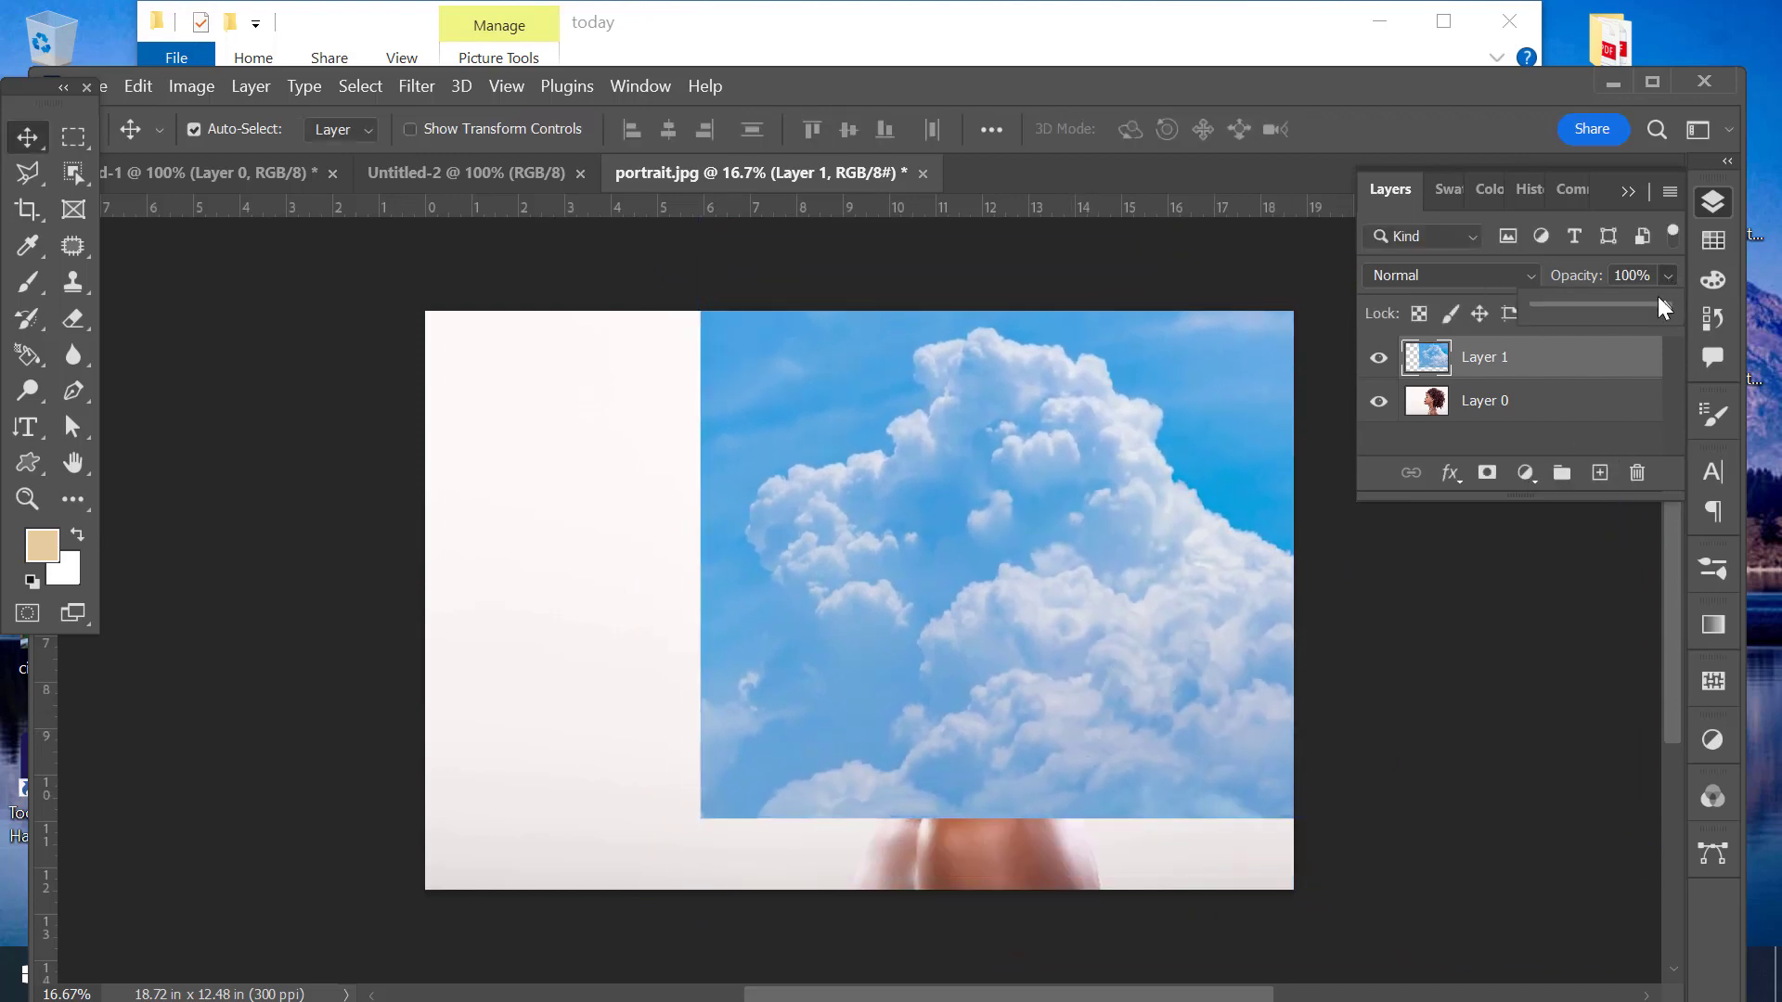
drag(1671, 306, 1623, 314)
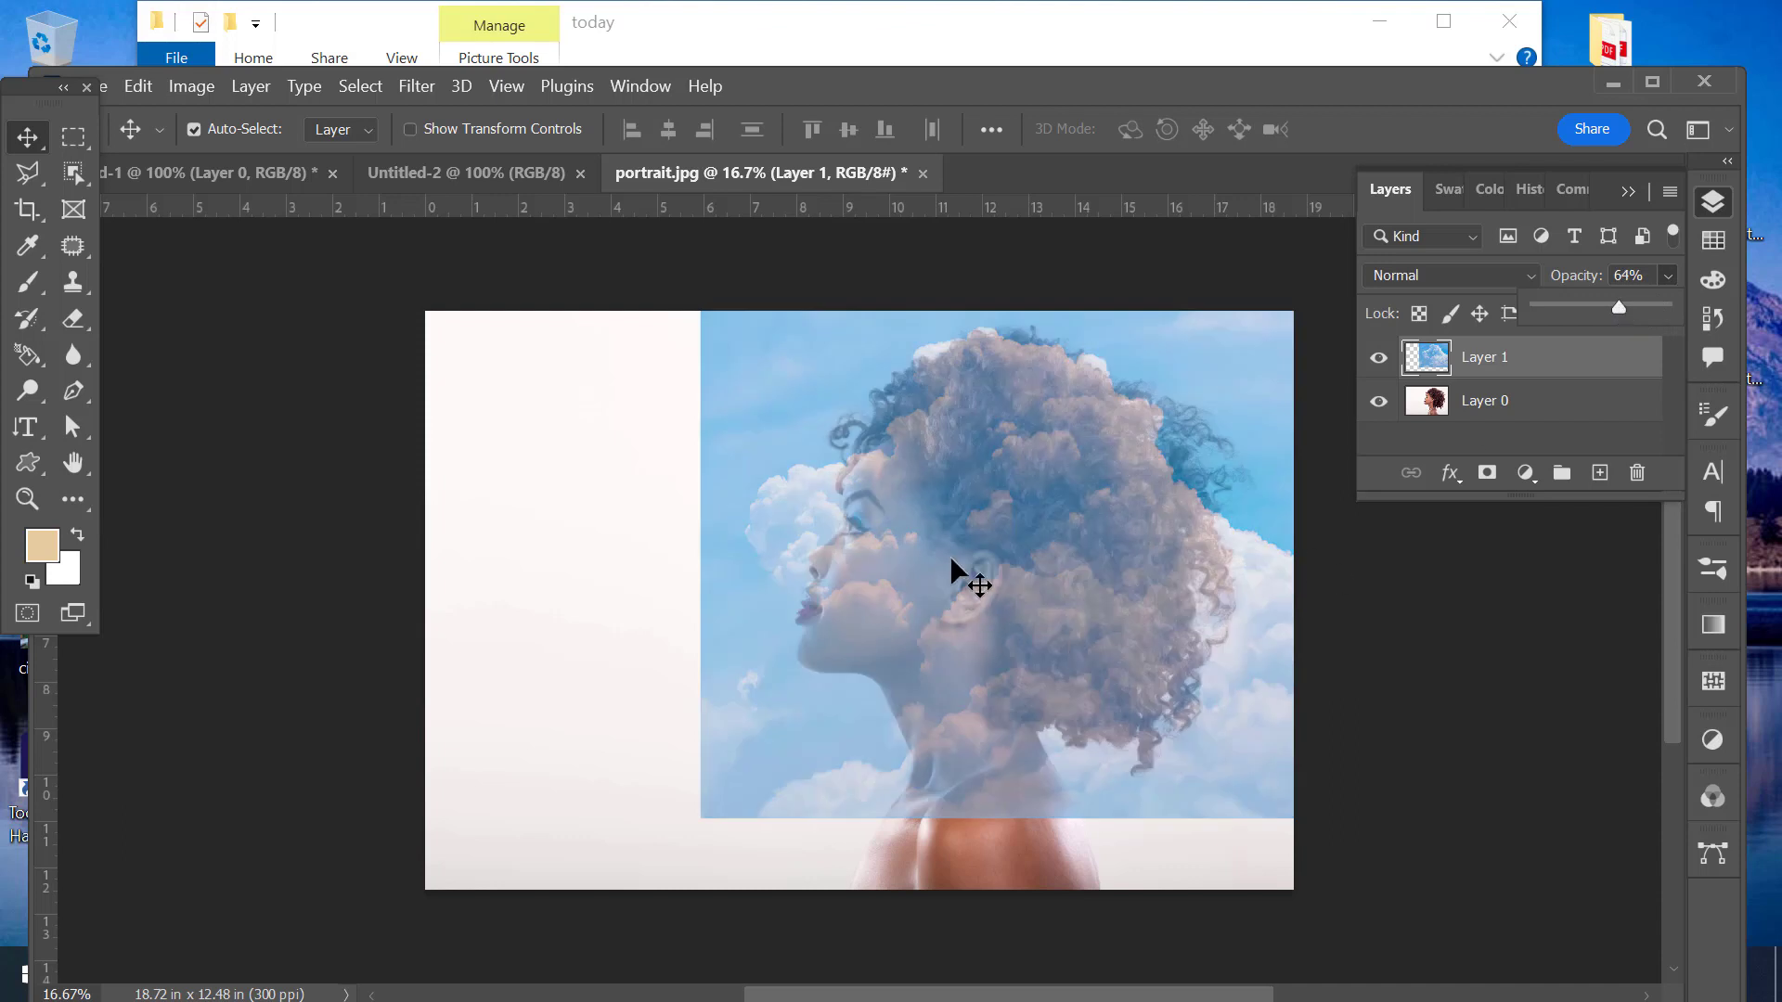
drag(967, 576, 913, 596)
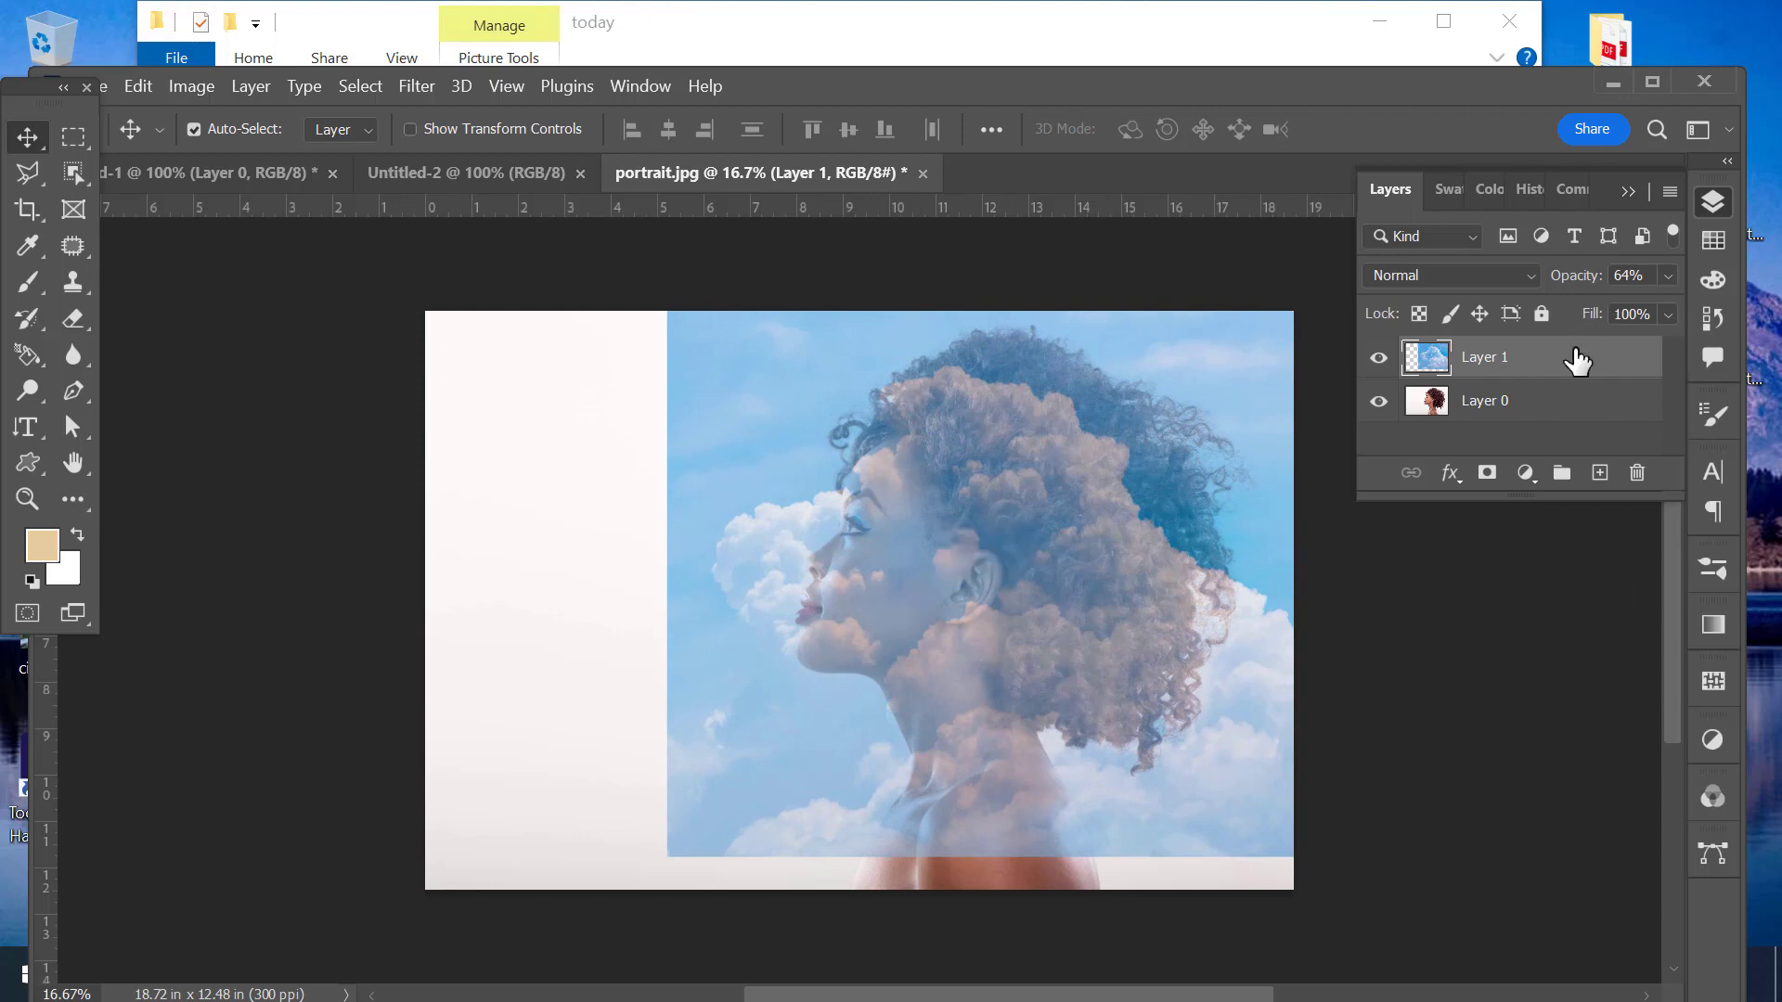
click(1668, 277)
drag(1620, 312, 1671, 308)
drag(1563, 386, 1563, 446)
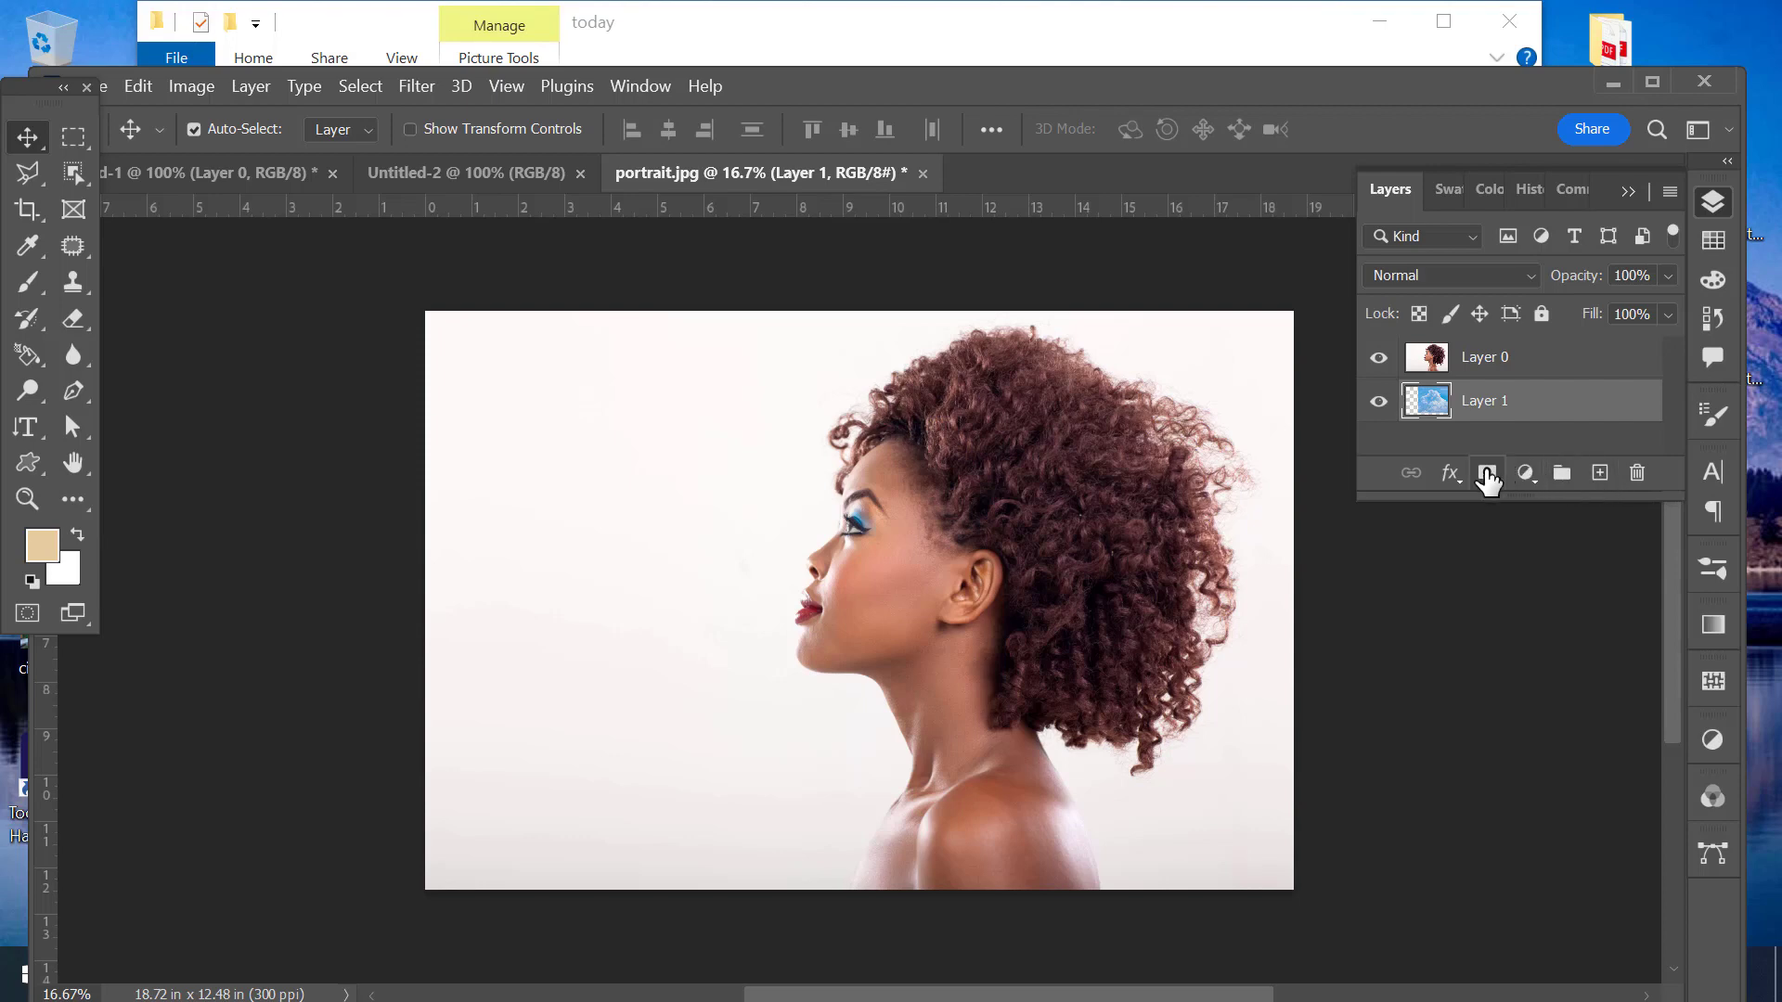
- Add a white layer mask to cloud Layer 1 and ready the Brush with black foreground
click(1487, 475)
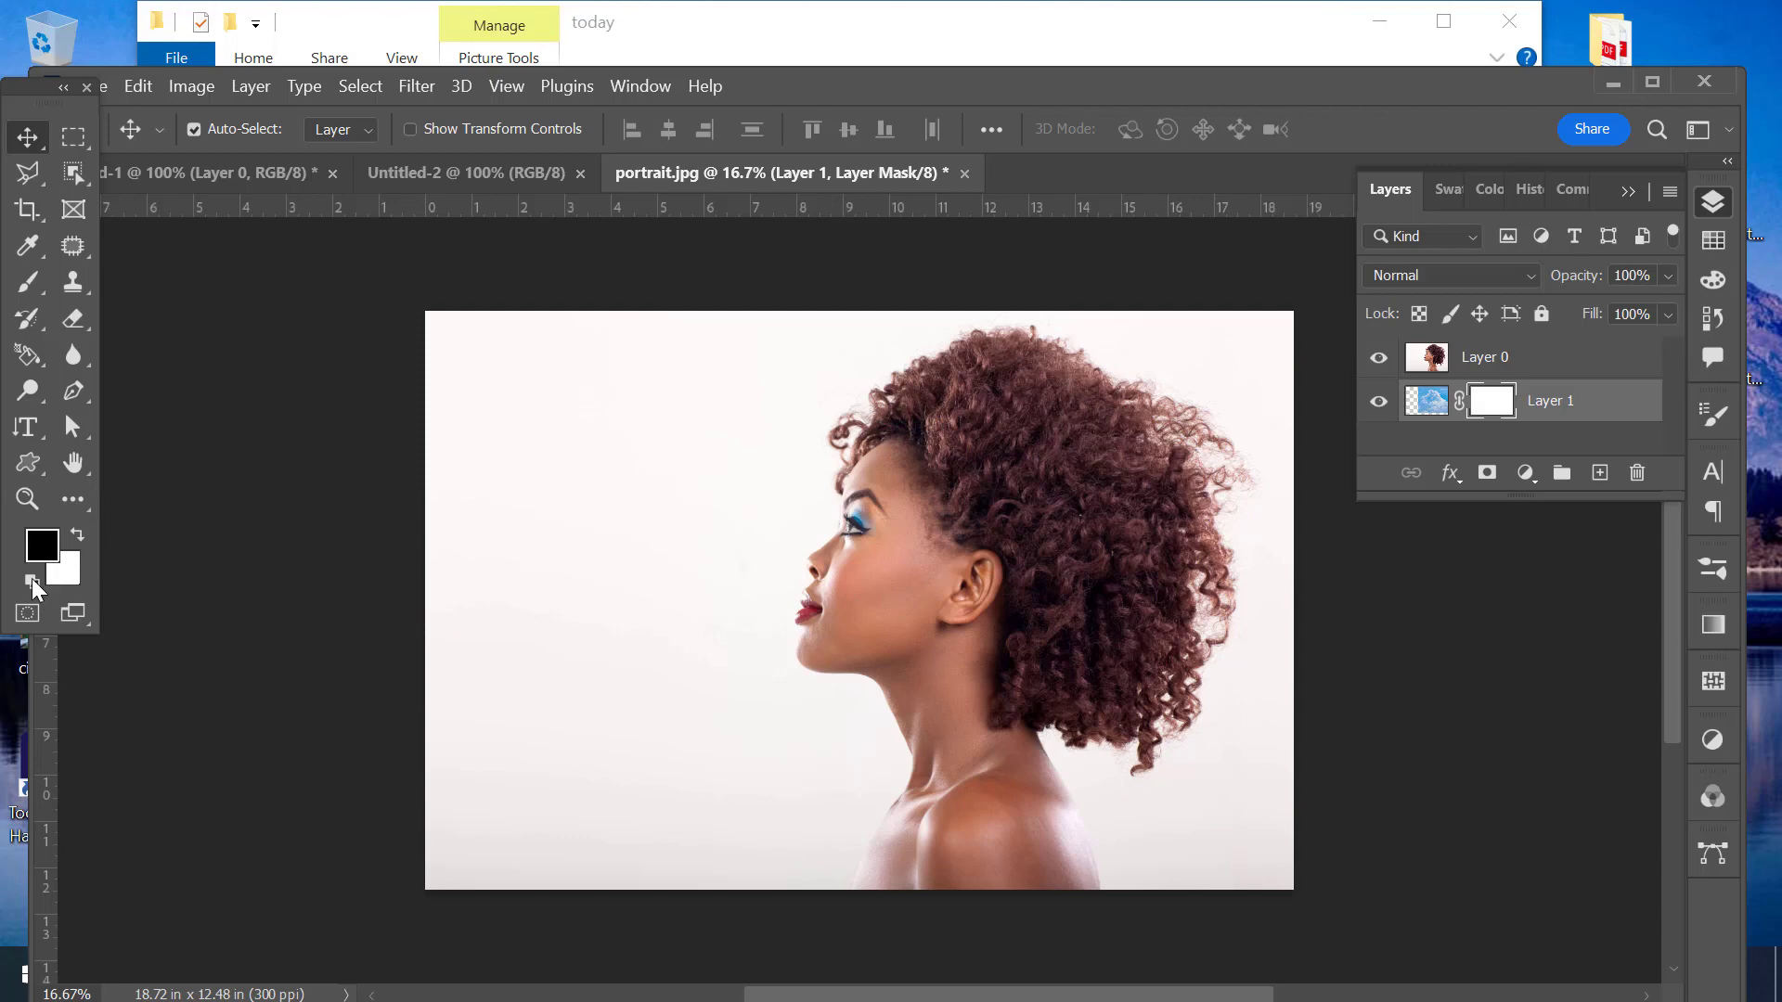
key(x)
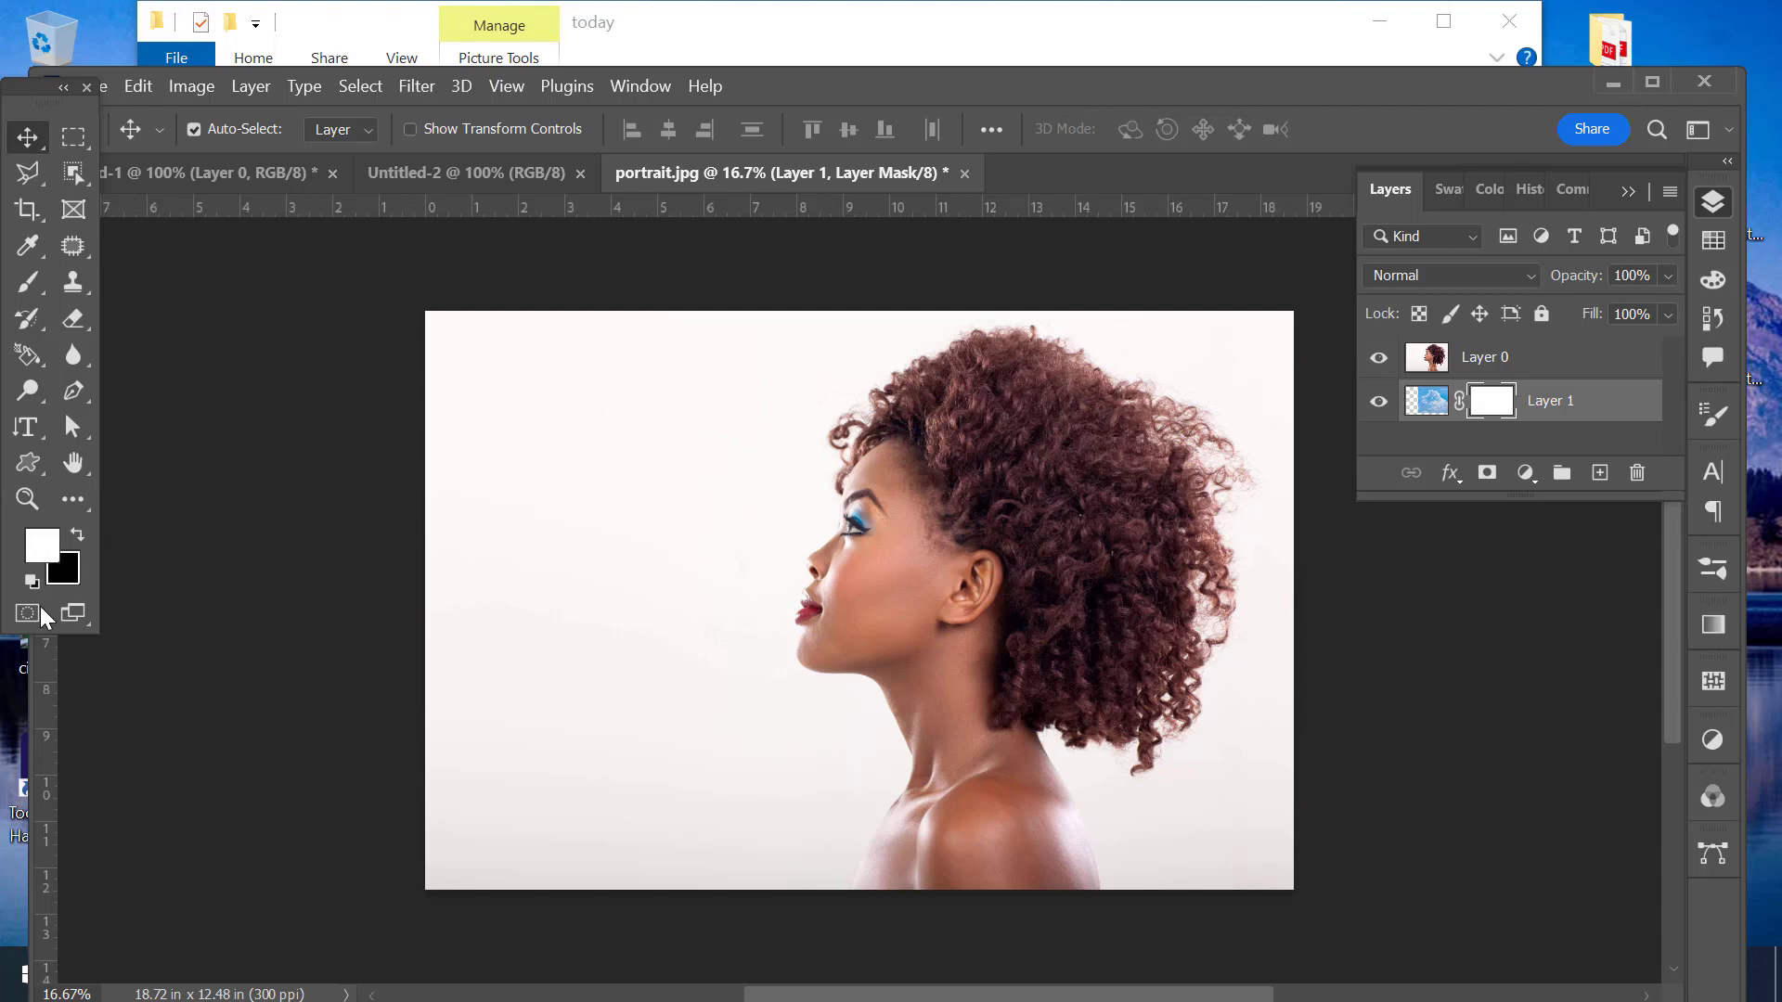
click(77, 537)
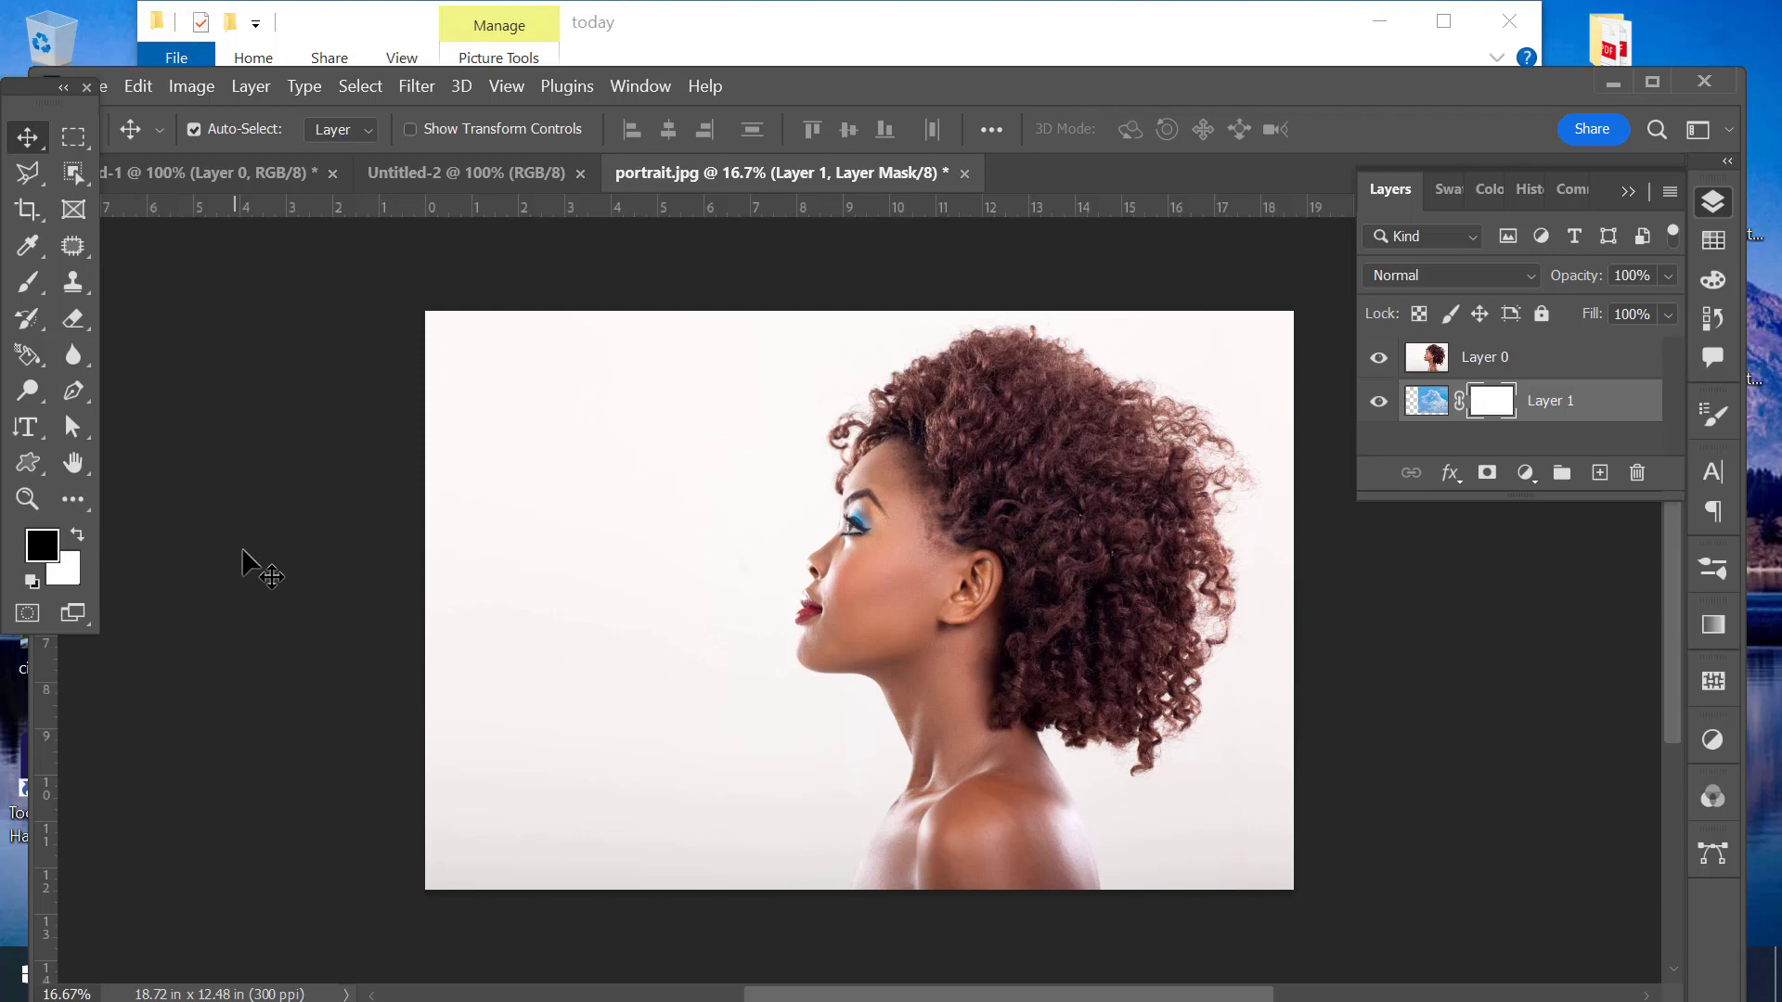
key(x)
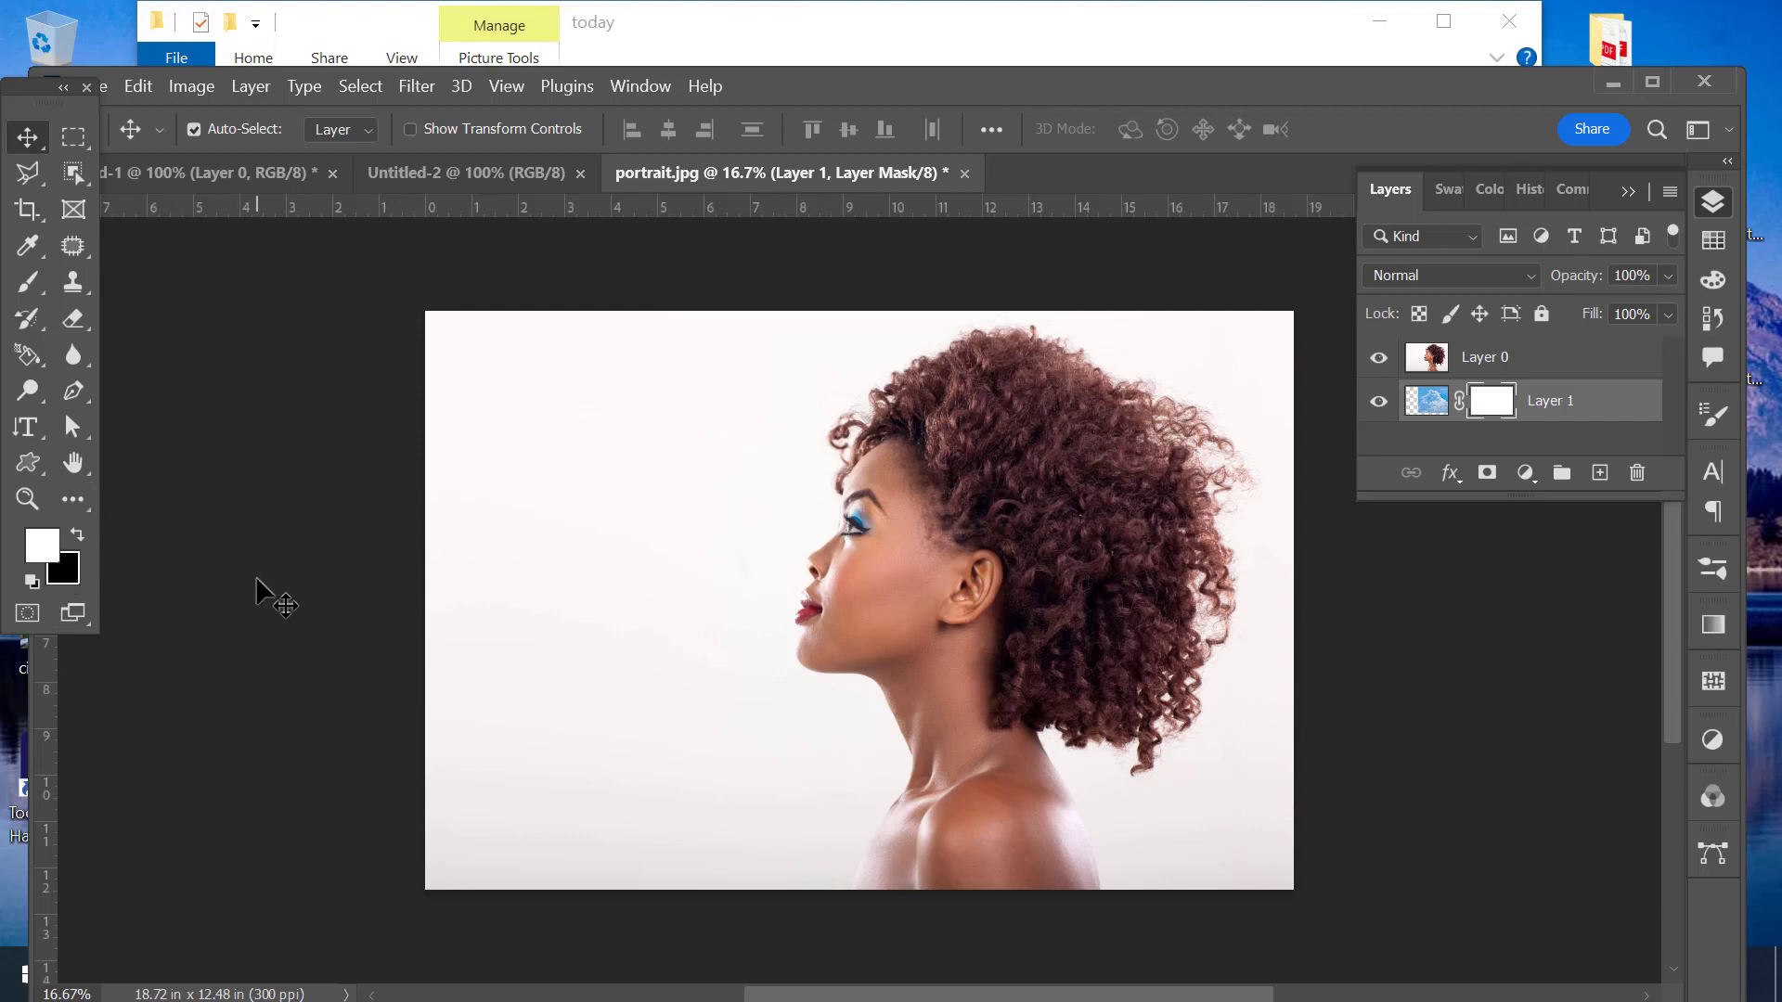
key(x)
key(x)
key(x)
key(x)
key(x)
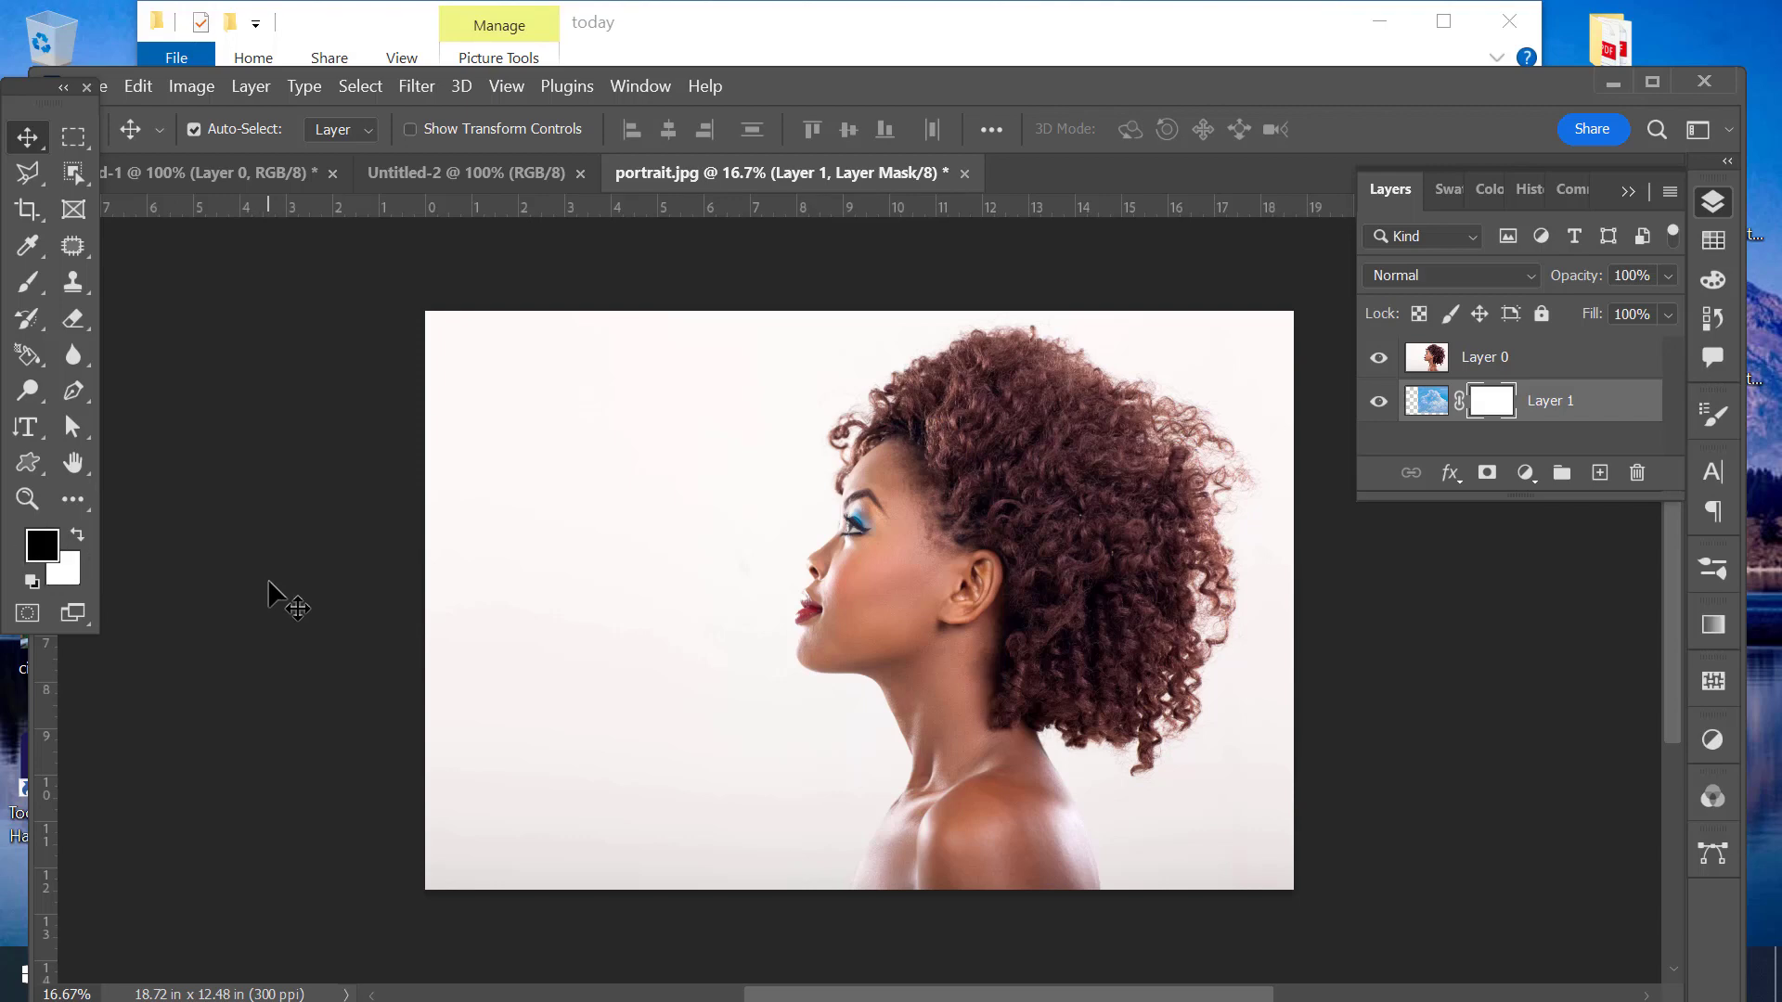
key(x)
key(x)
key(x)
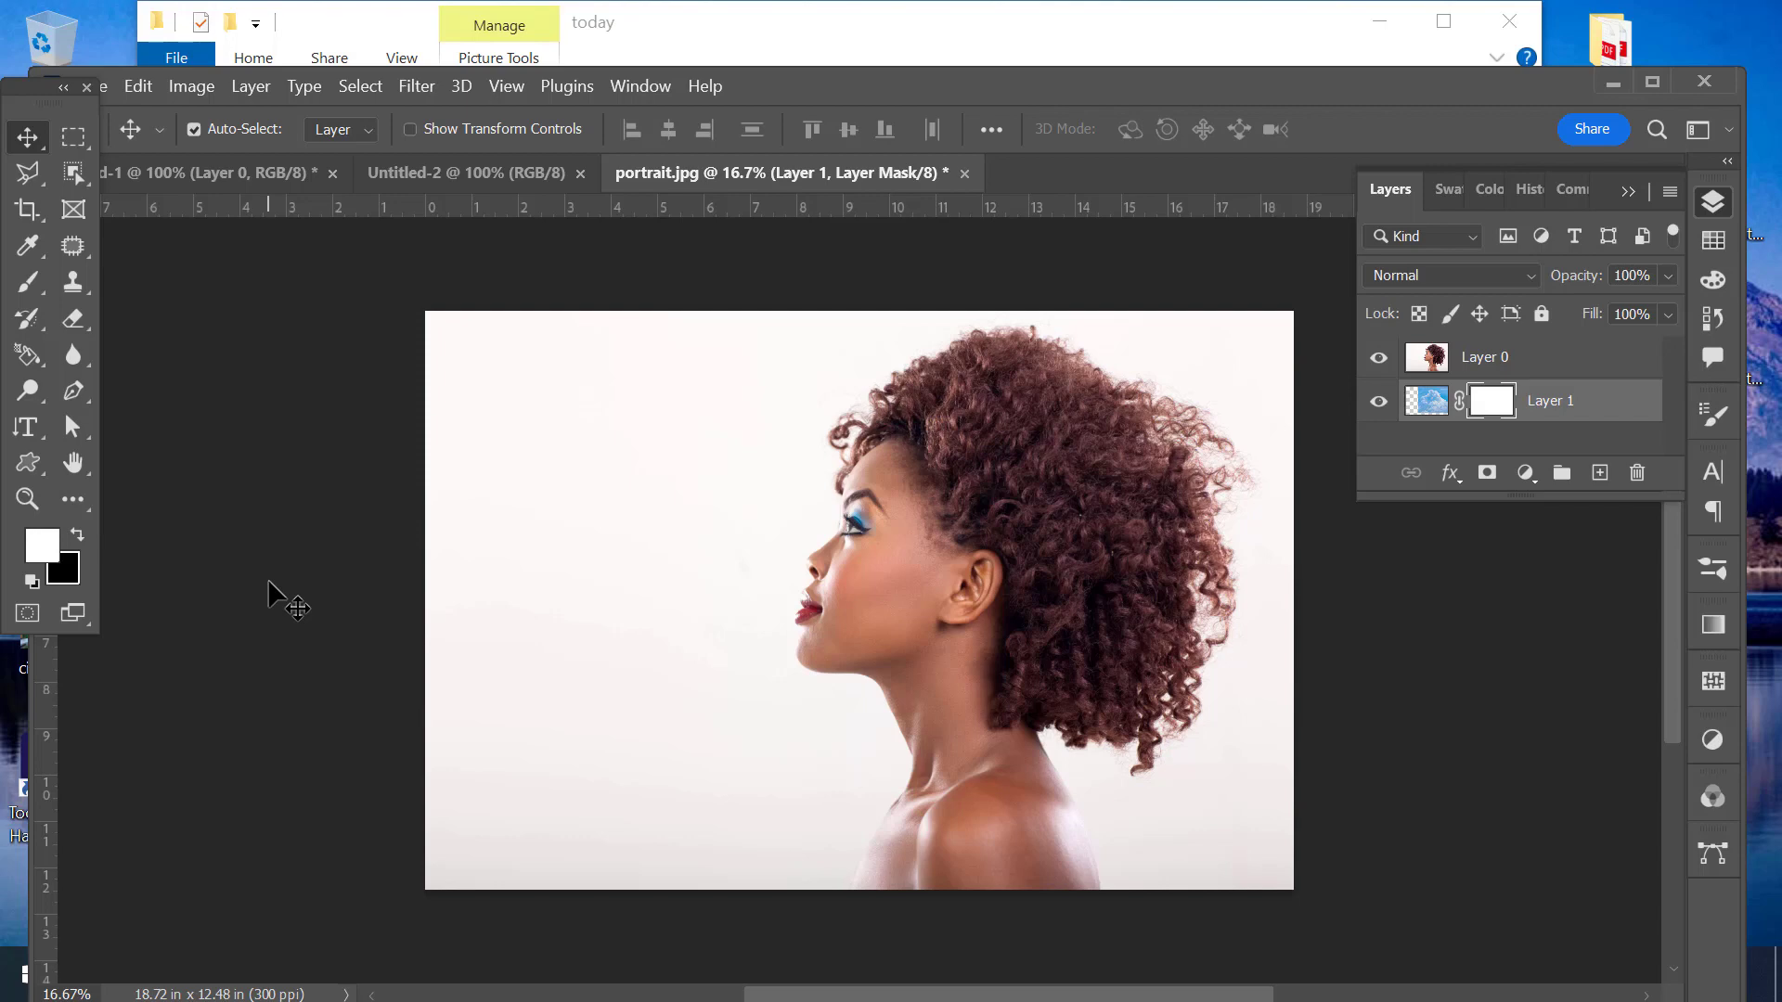
key(x)
click(33, 283)
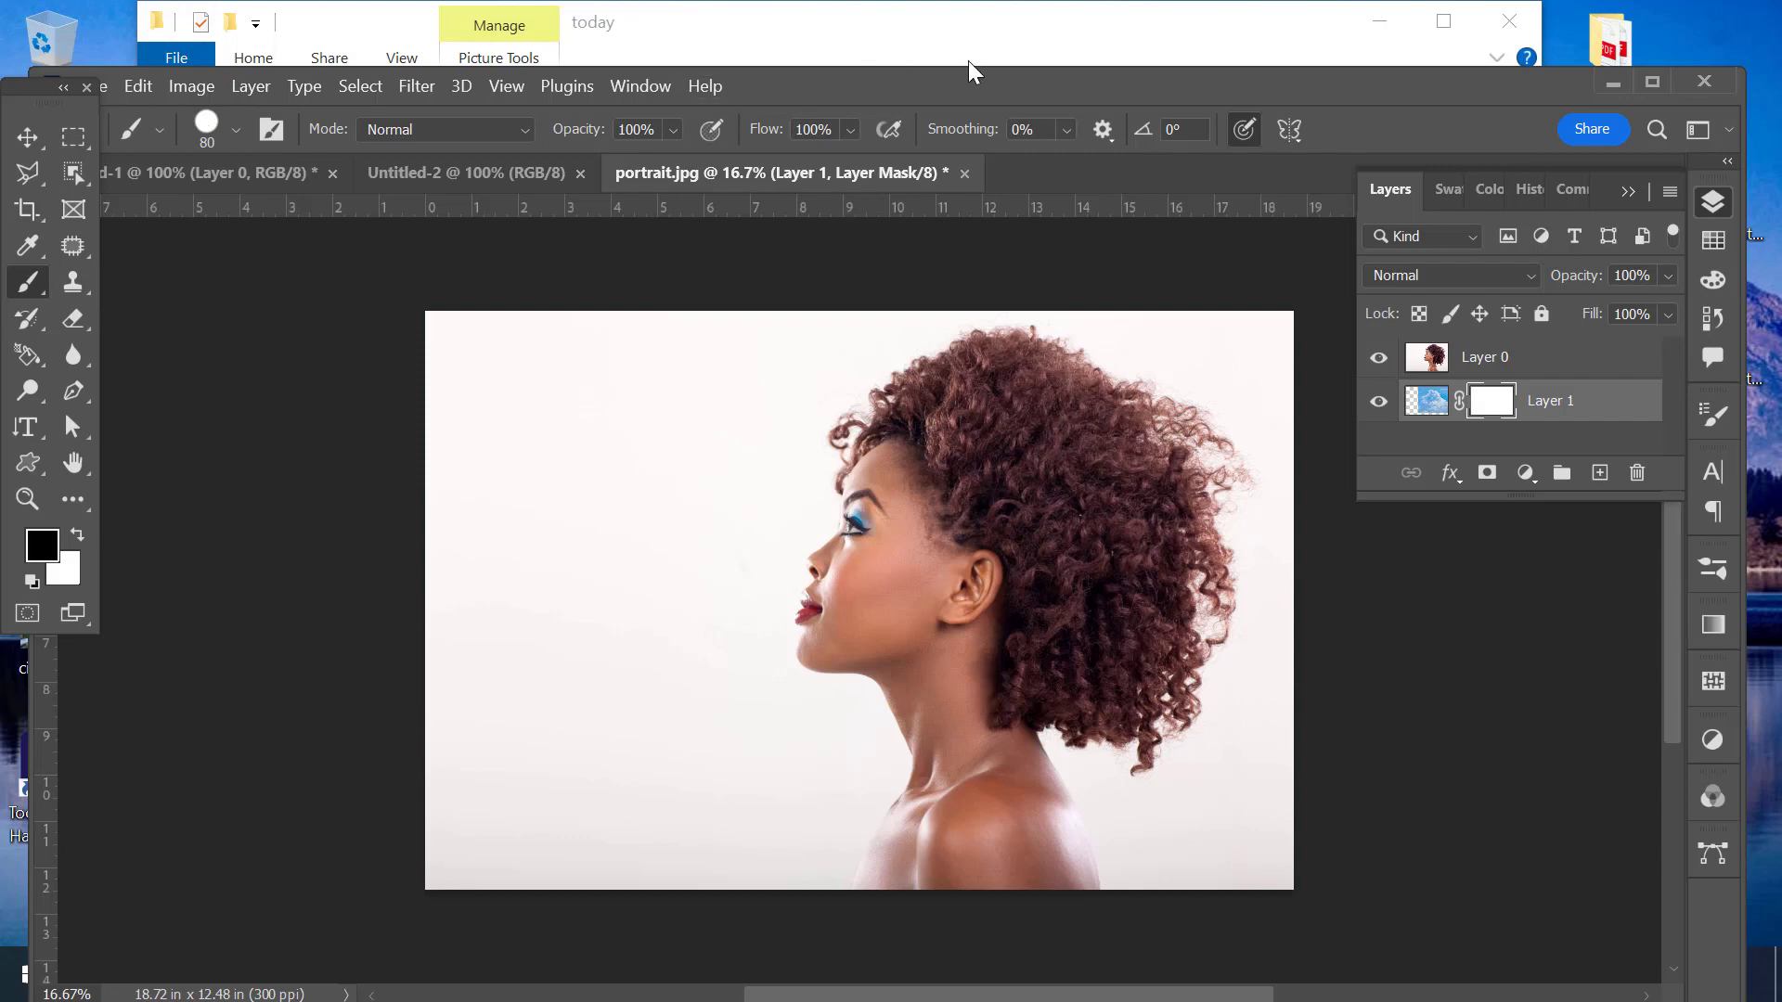
- Rearrange the window and Tools panel, and choose the Soft Round brush preset
drag(975, 75, 928, 30)
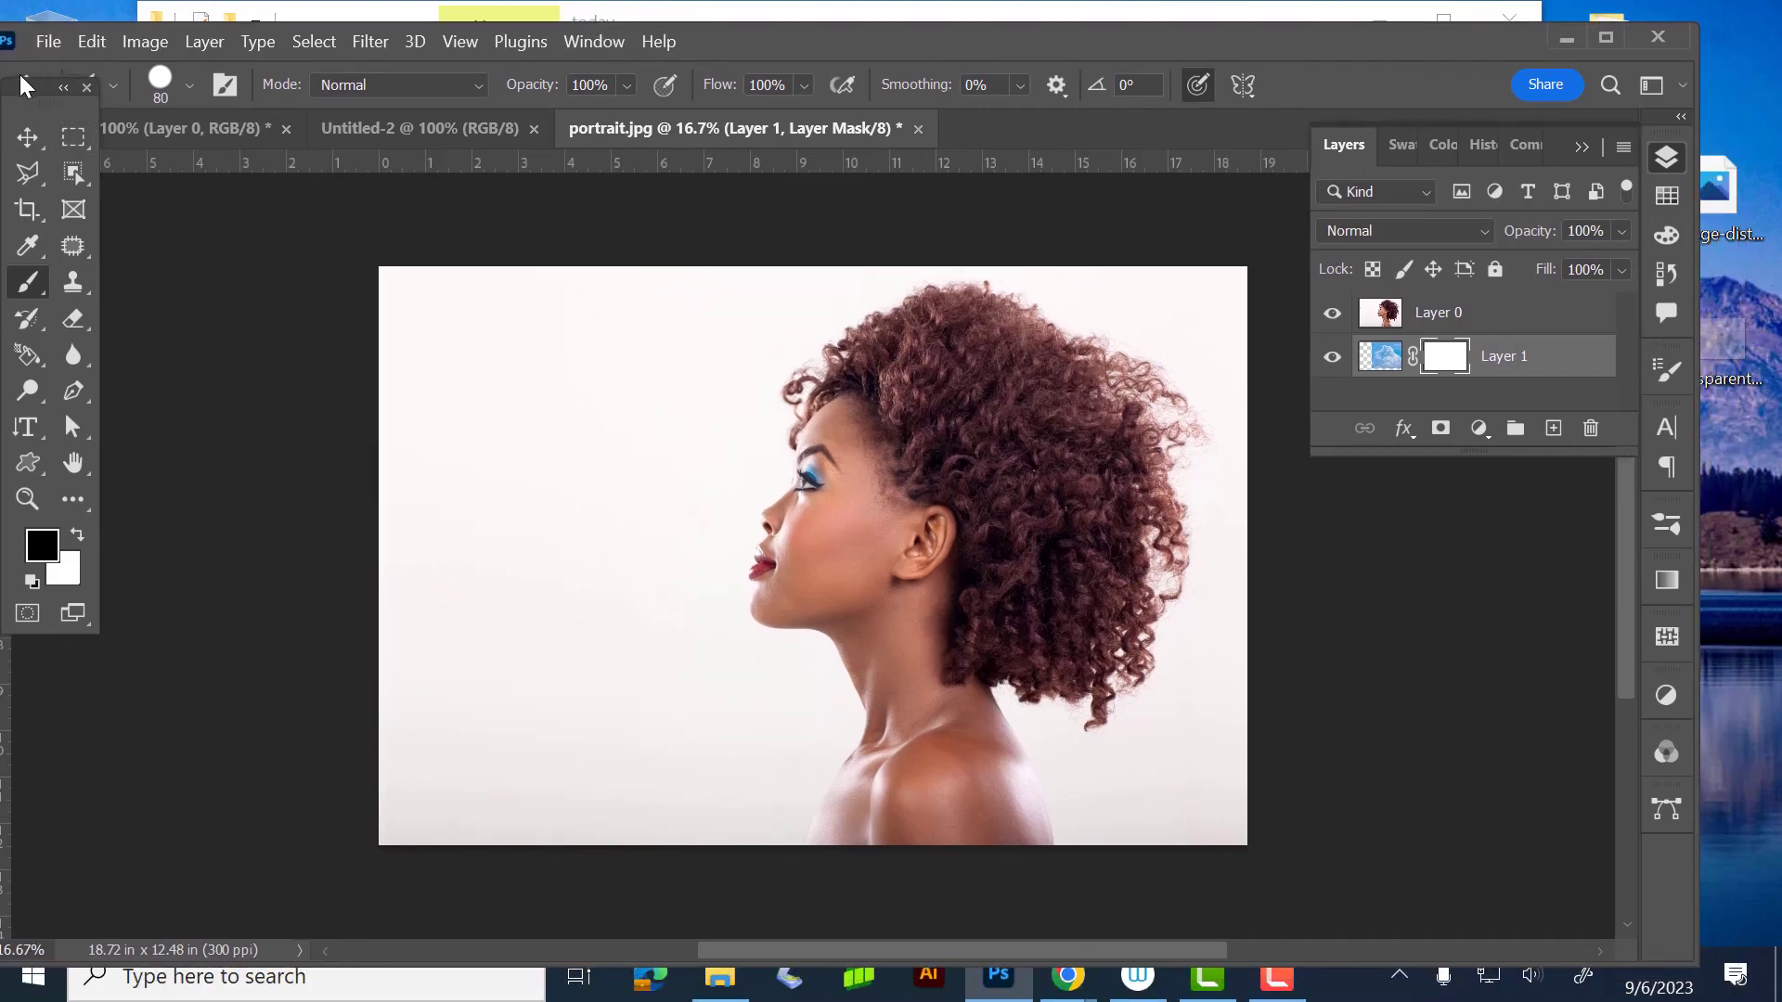
drag(26, 87, 62, 239)
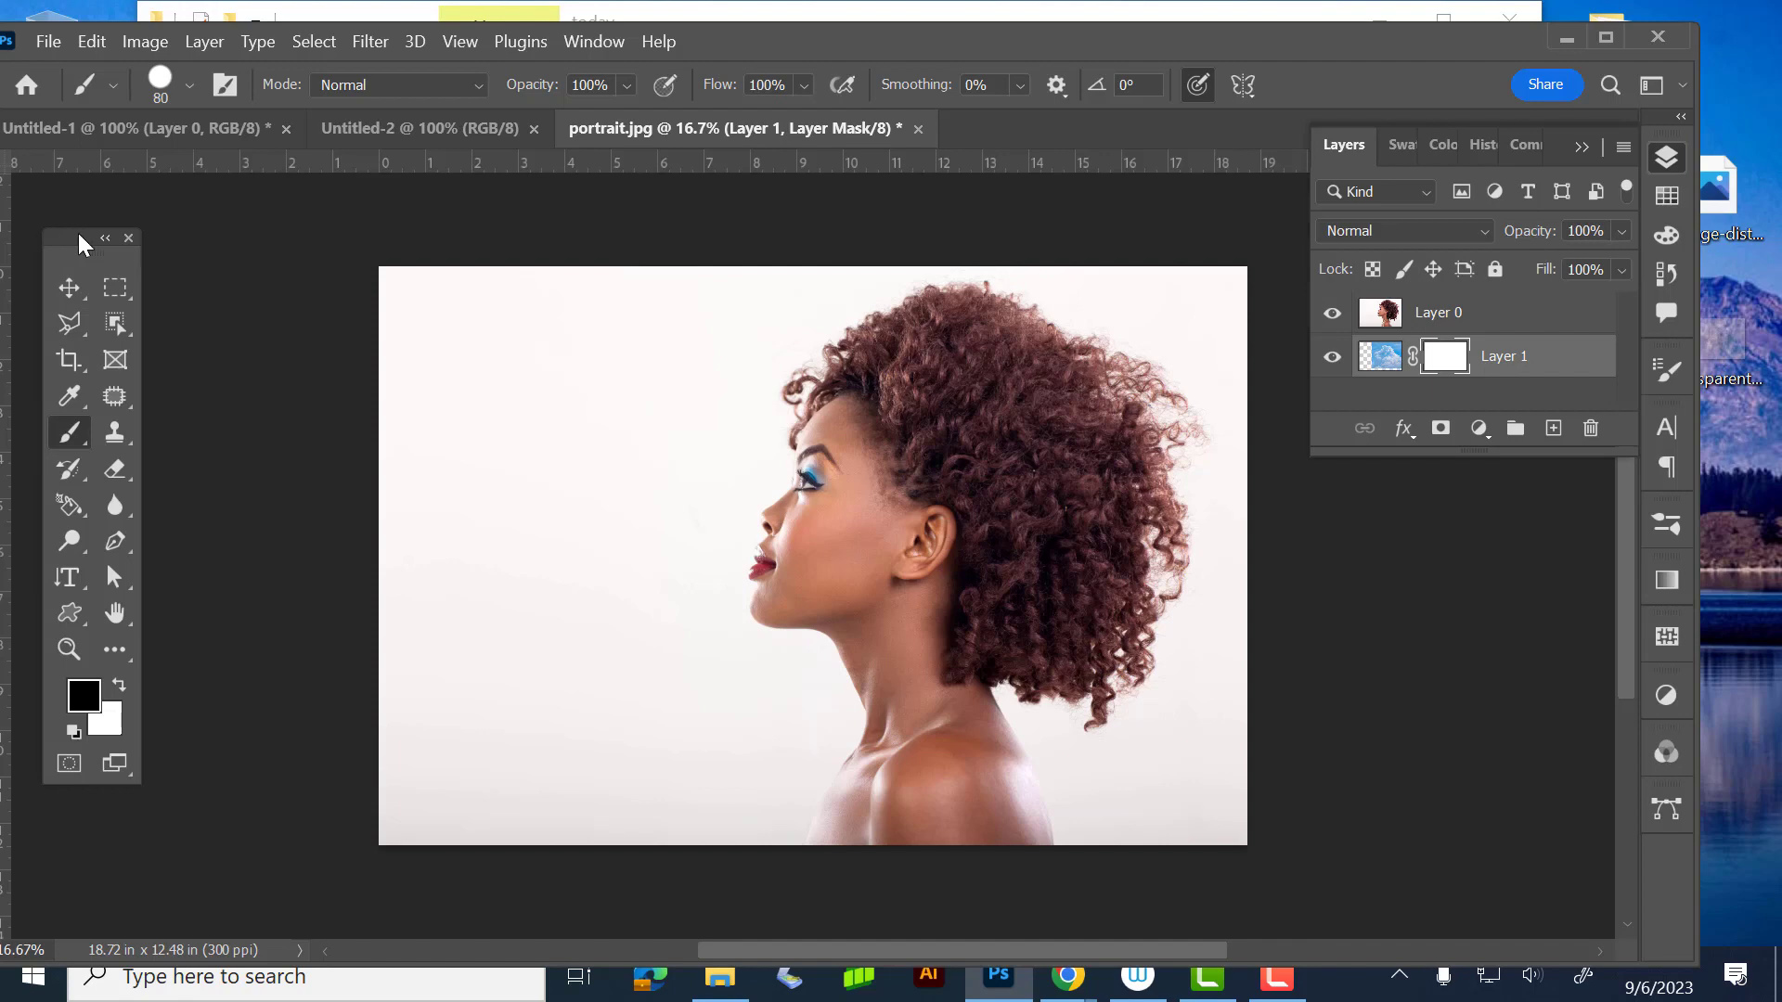
click(189, 83)
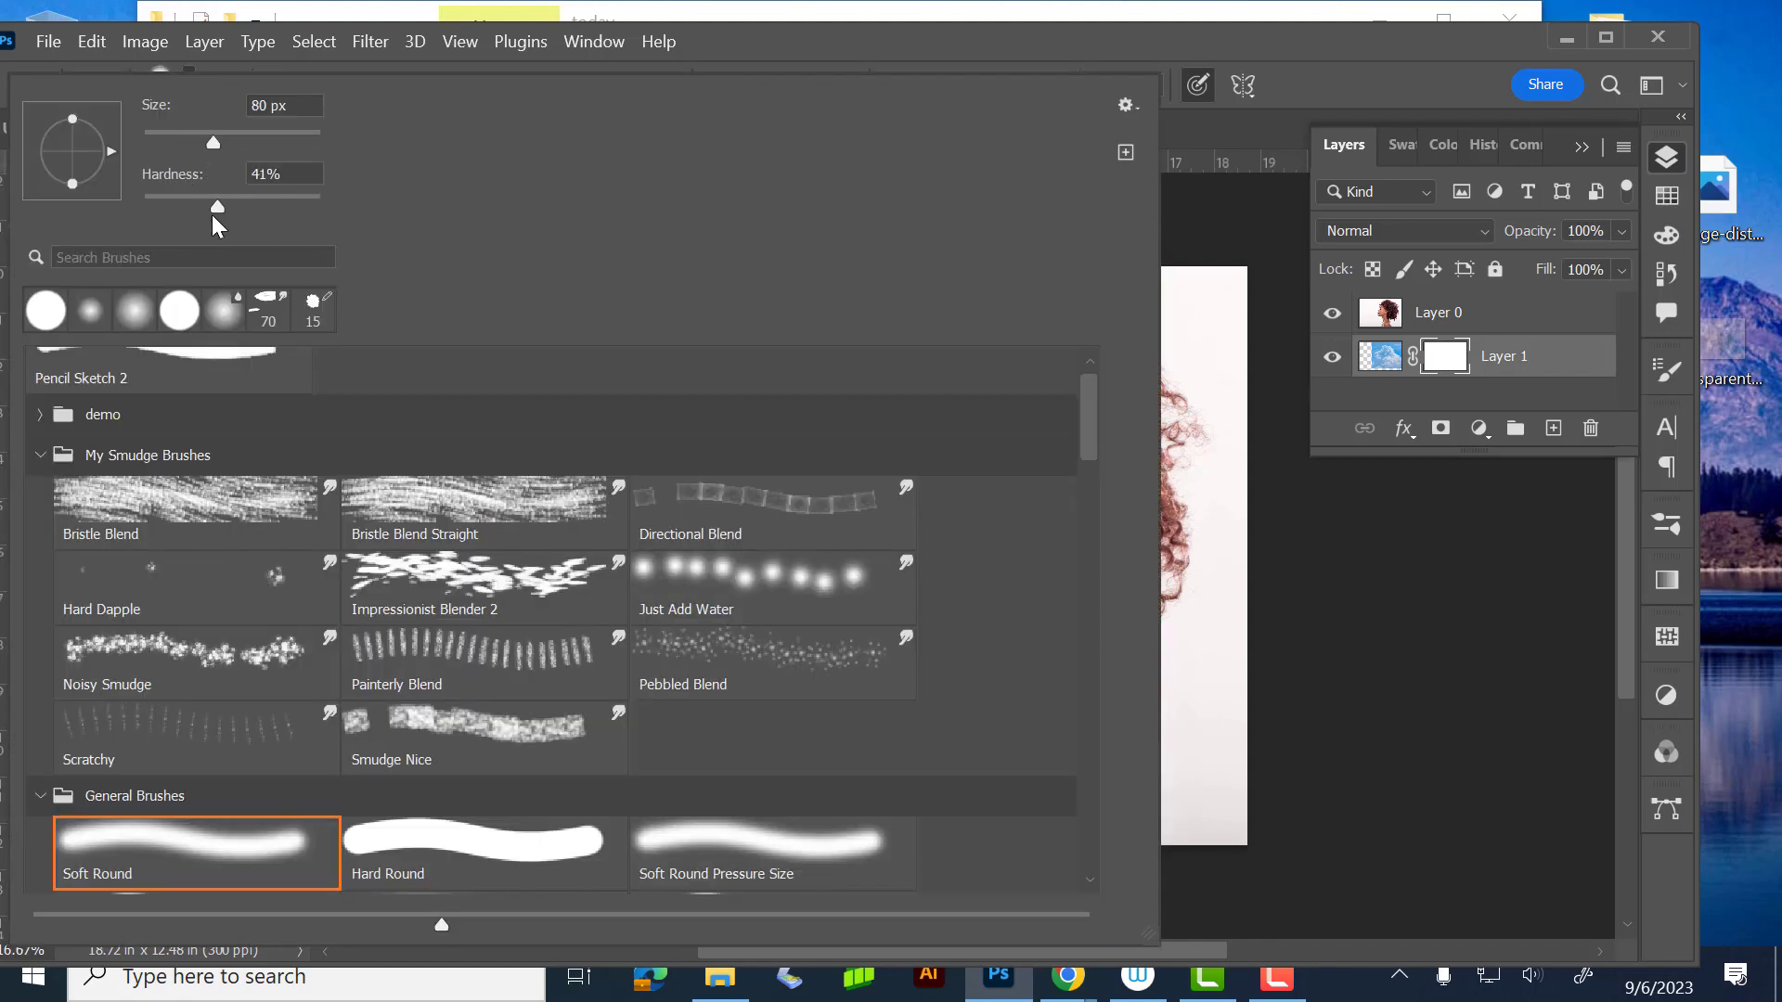
click(787, 24)
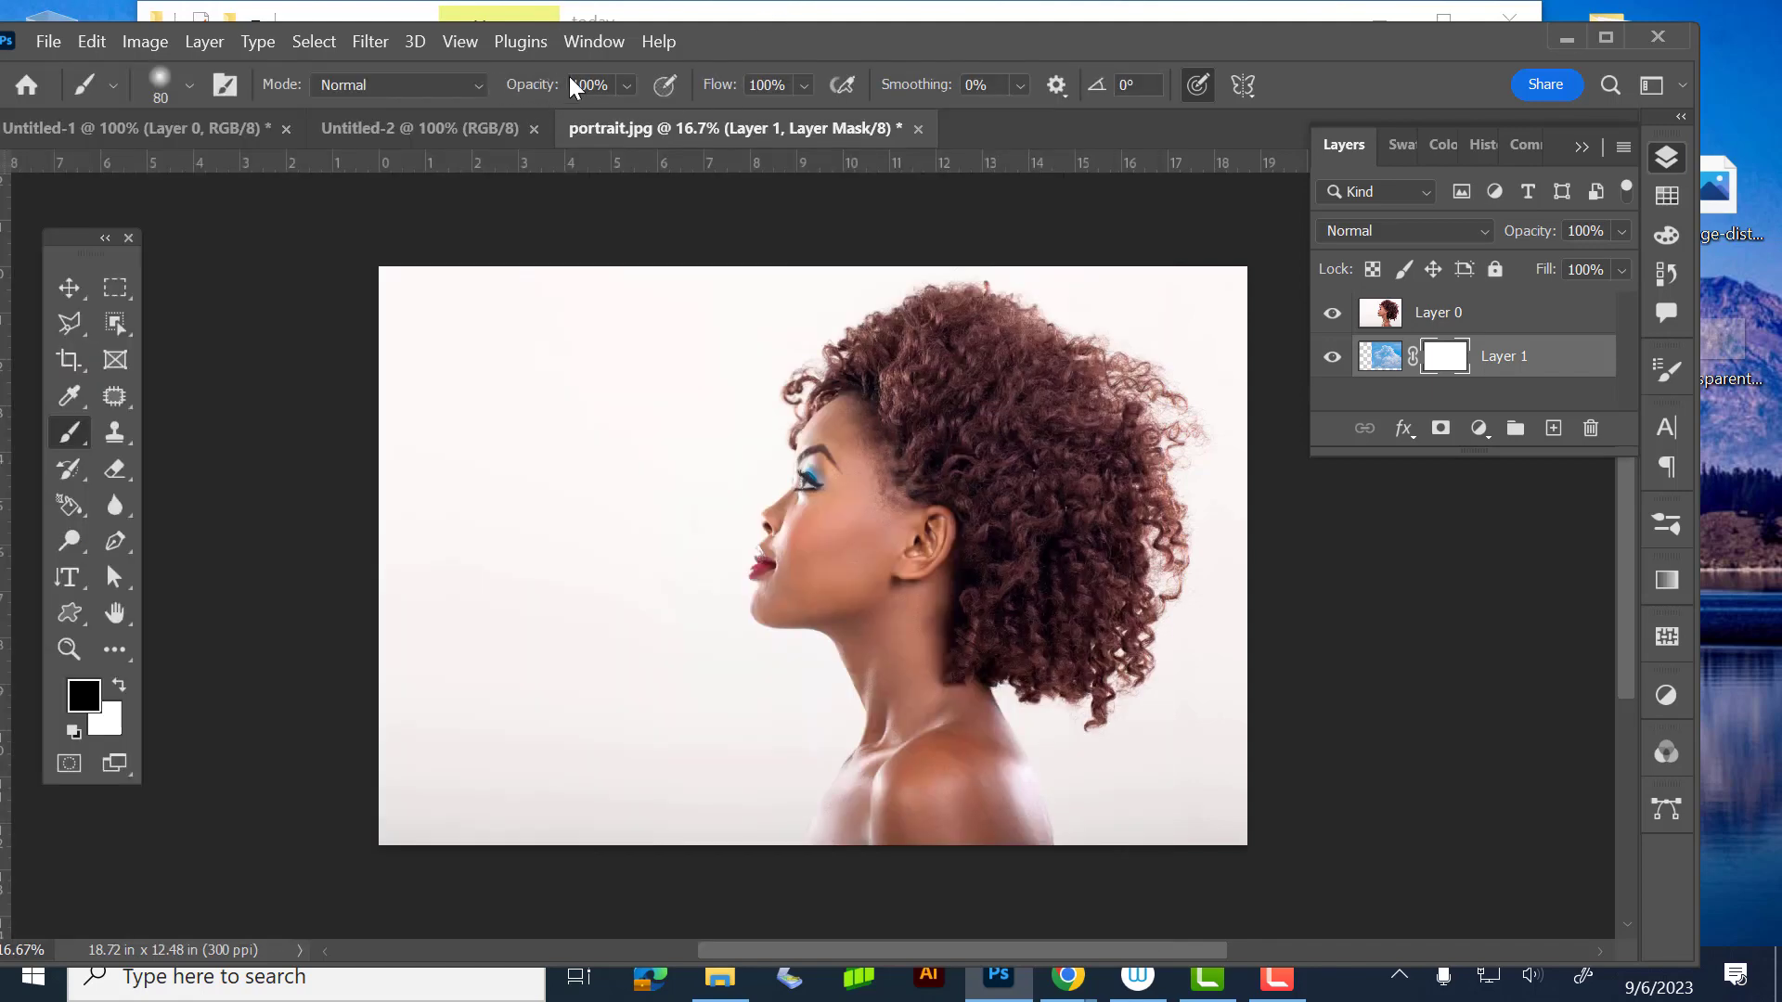
- Set brush opacity to 13%, undo Layer 1's mask, and enlarge the brush to 100 px
click(625, 84)
drag(677, 119, 565, 123)
click(739, 41)
key(ctrl+z)
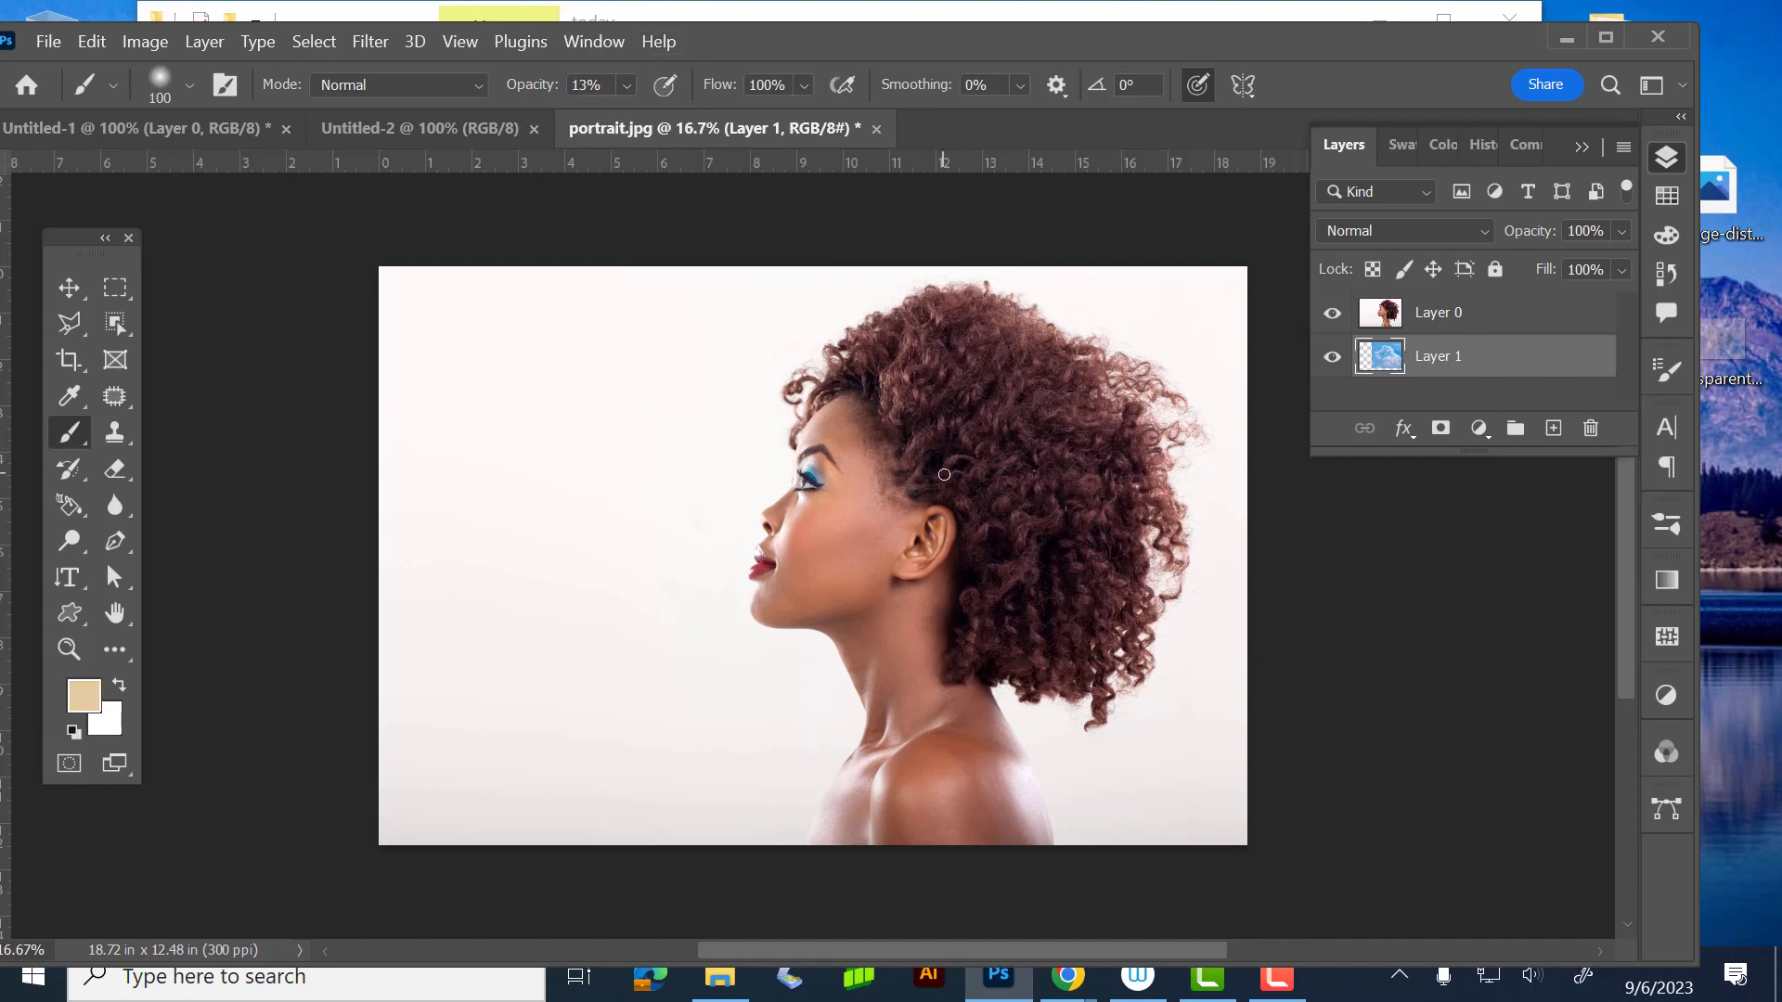
key(bracketright)
key(bracketright)
key(bracketright)
key(bracketright)
key(bracketright)
key(bracketright)
key(bracketright)
key(bracketright)
key(bracketright)
key(bracketright)
key(bracketright)
key(bracketright)
- Add a mask to portrait Layer 0 and paint black to reveal clouds over temple, forehead and eye
click(1511, 316)
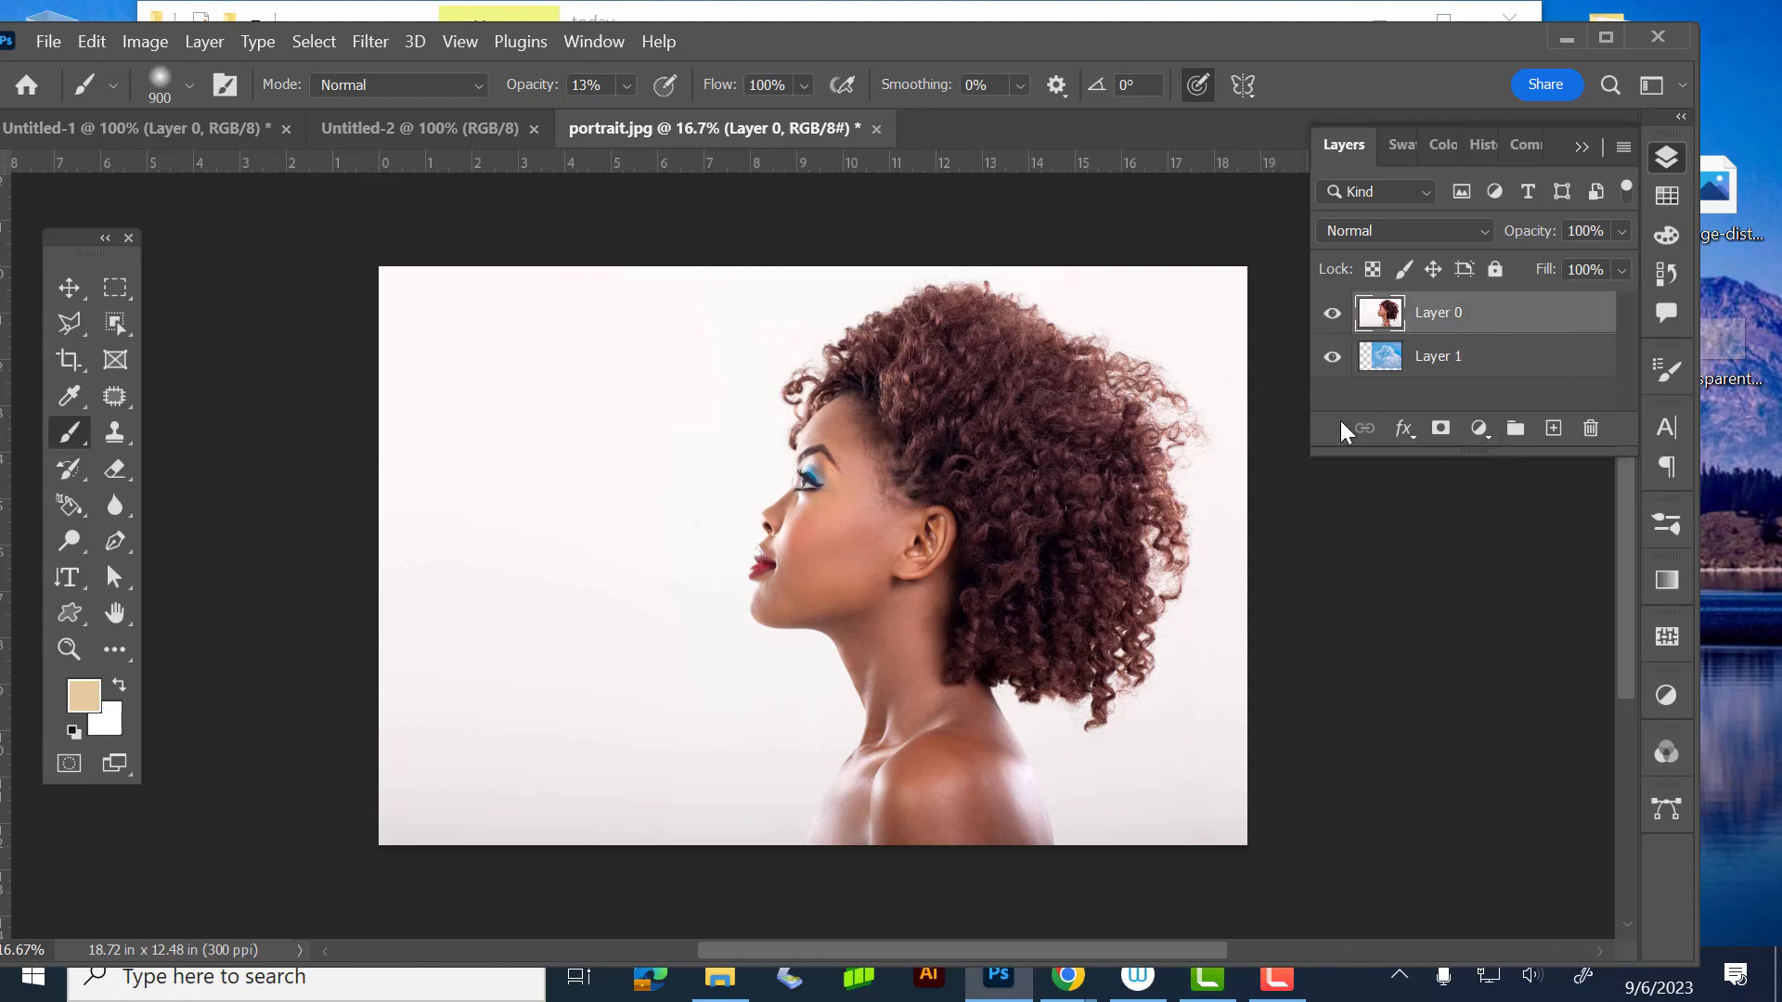
click(1441, 428)
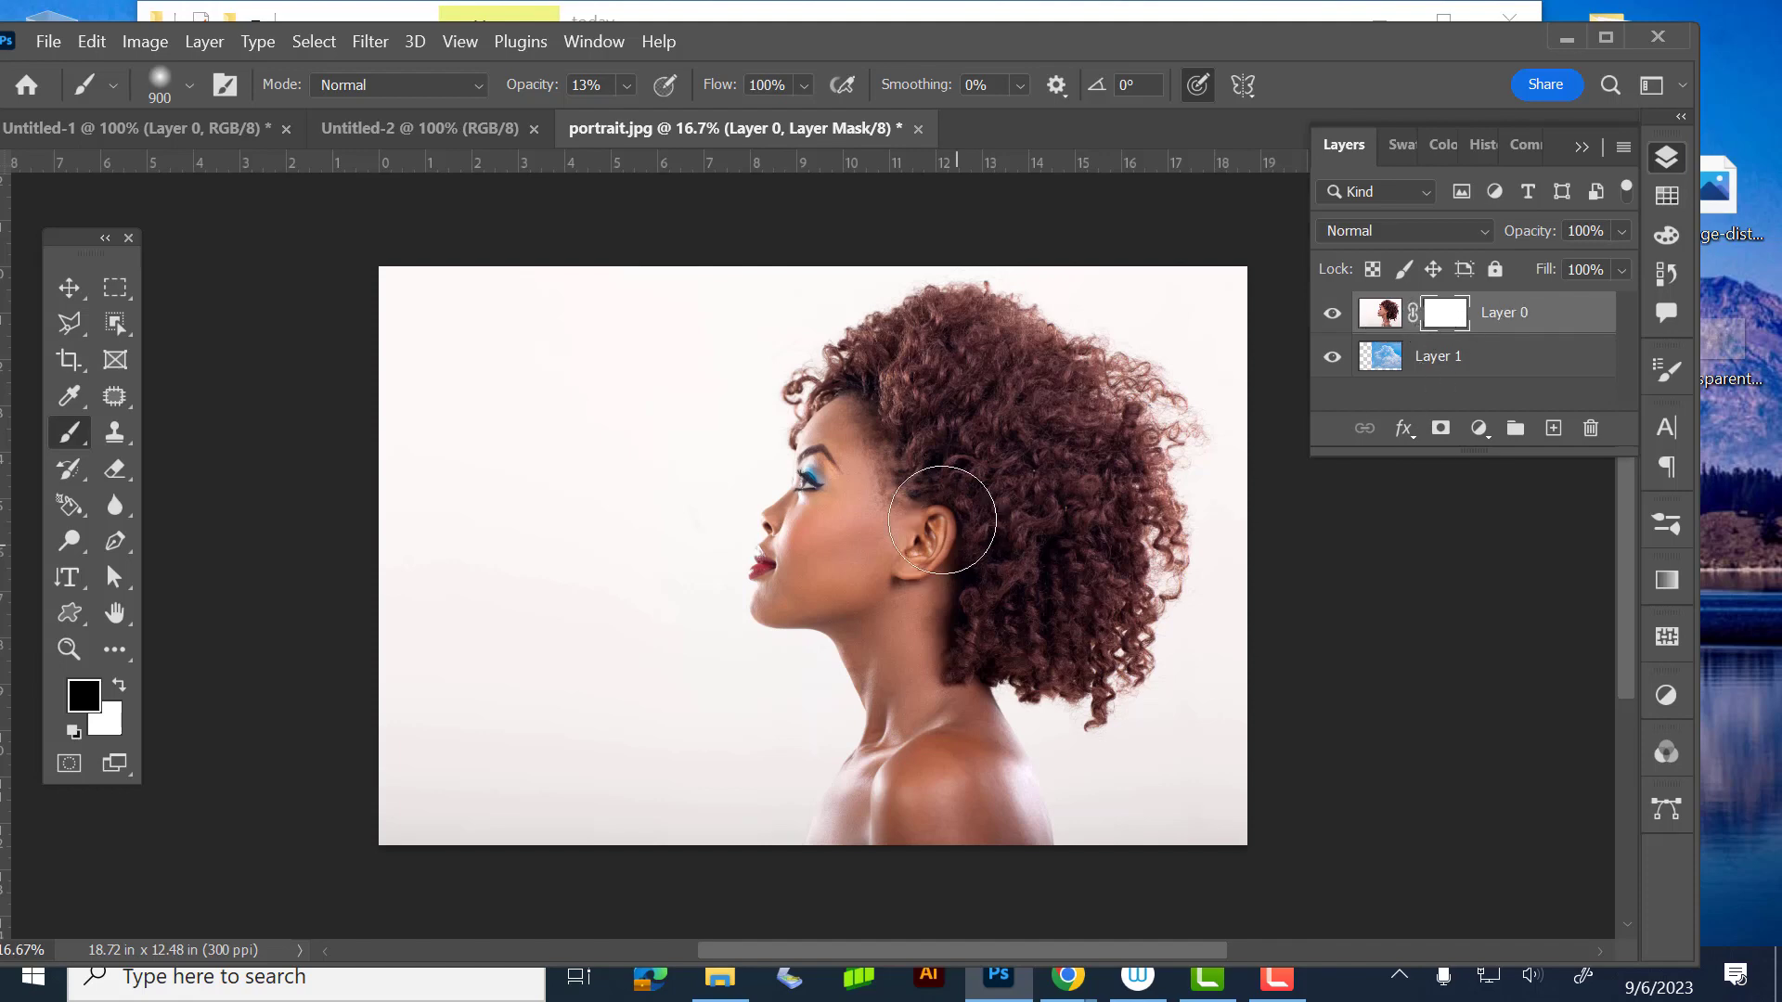
mouse_move(885, 428)
mouse_down()
mouse_move(900, 566)
mouse_move(914, 475)
mouse_move(845, 543)
mouse_move(865, 457)
mouse_move(840, 543)
mouse_move(895, 499)
mouse_move(856, 564)
mouse_move(826, 575)
mouse_move(869, 478)
mouse_move(879, 503)
mouse_move(848, 520)
mouse_move(876, 438)
mouse_move(903, 564)
mouse_move(850, 511)
mouse_move(982, 441)
mouse_move(897, 511)
mouse_move(954, 442)
mouse_move(836, 547)
mouse_move(872, 659)
mouse_move(901, 636)
mouse_move(780, 577)
mouse_move(858, 590)
mouse_move(831, 592)
mouse_move(808, 563)
mouse_move(836, 577)
mouse_move(899, 490)
mouse_move(842, 598)
mouse_move(821, 584)
mouse_move(956, 465)
mouse_move(866, 560)
mouse_move(959, 617)
mouse_move(895, 555)
mouse_move(919, 616)
mouse_move(877, 623)
mouse_move(878, 545)
mouse_move(921, 677)
mouse_move(900, 556)
mouse_move(930, 719)
mouse_move(883, 554)
mouse_move(979, 679)
mouse_move(921, 500)
mouse_move(917, 447)
mouse_move(964, 493)
mouse_move(930, 355)
mouse_move(1016, 399)
mouse_move(898, 382)
mouse_move(989, 350)
mouse_move(919, 418)
mouse_up()
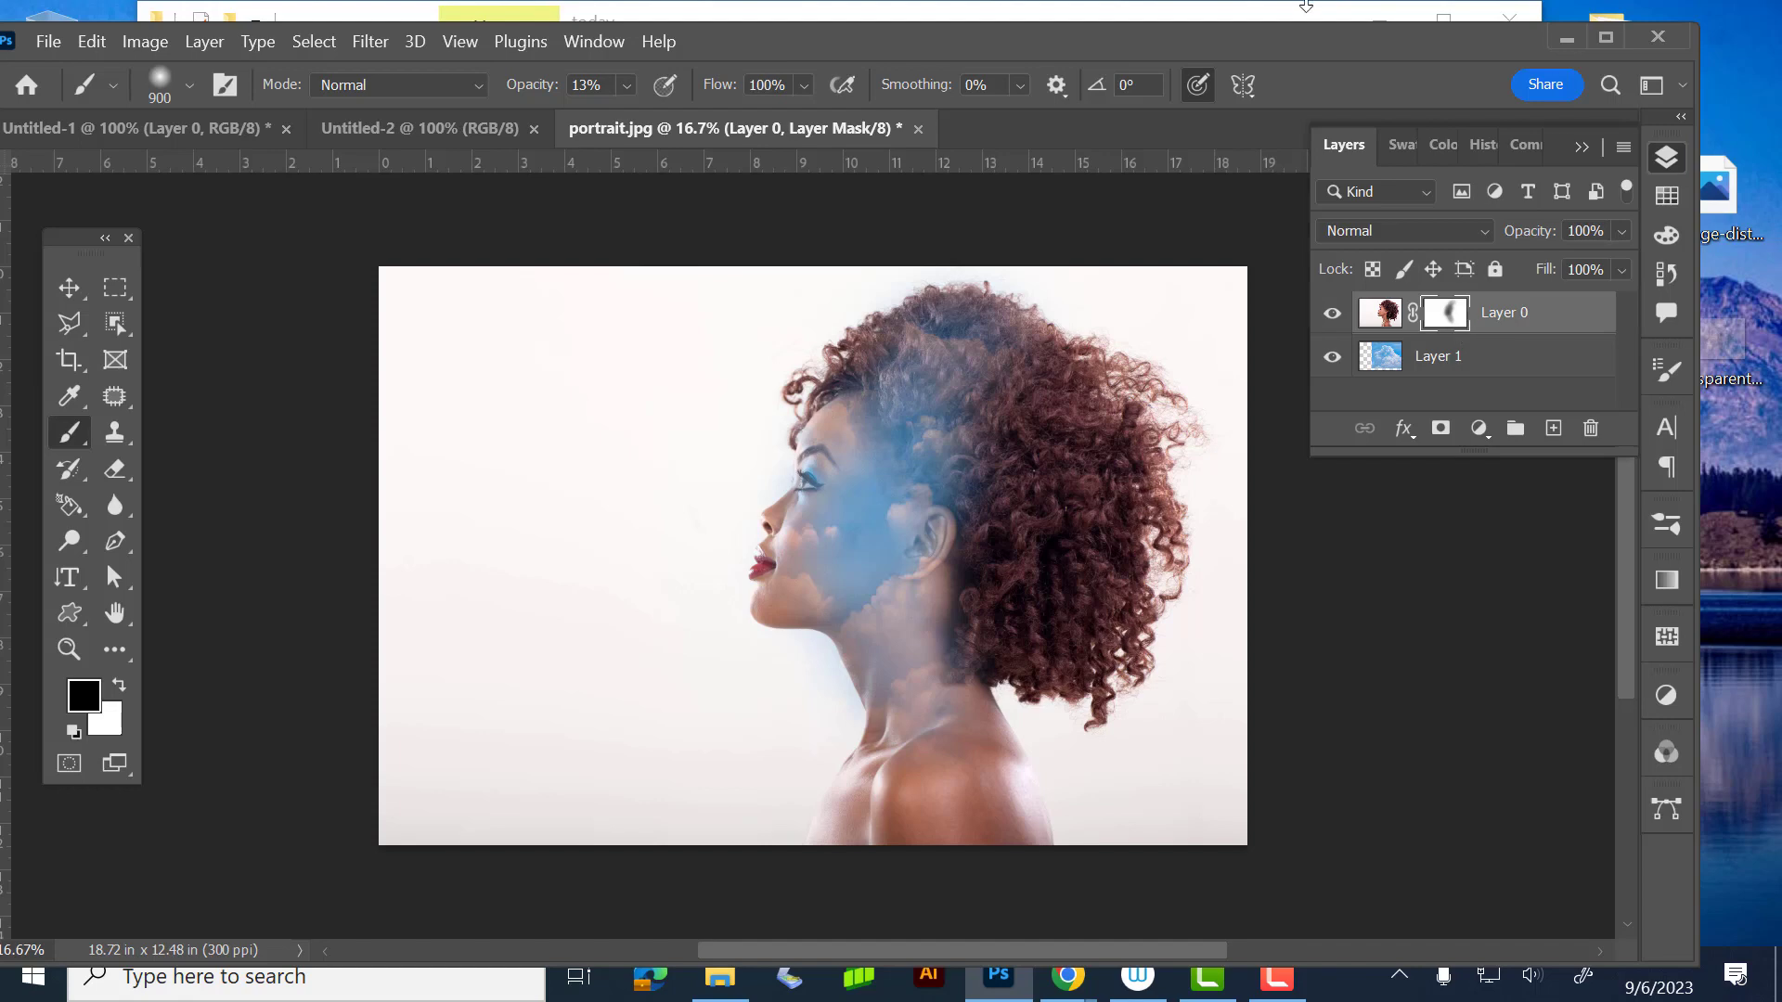
mouse_move(863, 433)
mouse_down()
mouse_move(880, 488)
mouse_move(857, 463)
mouse_move(898, 420)
mouse_move(865, 487)
mouse_move(949, 411)
mouse_move(947, 451)
mouse_move(824, 564)
mouse_move(893, 495)
mouse_move(862, 589)
mouse_move(919, 515)
mouse_move(927, 647)
mouse_move(898, 546)
mouse_move(898, 614)
mouse_move(921, 867)
mouse_up()
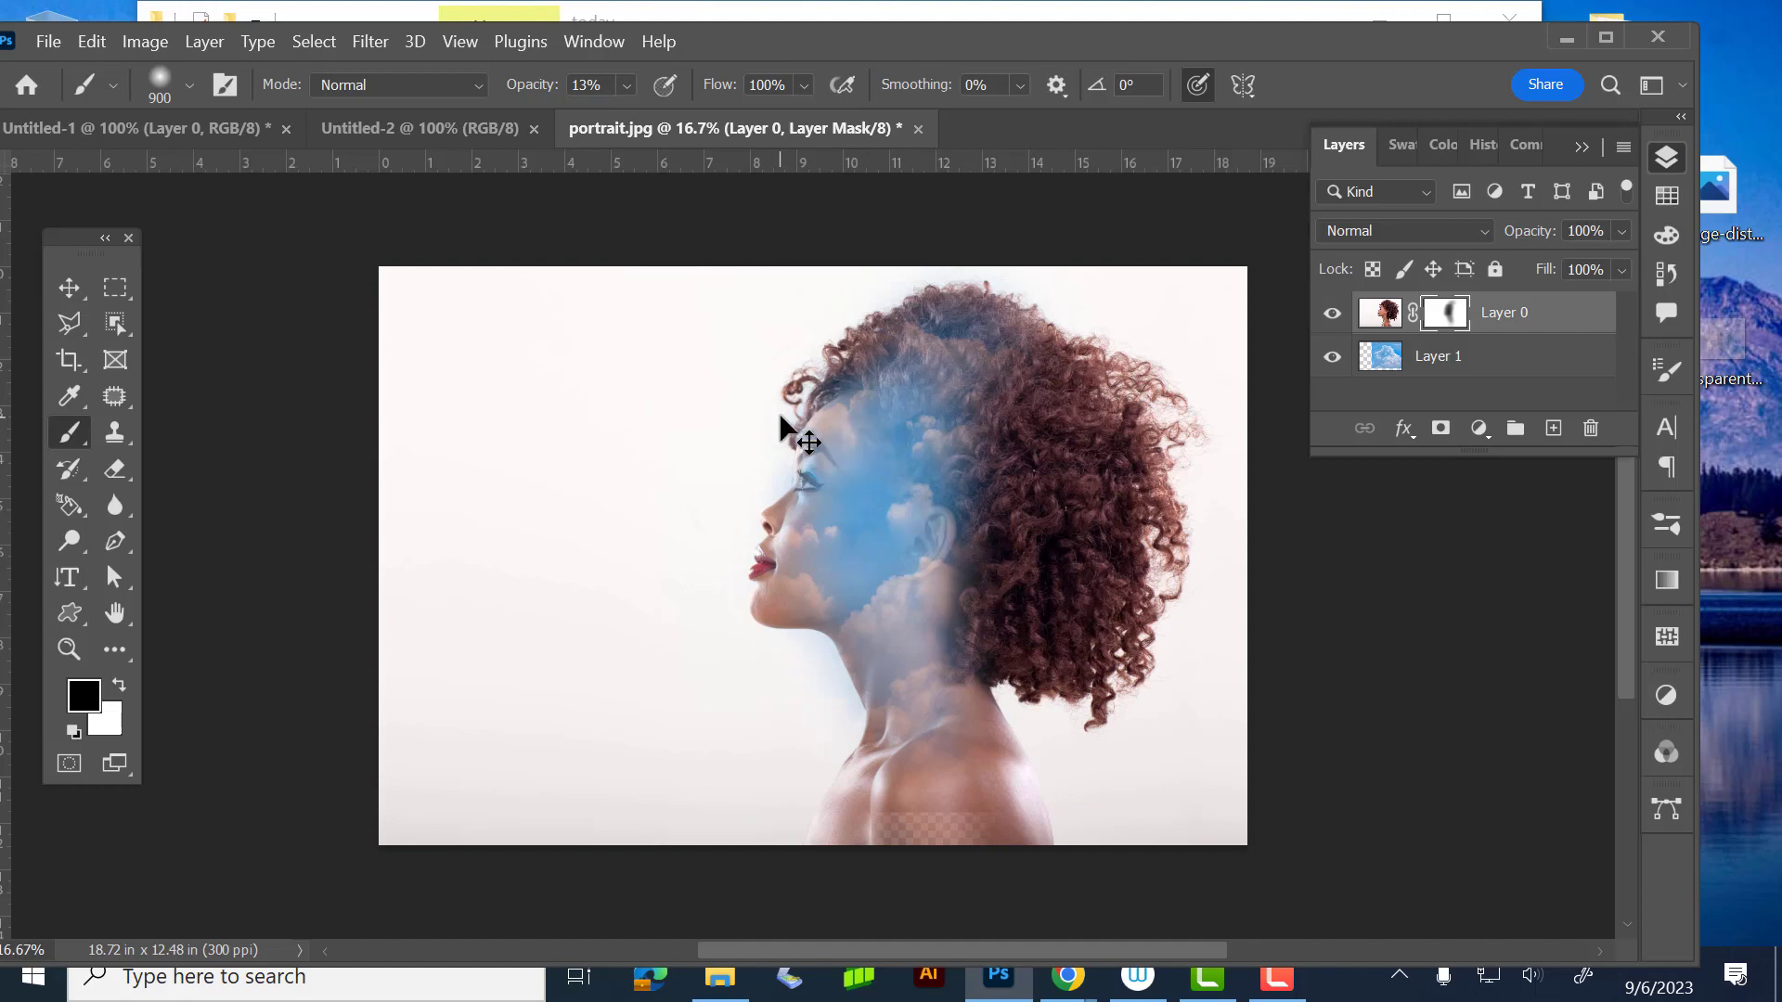
- Paint white on the mask to restore hair near the ear, shrinking the brush slightly
key(x)
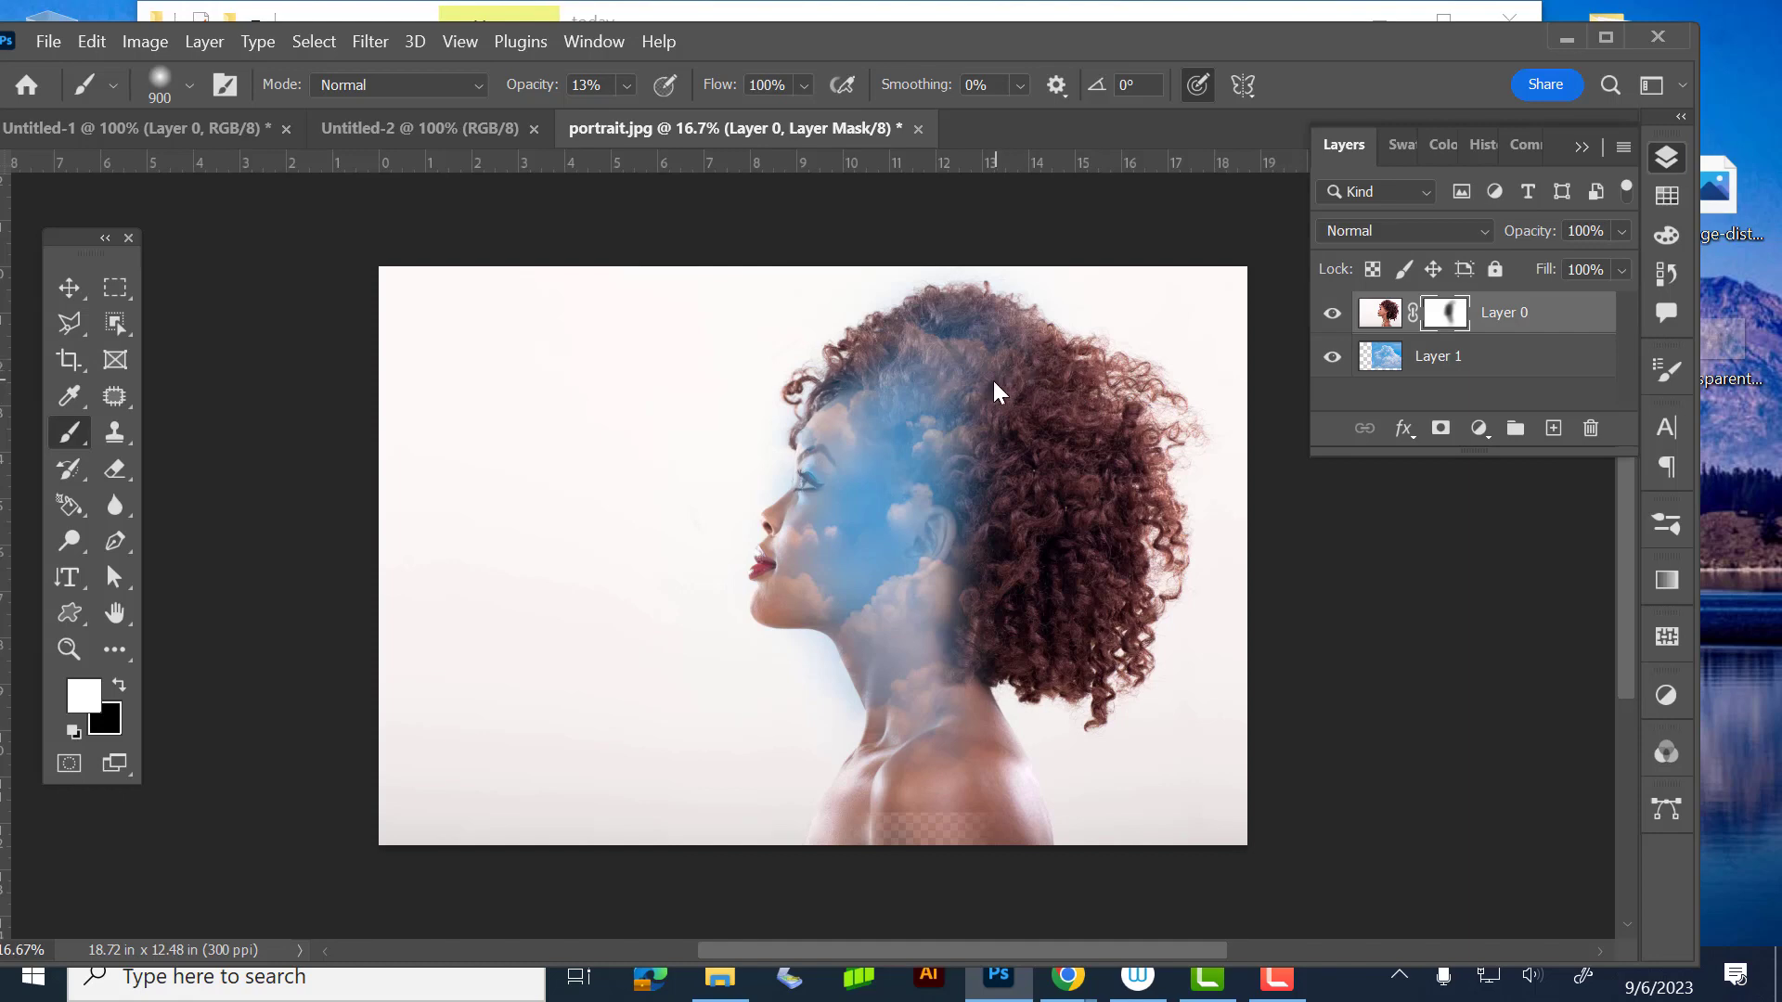
drag(950, 487, 948, 507)
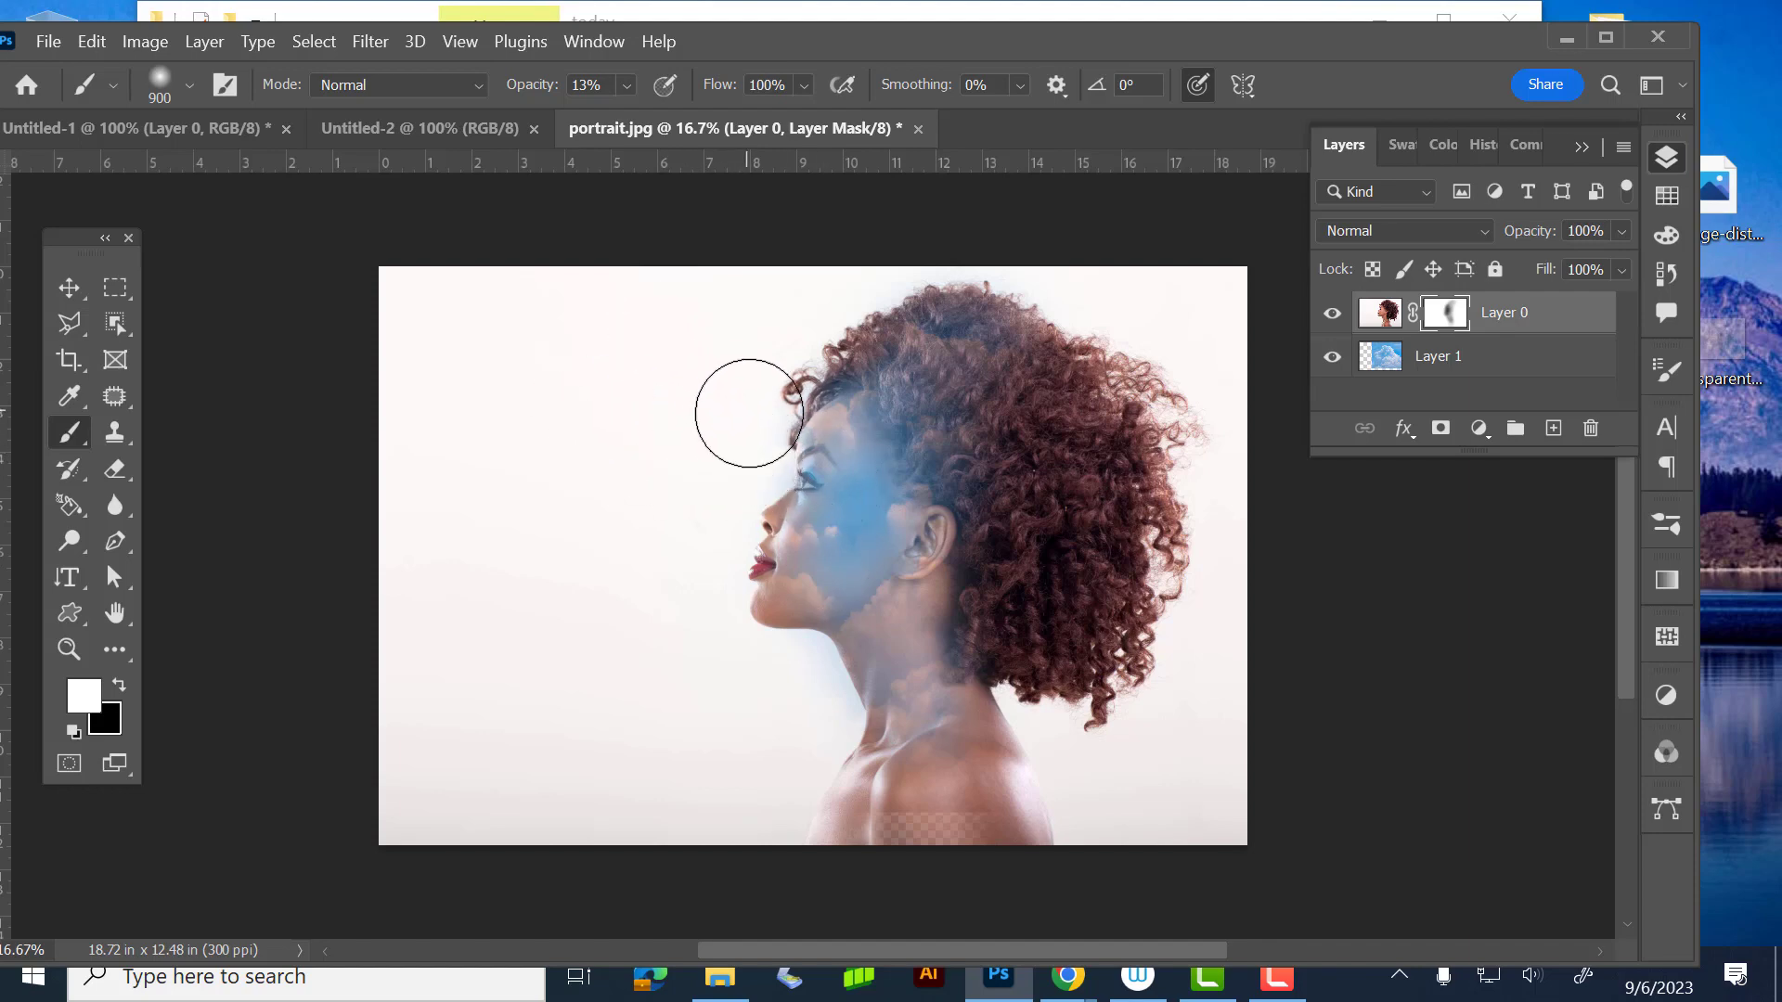
key(bracketleft)
key(bracketleft)
key(bracketleft)
key(bracketleft)
key(bracketleft)
key(bracketleft)
key(bracketleft)
key(bracketleft)
key(bracketleft)
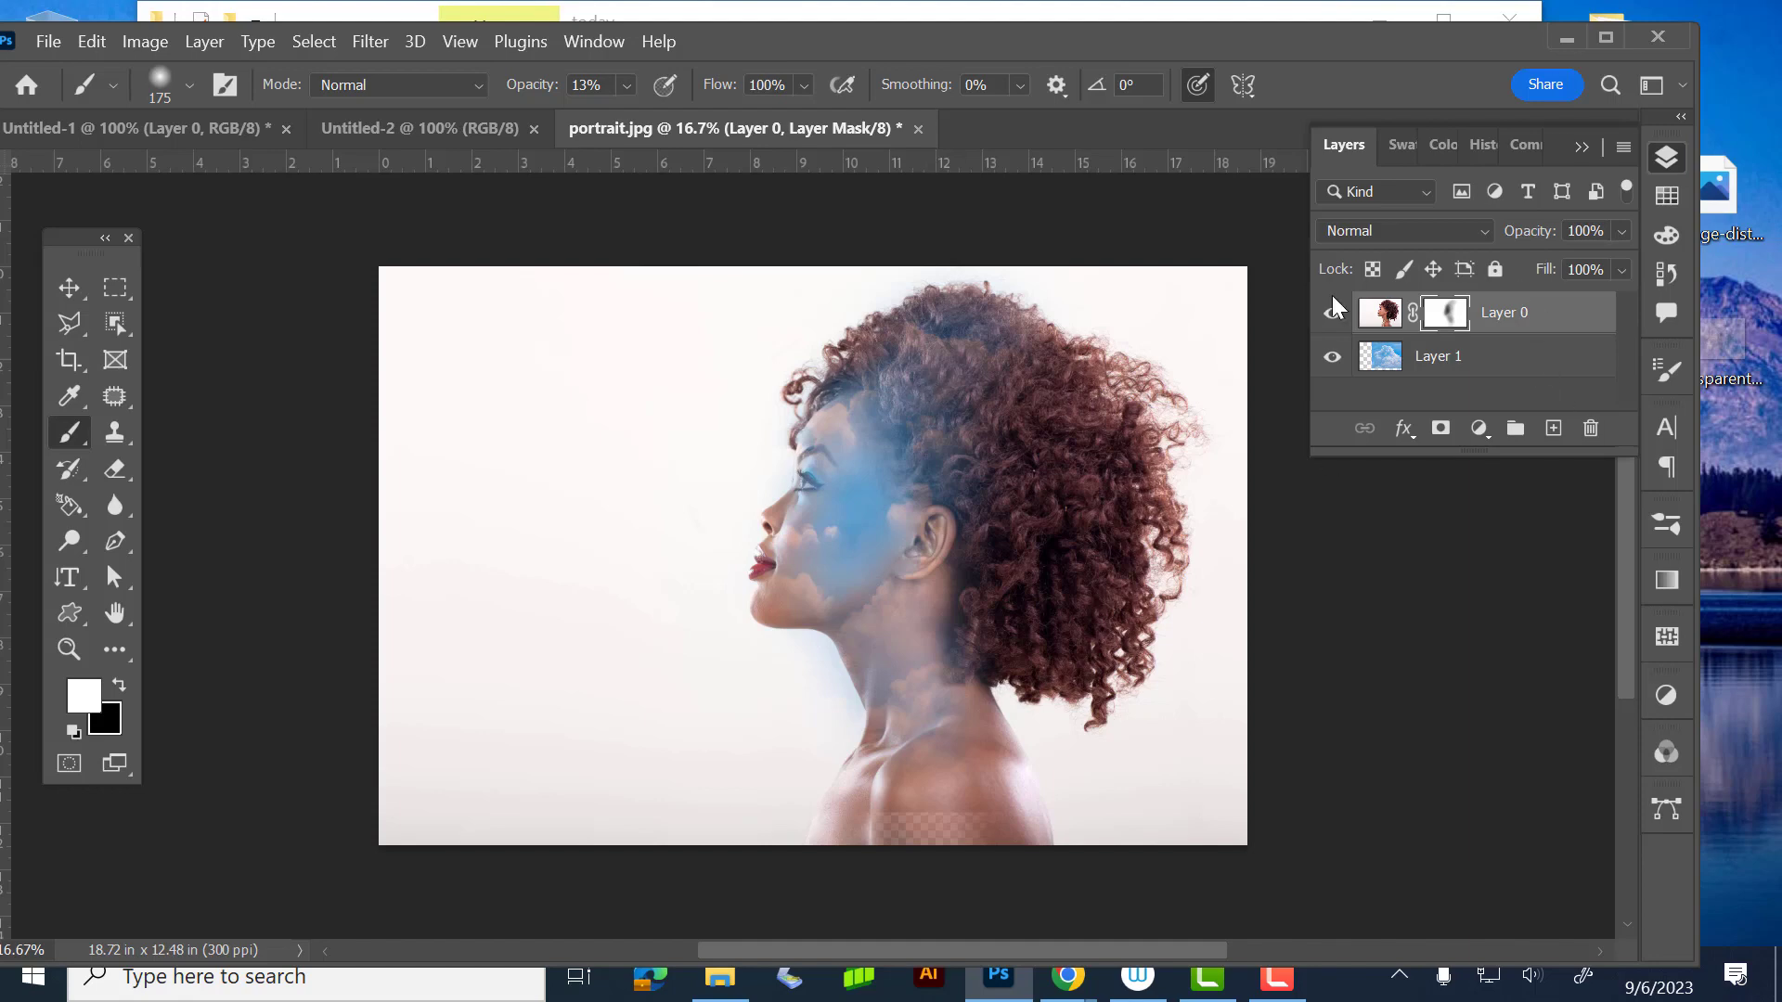
- Target Layer 0's image thumbnail, restore default black and white colours, and maximize the Photoshop window
click(1381, 313)
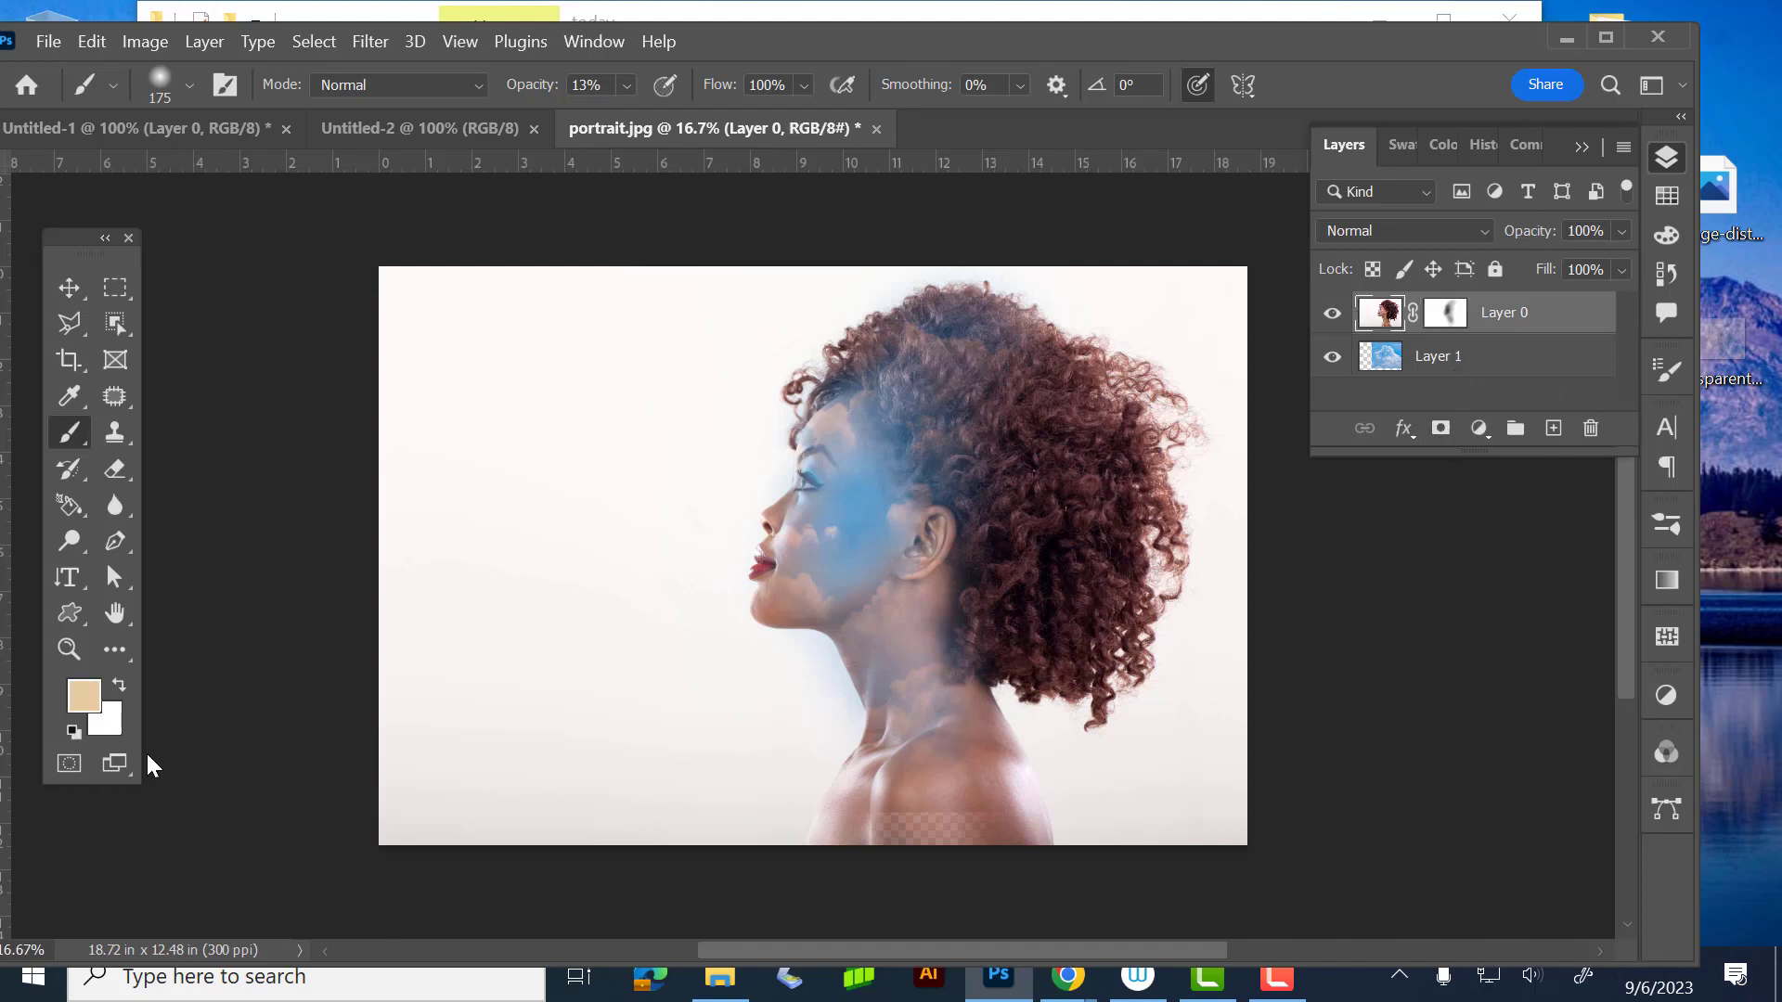
click(66, 732)
double_click(1346, 39)
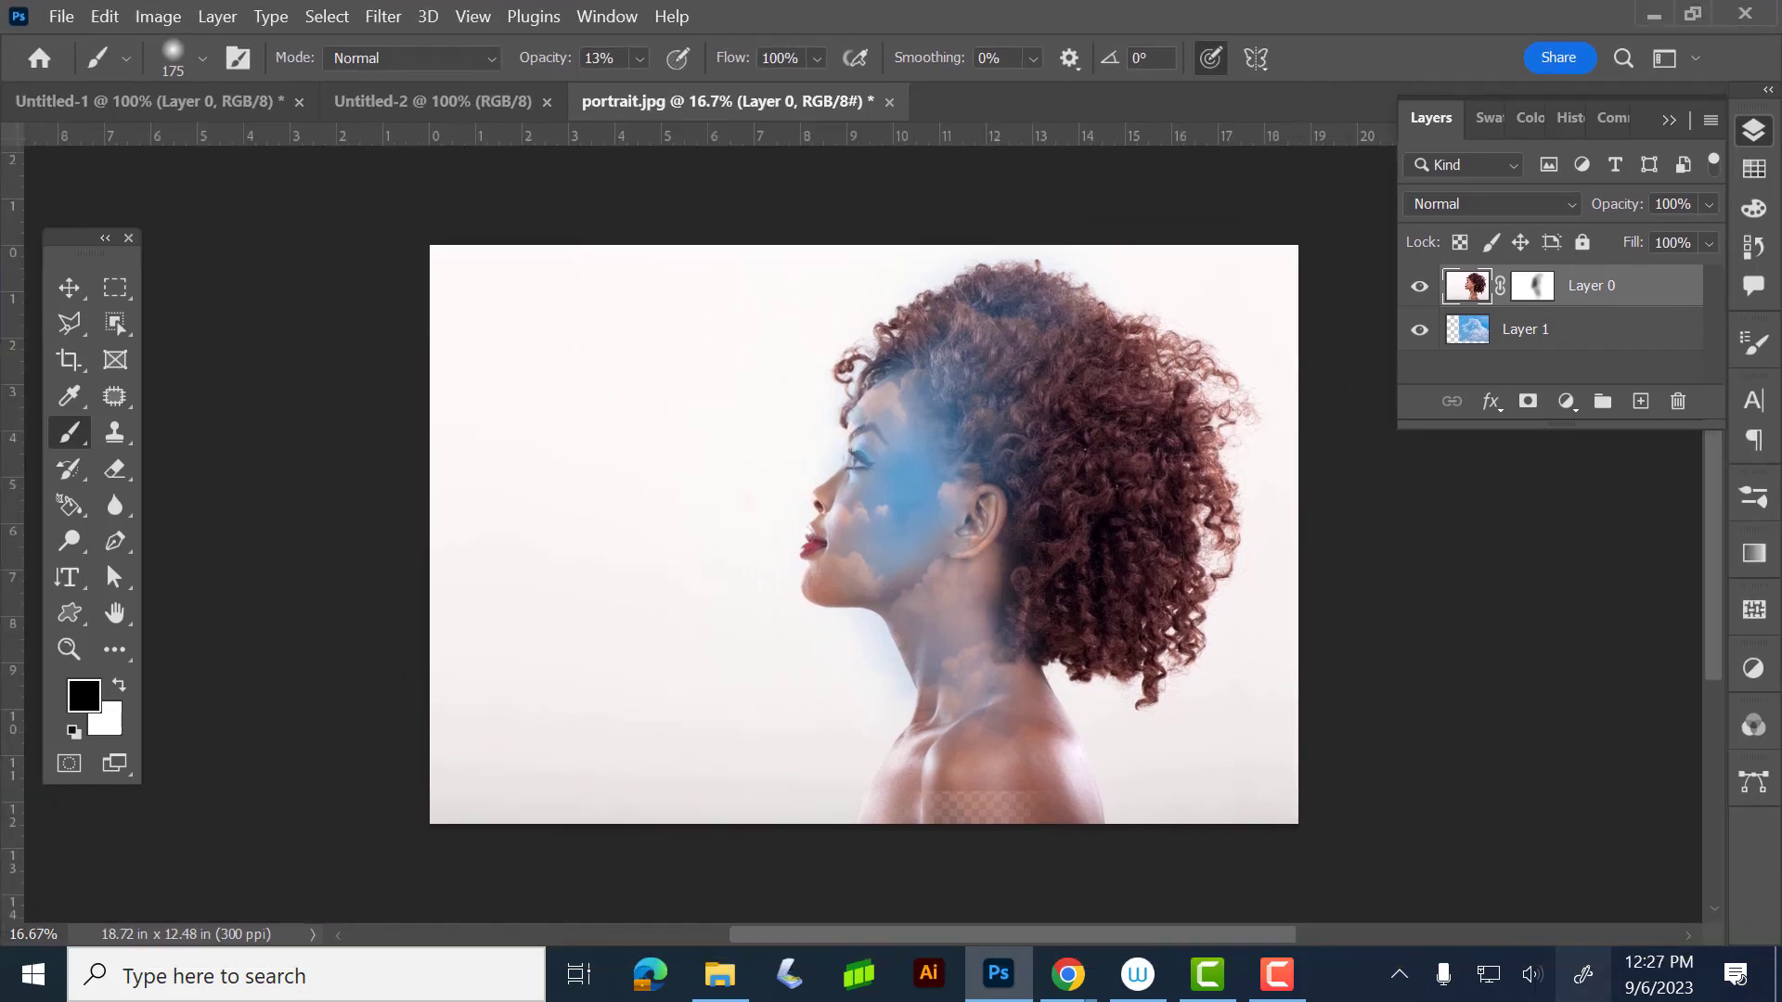